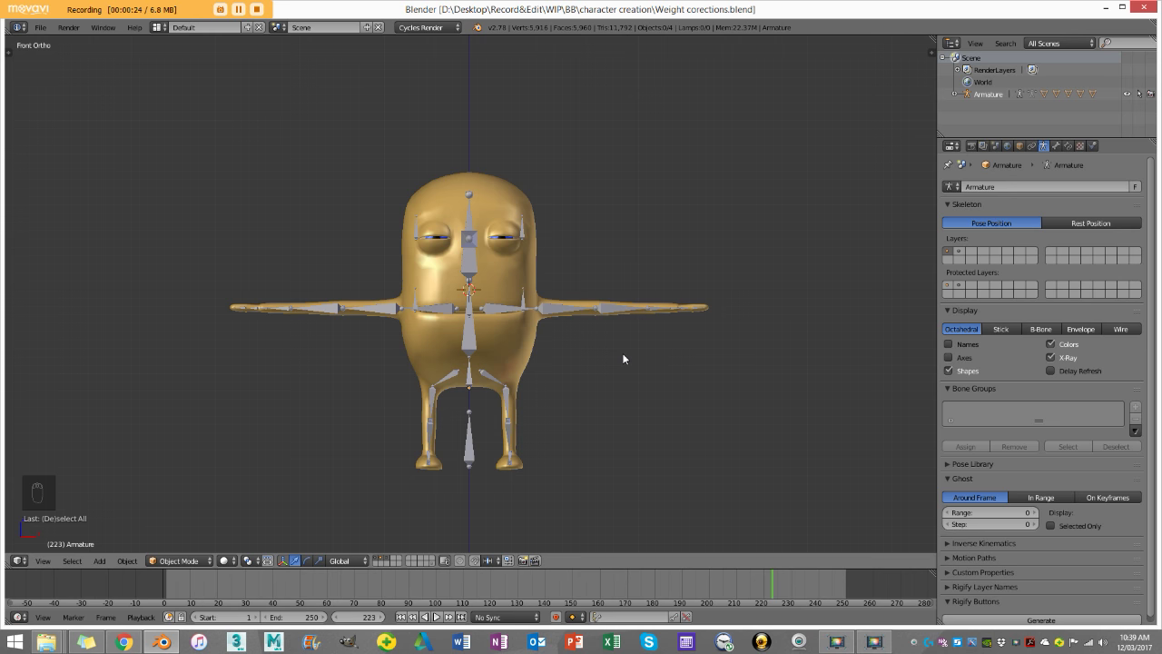
Select the character's armature and switch it to Pose Mode.
{"action": "scroll", "coordinate": [623, 359], "scroll_direction": "up", "scroll_amount": 3}
{"action": "right_click", "coordinate": [476, 479]}
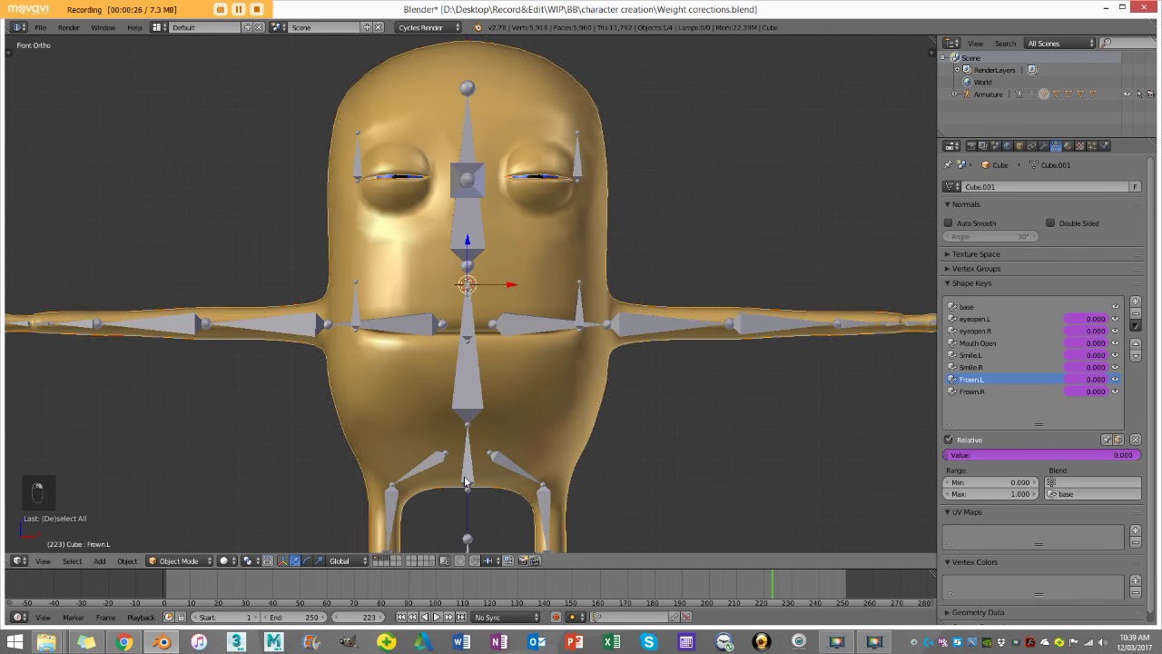
{"action": "scroll", "coordinate": [477, 478], "scroll_direction": "down", "scroll_amount": 2}
{"action": "right_click", "coordinate": [477, 479]}
{"action": "middle_click_drag", "start_coordinate": [501, 452], "coordinate": [366, 507]}
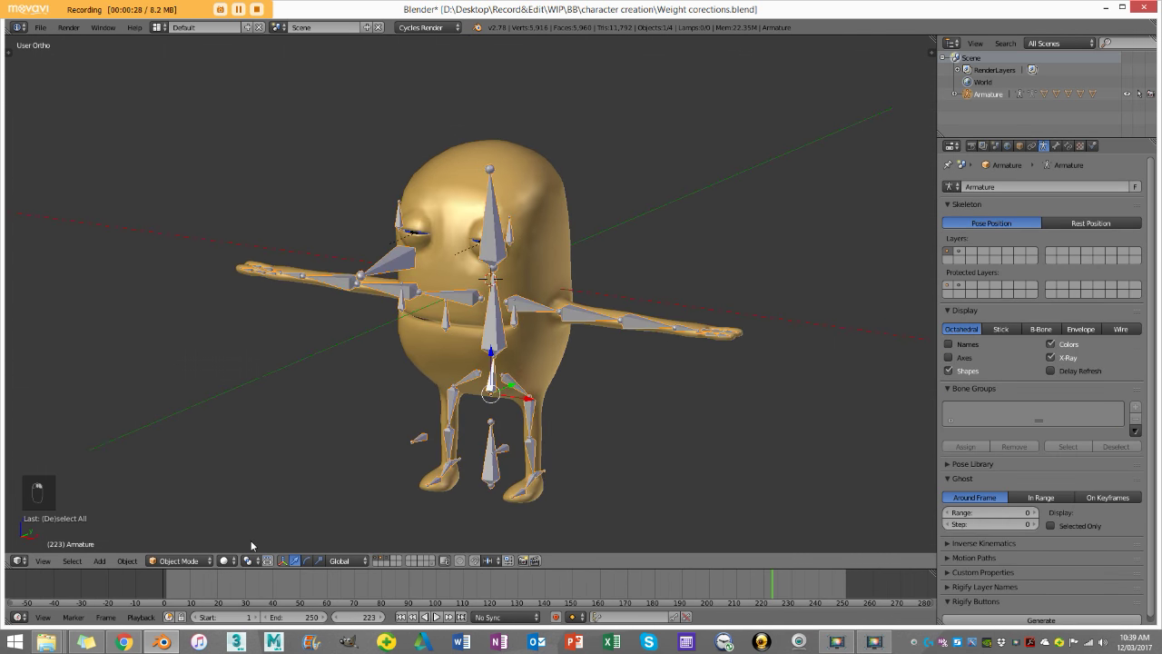
{"action": "left_click", "coordinate": [184, 560]}
{"action": "left_click", "coordinate": [182, 520]}
{"action": "scroll", "coordinate": [478, 299], "scroll_direction": "up", "scroll_amount": 4}
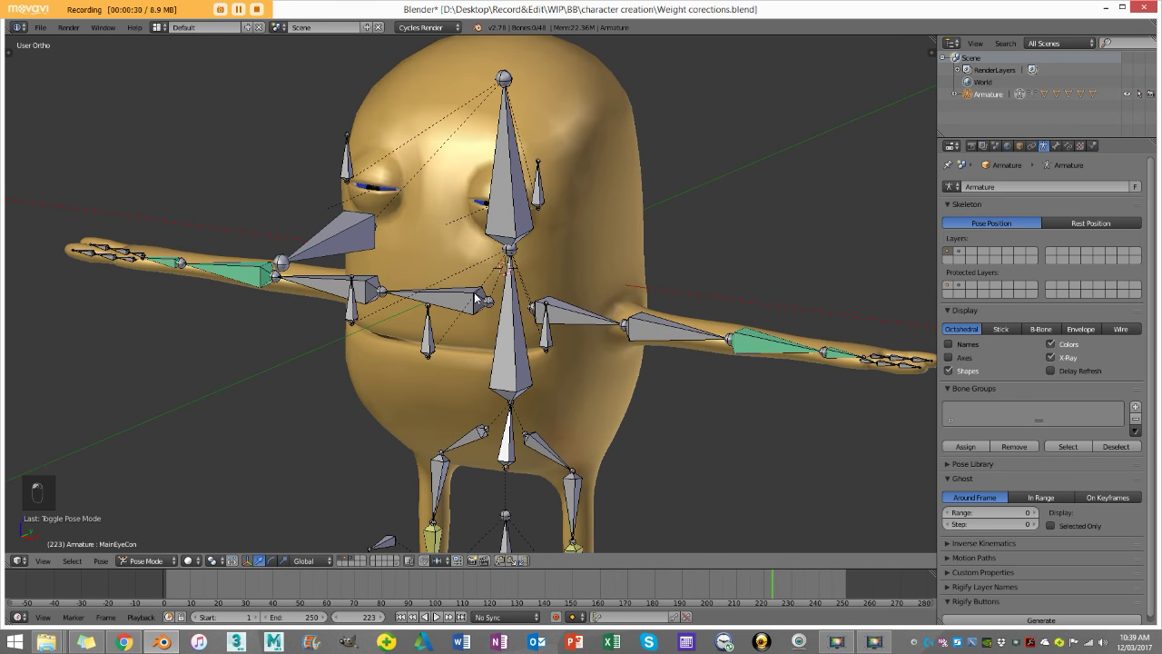
Raise the eyeopen.L and eyeopen.R bones to open both eyes, and hide the head bone covering the face.
{"action": "right_click", "coordinate": [536, 186]}
{"action": "middle_click_drag", "start_coordinate": [537, 186], "coordinate": [544, 177]}
{"action": "key", "text": "g"}
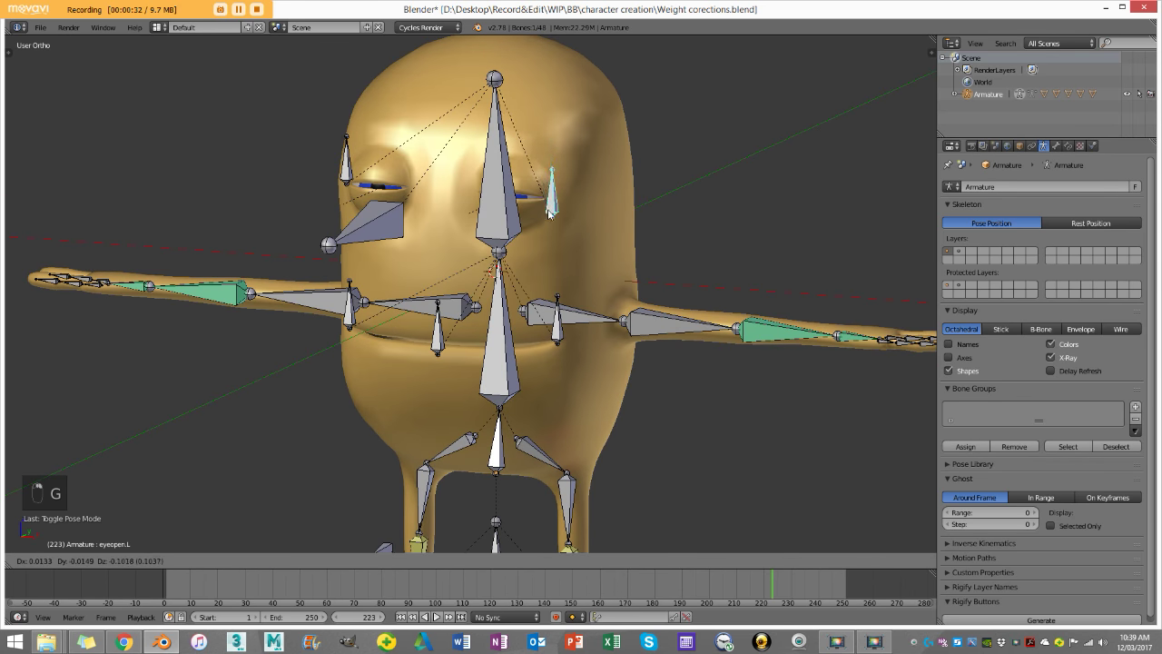
{"action": "left_click", "coordinate": [549, 166]}
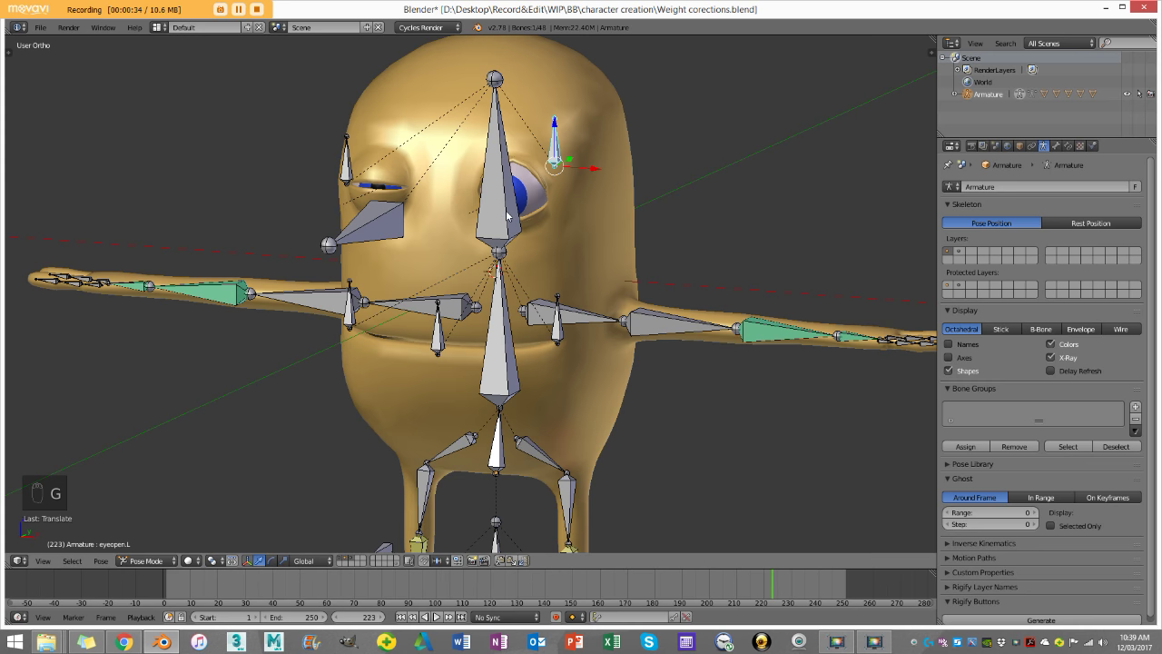
{"action": "key", "text": "h"}
{"action": "right_click", "coordinate": [351, 172]}
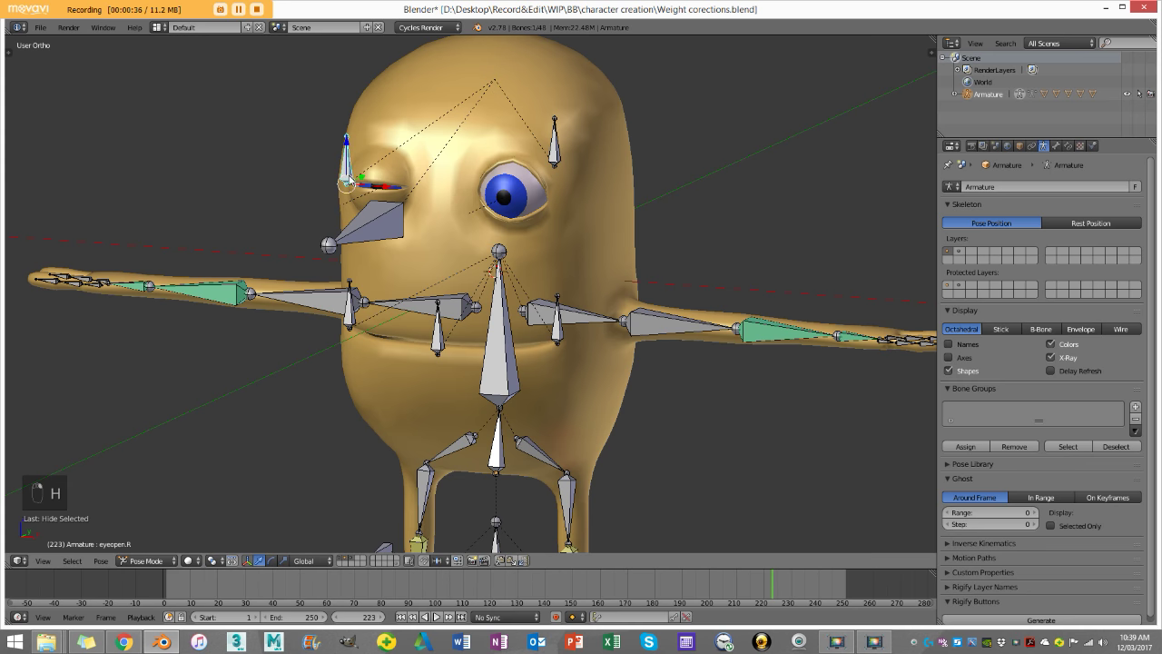
{"action": "key", "text": "g"}
{"action": "left_click", "coordinate": [361, 175]}
Move the MainEyeCon bone around in front of the face to redirect both eyes.
{"action": "right_click", "coordinate": [375, 218]}
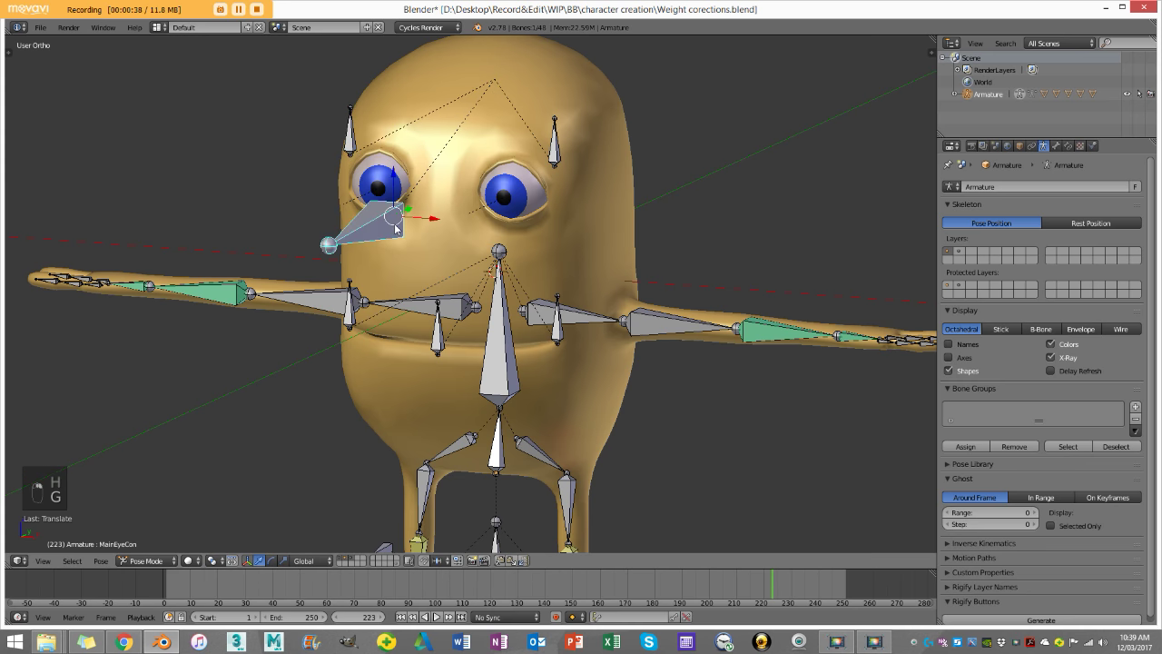
{"action": "middle_click_drag", "start_coordinate": [375, 218], "coordinate": [414, 238]}
{"action": "key", "text": "g"}
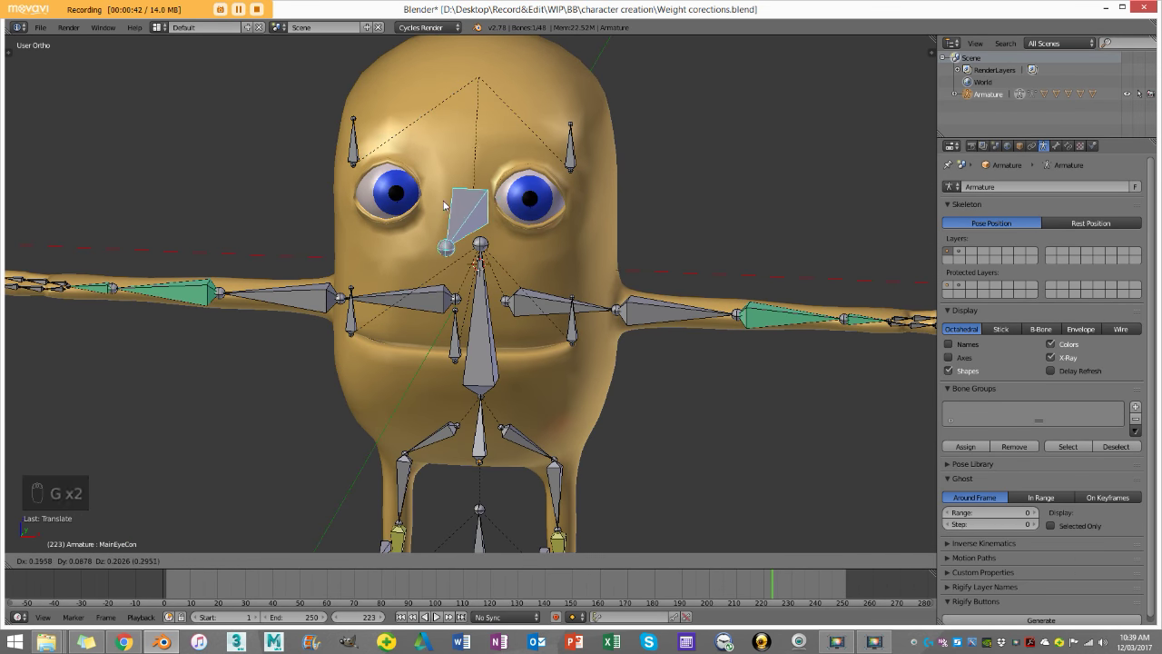
{"action": "left_click", "coordinate": [382, 217]}
Move the mouth control bone to open the mouth, and move the Smile.L bone to reshape the mouth corner.
{"action": "middle_click_drag", "start_coordinate": [545, 443], "coordinate": [427, 364]}
{"action": "right_click", "coordinate": [428, 358]}
{"action": "key", "text": "g"}
{"action": "left_click", "coordinate": [555, 307]}
{"action": "right_click", "coordinate": [533, 315]}
{"action": "middle_click_drag", "start_coordinate": [533, 315], "coordinate": [590, 328]}
{"action": "key", "text": "g"}
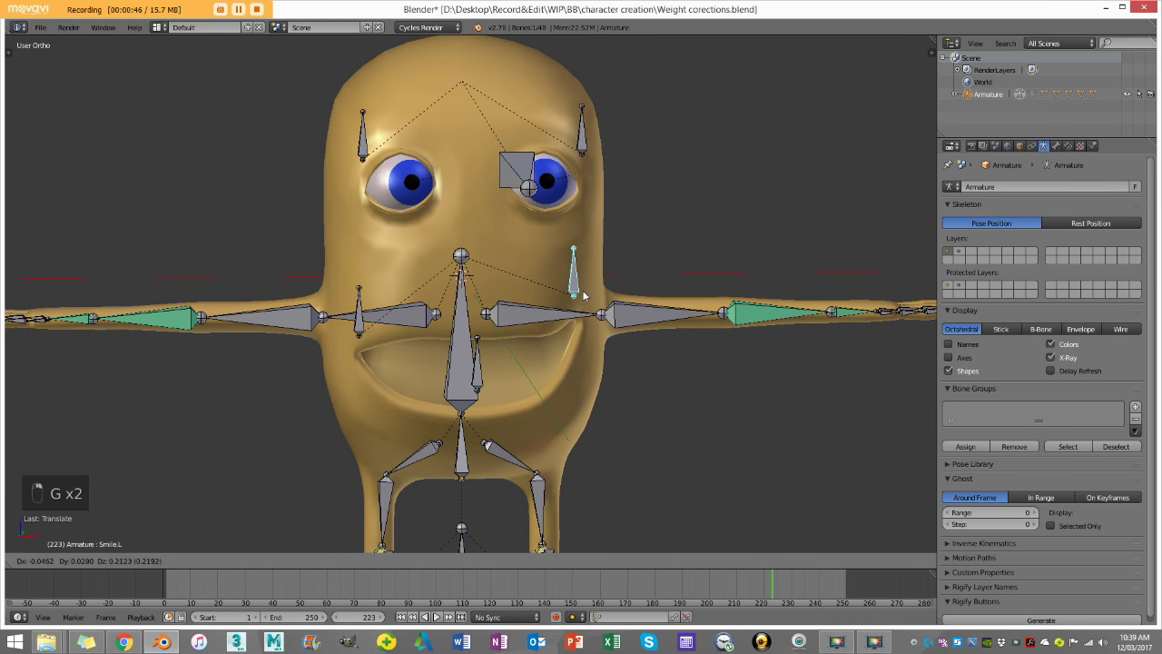
{"action": "left_click", "coordinate": [572, 370]}
Rotate the upperArm.L bone downward and bend the same arm forward at the elbow.
{"action": "right_click", "coordinate": [653, 314]}
{"action": "key", "text": "r"}
{"action": "left_click", "coordinate": [653, 416]}
{"action": "middle_click_drag", "start_coordinate": [653, 416], "coordinate": [554, 427]}
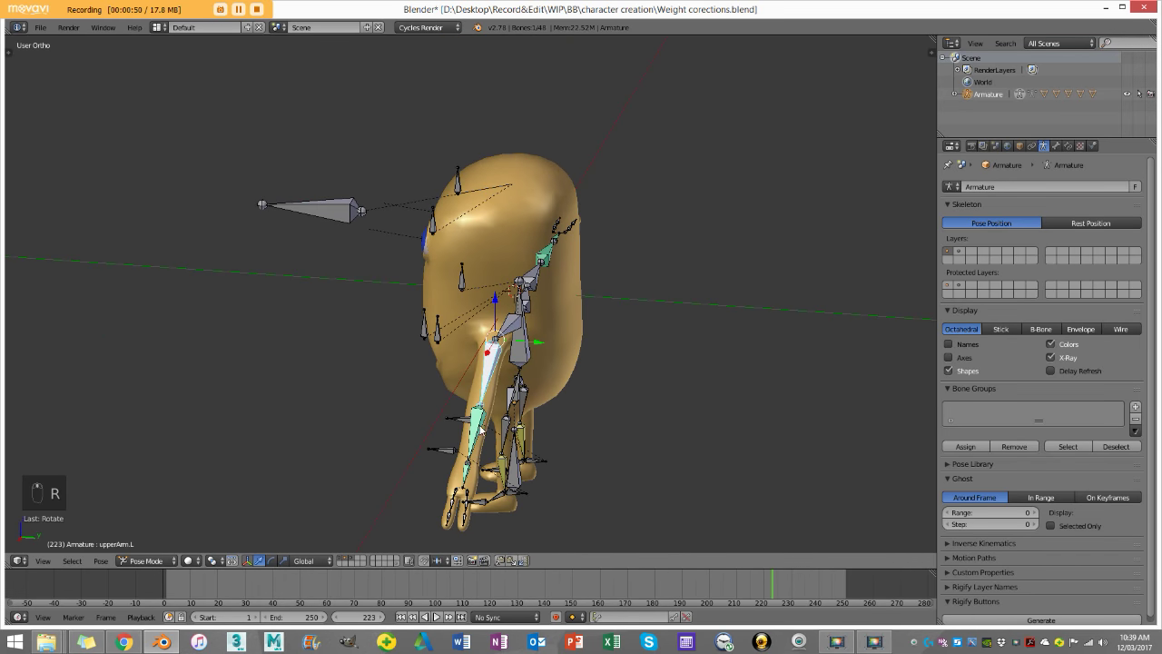
{"action": "right_click", "coordinate": [498, 434]}
{"action": "key", "text": "r"}
{"action": "left_click", "coordinate": [475, 451]}
Lift the foot with the legIK.L bone in the side view, and shift the knee direction with the legTarget.L bone.
{"action": "middle_click_drag", "start_coordinate": [475, 451], "coordinate": [522, 483]}
{"action": "scroll", "coordinate": [566, 444], "scroll_direction": "up", "scroll_amount": 2}
{"action": "key", "text": "KP_3"}
{"action": "right_click", "coordinate": [523, 483]}
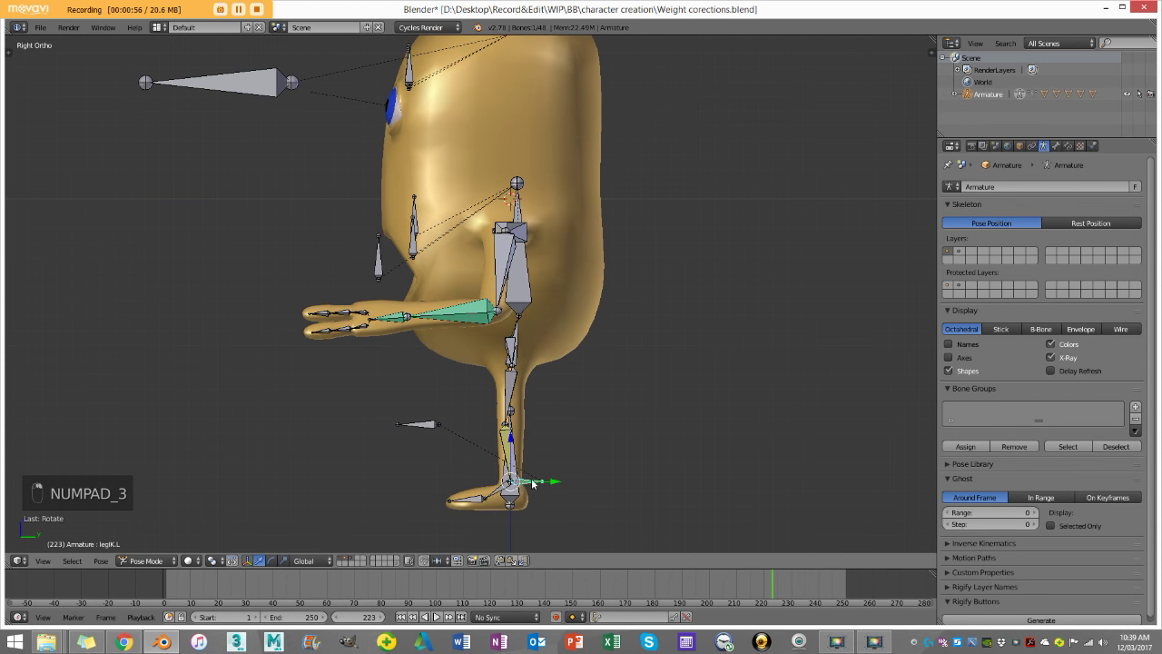
{"action": "key", "text": "g"}
{"action": "left_click", "coordinate": [494, 450]}
{"action": "middle_click_drag", "start_coordinate": [494, 450], "coordinate": [559, 393]}
{"action": "key", "text": "g"}
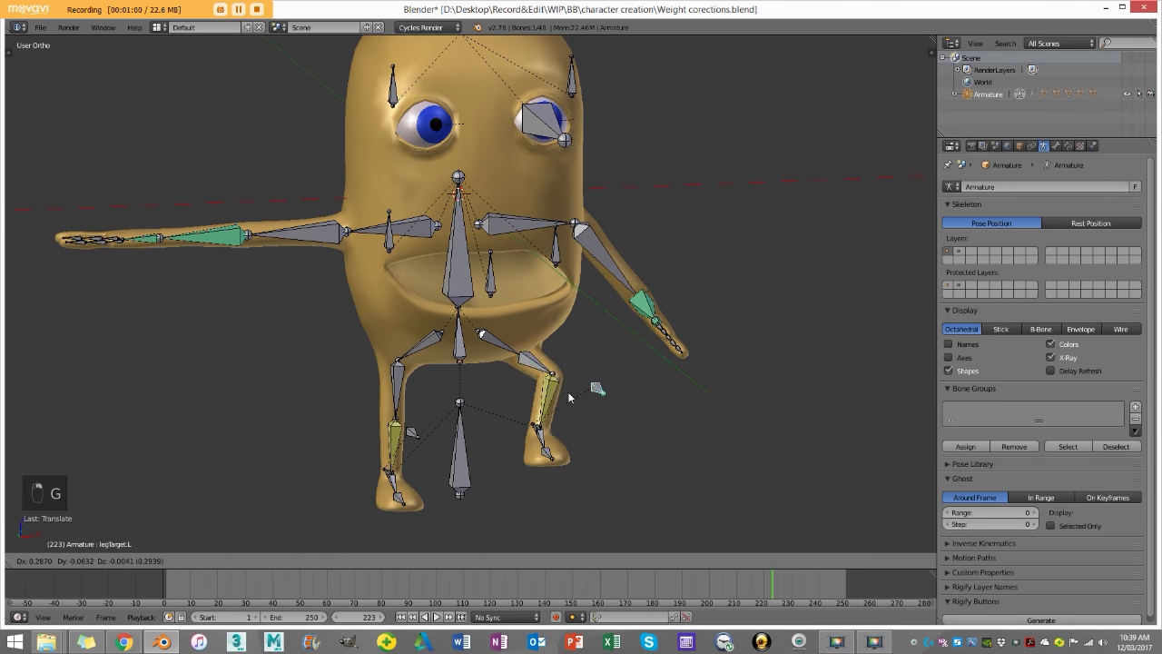
{"action": "left_click", "coordinate": [535, 396]}
Reveal the hidden bones and clear the location and rotation of all bones to reset the pose.
{"action": "scroll", "coordinate": [568, 340], "scroll_direction": "down", "scroll_amount": 3}
{"action": "middle_click_drag", "start_coordinate": [566, 342], "coordinate": [509, 354]}
{"action": "key", "text": "a"}
{"action": "key", "text": "a"}
{"action": "key", "text": "a"}
{"action": "key", "text": "alt+h"}
{"action": "key", "text": "alt+t"}
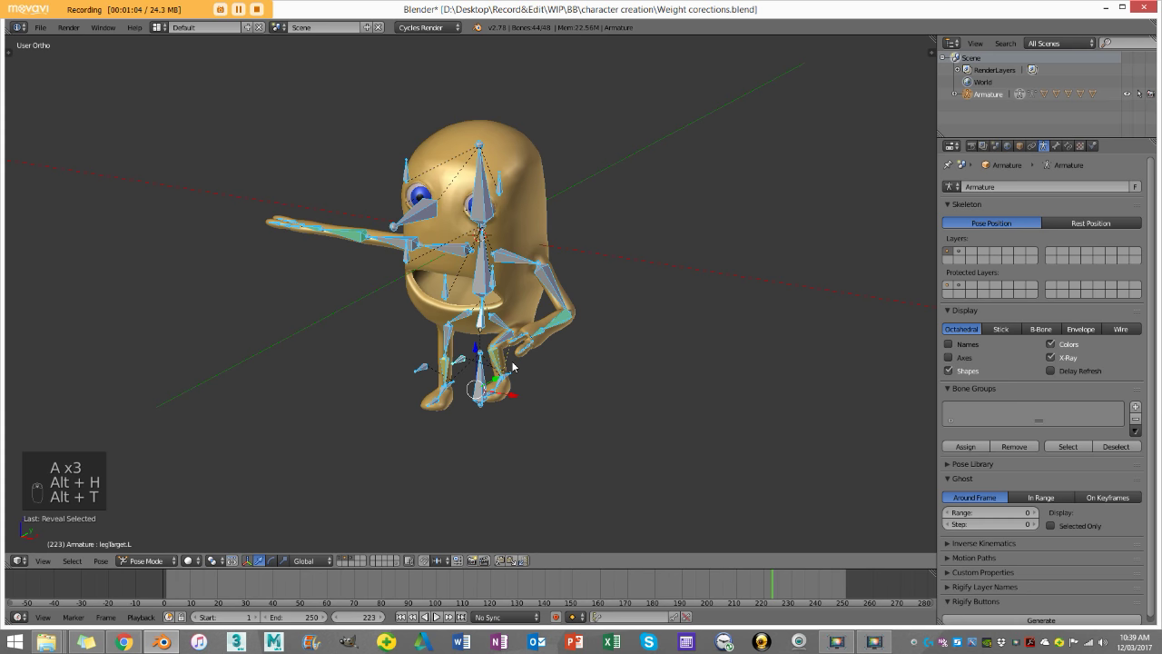
{"action": "key", "text": "alt+r"}
{"action": "key", "text": "a"}
{"action": "key", "text": "a"}
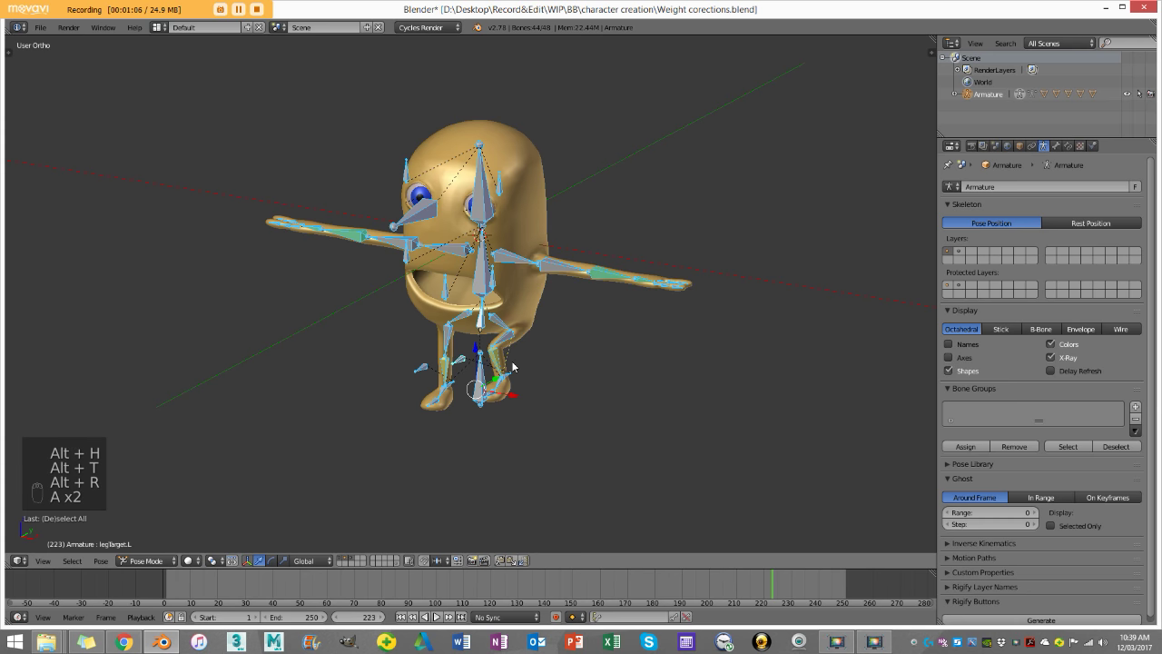
{"action": "key", "text": "alt+g"}
{"action": "key", "text": "alt+r"}
{"action": "key", "text": "a"}
{"action": "key", "text": "KP_1"}
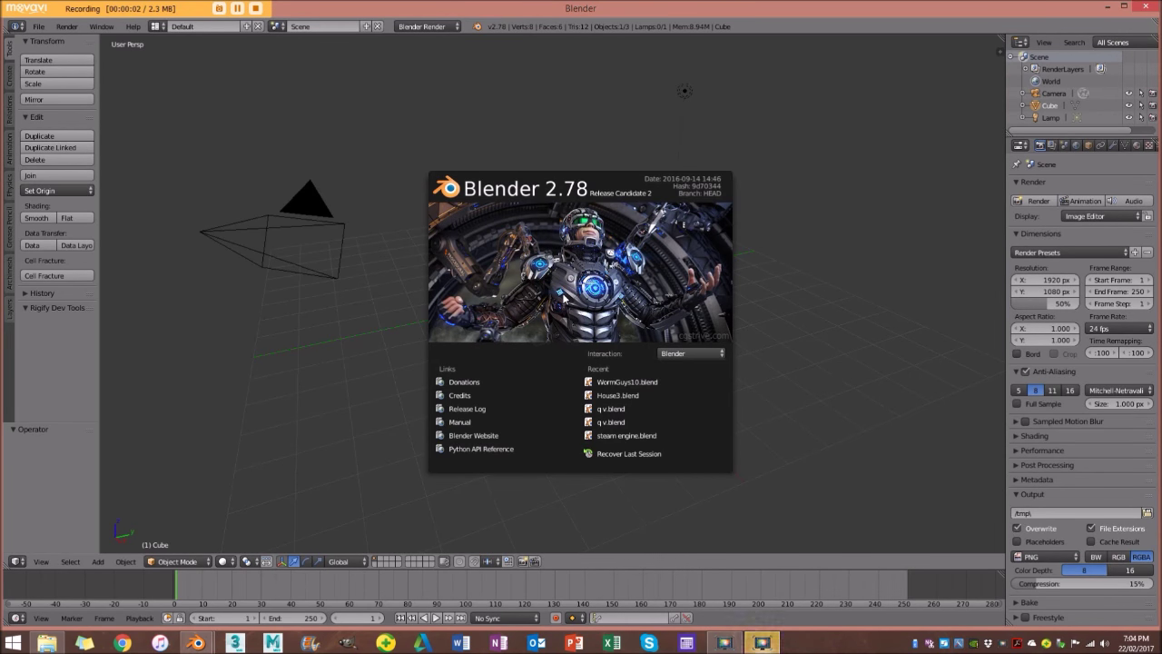
Dismiss the splash screen and delete the default camera, cube and lamp from the scene.
{"action": "left_click", "coordinate": [411, 194]}
{"action": "key", "text": "a"}
{"action": "key", "text": "a"}
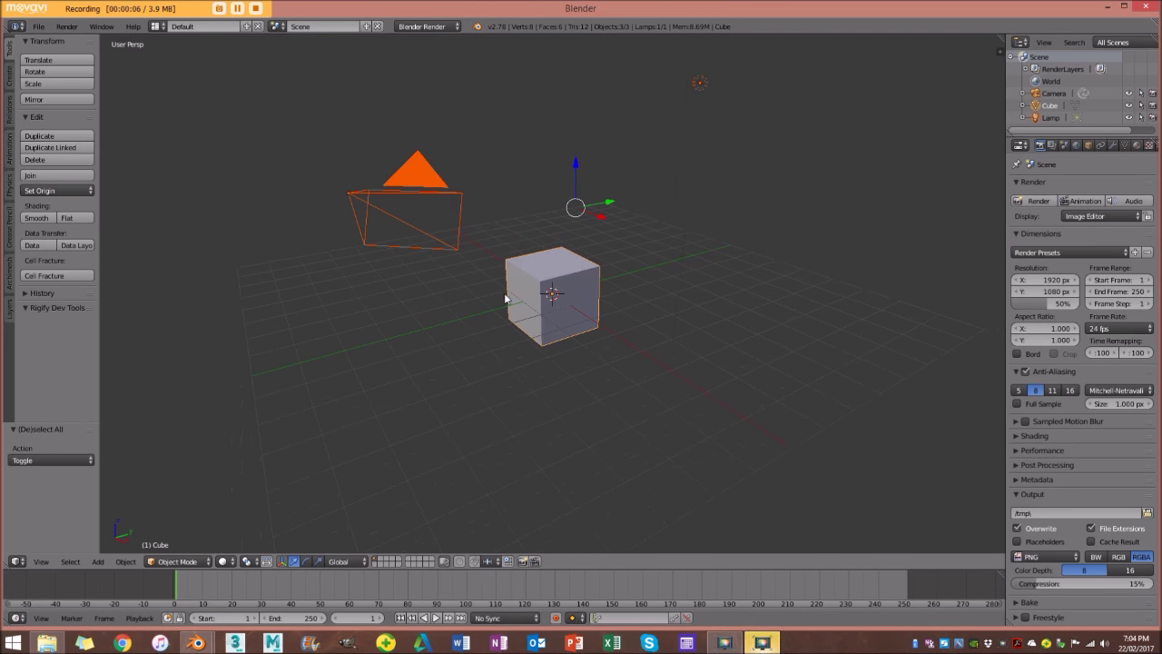
{"action": "key", "text": "x"}
{"action": "left_click", "coordinate": [508, 296]}
Switch the render engine to Cycles Render.
{"action": "middle_click_drag", "start_coordinate": [634, 241], "coordinate": [630, 223]}
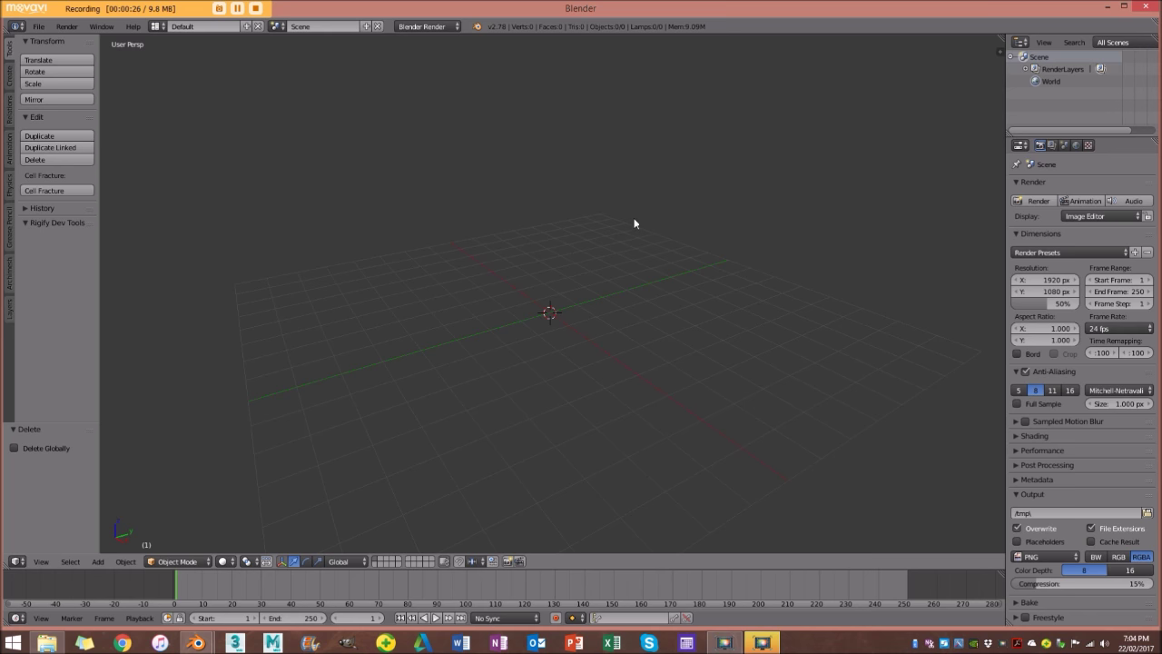
{"action": "middle_click_drag", "start_coordinate": [617, 226], "coordinate": [716, 146]}
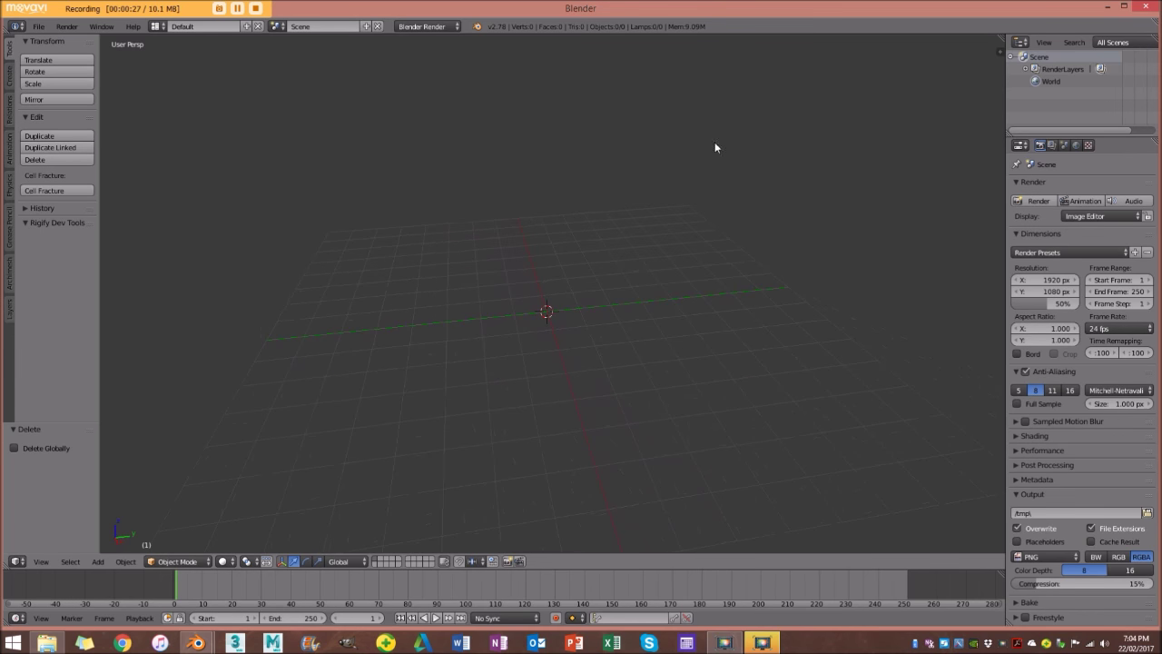
{"action": "left_click", "coordinate": [396, 29]}
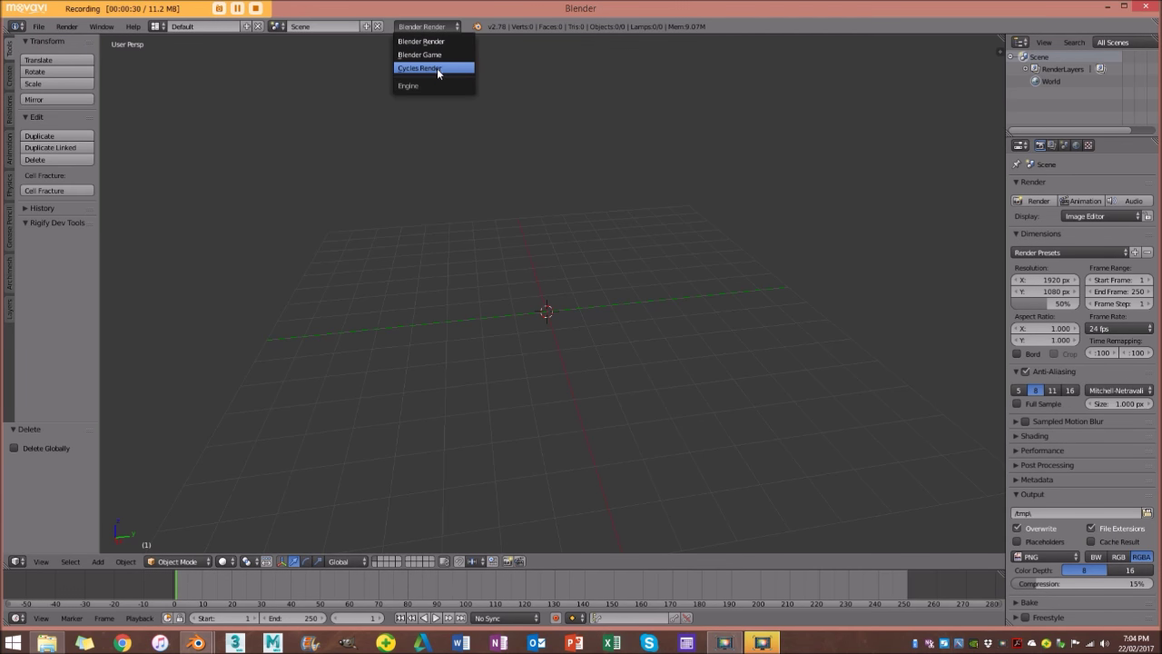
{"action": "left_click", "coordinate": [437, 68]}
Start the Screencast Keys display in the 3D view and hide the view properties again.
{"action": "key", "text": "n"}
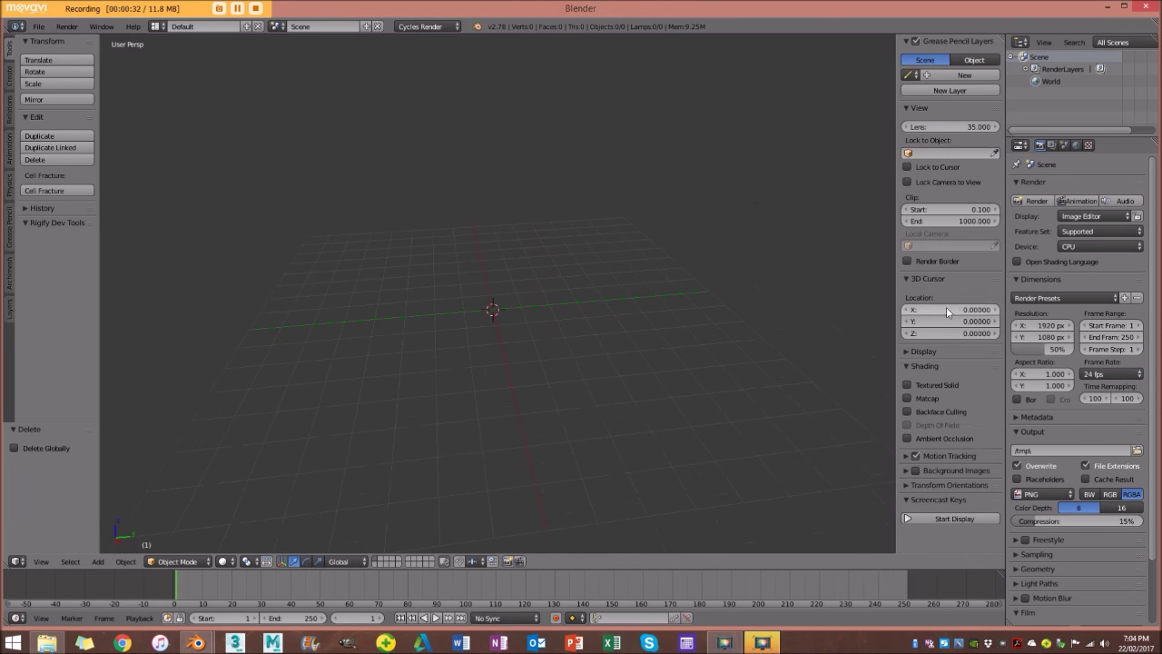
{"action": "left_click", "coordinate": [990, 518]}
{"action": "key", "text": "n"}
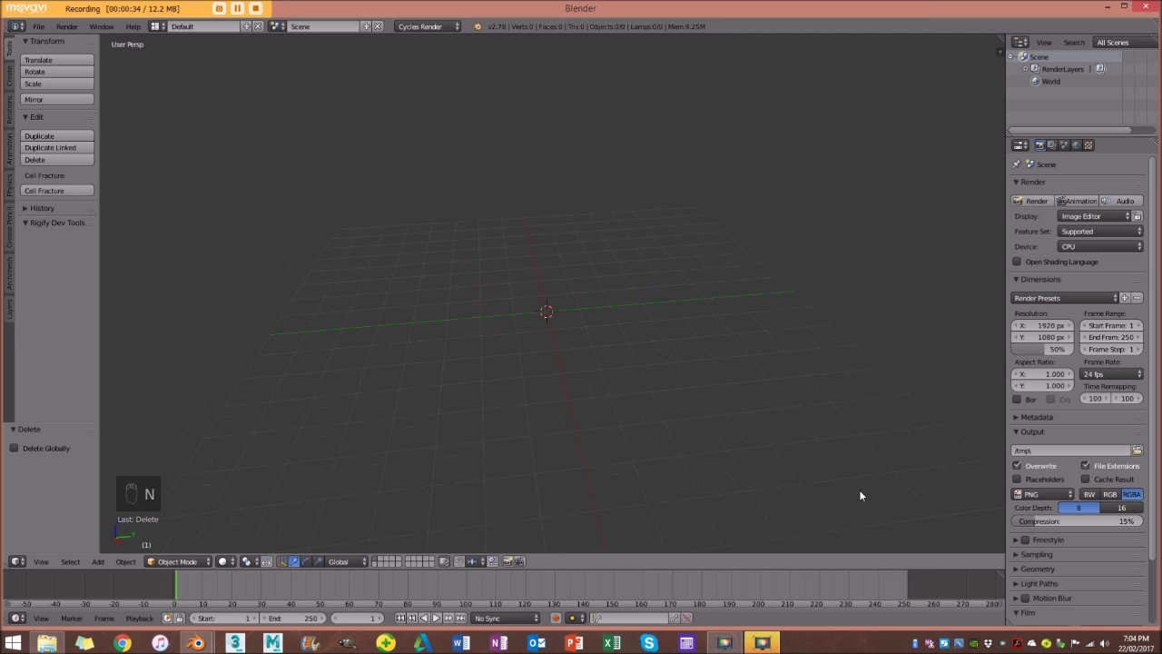
{"action": "middle_click_drag", "start_coordinate": [110, 486], "coordinate": [192, 458]}
{"action": "key", "text": "a"}
{"action": "key", "text": "s"}
{"action": "key", "text": "space"}
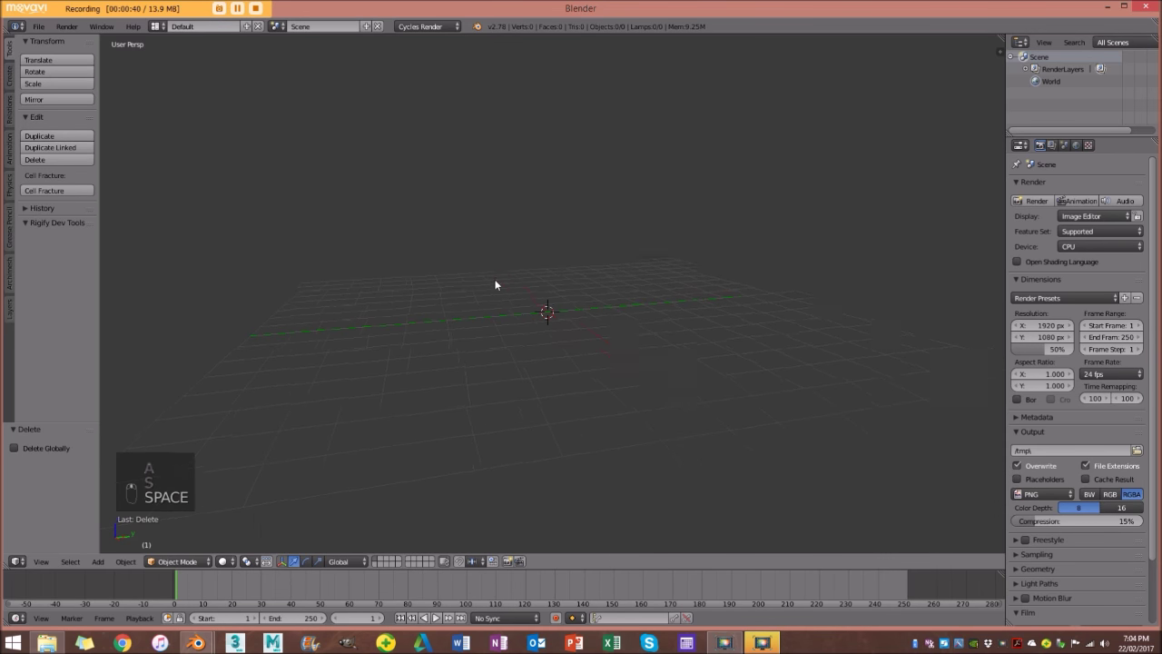
Snap the 3D cursor to the center of the scene.
{"action": "middle_click_drag", "start_coordinate": [494, 285], "coordinate": [492, 293]}
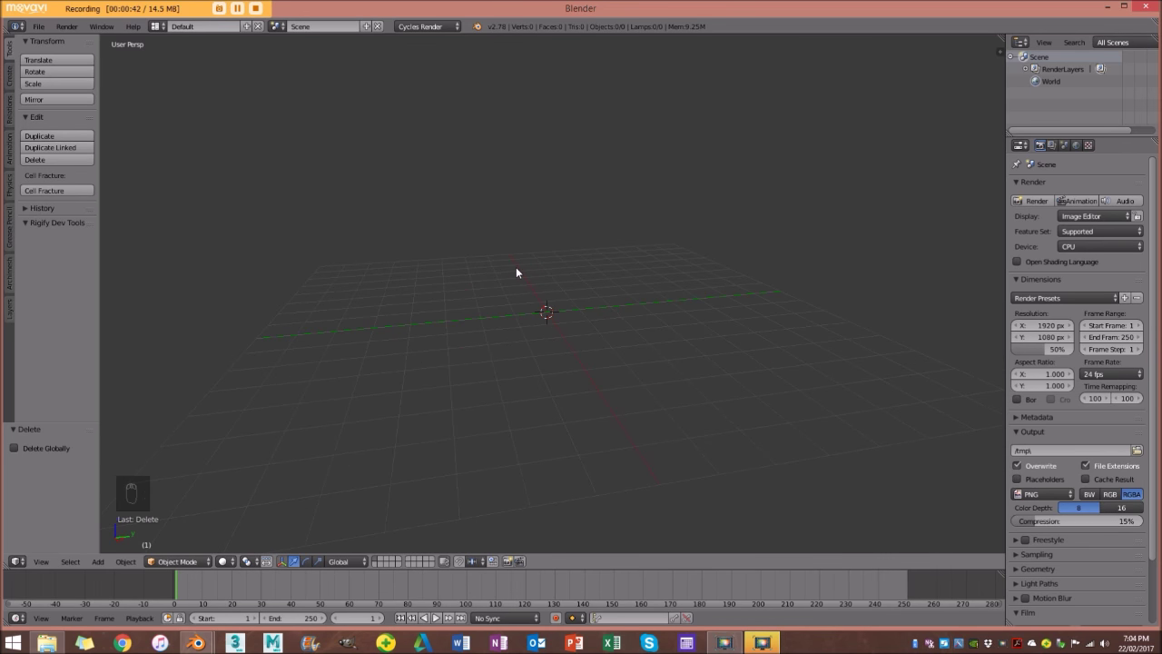
{"action": "key", "text": "shift+a"}
{"action": "mouse_move", "coordinate": [515, 270]}
{"action": "key", "text": "shift+s"}
{"action": "key", "text": "shift+s"}
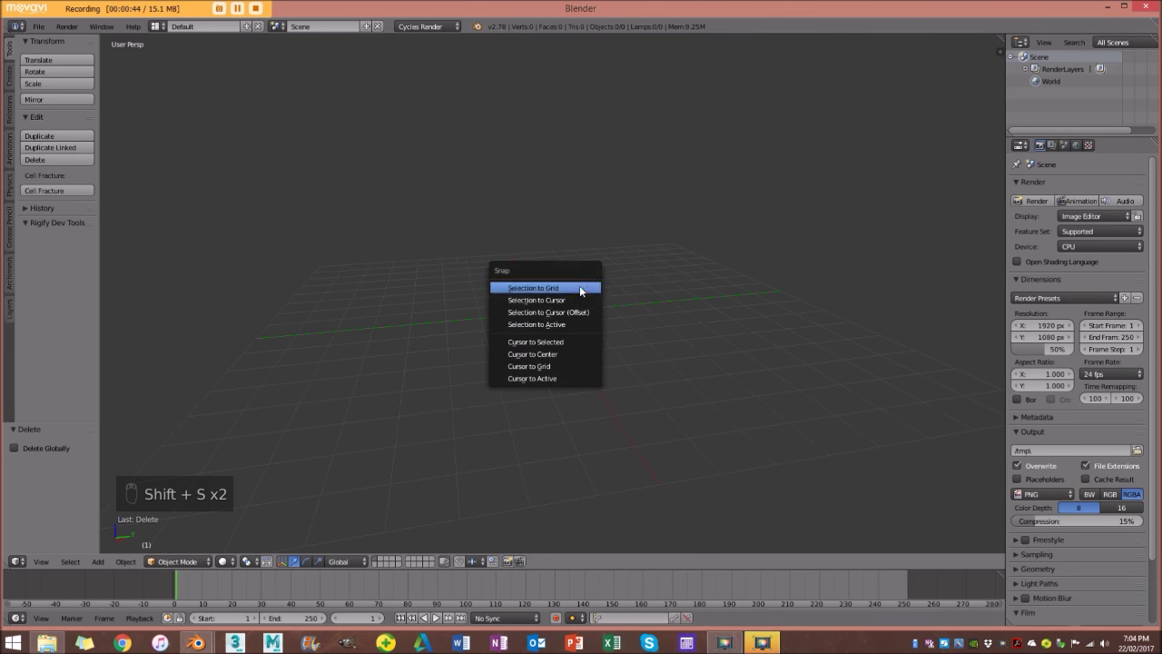
{"action": "left_click", "coordinate": [568, 354]}
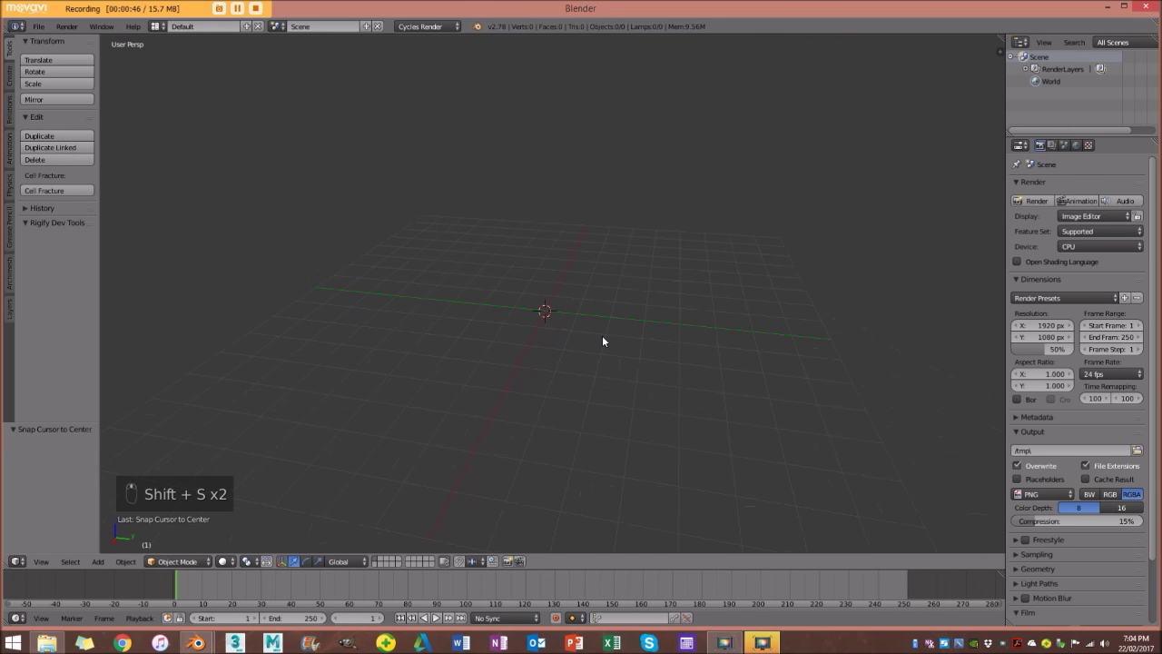
Set the viewport to an orthographic front view and add a cube mesh at the 3D cursor.
{"action": "key", "text": "KP_5"}
{"action": "key", "text": "KP_1"}
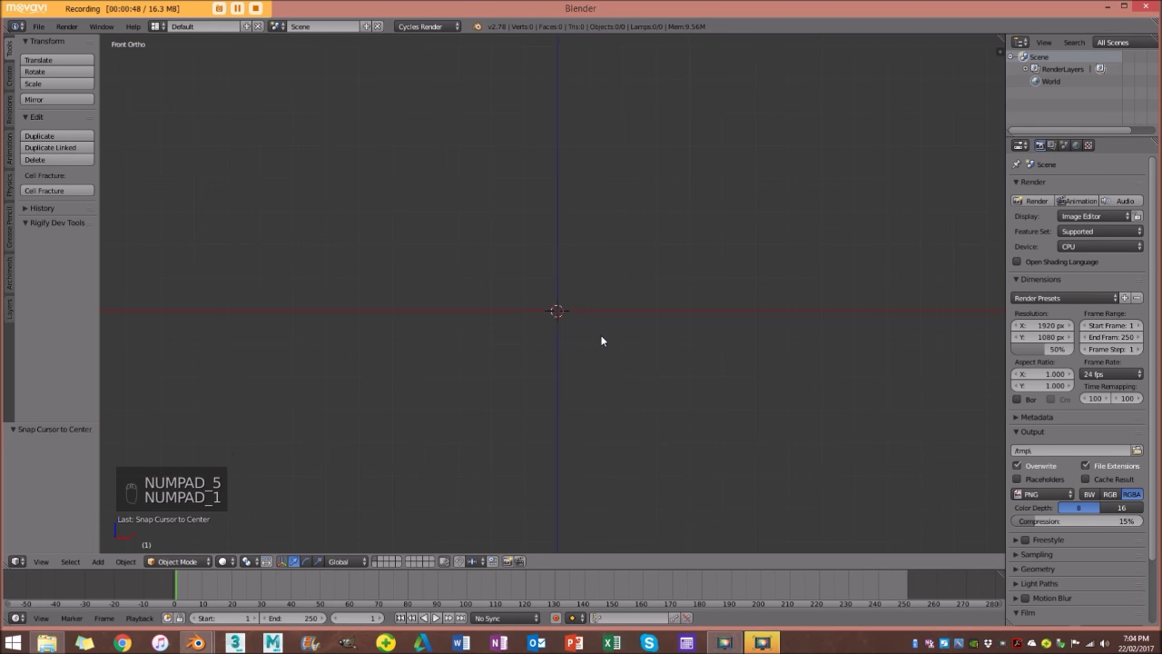
{"action": "left_click", "coordinate": [97, 561]}
{"action": "mouse_move", "coordinate": [109, 547]}
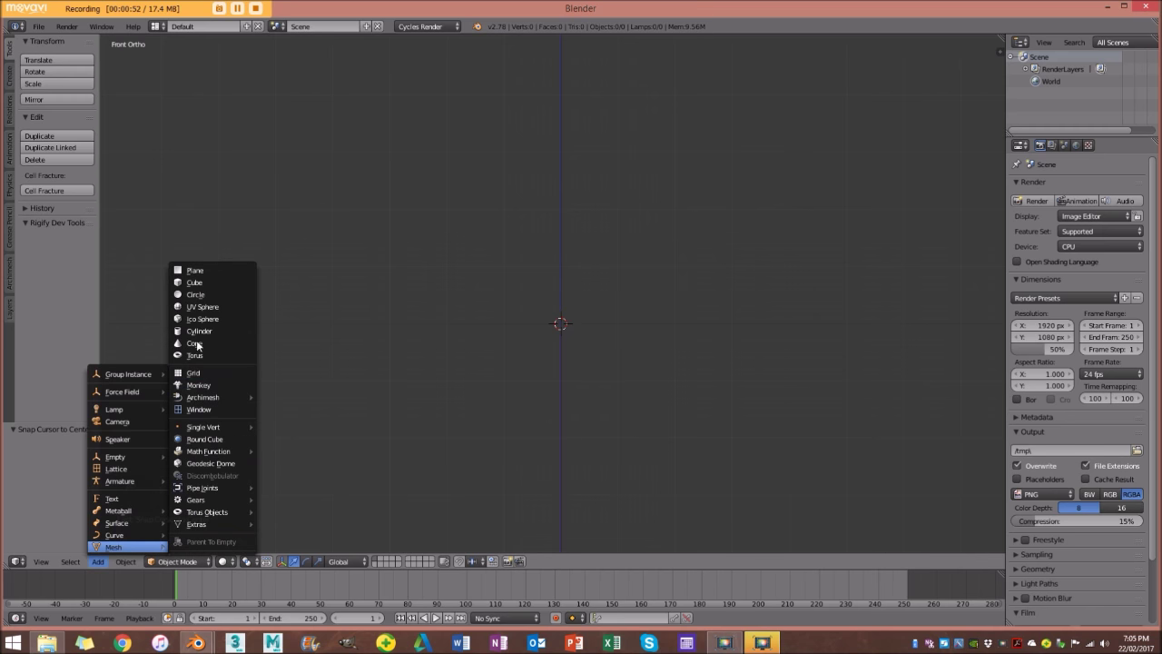
{"action": "left_click", "coordinate": [196, 283]}
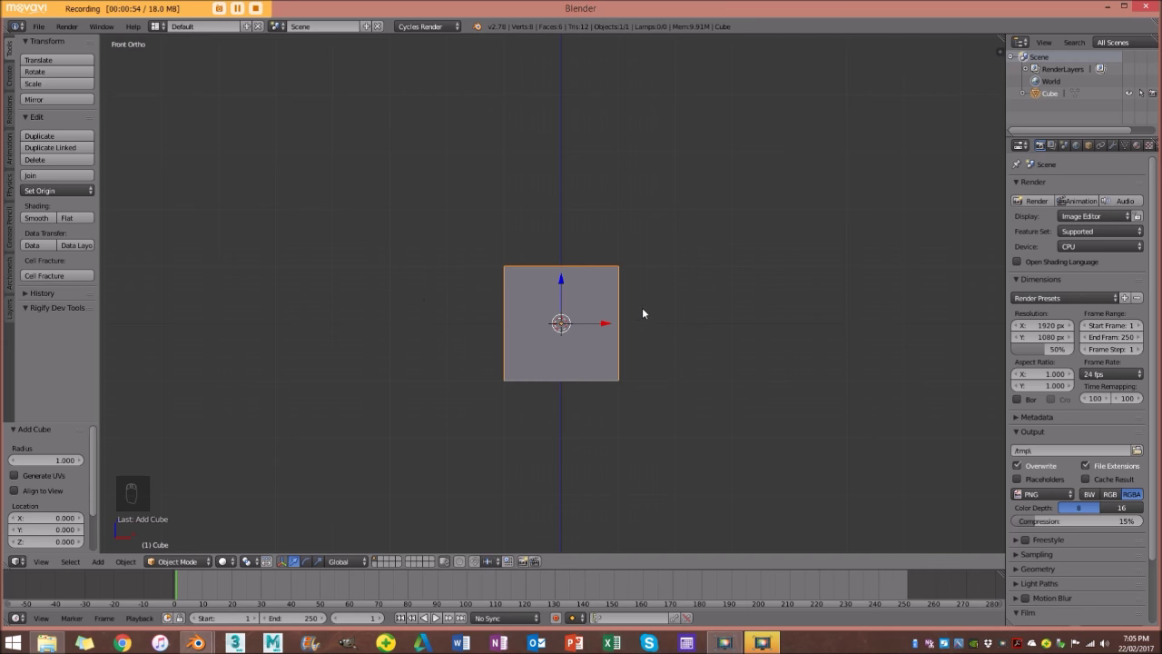
Enter Edit Mode on the cube and add one vertical loop cut exactly through its middle.
{"action": "key", "text": "Tab"}
{"action": "scroll", "coordinate": [642, 313], "scroll_direction": "up", "scroll_amount": 3}
{"action": "key", "text": "a"}
{"action": "key", "text": "a"}
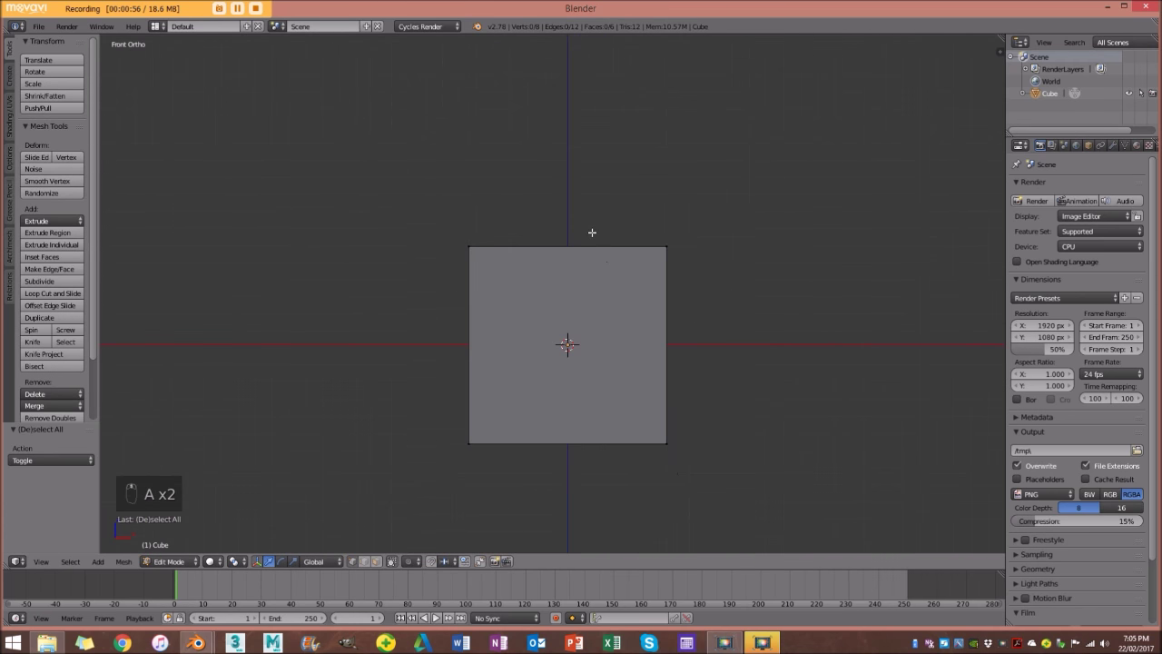
{"action": "key", "text": "ctrl+r"}
{"action": "left_click", "coordinate": [588, 250]}
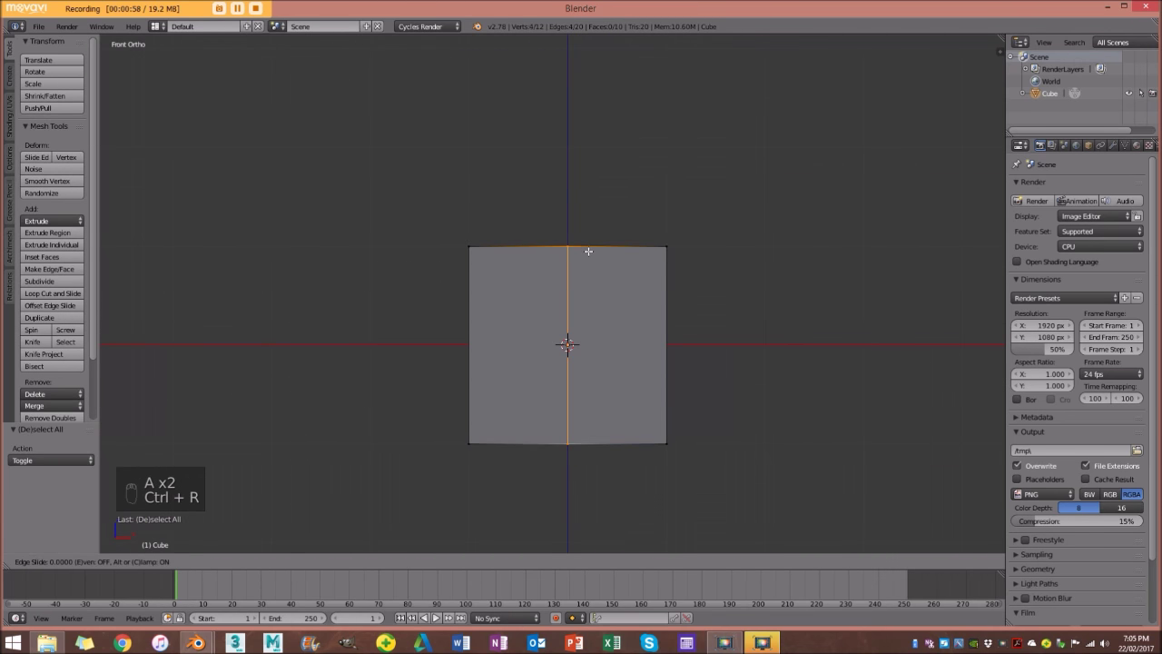
{"action": "right_click", "coordinate": [594, 250]}
Rip the cube's middle edge loop to separate the two halves, leaving the ripped vertices at their original position.
{"action": "middle_click_drag", "start_coordinate": [600, 249], "coordinate": [672, 304]}
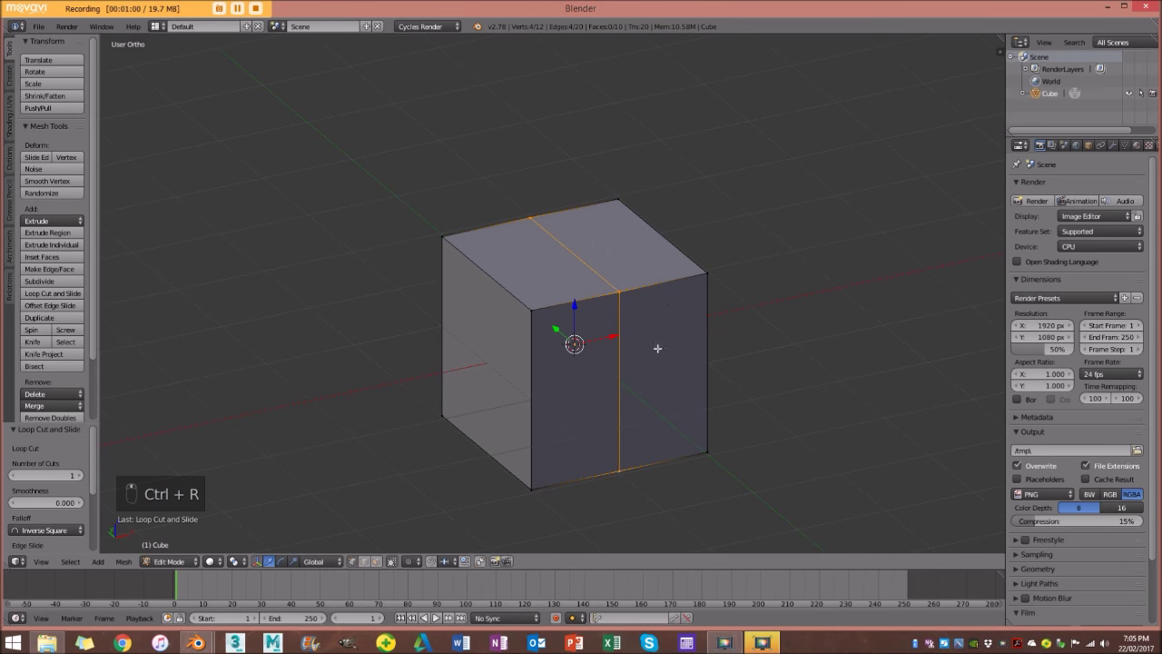
{"action": "middle_click_drag", "start_coordinate": [657, 348], "coordinate": [630, 332]}
{"action": "key", "text": "v"}
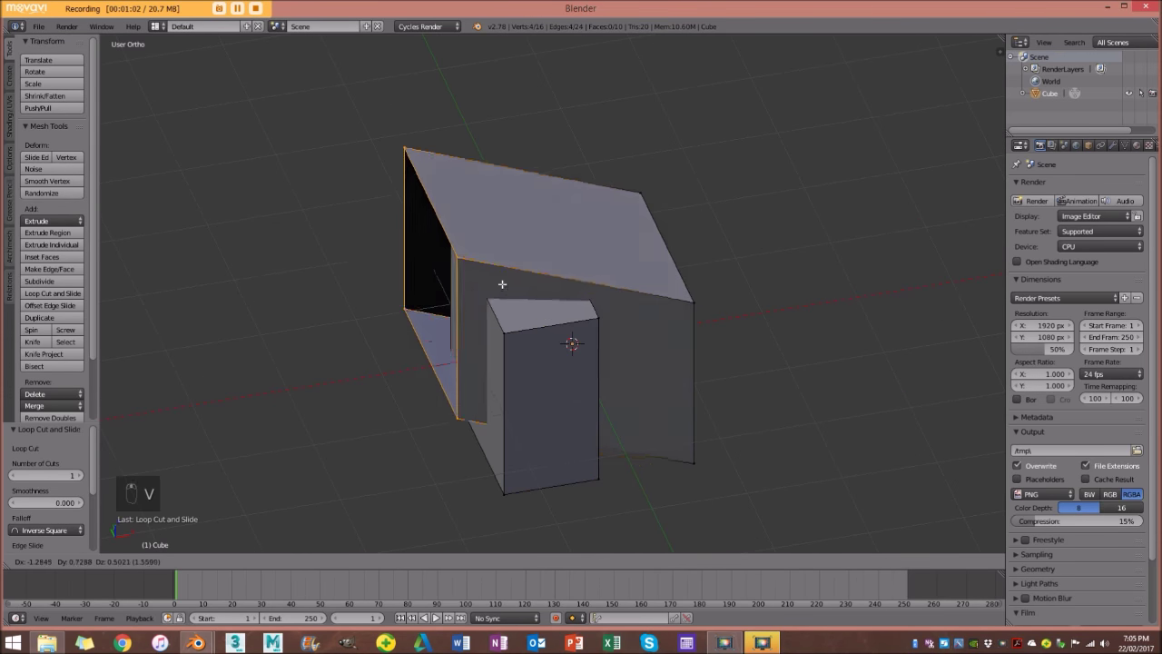
{"action": "right_click", "coordinate": [503, 289]}
Select all linked geometry of the cube's left half in the front view and delete its vertices.
{"action": "key", "text": "KP_1"}
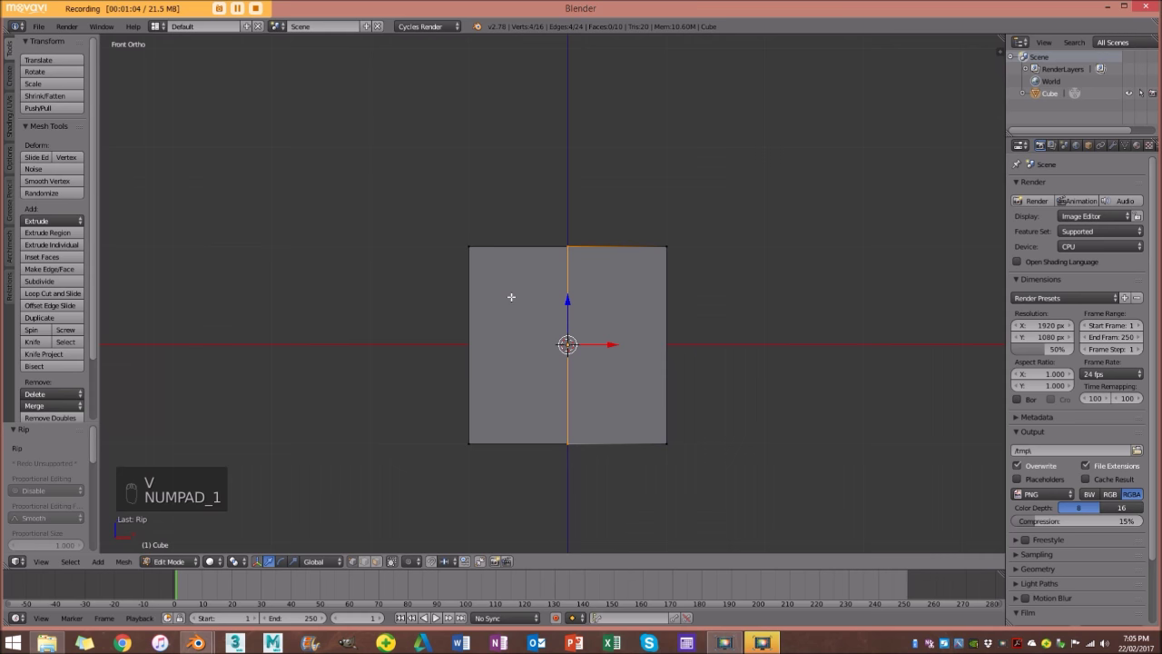
{"action": "right_click", "coordinate": [464, 244]}
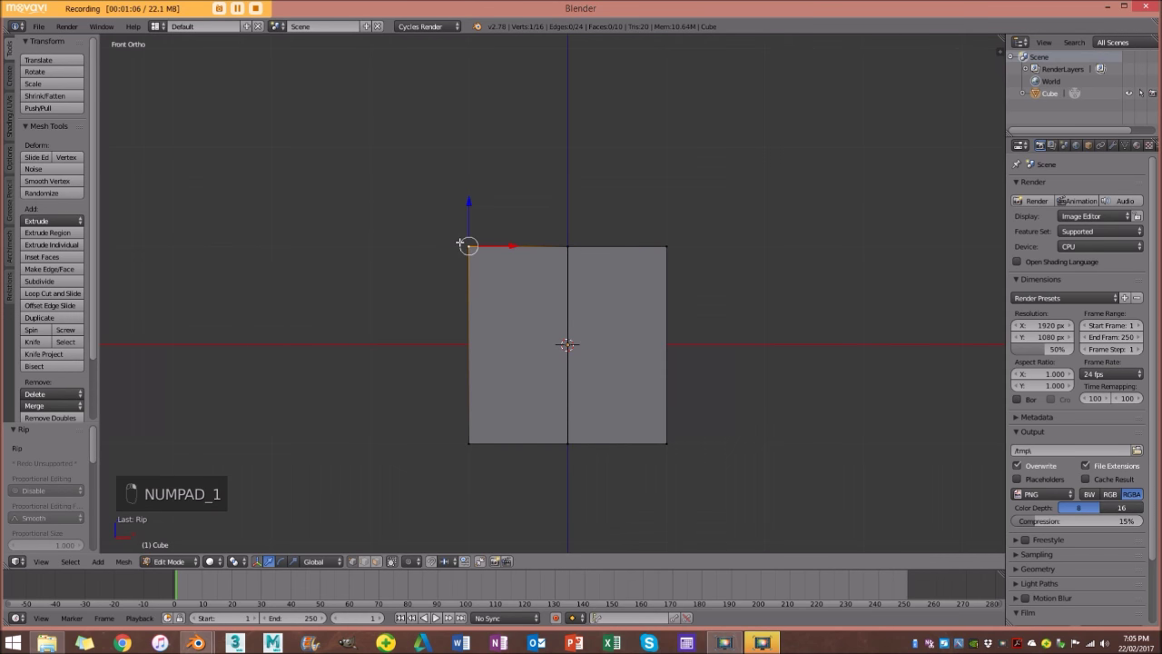
{"action": "scroll", "coordinate": [460, 244], "scroll_direction": "up", "scroll_amount": 3}
{"action": "scroll", "coordinate": [499, 254], "scroll_direction": "down", "scroll_amount": 3}
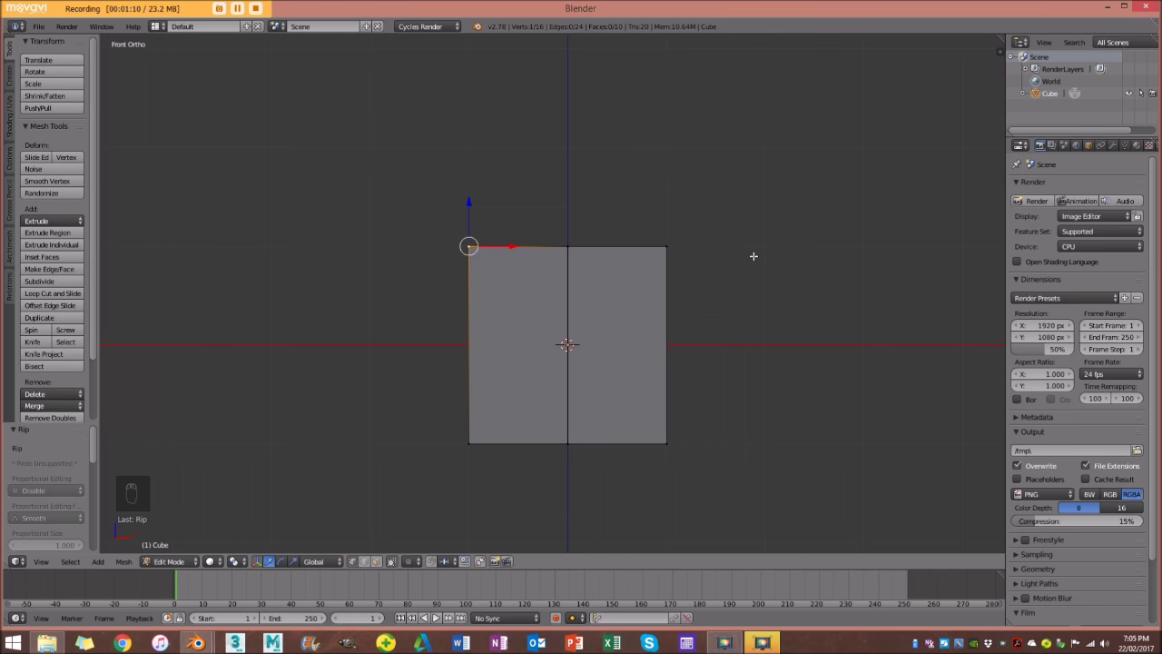
{"action": "middle_click_drag", "start_coordinate": [742, 203], "coordinate": [571, 332]}
{"action": "key", "text": "KP_1"}
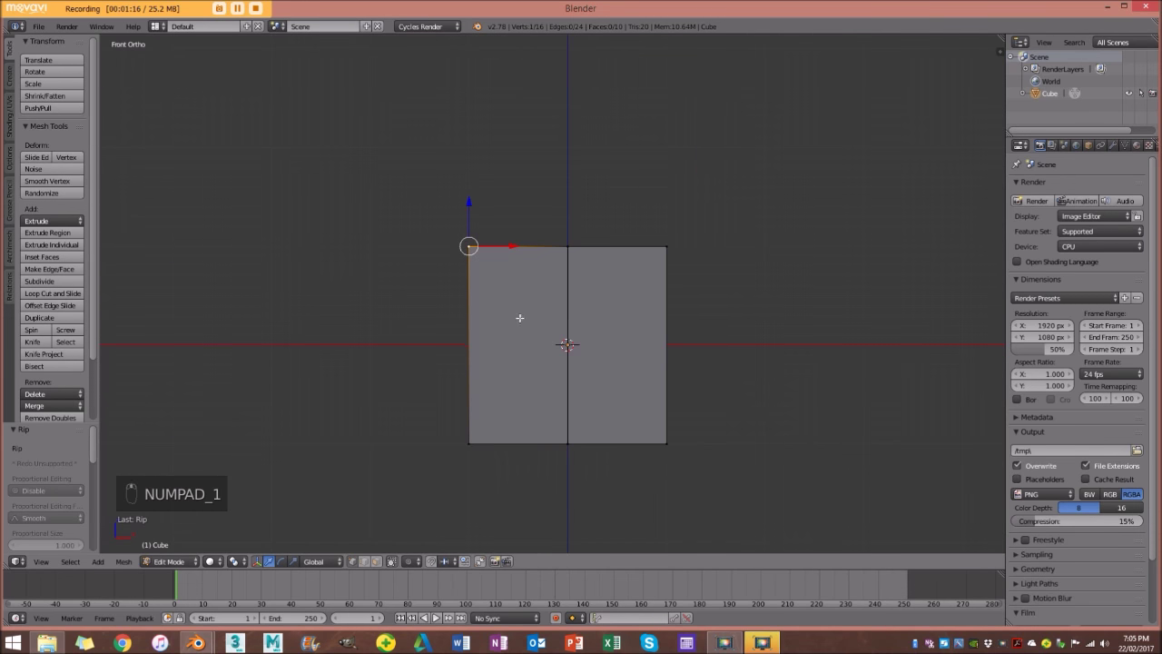
{"action": "key", "text": "ctrl+l"}
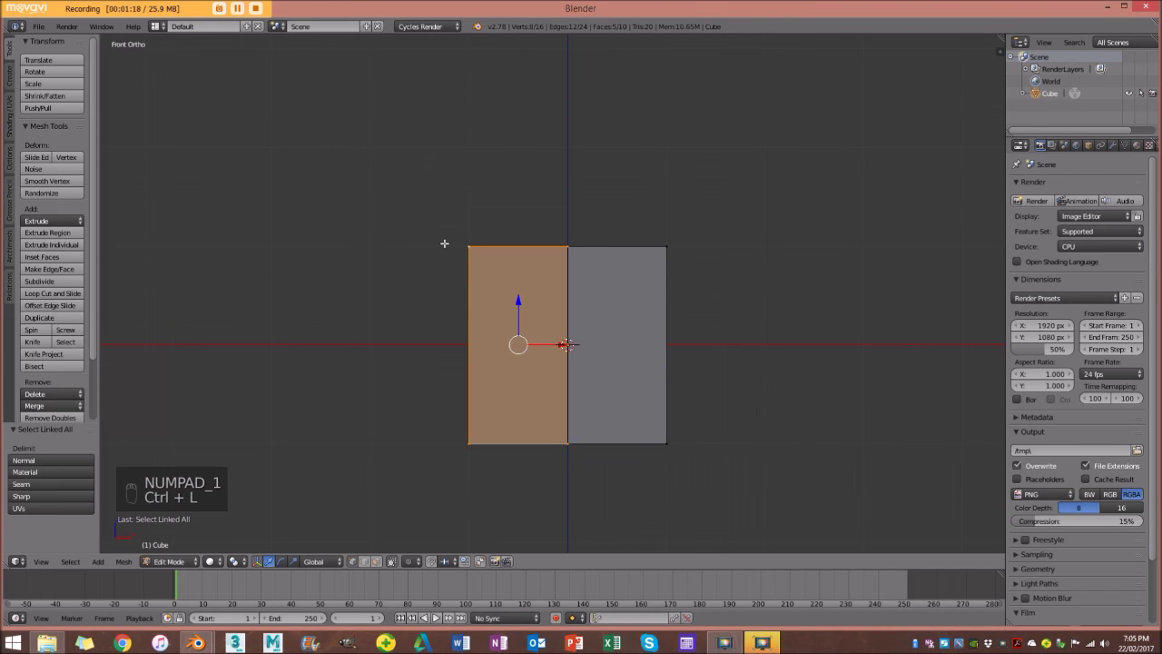
{"action": "key", "text": "x"}
{"action": "left_click", "coordinate": [439, 241]}
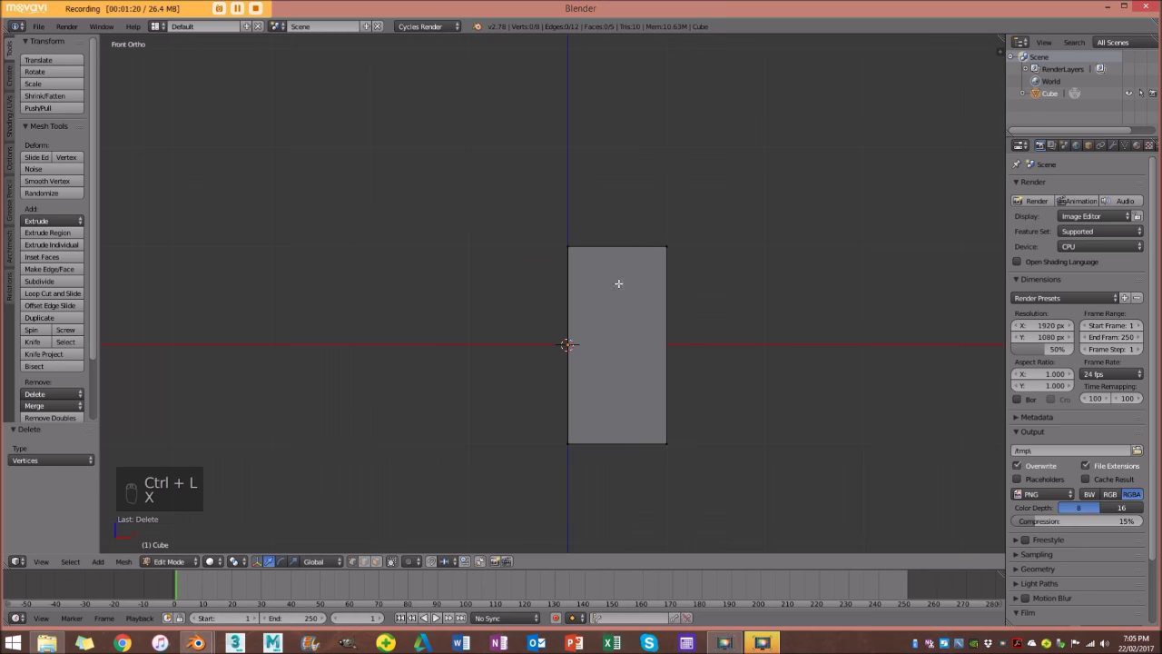
Add a Mirror modifier to the remaining half cube and enable its Clipping option.
{"action": "middle_click_drag", "start_coordinate": [641, 203], "coordinate": [692, 250]}
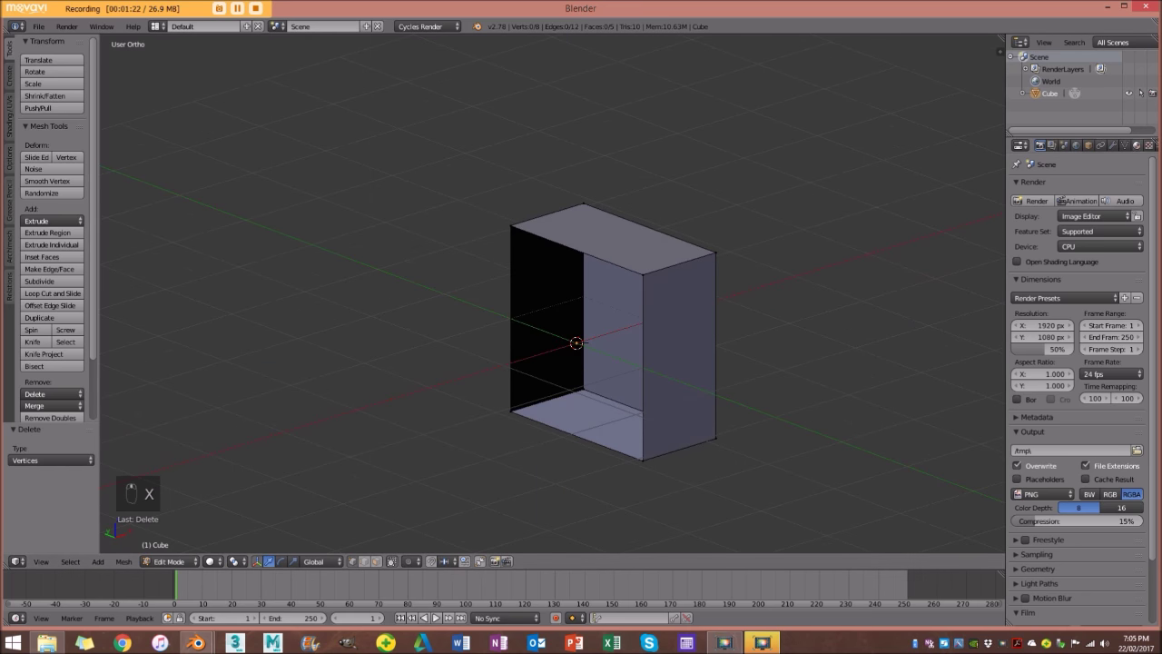
{"action": "left_click", "coordinate": [1115, 146]}
{"action": "left_click", "coordinate": [1067, 187]}
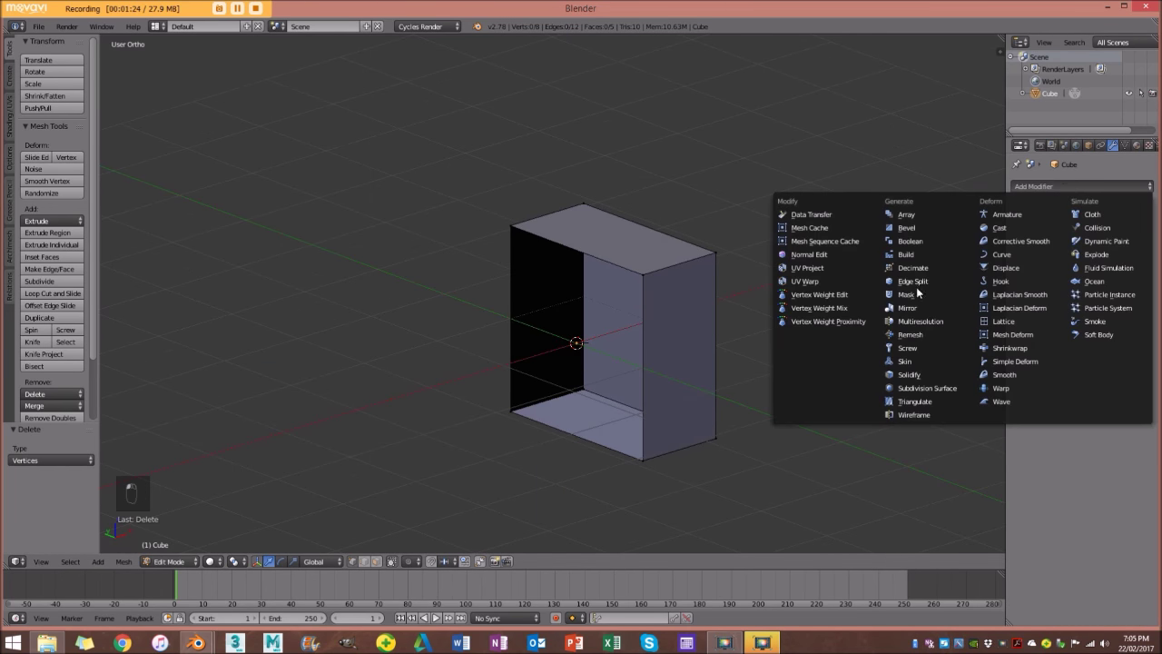
{"action": "left_click", "coordinate": [917, 309]}
{"action": "middle_click_drag", "start_coordinate": [718, 291], "coordinate": [677, 295]}
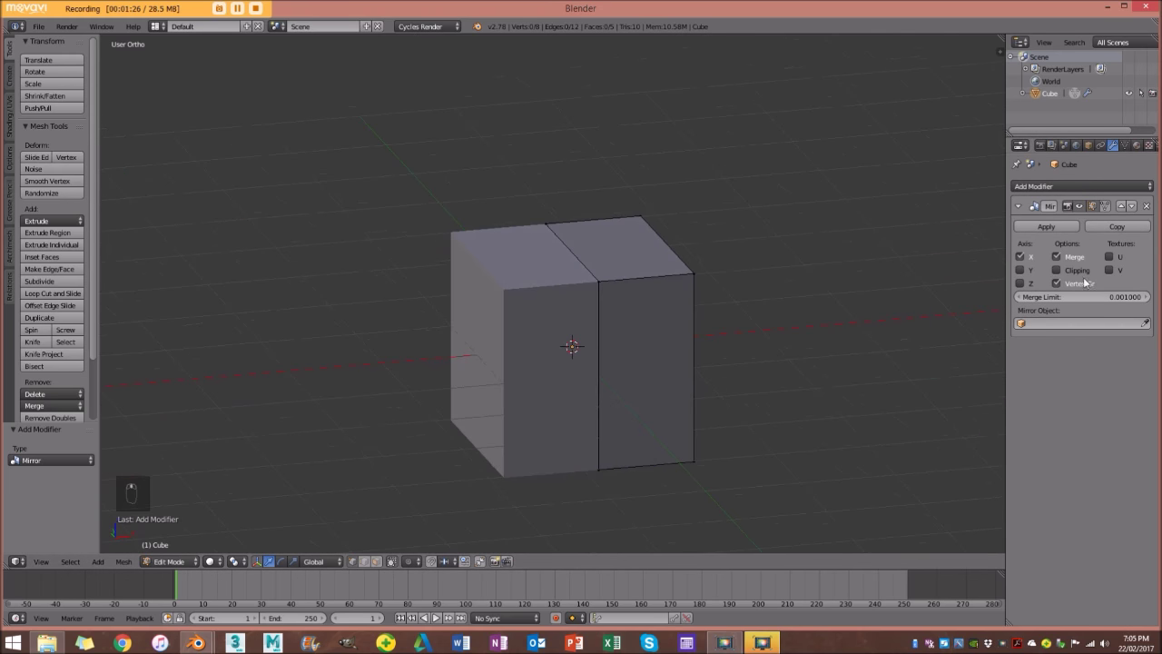
{"action": "left_click", "coordinate": [1057, 271]}
{"action": "middle_click_drag", "start_coordinate": [750, 248], "coordinate": [695, 243]}
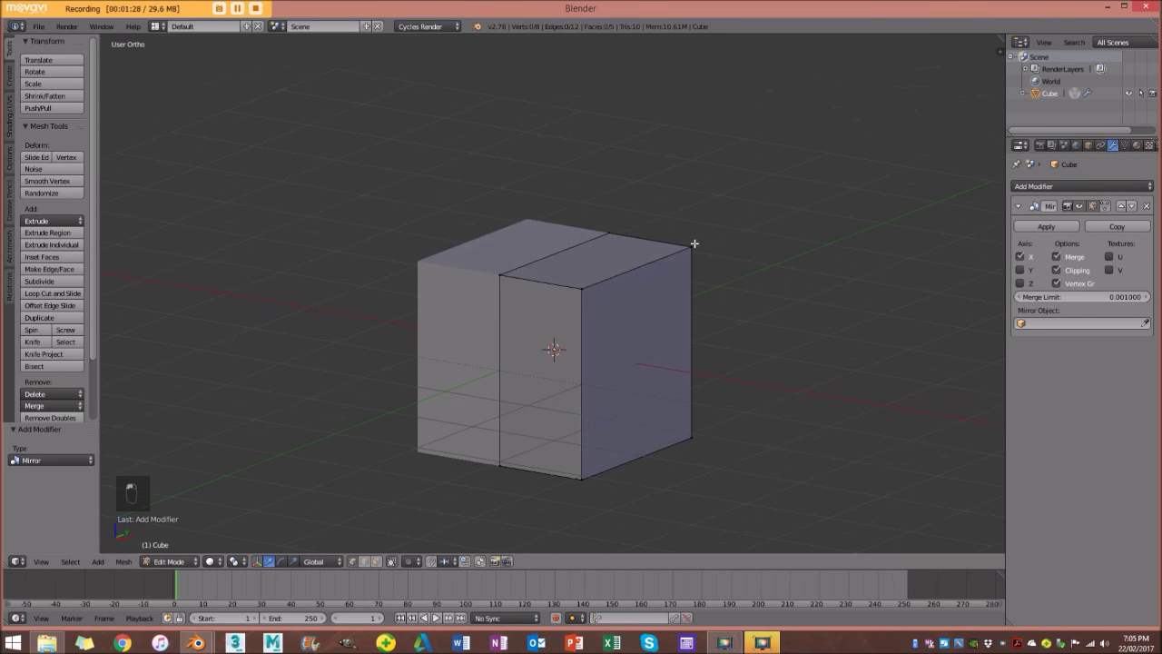
Select the whole half cube and subdivide it once.
{"action": "key", "text": "a"}
{"action": "key", "text": "a"}
{"action": "key", "text": "a"}
{"action": "key", "text": "a"}
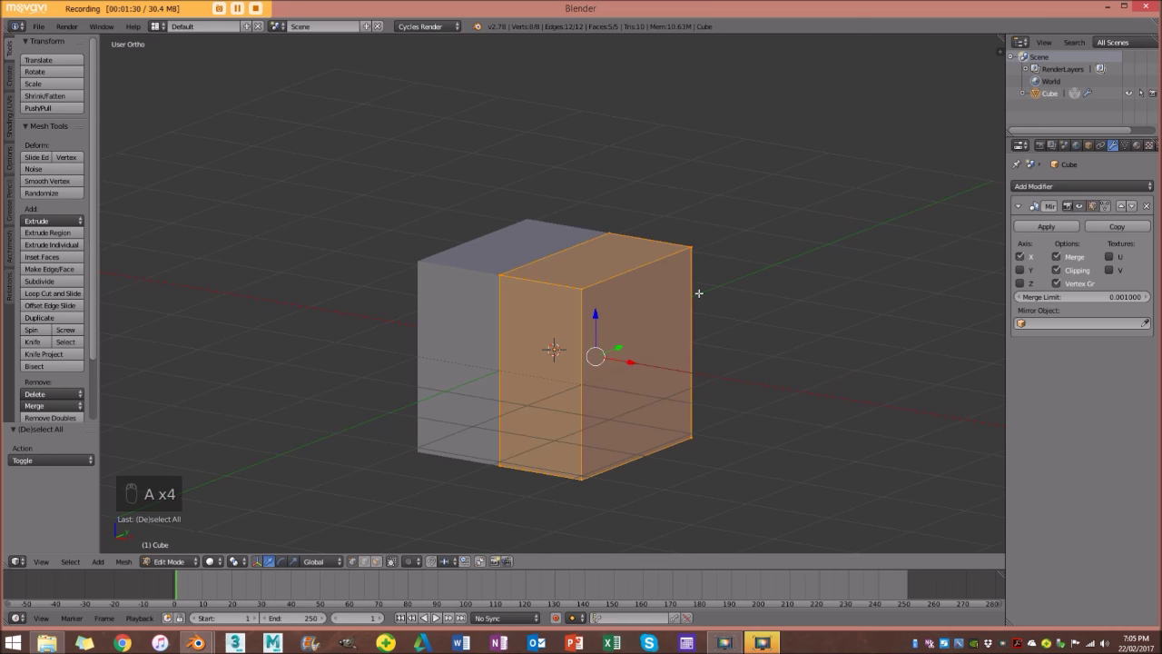
{"action": "key", "text": "w"}
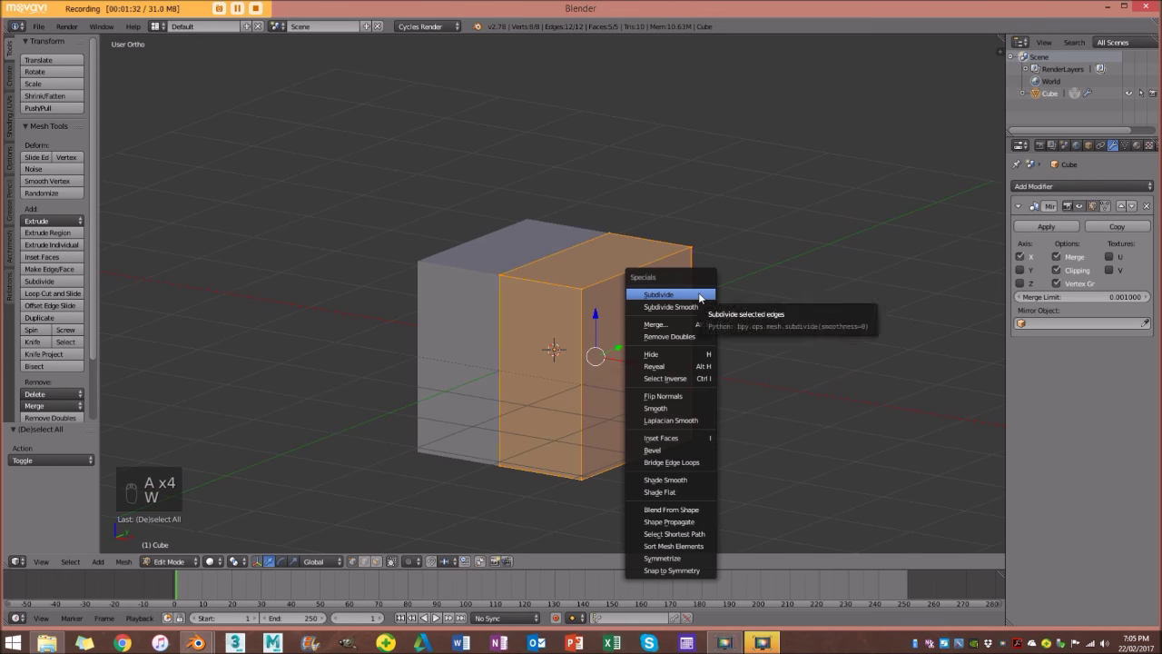
{"action": "left_click", "coordinate": [698, 295]}
{"action": "key", "text": "a"}
Add two centred horizontal loop cuts around the half cube, one in the lower row and one in the upper row.
{"action": "middle_click_drag", "start_coordinate": [626, 379], "coordinate": [512, 330]}
{"action": "key", "text": "ctrl+r"}
{"action": "left_click", "coordinate": [571, 441]}
{"action": "right_click", "coordinate": [570, 441]}
{"action": "key", "text": "ctrl+r"}
{"action": "left_click", "coordinate": [500, 338]}
{"action": "right_click", "coordinate": [557, 343]}
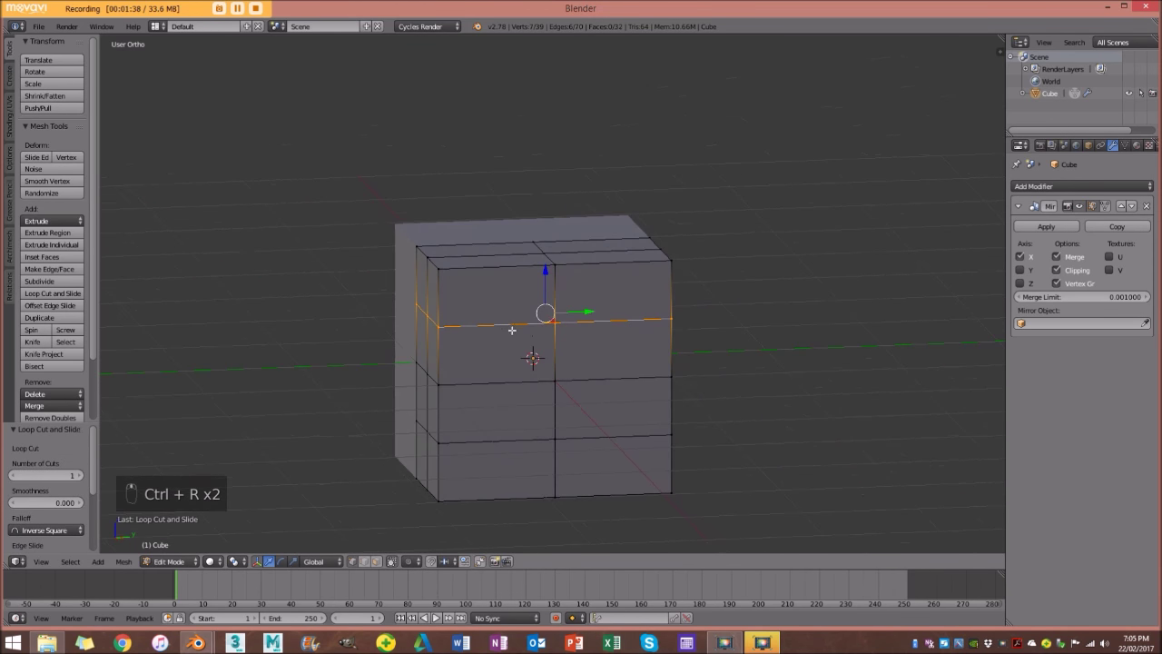
Add two centred vertical loop cuts on the cube's outer side, one in each column of faces.
{"action": "key", "text": "ctrl+r"}
{"action": "left_click", "coordinate": [506, 329]}
{"action": "right_click", "coordinate": [506, 329]}
{"action": "middle_click_drag", "start_coordinate": [620, 332], "coordinate": [617, 332]}
{"action": "key", "text": "ctrl+r"}
{"action": "left_click", "coordinate": [616, 333]}
{"action": "right_click", "coordinate": [617, 334]}
{"action": "key", "text": "a"}
{"action": "middle_click_drag", "start_coordinate": [602, 372], "coordinate": [603, 383]}
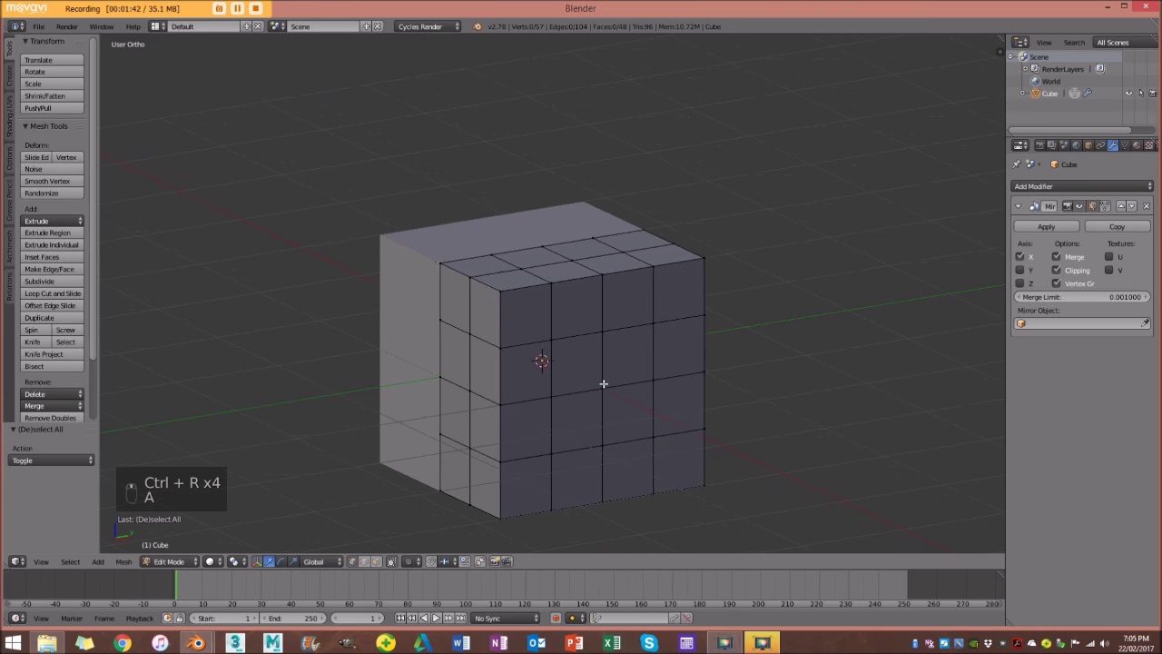
Select the whole mesh and apply Smooth to its vertices three times to round the cube.
{"action": "key", "text": "a"}
{"action": "key", "text": "w"}
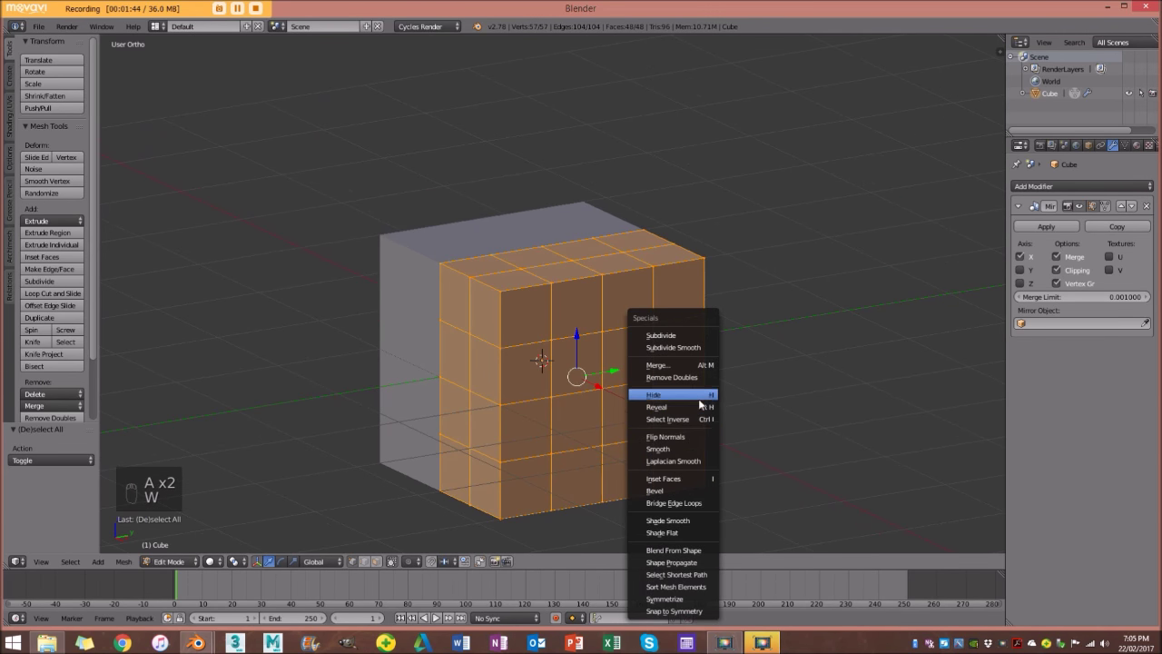
{"action": "left_click", "coordinate": [686, 451]}
{"action": "key", "text": "w"}
{"action": "left_click", "coordinate": [688, 346]}
{"action": "key", "text": "w"}
{"action": "left_click", "coordinate": [685, 346]}
{"action": "middle_click_drag", "start_coordinate": [607, 343], "coordinate": [646, 338]}
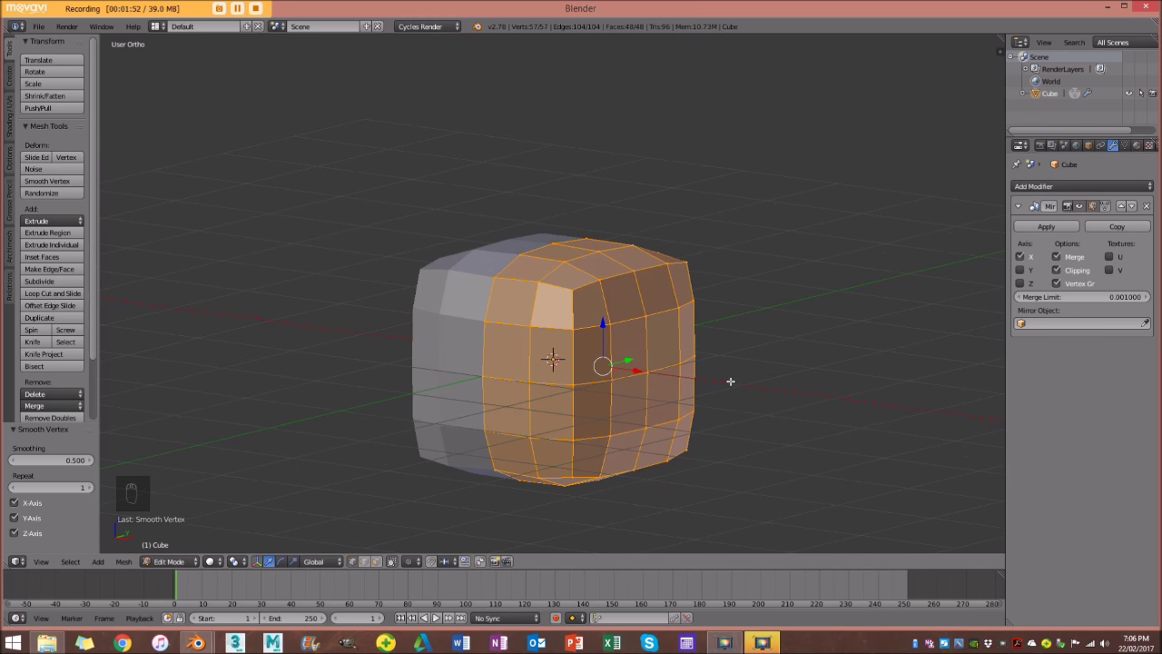
Select the top centre vertex on the mirror seam and enable proportional editing in the front view.
{"action": "middle_click_drag", "start_coordinate": [794, 409], "coordinate": [761, 439]}
{"action": "right_click", "coordinate": [543, 255]}
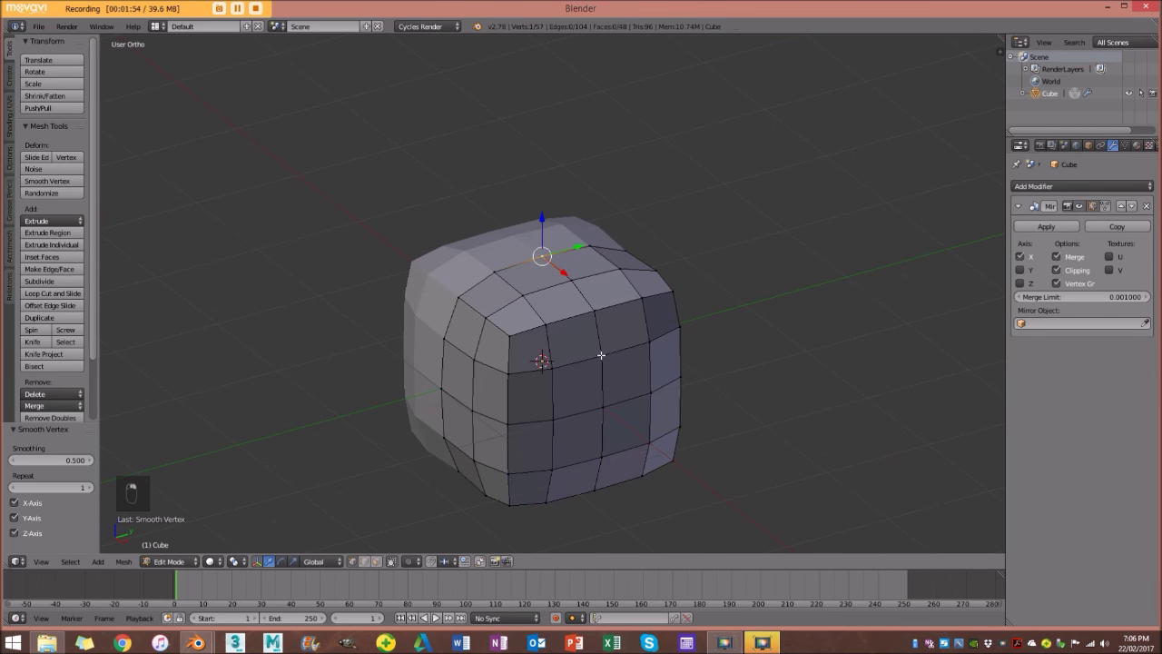
{"action": "key", "text": "KP_1"}
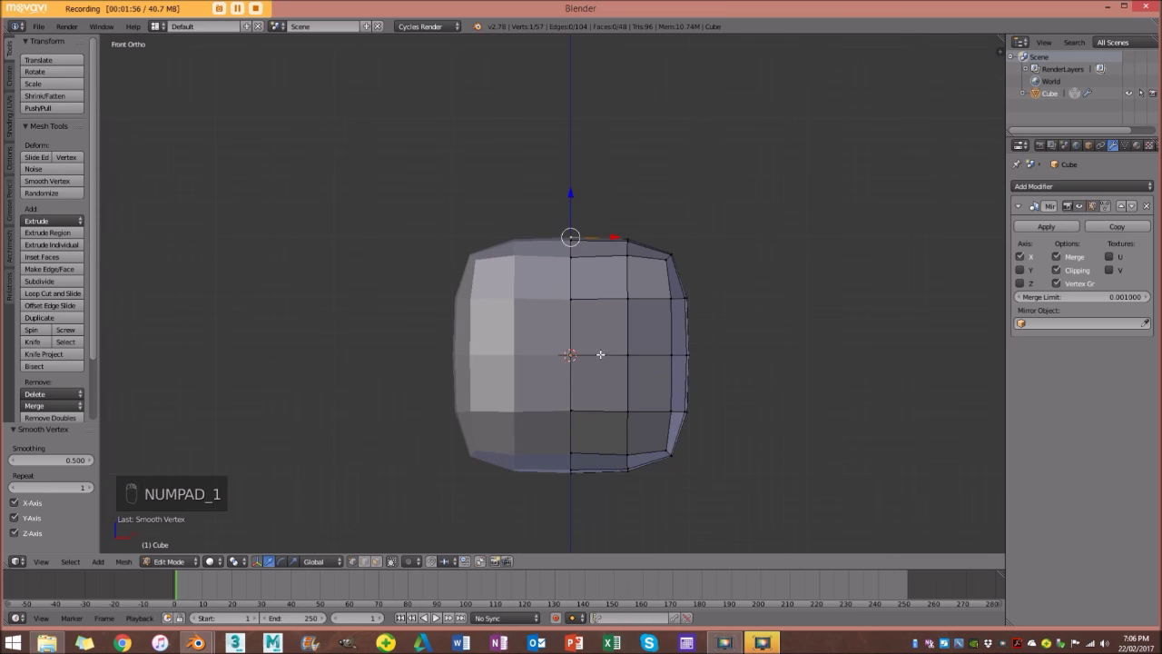
{"action": "left_click", "coordinate": [410, 561]}
{"action": "left_click", "coordinate": [466, 534]}
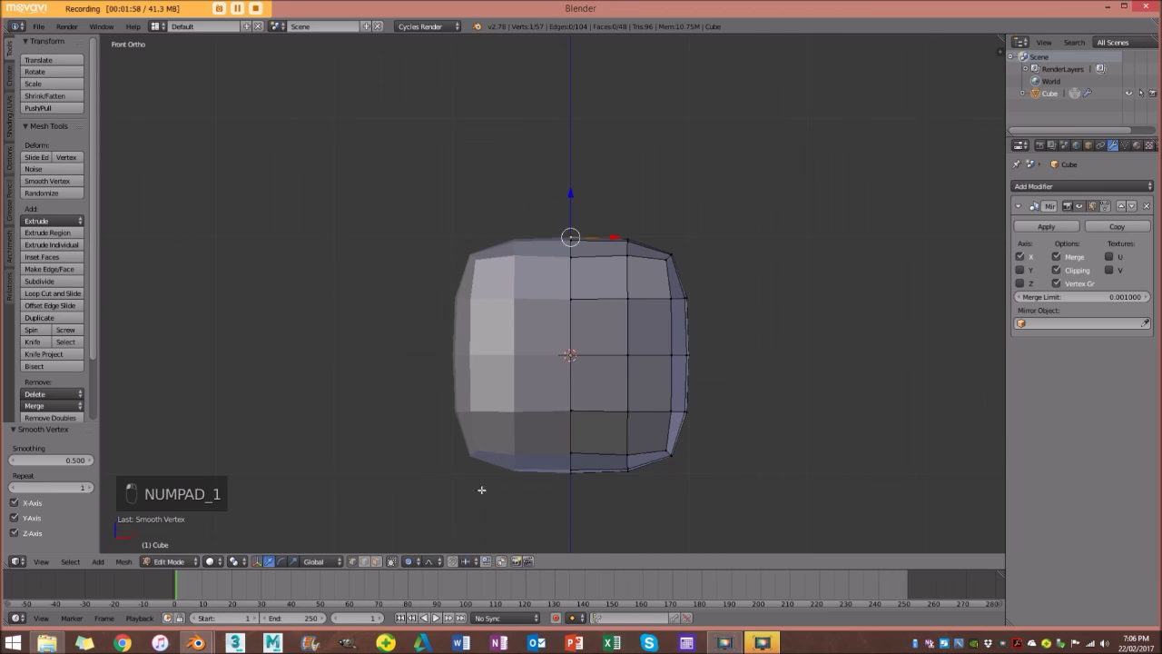
Raise the top centre vertex about 0.63 along Z with smooth falloff and a proportional size of about 1.77.
{"action": "key", "text": "g"}
{"action": "scroll", "coordinate": [573, 168], "scroll_direction": "down", "scroll_amount": 7}
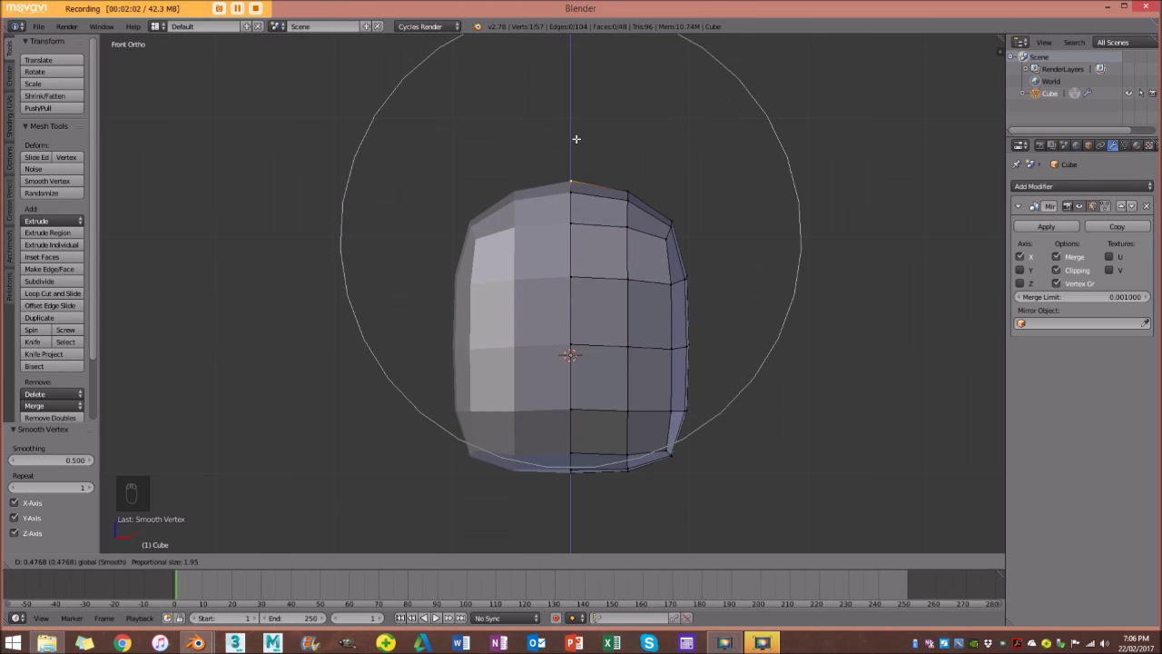
{"action": "scroll", "coordinate": [576, 137], "scroll_direction": "up", "scroll_amount": 4}
{"action": "scroll", "coordinate": [577, 134], "scroll_direction": "down", "scroll_amount": 4}
{"action": "scroll", "coordinate": [578, 131], "scroll_direction": "down", "scroll_amount": 5}
{"action": "scroll", "coordinate": [579, 130], "scroll_direction": "up", "scroll_amount": 4}
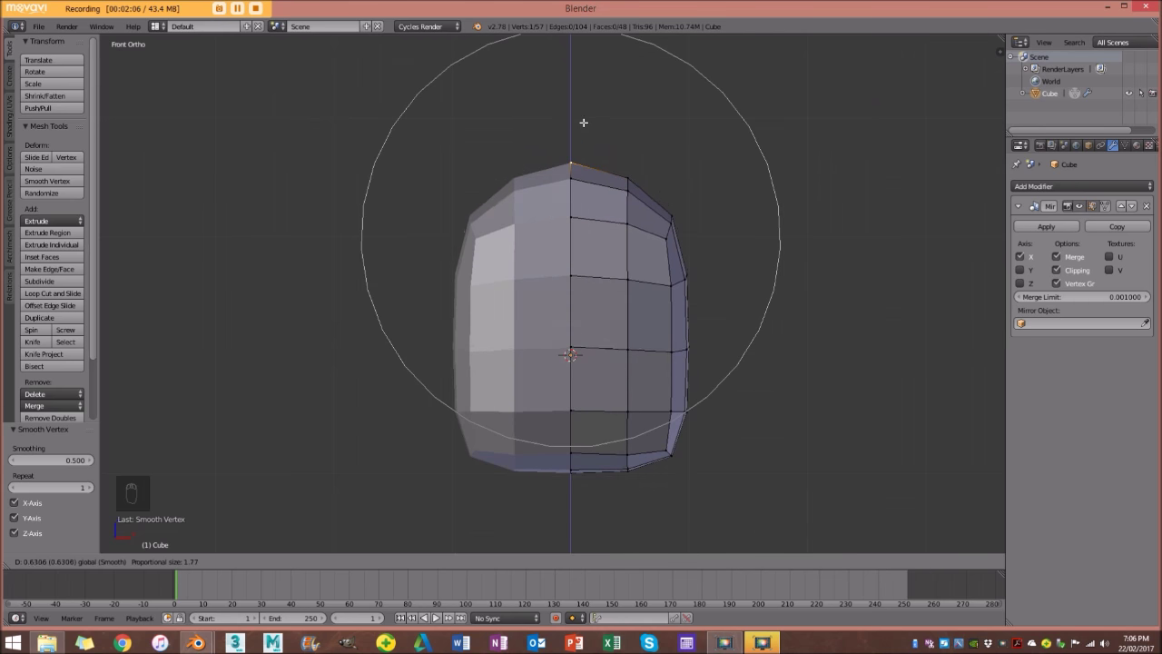
{"action": "left_click", "coordinate": [584, 123]}
Pull the bottom centre vertex down about 0.246 along Z with proportional editing.
{"action": "right_click", "coordinate": [575, 479]}
{"action": "key", "text": "g"}
{"action": "left_click", "coordinate": [576, 460]}
{"action": "middle_click_drag", "start_coordinate": [576, 461], "coordinate": [541, 414]}
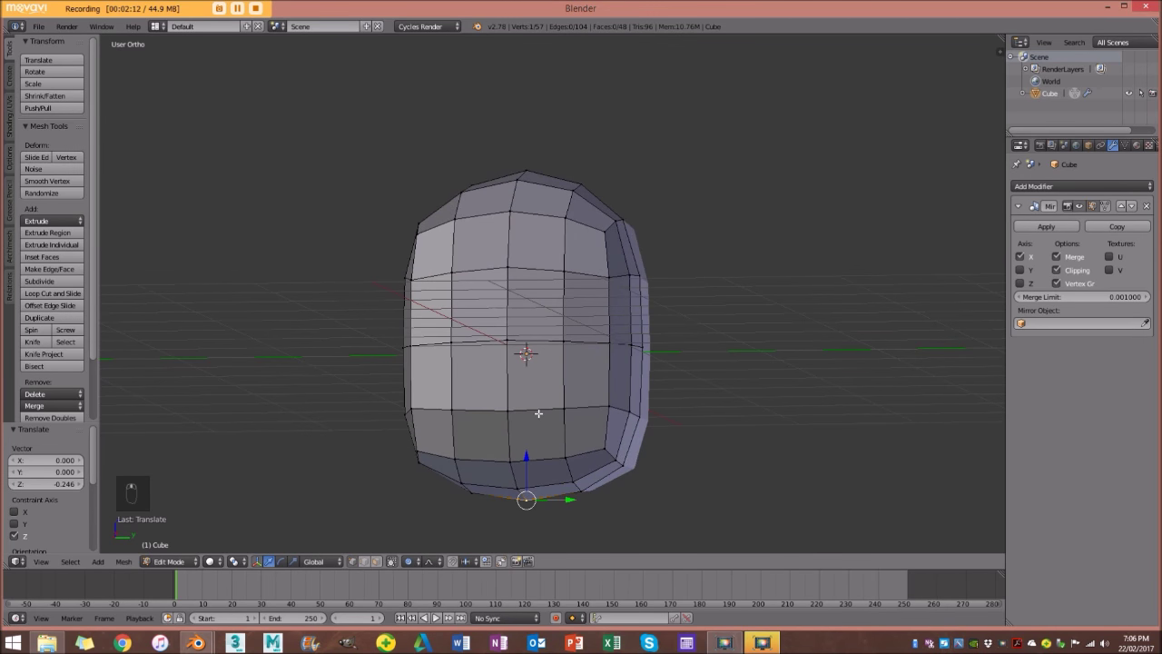
Push the middle back vertex inward about 0.48 along negative Y in the right view to curve the back.
{"action": "key", "text": "KP_3"}
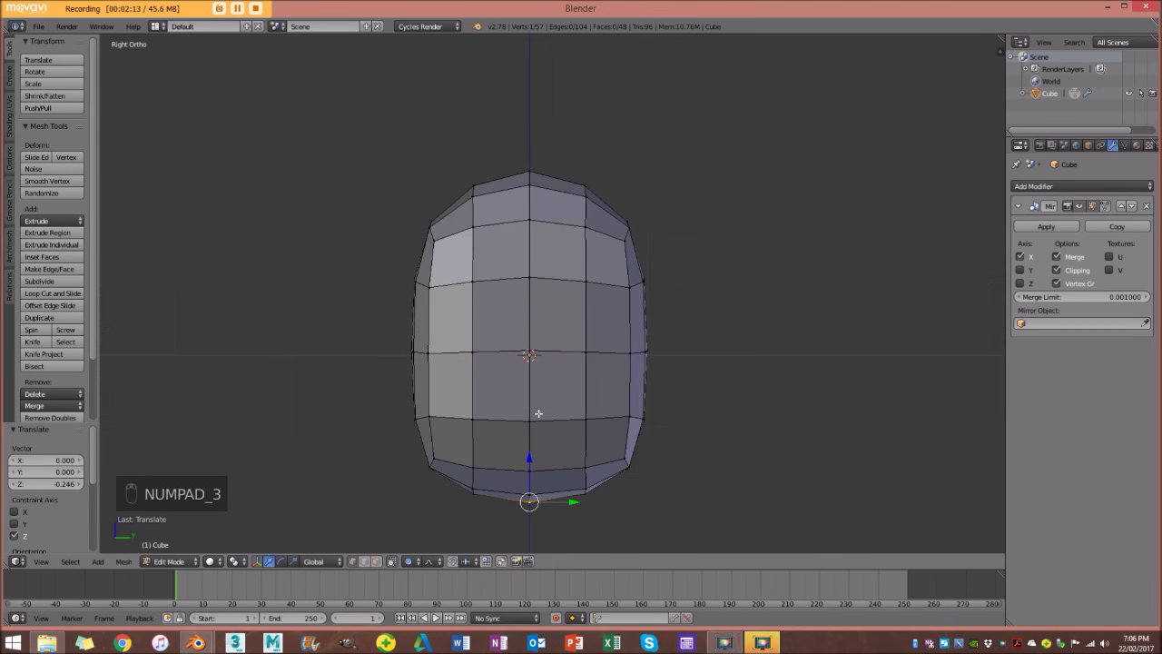
{"action": "key", "text": "s"}
{"action": "right_click", "coordinate": [672, 354]}
{"action": "right_click", "coordinate": [647, 351]}
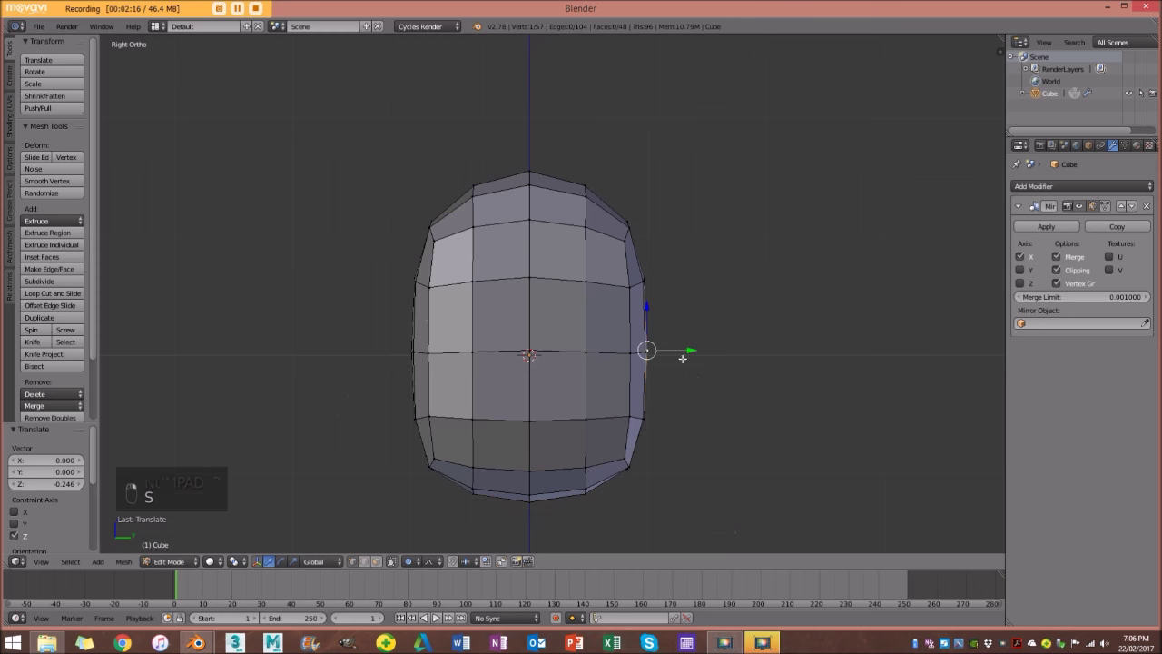
{"action": "key", "text": "s"}
{"action": "right_click", "coordinate": [740, 367]}
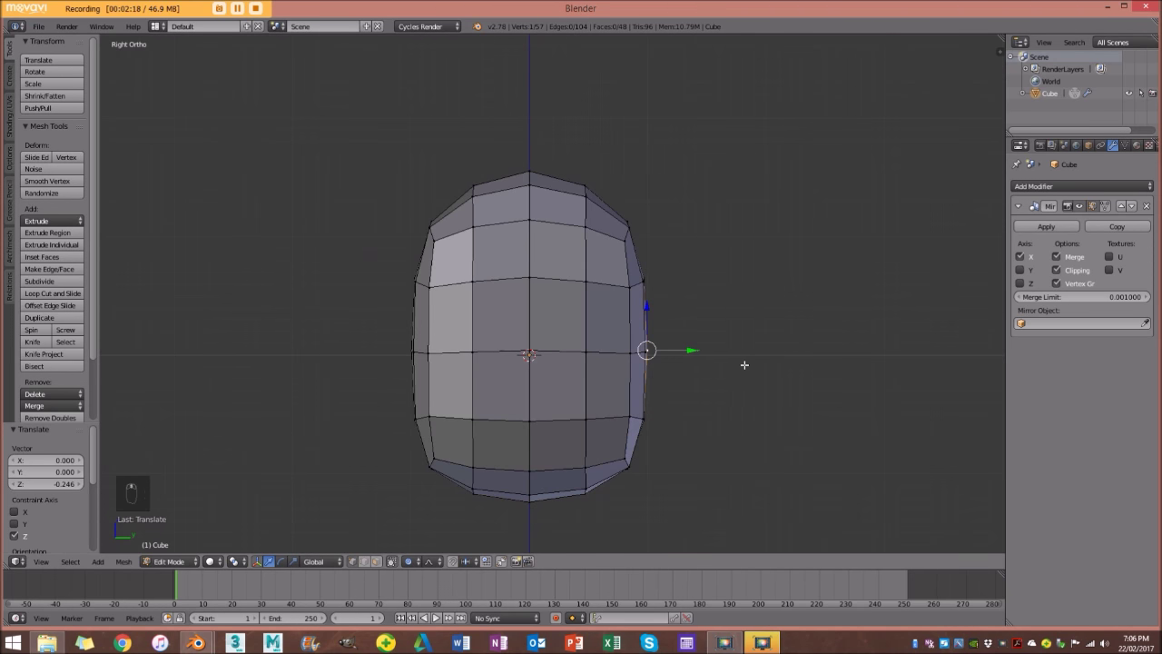
{"action": "key", "text": "g"}
{"action": "scroll", "coordinate": [703, 358], "scroll_direction": "down", "scroll_amount": 2}
{"action": "left_click", "coordinate": [632, 315]}
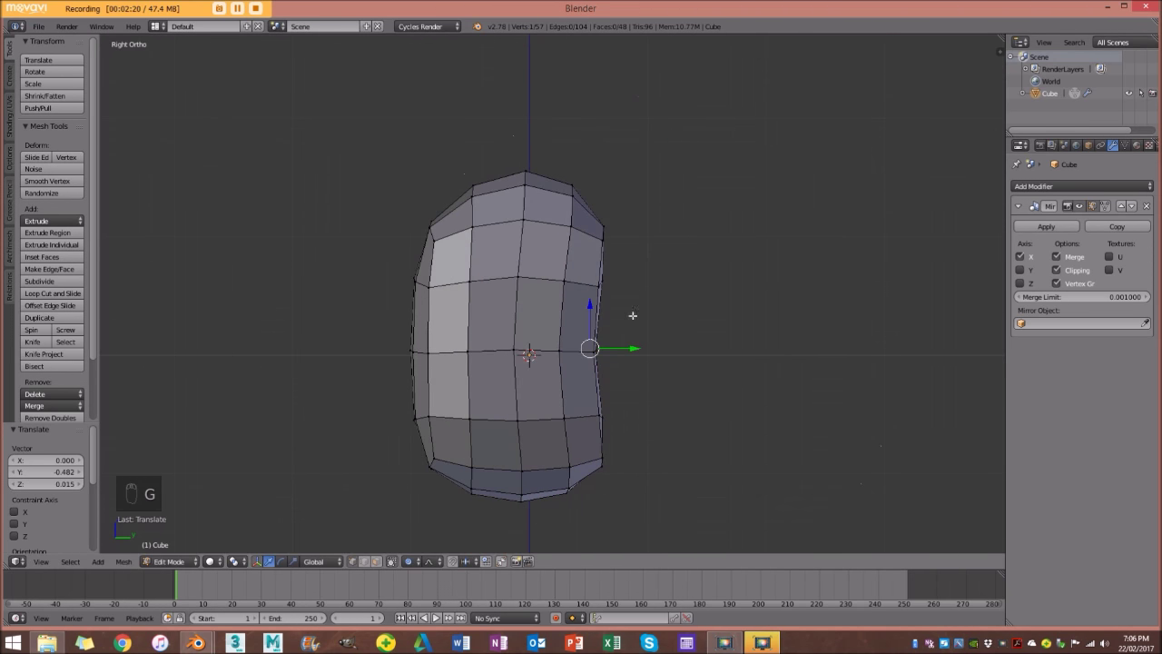
Nudge the upper and lower back vertices slightly inward, using a smaller proportional size of about 0.91 for the lower one.
{"action": "right_click", "coordinate": [612, 300]}
{"action": "key", "text": "g"}
{"action": "left_click", "coordinate": [615, 290]}
{"action": "key", "text": "g"}
{"action": "scroll", "coordinate": [607, 280], "scroll_direction": "up", "scroll_amount": 3}
{"action": "left_click", "coordinate": [608, 281]}
{"action": "right_click", "coordinate": [587, 456]}
{"action": "key", "text": "g"}
{"action": "key", "text": "g"}
{"action": "scroll", "coordinate": [587, 454], "scroll_direction": "up", "scroll_amount": 3}
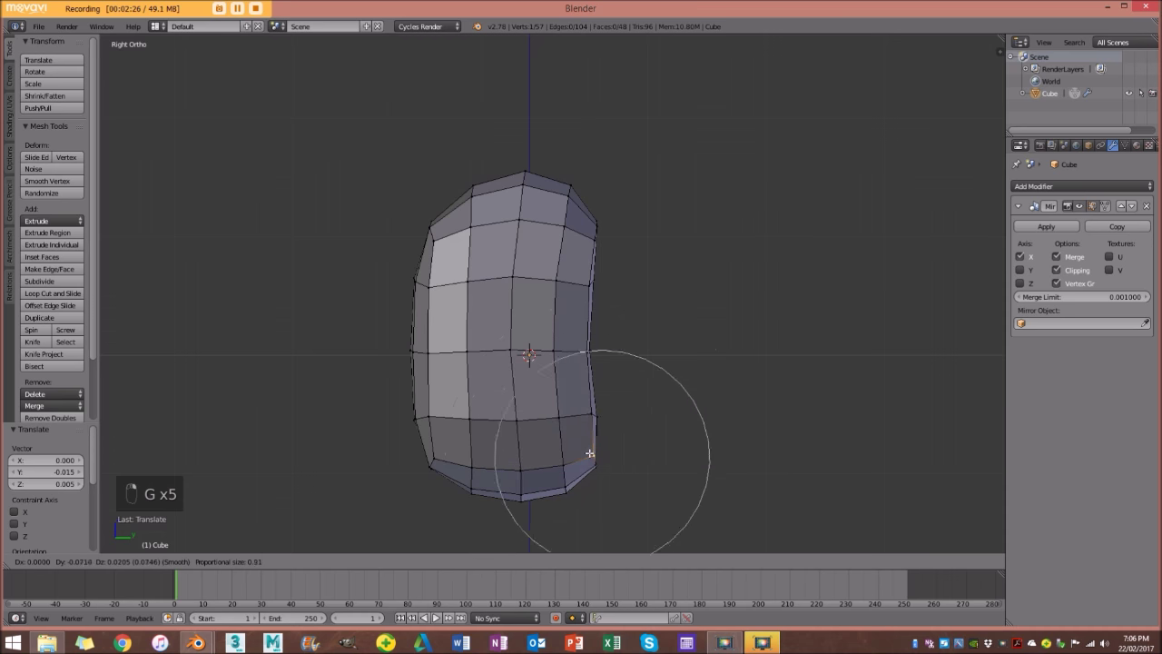
{"action": "left_click", "coordinate": [590, 454]}
Select the whole mesh and smooth its vertices once more.
{"action": "key", "text": "a"}
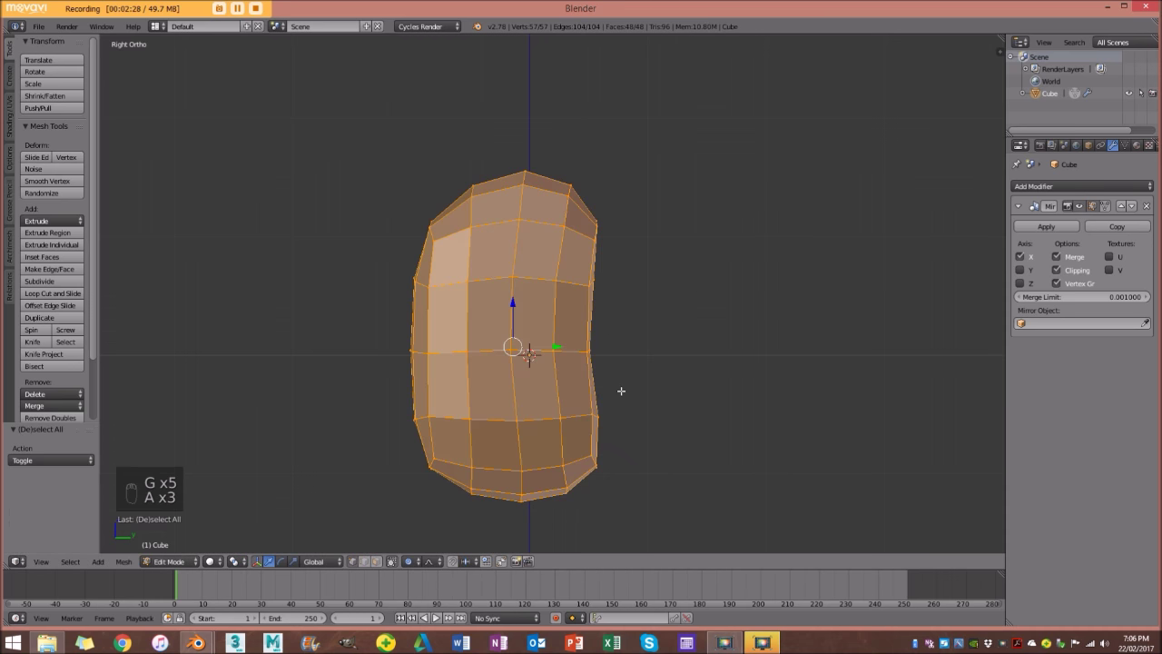
{"action": "key", "text": "w"}
{"action": "left_click", "coordinate": [626, 385]}
{"action": "middle_click_drag", "start_coordinate": [622, 321], "coordinate": [769, 340]}
{"action": "key", "text": "a"}
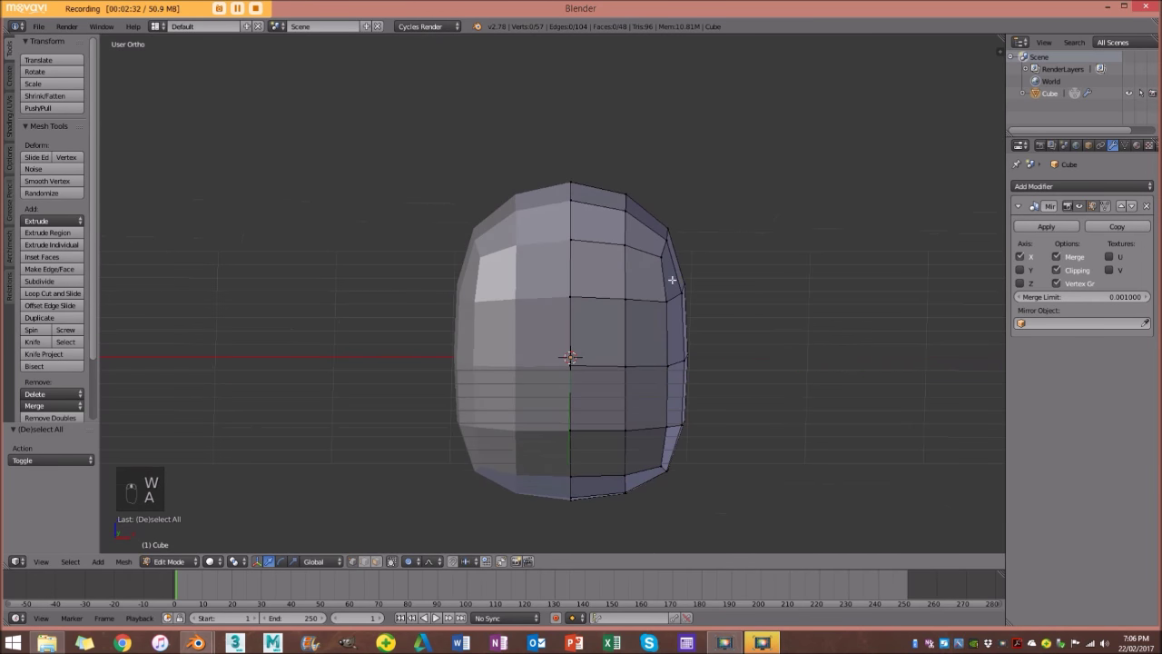
{"action": "key", "text": "KP_1"}
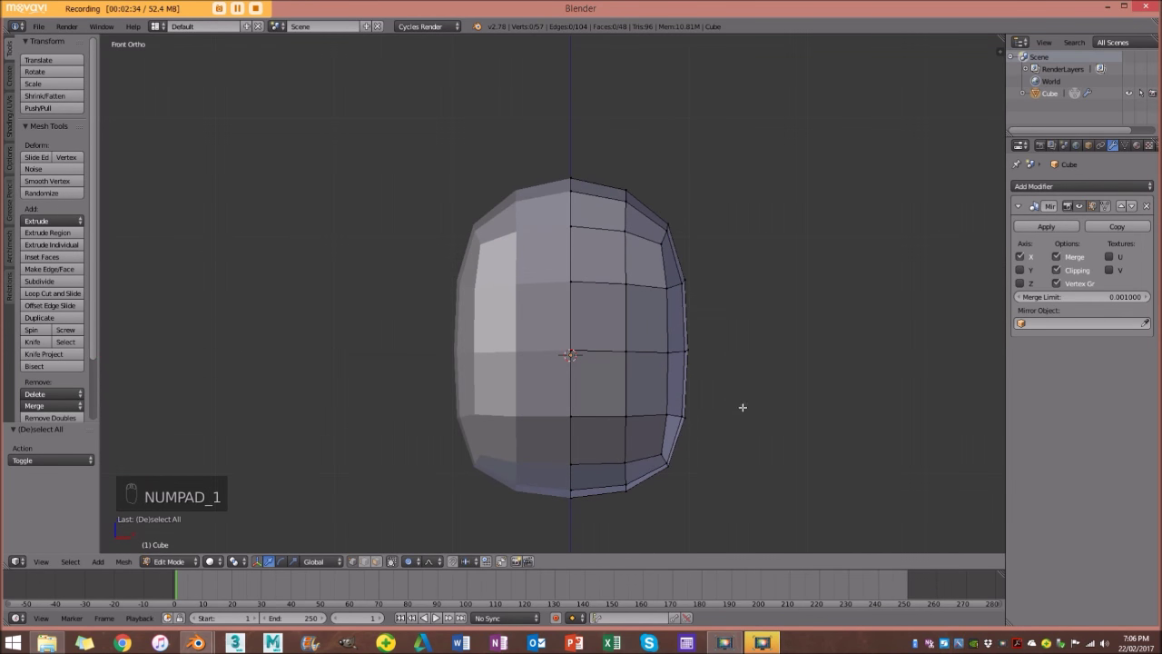
{"action": "key", "text": "a"}
{"action": "key", "text": "s"}
{"action": "right_click", "coordinate": [802, 426]}
Pull the middle outer side vertex inward about 0.21 along X with a proportional size of about 1.77 to narrow the waist.
{"action": "right_click", "coordinate": [687, 349]}
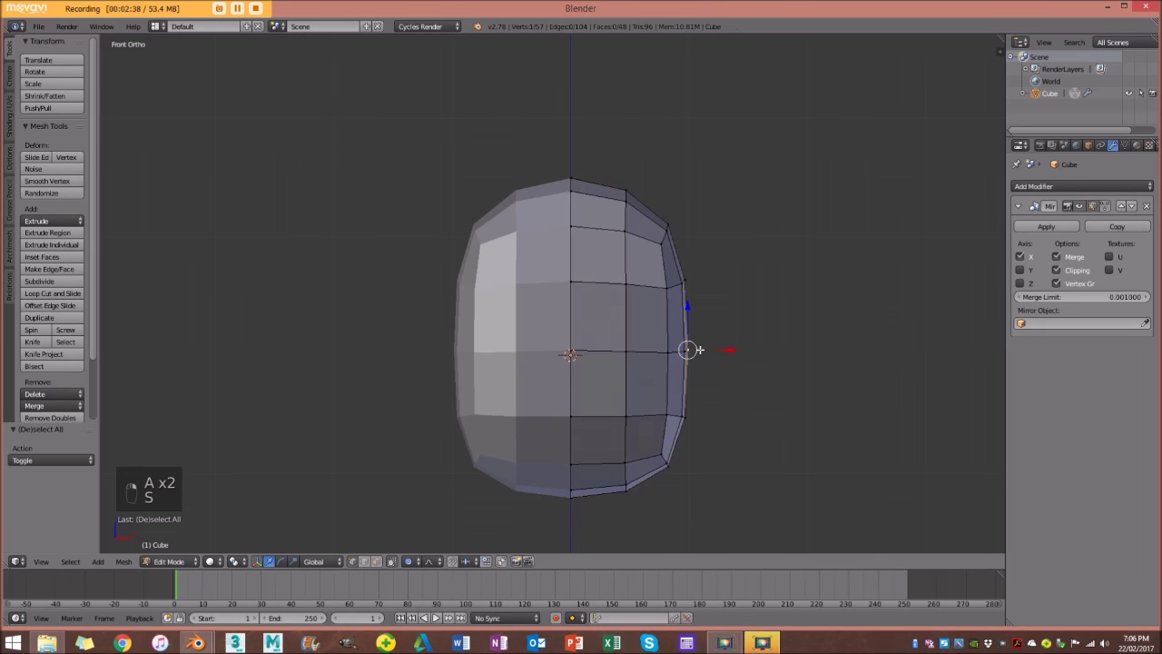
{"action": "key", "text": "g"}
{"action": "scroll", "coordinate": [726, 363], "scroll_direction": "down", "scroll_amount": 5}
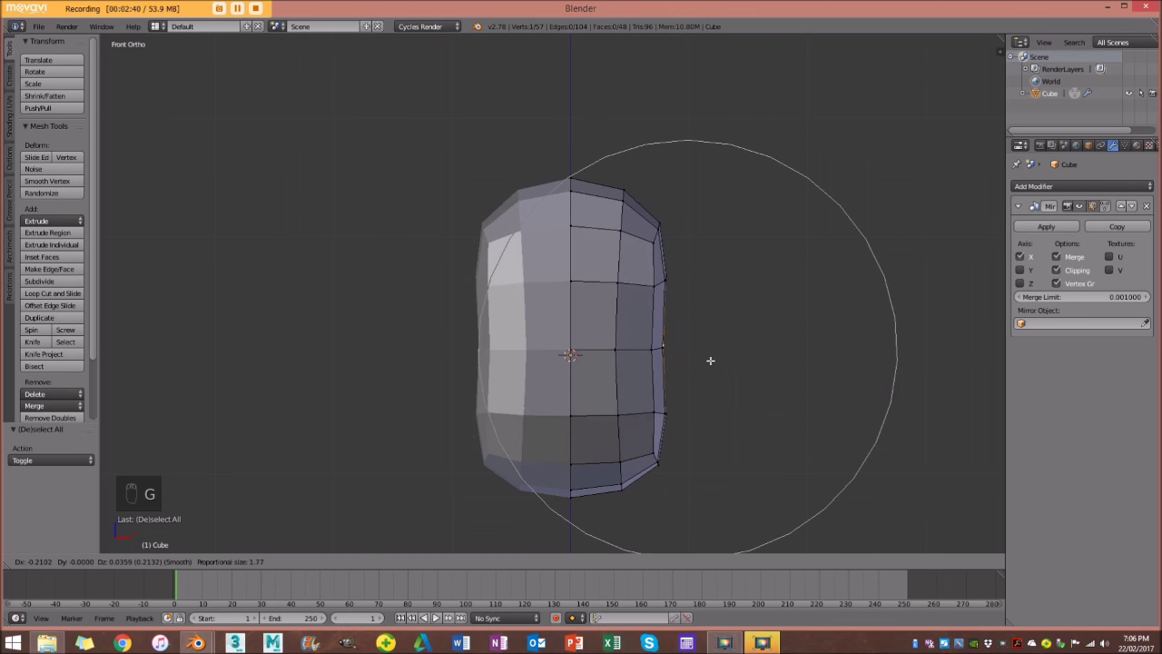
{"action": "left_click", "coordinate": [713, 360]}
{"action": "key", "text": "a"}
Add a centred horizontal loop cut in the row of faces just above the middle of the body.
{"action": "mouse_move", "coordinate": [723, 362]}
{"action": "middle_mouse_down"}
{"action": "mouse_move", "coordinate": [539, 358]}
{"action": "mouse_move", "coordinate": [467, 384]}
{"action": "mouse_move", "coordinate": [747, 355]}
{"action": "mouse_move", "coordinate": [745, 321]}
{"action": "mouse_move", "coordinate": [716, 345]}
{"action": "middle_mouse_up"}
{"action": "scroll", "coordinate": [717, 345], "scroll_direction": "up", "scroll_amount": 3}
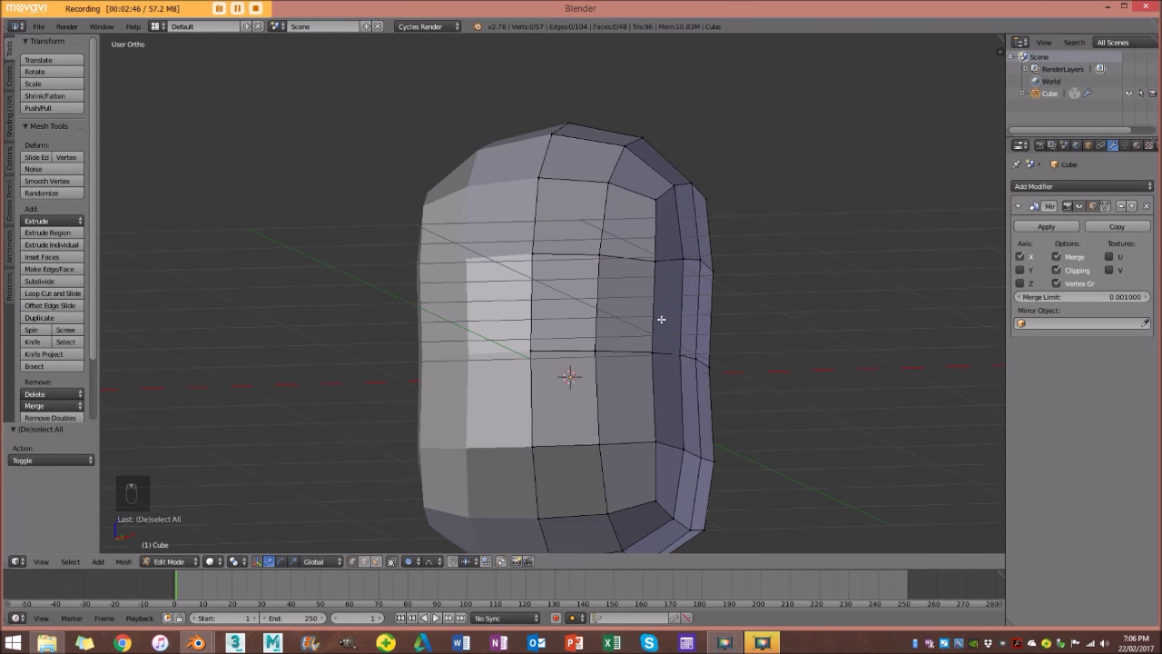
{"action": "middle_click_drag", "start_coordinate": [661, 319], "coordinate": [670, 332]}
{"action": "key", "text": "ctrl+r"}
{"action": "left_click", "coordinate": [669, 332]}
{"action": "right_click", "coordinate": [670, 332]}
Add a vertical loop cut in the column beside the mirror seam and shift it closer to the seam.
{"action": "middle_click_drag", "start_coordinate": [692, 270], "coordinate": [694, 276]}
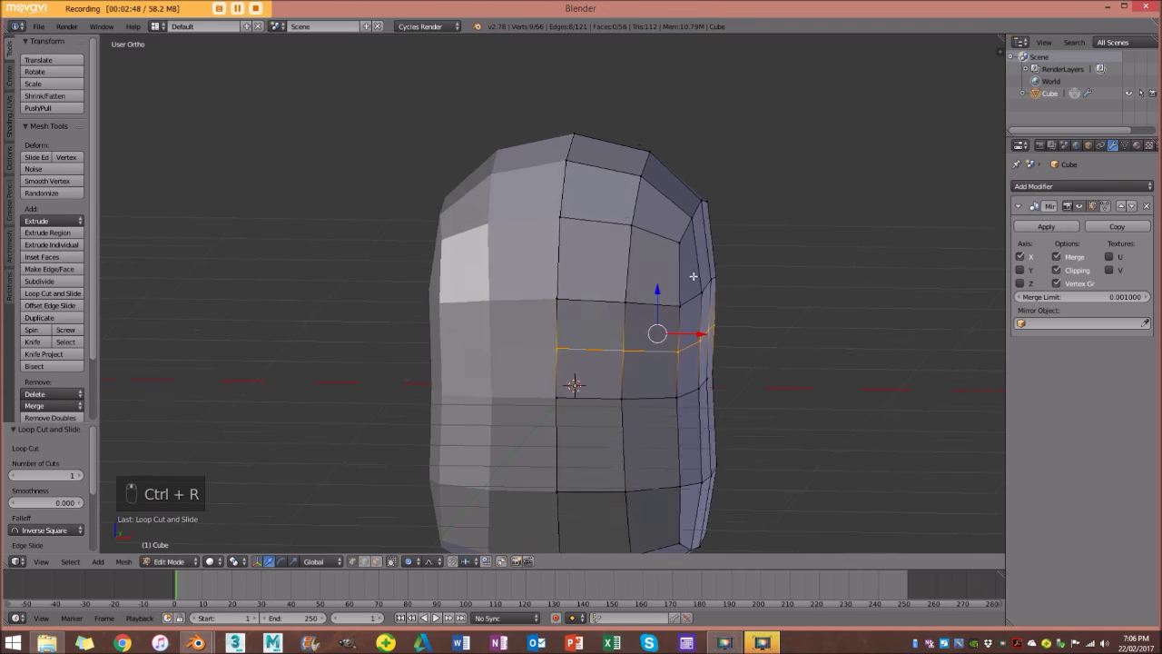
{"action": "key", "text": "ctrl+r"}
{"action": "left_click", "coordinate": [584, 299]}
{"action": "right_click", "coordinate": [585, 299]}
{"action": "key", "text": "g"}
{"action": "left_click", "coordinate": [599, 306]}
{"action": "key", "text": "a"}
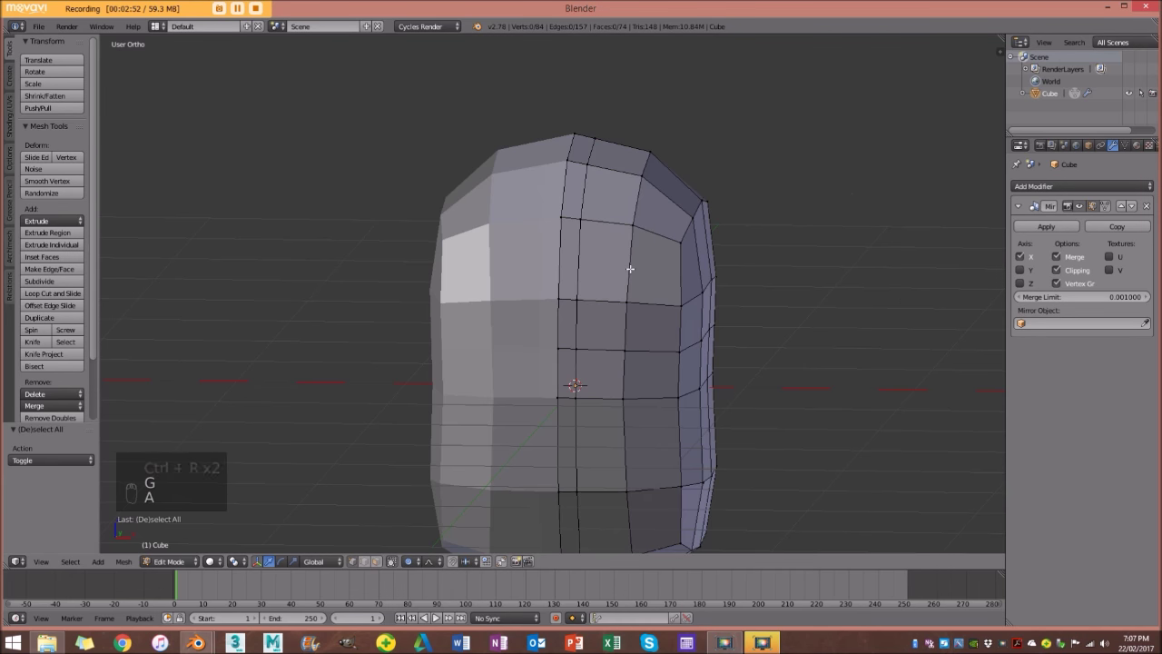
Add a horizontal loop cut in the second row of faces above the middle and slide it upward toward the head.
{"action": "key", "text": "ctrl+r"}
{"action": "left_click", "coordinate": [630, 268]}
{"action": "right_click", "coordinate": [630, 268]}
{"action": "key", "text": "a"}
{"action": "right_click", "coordinate": [644, 279], "text": "alt"}
{"action": "scroll", "coordinate": [661, 295], "scroll_direction": "up", "scroll_amount": 2}
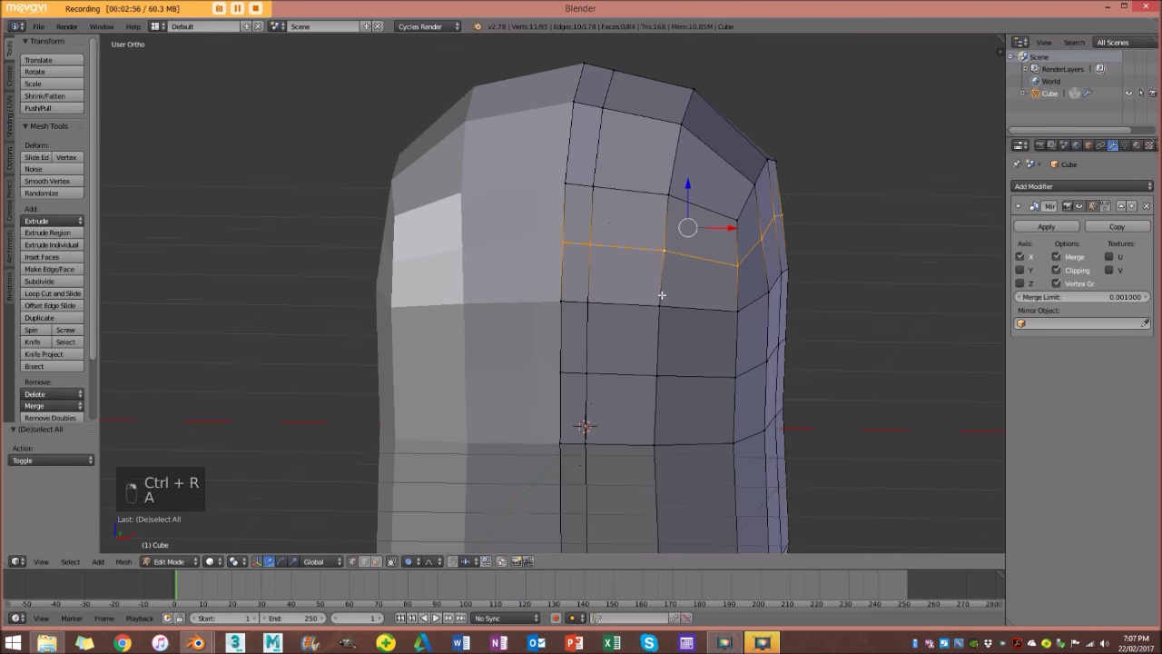
{"action": "key", "text": "g"}
{"action": "key", "text": "g"}
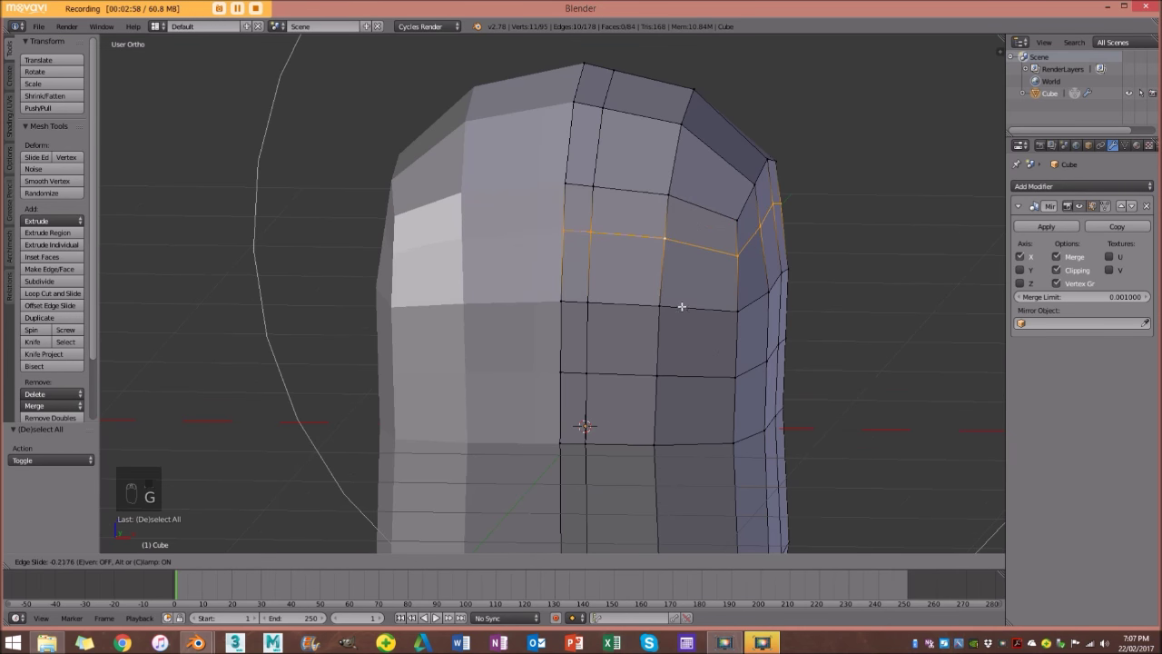
{"action": "left_click", "coordinate": [682, 296]}
{"action": "key", "text": "a"}
Extrude the block of four front faces beside the seam scaled to 0.644, and delete the inner faces to open an eye hole.
{"action": "left_click", "coordinate": [376, 561]}
{"action": "right_click", "coordinate": [689, 334]}
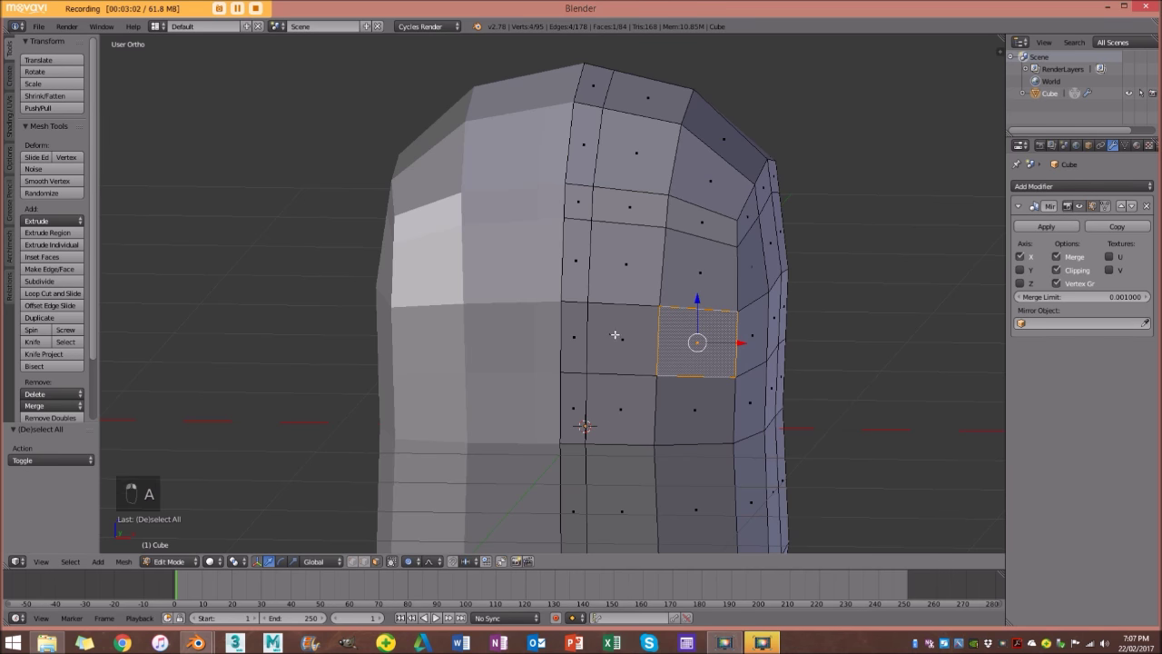
{"action": "right_click", "coordinate": [616, 335], "text": "shift"}
{"action": "right_click", "coordinate": [625, 268], "text": "shift"}
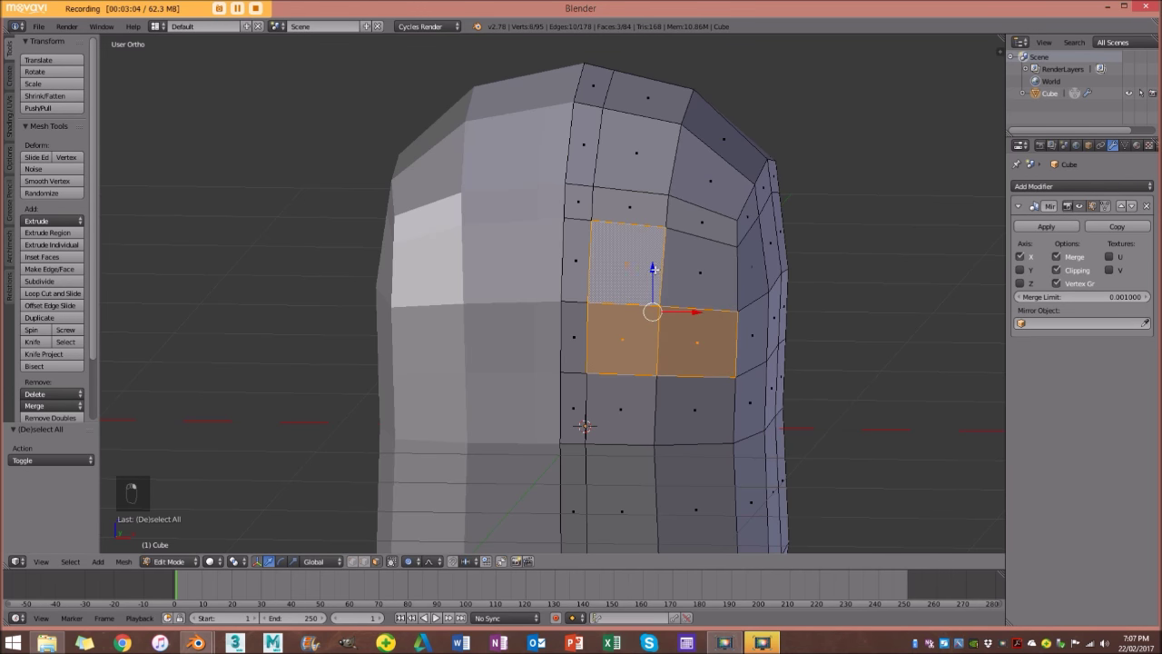
{"action": "right_click", "coordinate": [692, 274], "text": "shift"}
{"action": "scroll", "coordinate": [711, 328], "scroll_direction": "down", "scroll_amount": 1}
{"action": "scroll", "coordinate": [745, 345], "scroll_direction": "up", "scroll_amount": 1}
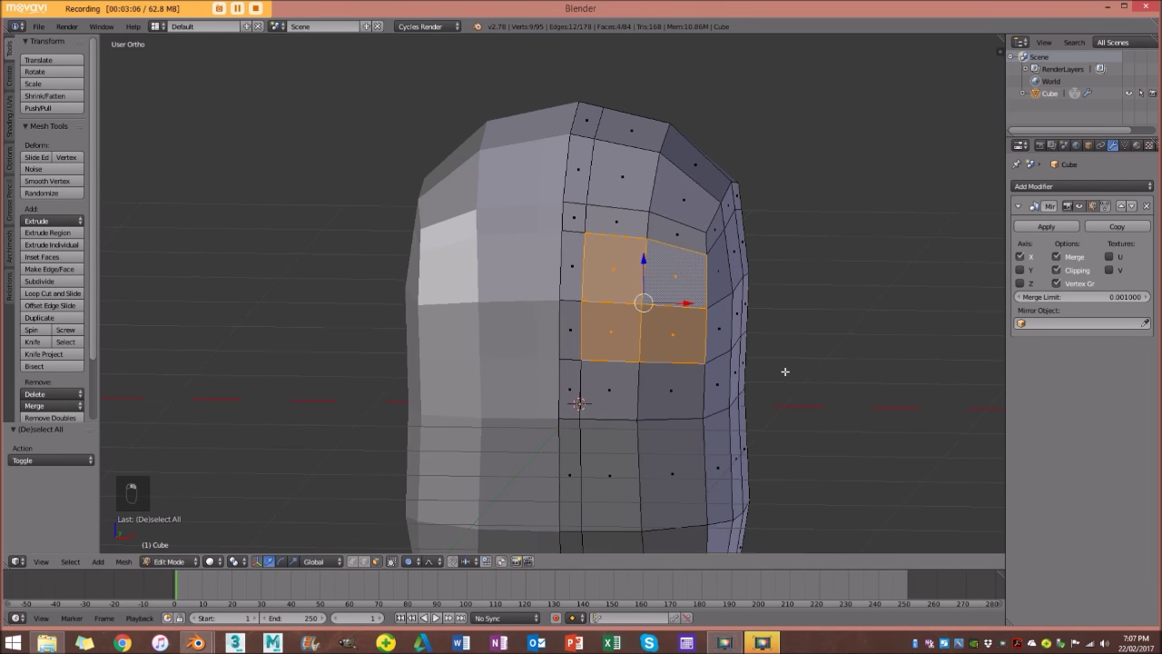
{"action": "key", "text": "e"}
{"action": "key", "text": "s"}
{"action": "left_click", "coordinate": [738, 341]}
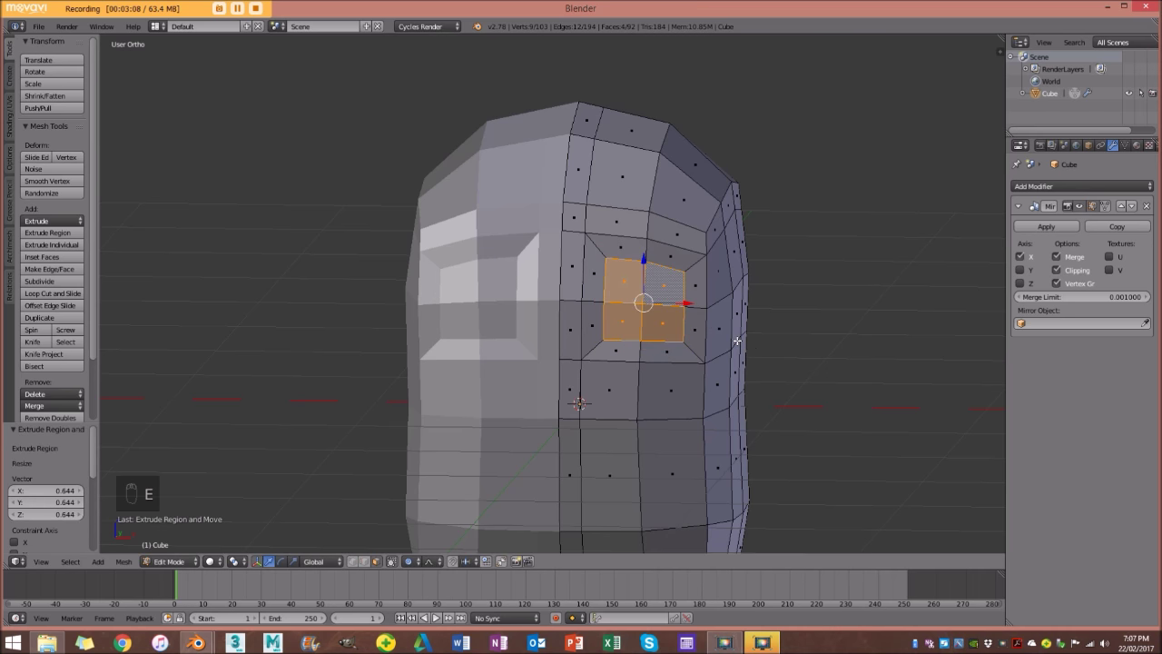
{"action": "key", "text": "x"}
{"action": "left_click", "coordinate": [722, 369]}
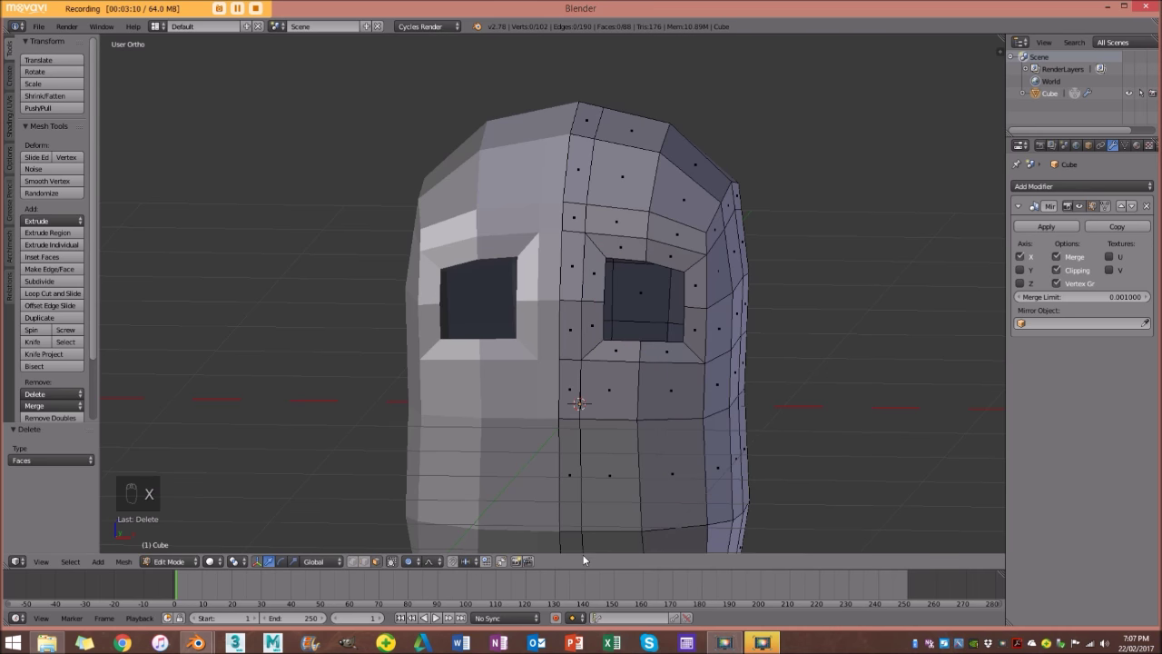
Disable proportional editing and round the eye hole's boundary edge loop with To Sphere at factor 1.
{"action": "left_click", "coordinate": [411, 560]}
{"action": "left_click", "coordinate": [460, 550]}
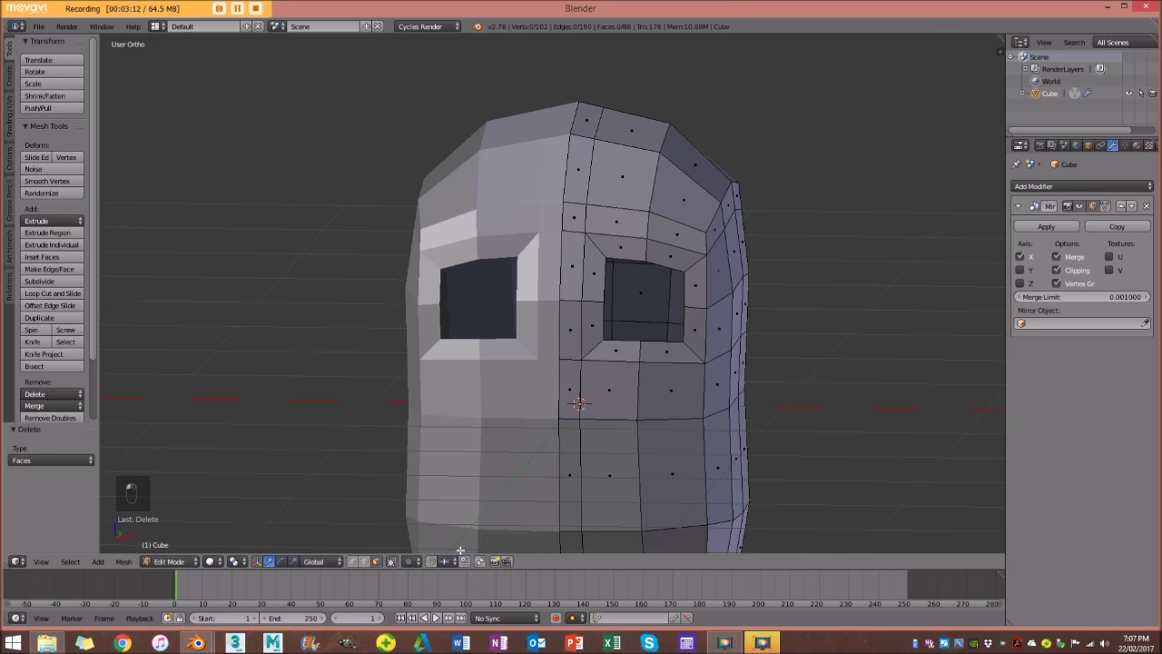
{"action": "left_click", "coordinate": [366, 564]}
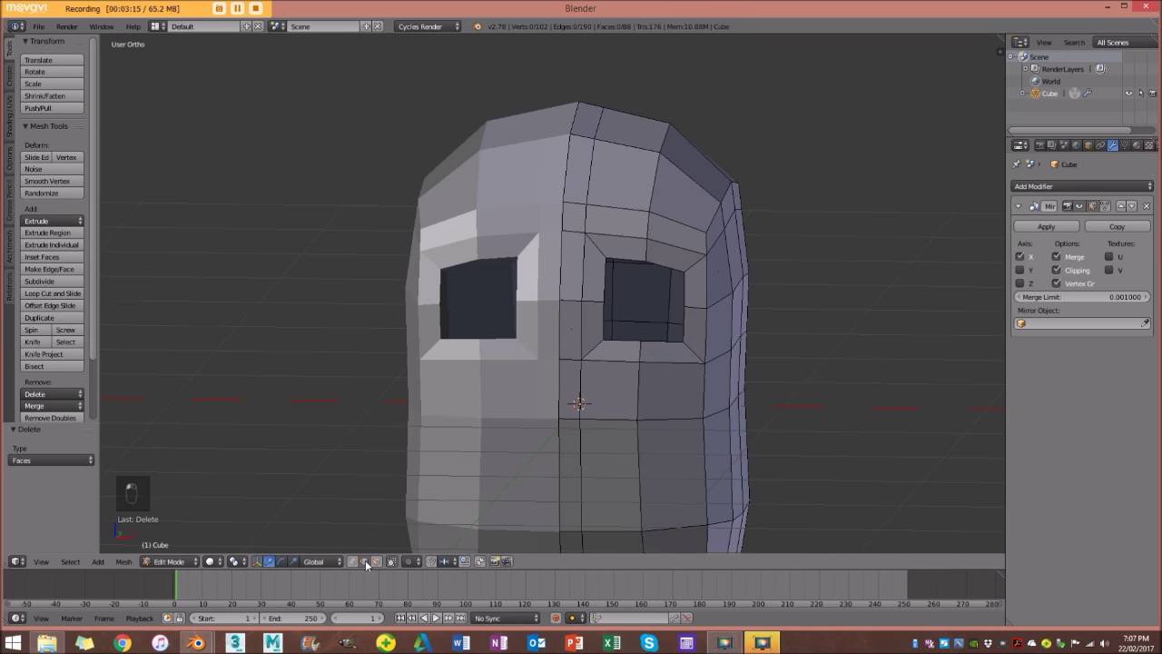
{"action": "right_click", "coordinate": [661, 265], "text": "alt"}
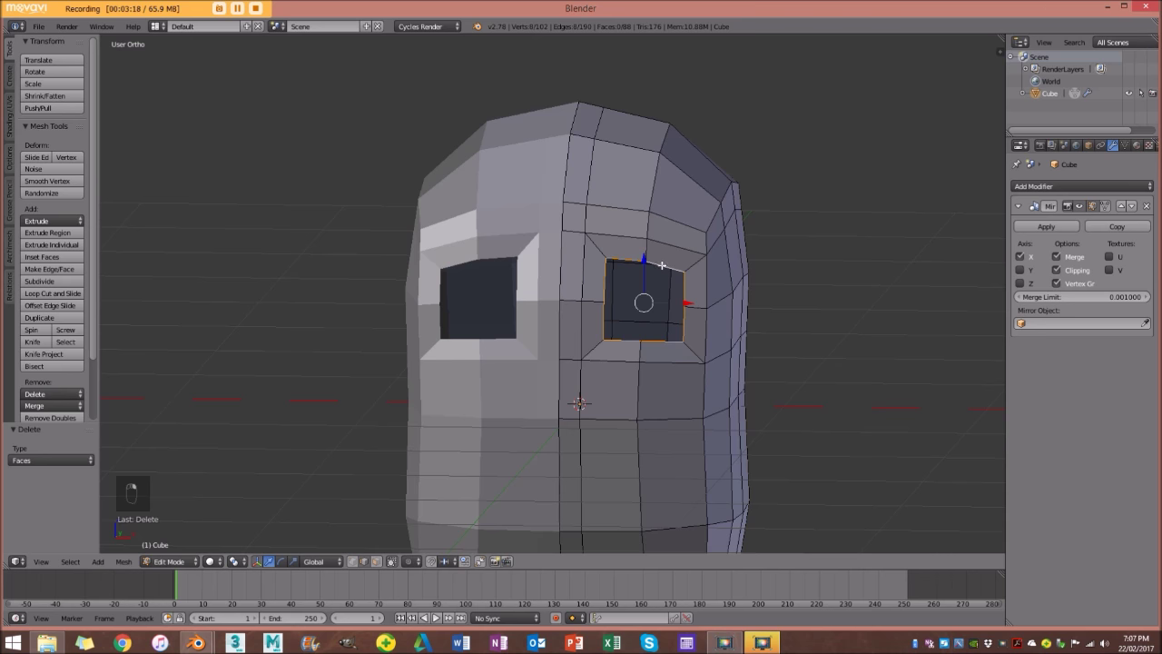
{"action": "middle_click_drag", "start_coordinate": [738, 373], "coordinate": [755, 324]}
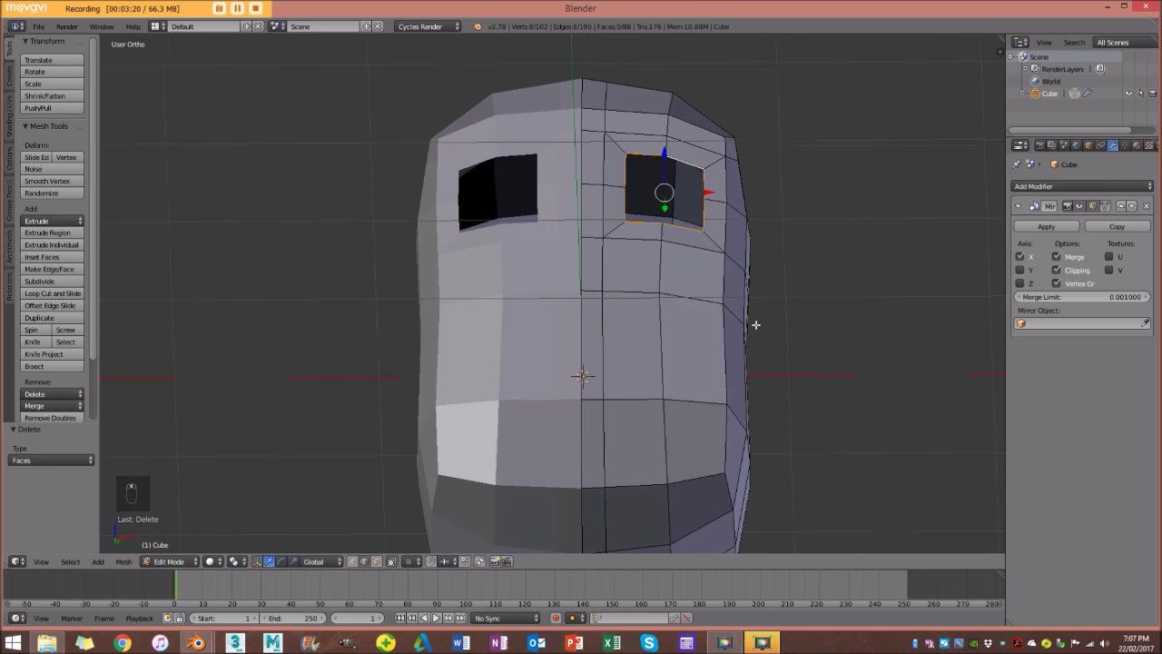
{"action": "key", "text": "alt+shift+s"}
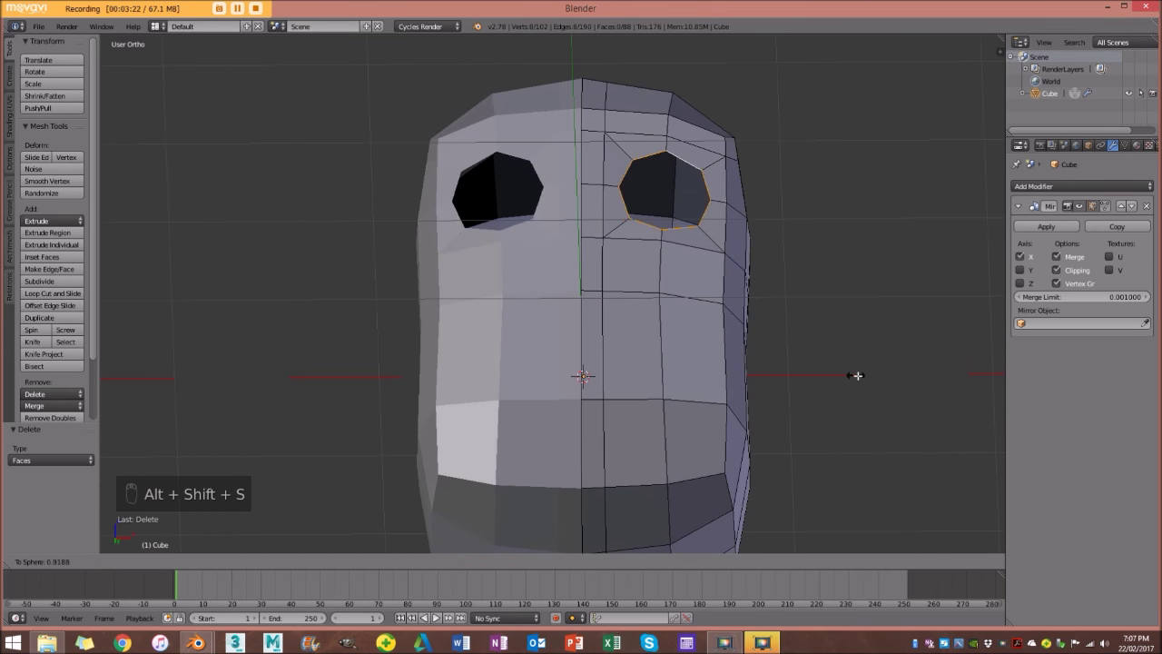
{"action": "left_click", "coordinate": [444, 194]}
{"action": "middle_click_drag", "start_coordinate": [633, 160], "coordinate": [617, 210]}
{"action": "scroll", "coordinate": [617, 210], "scroll_direction": "up", "scroll_amount": 1}
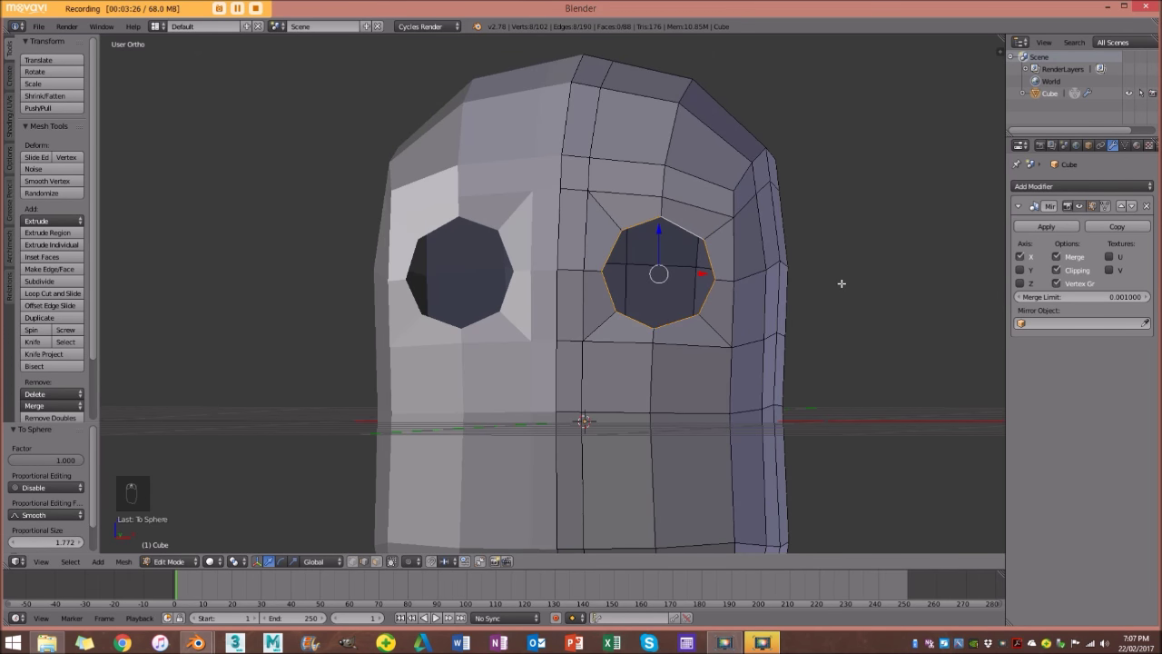
Vertex-slide the point below the eye hole downward by a factor of 0.218 and the point above it upward by 0.239.
{"action": "key", "text": "KP_1"}
{"action": "scroll", "coordinate": [827, 243], "scroll_direction": "up", "scroll_amount": 3}
{"action": "scroll", "coordinate": [823, 320], "scroll_direction": "down", "scroll_amount": 3}
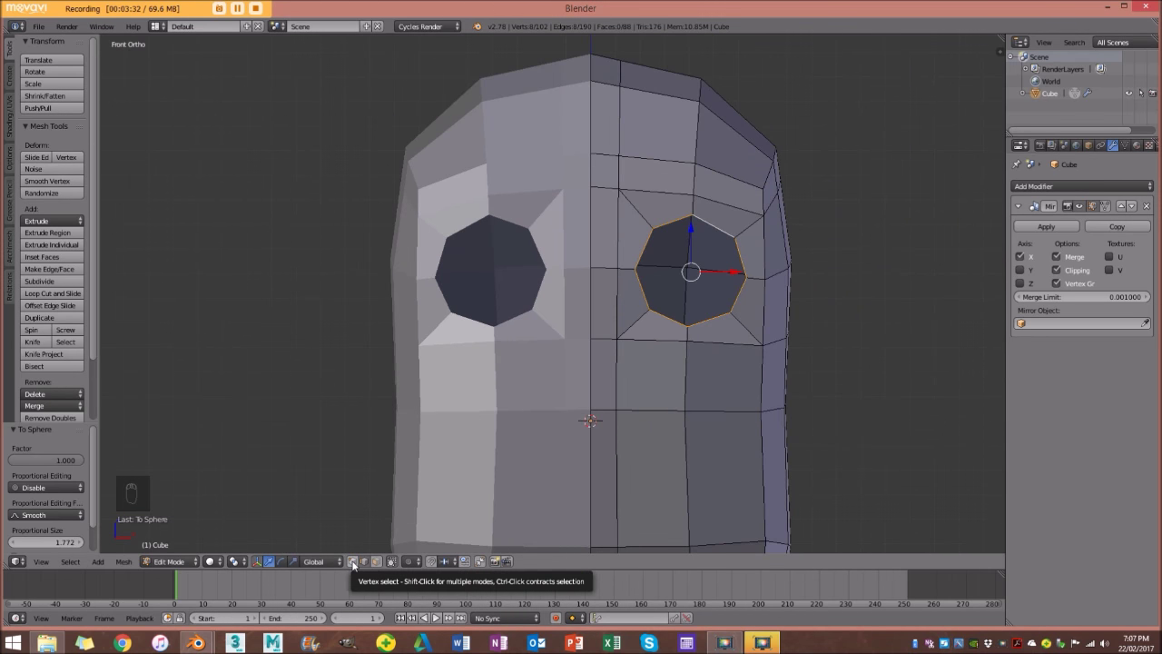
{"action": "scroll", "coordinate": [635, 436], "scroll_direction": "up", "scroll_amount": 3}
{"action": "right_click", "coordinate": [782, 376]}
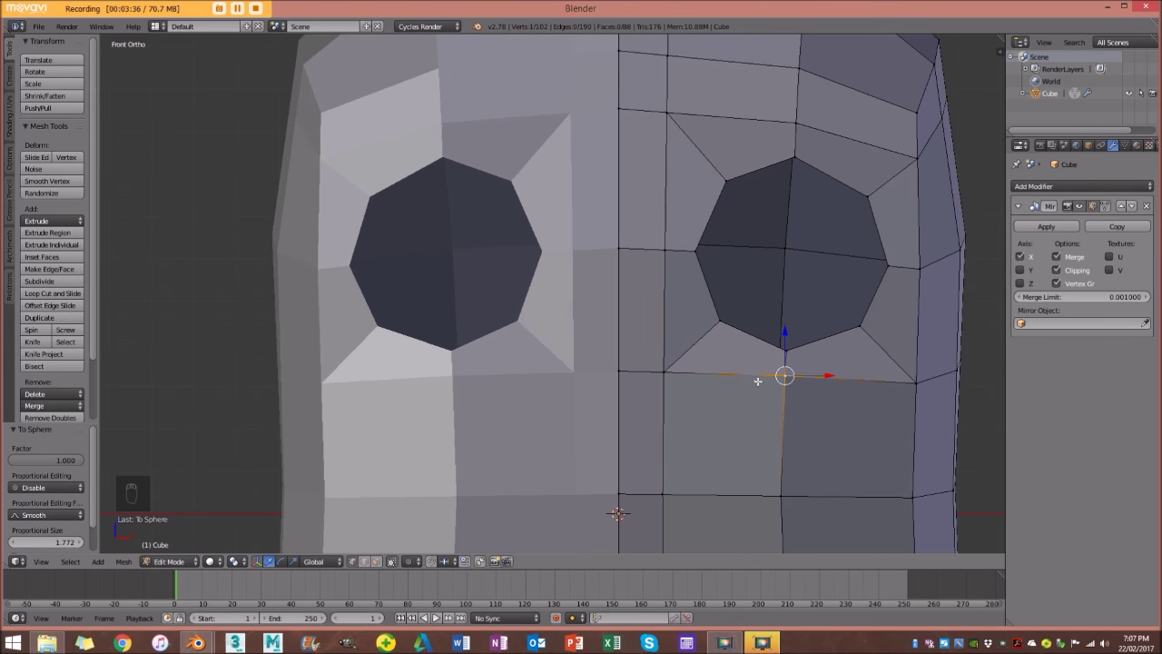
{"action": "key", "text": "g"}
{"action": "key", "text": "g"}
{"action": "left_click", "coordinate": [797, 404]}
{"action": "right_click", "coordinate": [790, 129]}
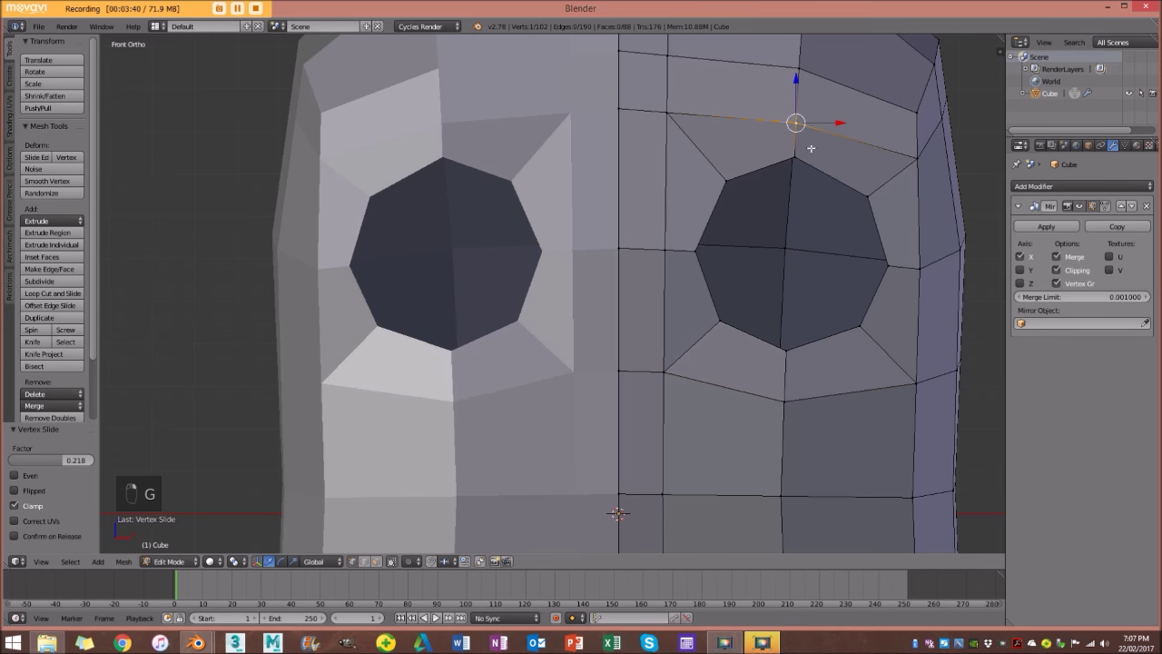
{"action": "key", "text": "g"}
{"action": "left_click", "coordinate": [815, 137]}
Slide the vertex on the eye hole's outer side outward and move the inner-side vertex about 0.063 along X toward the mirror seam.
{"action": "right_click", "coordinate": [921, 274]}
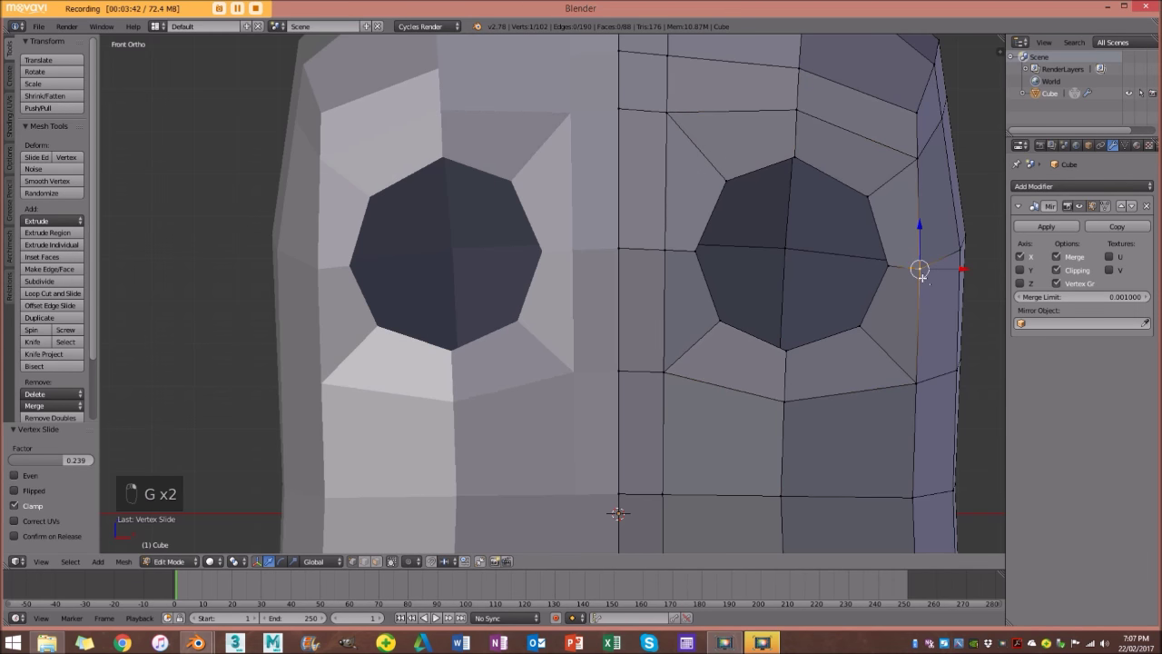
{"action": "key", "text": "g"}
{"action": "key", "text": "g"}
{"action": "left_click", "coordinate": [926, 292]}
{"action": "right_click", "coordinate": [667, 250]}
{"action": "key", "text": "g"}
{"action": "left_click", "coordinate": [636, 254]}
{"action": "scroll", "coordinate": [677, 239], "scroll_direction": "down", "scroll_amount": 3}
{"action": "middle_click_drag", "start_coordinate": [677, 239], "coordinate": [614, 228]}
{"action": "scroll", "coordinate": [629, 229], "scroll_direction": "down", "scroll_amount": 5}
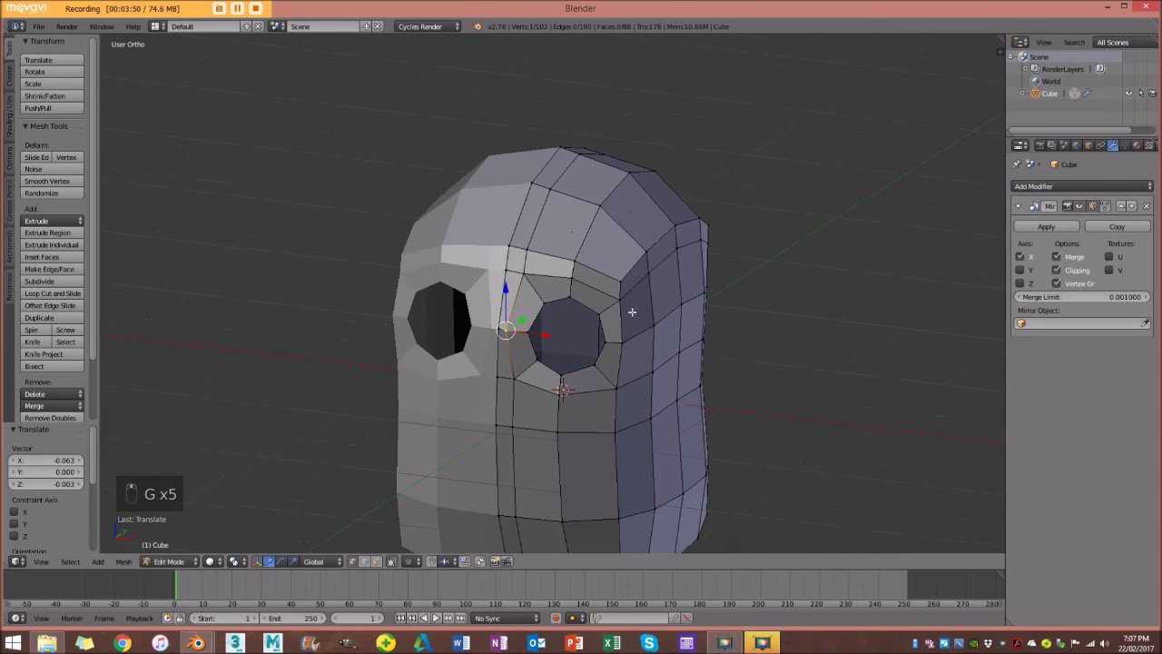
Examine the shape of the head and both eye holes in Object Mode.
{"action": "middle_click_drag", "start_coordinate": [605, 418], "coordinate": [568, 340]}
{"action": "key", "text": "Tab"}
{"action": "scroll", "coordinate": [632, 385], "scroll_direction": "down", "scroll_amount": 2}
{"action": "key", "text": "a"}
{"action": "key", "text": "a"}
{"action": "scroll", "coordinate": [568, 341], "scroll_direction": "up", "scroll_amount": 4}
{"action": "middle_click_drag", "start_coordinate": [444, 292], "coordinate": [526, 327]}
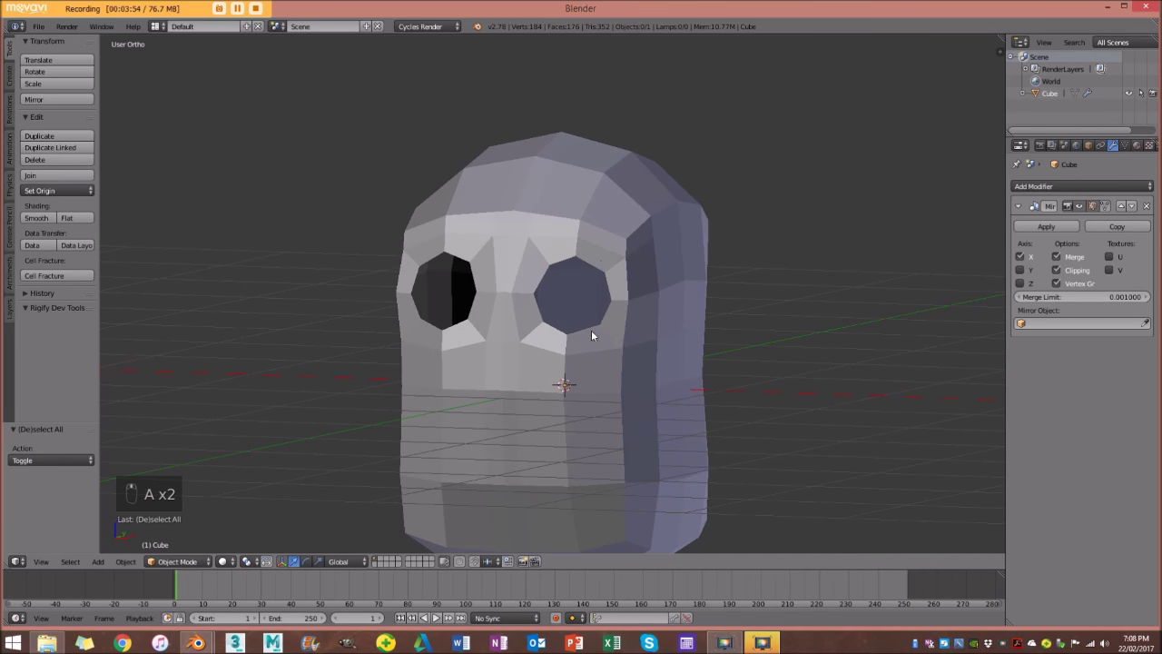
{"action": "scroll", "coordinate": [591, 330], "scroll_direction": "down", "scroll_amount": 2}
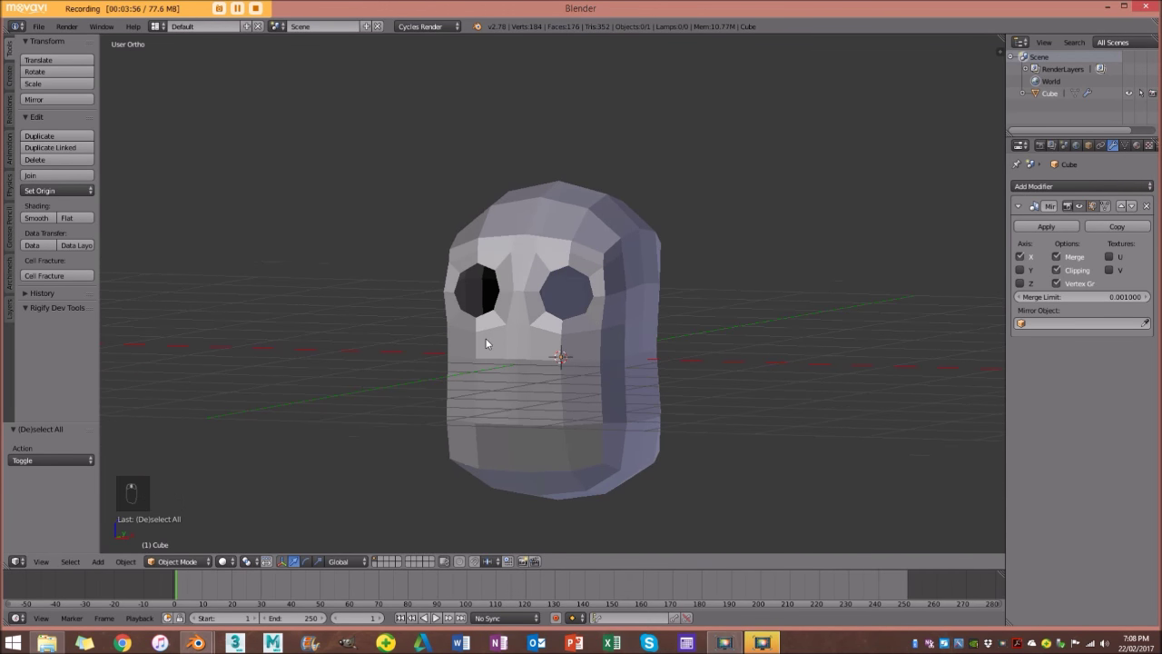
Add a centred horizontal loop cut in the row of faces just below the middle of the body for the mouth.
{"action": "key", "text": "KP_1"}
{"action": "scroll", "coordinate": [636, 436], "scroll_direction": "up", "scroll_amount": 3}
{"action": "right_click", "coordinate": [635, 436]}
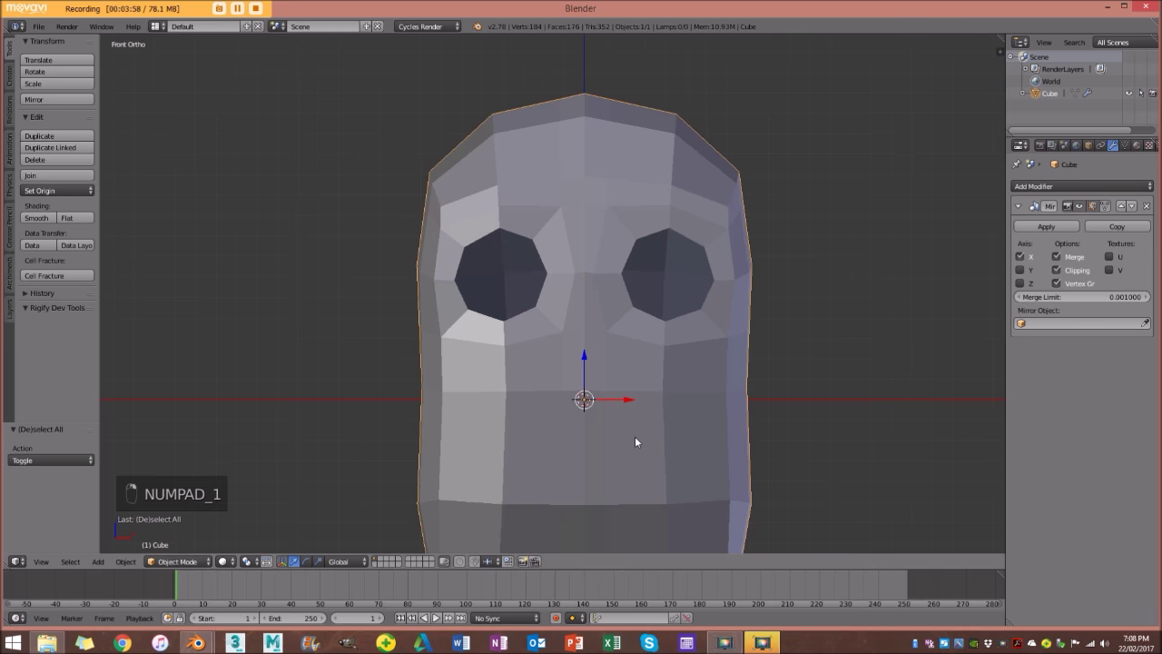
{"action": "key", "text": "Tab"}
{"action": "middle_click_drag", "start_coordinate": [628, 475], "coordinate": [596, 414], "text": "shift"}
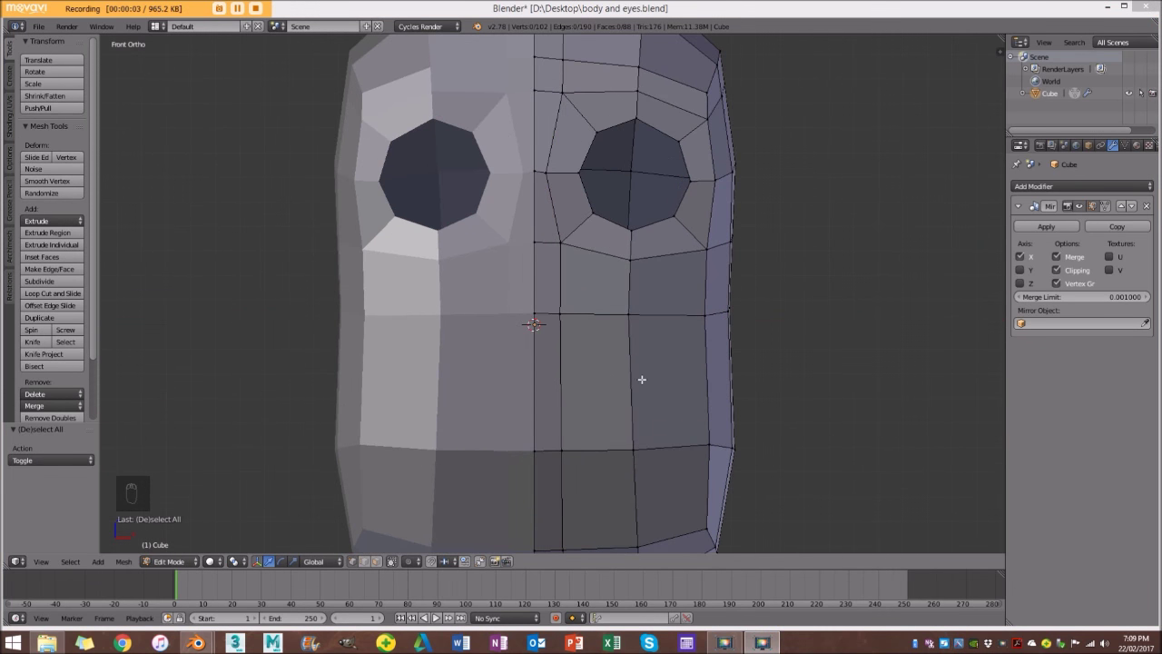
{"action": "scroll", "coordinate": [647, 382], "scroll_direction": "down", "scroll_amount": 2}
{"action": "key", "text": "ctrl+r"}
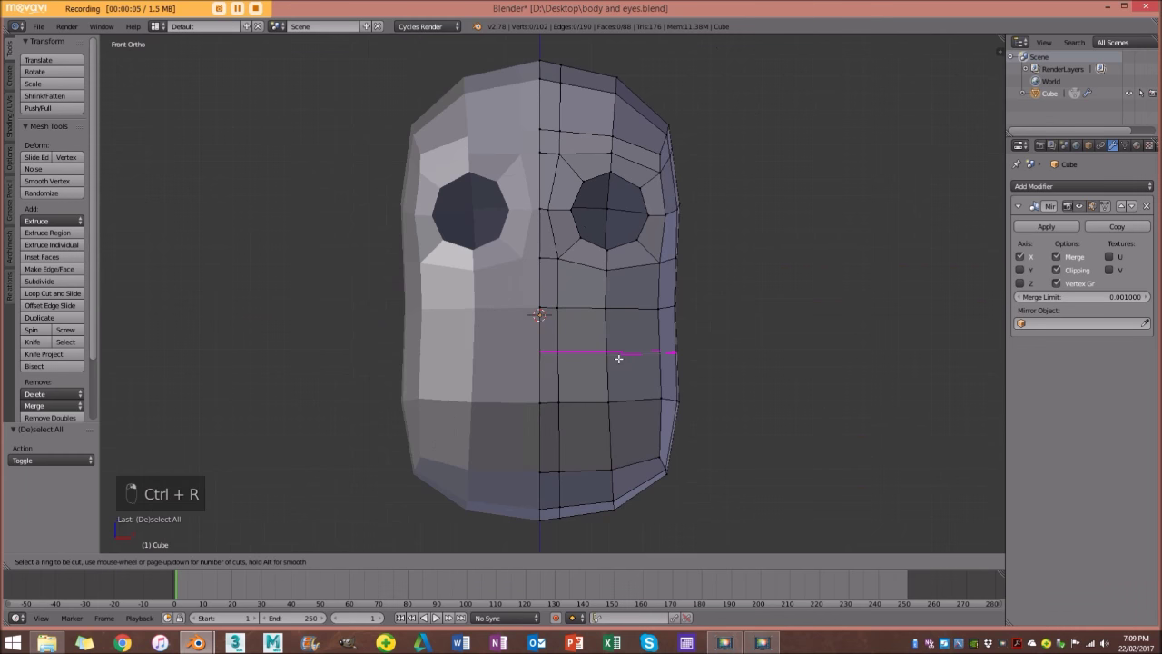
{"action": "left_click", "coordinate": [618, 359]}
{"action": "right_click", "coordinate": [619, 359]}
{"action": "scroll", "coordinate": [672, 355], "scroll_direction": "up", "scroll_amount": 2}
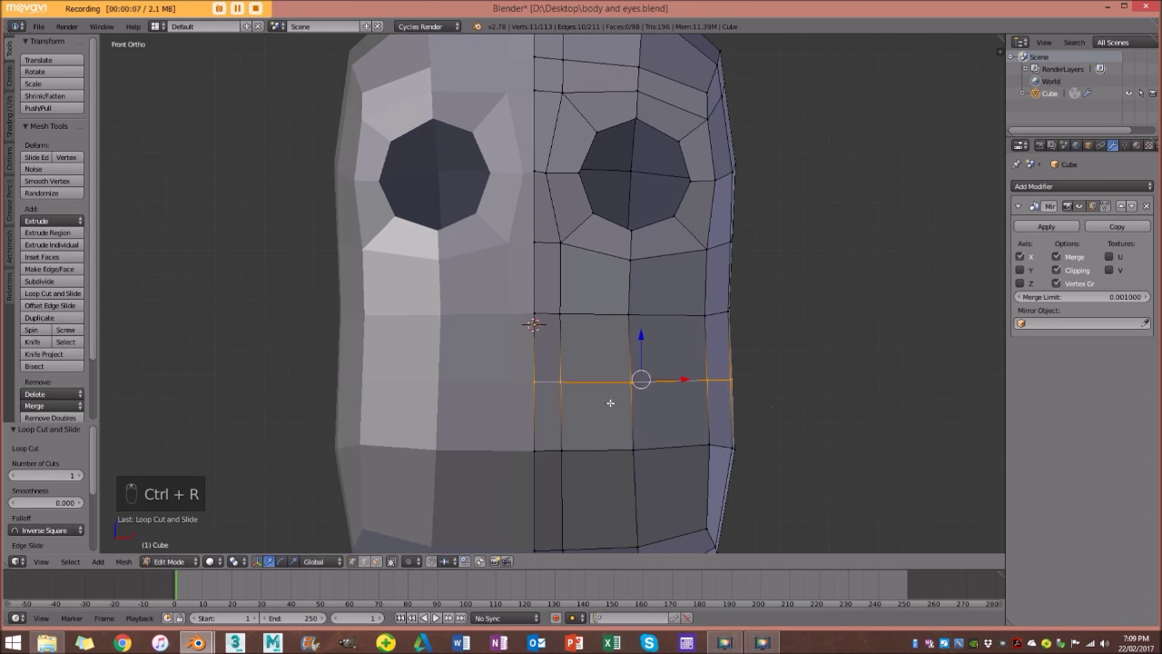
{"action": "middle_click_drag", "start_coordinate": [608, 421], "coordinate": [605, 371], "text": "shift"}
{"action": "key", "text": "a"}
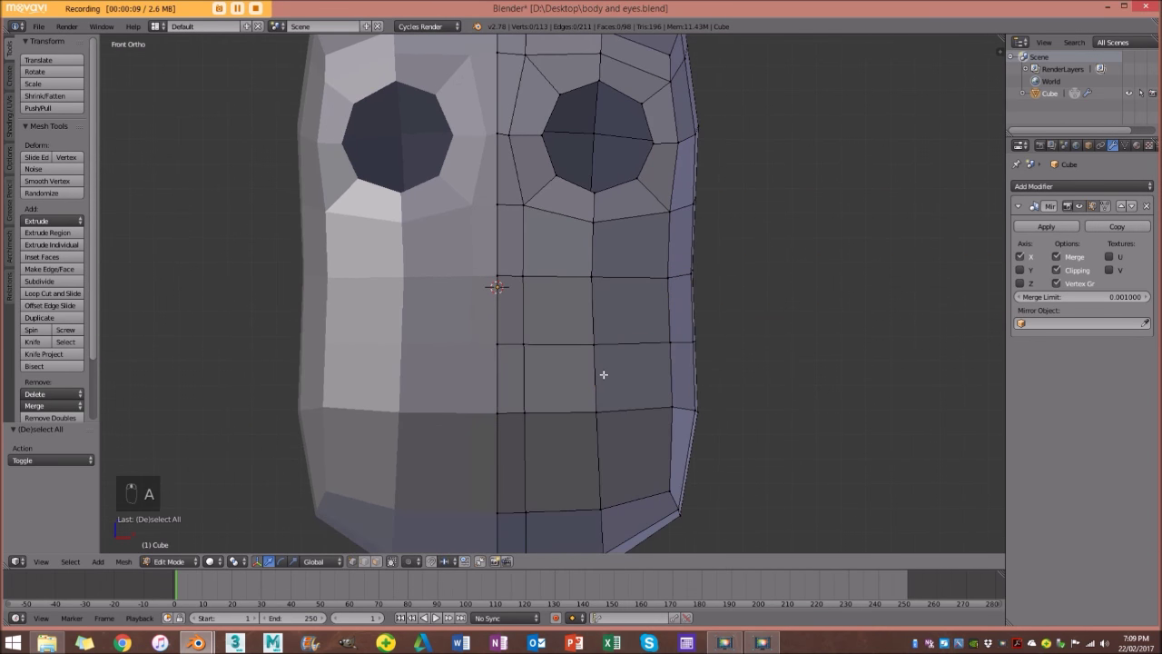
Select the four front vertices of the new loop from the side corner to the seam and bevel their edges by about 0.025.
{"action": "right_click", "coordinate": [667, 343]}
{"action": "right_click", "coordinate": [595, 343], "text": "shift"}
{"action": "right_click", "coordinate": [524, 340], "text": "shift"}
{"action": "right_click", "coordinate": [491, 346], "text": "shift"}
{"action": "middle_click_drag", "start_coordinate": [658, 345], "coordinate": [594, 347]}
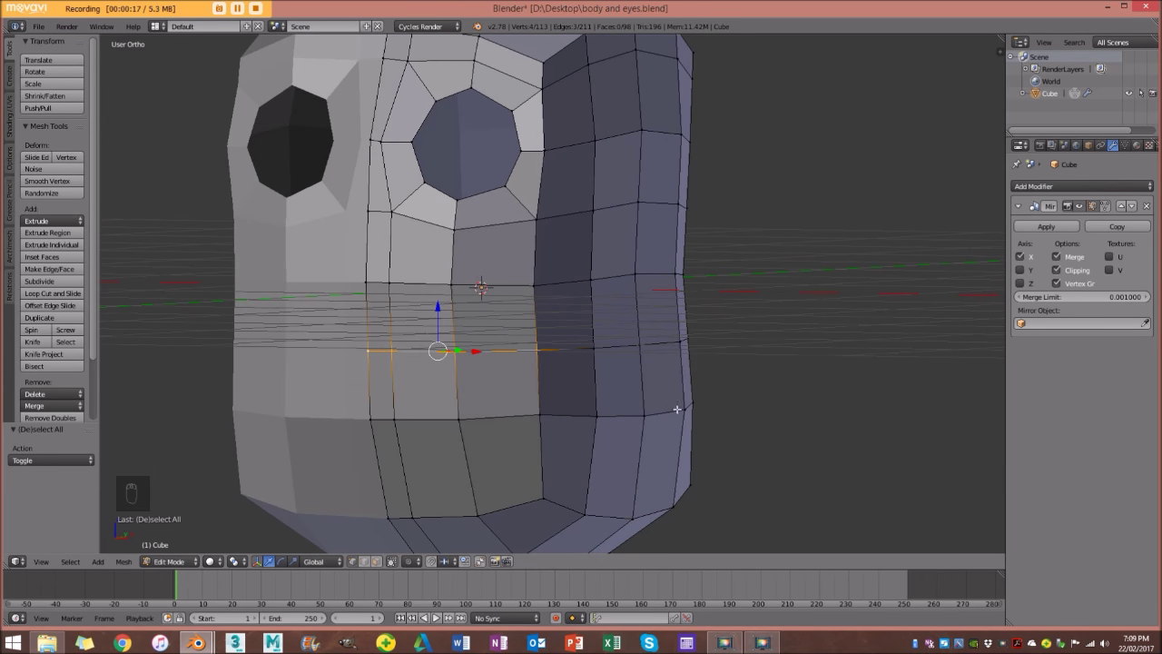
{"action": "key", "text": "ctrl+b"}
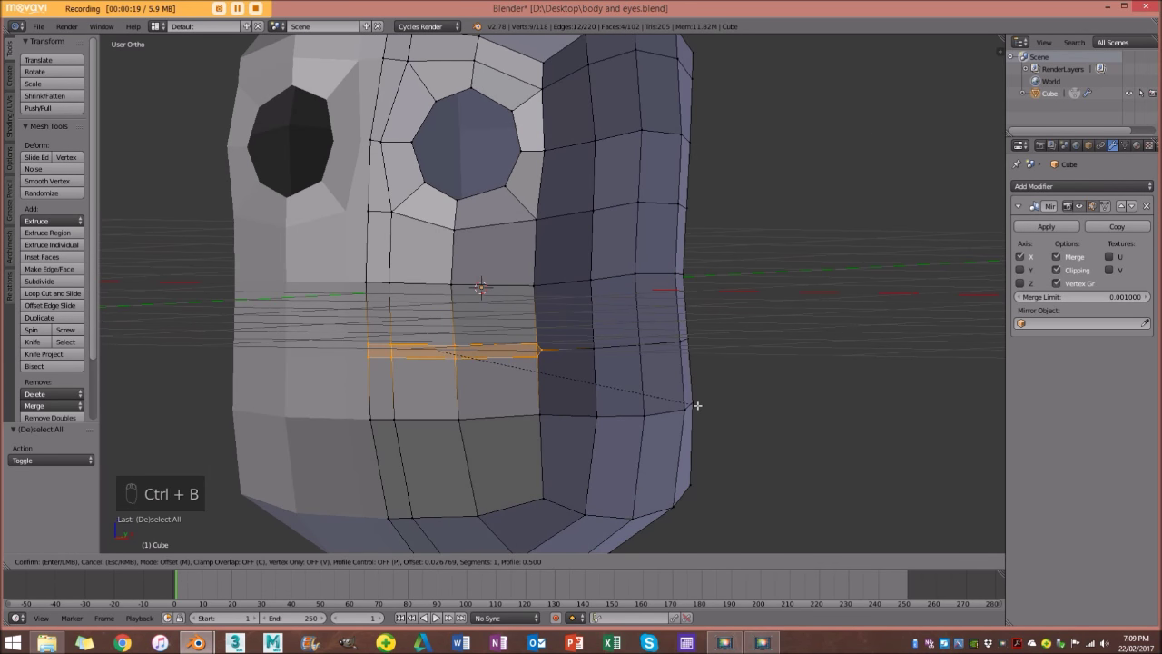
{"action": "left_click", "coordinate": [696, 406]}
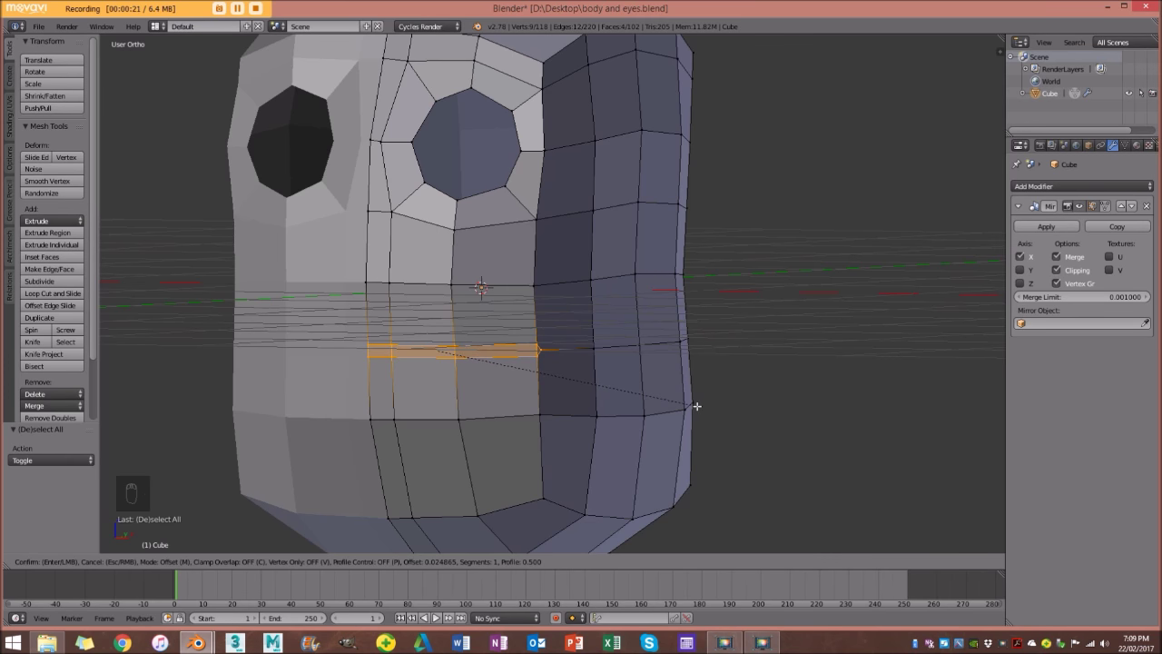
Delete the faces of the narrow bevelled strip to open the mouth.
{"action": "scroll", "coordinate": [572, 371], "scroll_direction": "up", "scroll_amount": 4}
{"action": "middle_click_drag", "start_coordinate": [523, 459], "coordinate": [648, 366], "text": "shift"}
{"action": "middle_click_drag", "start_coordinate": [614, 372], "coordinate": [663, 381]}
{"action": "scroll", "coordinate": [718, 349], "scroll_direction": "down", "scroll_amount": 2}
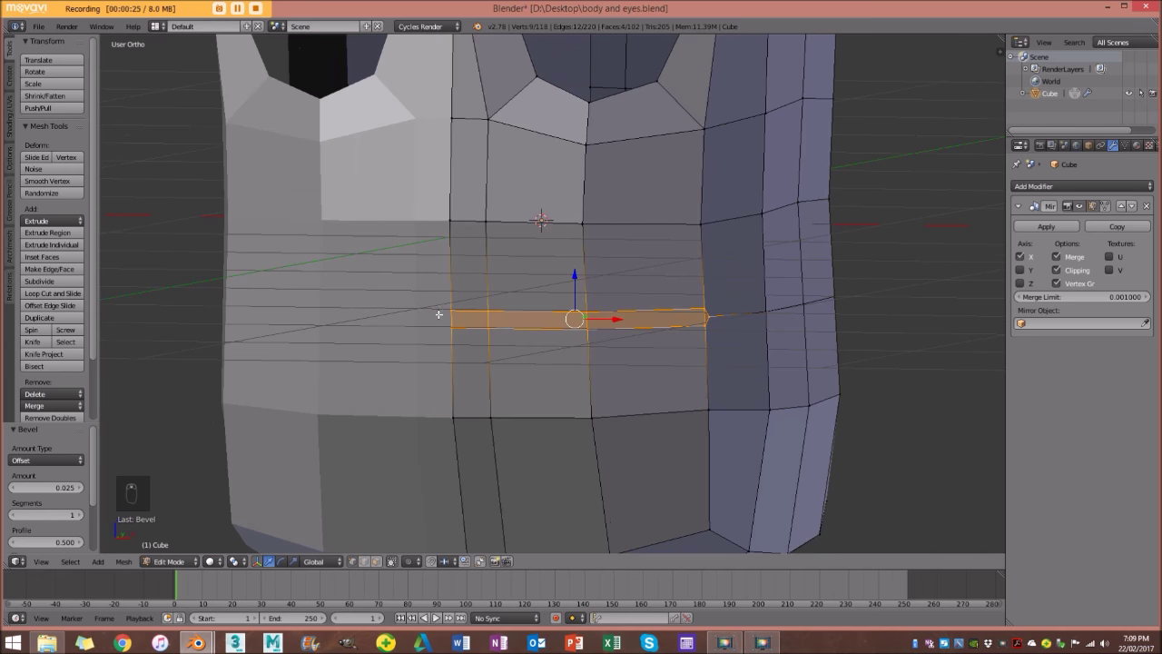
{"action": "scroll", "coordinate": [704, 327], "scroll_direction": "down", "scroll_amount": 1}
{"action": "middle_click_drag", "start_coordinate": [704, 327], "coordinate": [563, 326]}
{"action": "scroll", "coordinate": [456, 347], "scroll_direction": "up", "scroll_amount": 3}
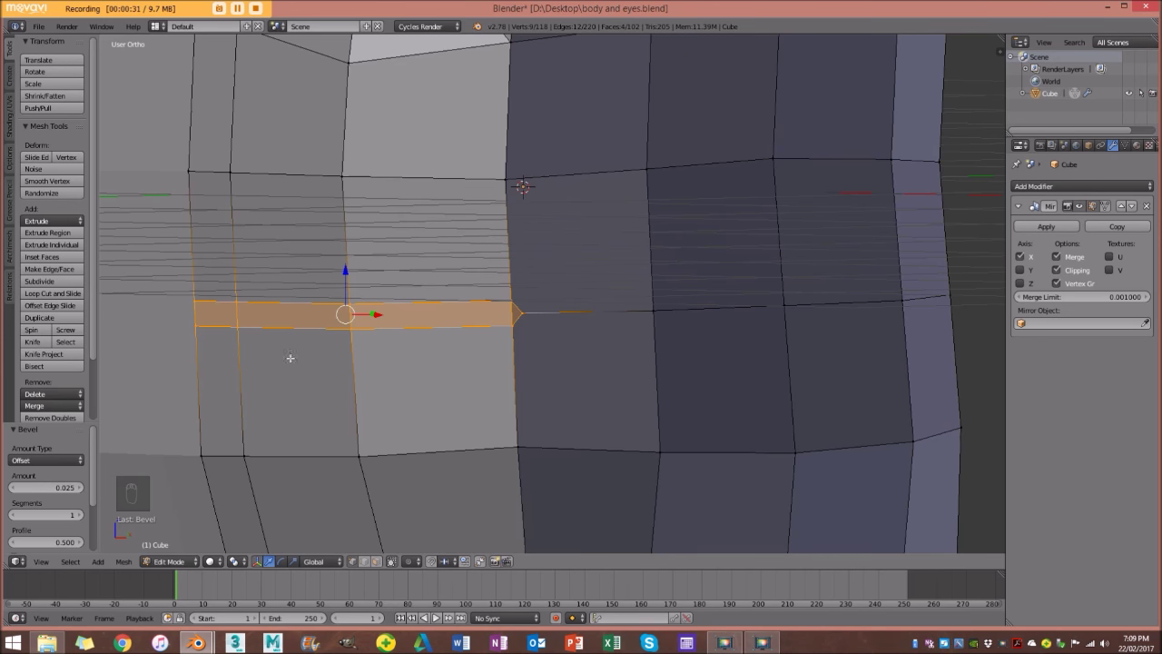
{"action": "scroll", "coordinate": [468, 346], "scroll_direction": "down", "scroll_amount": 2}
{"action": "scroll", "coordinate": [417, 361], "scroll_direction": "up", "scroll_amount": 2}
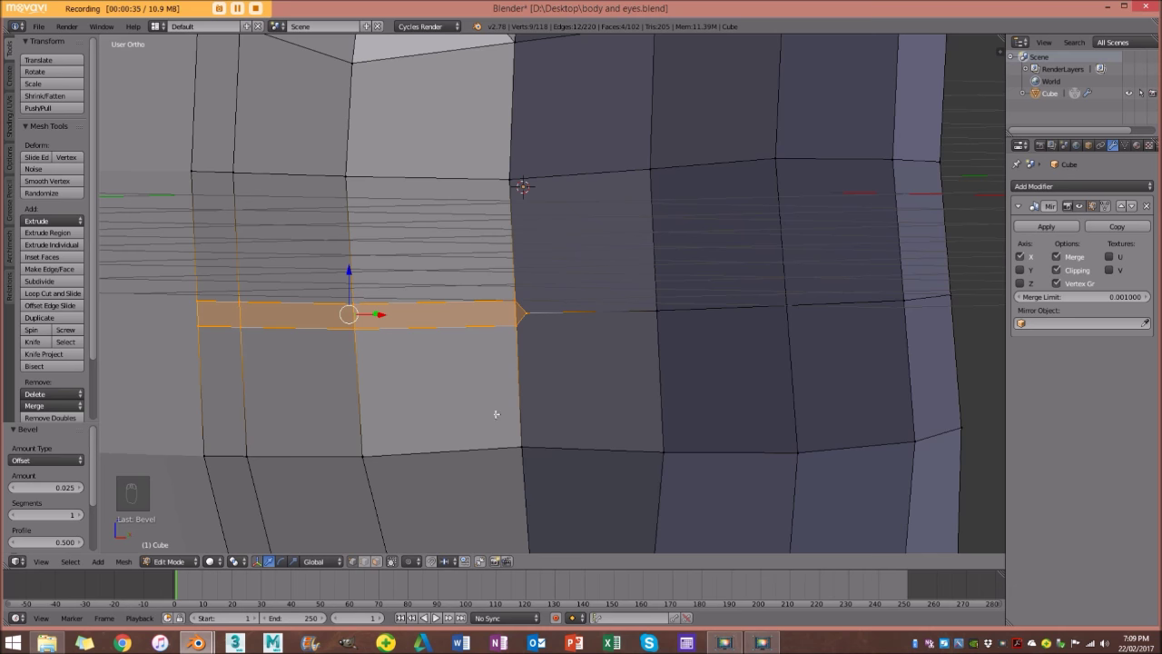
{"action": "key", "text": "x"}
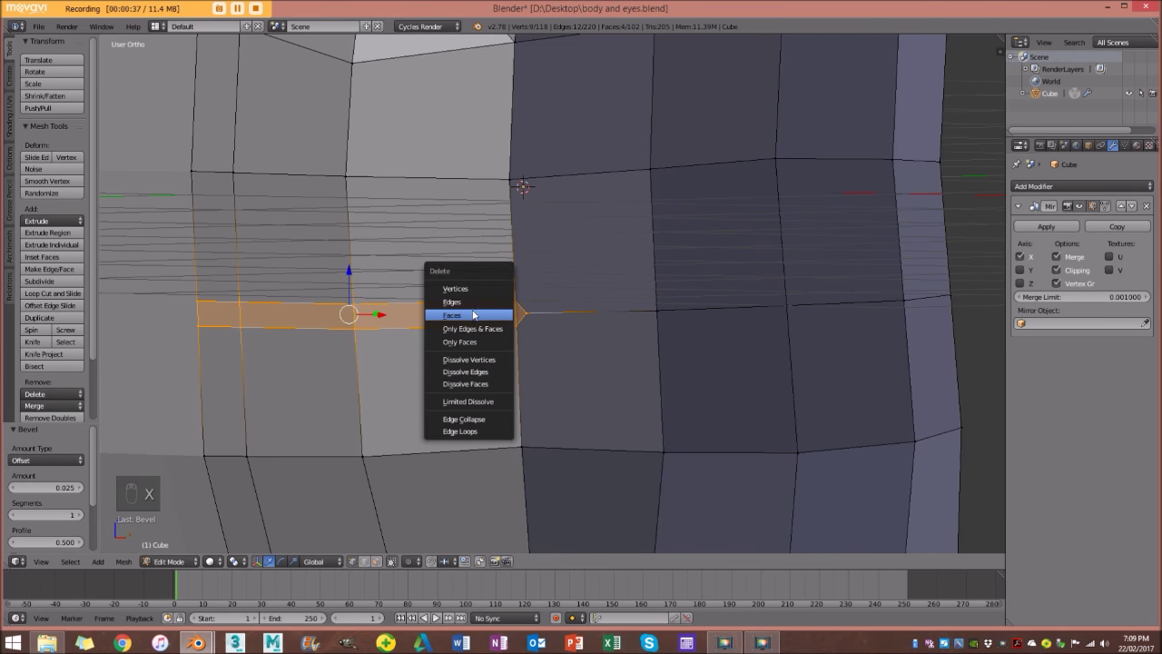
{"action": "left_click", "coordinate": [476, 315]}
Examine the mouth opening across the front of the body in Object Mode.
{"action": "scroll", "coordinate": [499, 316], "scroll_direction": "down", "scroll_amount": 2}
{"action": "scroll", "coordinate": [498, 316], "scroll_direction": "down", "scroll_amount": 3}
{"action": "key", "text": "Tab"}
{"action": "key", "text": "a"}
{"action": "key", "text": "a"}
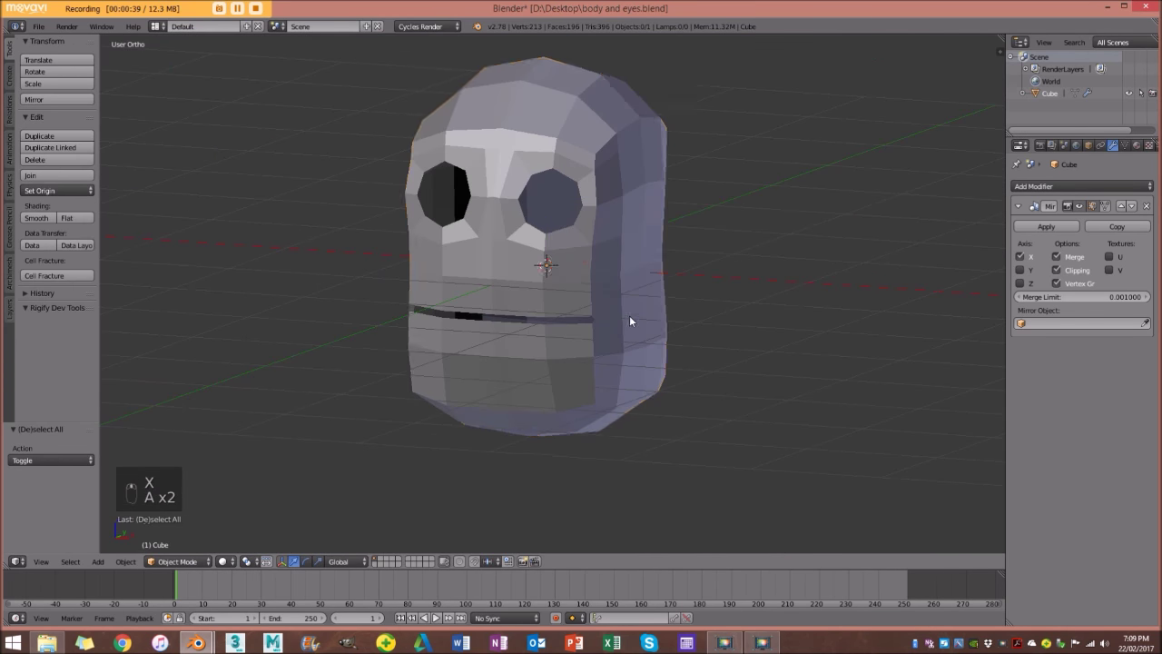
{"action": "scroll", "coordinate": [629, 315], "scroll_direction": "up", "scroll_amount": 3}
{"action": "middle_click_drag", "start_coordinate": [249, 304], "coordinate": [633, 324]}
{"action": "scroll", "coordinate": [626, 336], "scroll_direction": "down", "scroll_amount": 2}
{"action": "right_click", "coordinate": [635, 329]}
{"action": "scroll", "coordinate": [638, 329], "scroll_direction": "up", "scroll_amount": 3}
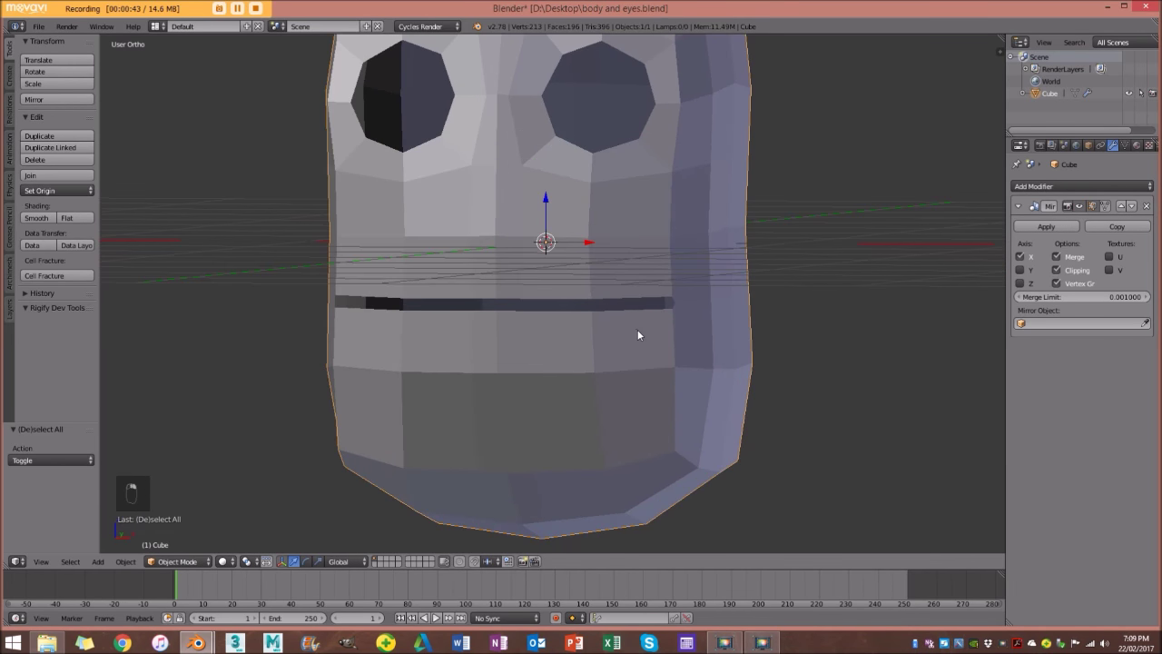
Examine the face just below the mouth corner in Edit Mode by selecting its surrounding vertices, and clear the selection.
{"action": "key", "text": "Tab"}
{"action": "scroll", "coordinate": [640, 331], "scroll_direction": "up", "scroll_amount": 3}
{"action": "middle_click_drag", "start_coordinate": [693, 333], "coordinate": [597, 311], "text": "shift"}
{"action": "scroll", "coordinate": [596, 318], "scroll_direction": "up", "scroll_amount": 1}
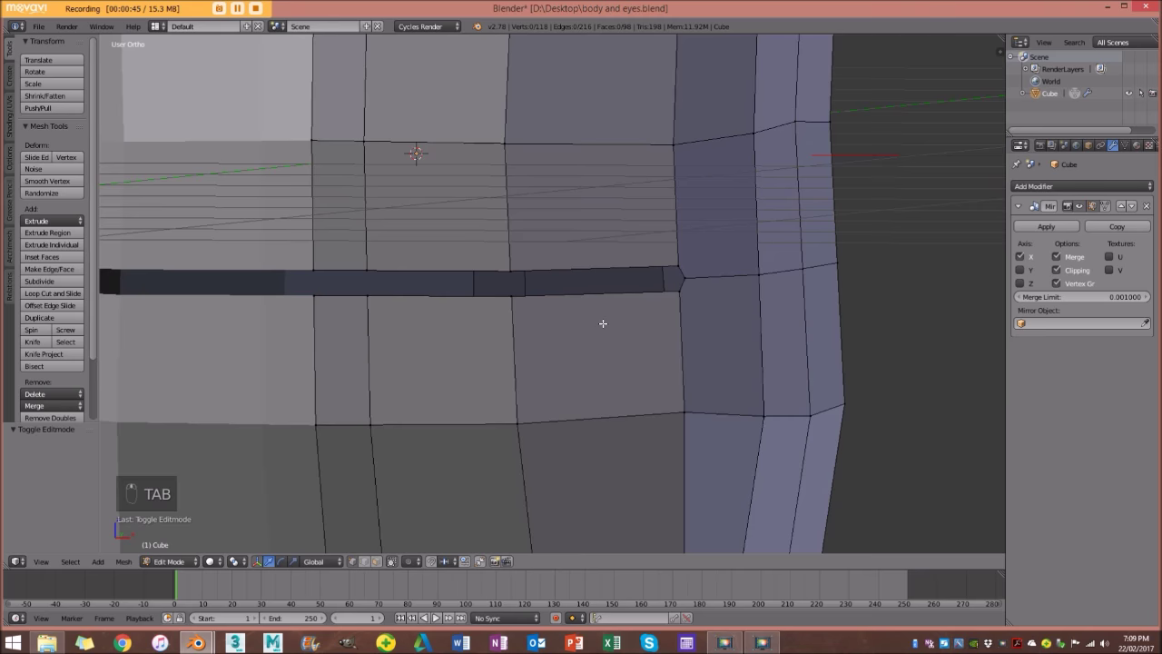
{"action": "scroll", "coordinate": [603, 323], "scroll_direction": "up", "scroll_amount": 5}
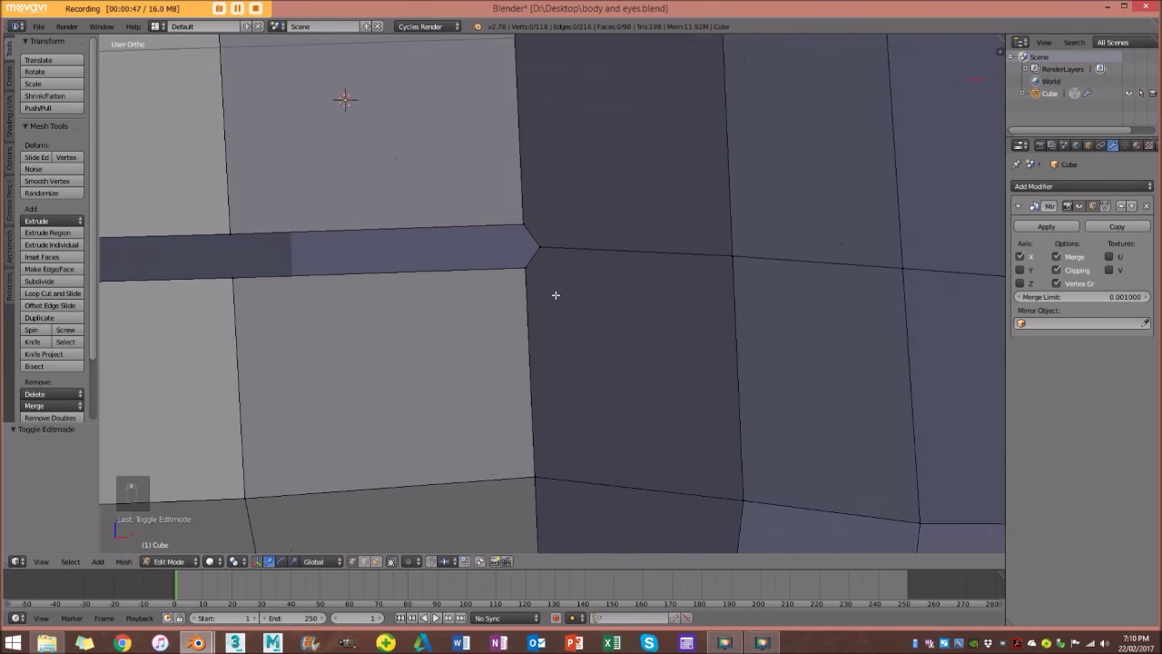
{"action": "scroll", "coordinate": [556, 295], "scroll_direction": "up", "scroll_amount": 2}
{"action": "scroll", "coordinate": [550, 259], "scroll_direction": "down", "scroll_amount": 3}
{"action": "scroll", "coordinate": [546, 273], "scroll_direction": "up", "scroll_amount": 2}
{"action": "scroll", "coordinate": [547, 296], "scroll_direction": "down", "scroll_amount": 2}
{"action": "right_click", "coordinate": [539, 420]}
{"action": "right_click", "coordinate": [684, 426], "text": "shift"}
{"action": "right_click", "coordinate": [679, 266], "text": "shift"}
{"action": "right_click", "coordinate": [544, 262], "text": "shift"}
{"action": "right_click", "coordinate": [535, 277], "text": "shift"}
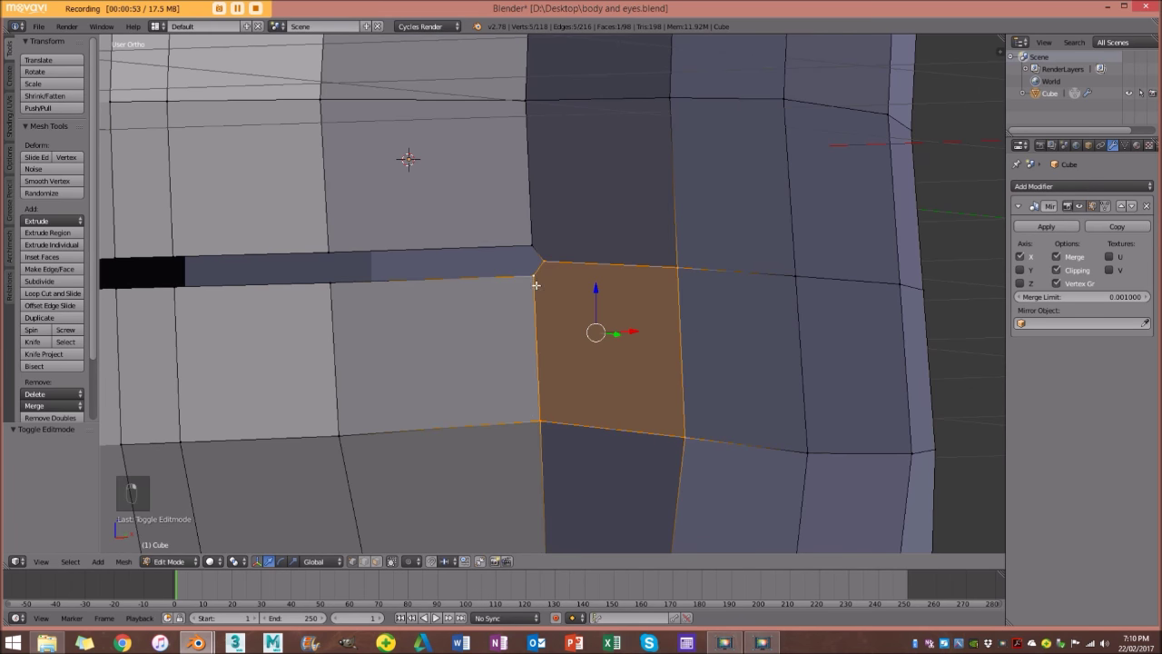
{"action": "scroll", "coordinate": [604, 356], "scroll_direction": "down", "scroll_amount": 2}
{"action": "scroll", "coordinate": [572, 341], "scroll_direction": "up", "scroll_amount": 2}
{"action": "key", "text": "a"}
{"action": "scroll", "coordinate": [545, 312], "scroll_direction": "up", "scroll_amount": 2}
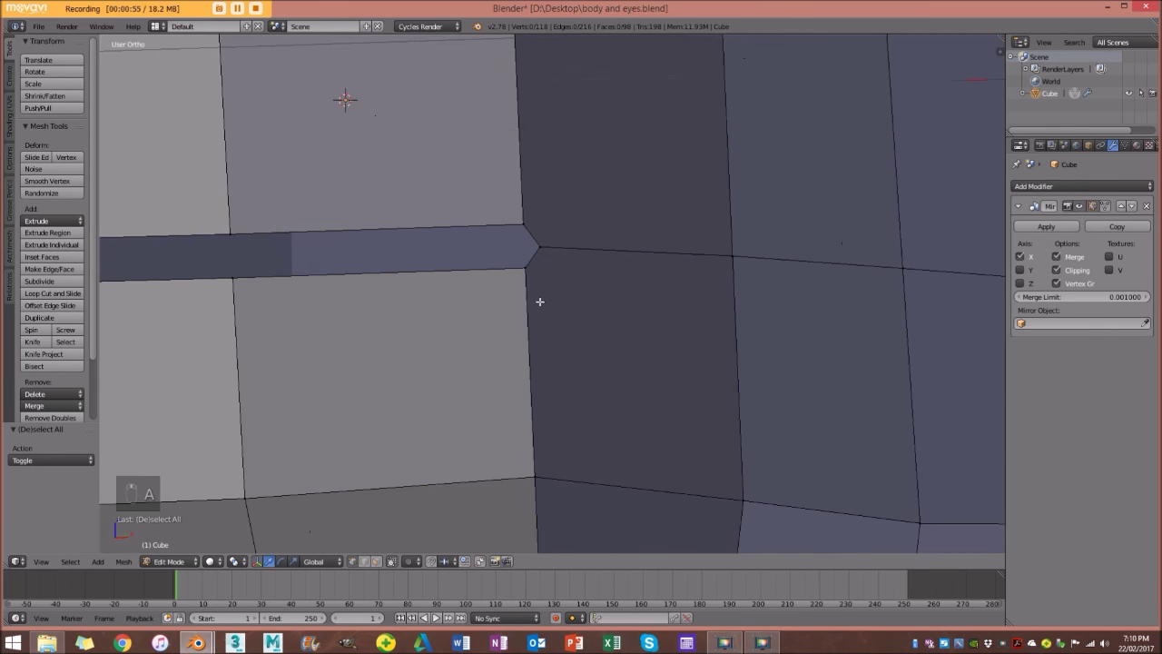
{"action": "scroll", "coordinate": [548, 318], "scroll_direction": "down", "scroll_amount": 3}
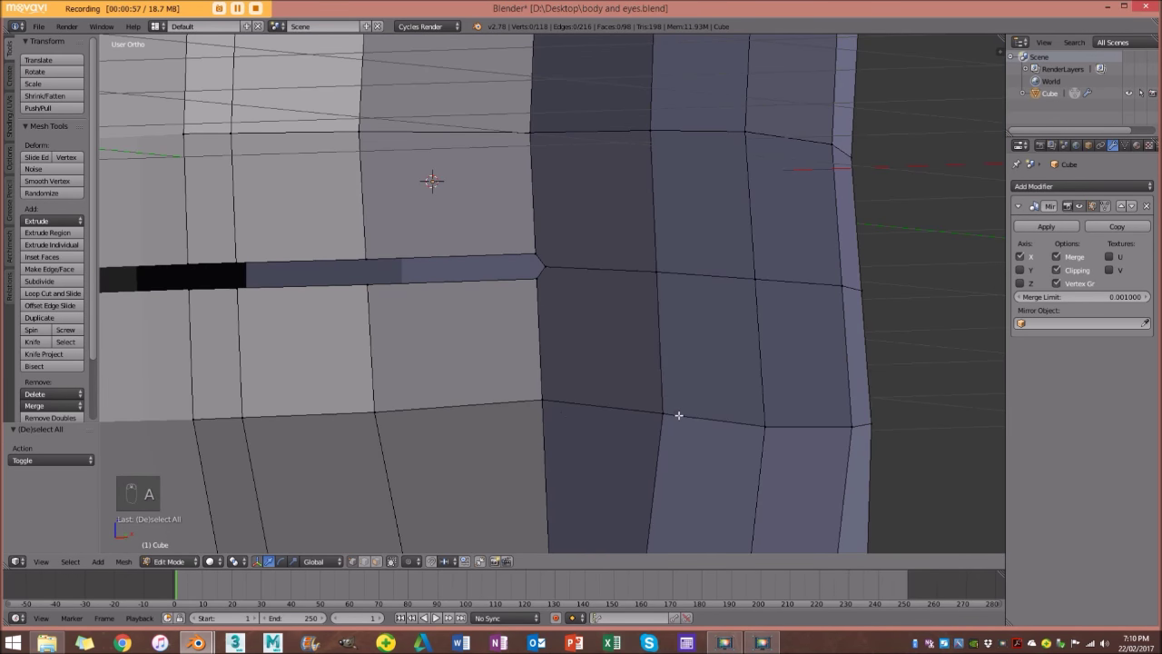
{"action": "scroll", "coordinate": [600, 370], "scroll_direction": "down", "scroll_amount": 2}
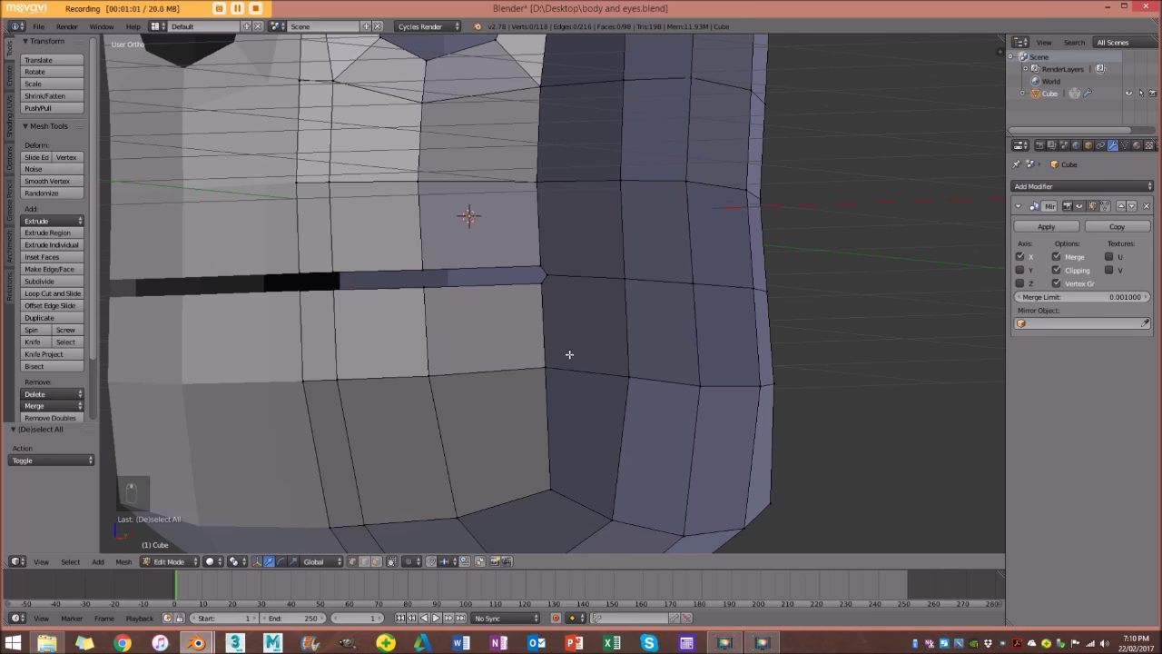
Knife-cut from the vertex below the mouth corner, through the next vertex behind it at mouth height, to the vertex above.
{"action": "scroll", "coordinate": [569, 354], "scroll_direction": "up", "scroll_amount": 3}
{"action": "key", "text": "k"}
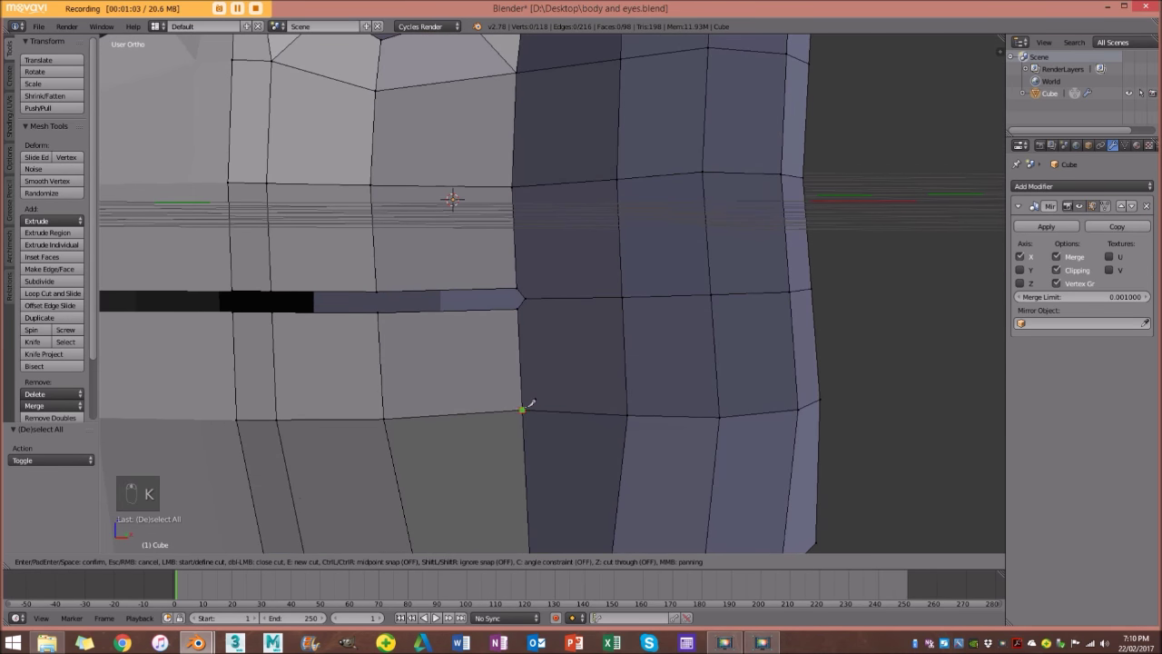
{"action": "left_click", "coordinate": [523, 409]}
{"action": "left_click", "coordinate": [622, 297]}
{"action": "left_click", "coordinate": [512, 186]}
{"action": "key", "text": "Return"}
{"action": "scroll", "coordinate": [507, 427], "scroll_direction": "down", "scroll_amount": 2}
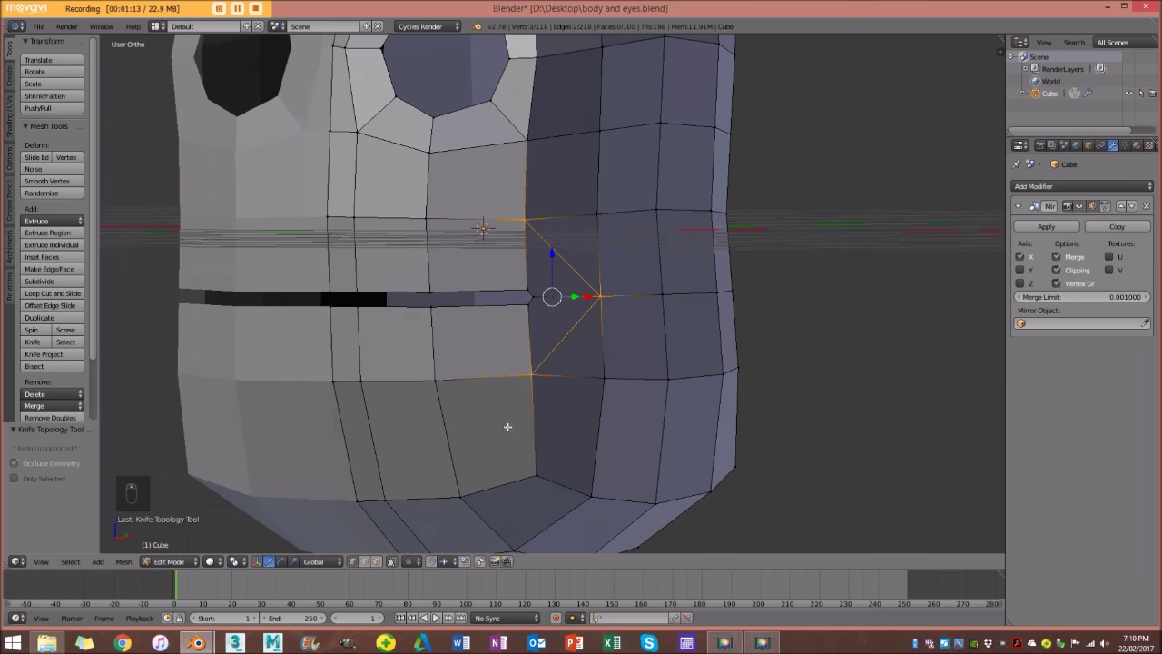
Examine the new face above the mouth corner by selecting its vertices, and preview a loop cut around the mouth.
{"action": "scroll", "coordinate": [495, 445], "scroll_direction": "up", "scroll_amount": 3}
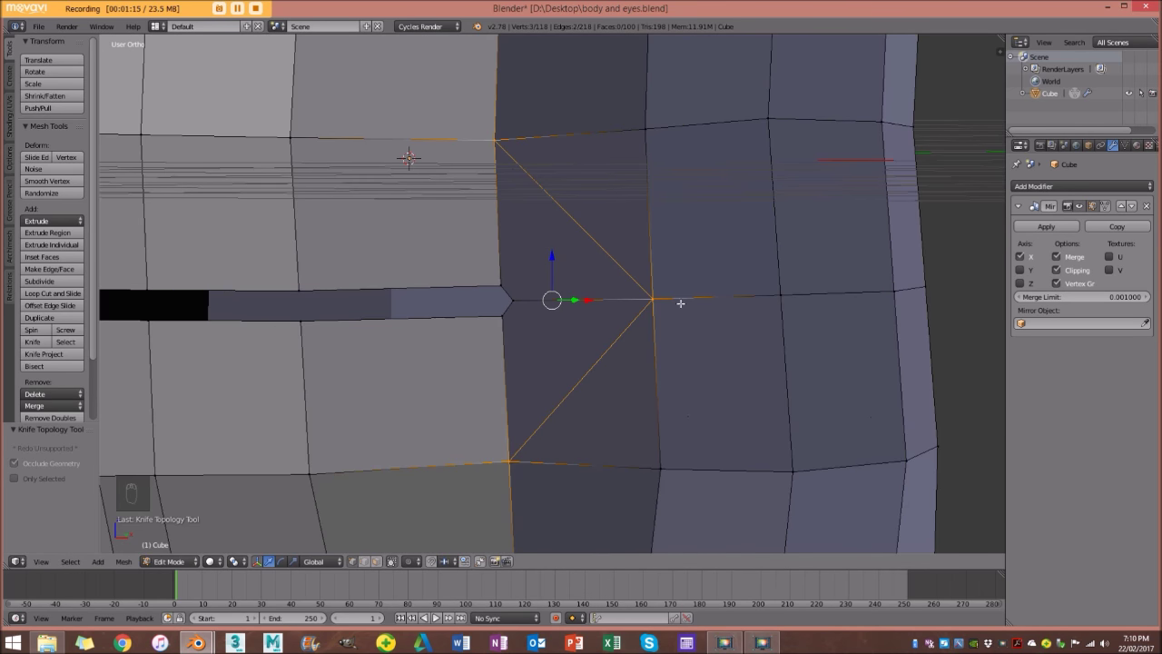
{"action": "scroll", "coordinate": [593, 315], "scroll_direction": "down", "scroll_amount": 2}
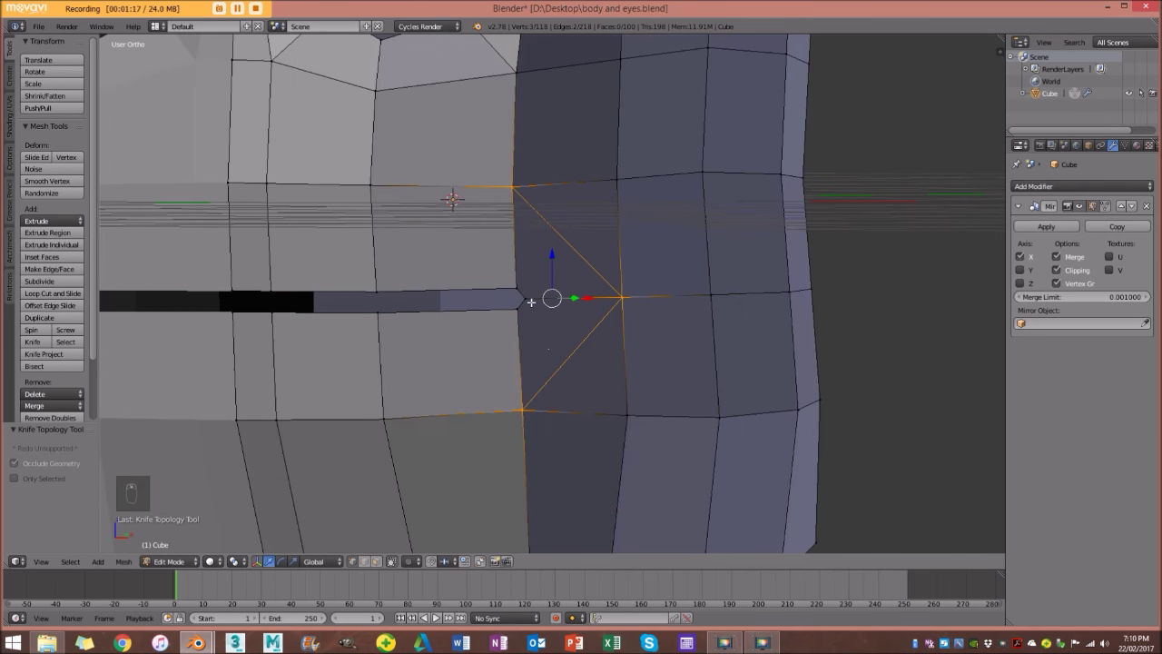
{"action": "right_click", "coordinate": [522, 393]}
{"action": "right_click", "coordinate": [525, 298]}
{"action": "right_click", "coordinate": [624, 293], "text": "shift"}
{"action": "right_click", "coordinate": [515, 195], "text": "shift"}
{"action": "right_click", "coordinate": [518, 277], "text": "shift"}
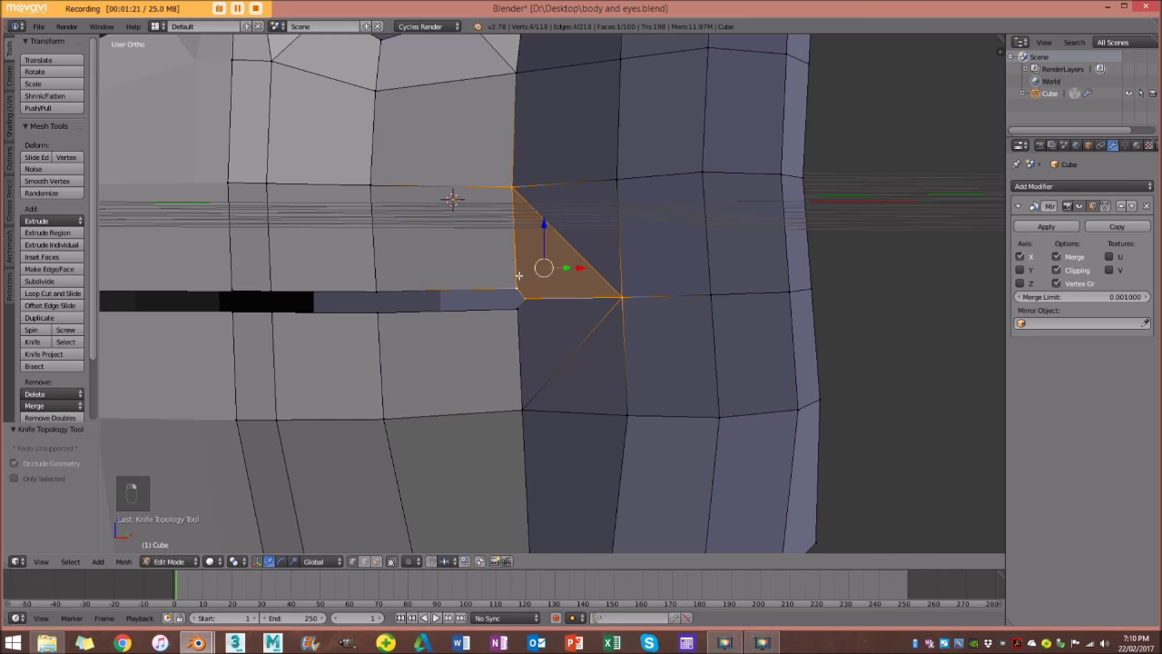
{"action": "key", "text": "a"}
{"action": "key", "text": "ctrl+r"}
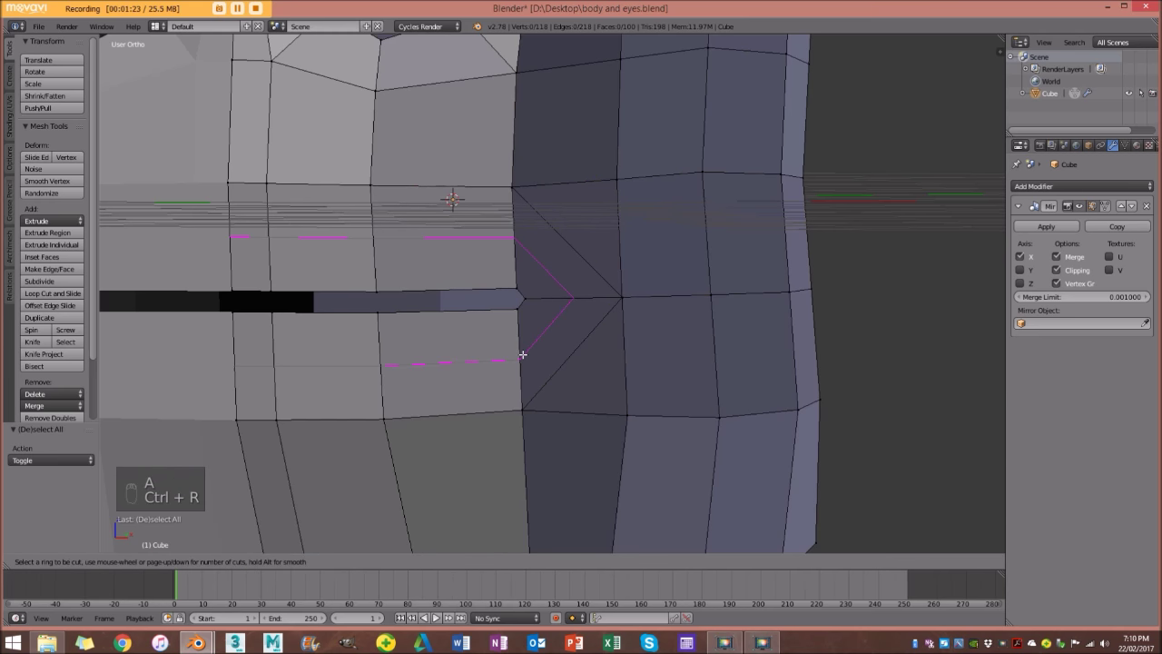
{"action": "right_click", "coordinate": [523, 355]}
{"action": "scroll", "coordinate": [505, 335], "scroll_direction": "down", "scroll_amount": 3}
{"action": "middle_click_drag", "start_coordinate": [506, 325], "coordinate": [516, 336]}
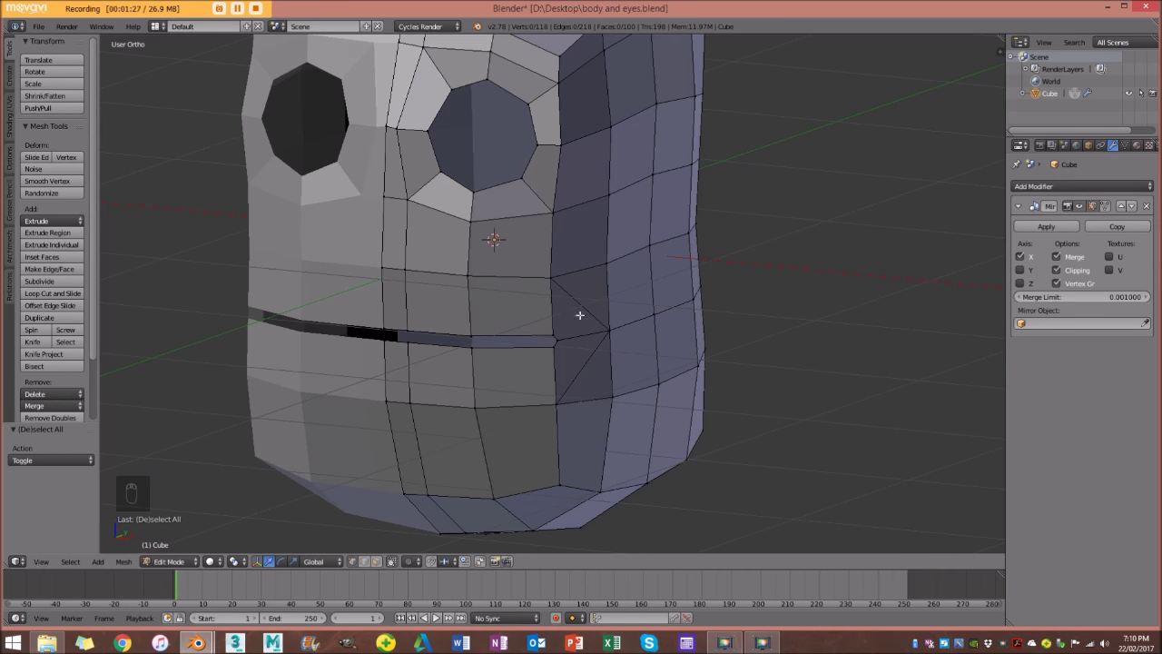
{"action": "scroll", "coordinate": [581, 315], "scroll_direction": "up", "scroll_amount": 2}
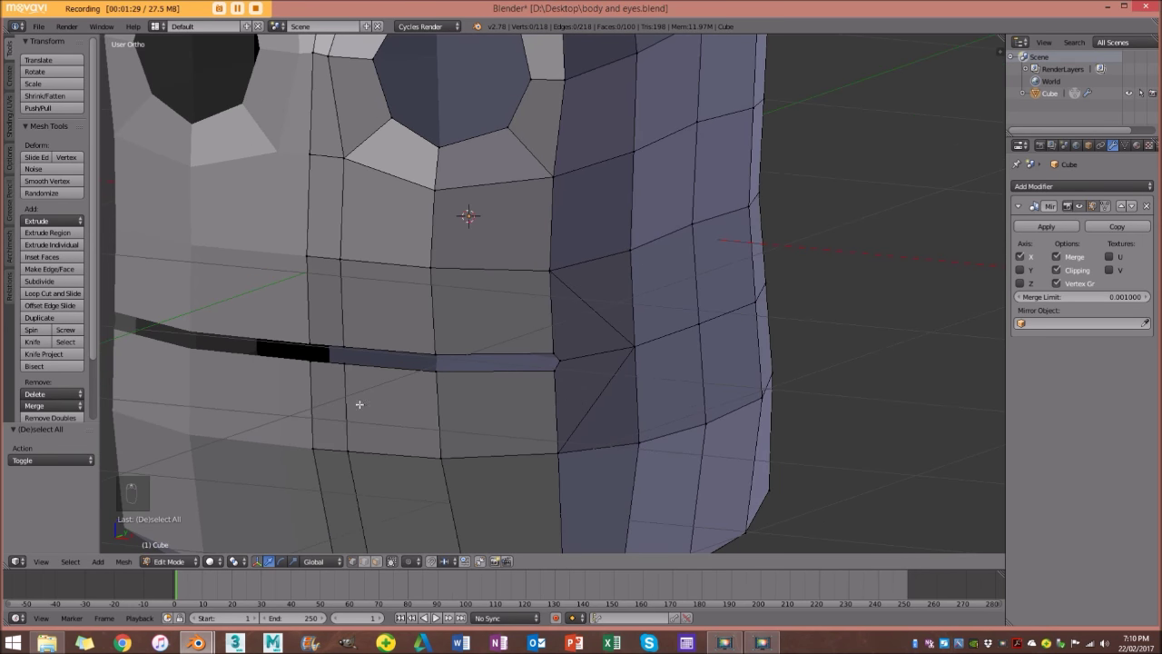
{"action": "scroll", "coordinate": [512, 405], "scroll_direction": "down", "scroll_amount": 2}
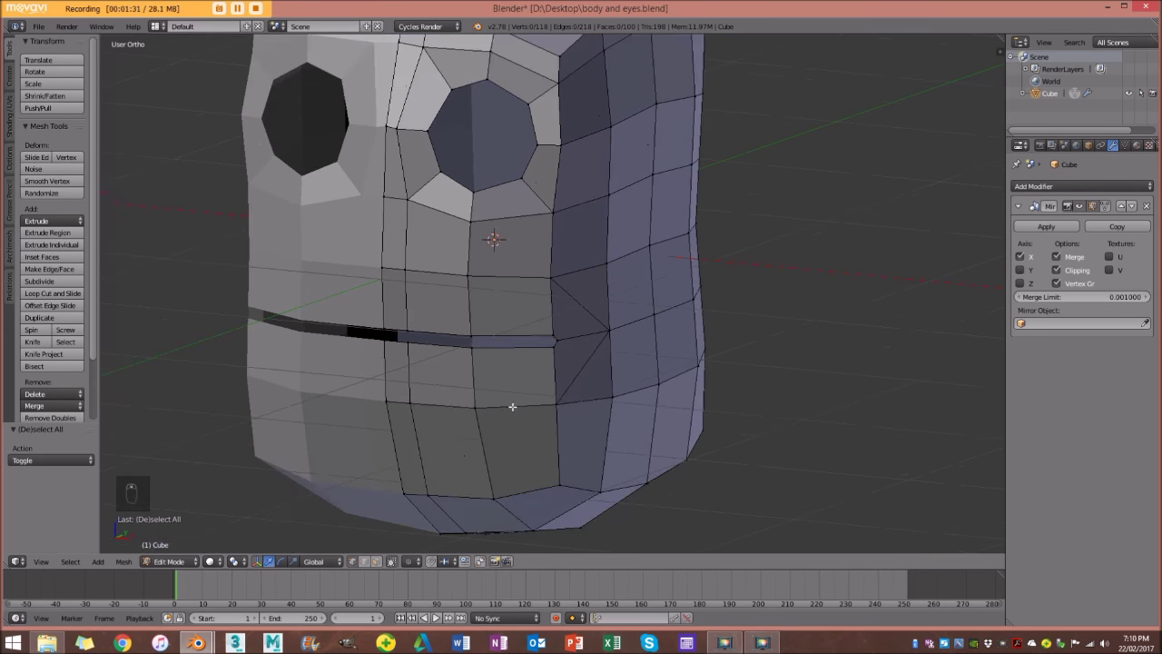
{"action": "scroll", "coordinate": [545, 413], "scroll_direction": "up", "scroll_amount": 2}
Switch to Object Mode and turn off the viewport's grid floor display.
{"action": "key", "text": "Tab"}
{"action": "scroll", "coordinate": [639, 381], "scroll_direction": "down", "scroll_amount": 4}
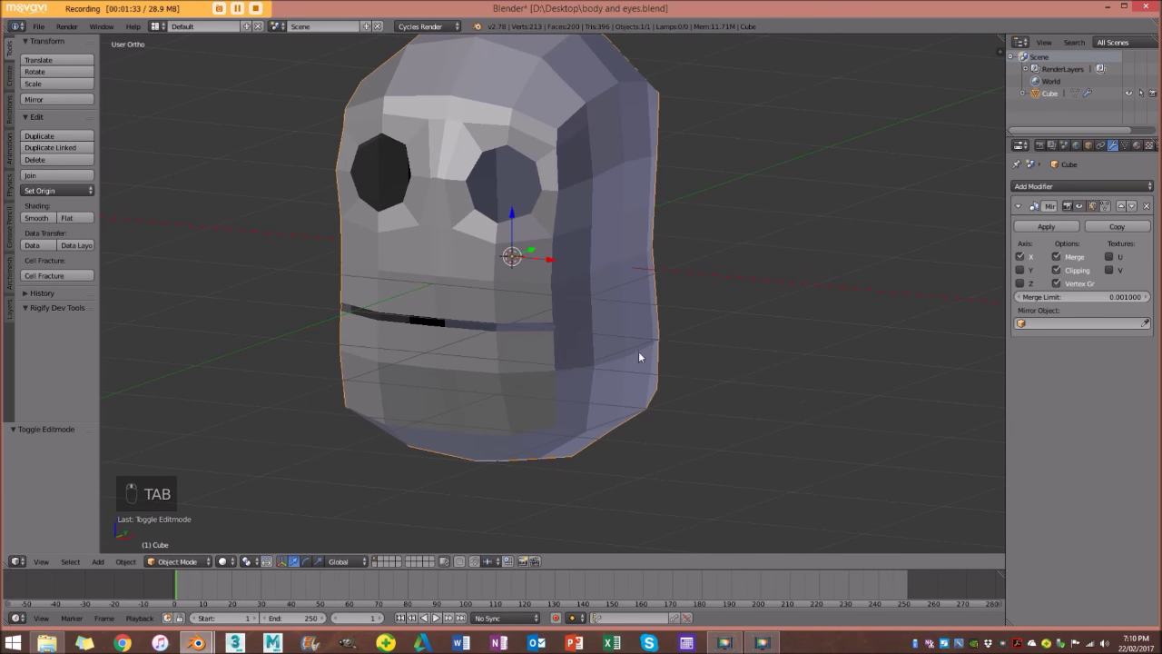
{"action": "key", "text": "n"}
{"action": "scroll", "coordinate": [937, 430], "scroll_direction": "down", "scroll_amount": 6}
{"action": "left_click", "coordinate": [908, 431]}
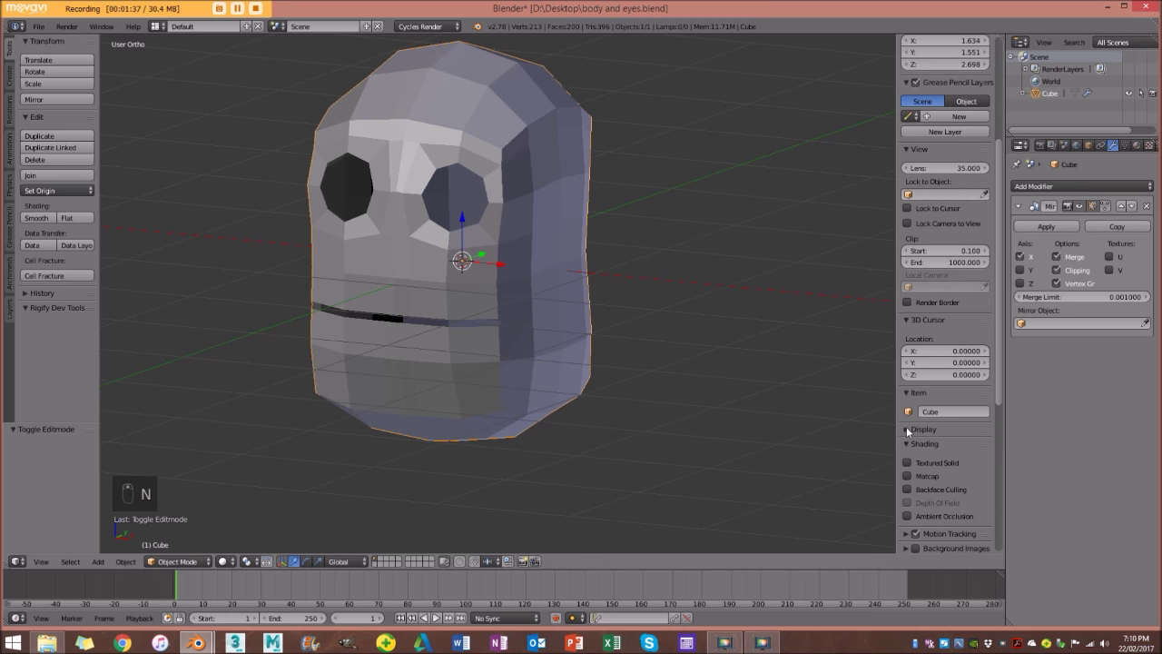
{"action": "scroll", "coordinate": [913, 426], "scroll_direction": "down", "scroll_amount": 3}
{"action": "left_click", "coordinate": [907, 397]}
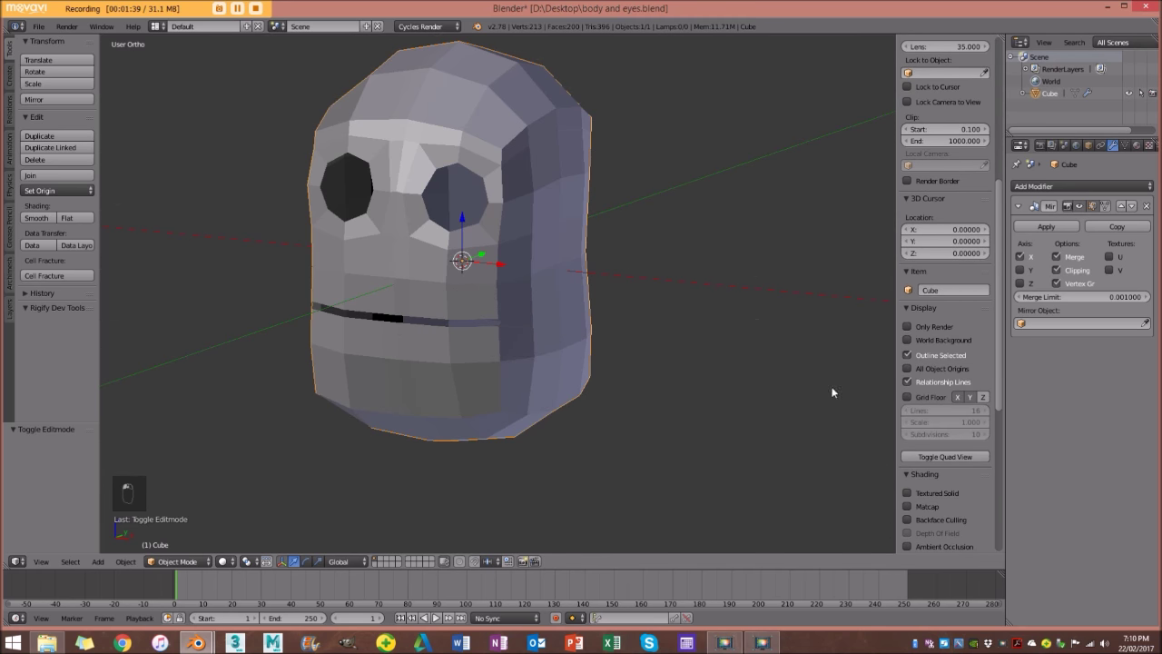
{"action": "key", "text": "n"}
Add a centred loop cut through the faces surrounding the mouth opening.
{"action": "key", "text": "Tab"}
{"action": "scroll", "coordinate": [608, 369], "scroll_direction": "up", "scroll_amount": 2}
{"action": "scroll", "coordinate": [582, 349], "scroll_direction": "down", "scroll_amount": 3}
{"action": "scroll", "coordinate": [582, 348], "scroll_direction": "up", "scroll_amount": 5}
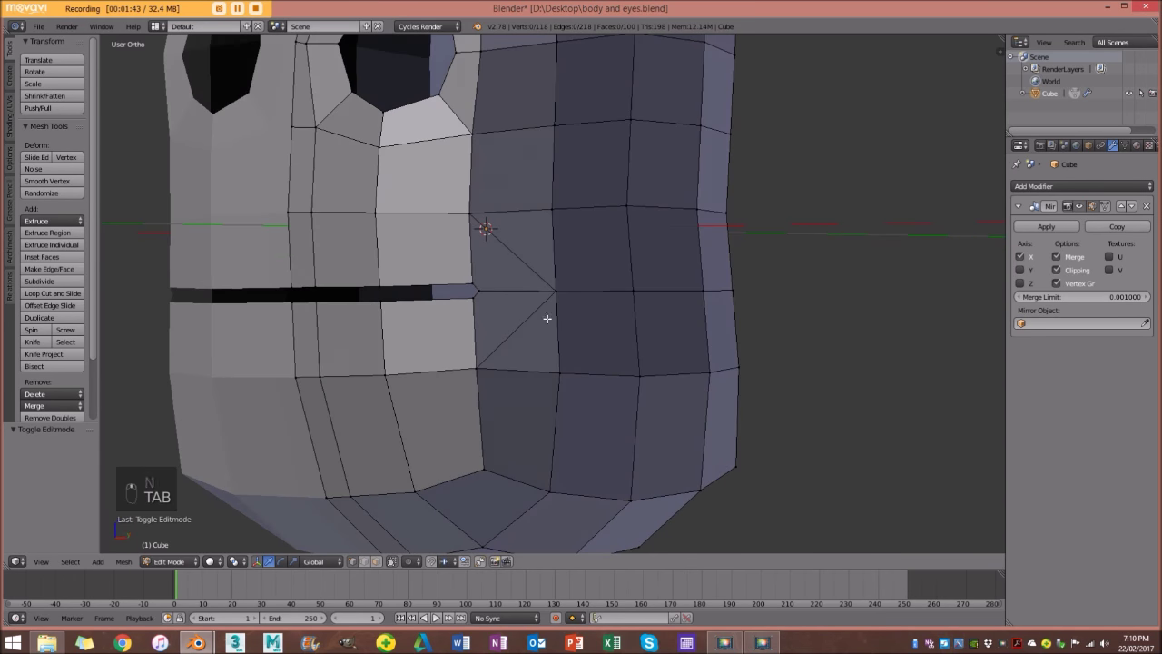
{"action": "scroll", "coordinate": [523, 311], "scroll_direction": "up", "scroll_amount": 2}
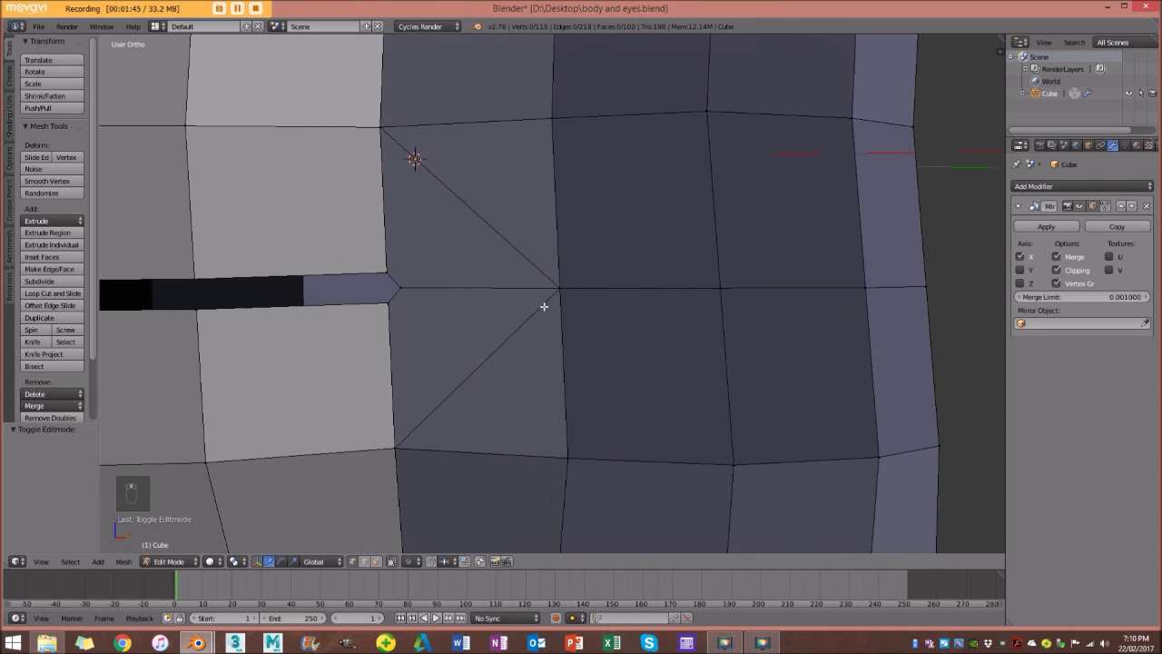
{"action": "scroll", "coordinate": [465, 472], "scroll_direction": "down", "scroll_amount": 3}
{"action": "middle_click_drag", "start_coordinate": [527, 358], "coordinate": [490, 363]}
{"action": "scroll", "coordinate": [502, 367], "scroll_direction": "up", "scroll_amount": 3}
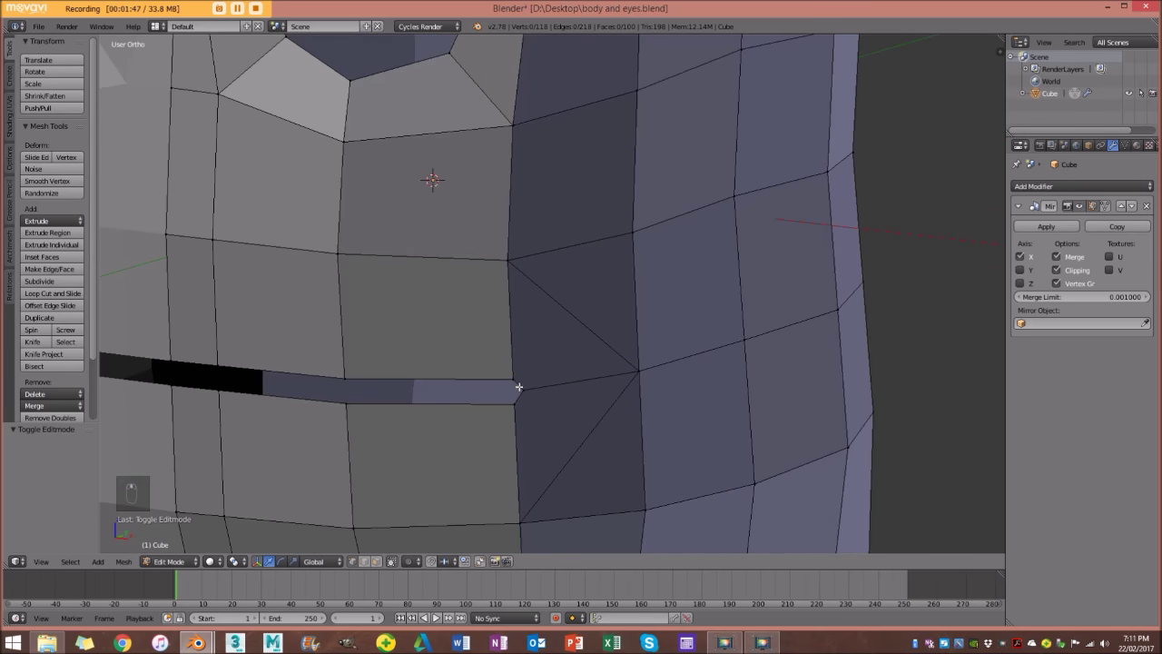
{"action": "middle_click_drag", "start_coordinate": [455, 469], "coordinate": [477, 404], "text": "shift"}
{"action": "scroll", "coordinate": [340, 418], "scroll_direction": "down", "scroll_amount": 1}
{"action": "middle_click_drag", "start_coordinate": [340, 418], "coordinate": [397, 393]}
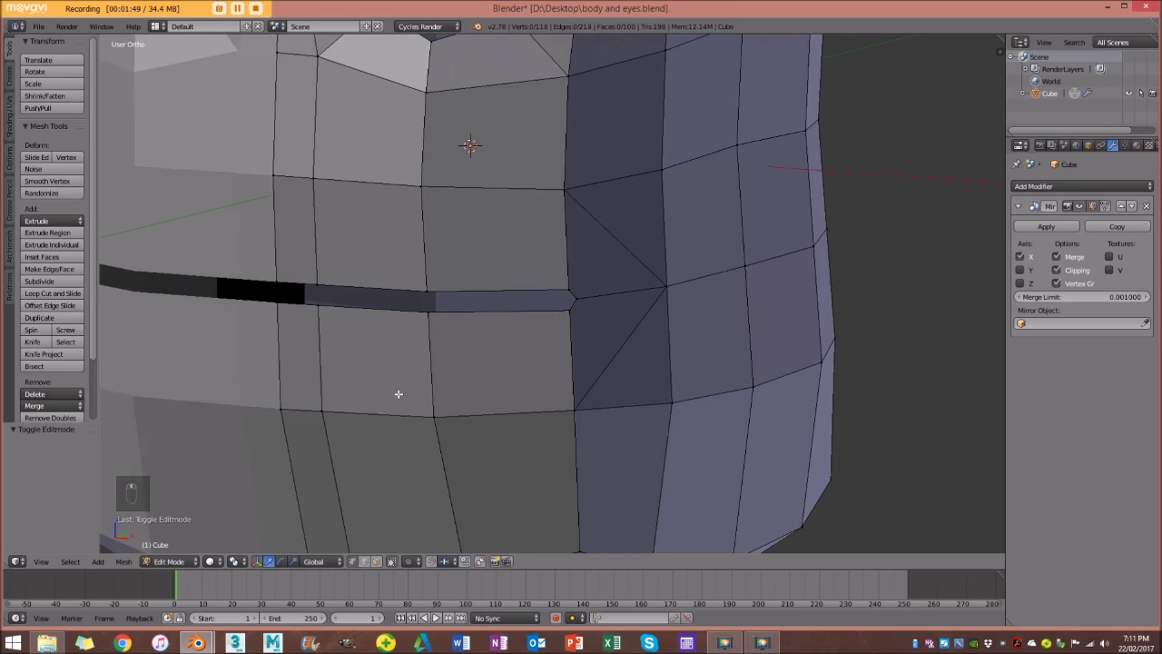
{"action": "scroll", "coordinate": [395, 387], "scroll_direction": "up", "scroll_amount": 1}
{"action": "key", "text": "ctrl+r"}
{"action": "left_click", "coordinate": [394, 385]}
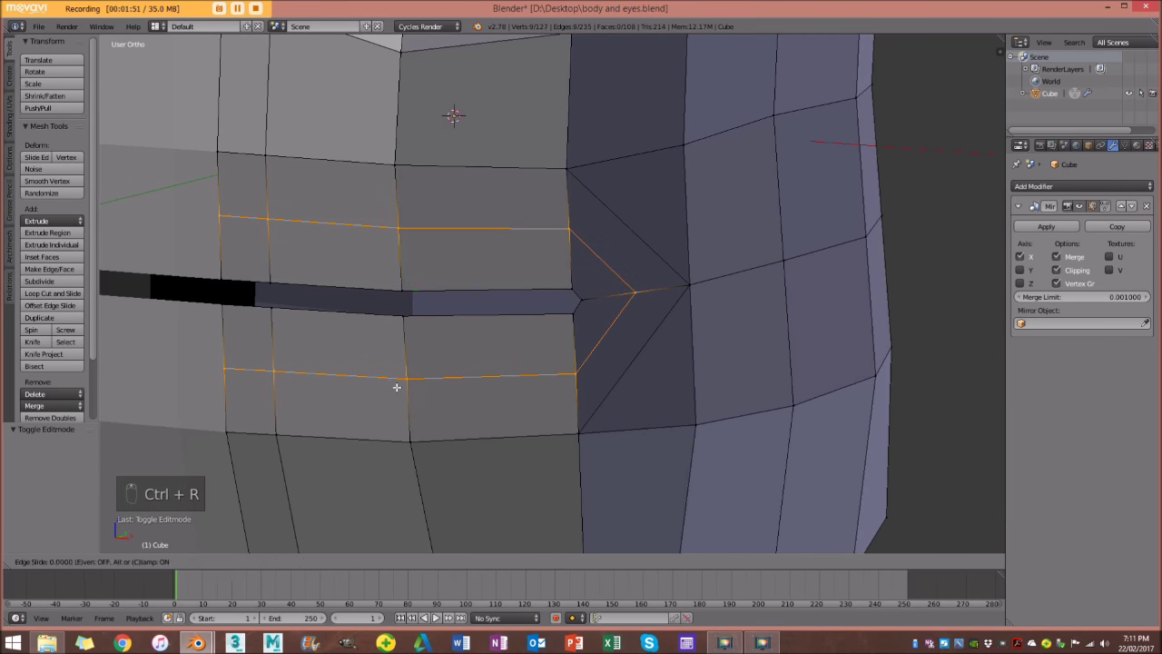
{"action": "key", "text": "a"}
Select the whole mesh and smooth its vertices, ending with everything deselected.
{"action": "scroll", "coordinate": [549, 377], "scroll_direction": "down", "scroll_amount": 5}
{"action": "middle_click_drag", "start_coordinate": [540, 339], "coordinate": [588, 338]}
{"action": "scroll", "coordinate": [568, 340], "scroll_direction": "up", "scroll_amount": 2}
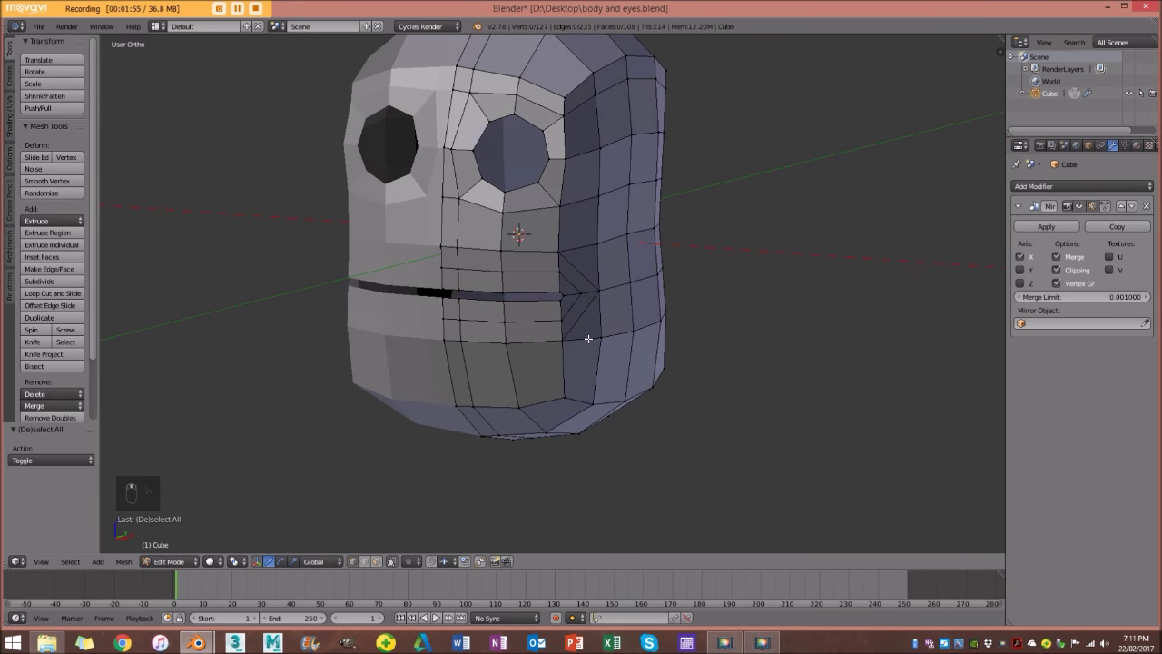
{"action": "key", "text": "a"}
{"action": "key", "text": "w"}
{"action": "left_click", "coordinate": [588, 336]}
{"action": "key", "text": "a"}
{"action": "middle_click_drag", "start_coordinate": [643, 337], "coordinate": [558, 337]}
{"action": "scroll", "coordinate": [558, 336], "scroll_direction": "up", "scroll_amount": 4}
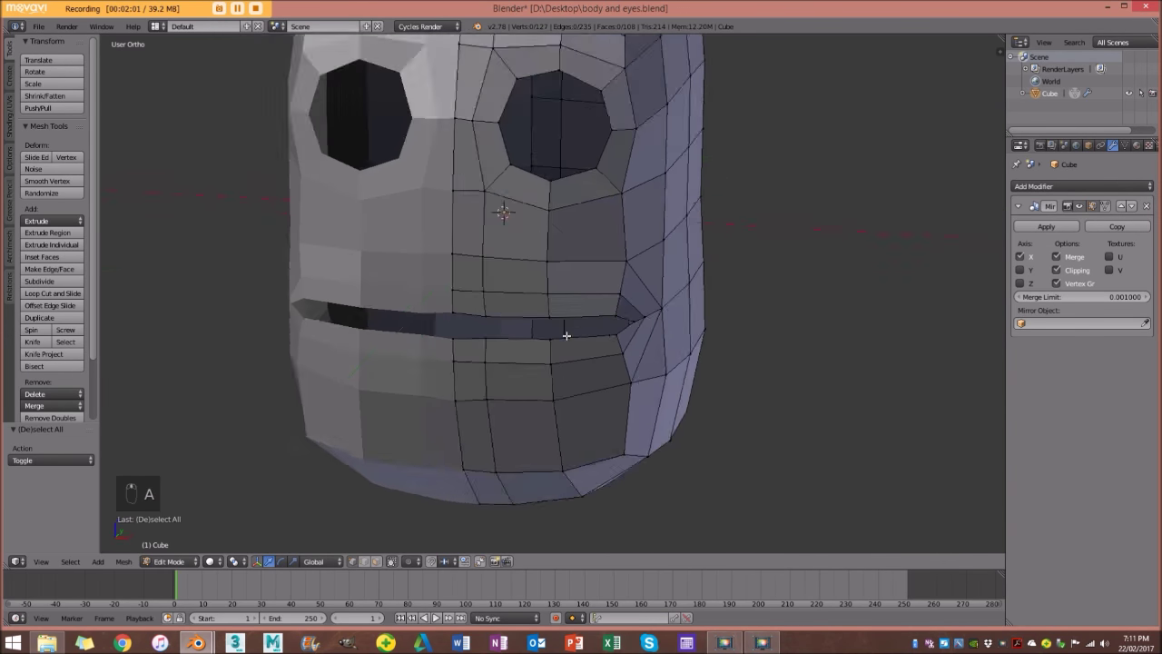
Select the edge loop along the rim of the mouth opening.
{"action": "scroll", "coordinate": [572, 334], "scroll_direction": "up", "scroll_amount": 3}
{"action": "scroll", "coordinate": [586, 322], "scroll_direction": "down", "scroll_amount": 3}
{"action": "right_click", "coordinate": [577, 315], "text": "alt"}
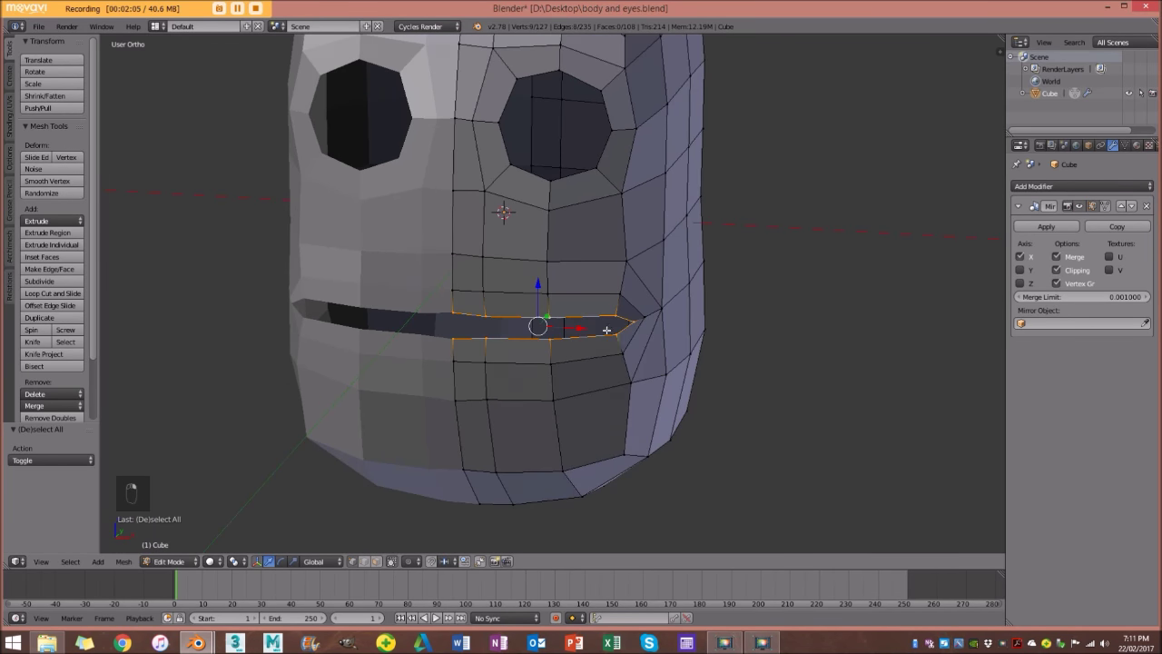
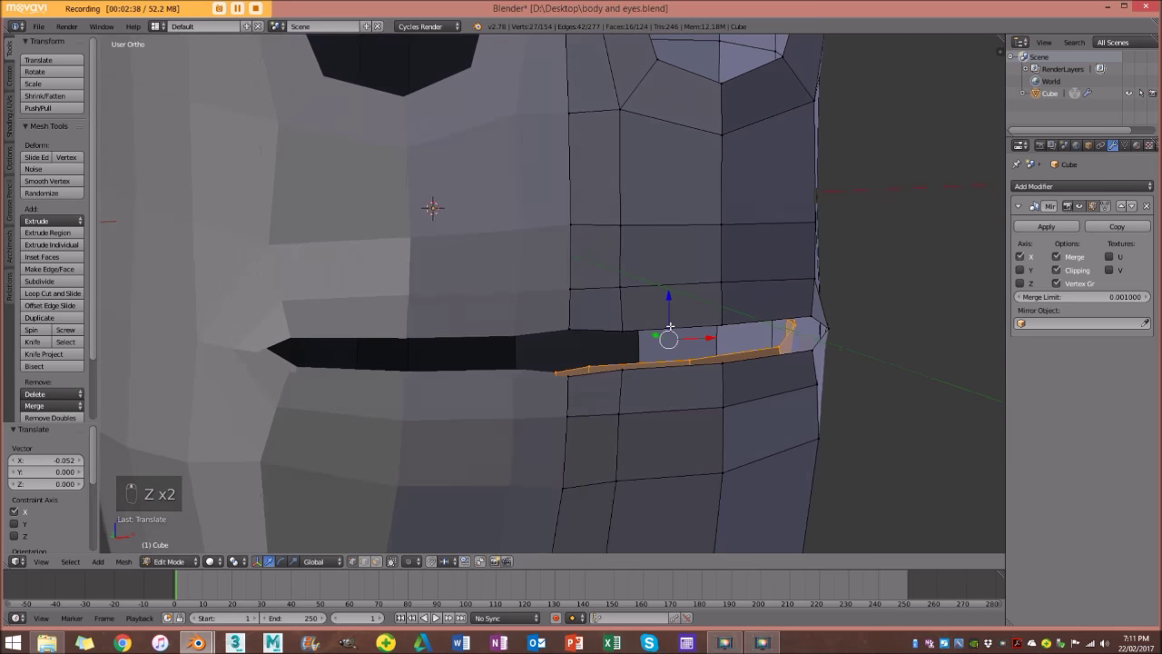
Bridge the mouth opening's front rim loop with the matching loop of the inner strip behind it.
{"action": "right_click", "coordinate": [761, 362], "text": "alt"}
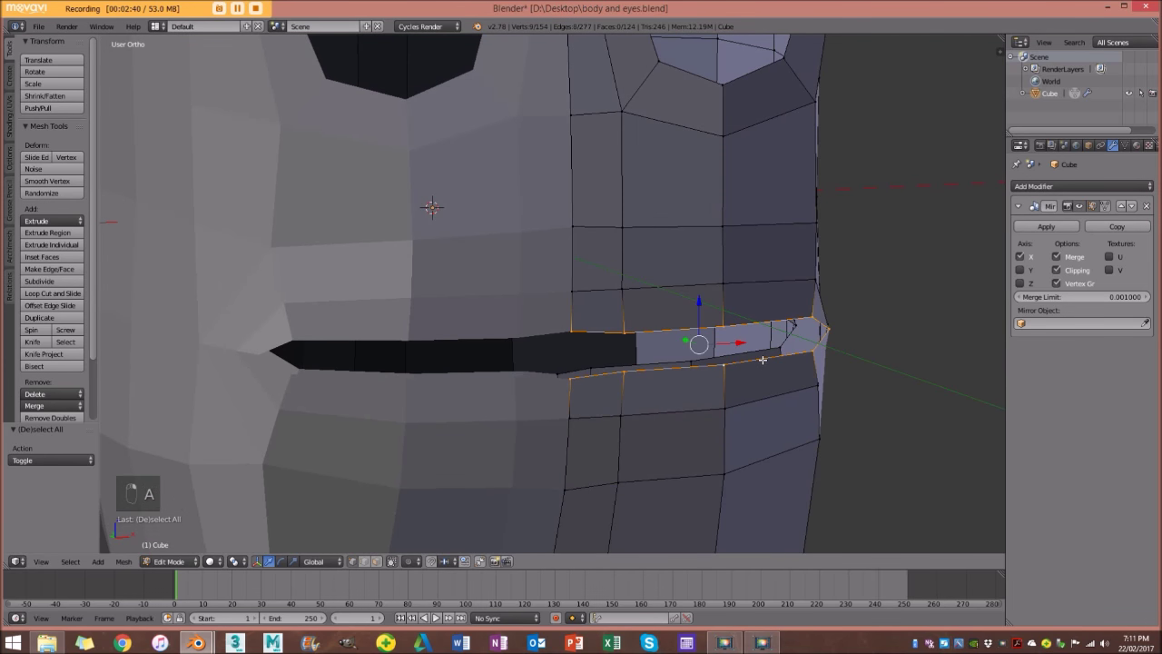
{"action": "right_click", "coordinate": [758, 350], "text": "alt+shift"}
{"action": "middle_click_drag", "start_coordinate": [758, 350], "coordinate": [764, 312]}
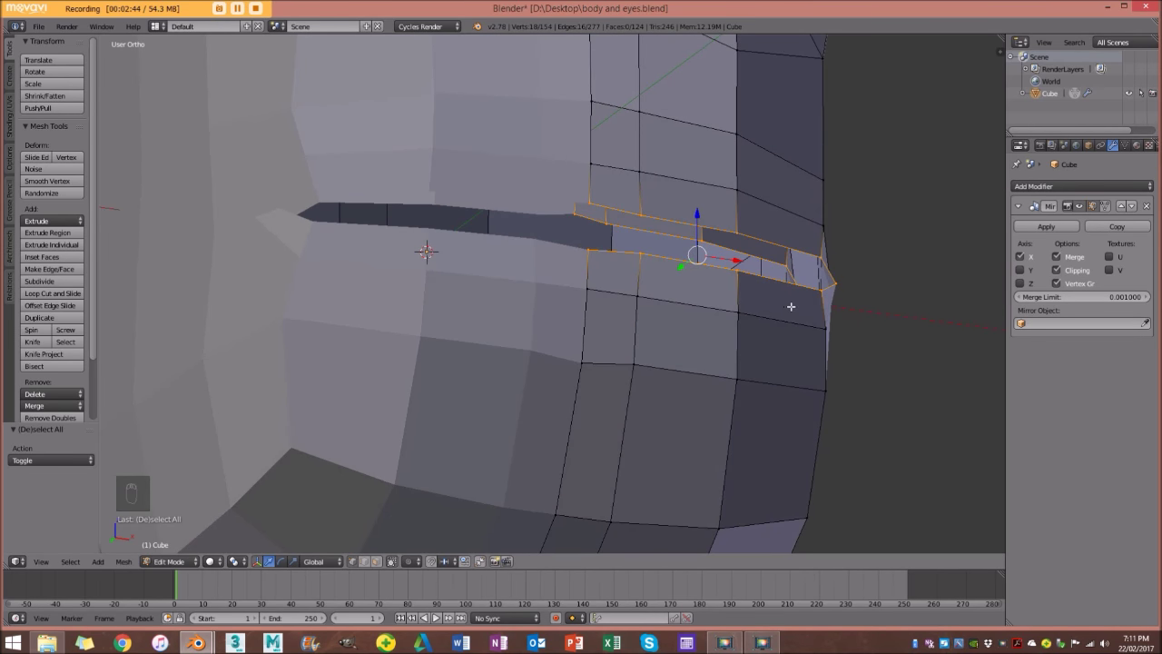
{"action": "key", "text": "ctrl+e"}
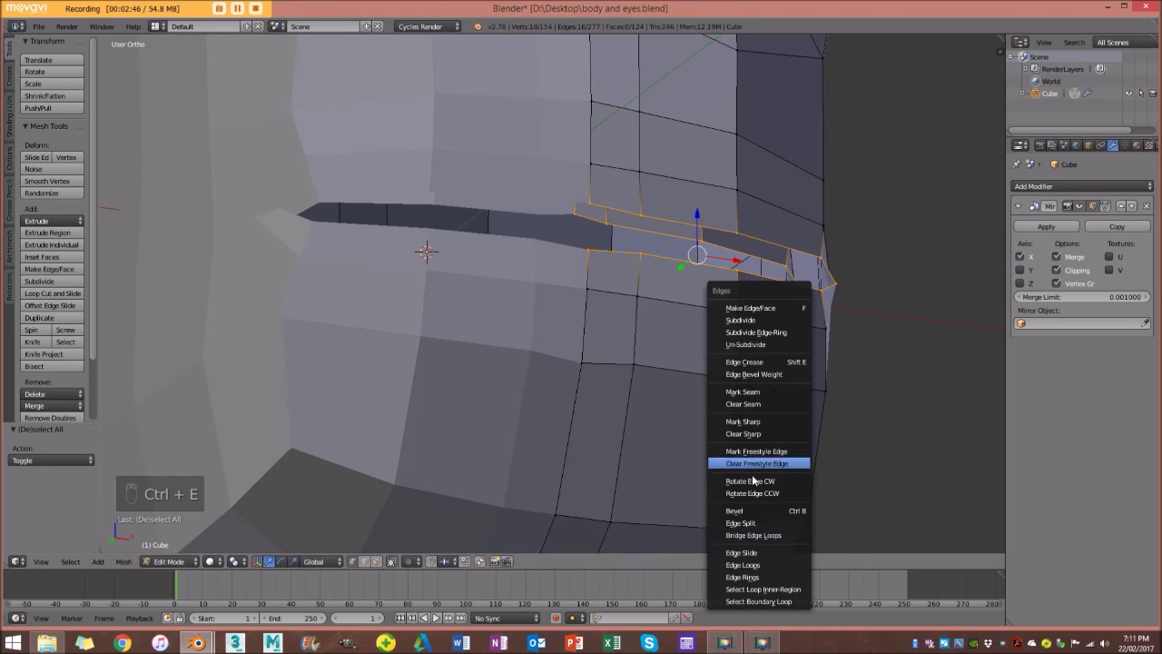
{"action": "left_click", "coordinate": [793, 537]}
{"action": "middle_click_drag", "start_coordinate": [777, 449], "coordinate": [536, 337]}
In Object Mode, clip the right side view to a horizontal band around the mouth and inspect the body's inside in solid shading.
{"action": "key", "text": "Tab"}
{"action": "scroll", "coordinate": [791, 353], "scroll_direction": "down", "scroll_amount": 2}
{"action": "key", "text": "z"}
{"action": "key", "text": "z"}
{"action": "key", "text": "KP_3"}
{"action": "key", "text": "z"}
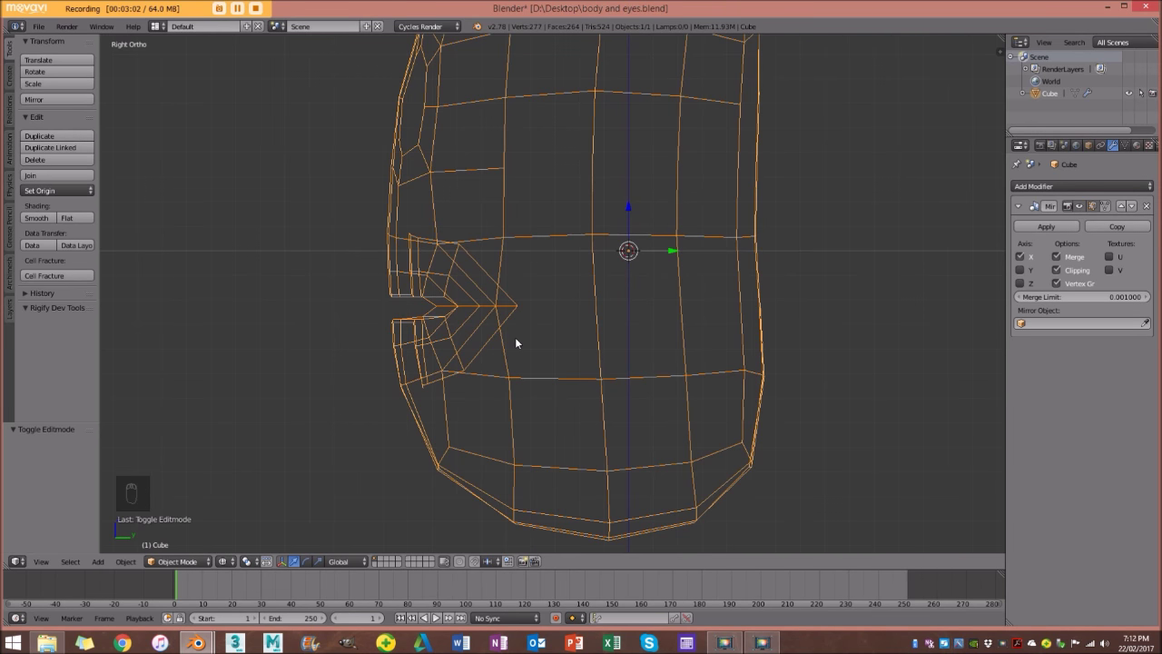
{"action": "key", "text": "alt+b"}
{"action": "left_click_drag", "start_coordinate": [308, 218], "coordinate": [814, 410]}
{"action": "key", "text": "z"}
{"action": "mouse_move", "coordinate": [636, 257]}
{"action": "middle_mouse_down"}
{"action": "mouse_move", "coordinate": [649, 304]}
{"action": "mouse_move", "coordinate": [608, 290]}
{"action": "mouse_move", "coordinate": [612, 320]}
{"action": "mouse_move", "coordinate": [665, 305]}
{"action": "mouse_move", "coordinate": [374, 336]}
{"action": "mouse_move", "coordinate": [648, 359]}
{"action": "mouse_move", "coordinate": [657, 301]}
{"action": "mouse_move", "coordinate": [540, 311]}
{"action": "mouse_move", "coordinate": [557, 317]}
{"action": "middle_mouse_up"}
{"action": "scroll", "coordinate": [563, 325], "scroll_direction": "up", "scroll_amount": 5}
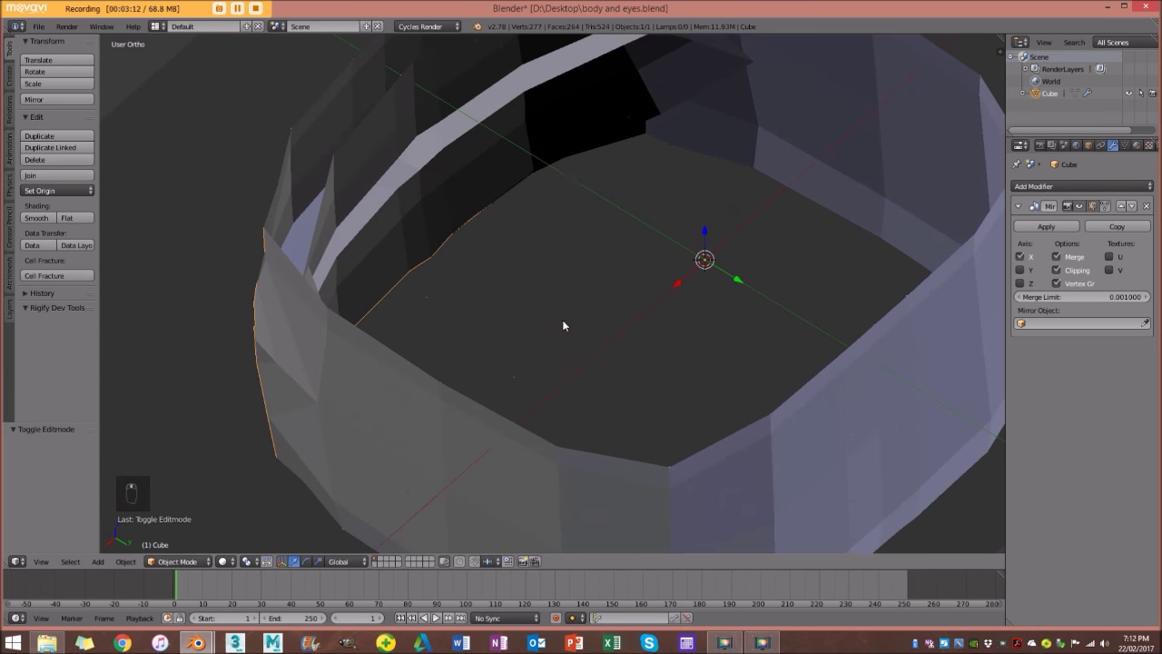
{"action": "scroll", "coordinate": [529, 198], "scroll_direction": "down", "scroll_amount": 4}
{"action": "scroll", "coordinate": [572, 273], "scroll_direction": "up", "scroll_amount": 5}
Extrude the free edge loop of the inner mouth strip backward into the body by about 0.3 along Y in top view.
{"action": "key", "text": "Tab"}
{"action": "mouse_move", "coordinate": [571, 273]}
{"action": "middle_mouse_down"}
{"action": "mouse_move", "coordinate": [503, 260]}
{"action": "mouse_move", "coordinate": [620, 275]}
{"action": "mouse_move", "coordinate": [529, 319]}
{"action": "mouse_move", "coordinate": [451, 394]}
{"action": "mouse_move", "coordinate": [551, 332]}
{"action": "mouse_move", "coordinate": [587, 379]}
{"action": "mouse_move", "coordinate": [555, 327]}
{"action": "mouse_move", "coordinate": [480, 394]}
{"action": "mouse_move", "coordinate": [529, 433]}
{"action": "mouse_move", "coordinate": [550, 376]}
{"action": "middle_mouse_up"}
{"action": "key", "text": "a"}
{"action": "key", "text": "a"}
{"action": "key", "text": "z"}
{"action": "right_click", "coordinate": [590, 351], "text": "alt"}
{"action": "key", "text": "z"}
{"action": "key", "text": "KP_7"}
{"action": "scroll", "coordinate": [566, 381], "scroll_direction": "up", "scroll_amount": 2}
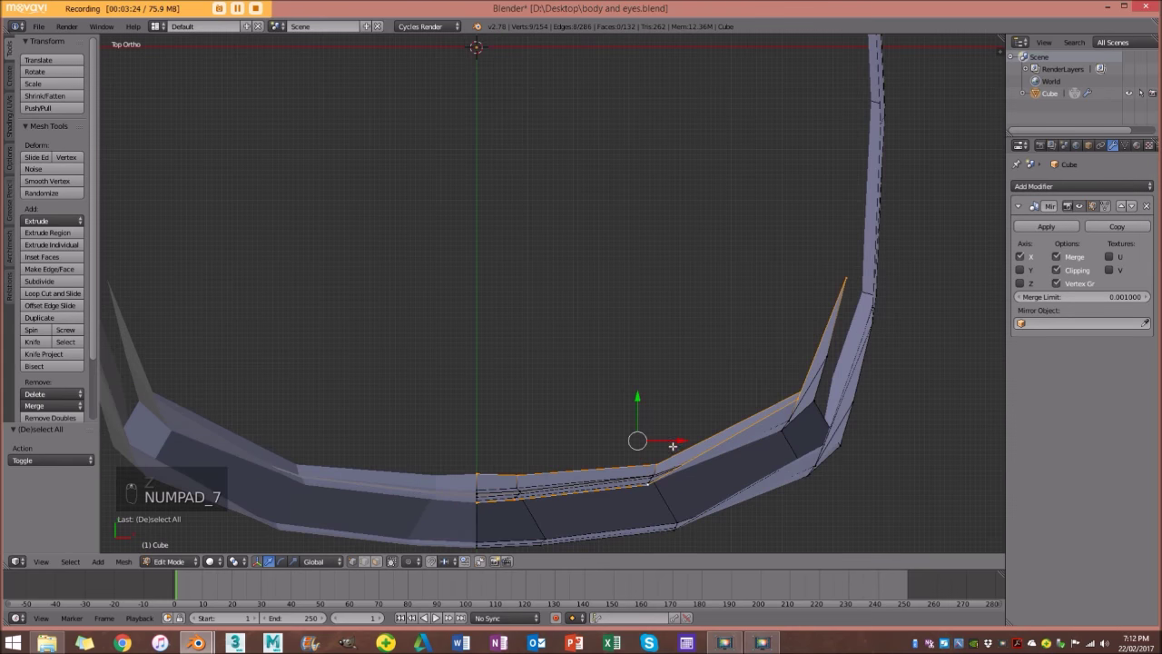
{"action": "key", "text": "e"}
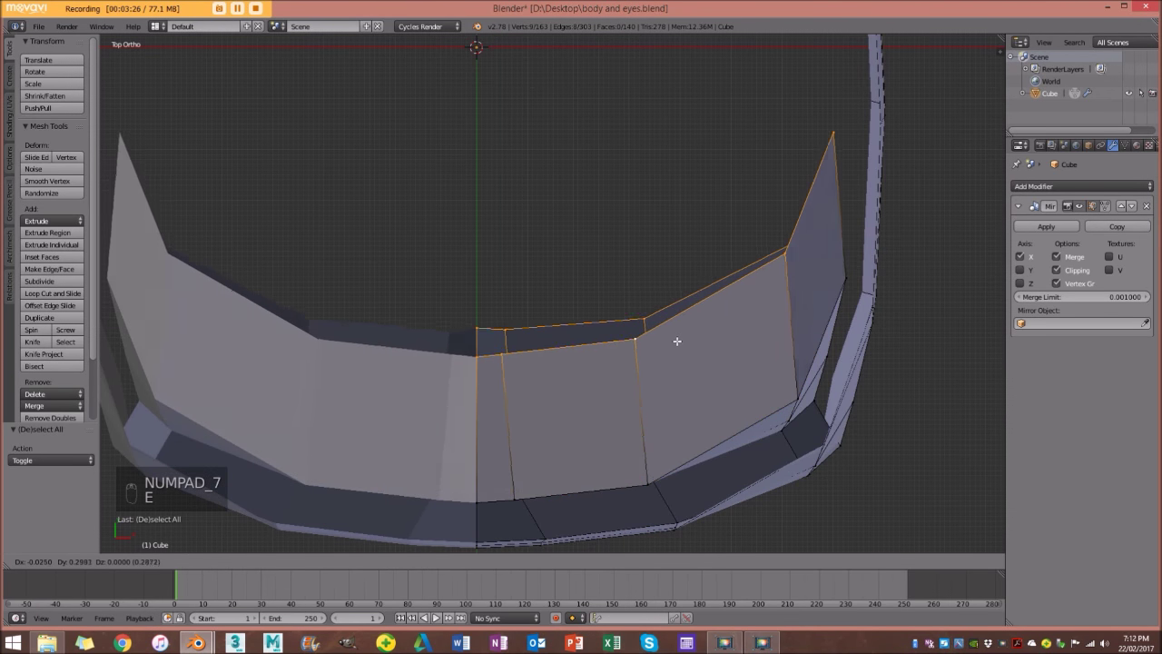
{"action": "left_click", "coordinate": [681, 334]}
{"action": "scroll", "coordinate": [705, 318], "scroll_direction": "down", "scroll_amount": 2}
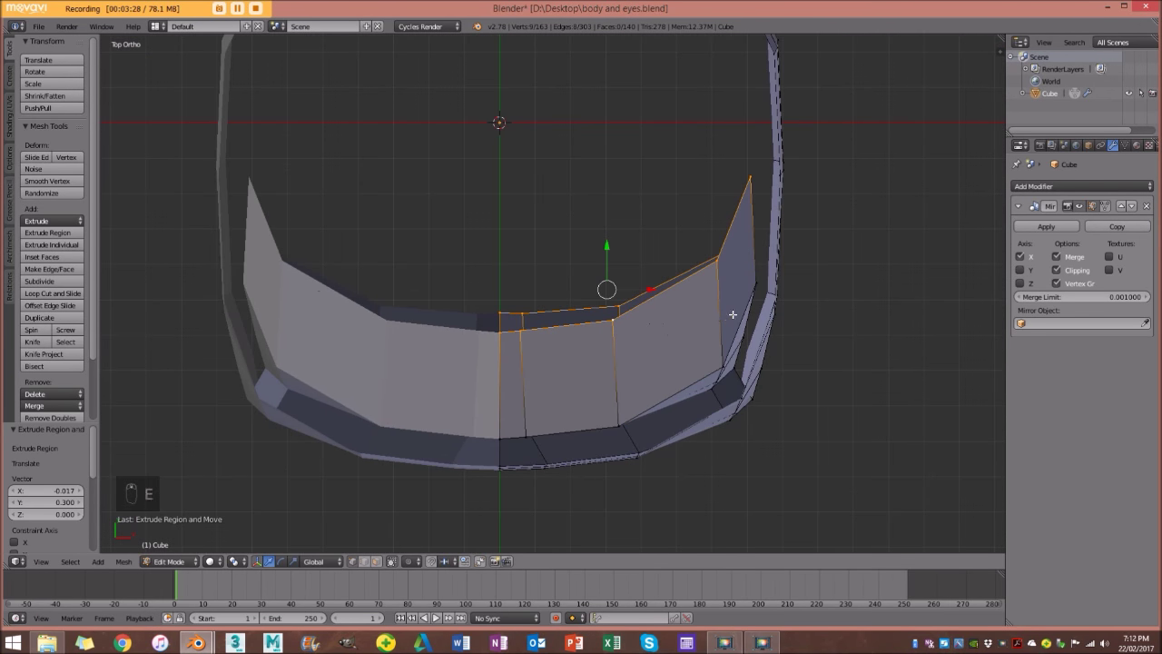
Extrude the inner mouth strip's free edge loop farther back into the body by about 0.175 along Y.
{"action": "key", "text": "e"}
{"action": "left_click", "coordinate": [728, 237]}
{"action": "scroll", "coordinate": [716, 260], "scroll_direction": "down", "scroll_amount": 3}
{"action": "scroll", "coordinate": [714, 257], "scroll_direction": "up", "scroll_amount": 3}
{"action": "middle_click_drag", "start_coordinate": [711, 255], "coordinate": [427, 272]}
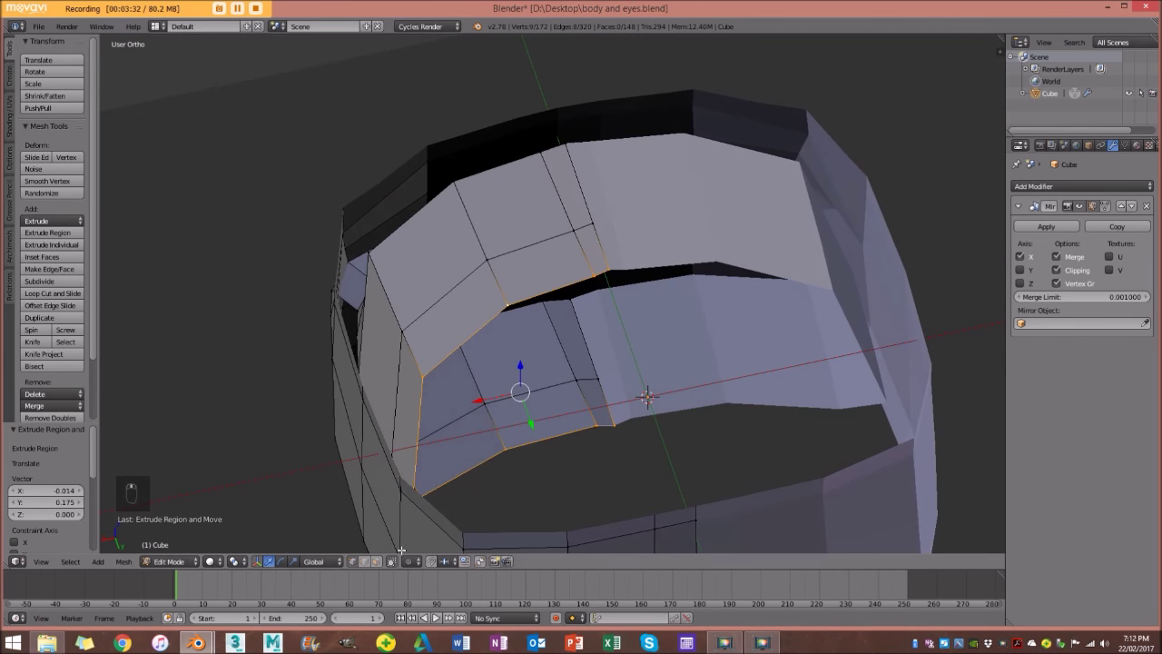
Fill the two faces nearest the centre line between the upper and lower back edges of the mouth cavity.
{"action": "right_click", "coordinate": [568, 435]}
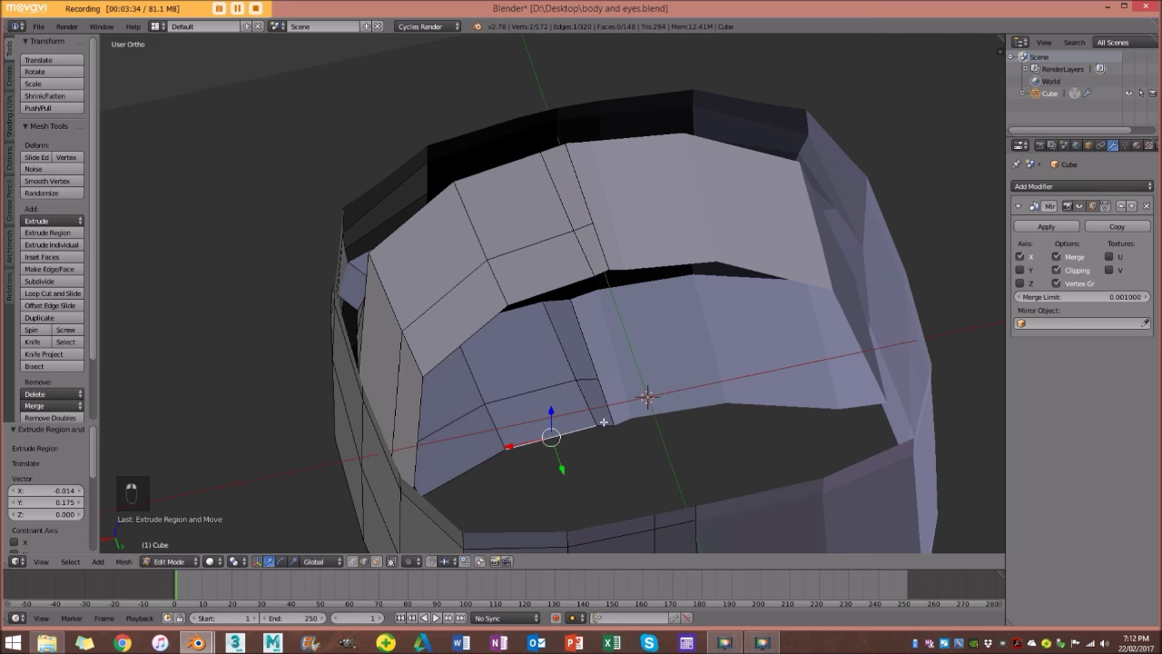
{"action": "middle_click_drag", "start_coordinate": [647, 396], "coordinate": [606, 344]}
{"action": "right_click", "coordinate": [603, 255], "text": "shift"}
{"action": "key", "text": "f"}
{"action": "key", "text": "a"}
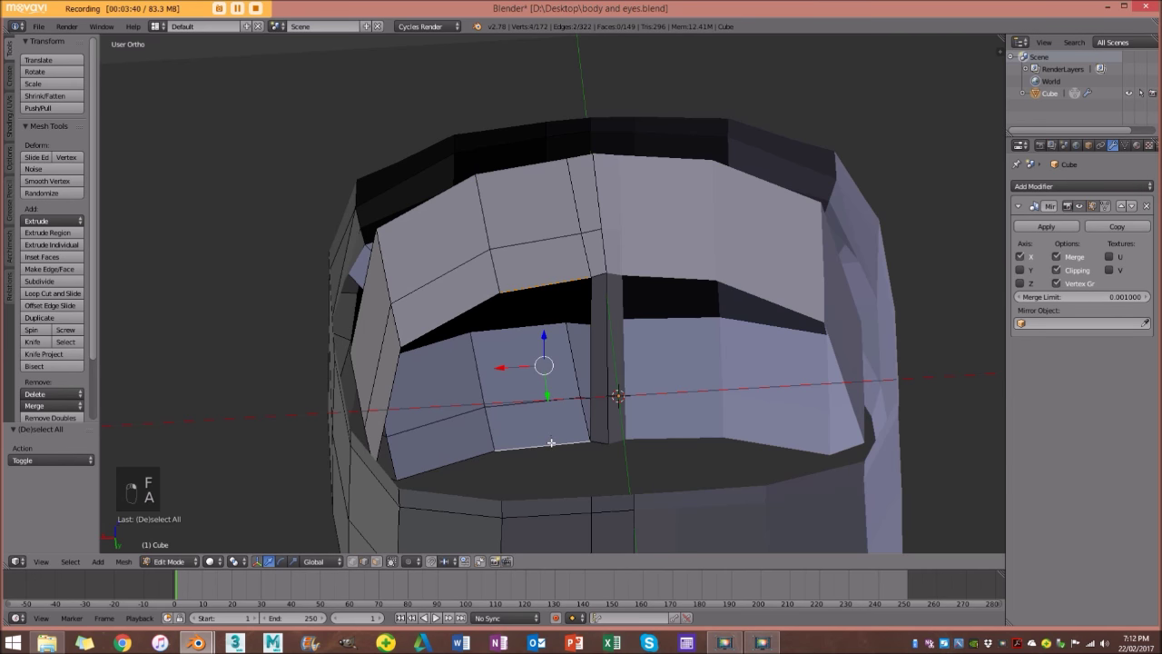
{"action": "key", "text": "f"}
{"action": "key", "text": "a"}
Continue filling the mouth cavity's back wall with two more faces out to its side corner.
{"action": "middle_click_drag", "start_coordinate": [551, 442], "coordinate": [458, 435]}
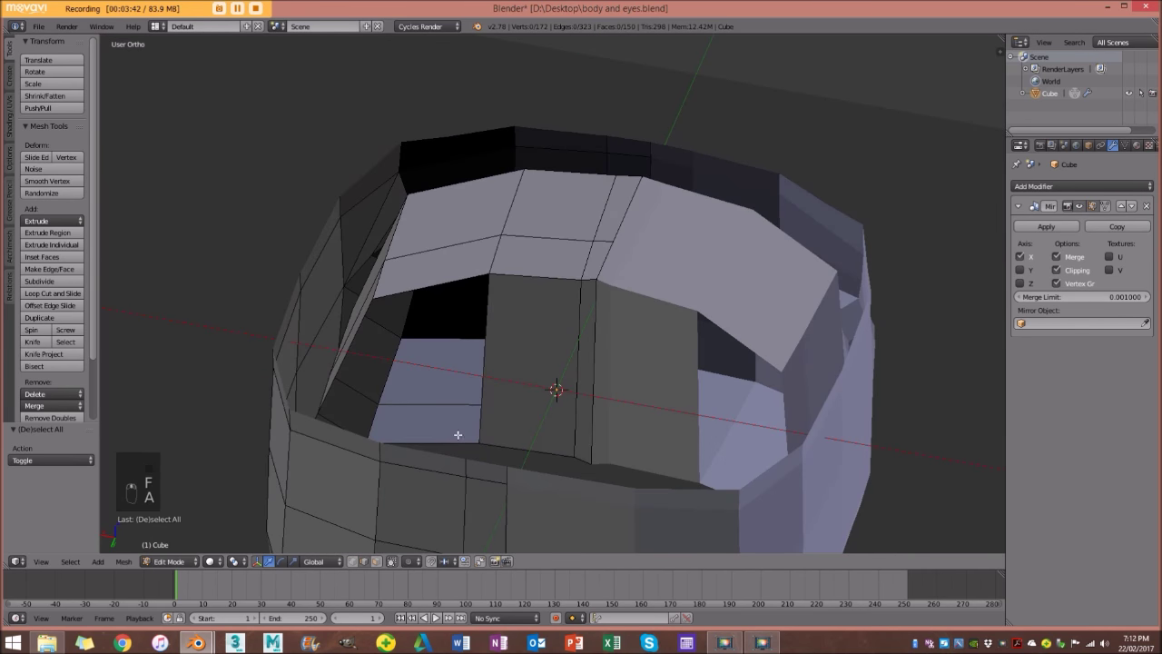
{"action": "key", "text": "f"}
{"action": "key", "text": "a"}
{"action": "middle_click_drag", "start_coordinate": [434, 285], "coordinate": [549, 407]}
{"action": "right_click", "coordinate": [493, 408]}
{"action": "key", "text": "f"}
{"action": "key", "text": "a"}
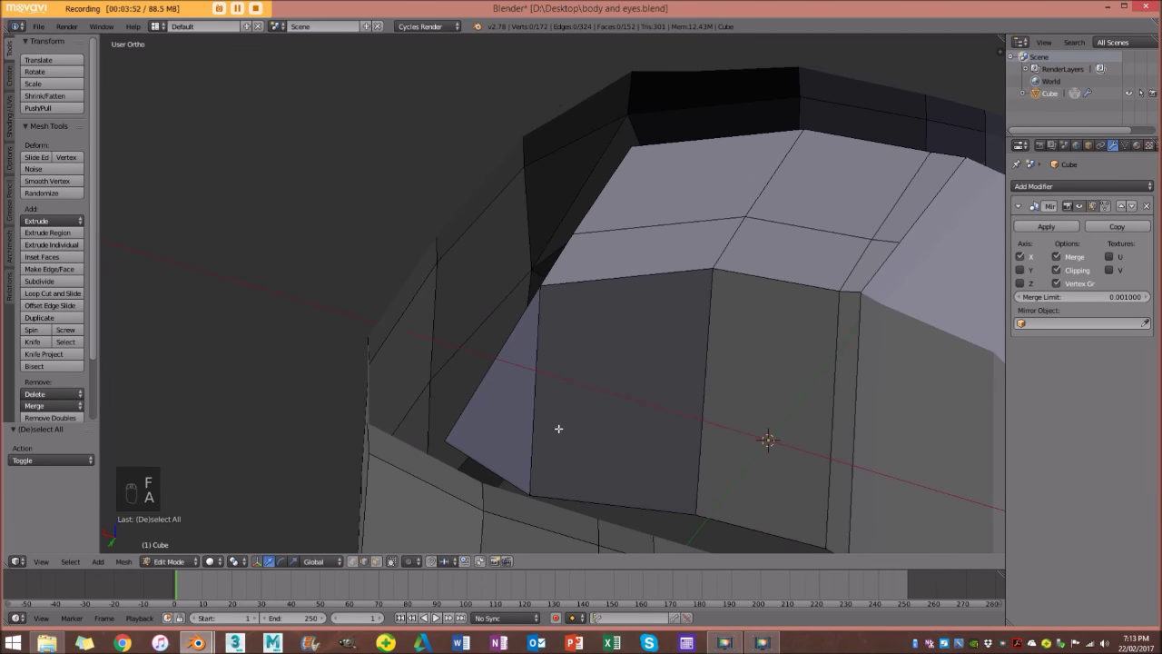
Add one horizontal loop cut across the mouth cavity's back wall and move the cut's outer end vertex.
{"action": "key", "text": "ctrl+r"}
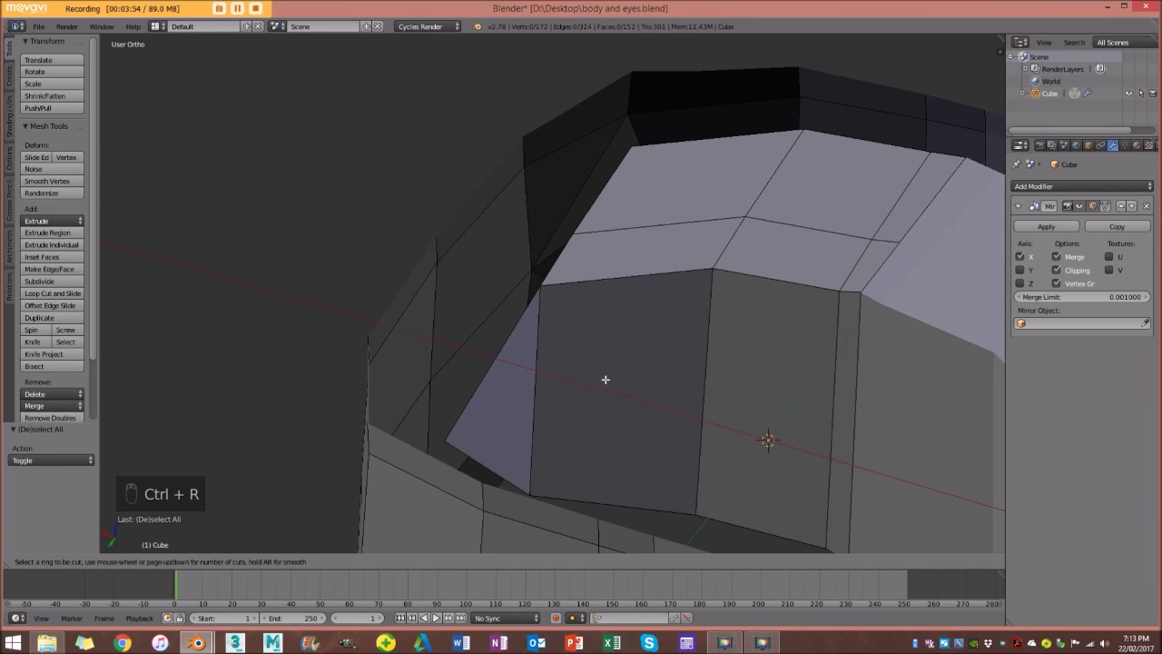
{"action": "left_click", "coordinate": [699, 385]}
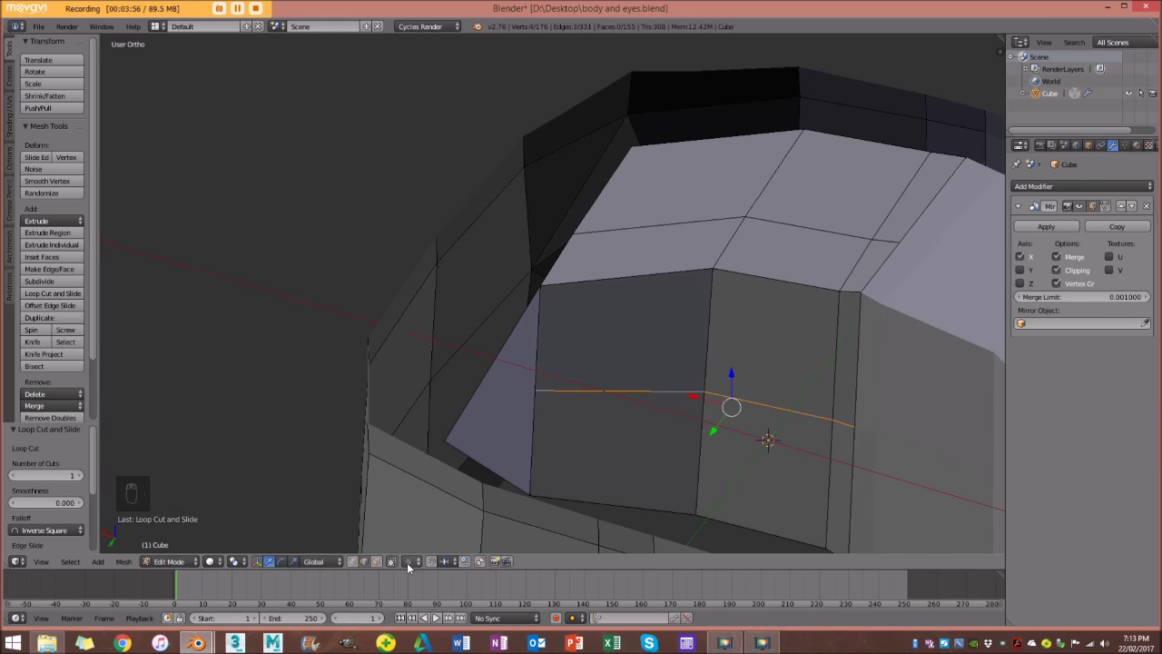
{"action": "right_click", "coordinate": [533, 394]}
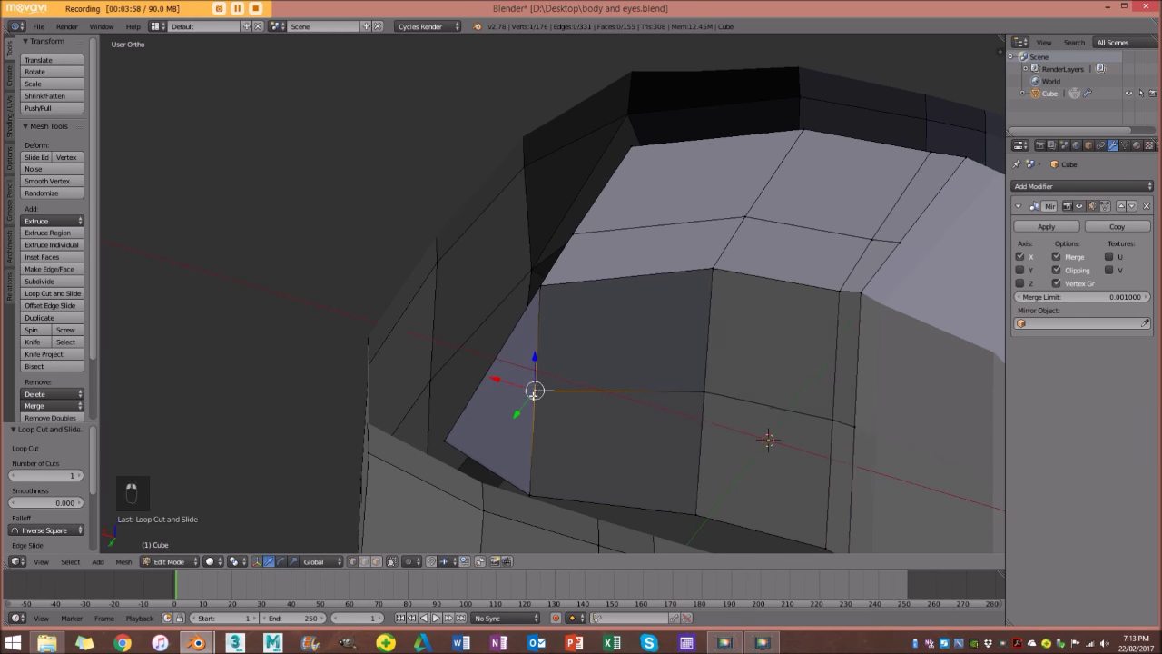
{"action": "key", "text": "g"}
{"action": "left_click", "coordinate": [583, 404]}
{"action": "middle_click_drag", "start_coordinate": [583, 404], "coordinate": [612, 431]}
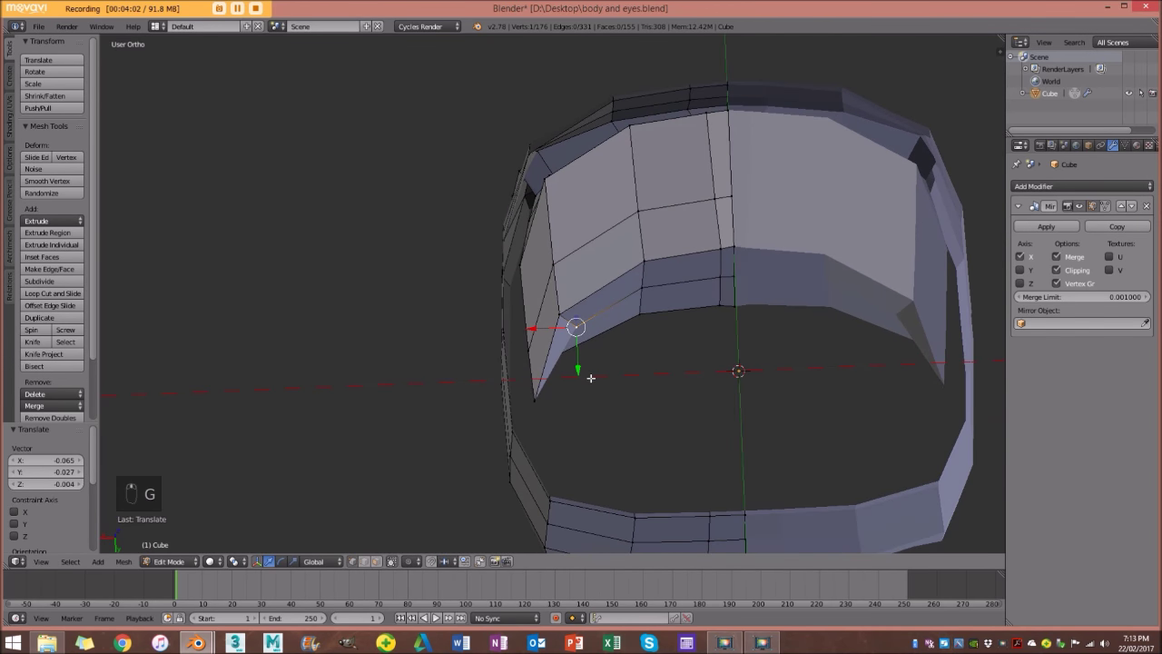
Reposition the loop cut's end vertex and the cavity's outermost corner vertex to shape the back corner of the mouth.
{"action": "key", "text": "g"}
{"action": "left_click", "coordinate": [601, 394]}
{"action": "key", "text": "g"}
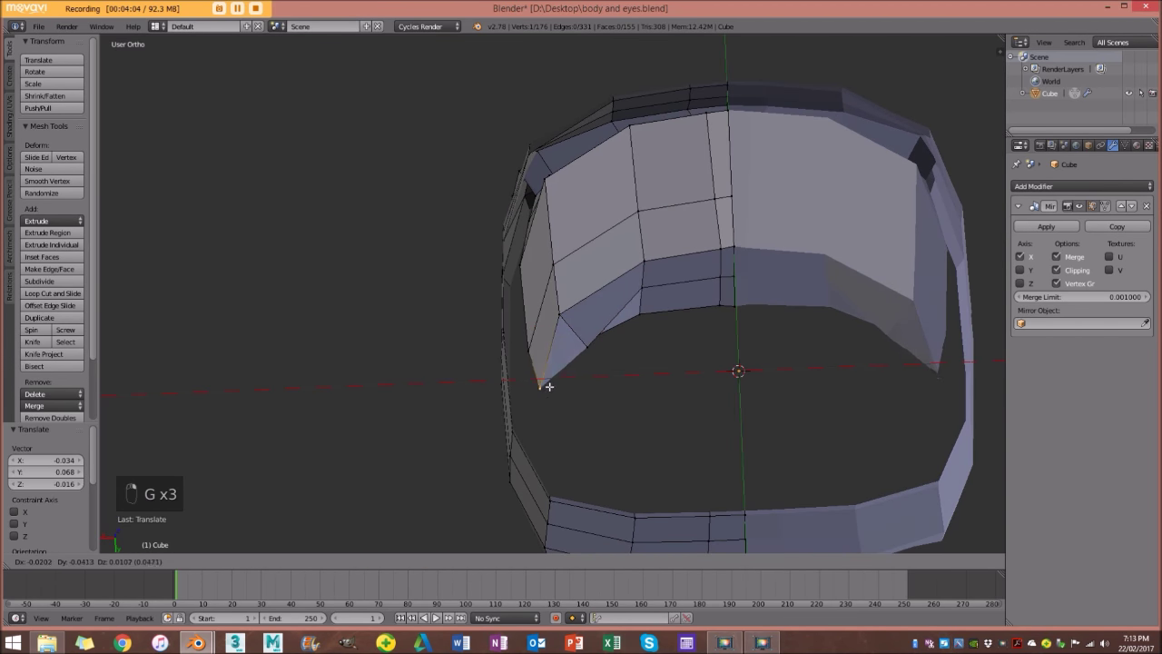
{"action": "left_click", "coordinate": [552, 372]}
{"action": "middle_click_drag", "start_coordinate": [553, 372], "coordinate": [591, 375]}
Move further vertices along the back wall's loop cut to round out the mouth cavity.
{"action": "right_click", "coordinate": [601, 384]}
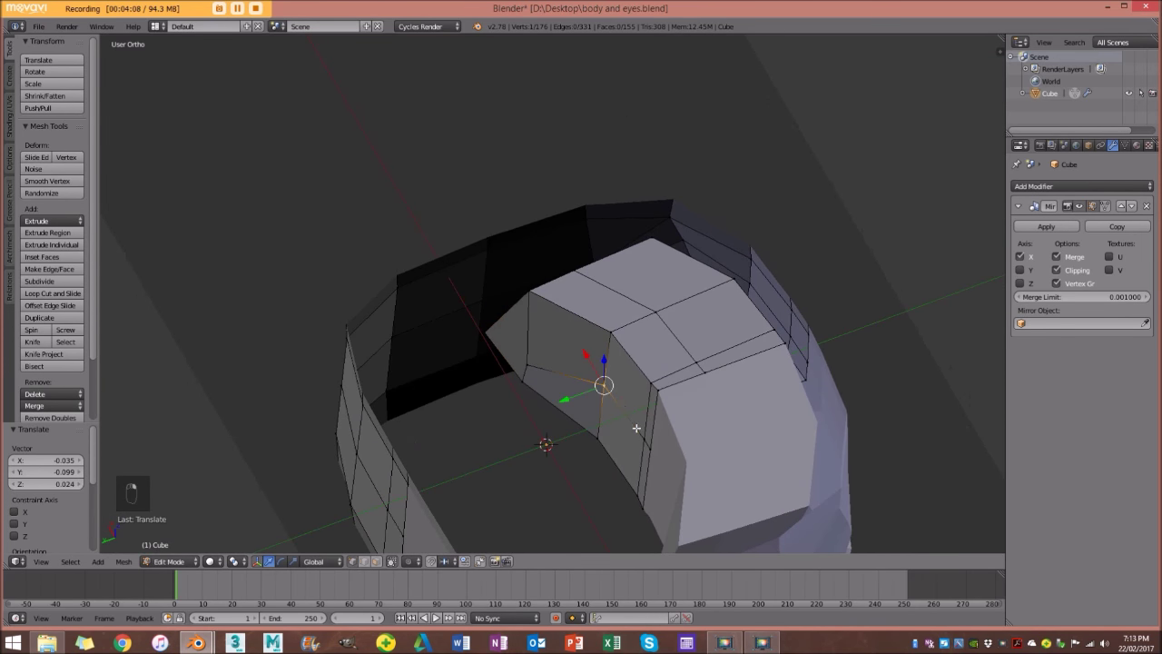
{"action": "left_click_drag", "start_coordinate": [621, 429], "coordinate": [543, 454]}
{"action": "middle_click_drag", "start_coordinate": [549, 455], "coordinate": [758, 321]}
{"action": "scroll", "coordinate": [497, 310], "scroll_direction": "up", "scroll_amount": 2}
{"action": "key", "text": "g"}
{"action": "left_click", "coordinate": [484, 328]}
{"action": "key", "text": "g"}
{"action": "left_click", "coordinate": [492, 284]}
Return to Object Mode, clear the view clipping, and inspect the whole body and its mouth opening from several angles.
{"action": "scroll", "coordinate": [534, 338], "scroll_direction": "down", "scroll_amount": 5}
{"action": "key", "text": "Tab"}
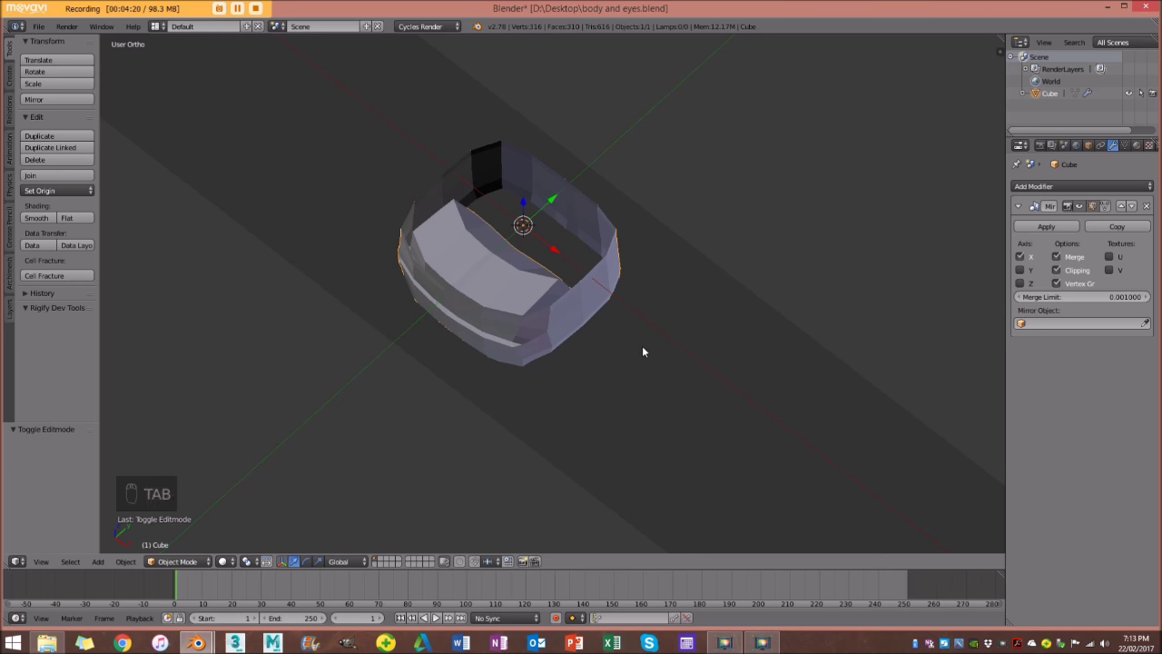
{"action": "key", "text": "alt+b"}
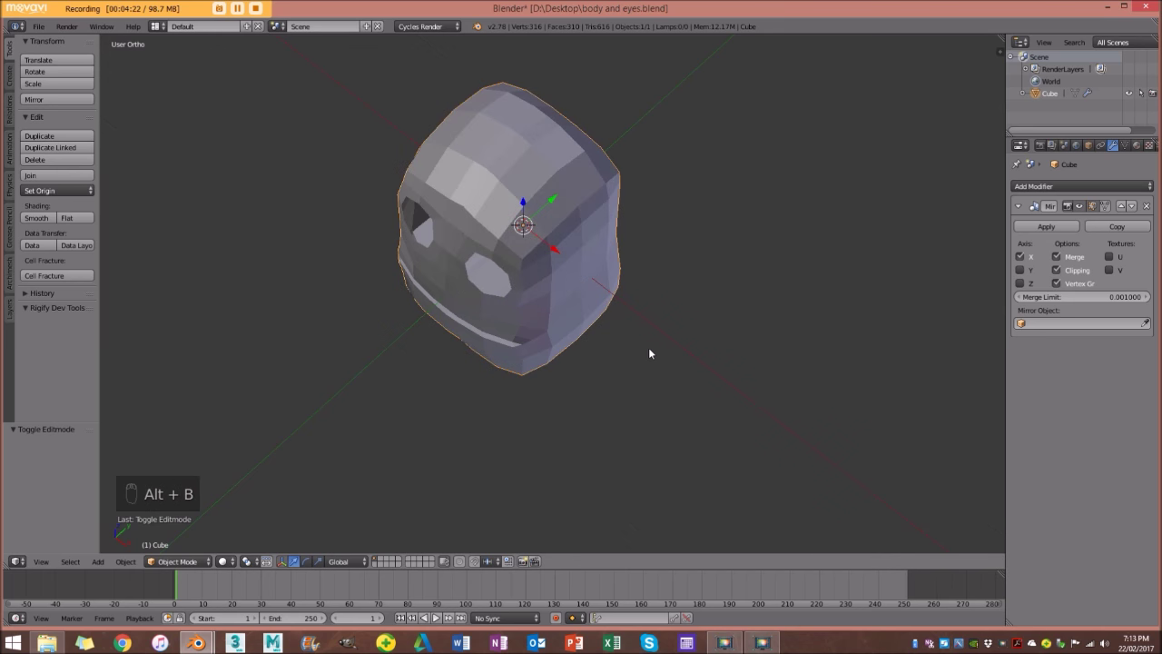
{"action": "key", "text": "a"}
{"action": "middle_click_drag", "start_coordinate": [612, 378], "coordinate": [605, 282]}
{"action": "middle_click_drag", "start_coordinate": [450, 271], "coordinate": [520, 253]}
{"action": "scroll", "coordinate": [520, 253], "scroll_direction": "up", "scroll_amount": 3}
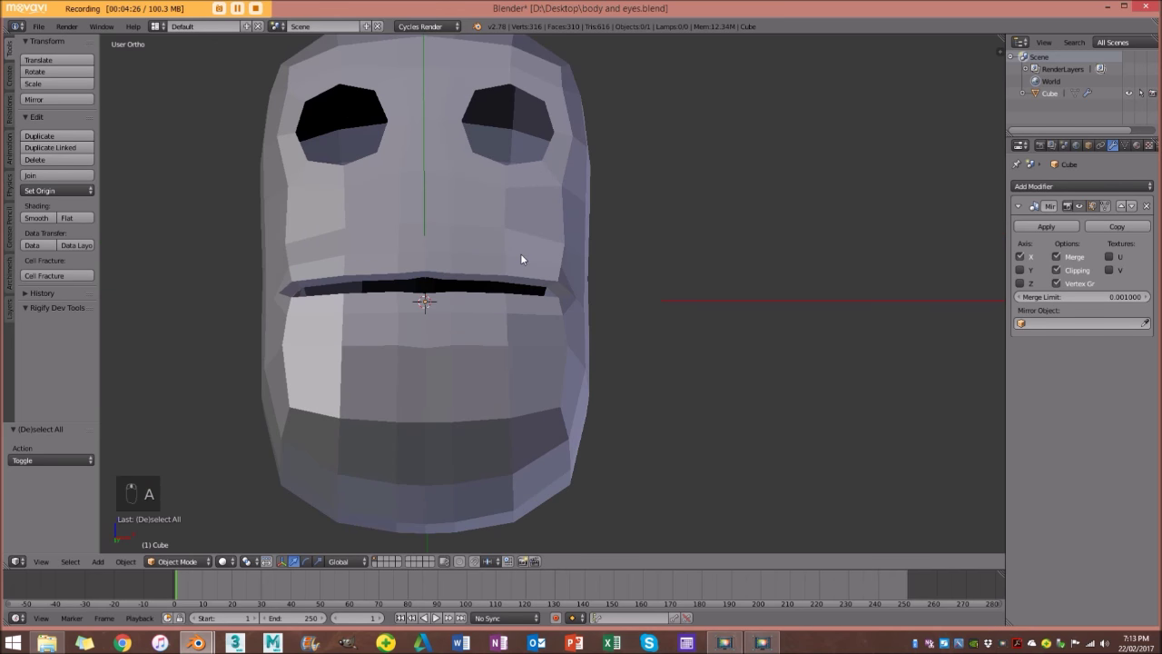
{"action": "middle_click_drag", "start_coordinate": [408, 193], "coordinate": [522, 233]}
{"action": "scroll", "coordinate": [454, 264], "scroll_direction": "up", "scroll_amount": 3}
{"action": "scroll", "coordinate": [415, 270], "scroll_direction": "down", "scroll_amount": 4}
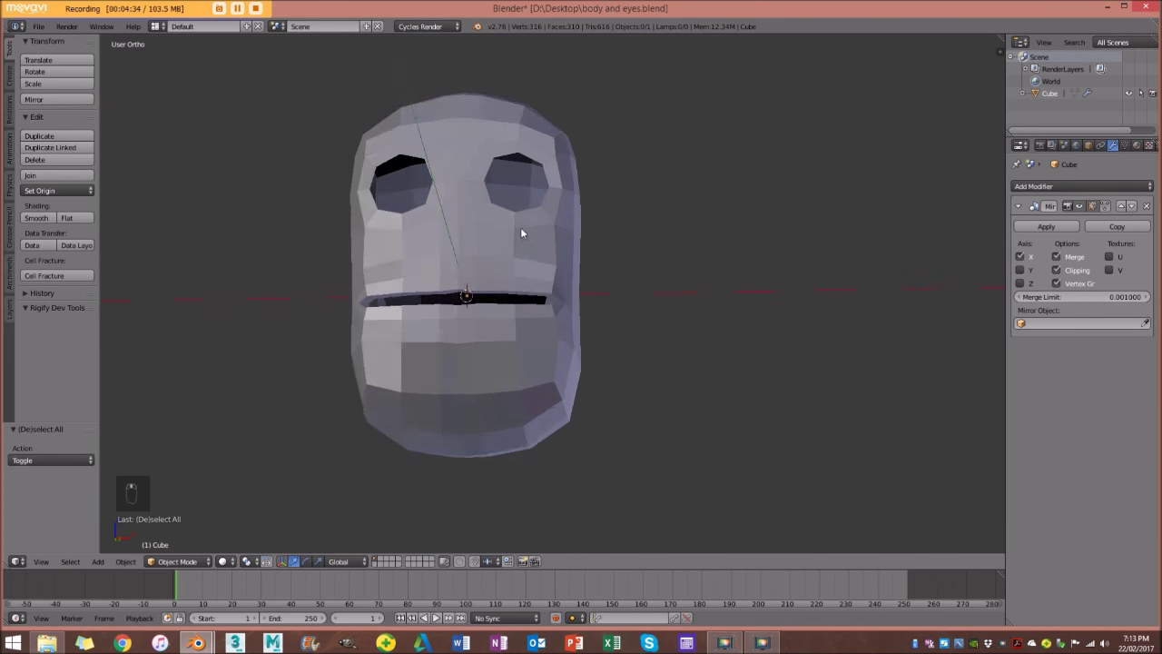
{"action": "scroll", "coordinate": [523, 233], "scroll_direction": "up", "scroll_amount": 3}
{"action": "middle_click_drag", "start_coordinate": [547, 287], "coordinate": [459, 166]}
{"action": "scroll", "coordinate": [458, 166], "scroll_direction": "down", "scroll_amount": 3}
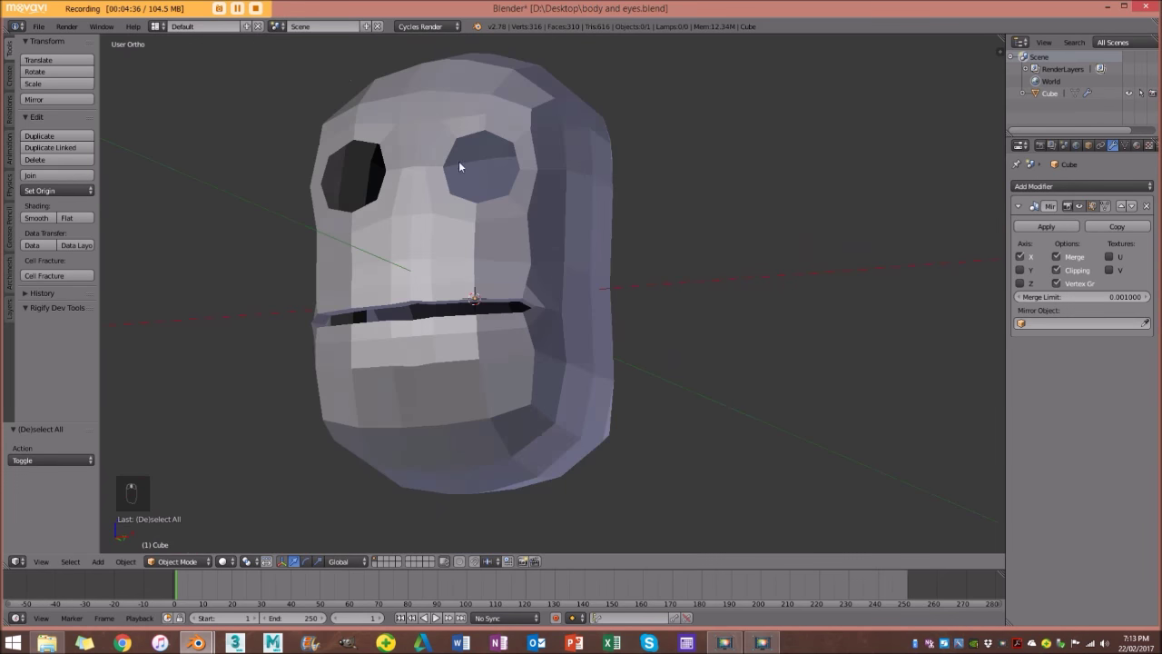
In Edit Mode, extrude the edge loop around the eye hole in front view and scale the new loop inward.
{"action": "scroll", "coordinate": [539, 190], "scroll_direction": "up", "scroll_amount": 2}
{"action": "key", "text": "Tab"}
{"action": "middle_click_drag", "start_coordinate": [536, 184], "coordinate": [535, 203]}
{"action": "scroll", "coordinate": [530, 233], "scroll_direction": "down", "scroll_amount": 2}
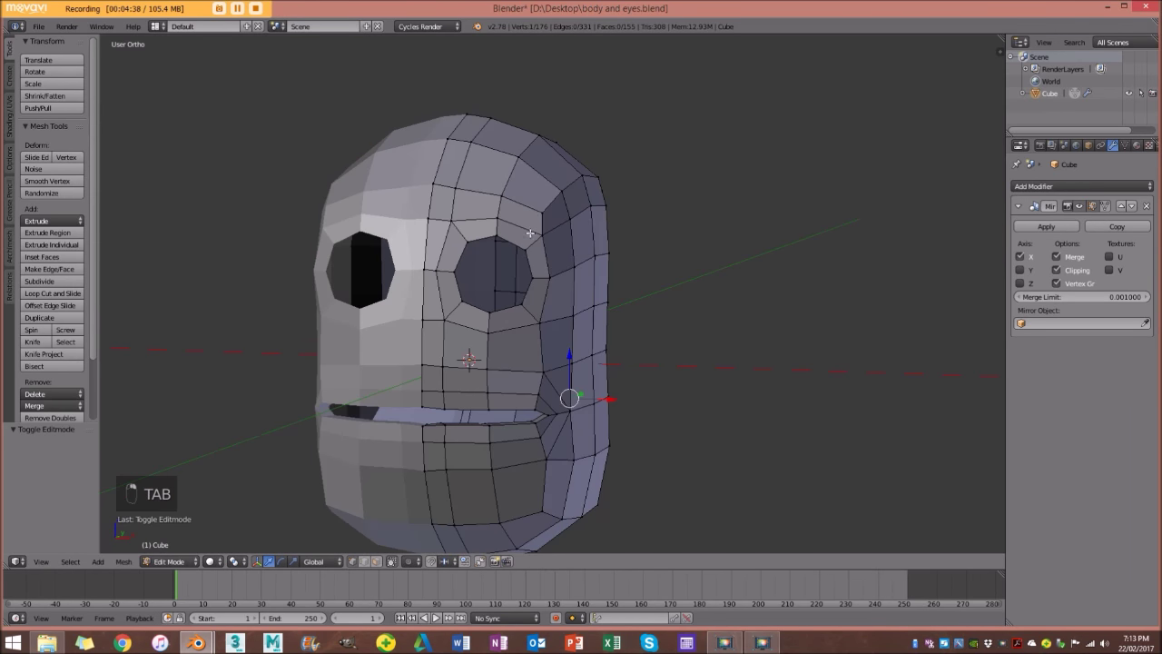
{"action": "scroll", "coordinate": [530, 233], "scroll_direction": "up", "scroll_amount": 3}
{"action": "key", "text": "a"}
{"action": "key", "text": "a"}
{"action": "key", "text": "a"}
{"action": "key", "text": "a"}
{"action": "key", "text": "a"}
{"action": "right_click", "coordinate": [485, 197], "text": "alt"}
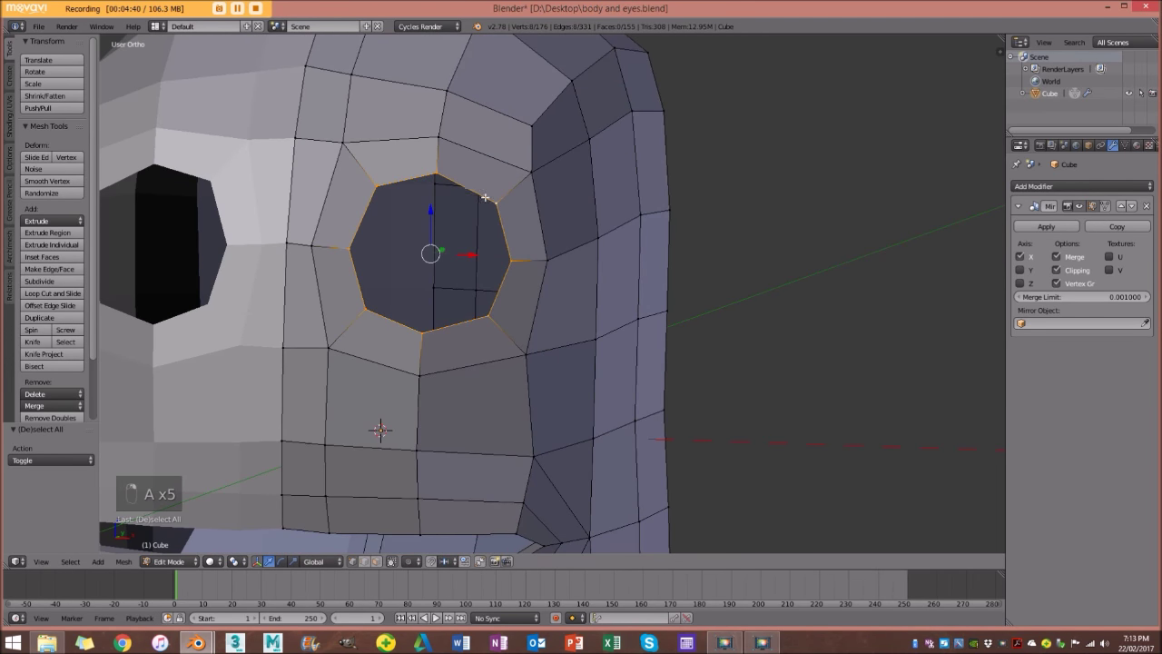
{"action": "scroll", "coordinate": [500, 213], "scroll_direction": "down", "scroll_amount": 2}
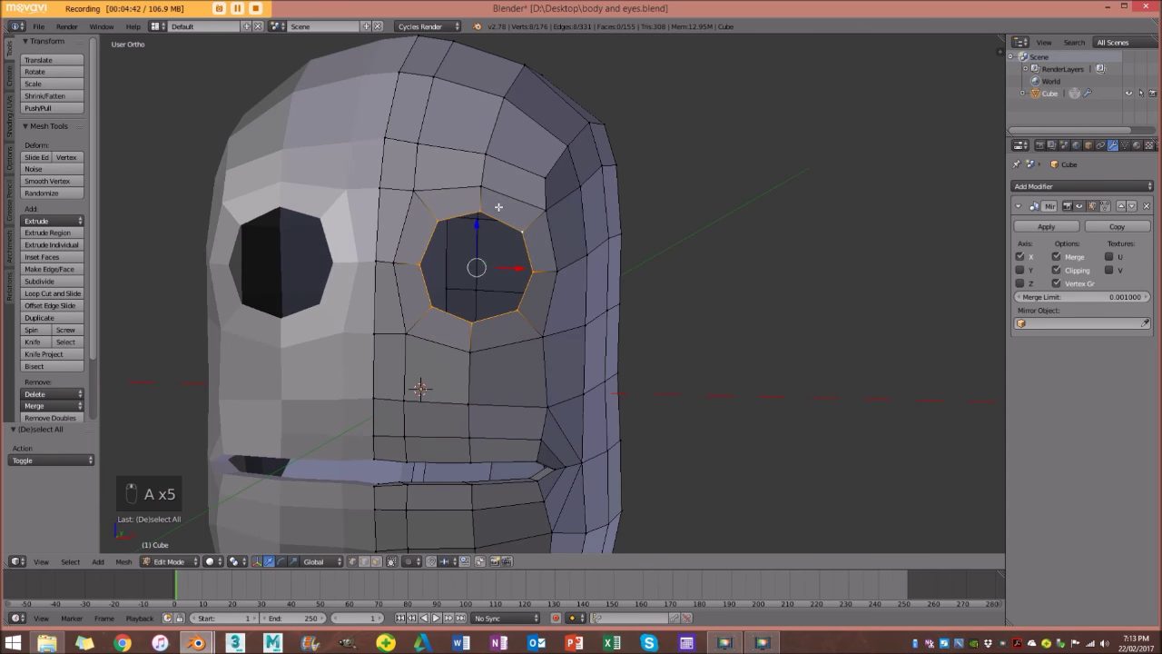
{"action": "key", "text": "KP_1"}
{"action": "scroll", "coordinate": [499, 208], "scroll_direction": "up", "scroll_amount": 4}
{"action": "middle_click_drag", "start_coordinate": [520, 183], "coordinate": [573, 252], "text": "shift"}
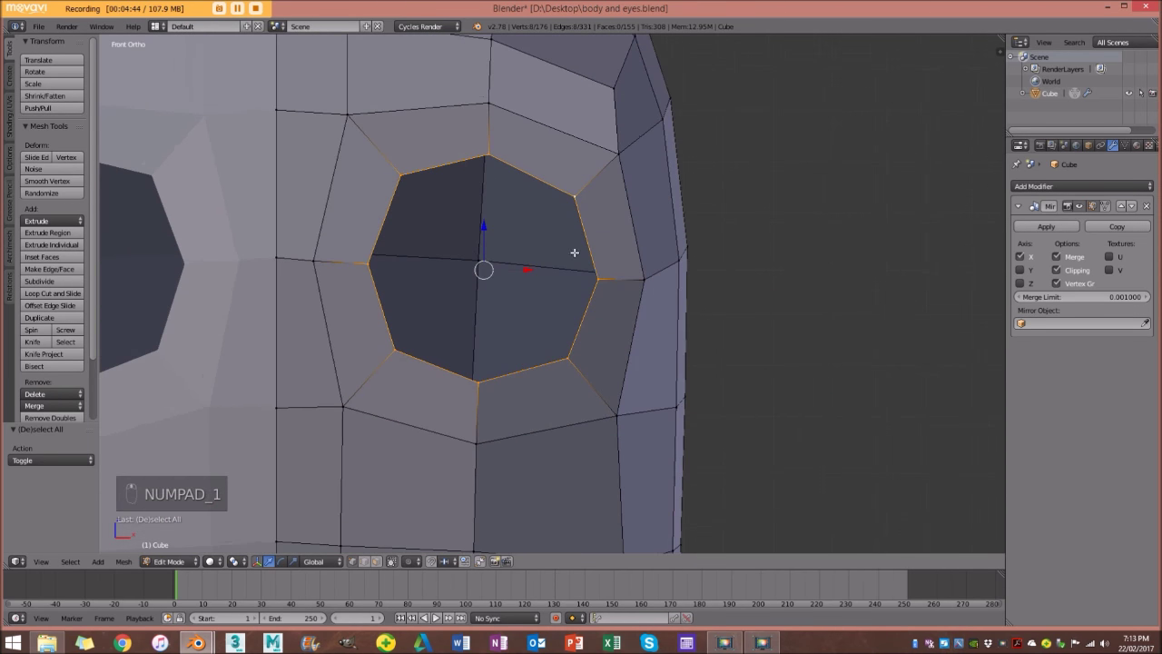
{"action": "key", "text": "e"}
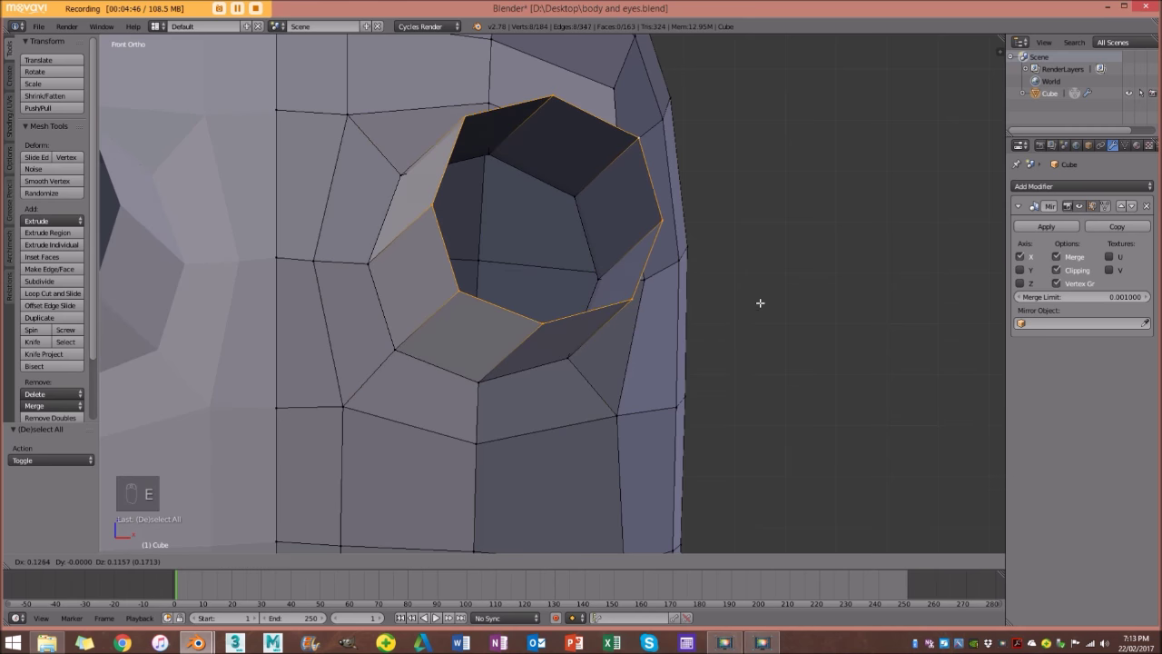
{"action": "right_click", "coordinate": [767, 297]}
{"action": "key", "text": "s"}
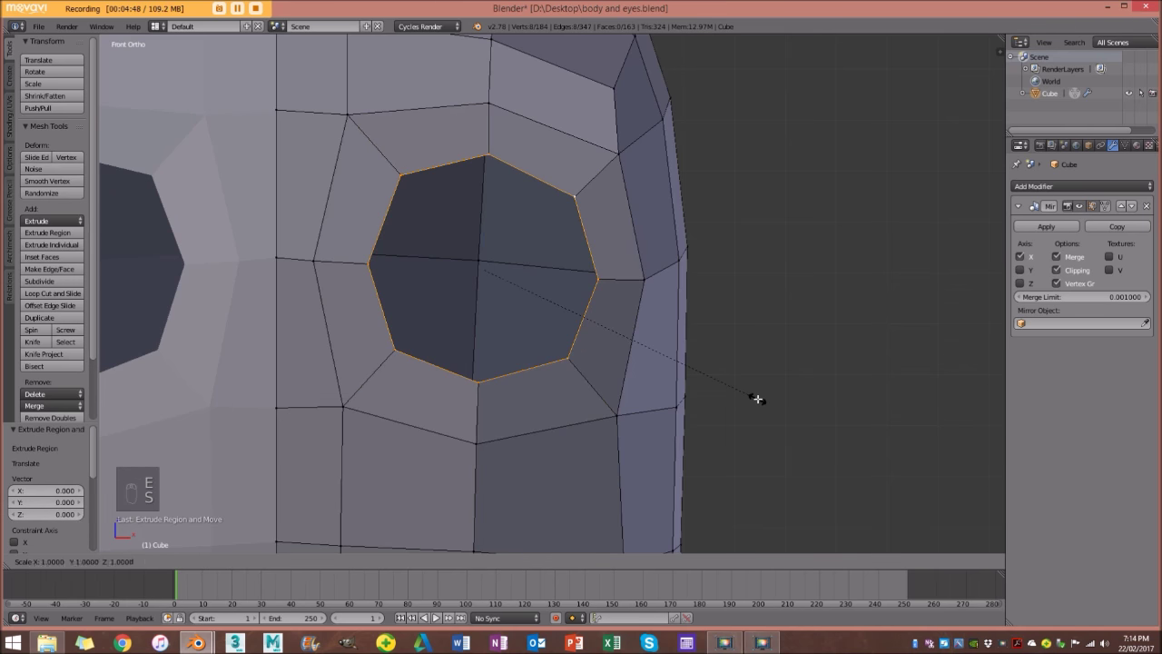
{"action": "left_click", "coordinate": [615, 327]}
Flatten the new eye loop along Z into a narrow horizontal slit and adjust its overall scale.
{"action": "key", "text": "s"}
{"action": "key", "text": "z"}
{"action": "left_click", "coordinate": [488, 273]}
{"action": "key", "text": "s"}
{"action": "left_click", "coordinate": [516, 327]}
Shift the flattened eyelid loop along Y, and return to Object Mode with everything deselected.
{"action": "middle_click_drag", "start_coordinate": [490, 265], "coordinate": [390, 296]}
{"action": "left_click_drag", "start_coordinate": [338, 281], "coordinate": [310, 284]}
{"action": "middle_click_drag", "start_coordinate": [334, 288], "coordinate": [515, 282]}
{"action": "key", "text": "Tab"}
{"action": "scroll", "coordinate": [427, 282], "scroll_direction": "down", "scroll_amount": 6}
{"action": "key", "text": "a"}
{"action": "key", "text": "a"}
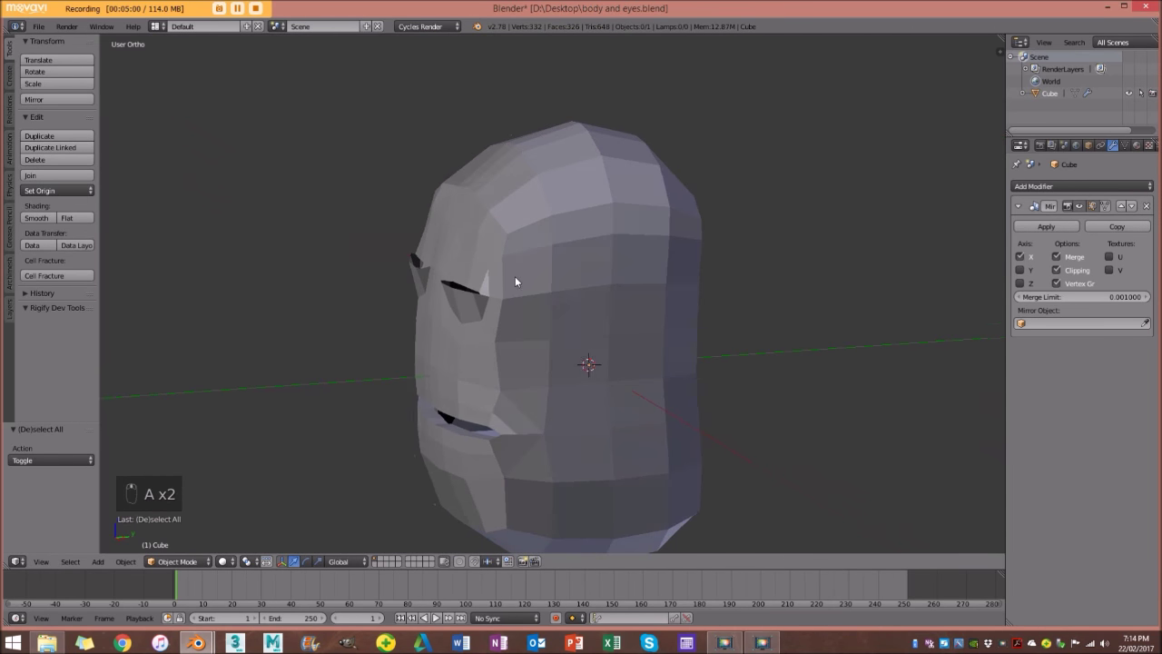
Add a UV sphere in front view and move it beside the head by about 1.69 along X and 0.93 along Z.
{"action": "key", "text": "KP_1"}
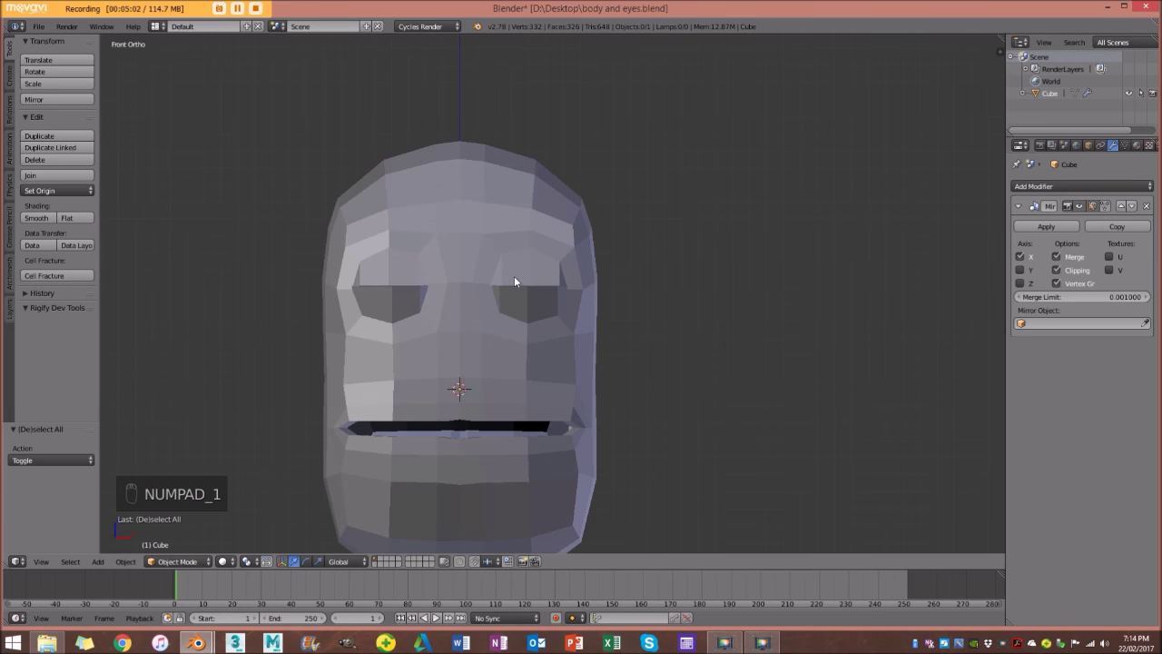
{"action": "left_click", "coordinate": [98, 562]}
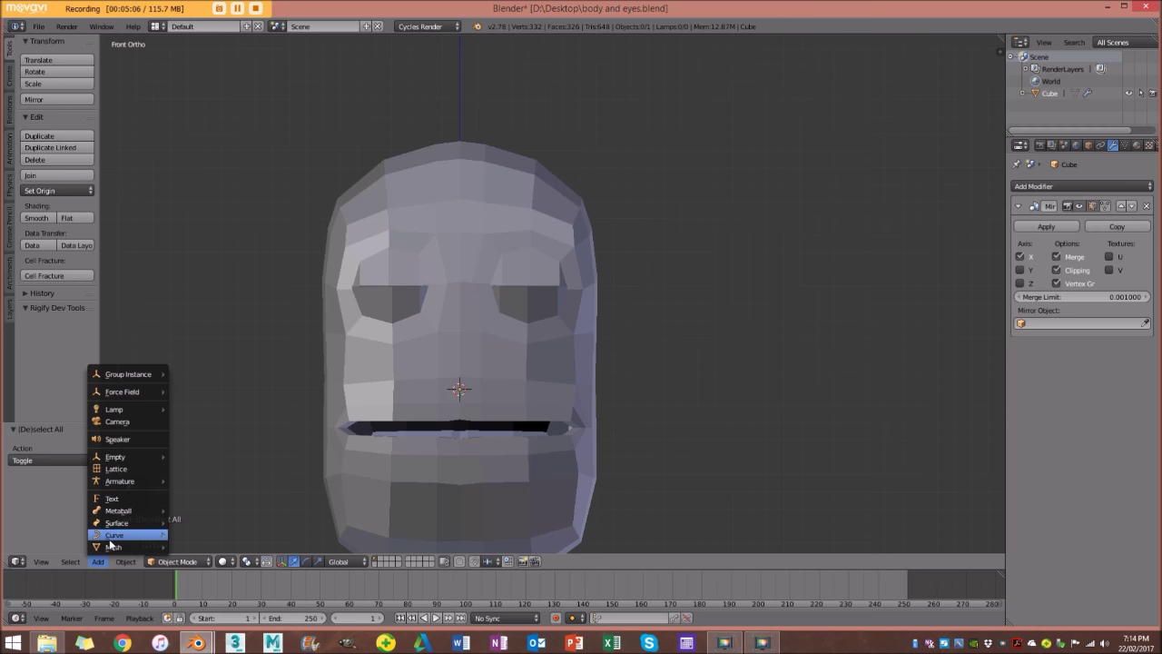
{"action": "mouse_move", "coordinate": [114, 548]}
{"action": "left_click", "coordinate": [225, 308]}
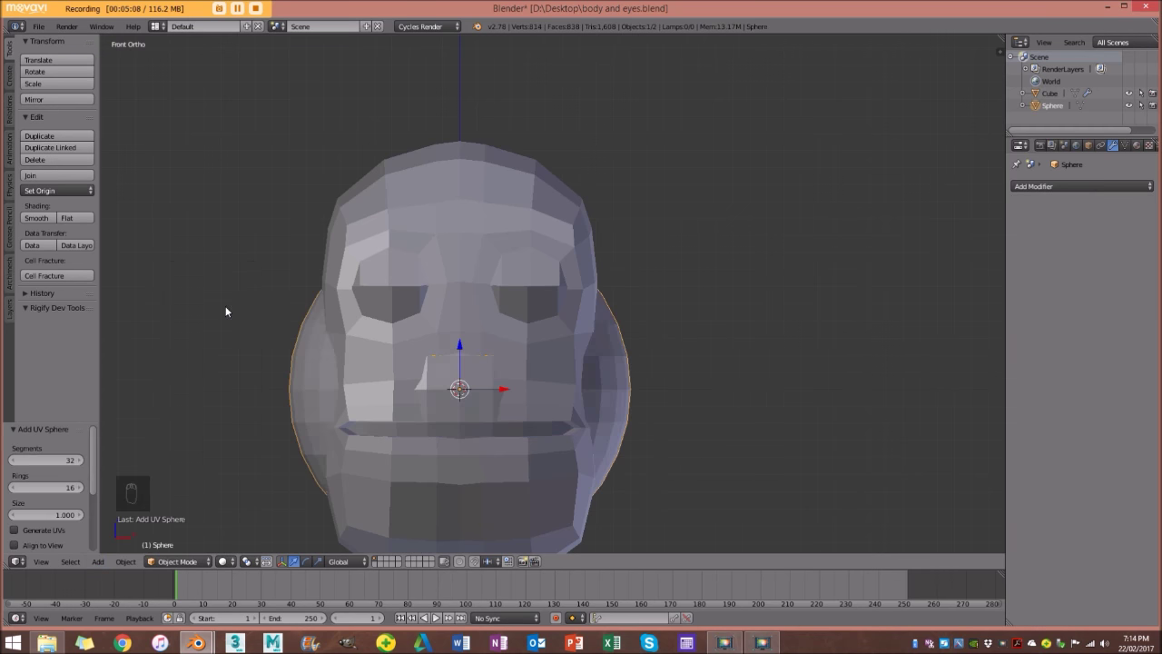
{"action": "key", "text": "g"}
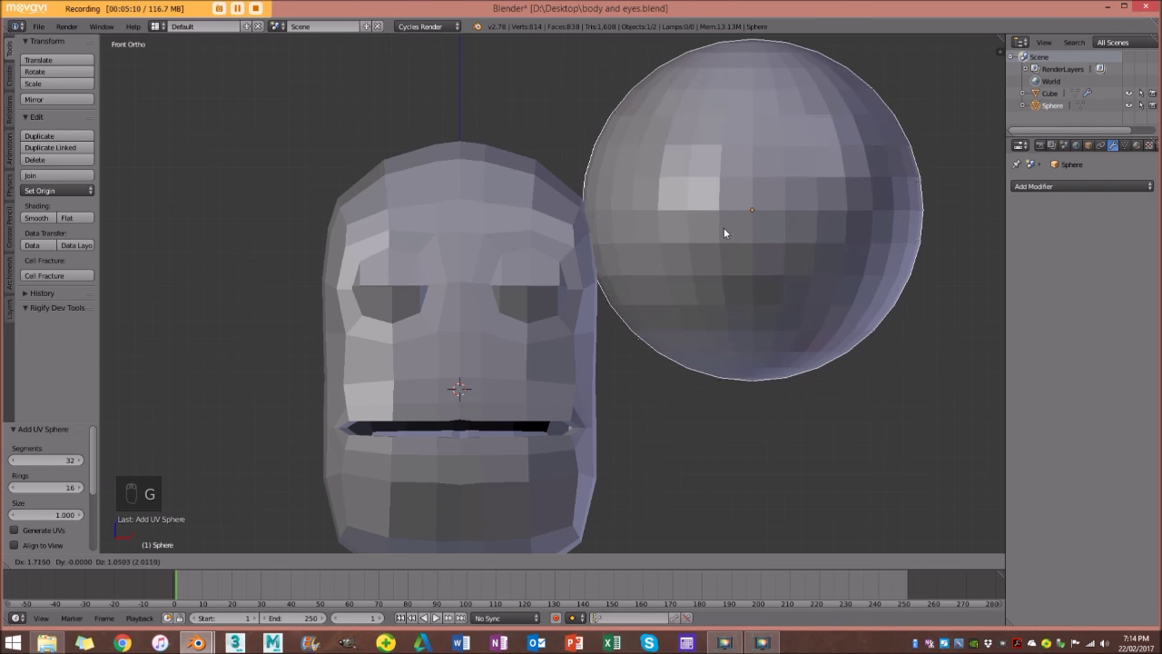
{"action": "left_click", "coordinate": [719, 248]}
Rotate the sphere 90° about the X axis and scale it down to about 0.215.
{"action": "type", "text": "rx"}
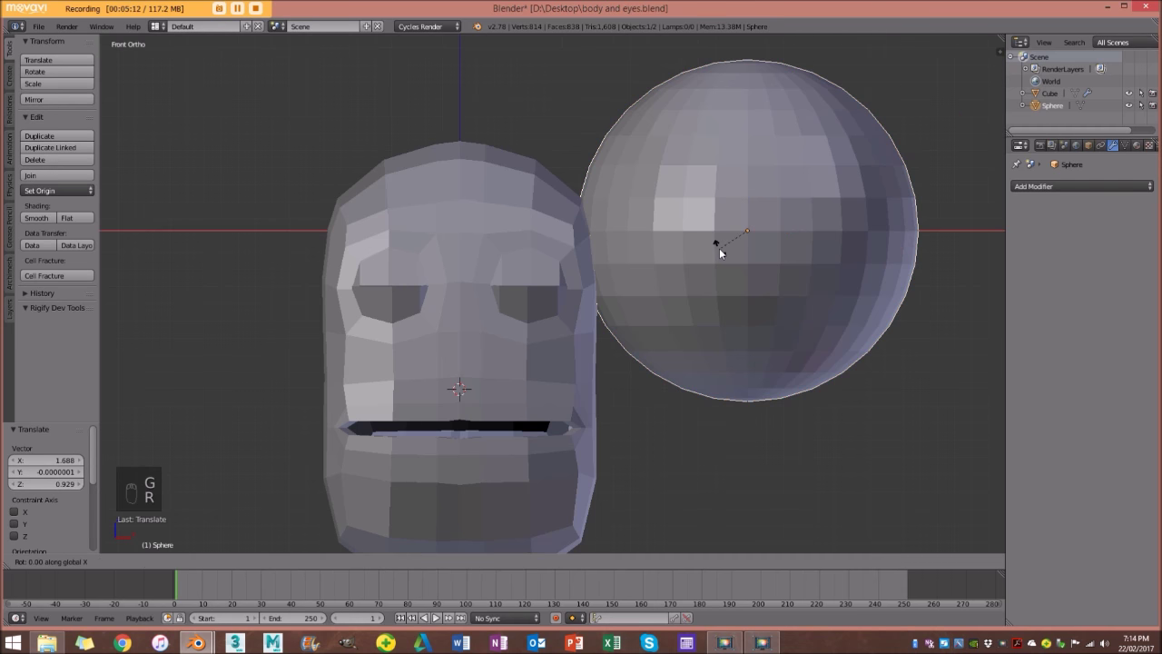
{"action": "type", "text": "90"}
{"action": "key", "text": "Return"}
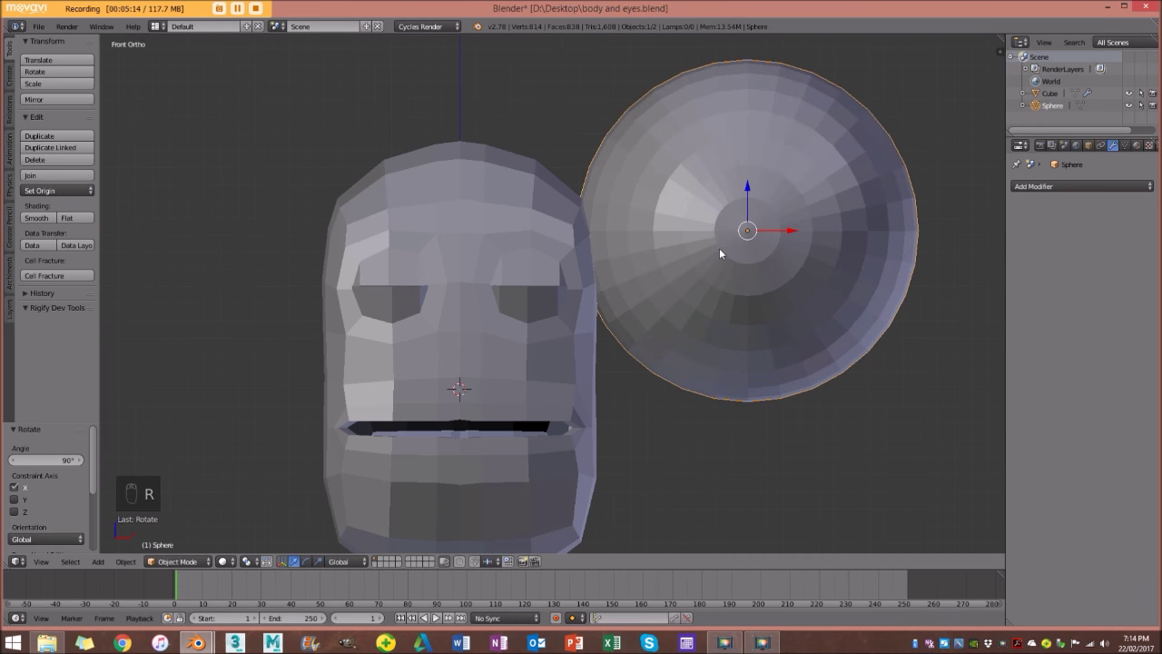
{"action": "key", "text": "s"}
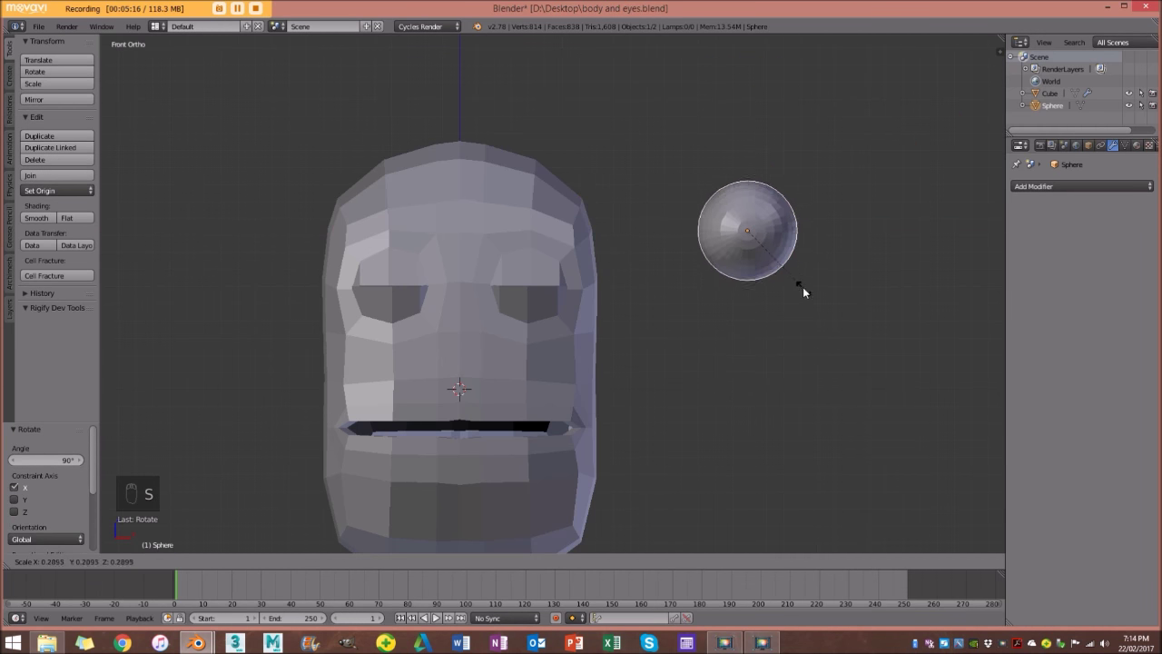
{"action": "left_click", "coordinate": [792, 268]}
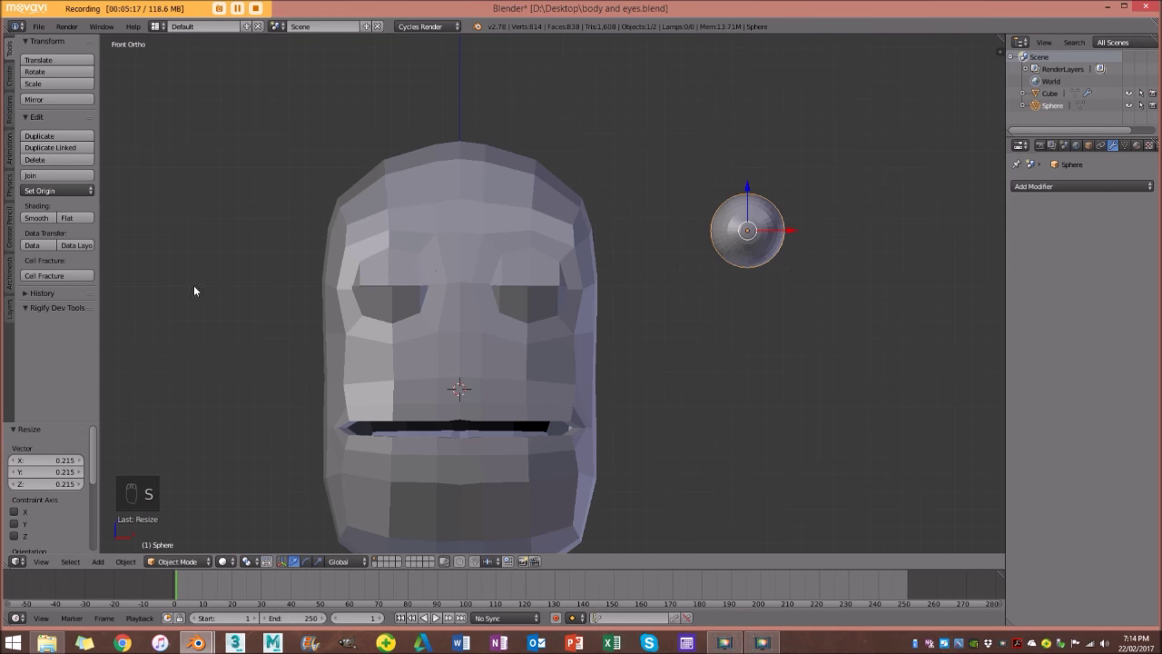
Shade the sphere smooth and add an X-axis Mirror modifier to it with Cube as the mirror object.
{"action": "left_click", "coordinate": [36, 218]}
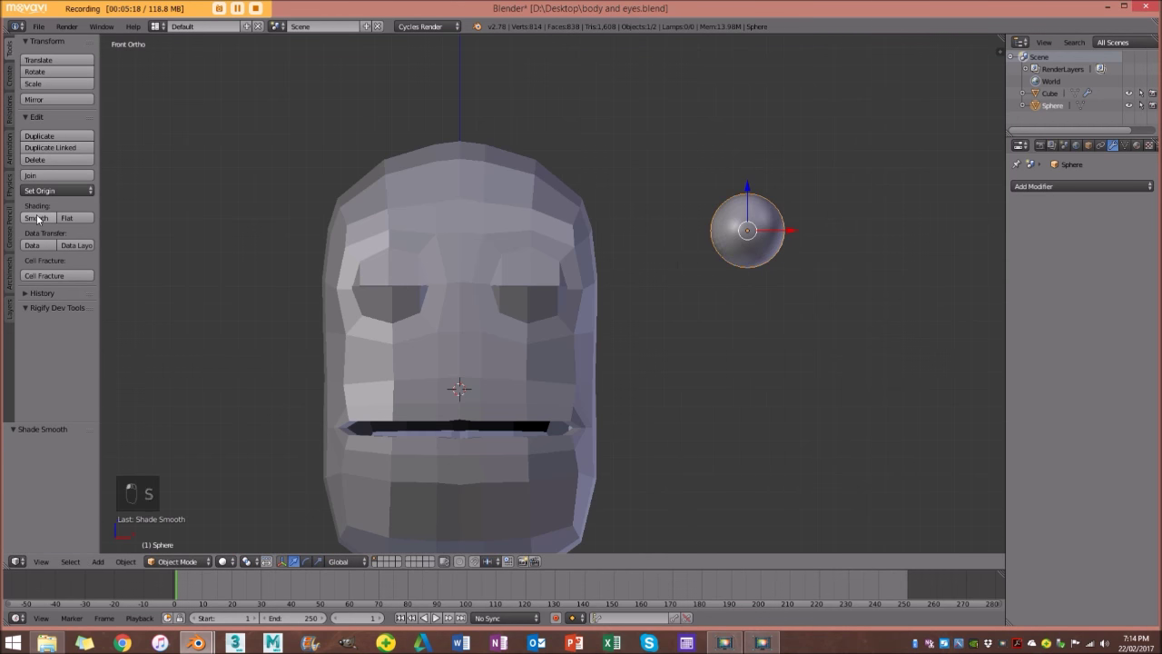
{"action": "left_click", "coordinate": [1083, 187]}
{"action": "left_click", "coordinate": [903, 308]}
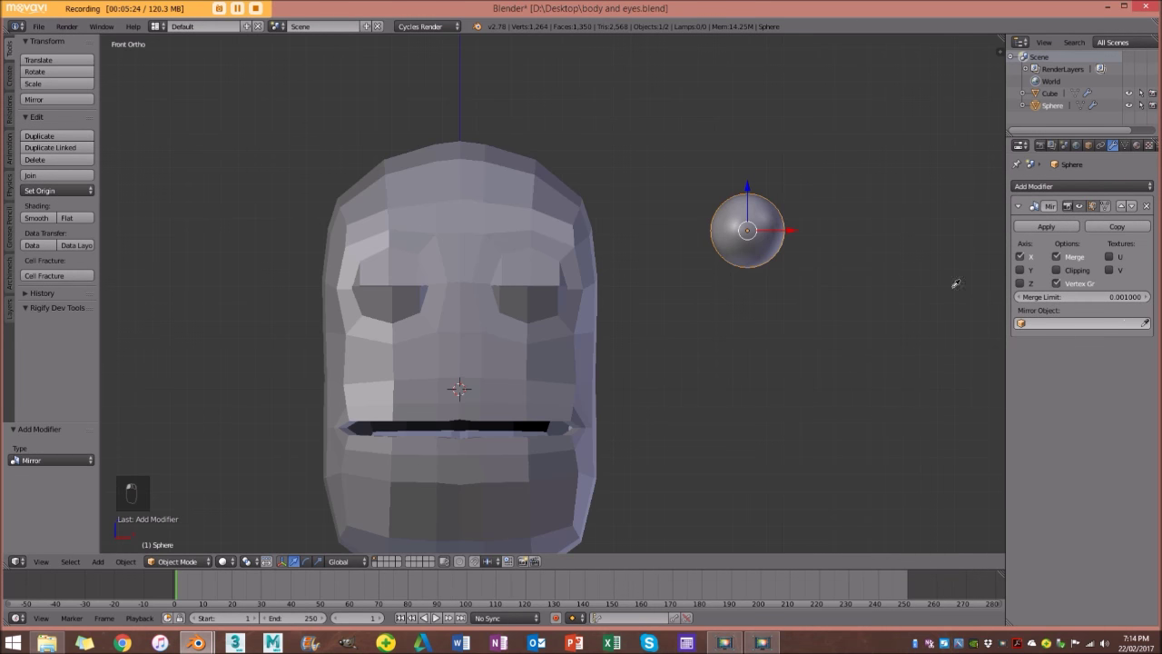
{"action": "left_click", "coordinate": [540, 179]}
{"action": "scroll", "coordinate": [507, 287], "scroll_direction": "down", "scroll_amount": 2}
{"action": "mouse_move", "coordinate": [507, 287]}
{"action": "middle_mouse_down"}
{"action": "mouse_move", "coordinate": [405, 292]}
{"action": "mouse_move", "coordinate": [518, 291]}
{"action": "middle_mouse_up"}
{"action": "scroll", "coordinate": [474, 304], "scroll_direction": "up", "scroll_amount": 1}
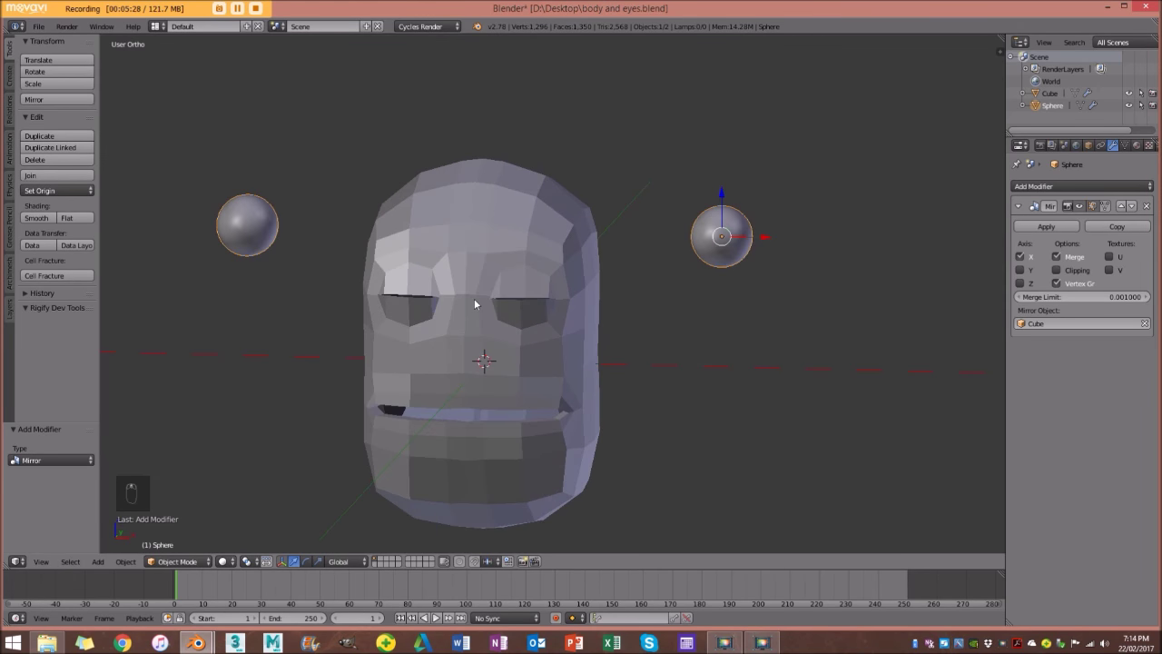
{"action": "key", "text": "KP_1"}
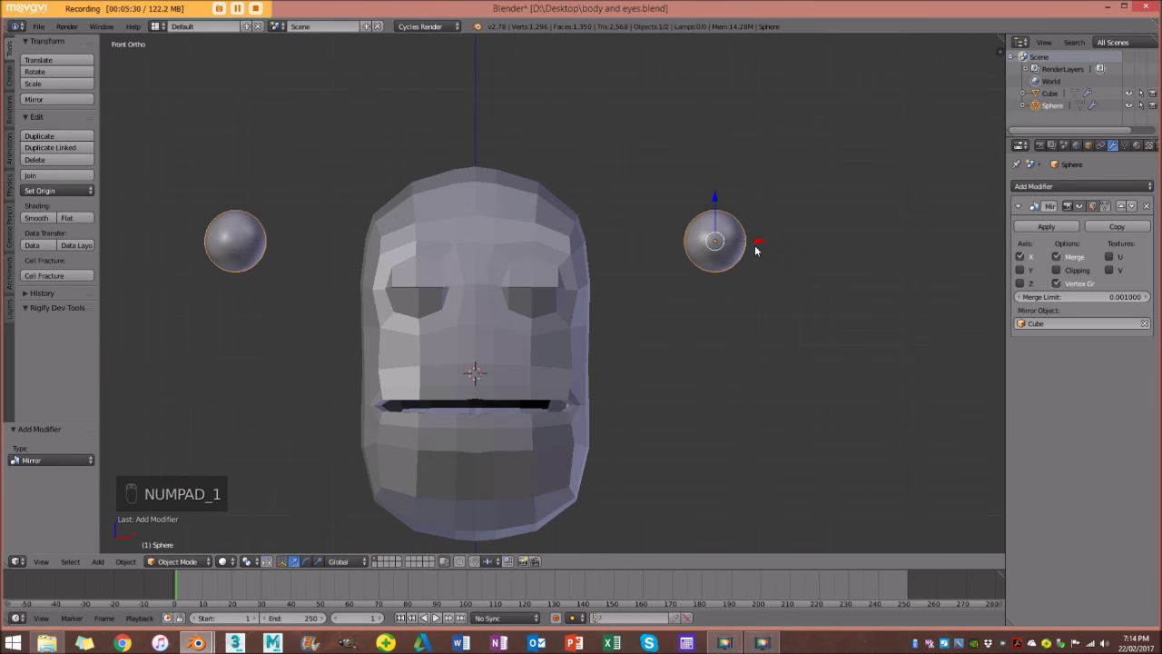
Move the eyeball into the eye hole in front view, about -1.203 X and -0.285 Z plus -0.084 X and -0.036 Z.
{"action": "key", "text": "g"}
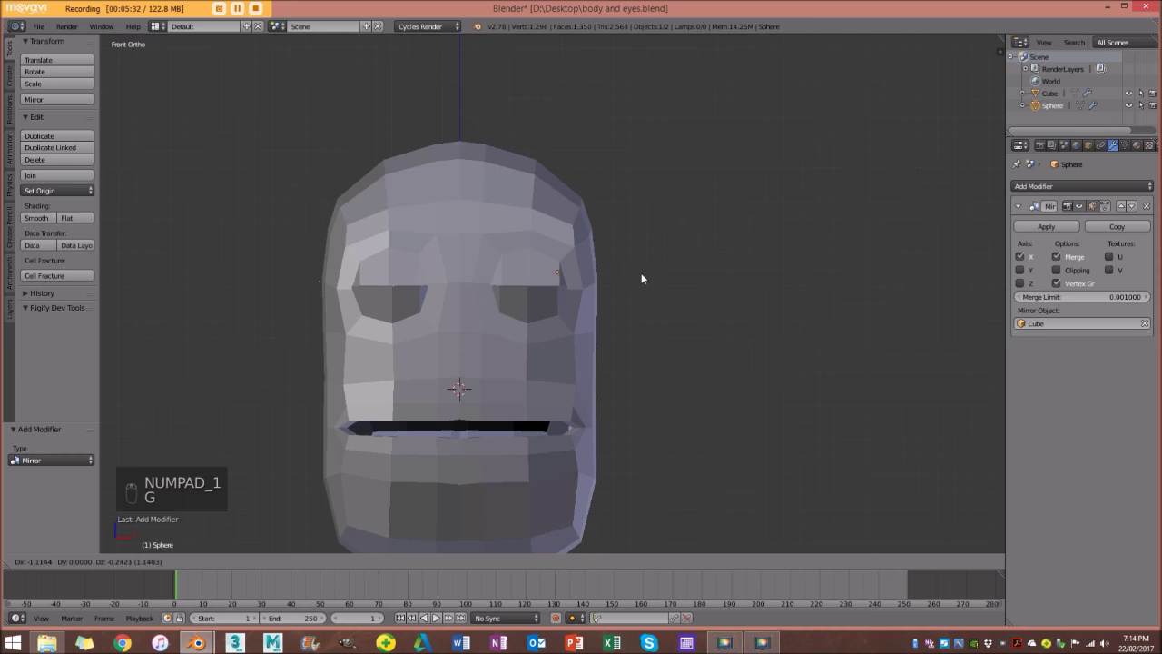
{"action": "left_click", "coordinate": [624, 282]}
{"action": "key", "text": "z"}
{"action": "scroll", "coordinate": [554, 281], "scroll_direction": "up", "scroll_amount": 5}
{"action": "key", "text": "g"}
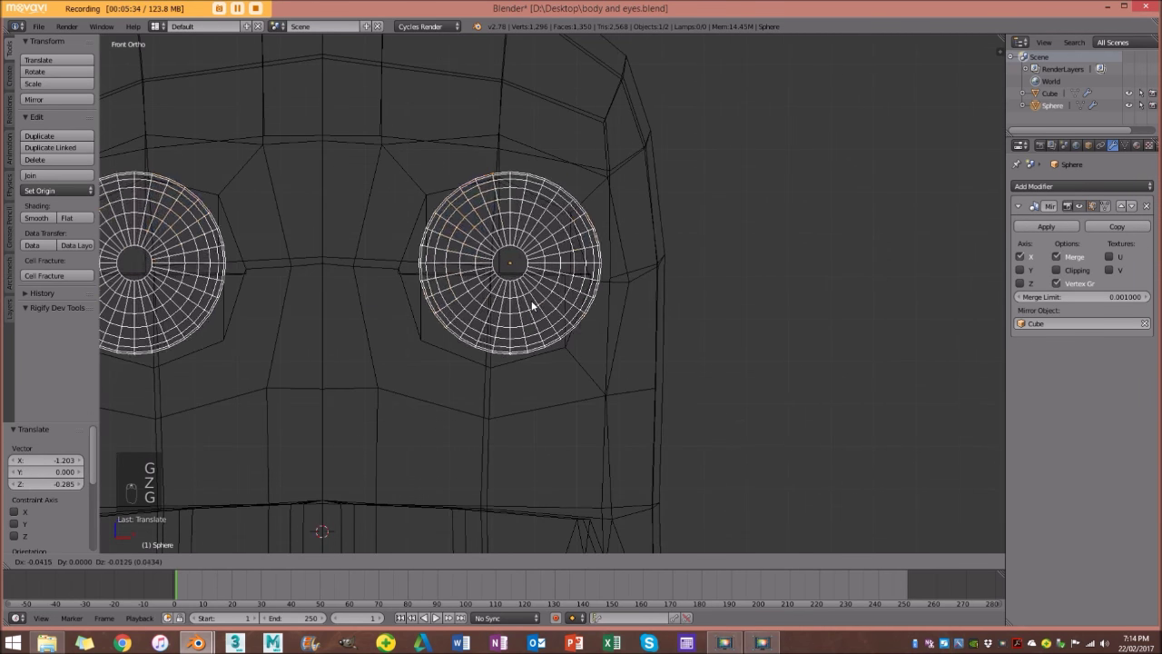
{"action": "left_click", "coordinate": [520, 313]}
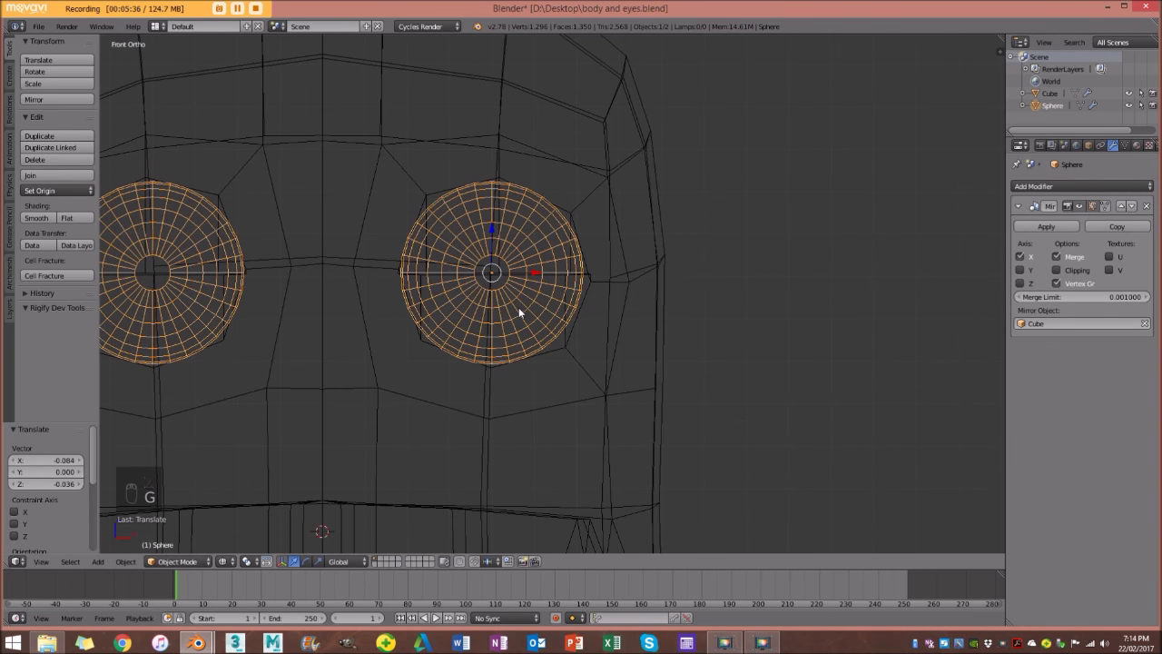
In side view, move the eyeball forward into the eye socket, about -0.765 along Y and -0.040 along Z.
{"action": "key", "text": "KP_3"}
{"action": "key", "text": "z"}
{"action": "key", "text": "z"}
{"action": "key", "text": "g"}
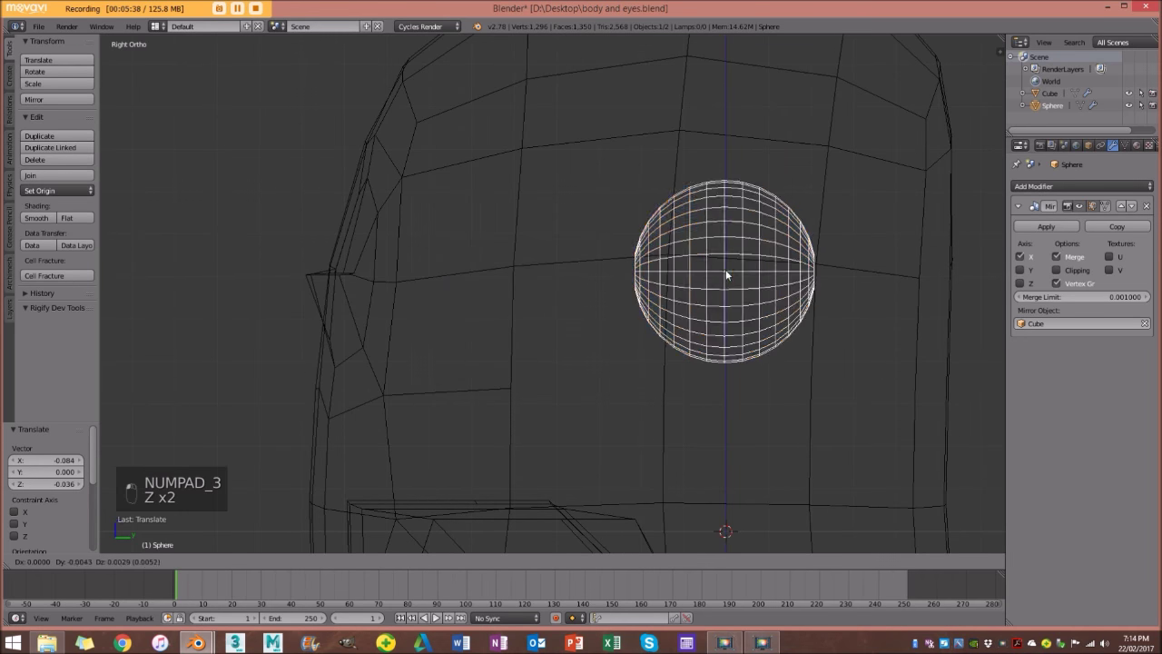
{"action": "left_click", "coordinate": [411, 289]}
{"action": "key", "text": "z"}
{"action": "middle_click_drag", "start_coordinate": [425, 293], "coordinate": [546, 324]}
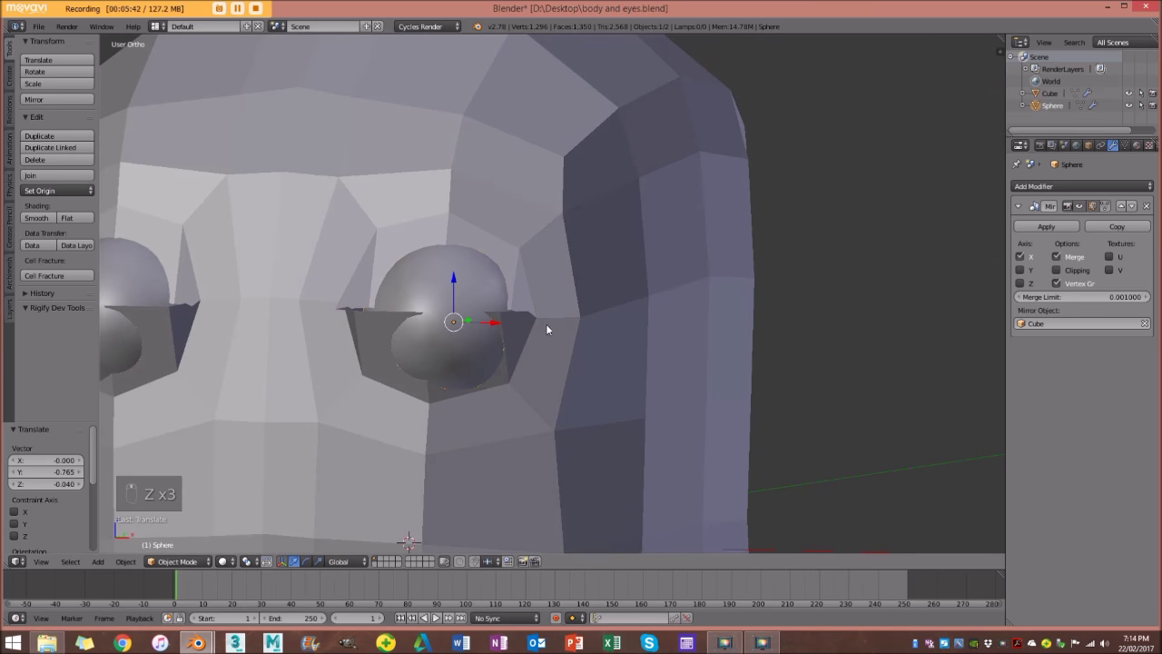
Nudge the eyeball vertically along Z, and shift it about -0.017 along X to center it in the socket.
{"action": "key", "text": "g"}
{"action": "key", "text": "z"}
{"action": "left_click", "coordinate": [482, 316]}
{"action": "left_click_drag", "start_coordinate": [481, 316], "coordinate": [473, 311]}
Scale the eyeball up by about 1.094 so it fills the eye socket.
{"action": "scroll", "coordinate": [483, 323], "scroll_direction": "down", "scroll_amount": 3}
{"action": "middle_click_drag", "start_coordinate": [550, 337], "coordinate": [581, 347]}
{"action": "key", "text": "s"}
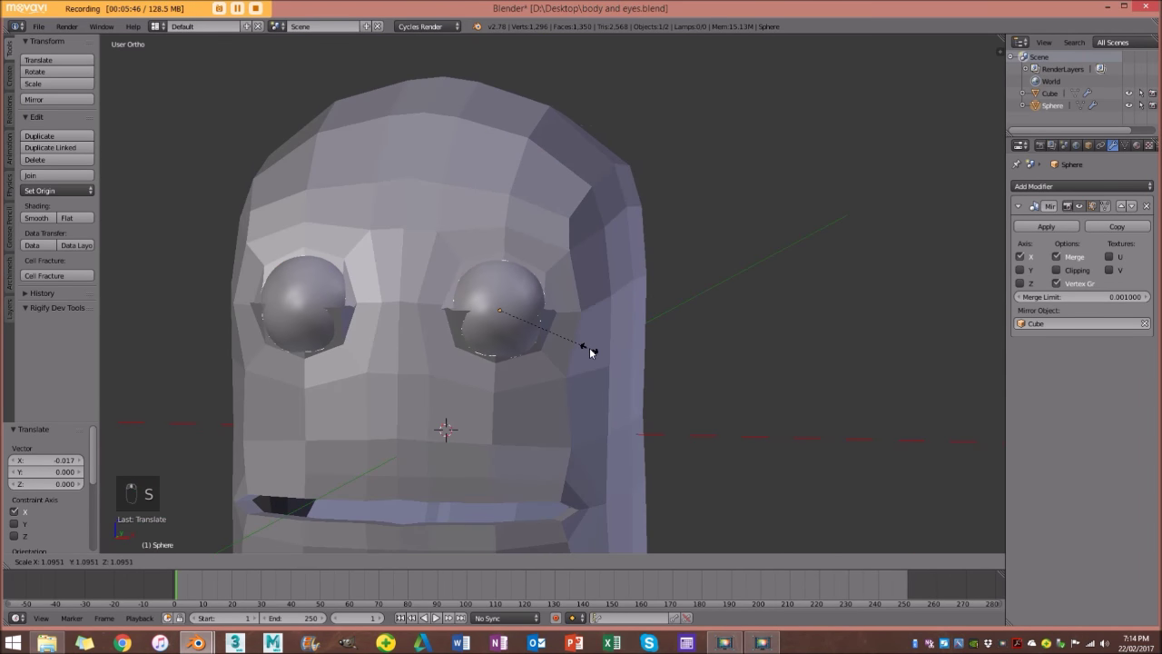
{"action": "left_click", "coordinate": [591, 351]}
{"action": "scroll", "coordinate": [581, 319], "scroll_direction": "up", "scroll_amount": 3}
Select the body, widen the properties area, and add a vertex group to the body mesh.
{"action": "right_click", "coordinate": [581, 179]}
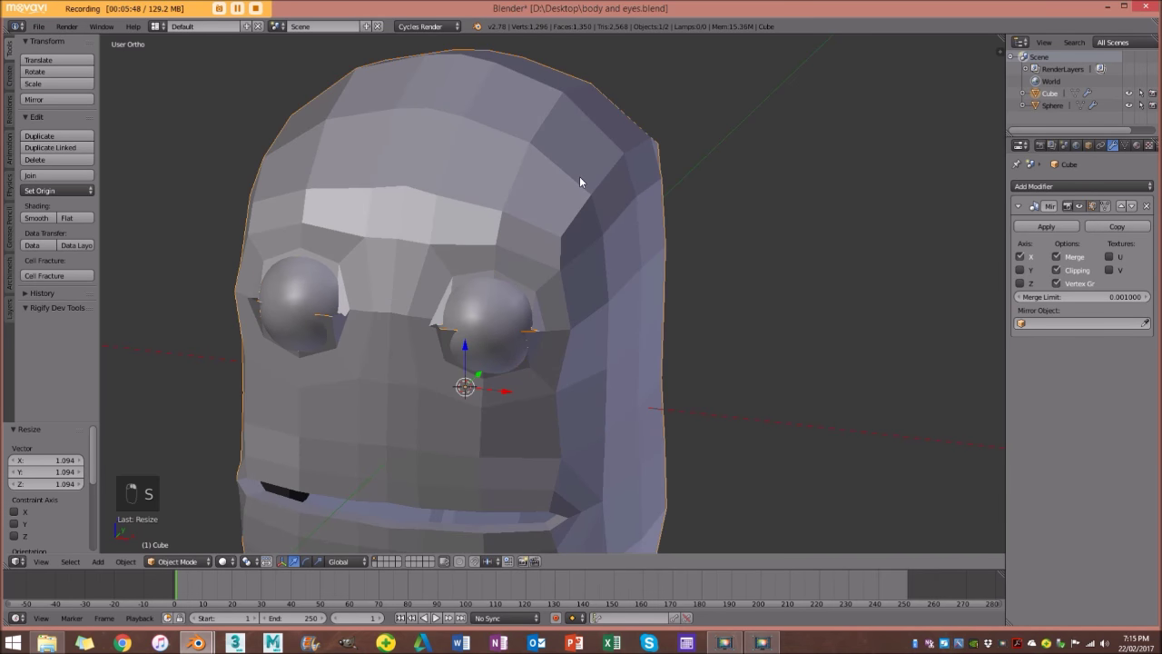
{"action": "left_click", "coordinate": [1124, 146]}
{"action": "left_click_drag", "start_coordinate": [1005, 101], "coordinate": [896, 101]}
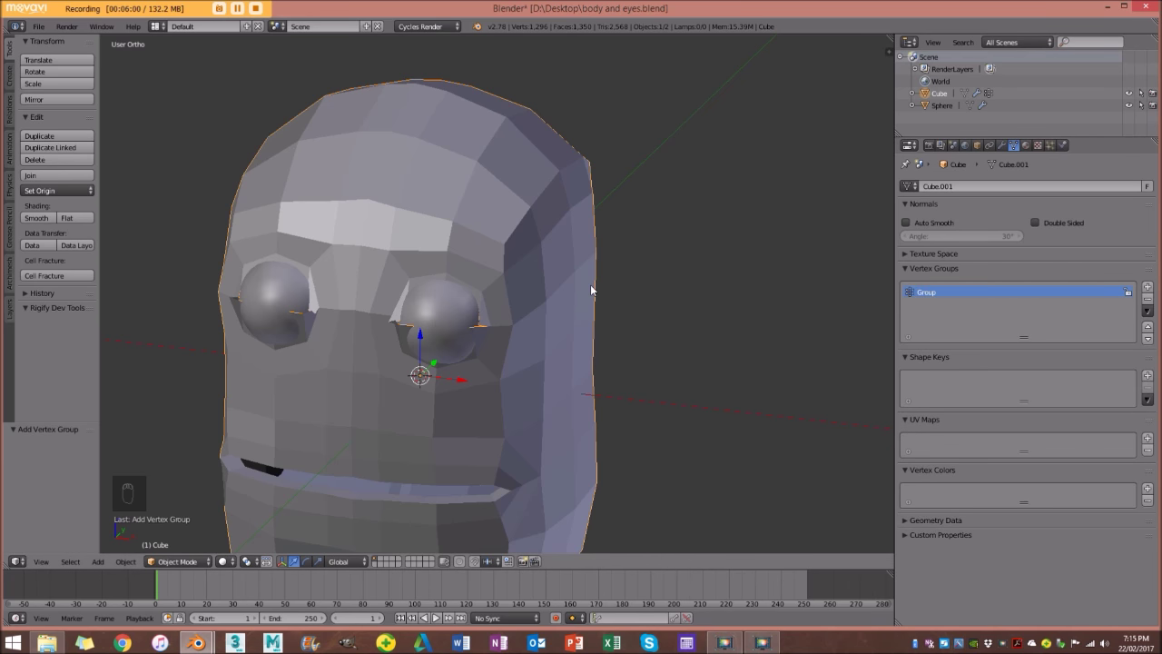
In Edit Mode, assign the inner eyelid edge loop to the new vertex group, and return to Object Mode.
{"action": "key", "text": "Tab"}
{"action": "key", "text": "z"}
{"action": "scroll", "coordinate": [486, 301], "scroll_direction": "up", "scroll_amount": 3}
{"action": "scroll", "coordinate": [486, 301], "scroll_direction": "up", "scroll_amount": 3}
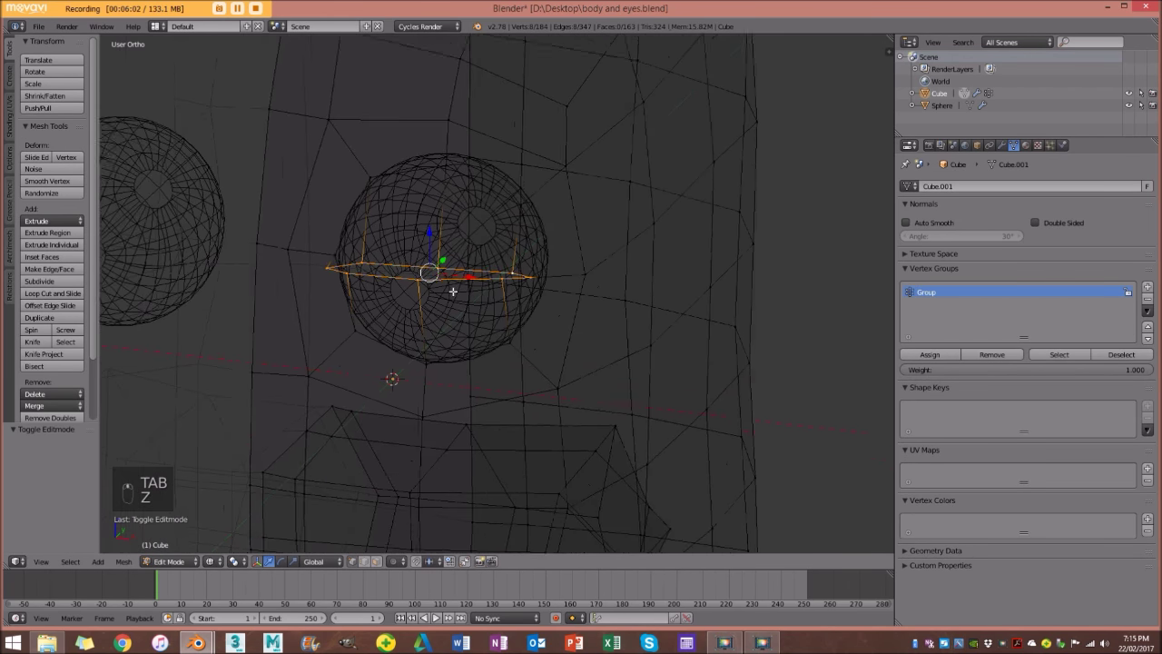
{"action": "key", "text": "a"}
{"action": "key", "text": "a"}
{"action": "scroll", "coordinate": [473, 260], "scroll_direction": "down", "scroll_amount": 2}
{"action": "key", "text": "z"}
{"action": "scroll", "coordinate": [636, 262], "scroll_direction": "up", "scroll_amount": 3}
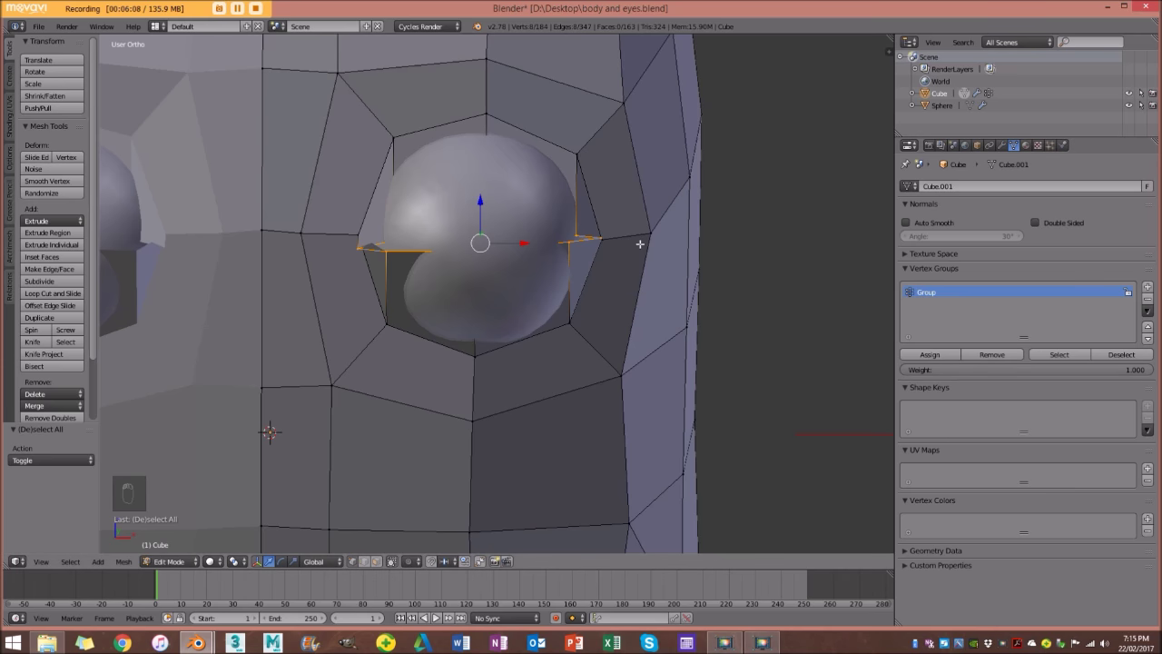
{"action": "scroll", "coordinate": [638, 241], "scroll_direction": "down", "scroll_amount": 4}
{"action": "key", "text": "Tab"}
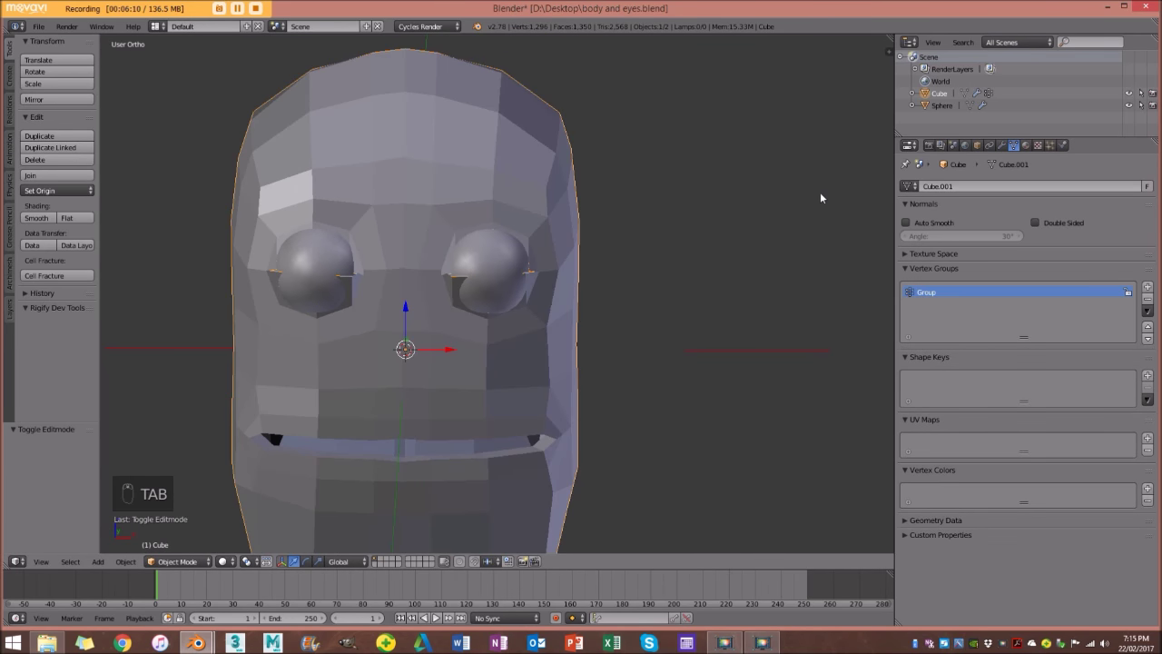
Add a Shrinkwrap modifier to the body with Sphere as target and Group as the vertex group.
{"action": "left_click", "coordinate": [1002, 145]}
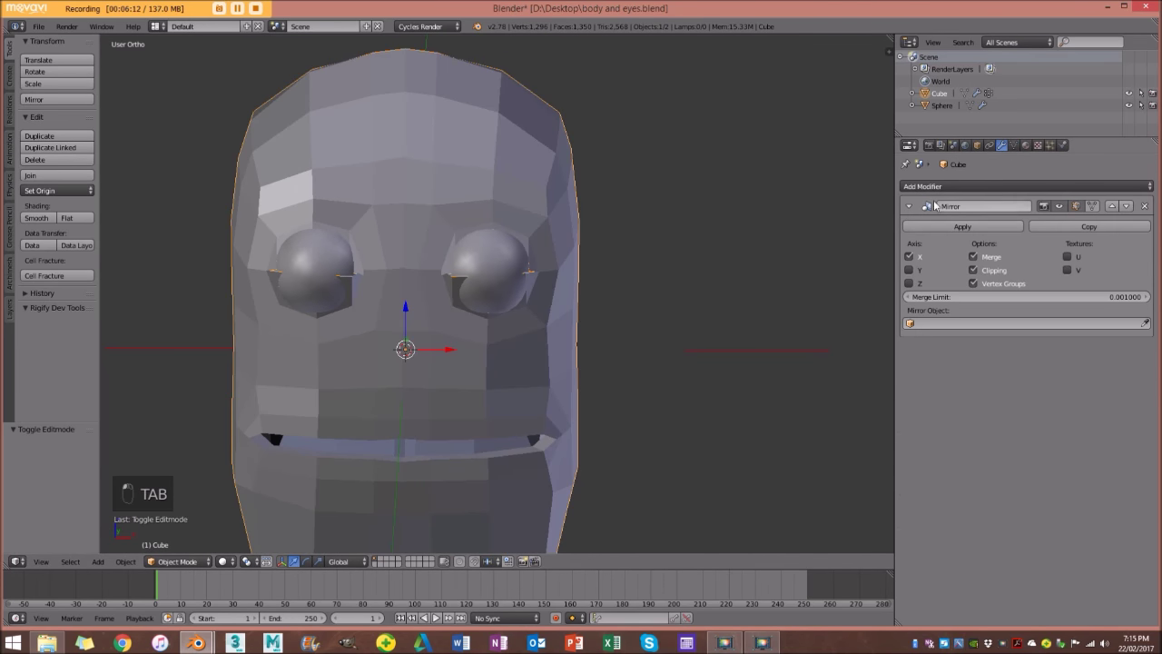
{"action": "left_click", "coordinate": [909, 206]}
{"action": "left_click", "coordinate": [1008, 187]}
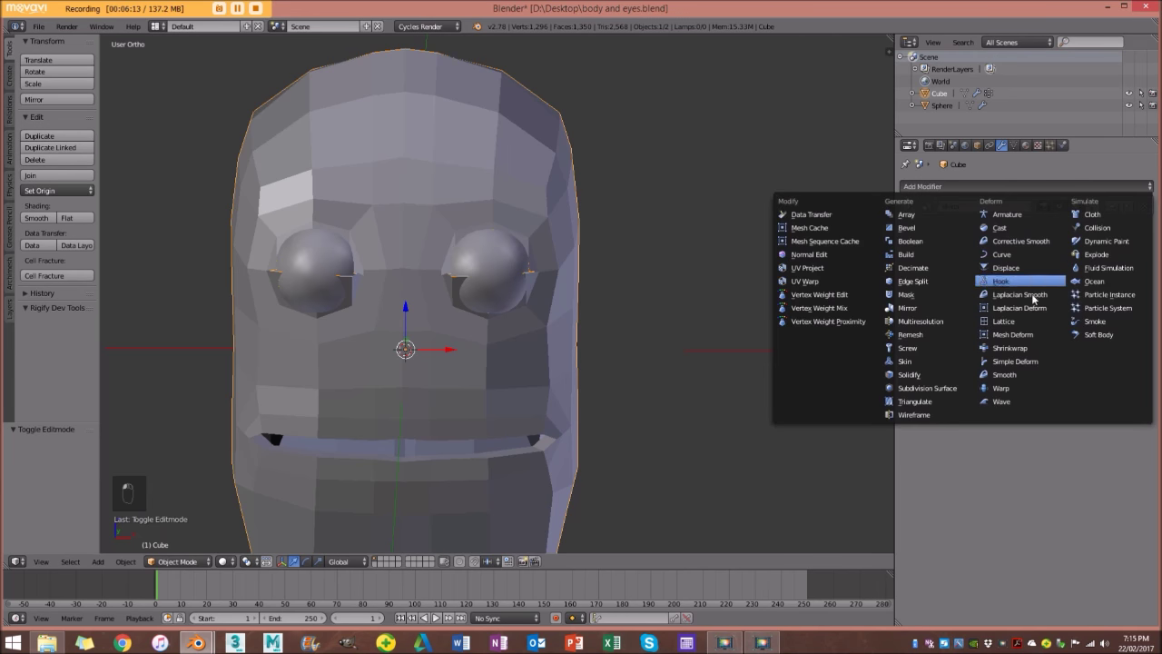
{"action": "left_click", "coordinate": [1018, 348]}
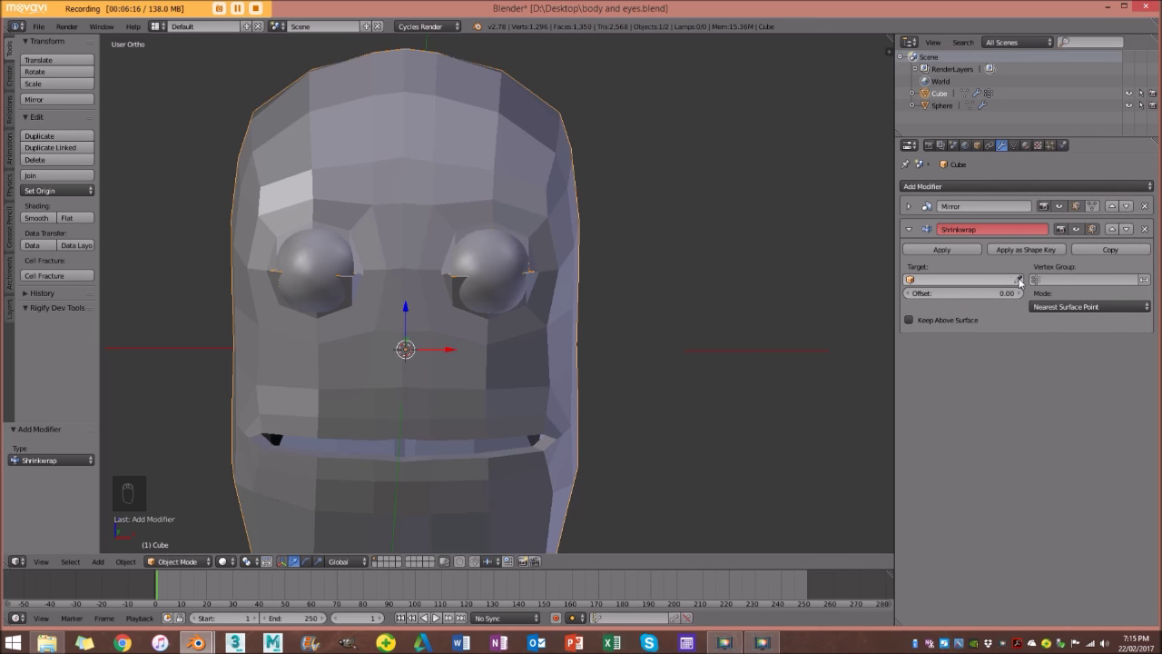
{"action": "scroll", "coordinate": [496, 293], "scroll_direction": "up", "scroll_amount": 3}
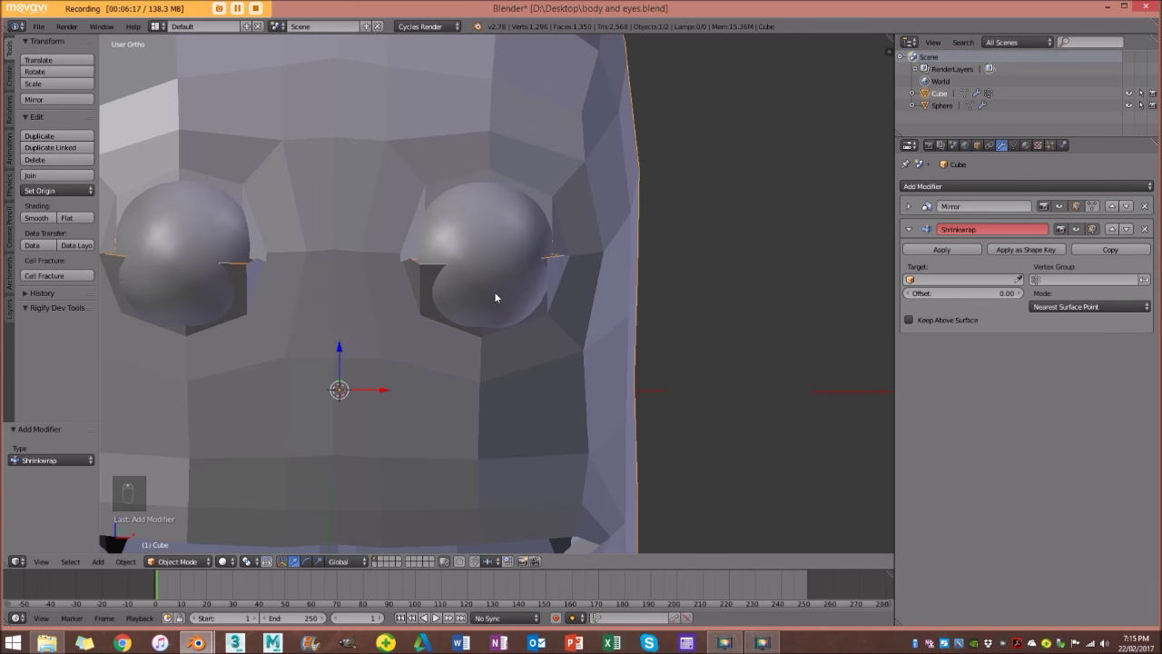
{"action": "left_click", "coordinate": [957, 281]}
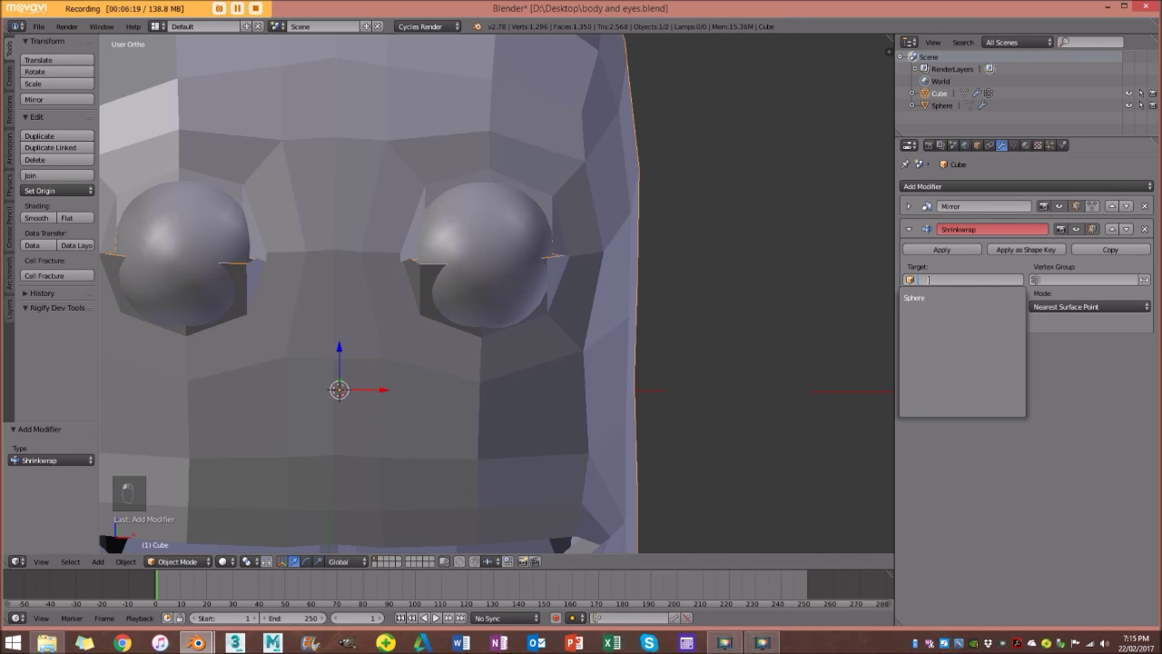
{"action": "left_click", "coordinate": [945, 298]}
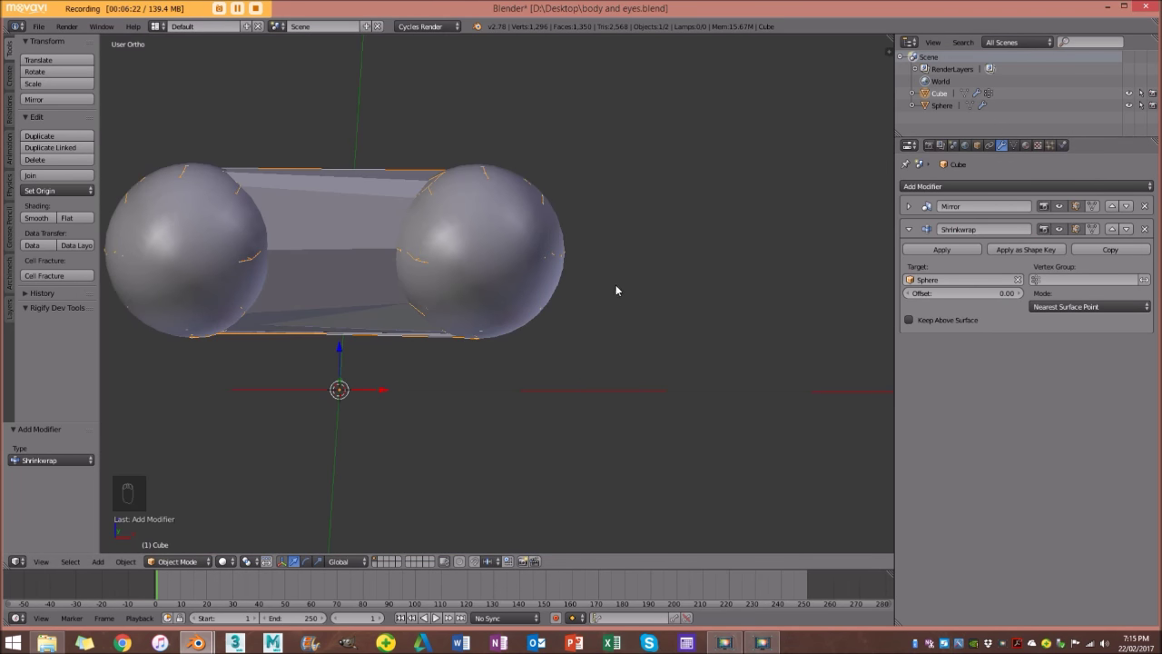
{"action": "scroll", "coordinate": [352, 251], "scroll_direction": "down", "scroll_amount": 1}
{"action": "left_click", "coordinate": [1055, 280]}
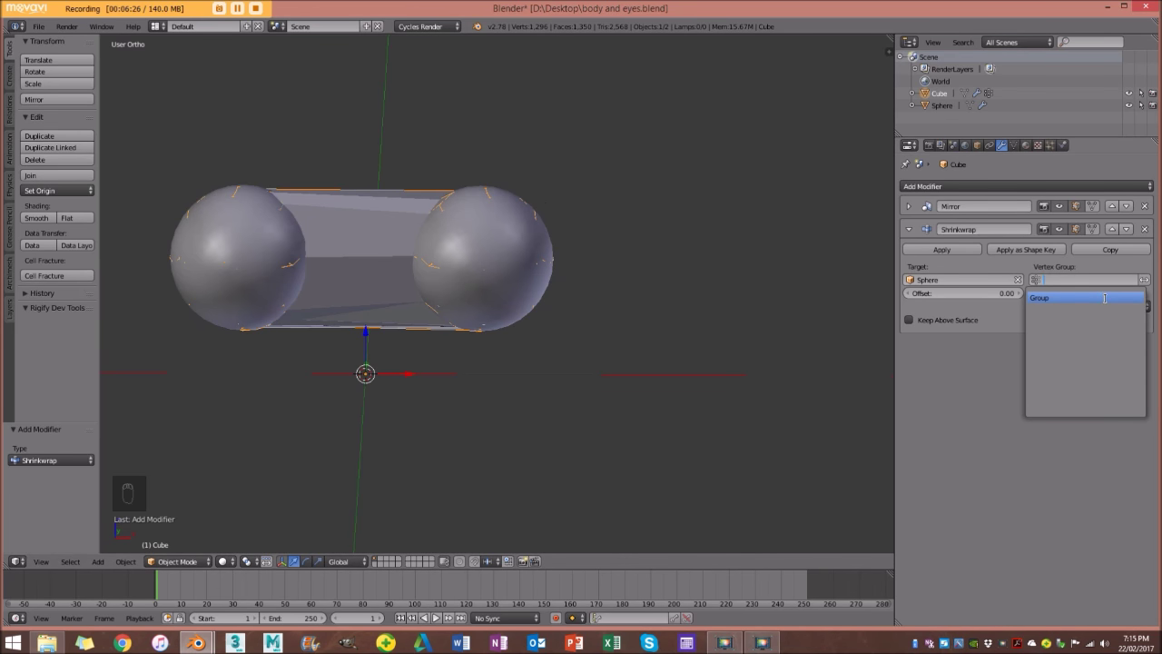
{"action": "left_click", "coordinate": [1073, 301]}
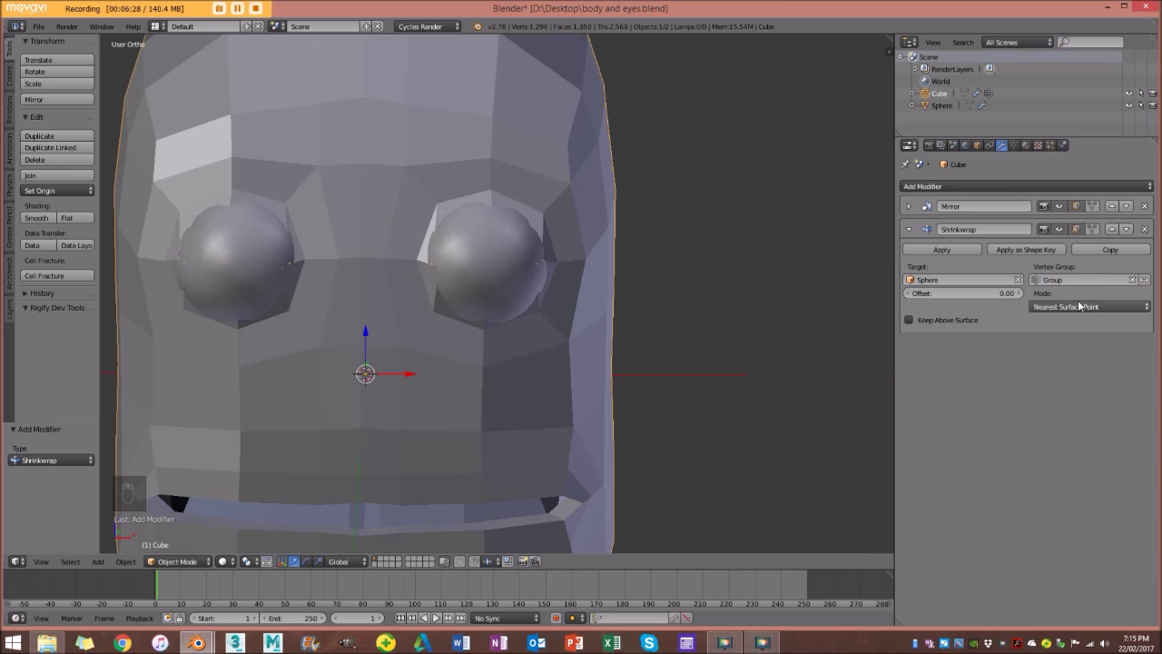
Examine how the eyelid loops wrap around the eyeballs in wireframe and solid shading, in Object and Edit Mode.
{"action": "scroll", "coordinate": [617, 268], "scroll_direction": "down", "scroll_amount": 3}
{"action": "scroll", "coordinate": [618, 269], "scroll_direction": "up", "scroll_amount": 5}
{"action": "key", "text": "z"}
{"action": "mouse_move", "coordinate": [552, 242]}
{"action": "middle_mouse_down"}
{"action": "mouse_move", "coordinate": [417, 209]}
{"action": "mouse_move", "coordinate": [518, 285]}
{"action": "mouse_move", "coordinate": [471, 315]}
{"action": "mouse_move", "coordinate": [407, 267]}
{"action": "mouse_move", "coordinate": [505, 367]}
{"action": "mouse_move", "coordinate": [378, 285]}
{"action": "mouse_move", "coordinate": [378, 275]}
{"action": "mouse_move", "coordinate": [469, 298]}
{"action": "mouse_move", "coordinate": [576, 251]}
{"action": "middle_mouse_up"}
{"action": "key", "text": "z"}
{"action": "key", "text": "Tab"}
{"action": "scroll", "coordinate": [480, 320], "scroll_direction": "up", "scroll_amount": 3}
{"action": "key", "text": "Tab"}
{"action": "key", "text": "z"}
{"action": "key", "text": "z"}
{"action": "key", "text": "Tab"}
Deselect everything and add a single centered loop cut through the eyelid faces.
{"action": "scroll", "coordinate": [552, 253], "scroll_direction": "up", "scroll_amount": 3}
{"action": "key", "text": "a"}
{"action": "key", "text": "a"}
{"action": "scroll", "coordinate": [552, 252], "scroll_direction": "up", "scroll_amount": 2}
{"action": "scroll", "coordinate": [552, 253], "scroll_direction": "down", "scroll_amount": 1}
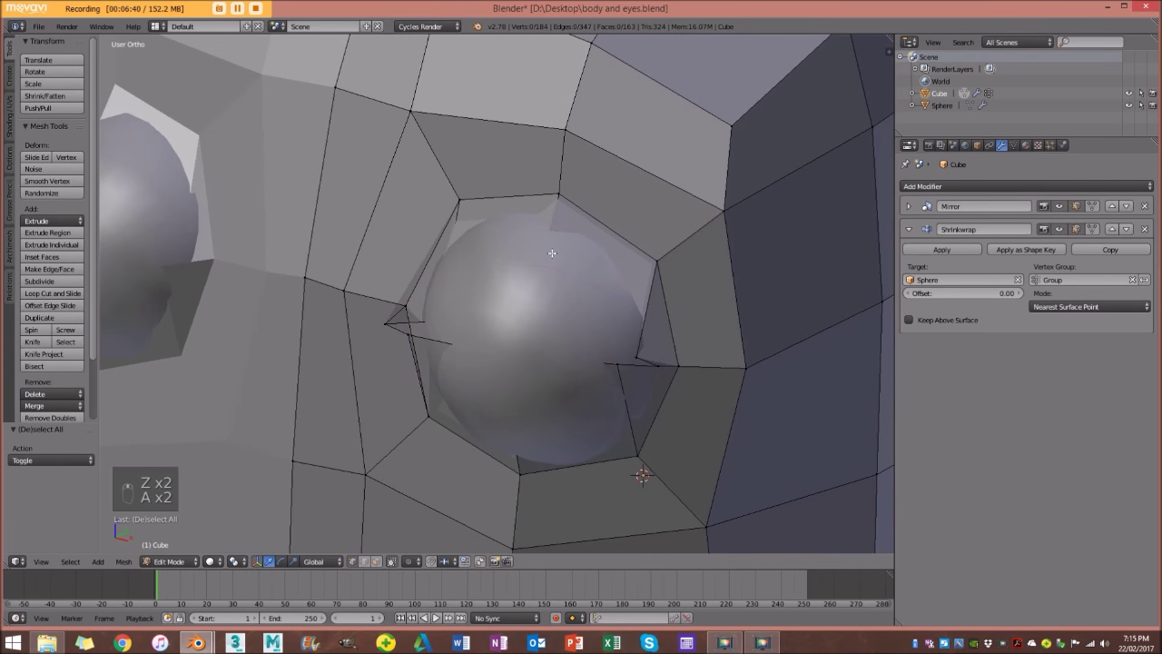
{"action": "key", "text": "ctrl+r"}
{"action": "left_click", "coordinate": [552, 253]}
{"action": "right_click", "coordinate": [552, 253]}
{"action": "key", "text": "z"}
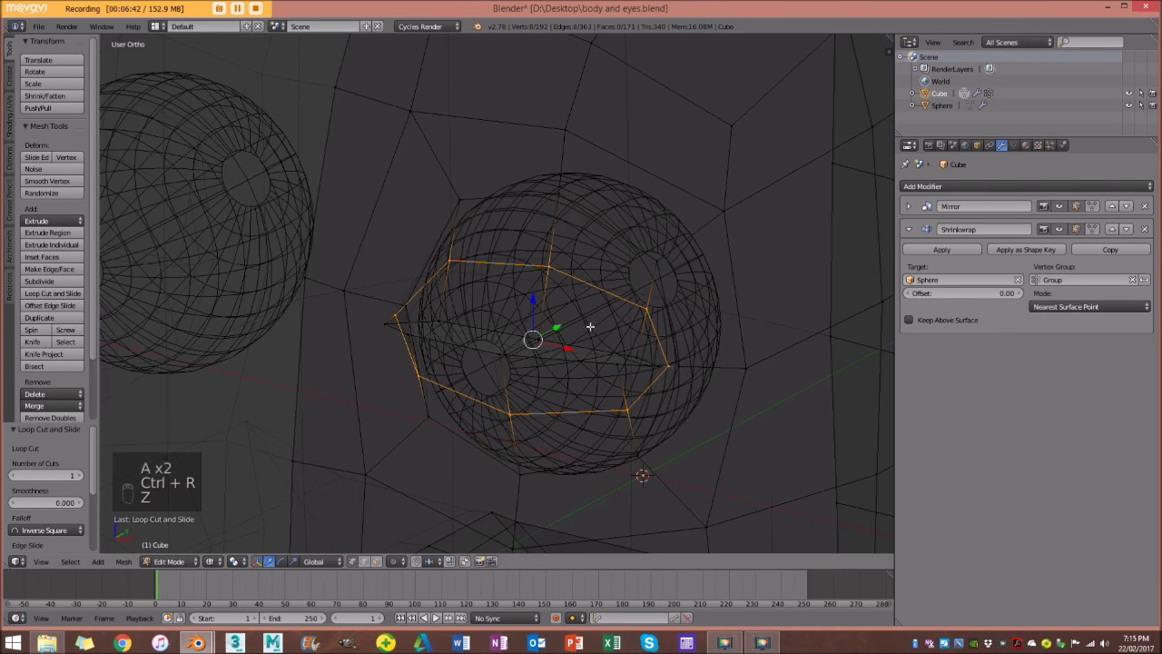
Assign the new eyelid loop to the existing vertex group, and return to Object Mode.
{"action": "left_click", "coordinate": [1013, 146]}
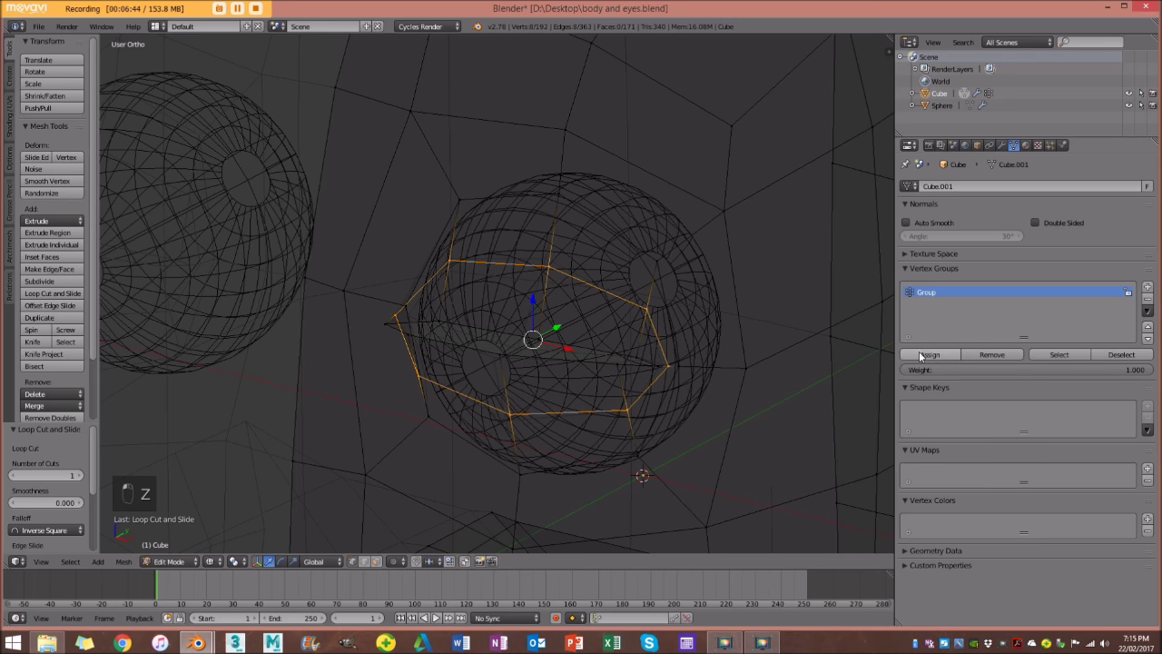
{"action": "key", "text": "z"}
{"action": "middle_click_drag", "start_coordinate": [788, 346], "coordinate": [708, 332]}
{"action": "key", "text": "Tab"}
Examine the wrapped eyelids around the eyeballs from several angles in wireframe and solid shading.
{"action": "scroll", "coordinate": [652, 311], "scroll_direction": "down", "scroll_amount": 3}
{"action": "mouse_move", "coordinate": [649, 306]}
{"action": "middle_mouse_down"}
{"action": "mouse_move", "coordinate": [551, 284]}
{"action": "mouse_move", "coordinate": [576, 272]}
{"action": "mouse_move", "coordinate": [644, 277]}
{"action": "mouse_move", "coordinate": [535, 257]}
{"action": "mouse_move", "coordinate": [454, 261]}
{"action": "mouse_move", "coordinate": [593, 254]}
{"action": "middle_mouse_up"}
{"action": "key", "text": "z"}
{"action": "key", "text": "z"}
{"action": "scroll", "coordinate": [659, 272], "scroll_direction": "up", "scroll_amount": 4}
{"action": "key", "text": "z"}
{"action": "scroll", "coordinate": [454, 260], "scroll_direction": "down", "scroll_amount": 2}
{"action": "key", "text": "z"}
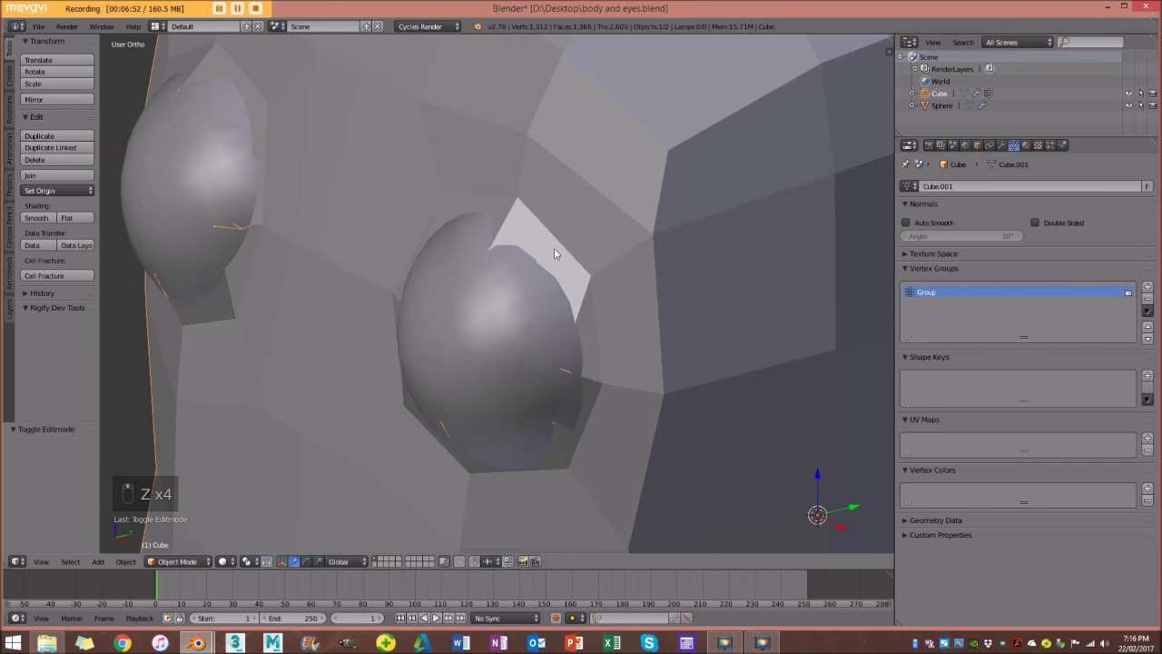
Try a Subdivision Surface modifier on the body, moved above the Shrinkwrap modifier in the stack.
{"action": "left_click", "coordinate": [1001, 145]}
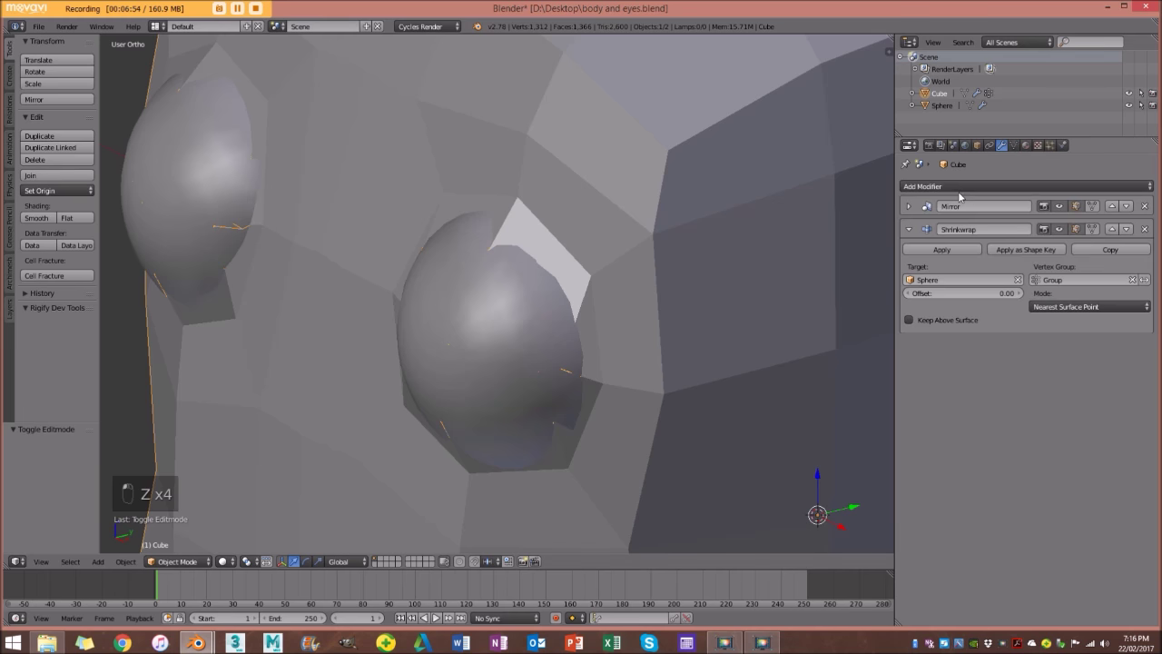
{"action": "left_click", "coordinate": [959, 192]}
{"action": "left_click", "coordinate": [945, 388]}
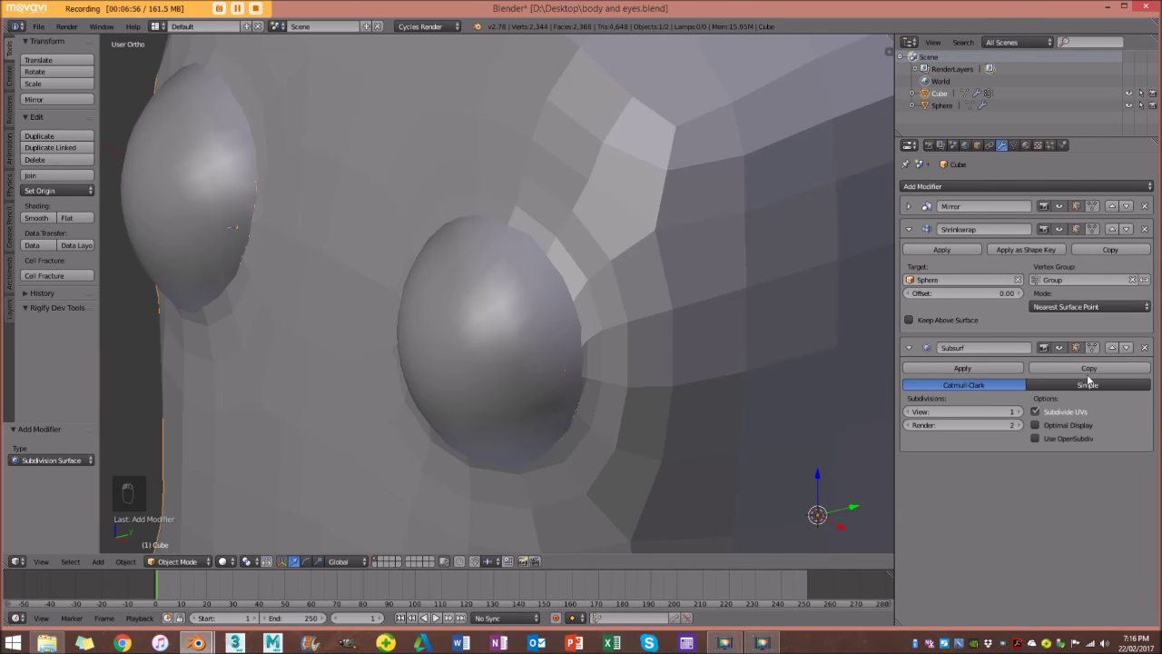
{"action": "left_click", "coordinate": [1111, 351]}
Set the Subdivision Surface modifier's viewport subdivisions to 2.
{"action": "middle_click_drag", "start_coordinate": [690, 261], "coordinate": [582, 268]}
{"action": "key", "text": "z"}
{"action": "key", "text": "z"}
{"action": "scroll", "coordinate": [582, 267], "scroll_direction": "up", "scroll_amount": 2}
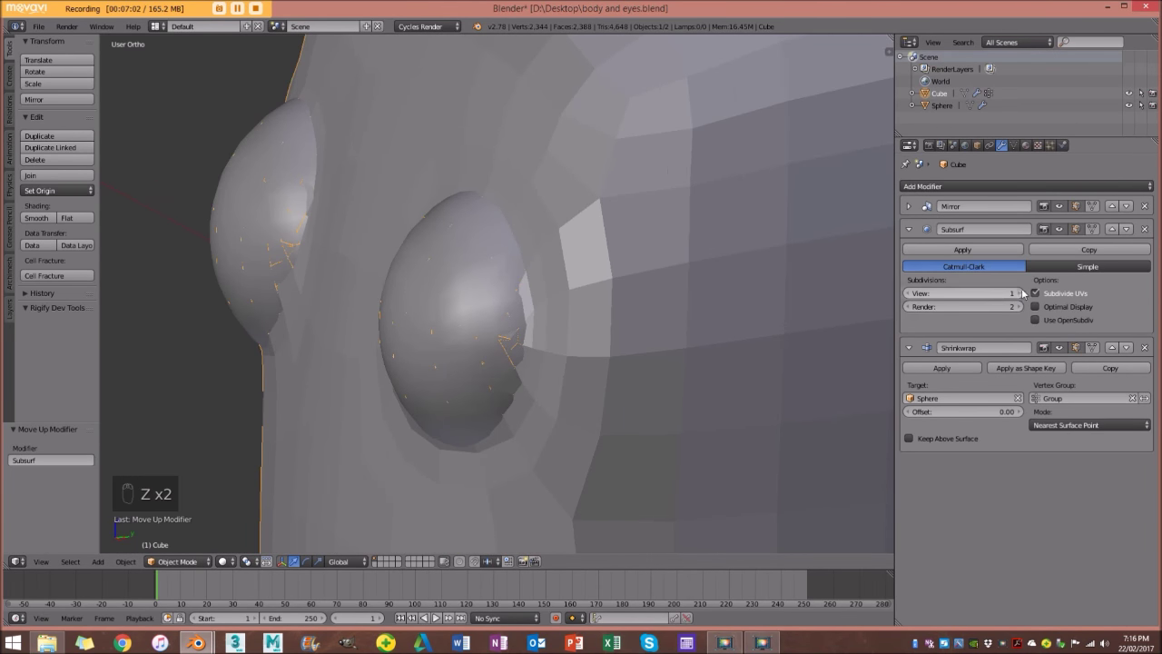
{"action": "middle_click_drag", "start_coordinate": [854, 272], "coordinate": [518, 295]}
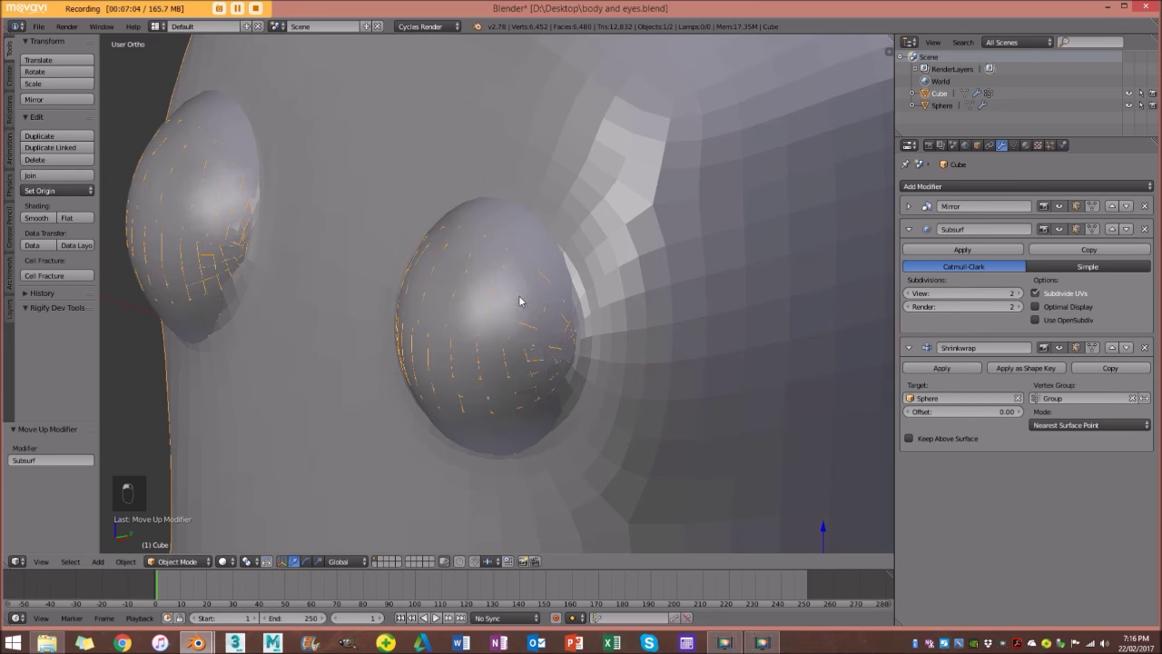
Hide the eyeballs and examine the smoothed eyelids on the body from several angles.
{"action": "right_click", "coordinate": [513, 332]}
{"action": "key", "text": "z"}
{"action": "scroll", "coordinate": [507, 338], "scroll_direction": "down", "scroll_amount": 2}
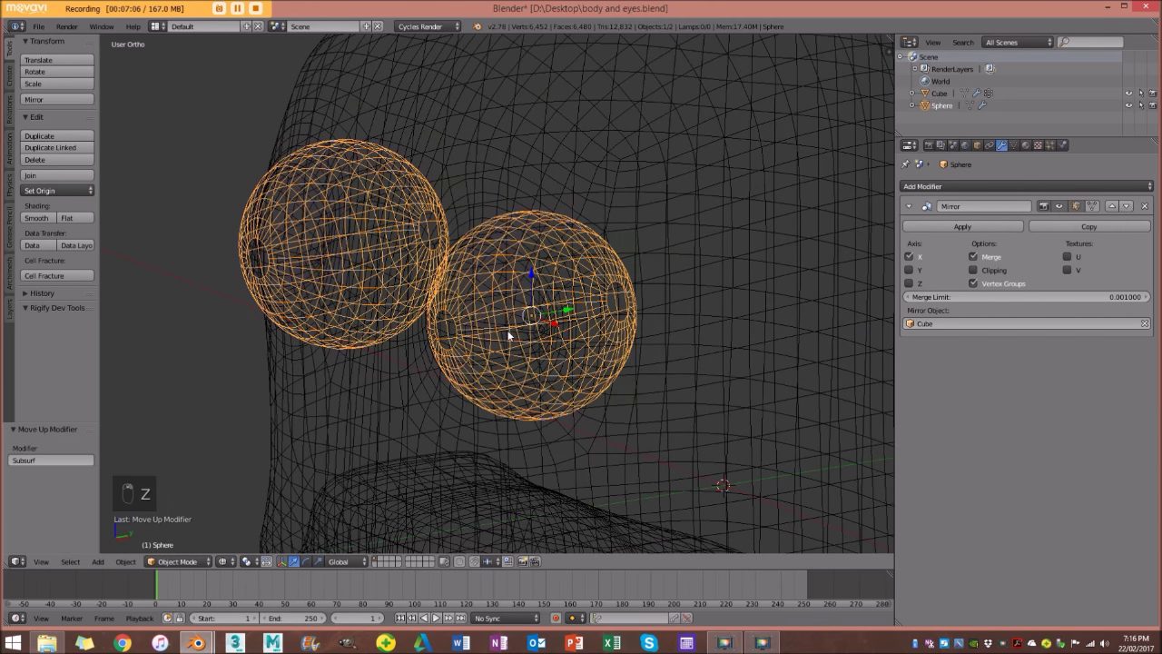
{"action": "key", "text": "h"}
{"action": "key", "text": "z"}
{"action": "right_click", "coordinate": [512, 276]}
{"action": "mouse_move", "coordinate": [512, 276]}
{"action": "middle_mouse_down"}
{"action": "mouse_move", "coordinate": [643, 279]}
{"action": "mouse_move", "coordinate": [731, 202]}
{"action": "middle_mouse_up"}
{"action": "scroll", "coordinate": [644, 280], "scroll_direction": "up", "scroll_amount": 3}
{"action": "mouse_move", "coordinate": [592, 234]}
{"action": "middle_mouse_down"}
{"action": "mouse_move", "coordinate": [539, 224]}
{"action": "mouse_move", "coordinate": [620, 314]}
{"action": "mouse_move", "coordinate": [466, 306]}
{"action": "mouse_move", "coordinate": [498, 324]}
{"action": "mouse_move", "coordinate": [478, 410]}
{"action": "mouse_move", "coordinate": [482, 384]}
{"action": "mouse_move", "coordinate": [510, 379]}
{"action": "middle_mouse_up"}
{"action": "scroll", "coordinate": [620, 314], "scroll_direction": "down", "scroll_amount": 3}
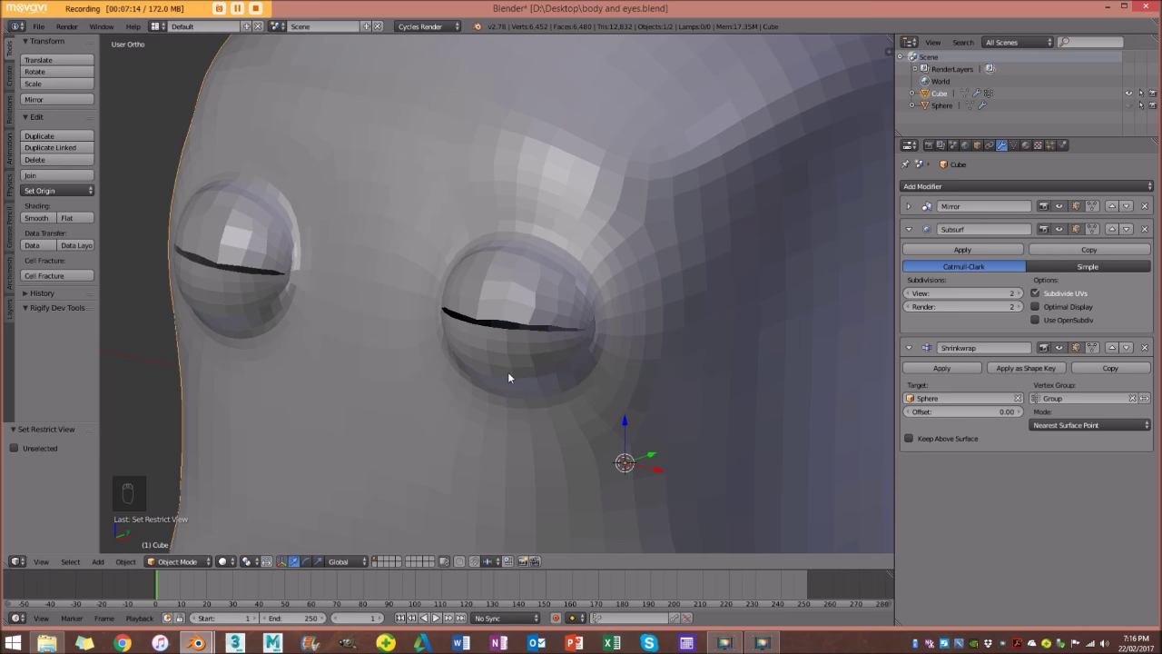
Unhide the eyeballs and remove the Subdivision Surface modifier from the body.
{"action": "key", "text": "alt+h"}
{"action": "key", "text": "a"}
{"action": "key", "text": "a"}
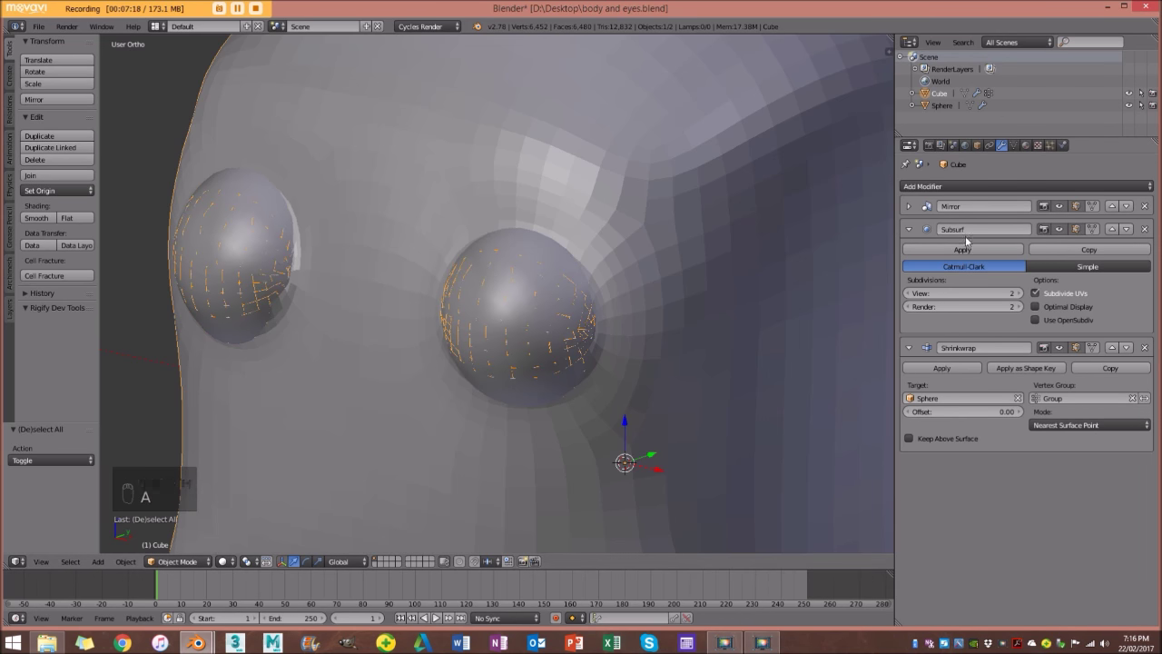
{"action": "left_click", "coordinate": [1144, 229]}
{"action": "scroll", "coordinate": [723, 259], "scroll_direction": "down", "scroll_amount": 3}
{"action": "scroll", "coordinate": [568, 282], "scroll_direction": "up", "scroll_amount": 4}
In Edit Mode, enable on-cage editing for the body's Mirror and Shrinkwrap modifiers, and return to Object Mode.
{"action": "key", "text": "z"}
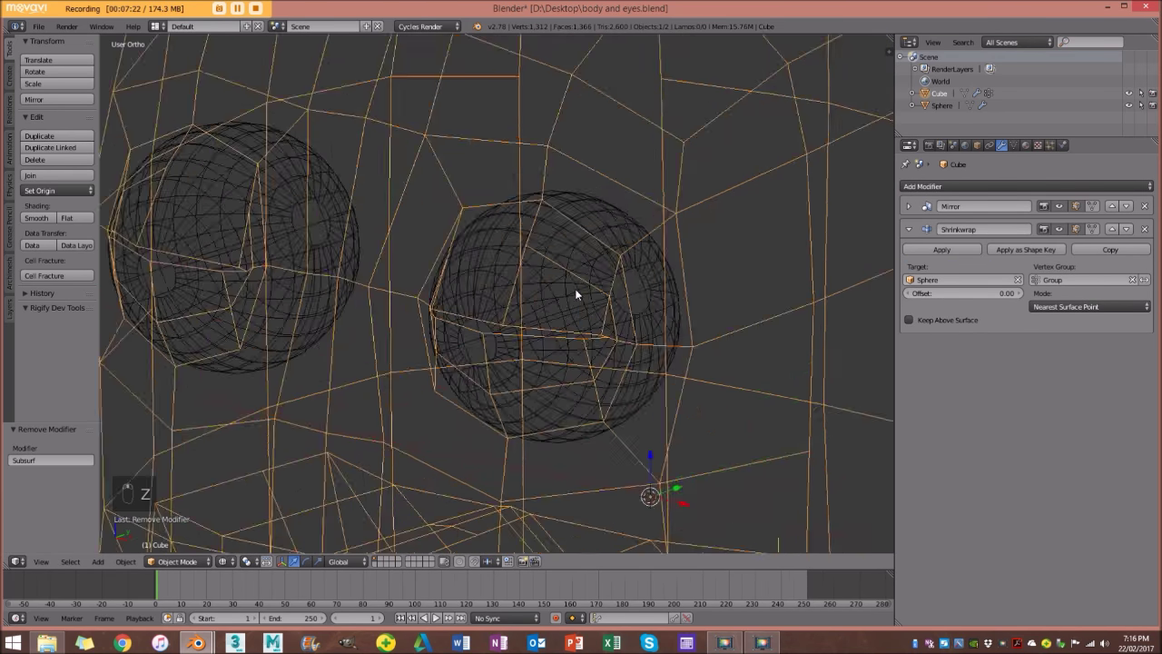
{"action": "key", "text": "Tab"}
{"action": "key", "text": "z"}
{"action": "scroll", "coordinate": [591, 294], "scroll_direction": "up", "scroll_amount": 6}
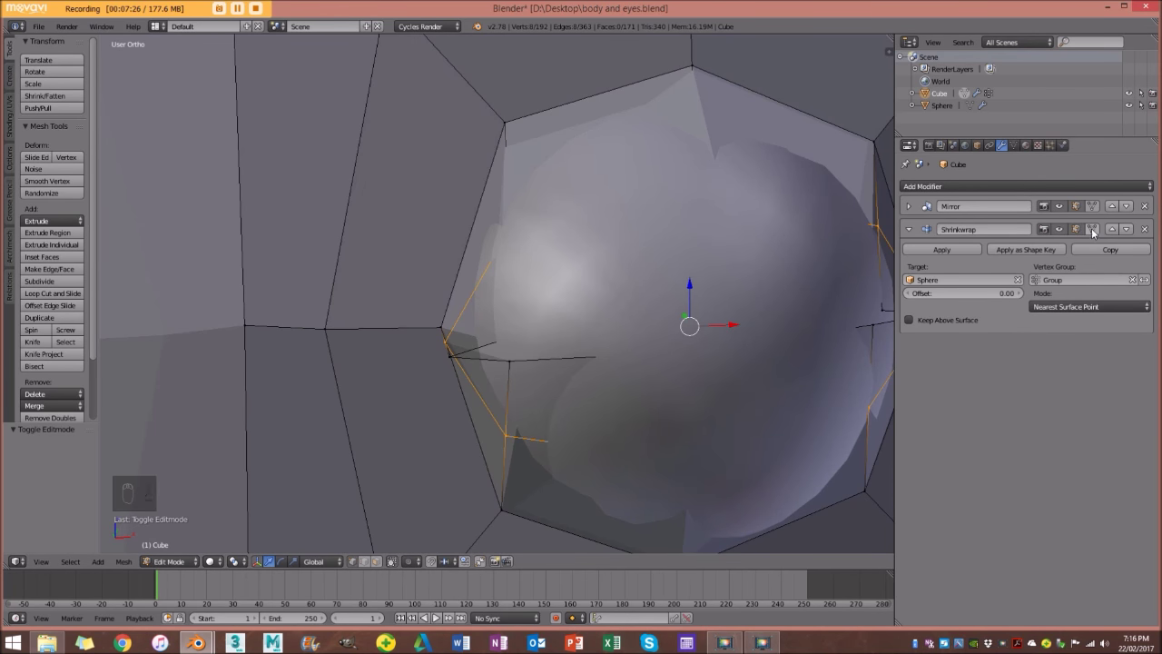
{"action": "scroll", "coordinate": [708, 273], "scroll_direction": "down", "scroll_amount": 3}
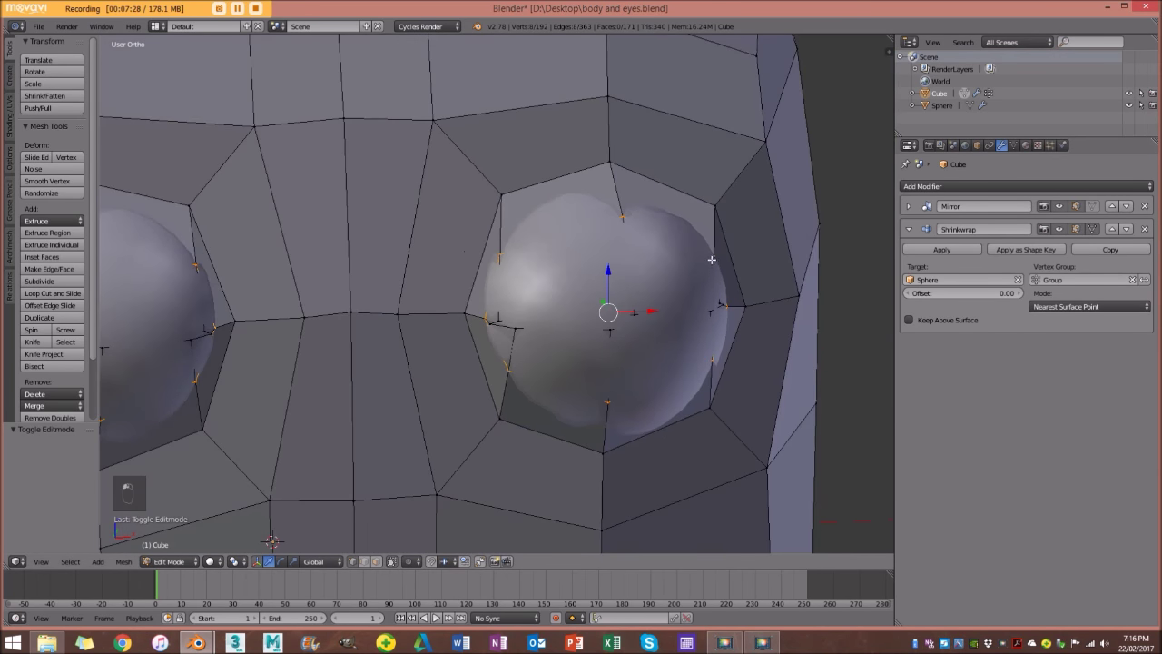
{"action": "middle_click_drag", "start_coordinate": [712, 259], "coordinate": [646, 269]}
{"action": "key", "text": "Tab"}
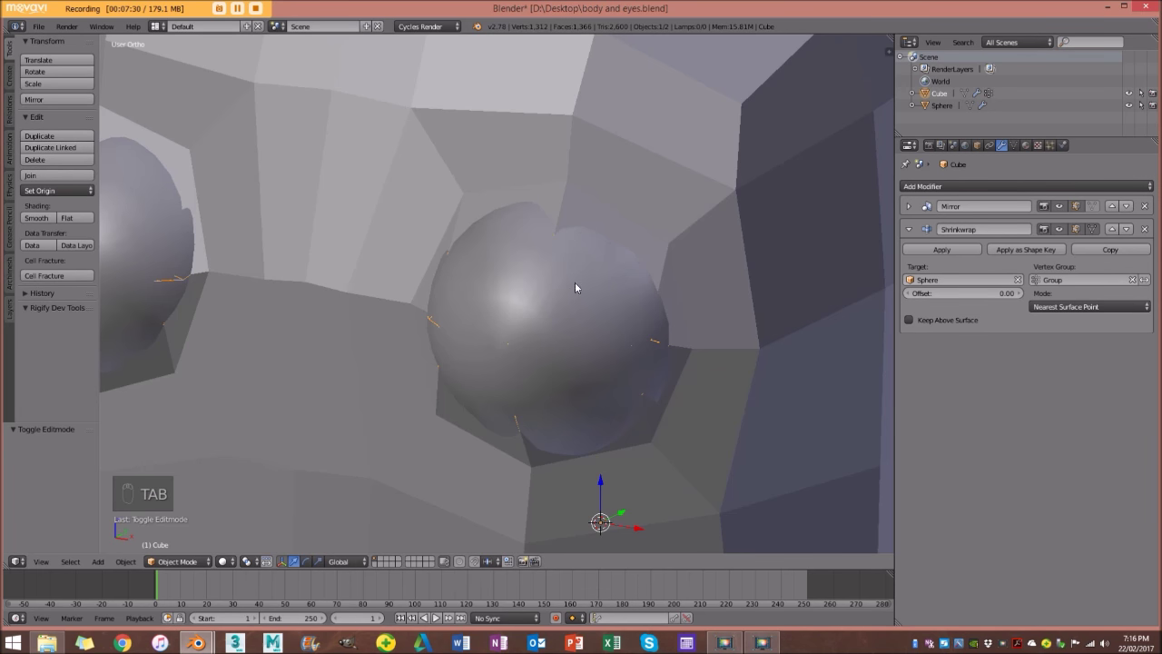
Hide the eyeballs, then select the body and enter Edit Mode with nothing selected.
{"action": "right_click", "coordinate": [578, 272]}
{"action": "scroll", "coordinate": [563, 291], "scroll_direction": "down", "scroll_amount": 3}
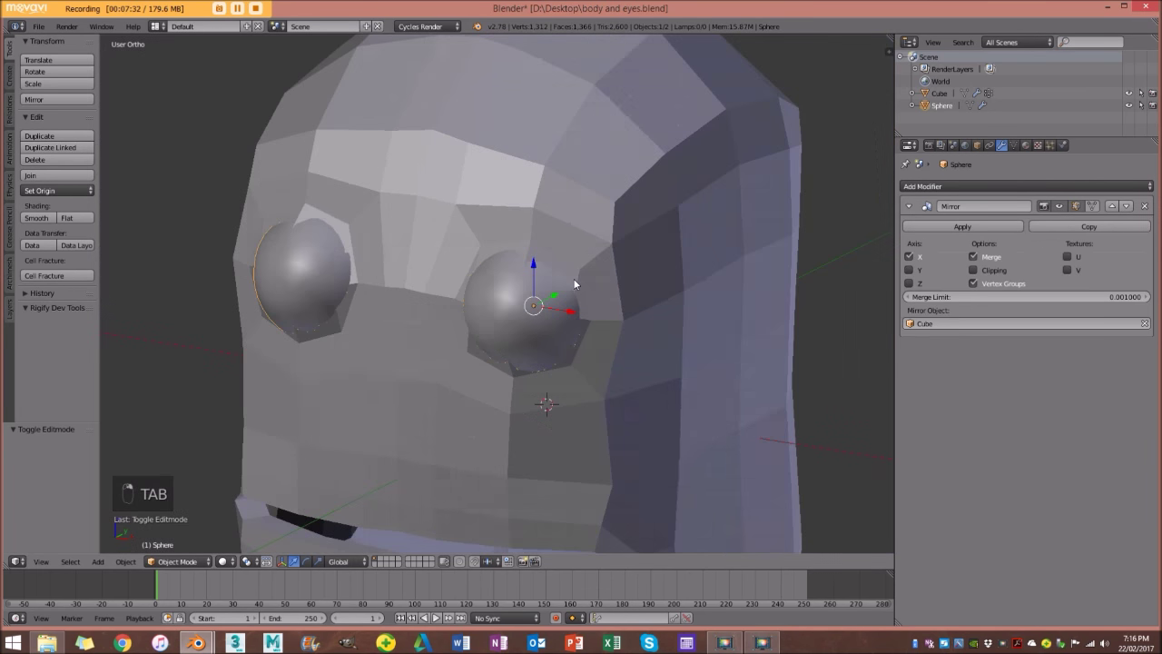
{"action": "key", "text": "z"}
{"action": "scroll", "coordinate": [633, 306], "scroll_direction": "up", "scroll_amount": 3}
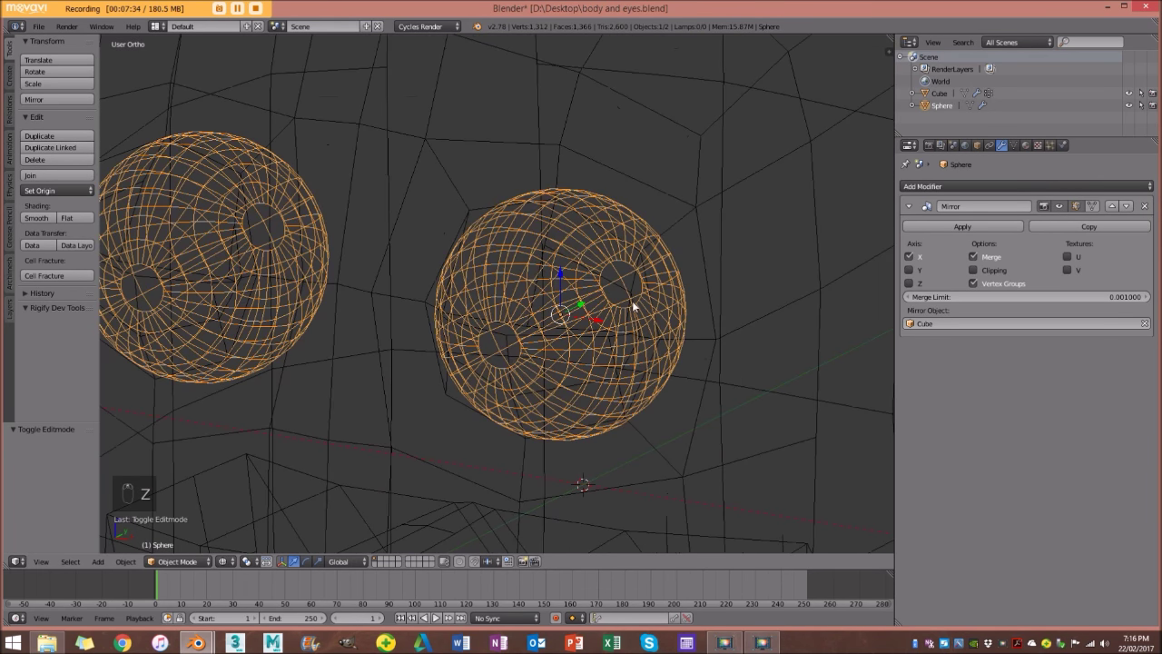
{"action": "key", "text": "h"}
{"action": "right_click", "coordinate": [626, 245]}
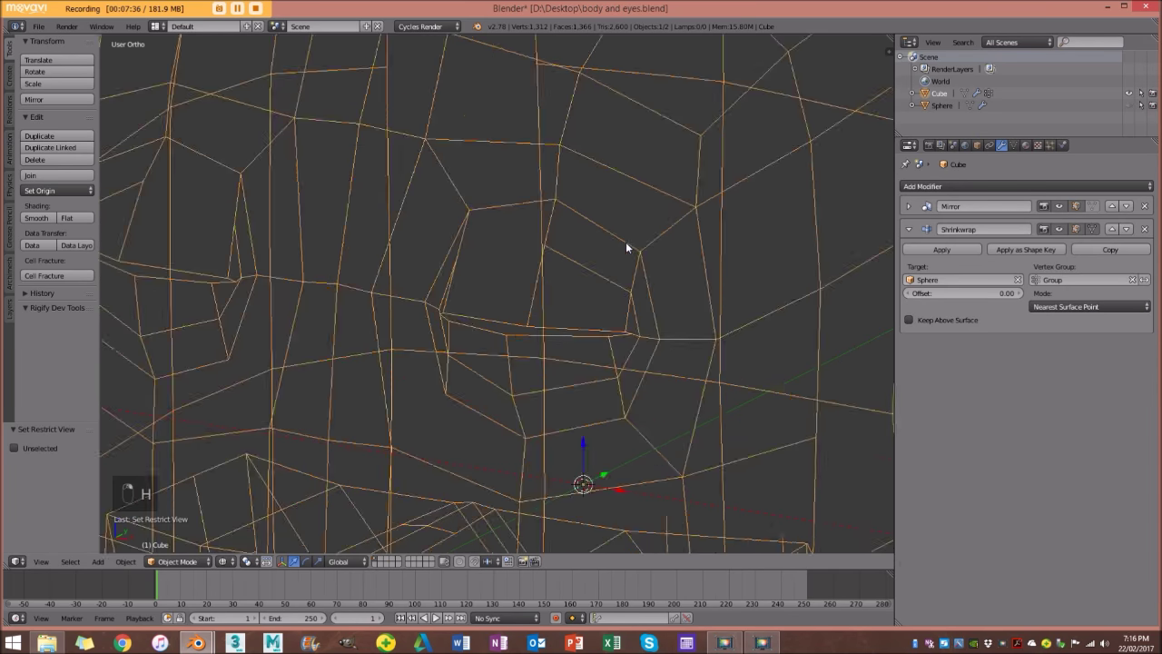
{"action": "key", "text": "z"}
{"action": "key", "text": "Tab"}
{"action": "scroll", "coordinate": [581, 289], "scroll_direction": "up", "scroll_amount": 6}
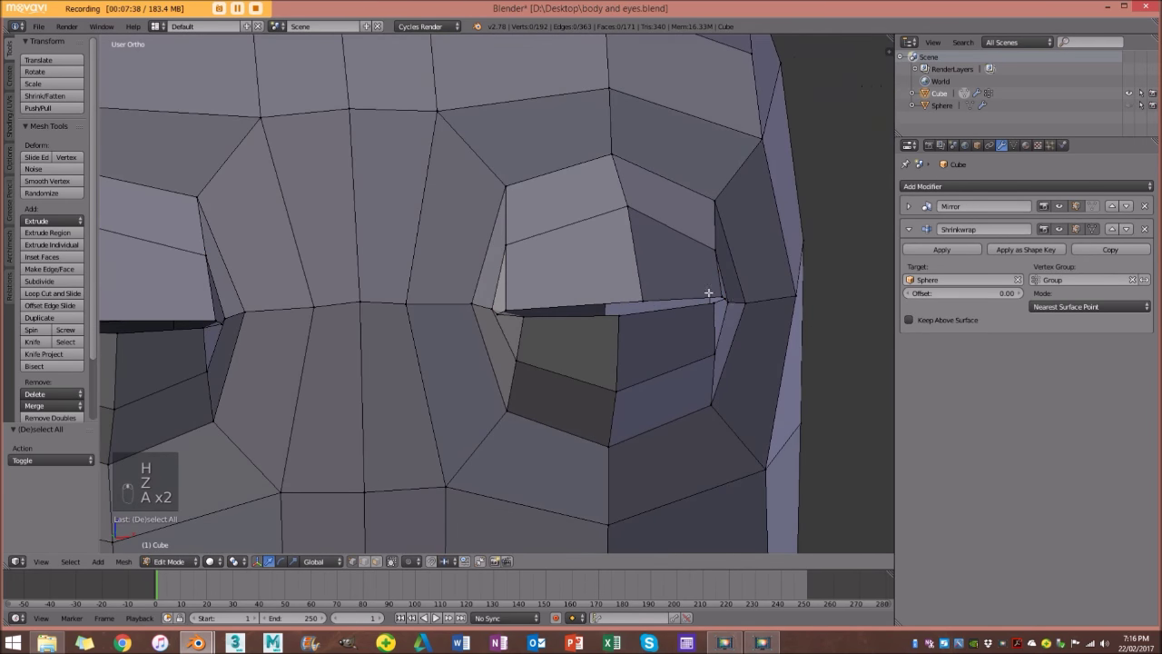
{"action": "scroll", "coordinate": [647, 297], "scroll_direction": "down", "scroll_amount": 1}
{"action": "key", "text": "a"}
{"action": "key", "text": "a"}
Slide the upper eyelid's outer edge vertex toward the middle of the lid by a factor of about 0.25.
{"action": "middle_click_drag", "start_coordinate": [684, 264], "coordinate": [572, 281]}
{"action": "right_click", "coordinate": [569, 259], "text": "alt"}
{"action": "scroll", "coordinate": [572, 282], "scroll_direction": "up", "scroll_amount": 2}
{"action": "right_click", "coordinate": [623, 355]}
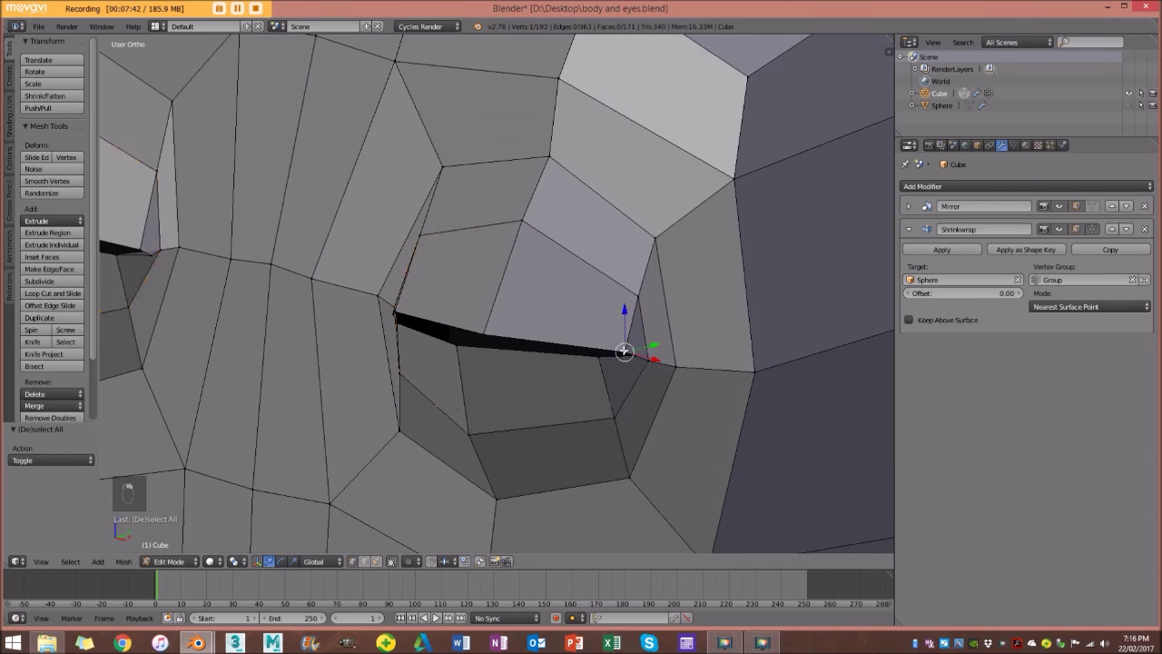
{"action": "scroll", "coordinate": [636, 367], "scroll_direction": "up", "scroll_amount": 2}
{"action": "scroll", "coordinate": [648, 384], "scroll_direction": "down", "scroll_amount": 1}
{"action": "middle_click_drag", "start_coordinate": [649, 384], "coordinate": [672, 383]}
{"action": "scroll", "coordinate": [714, 376], "scroll_direction": "up", "scroll_amount": 2}
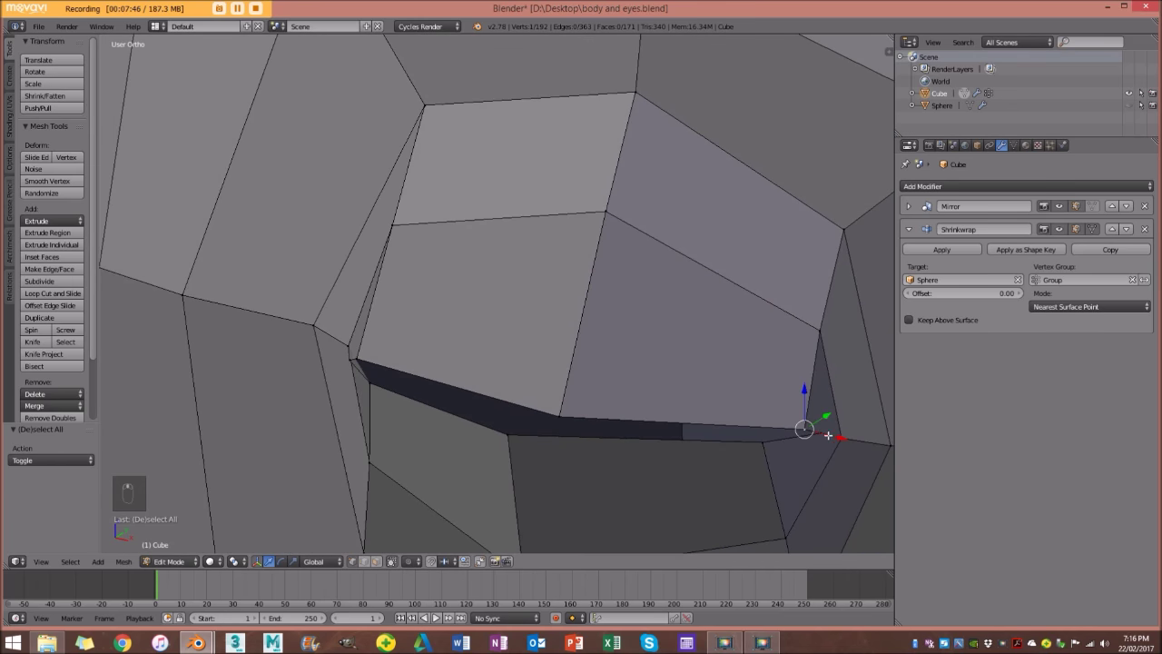
{"action": "key", "text": "g"}
{"action": "key", "text": "g"}
{"action": "left_click", "coordinate": [779, 429]}
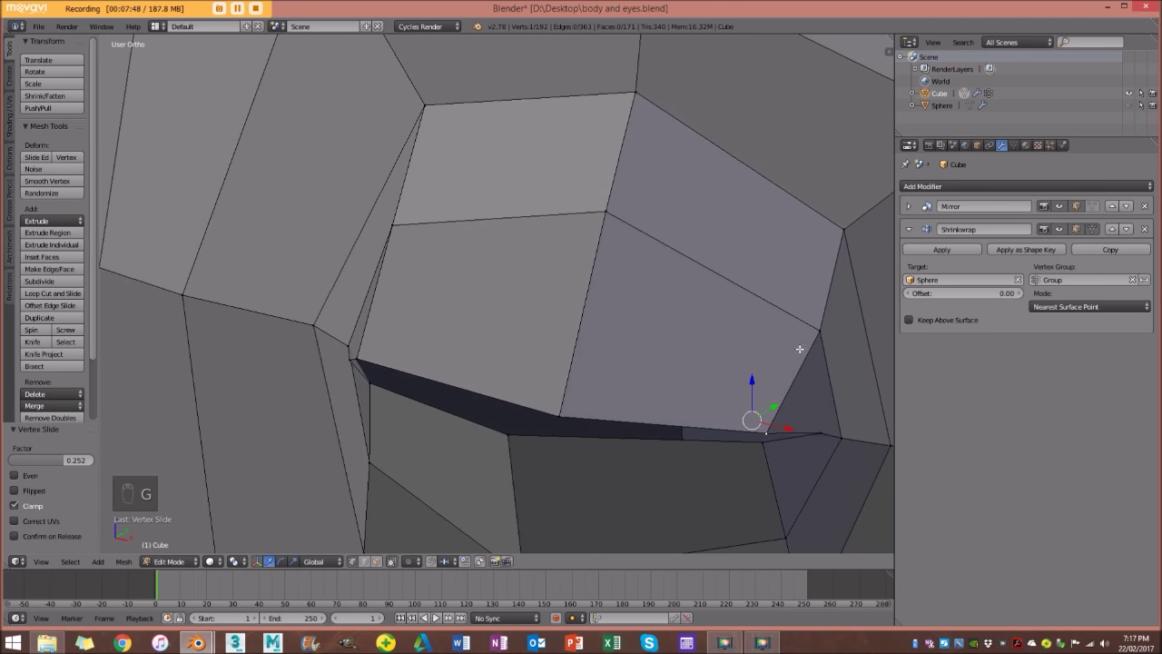
Move the upper eyelid vertex above the outer corner inward, in line with the slid edge vertex.
{"action": "right_click", "coordinate": [802, 337]}
{"action": "key", "text": "g"}
{"action": "left_click", "coordinate": [760, 304]}
{"action": "scroll", "coordinate": [449, 270], "scroll_direction": "down", "scroll_amount": 3}
{"action": "scroll", "coordinate": [454, 271], "scroll_direction": "up", "scroll_amount": 5}
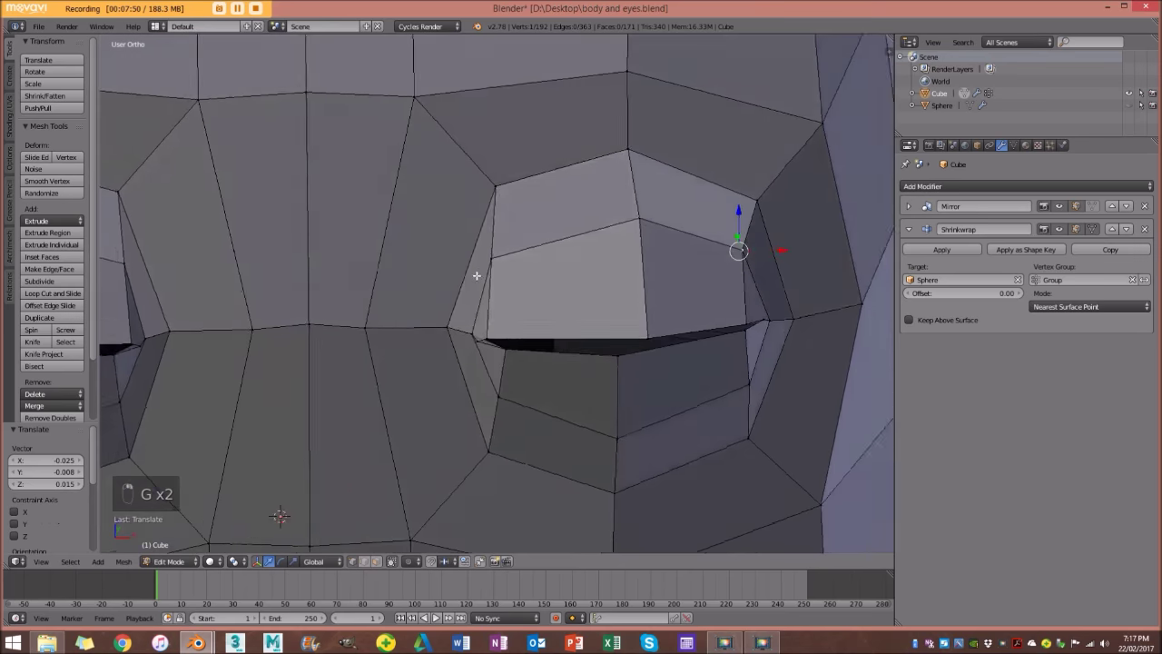
Slide the upper eyelid's inner edge vertex toward the lid's middle by a factor of about 0.23 and nudge it slightly.
{"action": "key", "text": "g"}
{"action": "key", "text": "g"}
{"action": "left_click", "coordinate": [631, 340]}
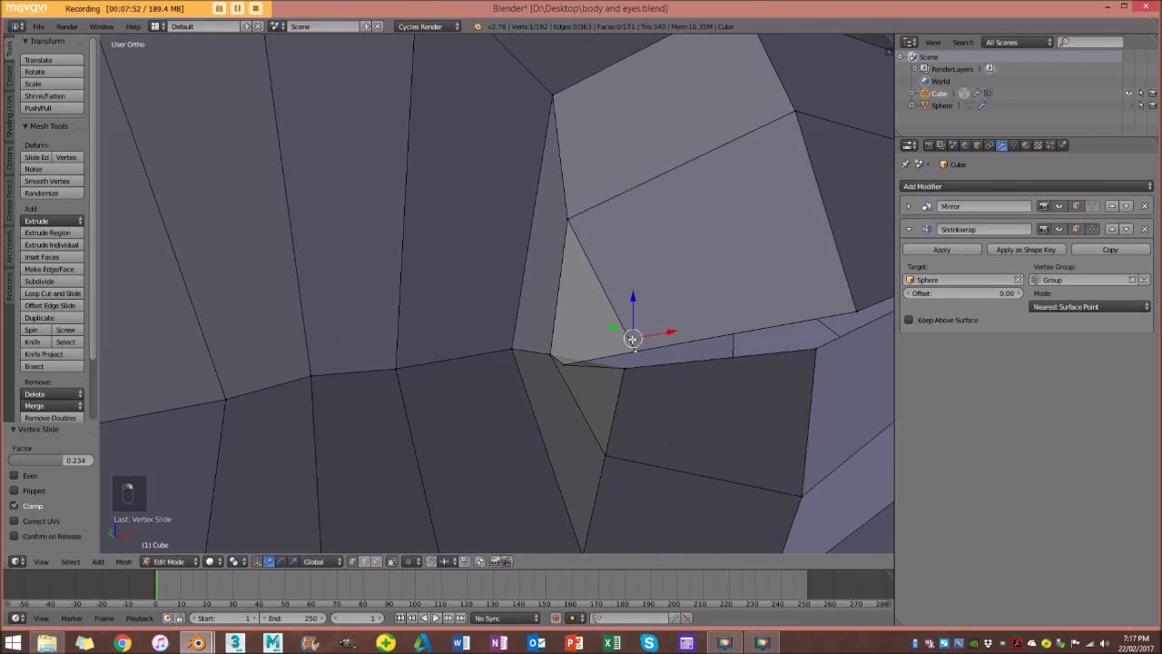
{"action": "key", "text": "g"}
{"action": "left_click", "coordinate": [648, 353]}
Move the vertices at the inner and outer corners of the eye opening to tighten both corners.
{"action": "right_click", "coordinate": [569, 364]}
{"action": "key", "text": "g"}
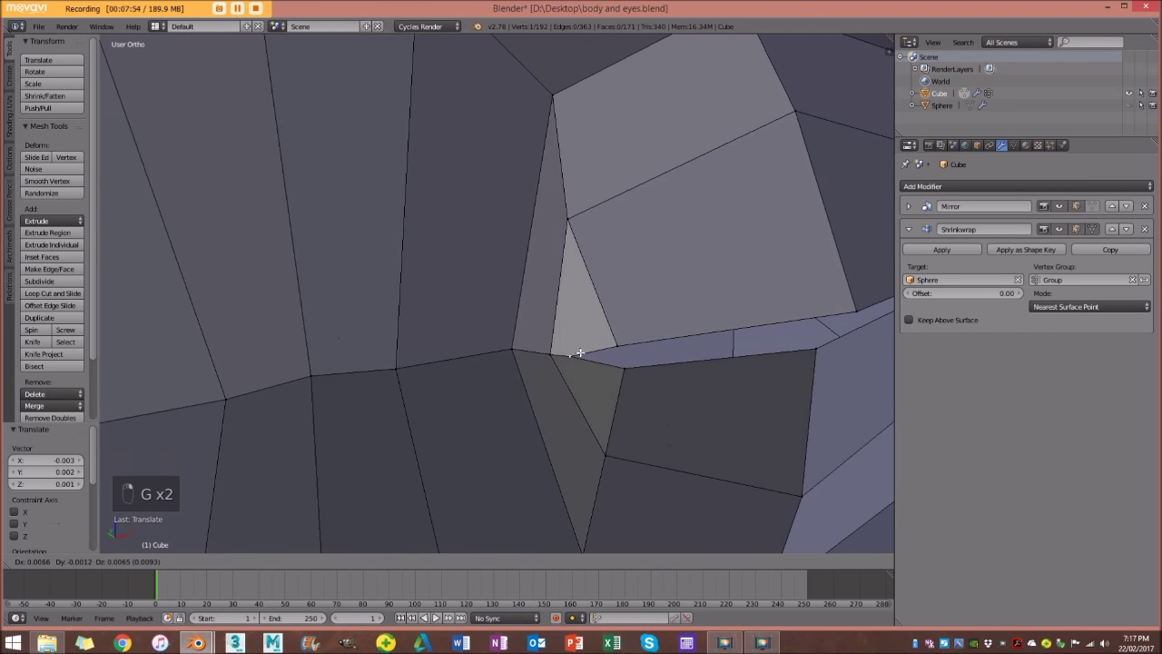
{"action": "left_click", "coordinate": [582, 353]}
{"action": "scroll", "coordinate": [582, 352], "scroll_direction": "down", "scroll_amount": 2}
{"action": "scroll", "coordinate": [581, 352], "scroll_direction": "down", "scroll_amount": 2}
{"action": "scroll", "coordinate": [633, 345], "scroll_direction": "up", "scroll_amount": 5}
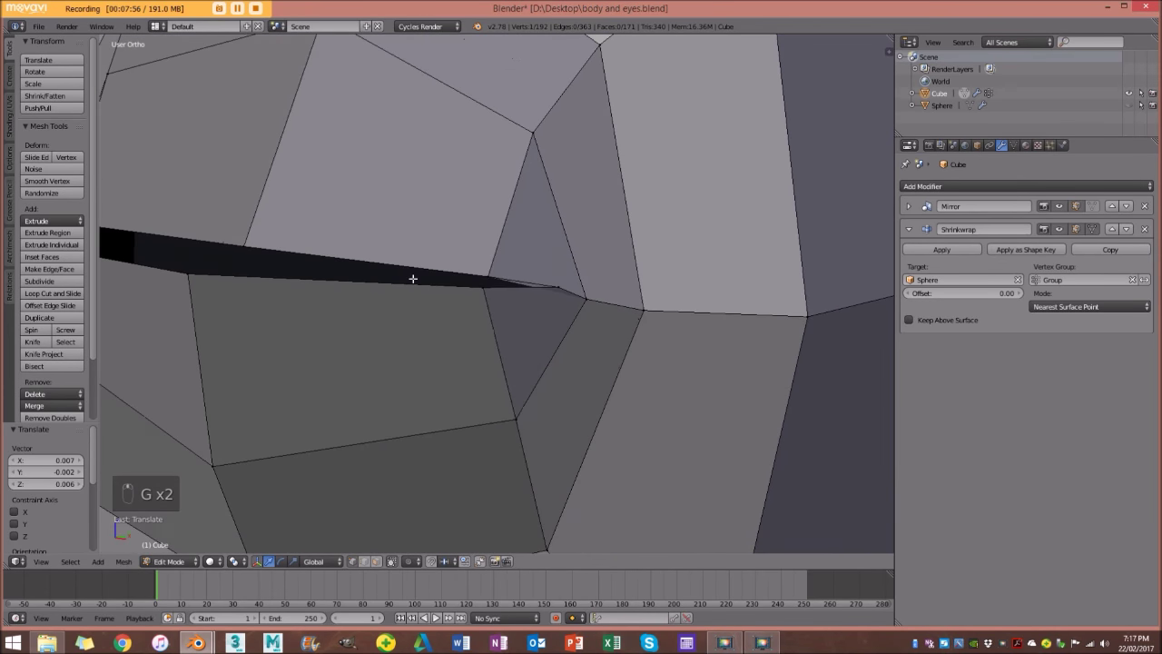
{"action": "middle_click_drag", "start_coordinate": [564, 294], "coordinate": [491, 313], "text": "shift"}
{"action": "key", "text": "g"}
{"action": "left_click", "coordinate": [515, 313]}
{"action": "scroll", "coordinate": [481, 308], "scroll_direction": "down", "scroll_amount": 2}
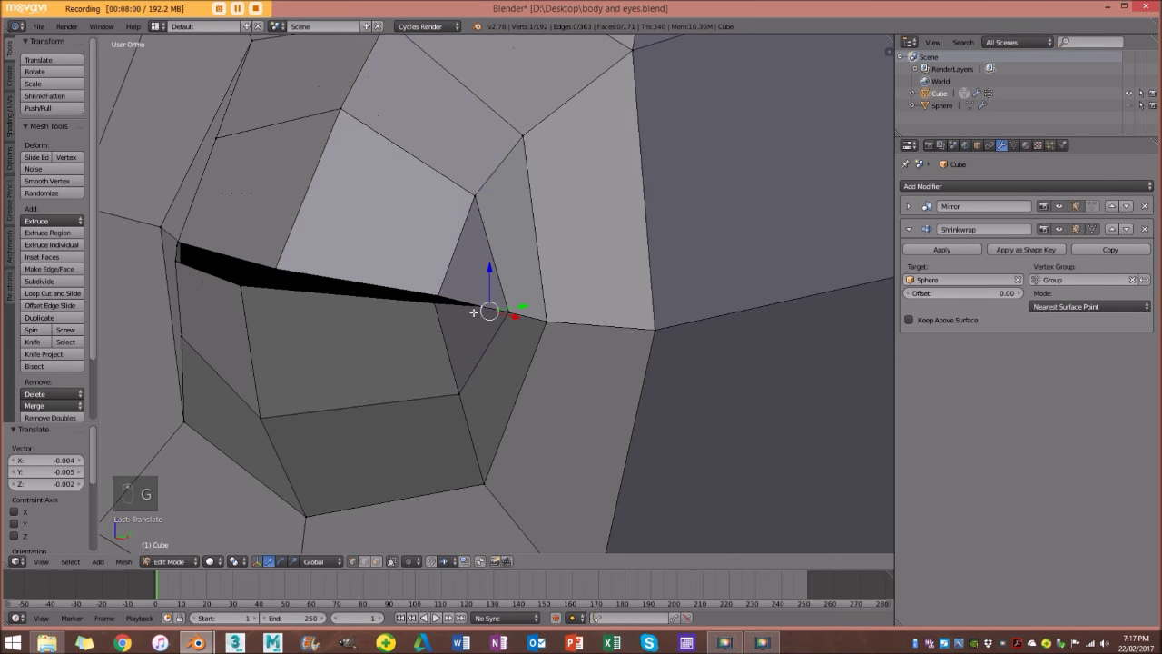
Merge the outer eye-corner vertices one after another into the outermost one with Merge At Last, and clear the selection.
{"action": "scroll", "coordinate": [474, 313], "scroll_direction": "up", "scroll_amount": 3}
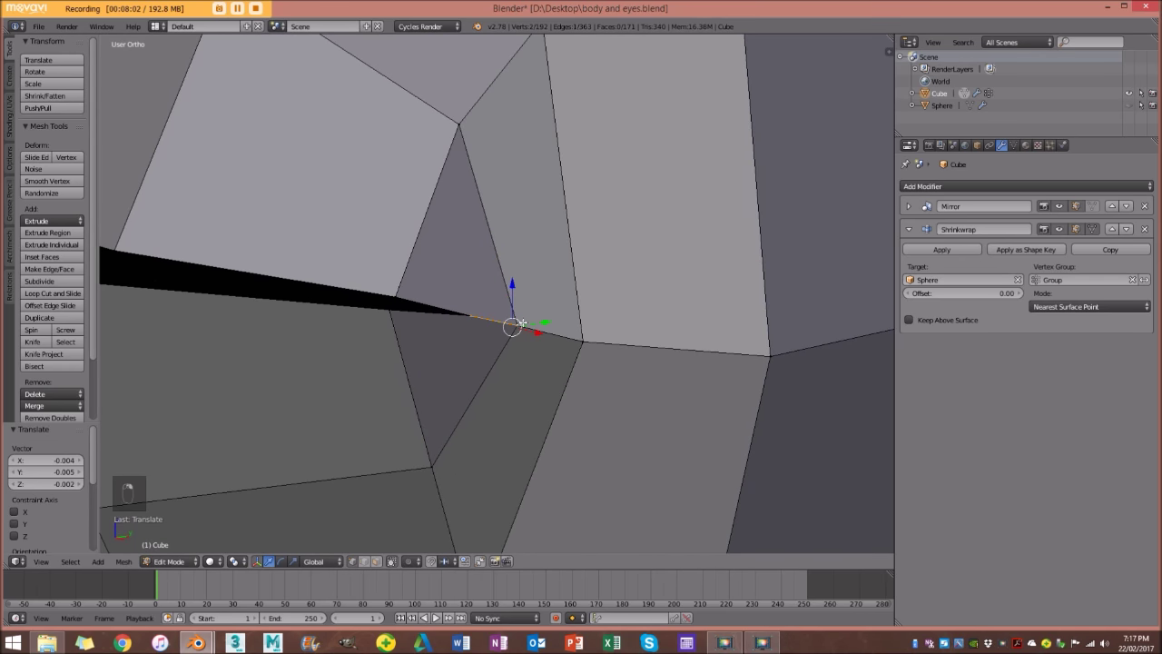
{"action": "key", "text": "w"}
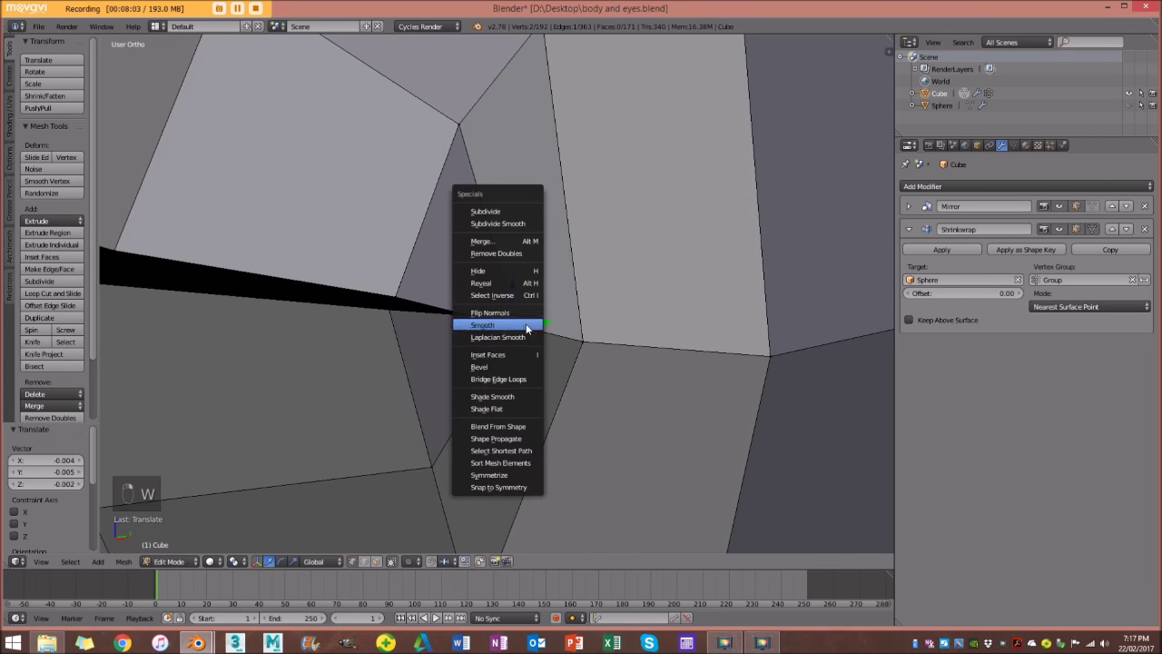
{"action": "left_click", "coordinate": [528, 241]}
{"action": "left_click", "coordinate": [522, 253]}
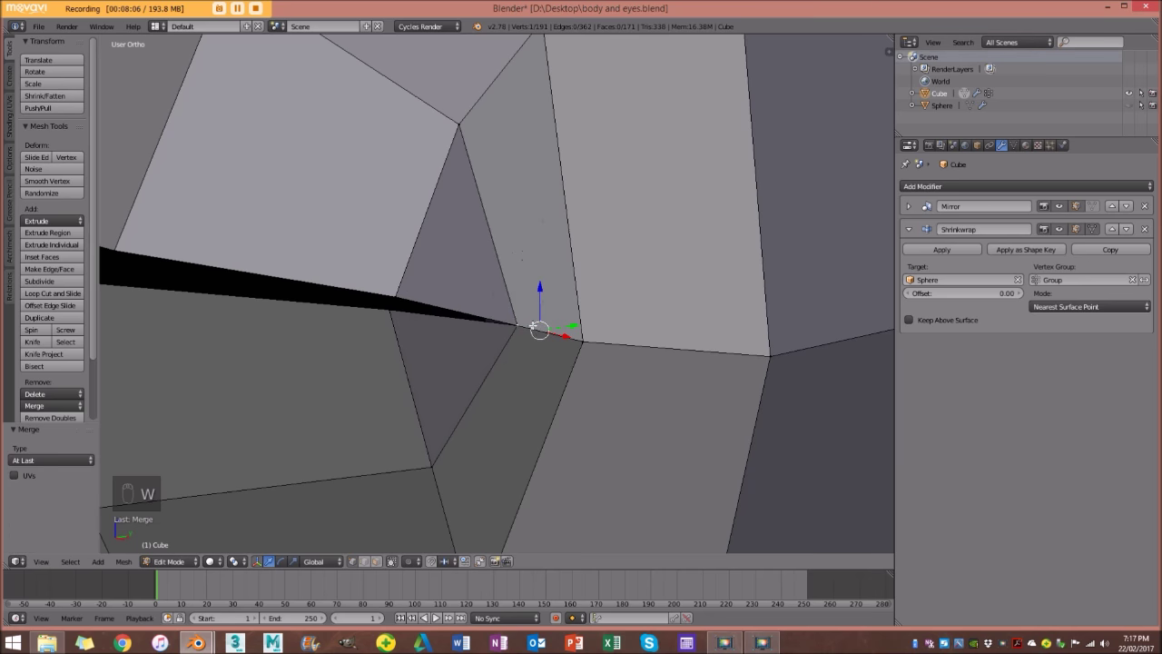
{"action": "key", "text": "z"}
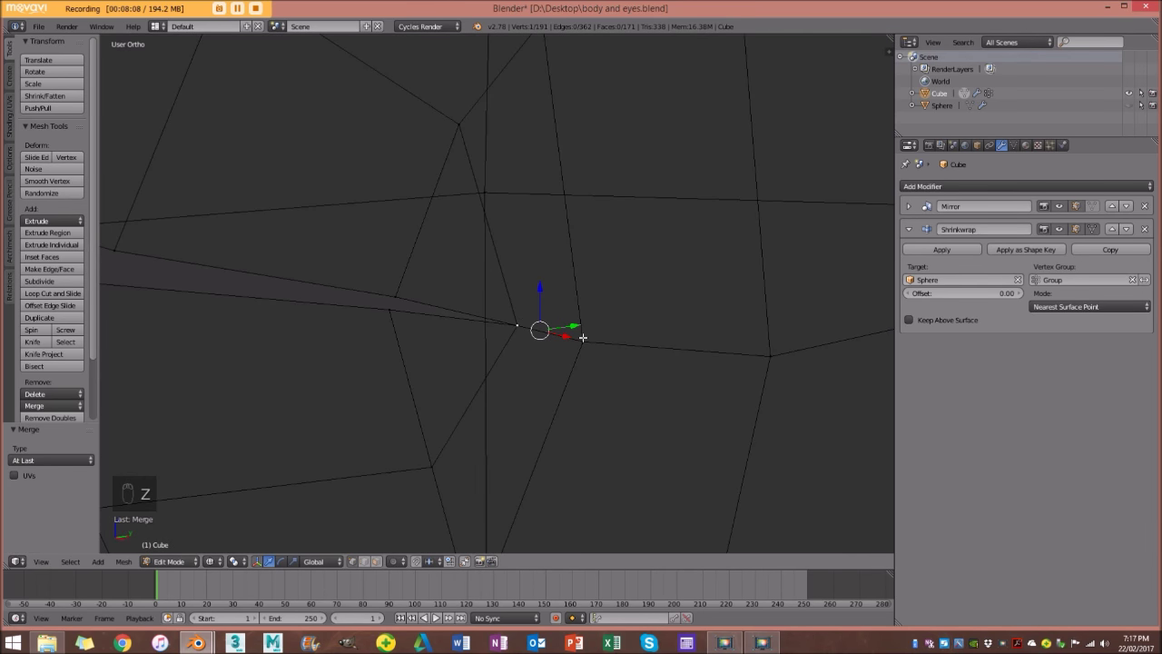
{"action": "key", "text": "z"}
{"action": "key", "text": "w"}
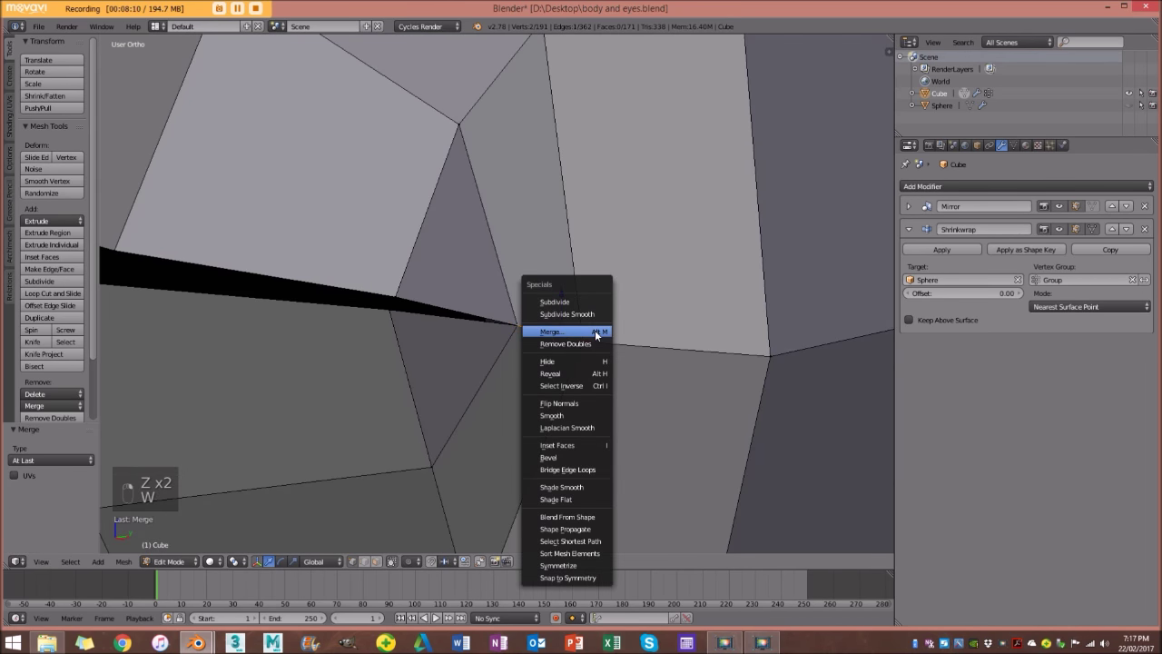
{"action": "left_click", "coordinate": [596, 332]}
{"action": "left_click", "coordinate": [597, 334]}
{"action": "scroll", "coordinate": [594, 329], "scroll_direction": "down", "scroll_amount": 5}
{"action": "key", "text": "a"}
Merge the inner eye-corner vertices one after another into the innermost one with Merge At Last.
{"action": "middle_click_drag", "start_coordinate": [418, 299], "coordinate": [580, 267]}
{"action": "scroll", "coordinate": [580, 269], "scroll_direction": "up", "scroll_amount": 2}
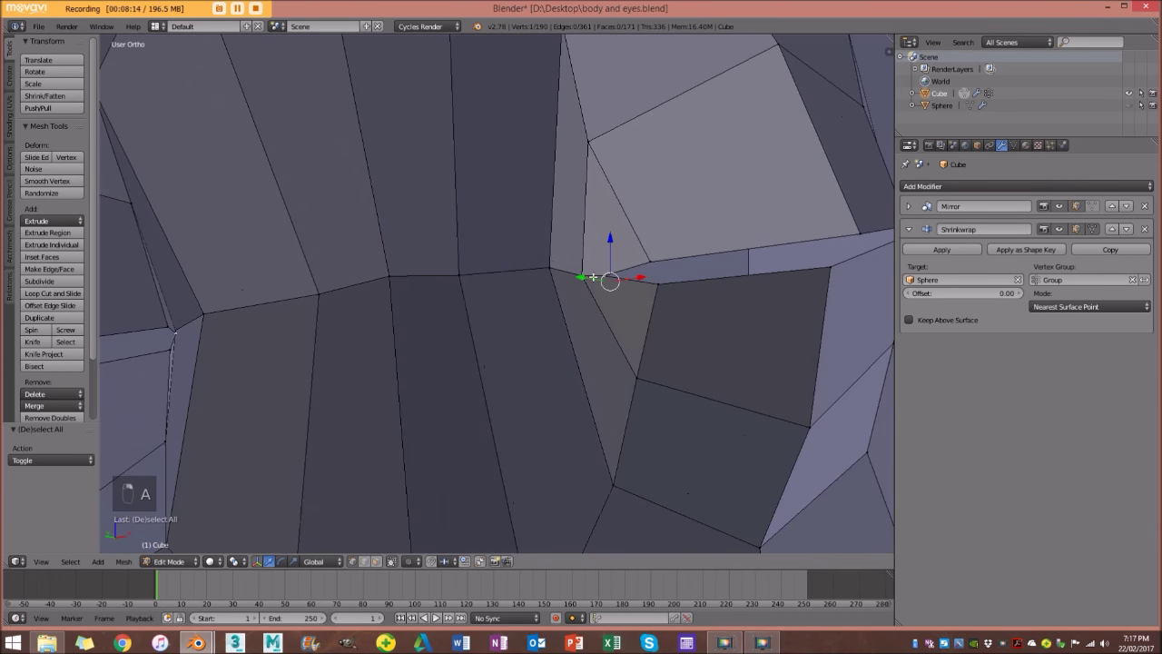
{"action": "key", "text": "w"}
{"action": "left_click", "coordinate": [581, 279]}
{"action": "left_click", "coordinate": [581, 279]}
{"action": "left_click_drag", "start_coordinate": [583, 280], "coordinate": [581, 280]}
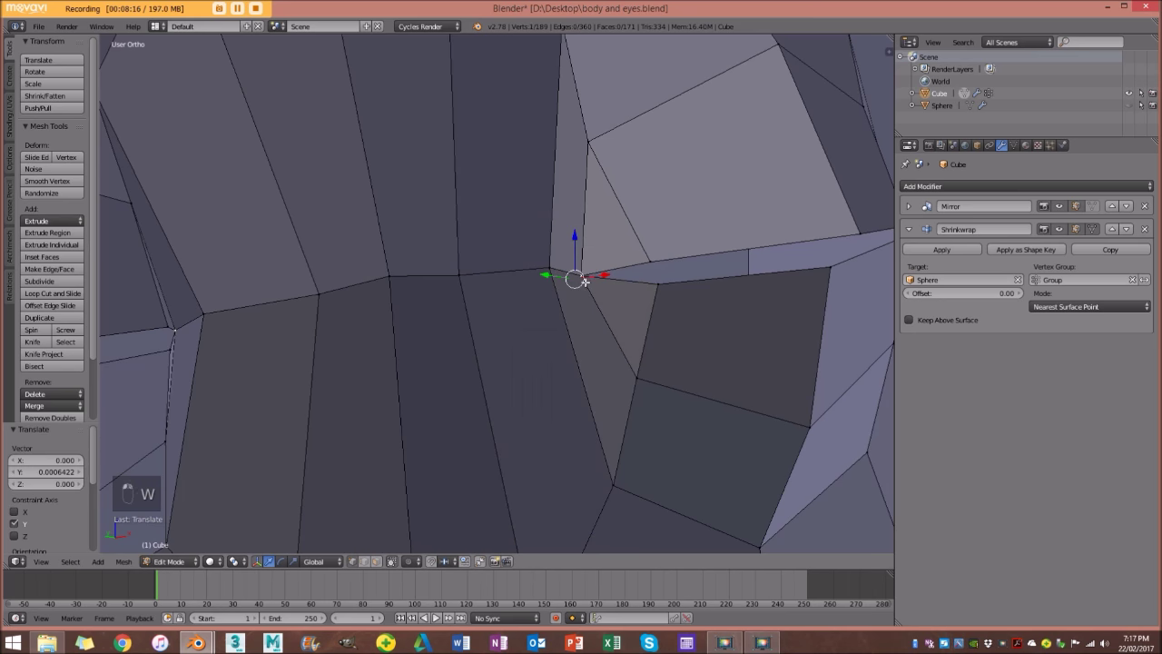
{"action": "key", "text": "w"}
{"action": "left_click", "coordinate": [556, 271]}
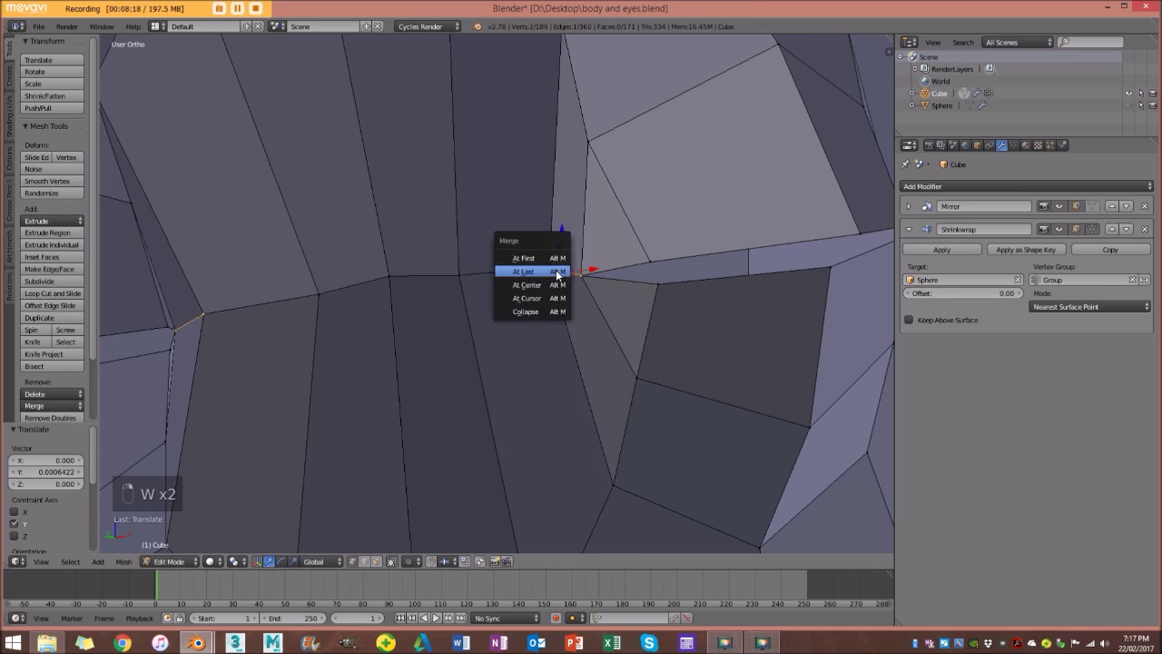
{"action": "left_click", "coordinate": [557, 273]}
Reposition individual eyelid edge vertices, including the lower lid's middle one, to even out the eye opening.
{"action": "scroll", "coordinate": [635, 314], "scroll_direction": "down", "scroll_amount": 4}
{"action": "middle_click_drag", "start_coordinate": [635, 314], "coordinate": [454, 260]}
{"action": "key", "text": "a"}
{"action": "key", "text": "g"}
{"action": "left_click", "coordinate": [509, 288]}
{"action": "key", "text": "a"}
{"action": "right_click", "coordinate": [399, 300]}
{"action": "middle_click_drag", "start_coordinate": [399, 300], "coordinate": [446, 314]}
{"action": "key", "text": "g"}
{"action": "left_click", "coordinate": [457, 317]}
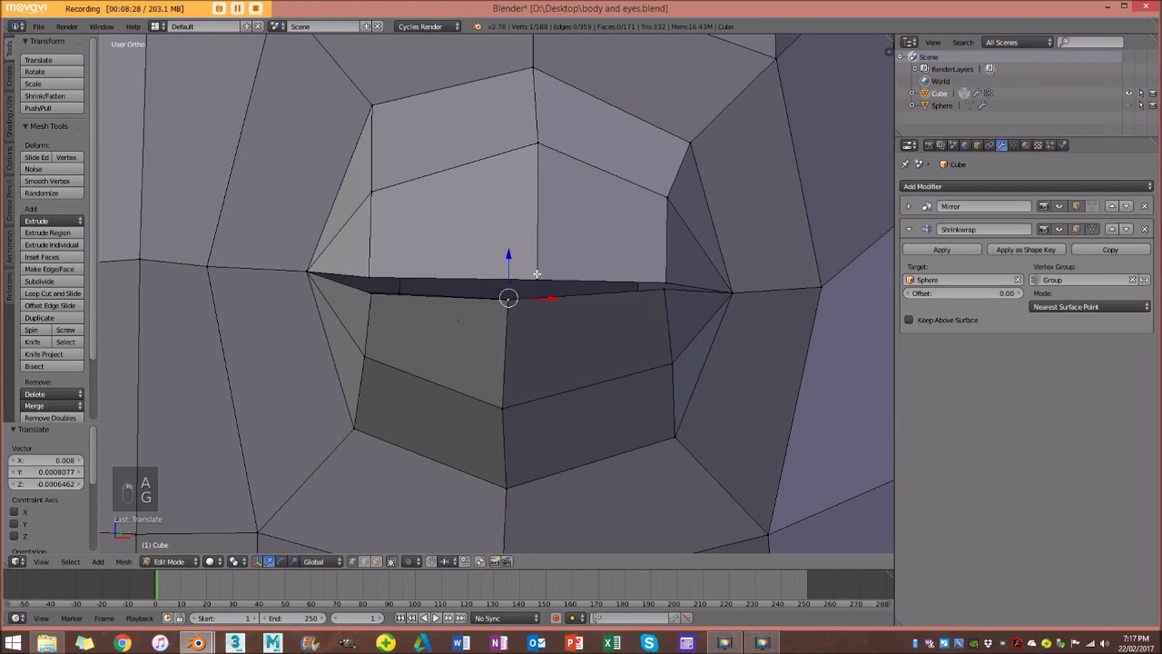
Move the upper eyelid's middle vertices toward the line of the lower lid's middle edge, and return to Object Mode.
{"action": "key", "text": "g"}
{"action": "left_click", "coordinate": [518, 270]}
{"action": "key", "text": "g"}
{"action": "left_click", "coordinate": [529, 172]}
{"action": "key", "text": "Tab"}
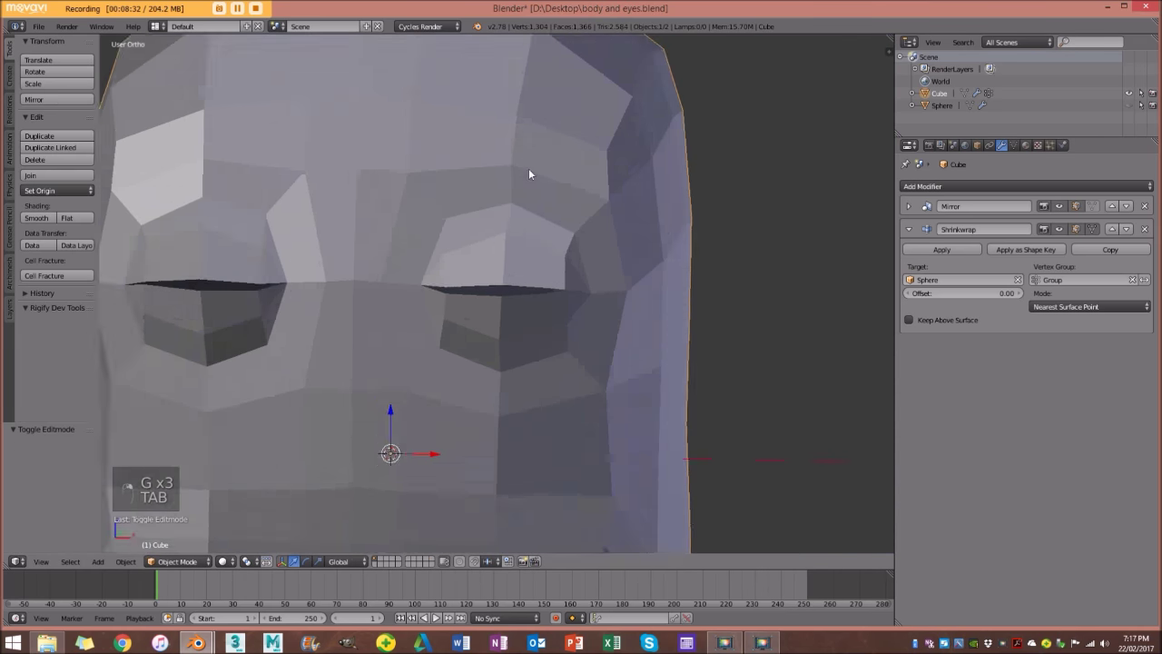
Apply the Shrinkwrap modifier to the body.
{"action": "scroll", "coordinate": [528, 173], "scroll_direction": "down", "scroll_amount": 5}
{"action": "middle_click_drag", "start_coordinate": [526, 233], "coordinate": [500, 226]}
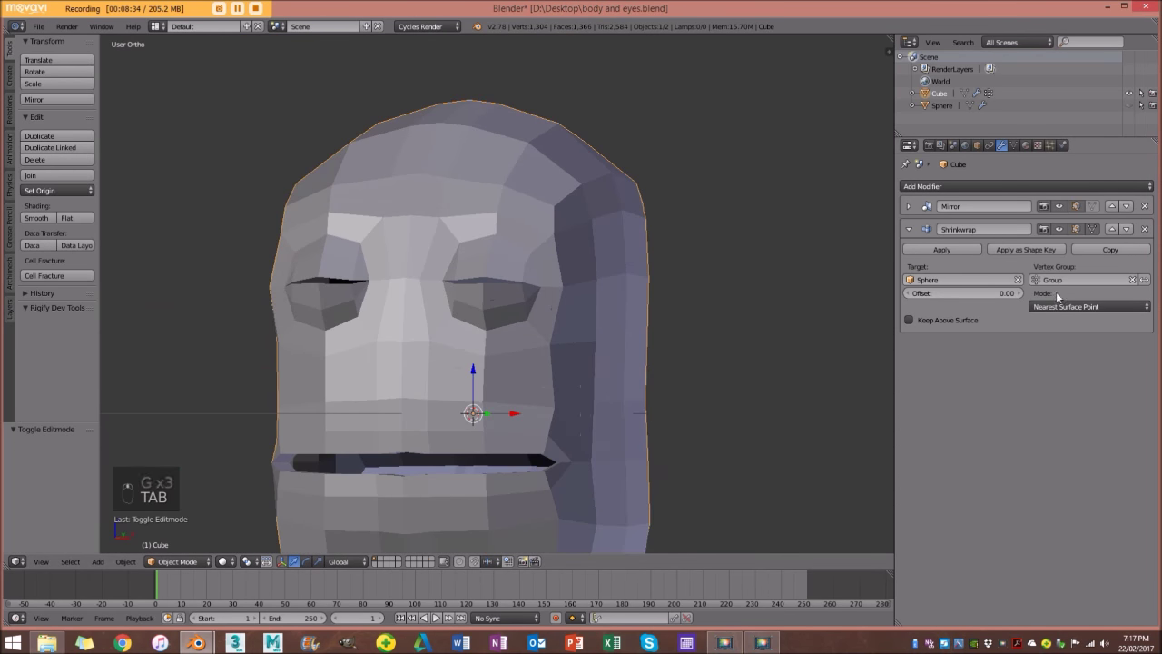
{"action": "left_click", "coordinate": [944, 252]}
Examine the eyelid mesh in Edit Mode from several angles, then check the whole head in Object Mode.
{"action": "scroll", "coordinate": [611, 279], "scroll_direction": "down", "scroll_amount": 2}
{"action": "mouse_move", "coordinate": [572, 284]}
{"action": "middle_mouse_down"}
{"action": "mouse_move", "coordinate": [490, 296]}
{"action": "mouse_move", "coordinate": [556, 286]}
{"action": "middle_mouse_up"}
{"action": "key", "text": "Tab"}
{"action": "scroll", "coordinate": [516, 296], "scroll_direction": "up", "scroll_amount": 3}
{"action": "key", "text": "a"}
{"action": "key", "text": "a"}
{"action": "scroll", "coordinate": [555, 286], "scroll_direction": "up", "scroll_amount": 3}
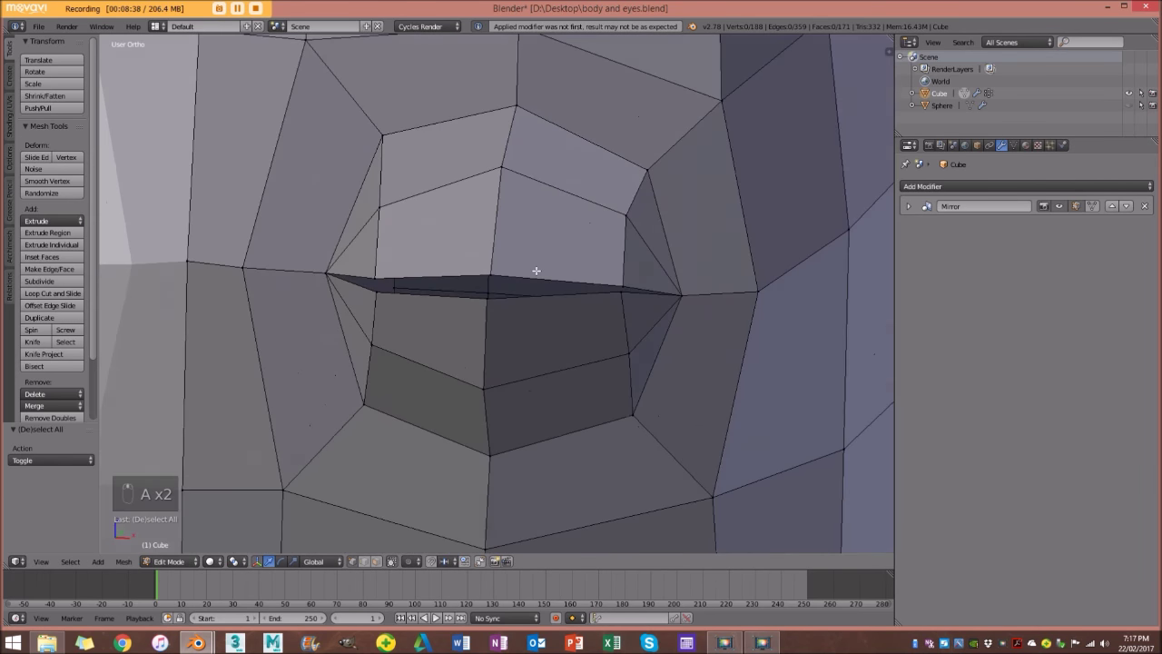
{"action": "scroll", "coordinate": [532, 270], "scroll_direction": "down", "scroll_amount": 3}
{"action": "middle_click_drag", "start_coordinate": [467, 304], "coordinate": [488, 319]}
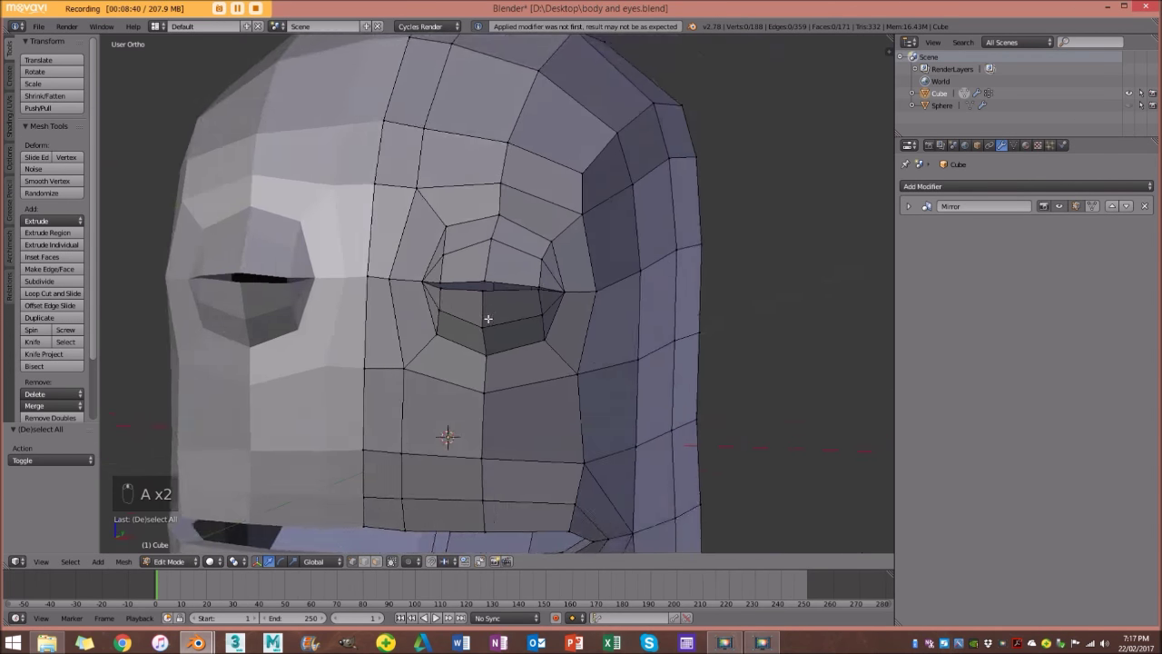
{"action": "scroll", "coordinate": [488, 319], "scroll_direction": "up", "scroll_amount": 4}
{"action": "middle_click_drag", "start_coordinate": [337, 197], "coordinate": [530, 304]}
{"action": "scroll", "coordinate": [503, 298], "scroll_direction": "down", "scroll_amount": 5}
{"action": "middle_click_drag", "start_coordinate": [523, 358], "coordinate": [450, 339]}
{"action": "scroll", "coordinate": [607, 236], "scroll_direction": "up", "scroll_amount": 2}
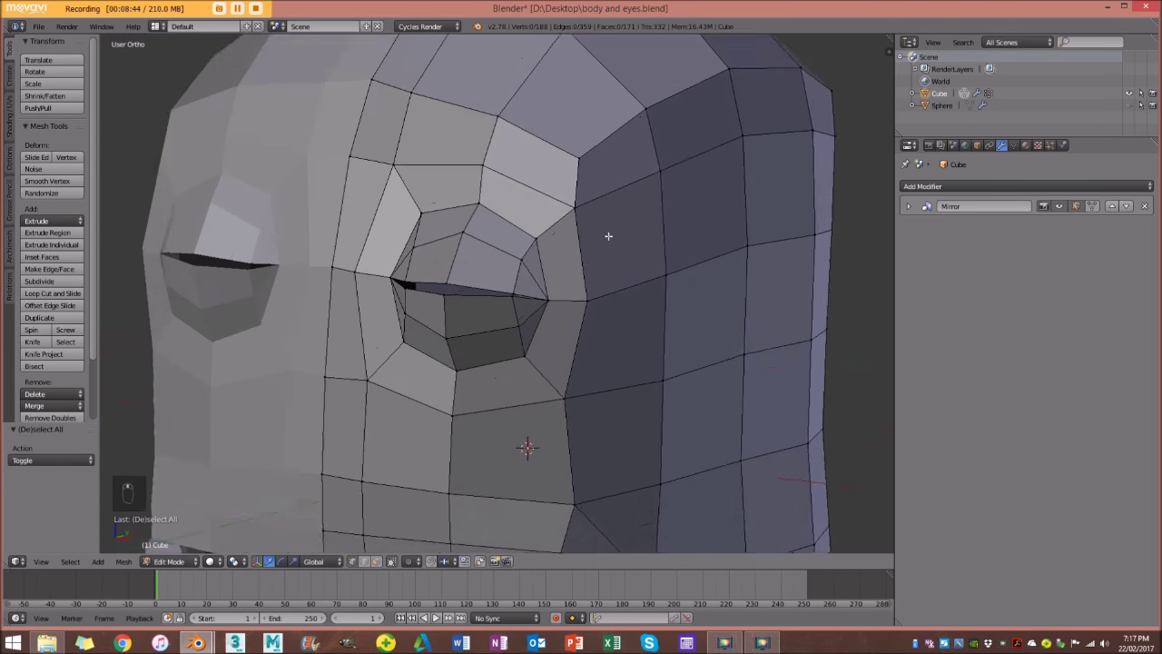
{"action": "scroll", "coordinate": [487, 339], "scroll_direction": "up", "scroll_amount": 1}
{"action": "scroll", "coordinate": [444, 370], "scroll_direction": "down", "scroll_amount": 3}
{"action": "middle_click_drag", "start_coordinate": [493, 418], "coordinate": [484, 369]}
{"action": "scroll", "coordinate": [499, 306], "scroll_direction": "down", "scroll_amount": 3}
{"action": "middle_click_drag", "start_coordinate": [499, 306], "coordinate": [550, 337]}
{"action": "scroll", "coordinate": [509, 318], "scroll_direction": "up", "scroll_amount": 4}
{"action": "key", "text": "Tab"}
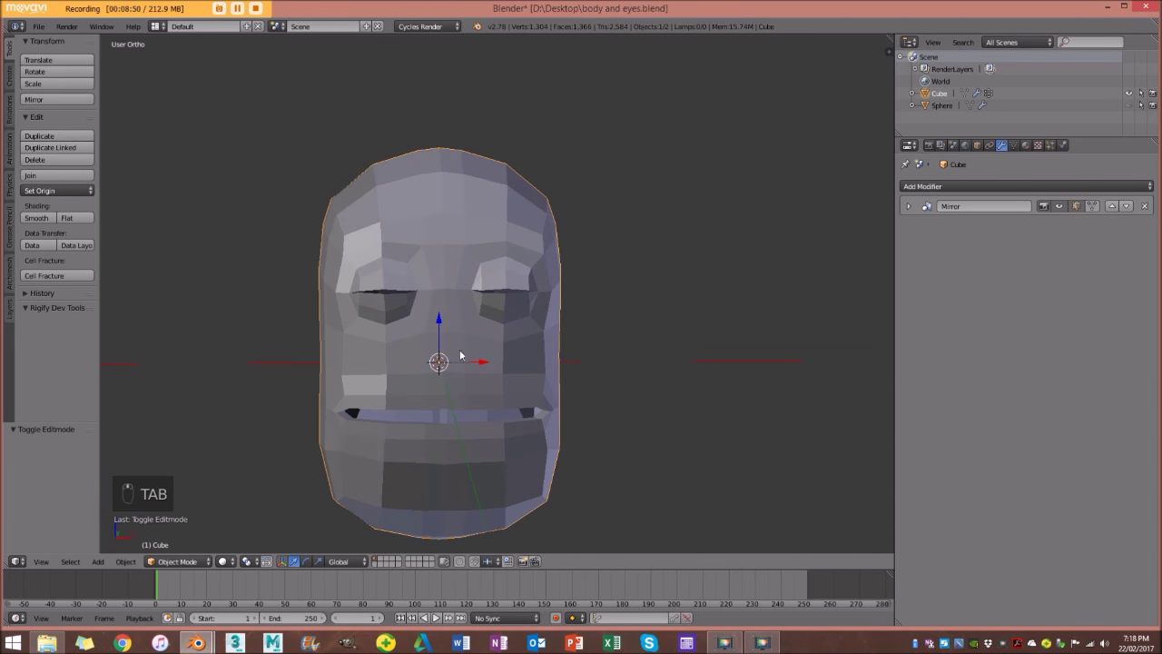
{"action": "middle_click_drag", "start_coordinate": [344, 325], "coordinate": [395, 349]}
{"action": "middle_click_drag", "start_coordinate": [561, 385], "coordinate": [404, 372]}
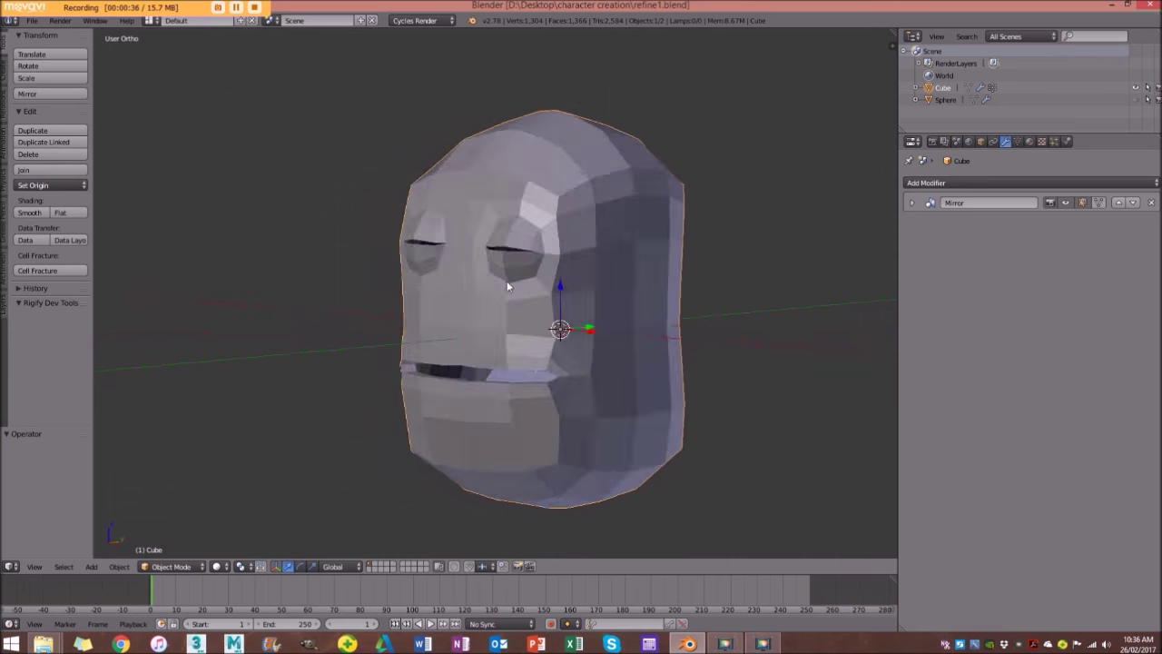
Enter Edit Mode on the body to work on the mouth area.
{"action": "middle_click_drag", "start_coordinate": [507, 280], "coordinate": [563, 304]}
{"action": "scroll", "coordinate": [654, 368], "scroll_direction": "up", "scroll_amount": 3}
{"action": "middle_click_drag", "start_coordinate": [725, 396], "coordinate": [532, 213], "text": "shift"}
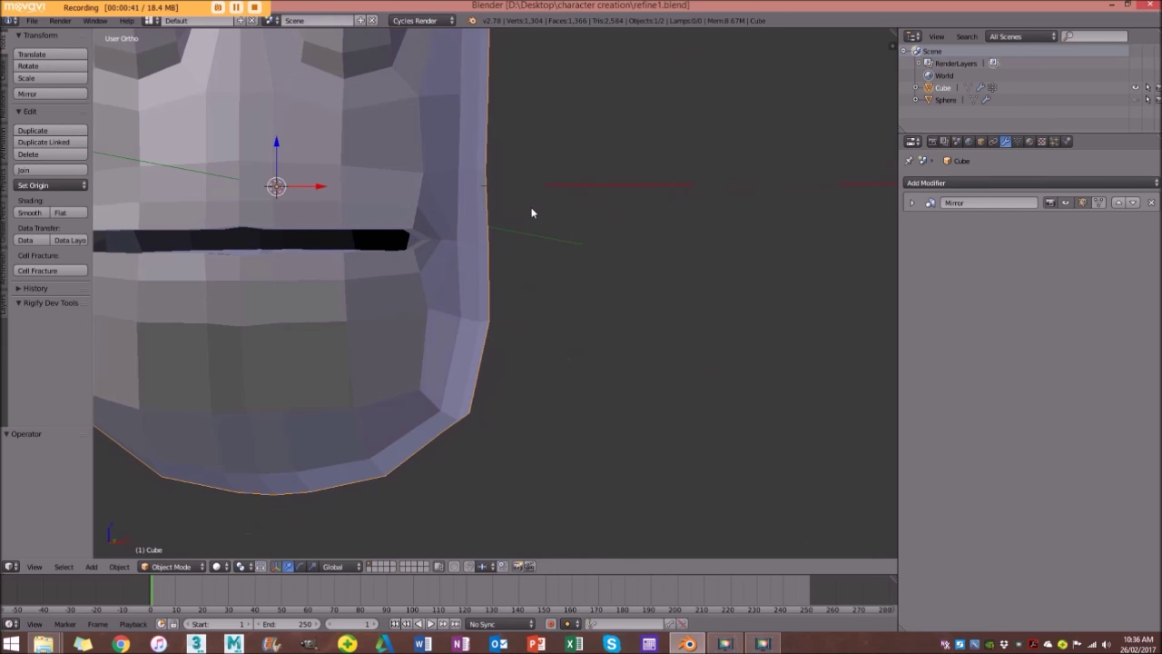
{"action": "key", "text": "Tab"}
{"action": "middle_click_drag", "start_coordinate": [451, 262], "coordinate": [428, 199]}
{"action": "scroll", "coordinate": [466, 267], "scroll_direction": "down", "scroll_amount": 2}
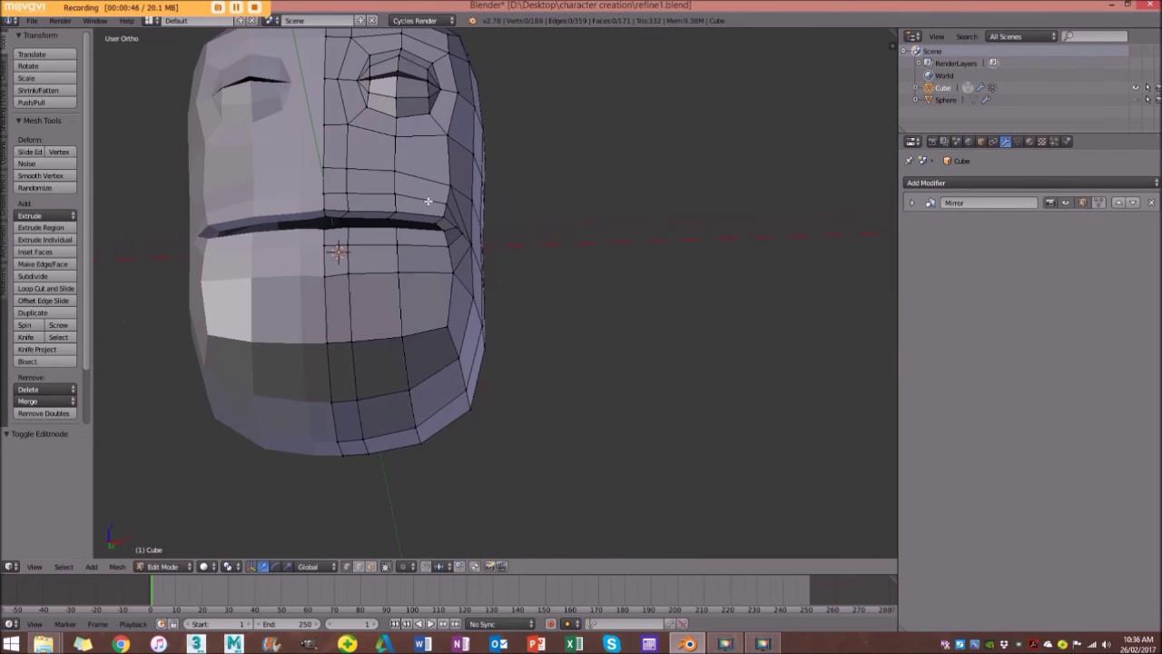
Examine the edge flow around the mouth and between the lips and eyes from the front and below.
{"action": "scroll", "coordinate": [345, 216], "scroll_direction": "up", "scroll_amount": 3}
{"action": "middle_click_drag", "start_coordinate": [306, 147], "coordinate": [623, 335], "text": "shift"}
{"action": "key", "text": "KP_1"}
{"action": "scroll", "coordinate": [622, 339], "scroll_direction": "up", "scroll_amount": 2}
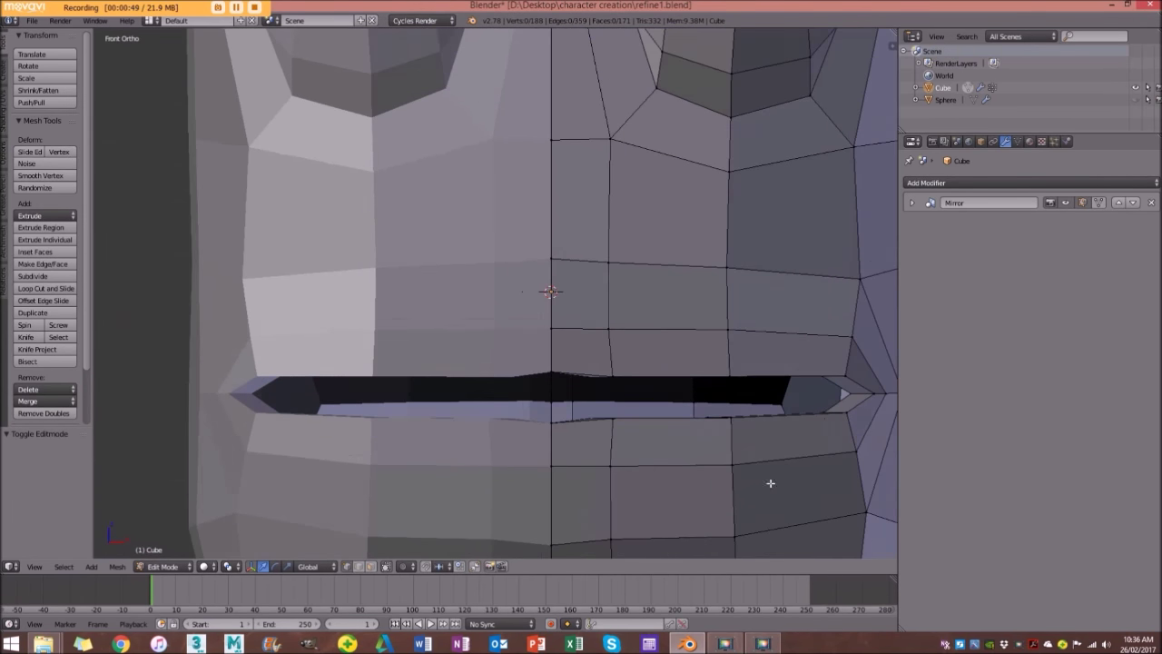
{"action": "middle_click_drag", "start_coordinate": [712, 445], "coordinate": [557, 309], "text": "shift"}
{"action": "scroll", "coordinate": [553, 300], "scroll_direction": "up", "scroll_amount": 3}
{"action": "middle_click_drag", "start_coordinate": [488, 192], "coordinate": [512, 307]}
{"action": "scroll", "coordinate": [525, 177], "scroll_direction": "down", "scroll_amount": 4}
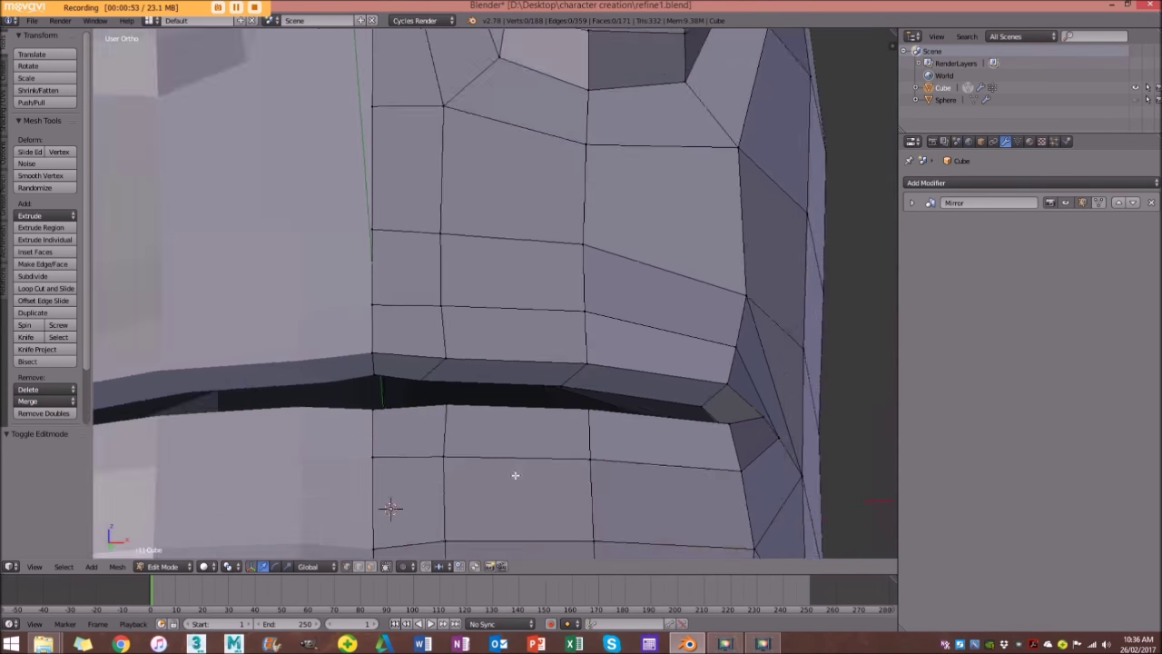
{"action": "scroll", "coordinate": [532, 308], "scroll_direction": "up", "scroll_amount": 1}
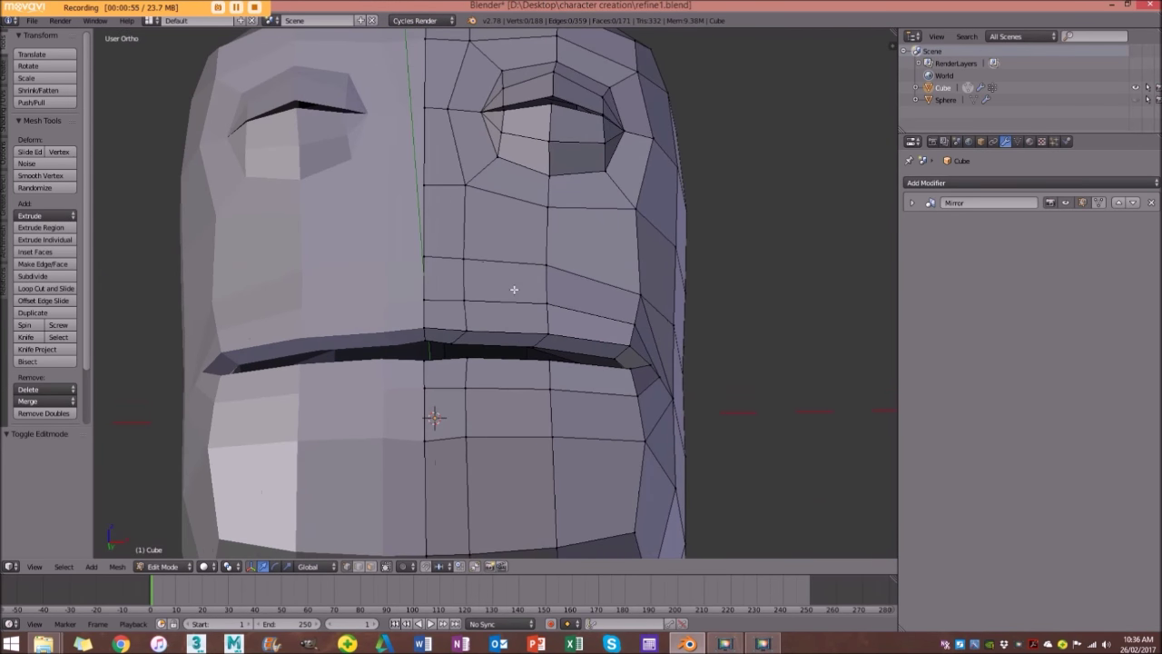
{"action": "key", "text": "ctrl+r"}
{"action": "key", "text": "Escape"}
{"action": "scroll", "coordinate": [513, 288], "scroll_direction": "down", "scroll_amount": 4}
{"action": "middle_click_drag", "start_coordinate": [509, 262], "coordinate": [517, 192]}
{"action": "scroll", "coordinate": [517, 191], "scroll_direction": "up", "scroll_amount": 4}
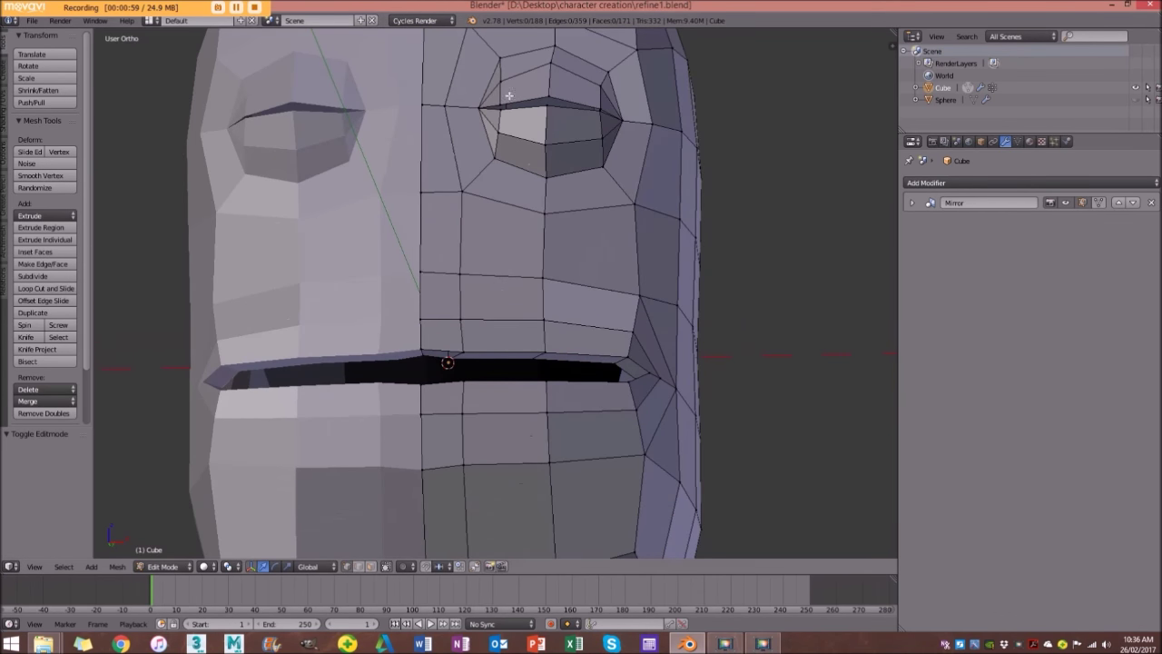
{"action": "scroll", "coordinate": [510, 96], "scroll_direction": "down", "scroll_amount": 4}
{"action": "scroll", "coordinate": [548, 246], "scroll_direction": "up", "scroll_amount": 4}
{"action": "key", "text": "KP_1"}
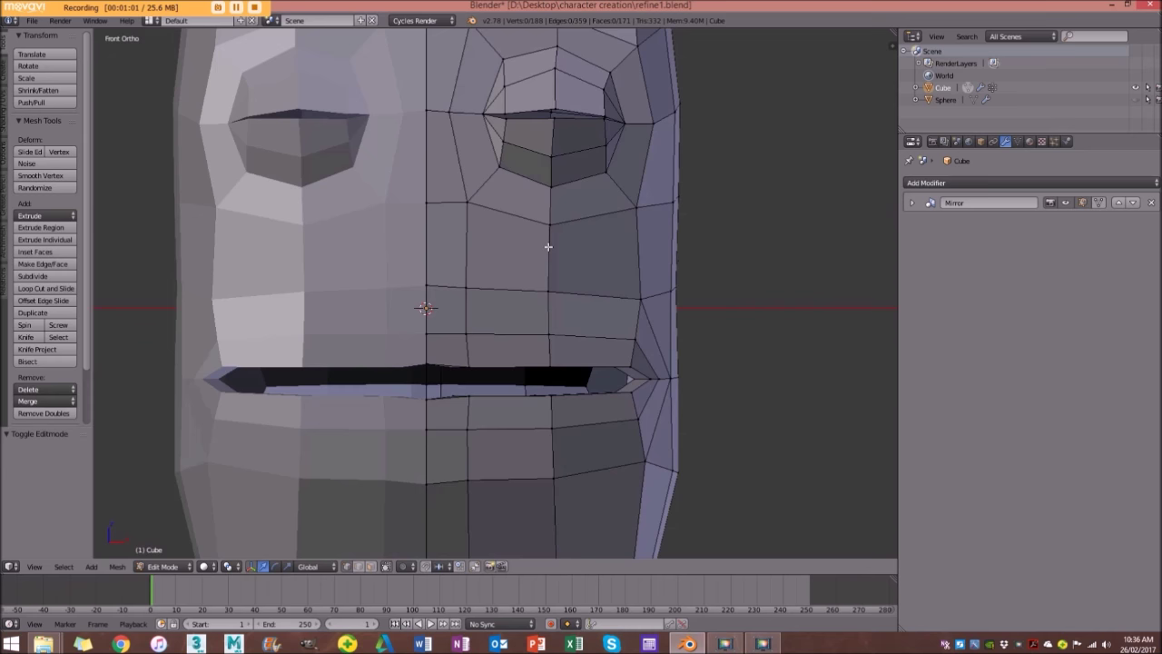
Examine the edge flow around the mouth and cheek from the front and from an angled side view.
{"action": "scroll", "coordinate": [504, 271], "scroll_direction": "down", "scroll_amount": 4}
{"action": "scroll", "coordinate": [485, 345], "scroll_direction": "up", "scroll_amount": 4}
{"action": "scroll", "coordinate": [547, 347], "scroll_direction": "down", "scroll_amount": 3}
{"action": "middle_click_drag", "start_coordinate": [547, 347], "coordinate": [542, 324]}
{"action": "scroll", "coordinate": [474, 414], "scroll_direction": "up", "scroll_amount": 2}
{"action": "scroll", "coordinate": [478, 415], "scroll_direction": "down", "scroll_amount": 1}
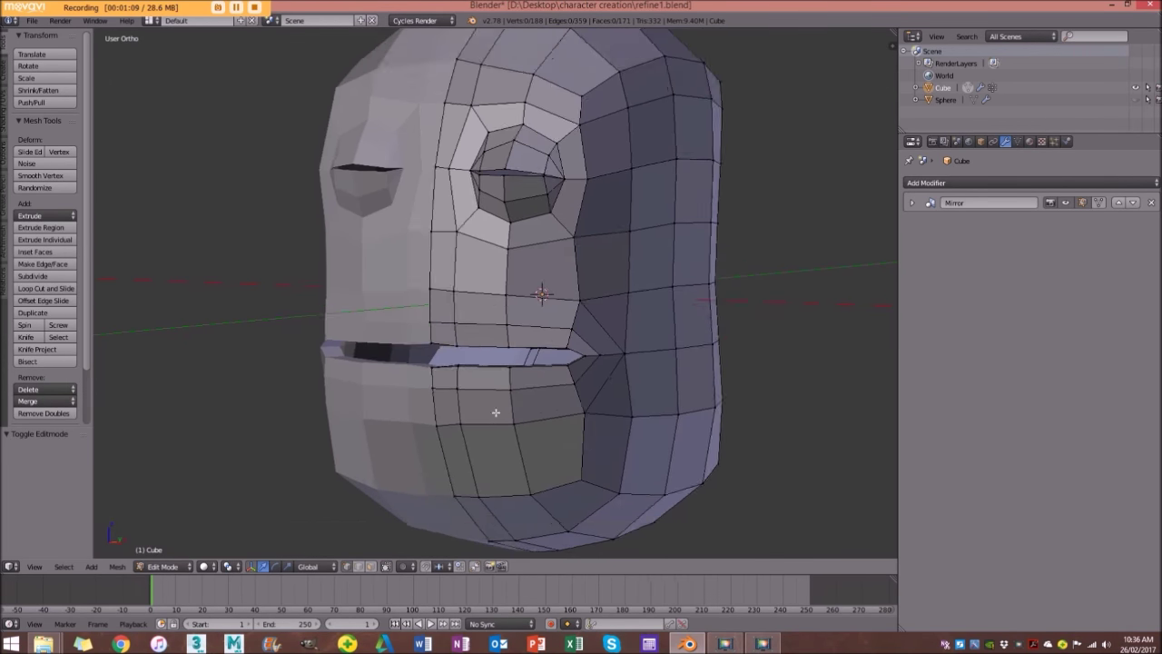
{"action": "middle_click_drag", "start_coordinate": [498, 409], "coordinate": [448, 410]}
{"action": "scroll", "coordinate": [609, 404], "scroll_direction": "up", "scroll_amount": 6}
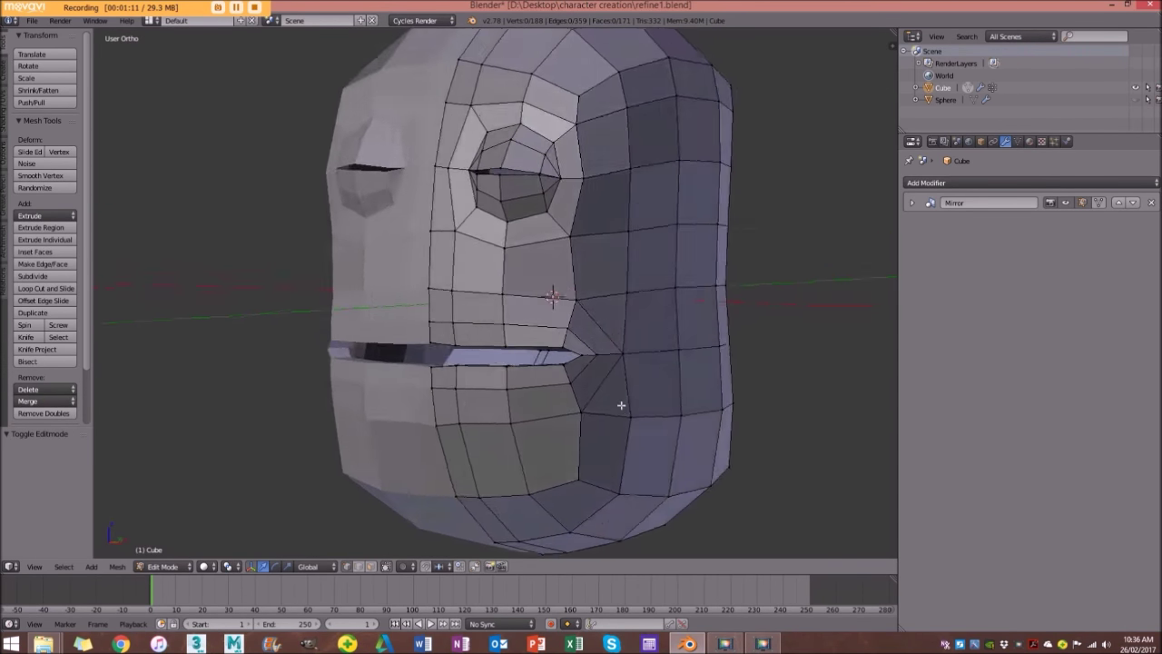
Knife-cut a new edge from the face's centre line between eye and mouth, angling up to the vertex beneath the eye.
{"action": "middle_click_drag", "start_coordinate": [481, 352], "coordinate": [516, 329]}
{"action": "middle_click_drag", "start_coordinate": [468, 287], "coordinate": [454, 292]}
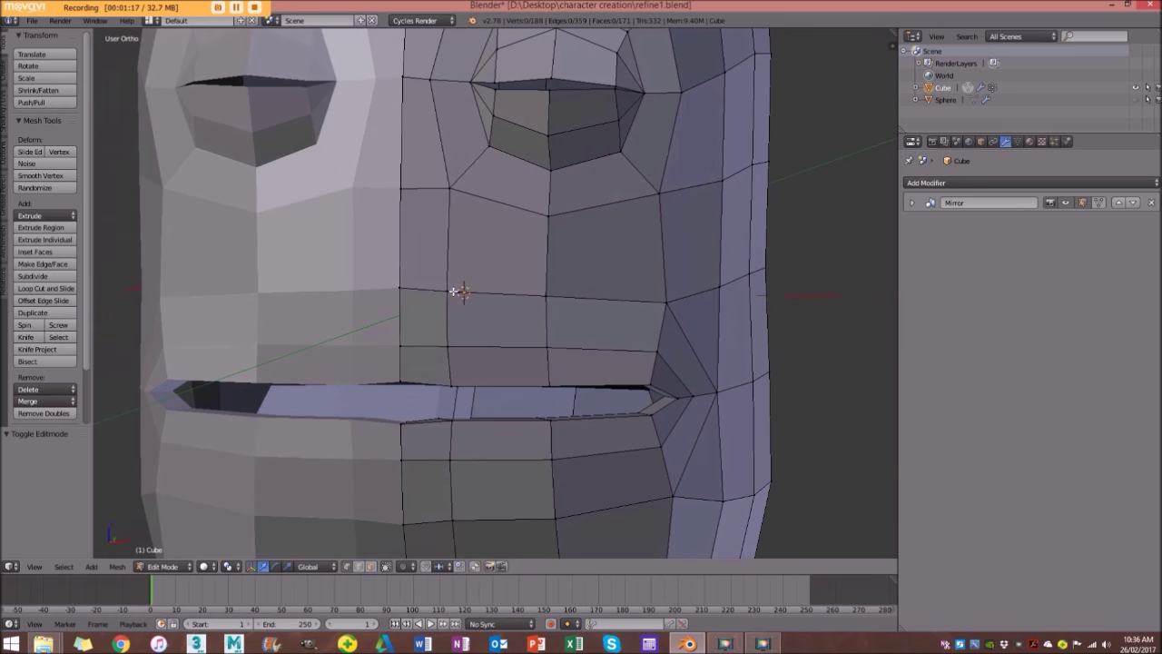
{"action": "key", "text": "k"}
{"action": "left_click", "coordinate": [408, 240]}
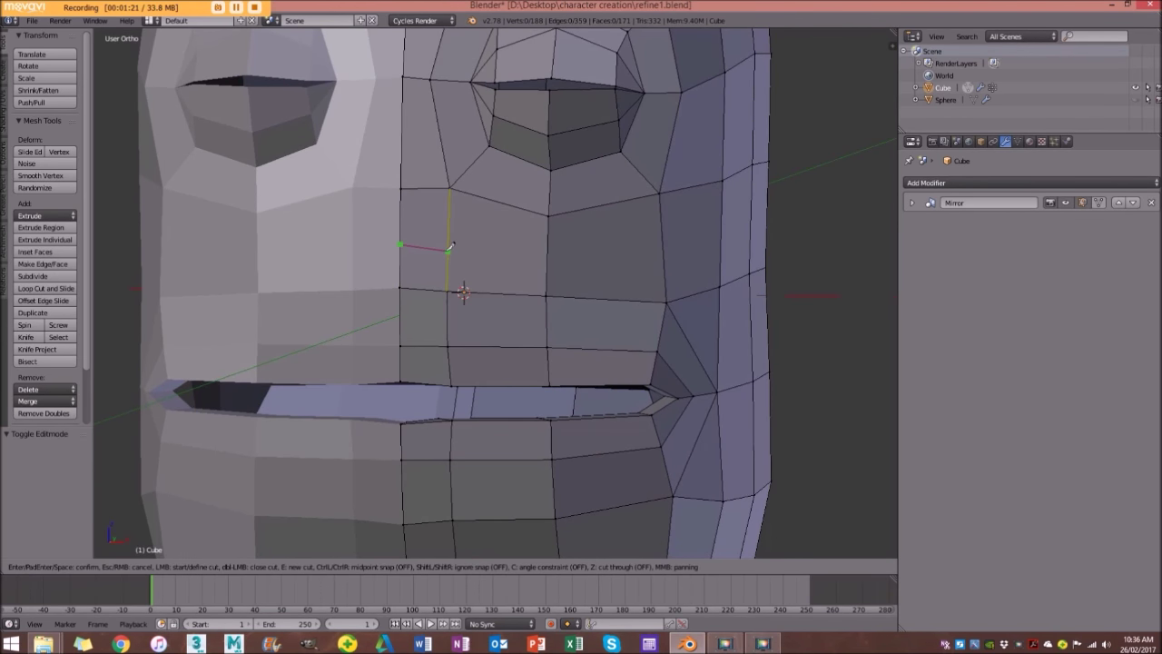
{"action": "left_click", "coordinate": [450, 248]}
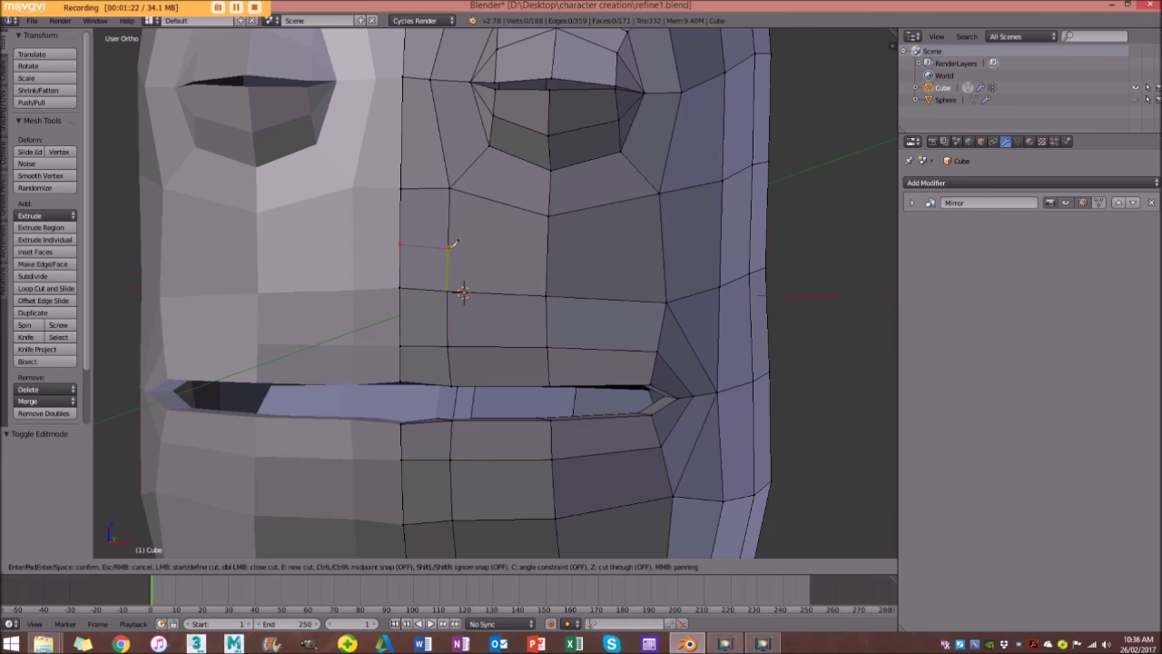
{"action": "left_click", "coordinate": [498, 250]}
{"action": "left_click", "coordinate": [550, 214]}
{"action": "key", "text": "Return"}
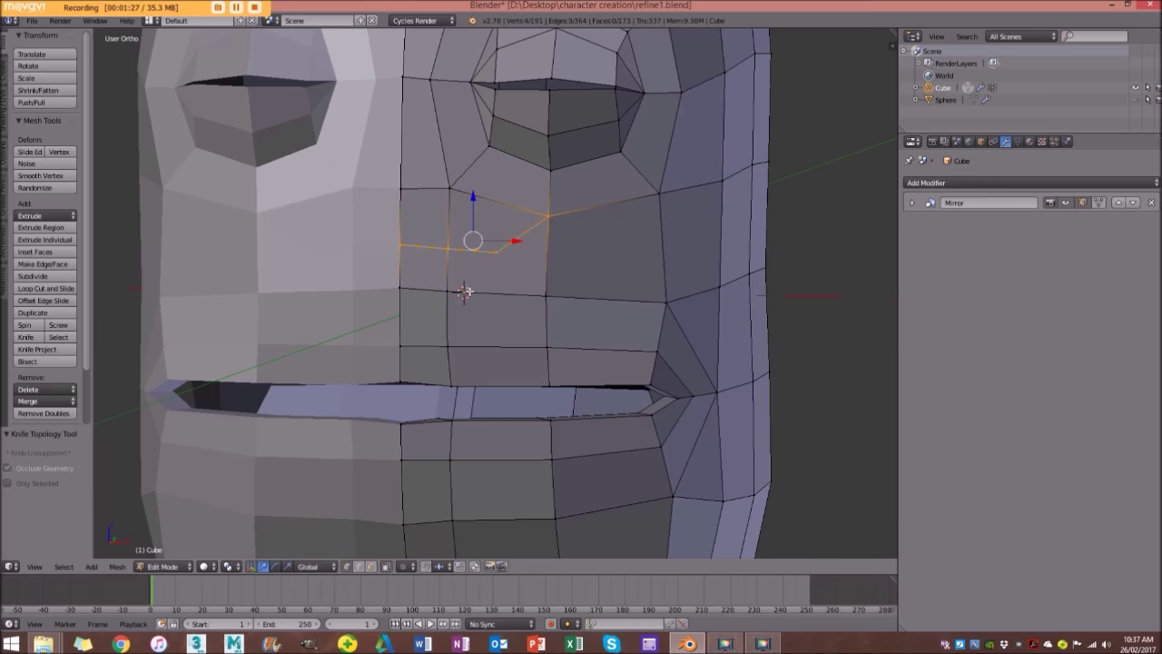
Knife-cut an edge from the bend of the new cut straight down to the upper lip's edge.
{"action": "middle_click_drag", "start_coordinate": [465, 291], "coordinate": [504, 281]}
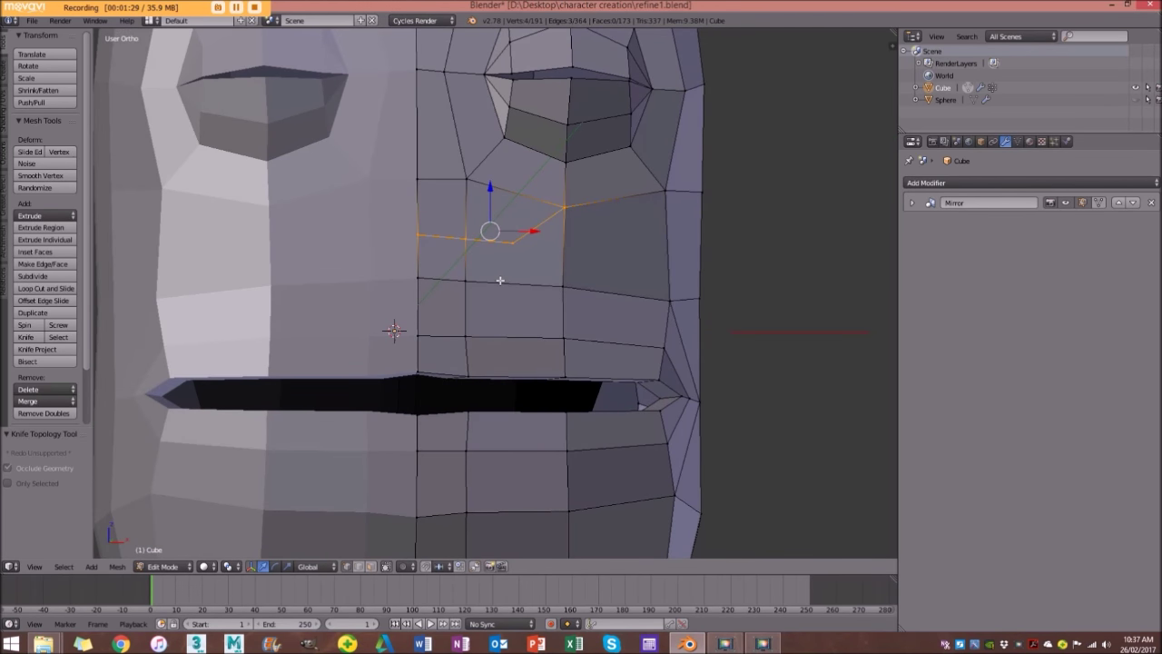
{"action": "key", "text": "k"}
{"action": "left_click", "coordinate": [513, 242]}
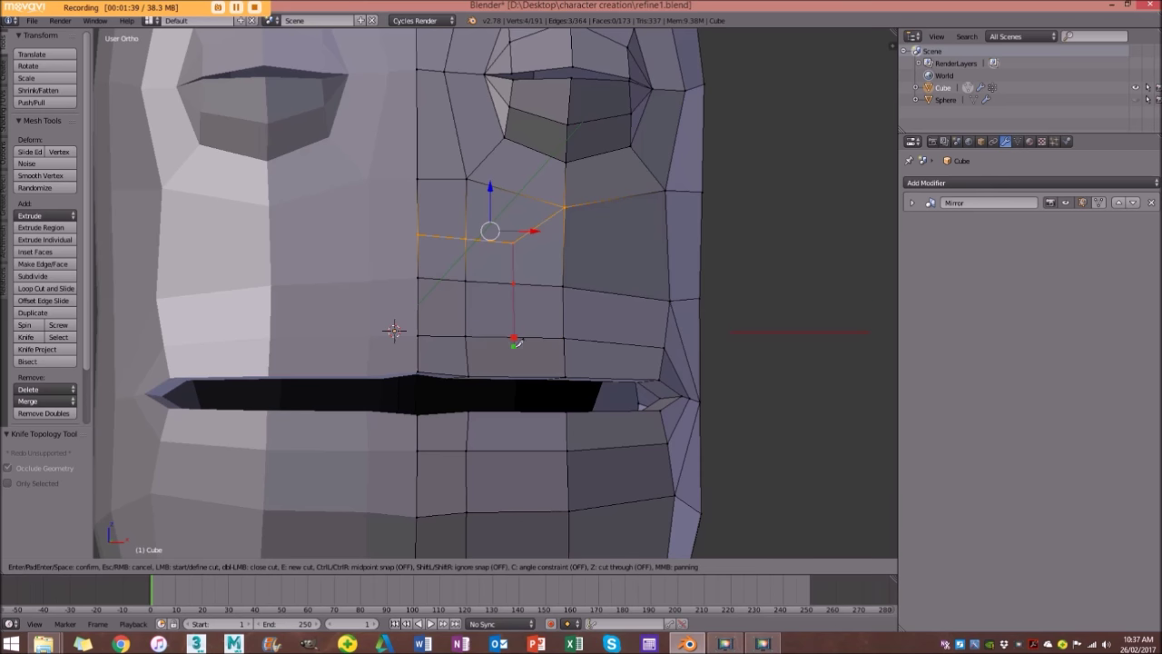
{"action": "left_click", "coordinate": [518, 373]}
{"action": "key", "text": "Return"}
{"action": "middle_click_drag", "start_coordinate": [511, 394], "coordinate": [475, 355]}
{"action": "scroll", "coordinate": [481, 359], "scroll_direction": "up", "scroll_amount": 3}
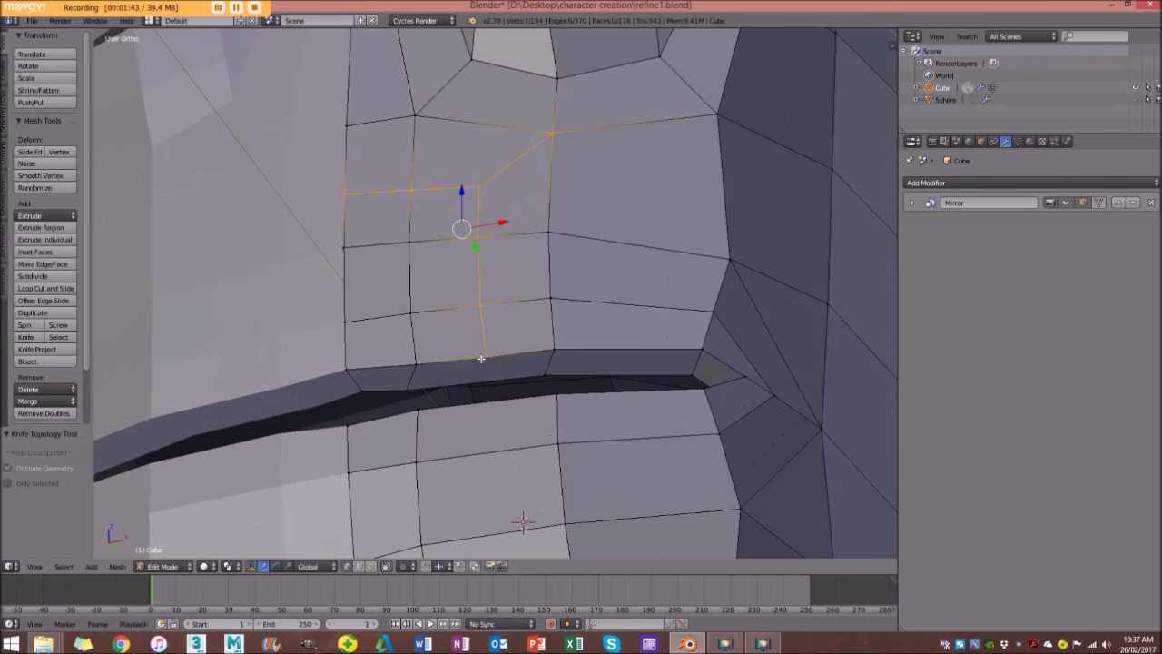
Knife-cut a matching edge from the lower lip down the chin, angling out to the vertex at the chin's lower edge.
{"action": "scroll", "coordinate": [528, 385], "scroll_direction": "down", "scroll_amount": 3}
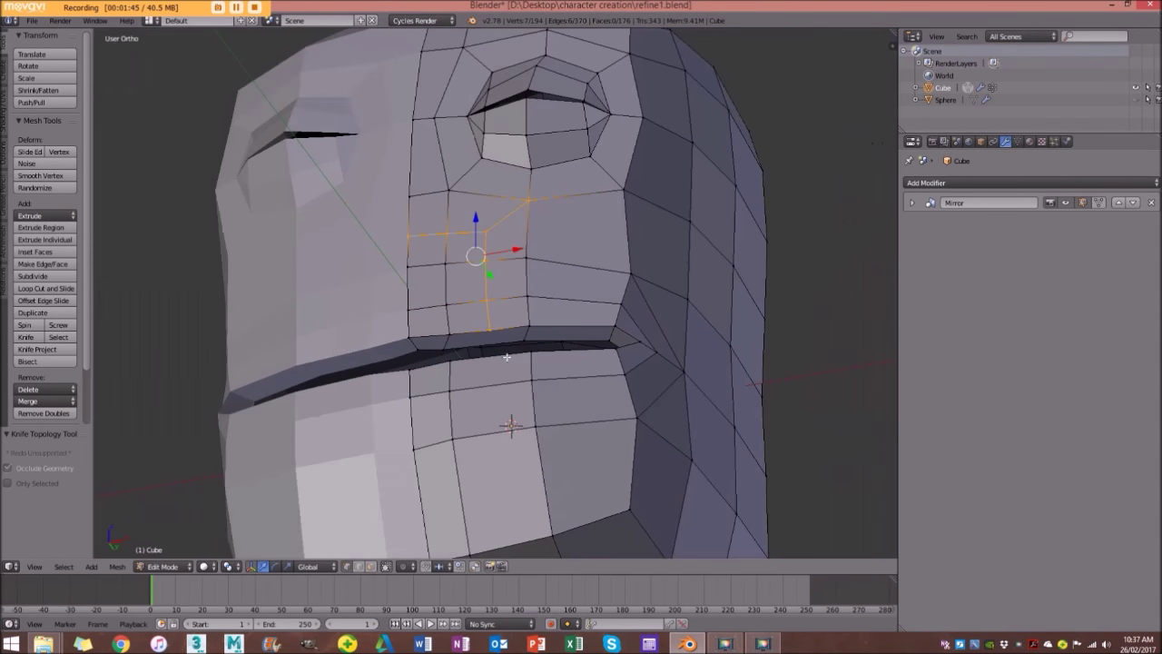
{"action": "middle_click_drag", "start_coordinate": [506, 356], "coordinate": [509, 389]}
{"action": "middle_click_drag", "start_coordinate": [506, 457], "coordinate": [547, 303], "text": "shift"}
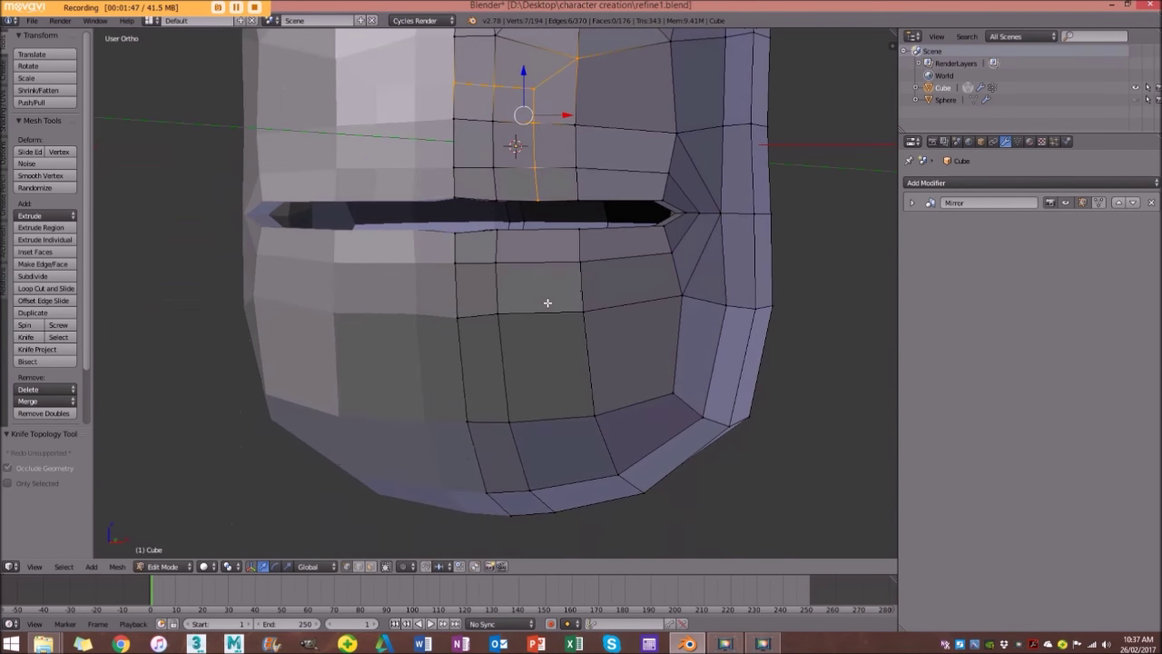
{"action": "key", "text": "k"}
{"action": "left_click", "coordinate": [539, 230]}
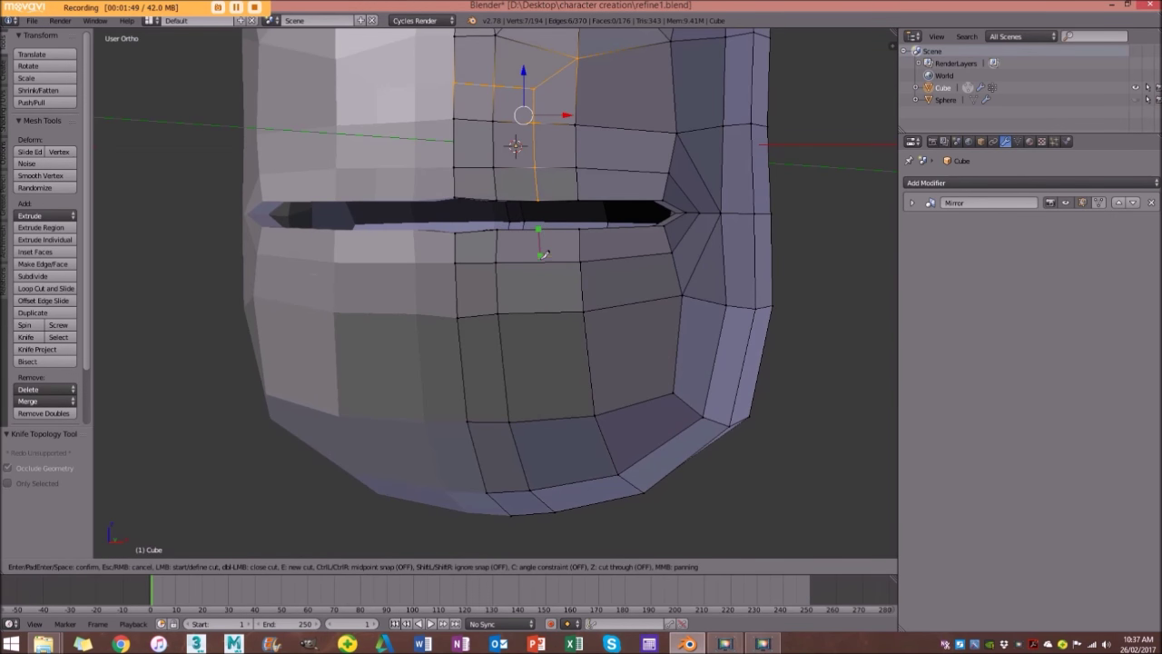
{"action": "left_click", "coordinate": [540, 261]}
{"action": "left_click", "coordinate": [540, 312]}
{"action": "left_click", "coordinate": [542, 373]}
{"action": "left_click", "coordinate": [595, 415]}
{"action": "key", "text": "Return"}
Knife-cut from the bend of the chin cut across to the face's centre line.
{"action": "middle_click_drag", "start_coordinate": [595, 383], "coordinate": [624, 351]}
{"action": "key", "text": "k"}
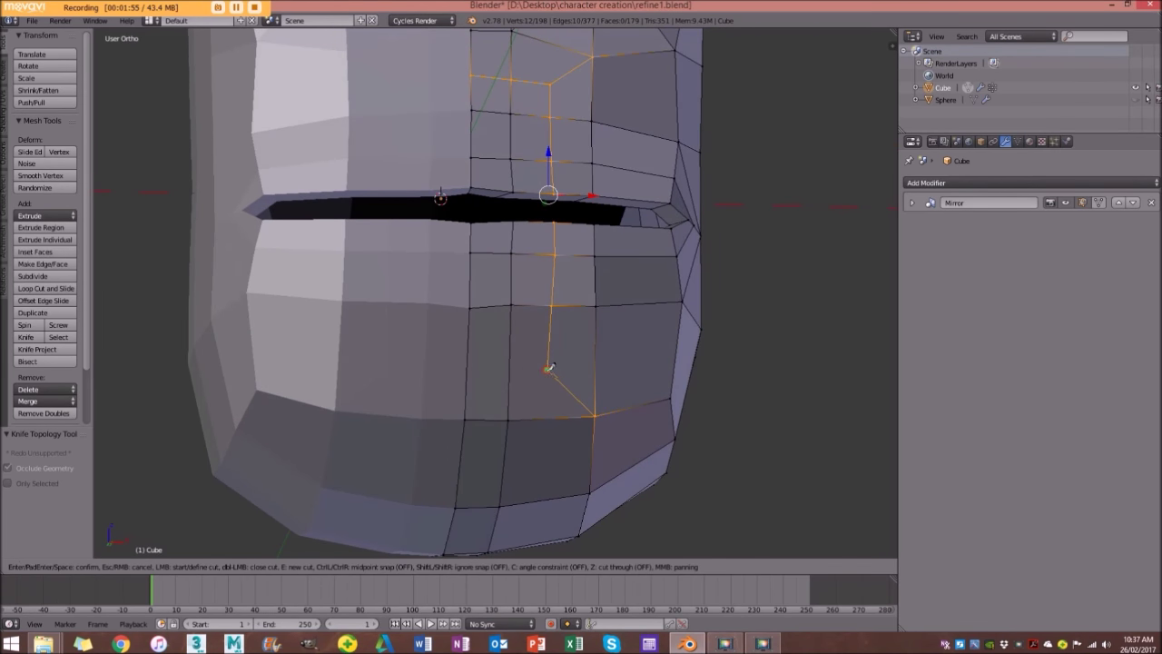
{"action": "left_click", "coordinate": [509, 373]}
{"action": "left_click", "coordinate": [471, 372]}
{"action": "key", "text": "Return"}
{"action": "scroll", "coordinate": [536, 260], "scroll_direction": "down", "scroll_amount": 3}
{"action": "mouse_move", "coordinate": [523, 254]}
{"action": "middle_mouse_down"}
{"action": "mouse_move", "coordinate": [469, 299]}
{"action": "mouse_move", "coordinate": [513, 260]}
{"action": "middle_mouse_up"}
{"action": "scroll", "coordinate": [472, 300], "scroll_direction": "up", "scroll_amount": 3}
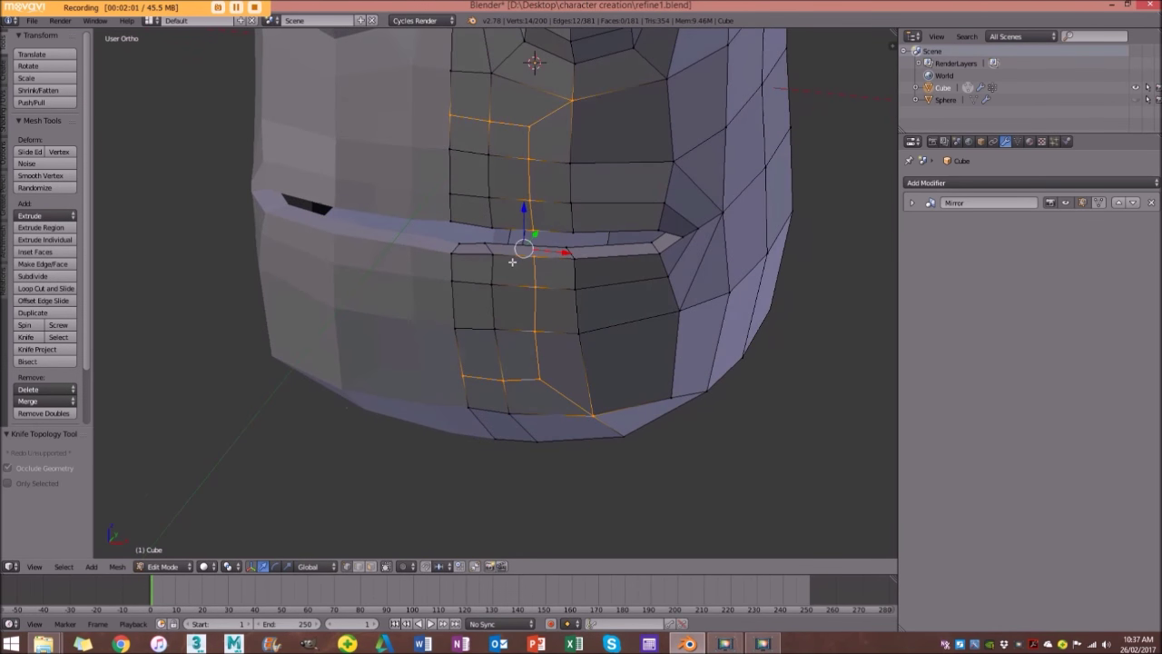
Deselect everything and clip the side view to the band above the mouth opening to expose the mouth interior.
{"action": "key", "text": "a"}
{"action": "scroll", "coordinate": [623, 221], "scroll_direction": "down", "scroll_amount": 3}
{"action": "middle_click_drag", "start_coordinate": [623, 220], "coordinate": [621, 191]}
{"action": "key", "text": "KP_3"}
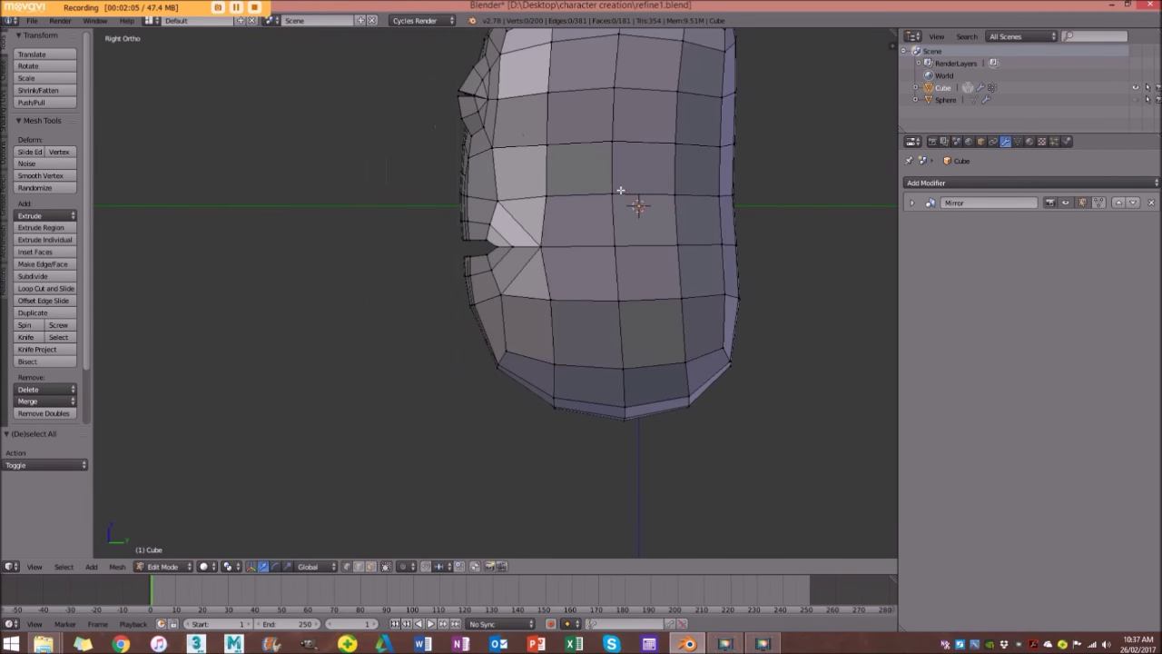
{"action": "key", "text": "b"}
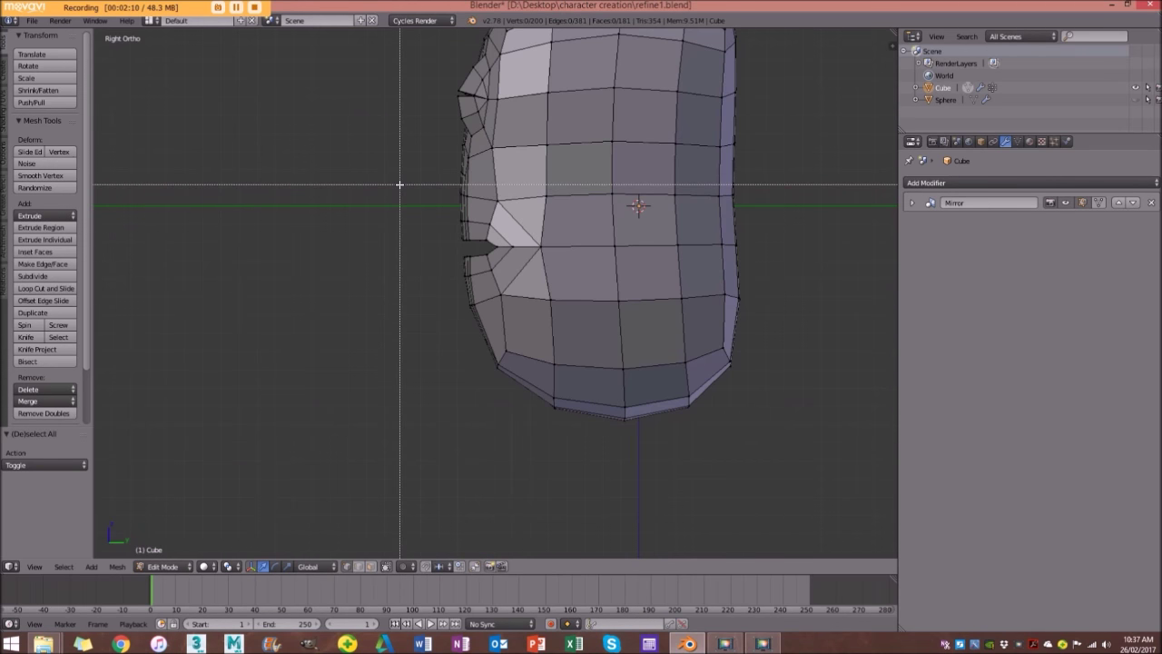
{"action": "left_click_drag", "start_coordinate": [437, 249], "coordinate": [776, 182]}
{"action": "scroll", "coordinate": [493, 262], "scroll_direction": "up", "scroll_amount": 2}
{"action": "middle_click_drag", "start_coordinate": [550, 130], "coordinate": [630, 109]}
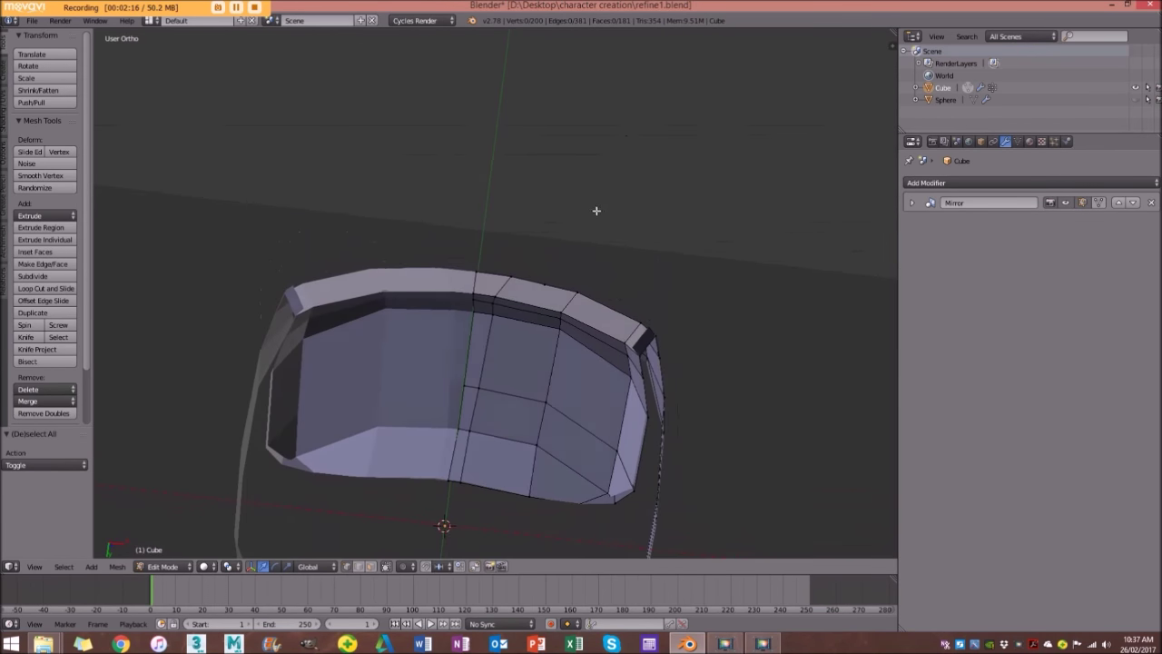
{"action": "scroll", "coordinate": [558, 322], "scroll_direction": "up", "scroll_amount": 3}
{"action": "key", "text": "k"}
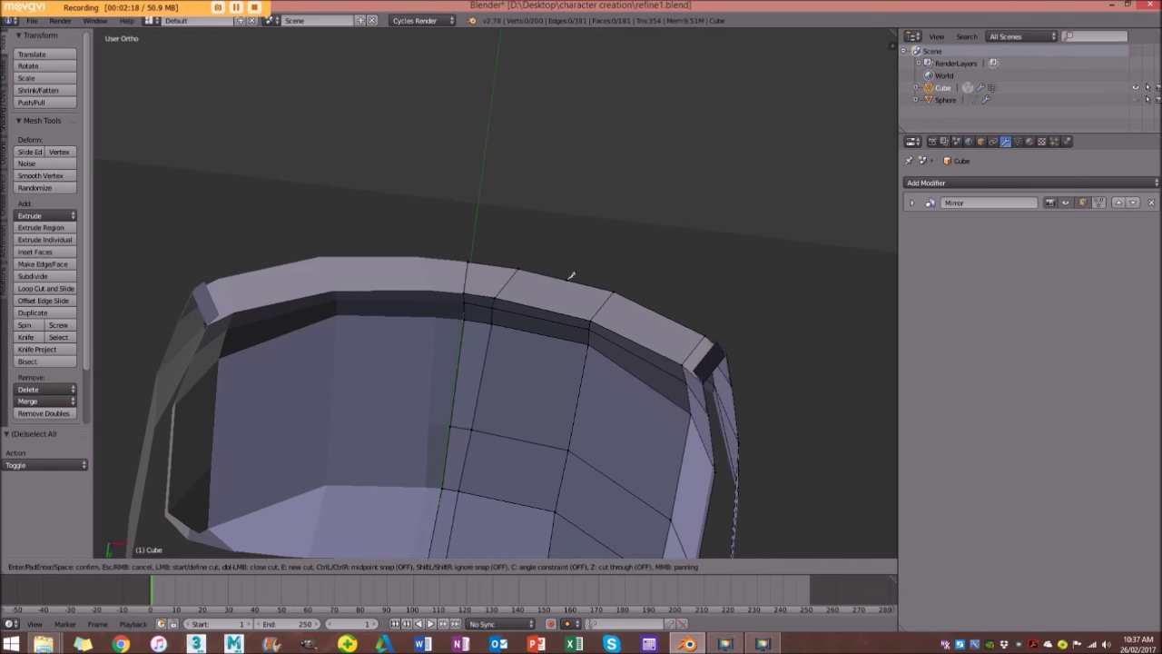
{"action": "middle_click_drag", "start_coordinate": [571, 280], "coordinate": [566, 299]}
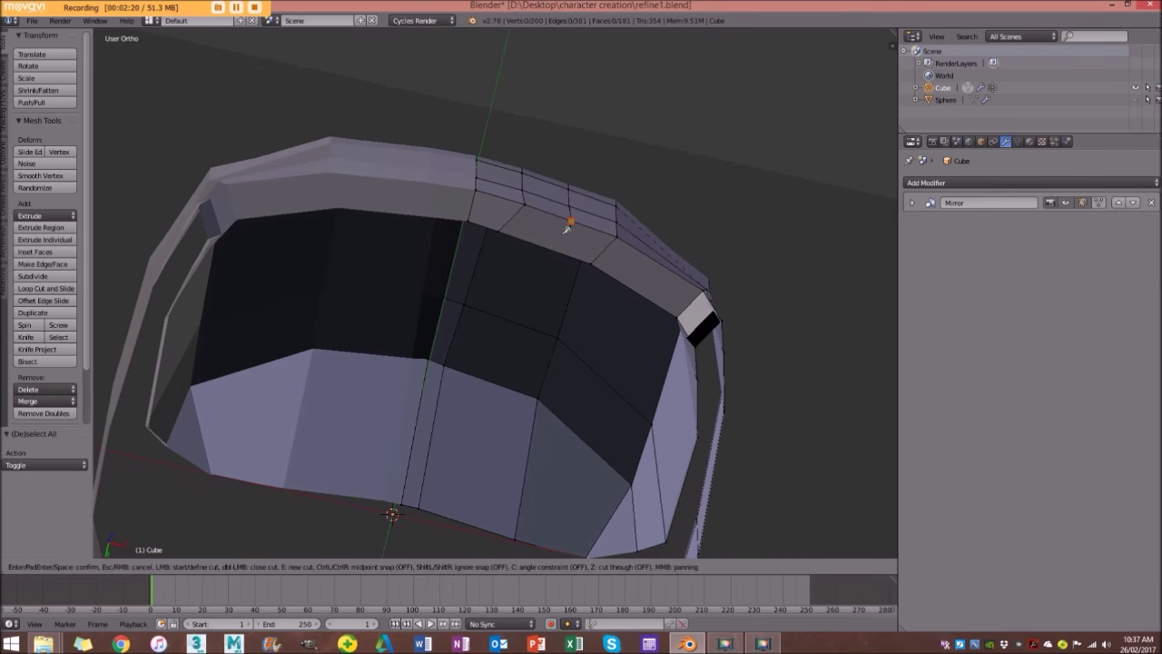
{"action": "middle_click_drag", "start_coordinate": [558, 247], "coordinate": [560, 345]}
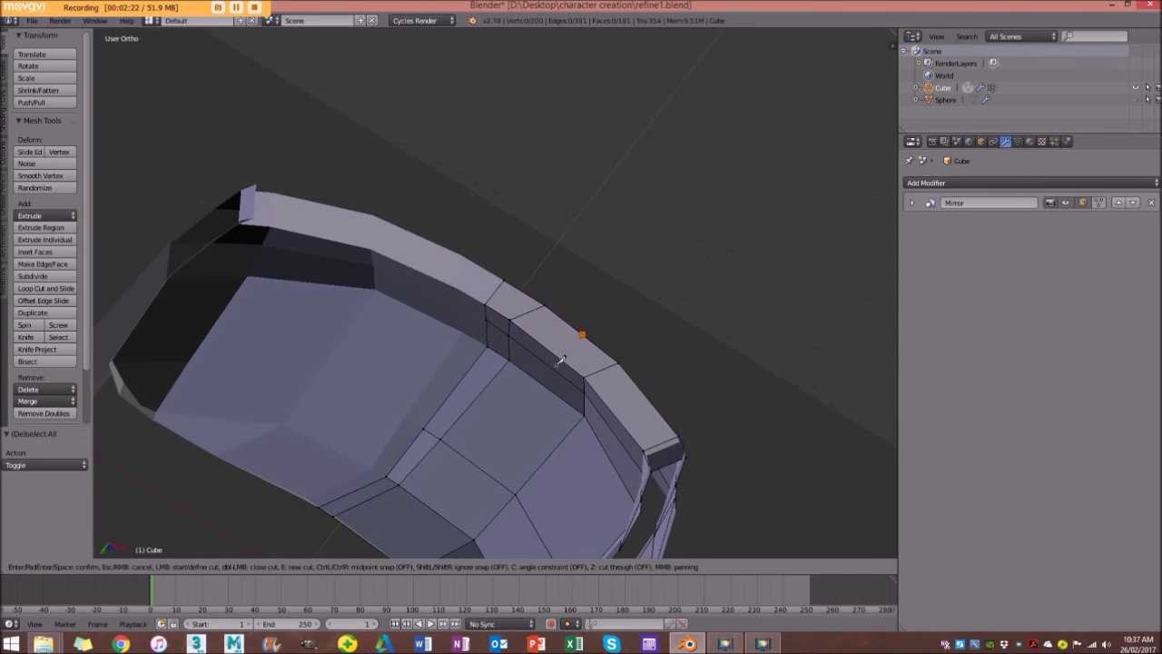
{"action": "key", "text": "Escape"}
Add a centred loop cut through the inner mouth between the lips, check it in wireframe, and deselect it.
{"action": "mouse_move", "coordinate": [562, 278]}
{"action": "middle_mouse_down"}
{"action": "mouse_move", "coordinate": [514, 282]}
{"action": "mouse_move", "coordinate": [553, 276]}
{"action": "mouse_move", "coordinate": [636, 350]}
{"action": "mouse_move", "coordinate": [581, 302]}
{"action": "mouse_move", "coordinate": [547, 244]}
{"action": "mouse_move", "coordinate": [569, 299]}
{"action": "middle_mouse_up"}
{"action": "scroll", "coordinate": [565, 283], "scroll_direction": "down", "scroll_amount": 4}
{"action": "scroll", "coordinate": [568, 299], "scroll_direction": "up", "scroll_amount": 4}
{"action": "middle_click_drag", "start_coordinate": [555, 231], "coordinate": [558, 152]}
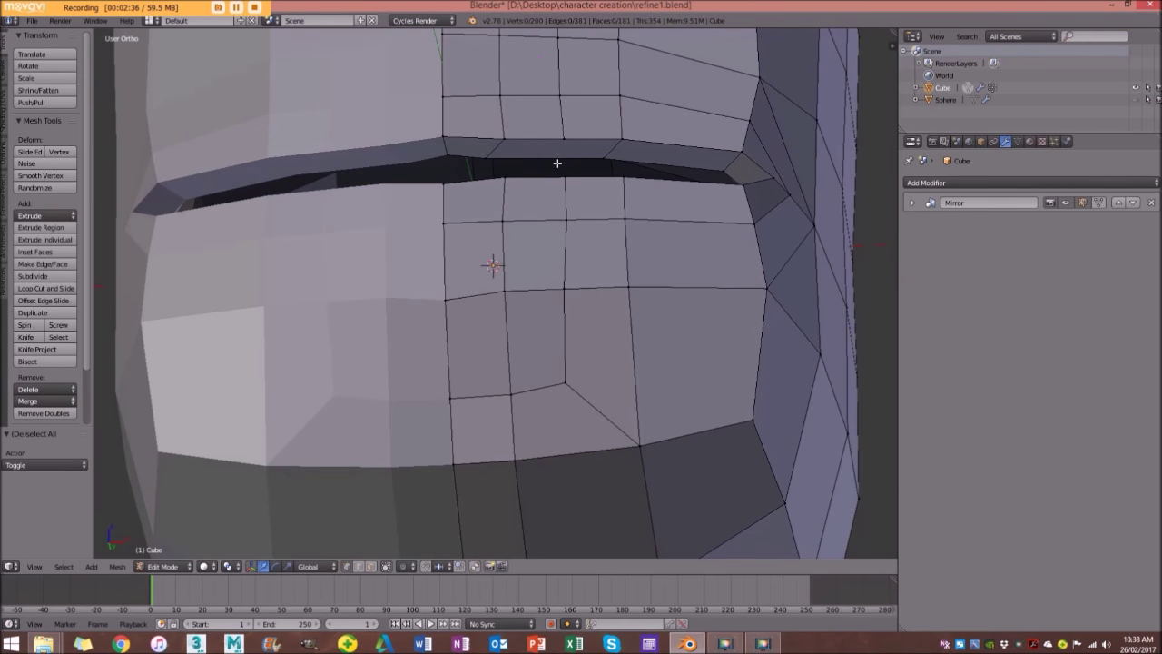
{"action": "key", "text": "ctrl+r"}
{"action": "left_click", "coordinate": [560, 165]}
{"action": "right_click", "coordinate": [560, 165]}
{"action": "mouse_move", "coordinate": [560, 165]}
{"action": "middle_mouse_down"}
{"action": "mouse_move", "coordinate": [477, 184]}
{"action": "mouse_move", "coordinate": [547, 210]}
{"action": "mouse_move", "coordinate": [582, 244]}
{"action": "middle_mouse_up"}
{"action": "key", "text": "z"}
{"action": "key", "text": "z"}
{"action": "mouse_move", "coordinate": [608, 172]}
{"action": "middle_mouse_down"}
{"action": "mouse_move", "coordinate": [609, 124]}
{"action": "mouse_move", "coordinate": [571, 108]}
{"action": "middle_mouse_up"}
{"action": "scroll", "coordinate": [609, 124], "scroll_direction": "down", "scroll_amount": 2}
{"action": "scroll", "coordinate": [609, 125], "scroll_direction": "up", "scroll_amount": 1}
{"action": "key", "text": "a"}
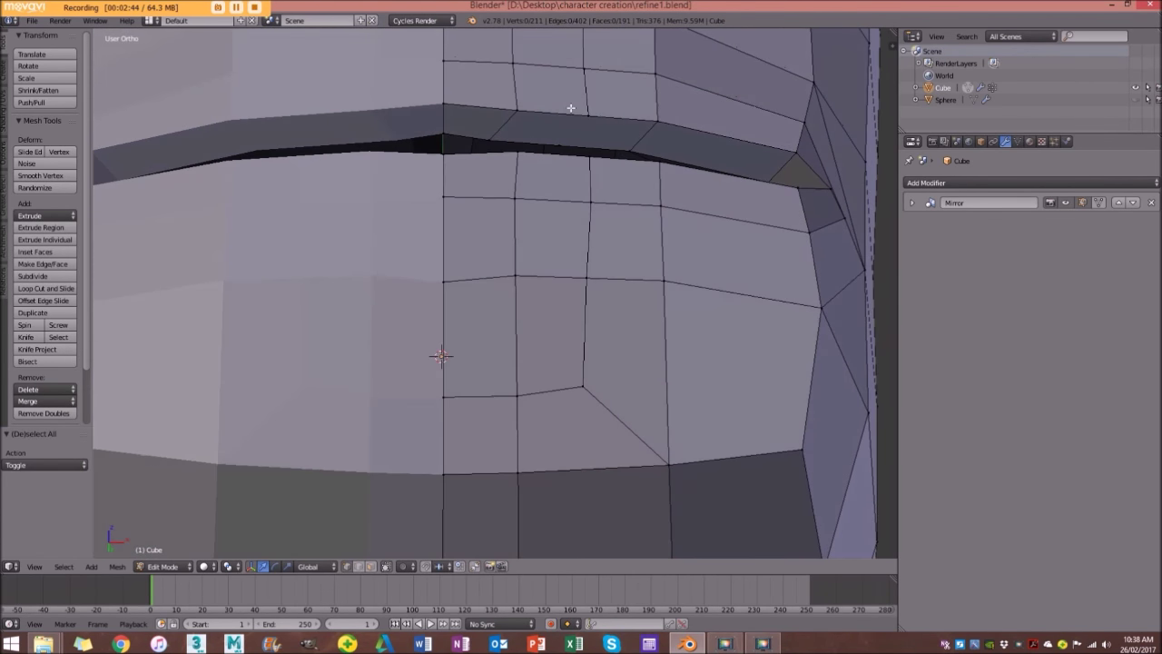
Knife-cut across the upper and lower lip rims to join the new face edges to the inner-mouth loop.
{"action": "key", "text": "k"}
{"action": "left_click", "coordinate": [589, 115]}
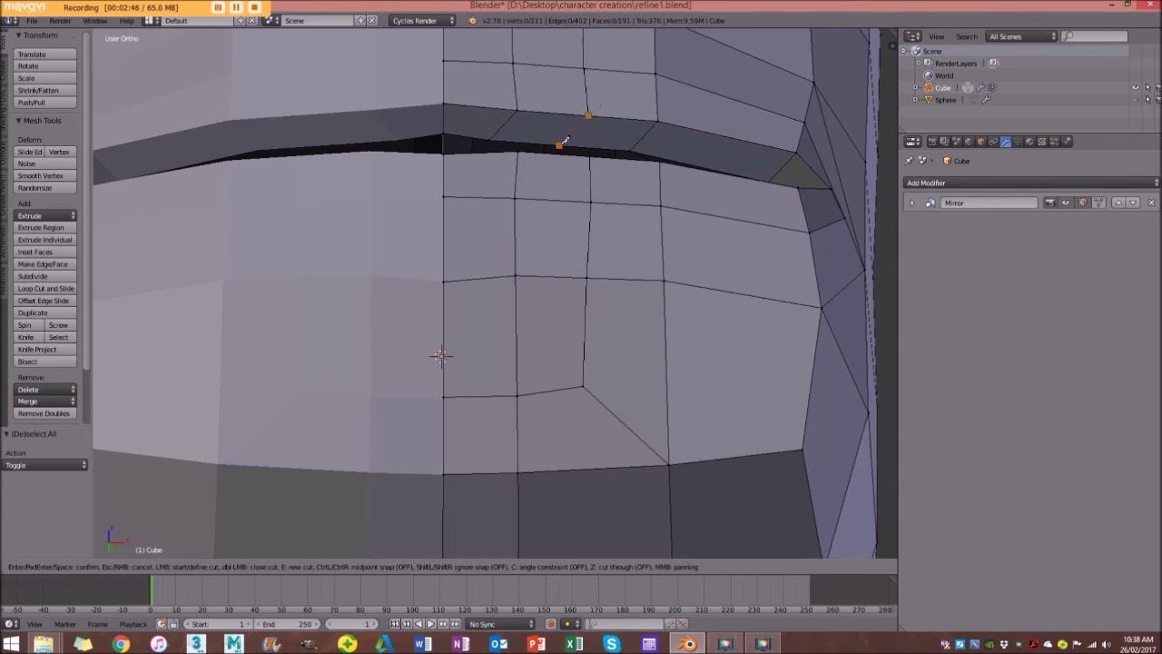
{"action": "key", "text": "Return"}
{"action": "middle_click_drag", "start_coordinate": [565, 145], "coordinate": [533, 204]}
{"action": "key", "text": "k"}
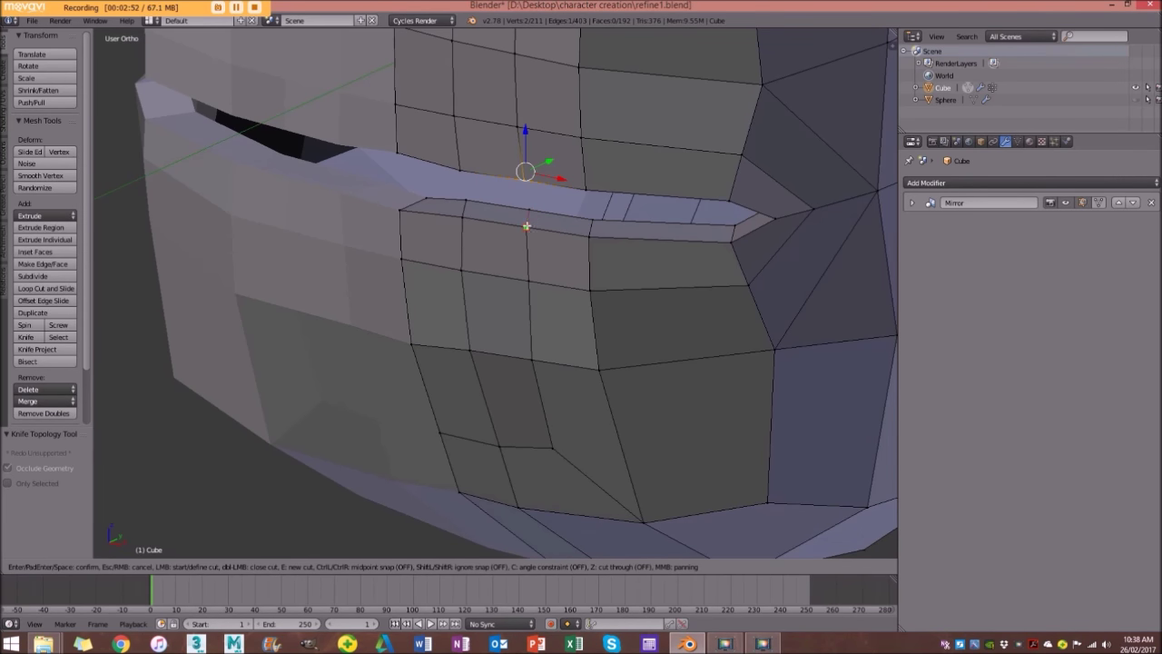
{"action": "left_click", "coordinate": [527, 226]}
{"action": "key", "text": "Return"}
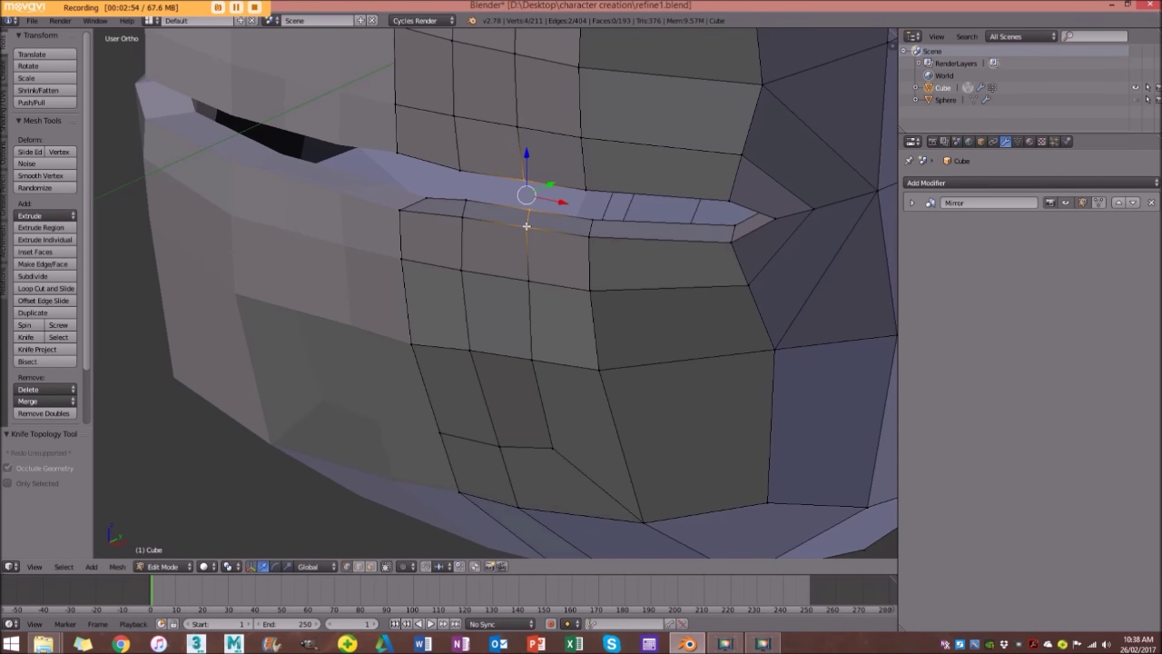
{"action": "key", "text": "a"}
Examine the new lip and chin topology from below, the front and the side.
{"action": "middle_click_drag", "start_coordinate": [501, 182], "coordinate": [425, 345]}
{"action": "scroll", "coordinate": [597, 329], "scroll_direction": "up", "scroll_amount": 1}
{"action": "middle_click_drag", "start_coordinate": [651, 277], "coordinate": [623, 281]}
{"action": "scroll", "coordinate": [669, 212], "scroll_direction": "down", "scroll_amount": 4}
{"action": "scroll", "coordinate": [575, 316], "scroll_direction": "up", "scroll_amount": 3}
{"action": "middle_click_drag", "start_coordinate": [575, 316], "coordinate": [606, 274]}
{"action": "scroll", "coordinate": [606, 273], "scroll_direction": "down", "scroll_amount": 2}
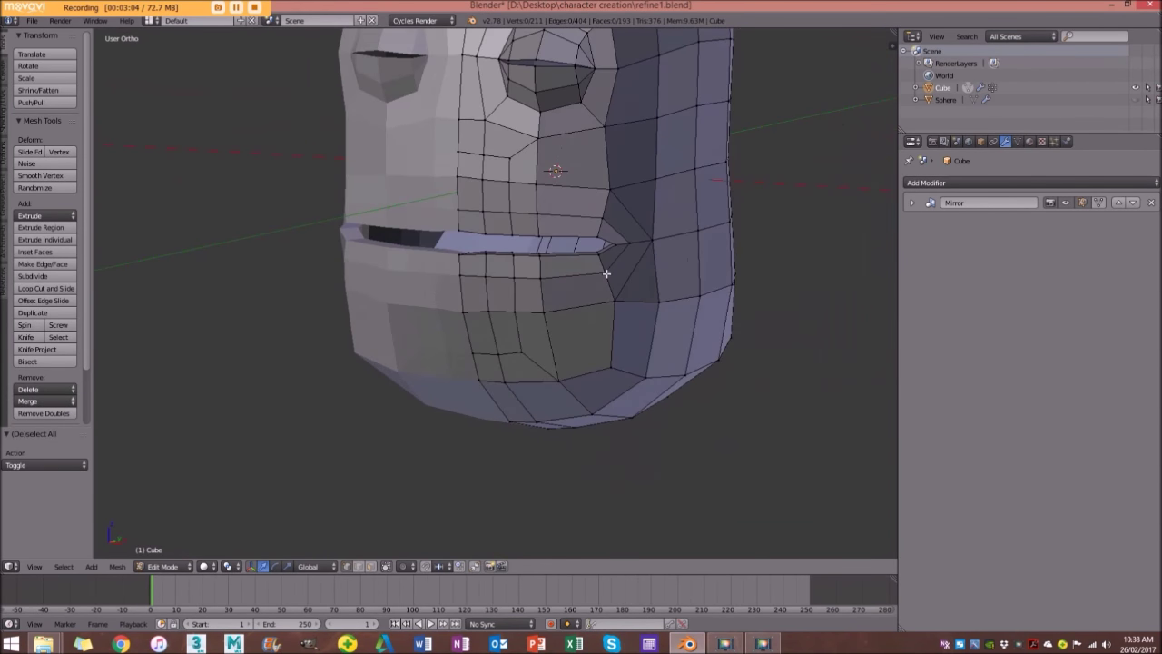
{"action": "middle_click_drag", "start_coordinate": [573, 236], "coordinate": [586, 211]}
{"action": "scroll", "coordinate": [553, 228], "scroll_direction": "up", "scroll_amount": 2}
{"action": "scroll", "coordinate": [586, 212], "scroll_direction": "down", "scroll_amount": 1}
{"action": "scroll", "coordinate": [549, 202], "scroll_direction": "down", "scroll_amount": 2}
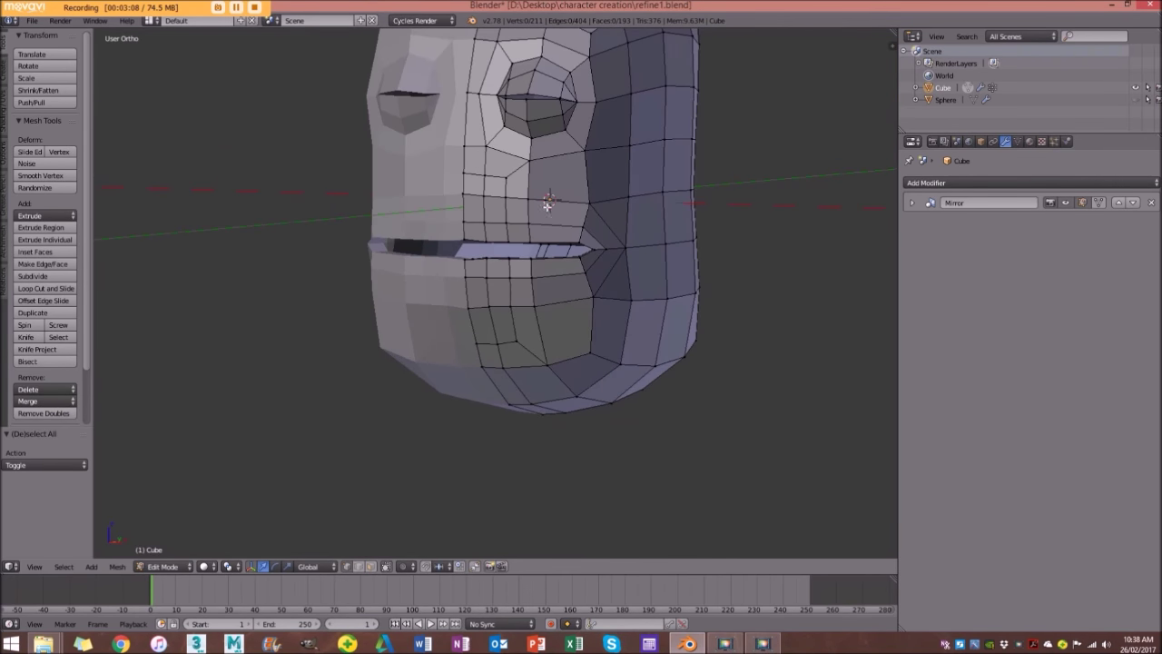
Select the vertical edge loop running from beneath the eye through the mouth to the chin and edge-slide it by about -0.25.
{"action": "middle_click_drag", "start_coordinate": [542, 187], "coordinate": [591, 293]}
{"action": "scroll", "coordinate": [592, 293], "scroll_direction": "up", "scroll_amount": 4}
{"action": "middle_click_drag", "start_coordinate": [552, 231], "coordinate": [557, 390]}
{"action": "scroll", "coordinate": [545, 398], "scroll_direction": "up", "scroll_amount": 1}
{"action": "right_click", "coordinate": [530, 407], "text": "alt"}
{"action": "scroll", "coordinate": [529, 408], "scroll_direction": "down", "scroll_amount": 3}
{"action": "mouse_move", "coordinate": [530, 426]}
{"action": "middle_mouse_down"}
{"action": "mouse_move", "coordinate": [569, 340]}
{"action": "mouse_move", "coordinate": [489, 400]}
{"action": "mouse_move", "coordinate": [499, 403]}
{"action": "middle_mouse_up"}
{"action": "key", "text": "z"}
{"action": "key", "text": "z"}
{"action": "key", "text": "g"}
{"action": "key", "text": "g"}
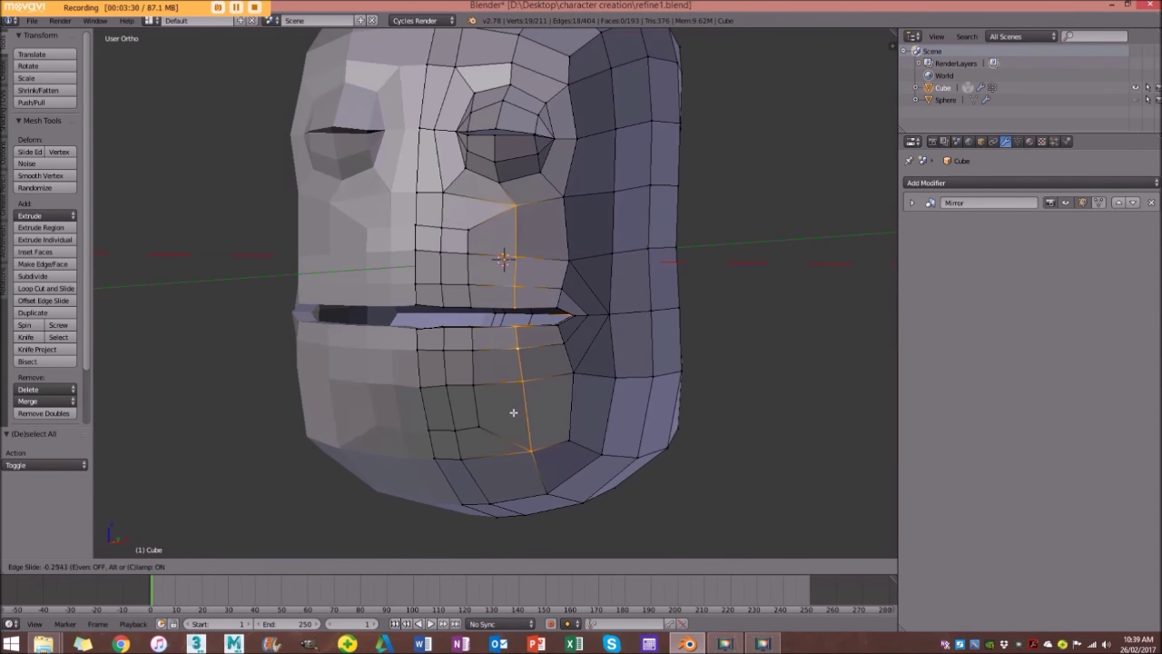
{"action": "left_click", "coordinate": [513, 412]}
{"action": "middle_click_drag", "start_coordinate": [535, 345], "coordinate": [553, 333]}
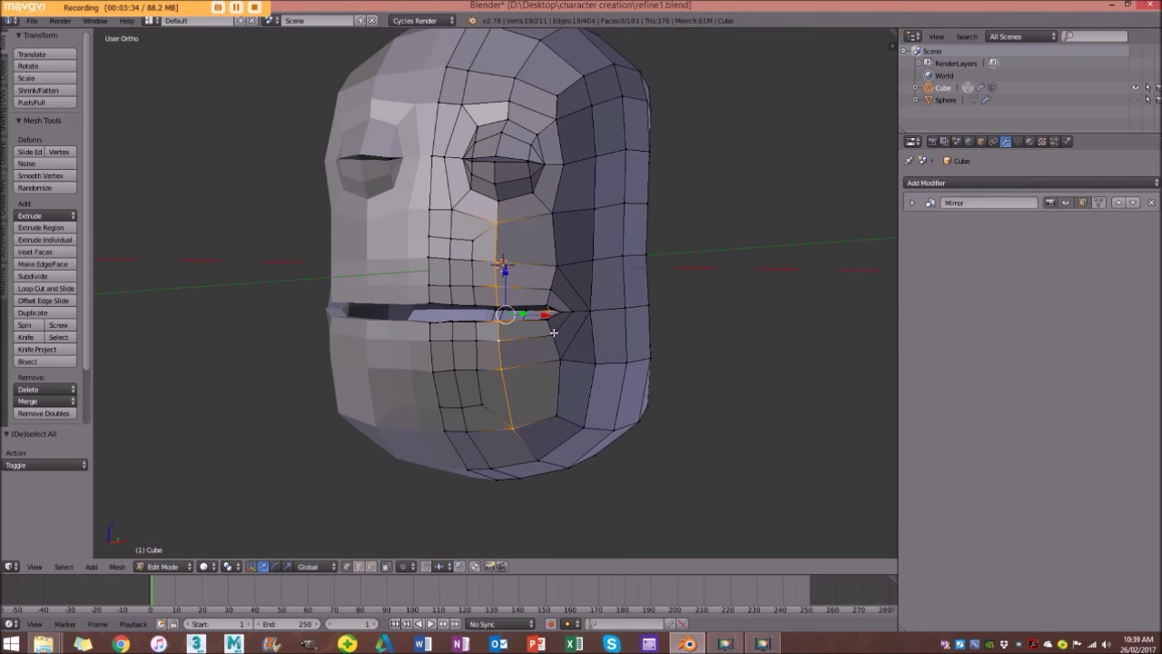
{"action": "key", "text": "a"}
Knife-cut another edge from the upper lip near the mouth corner upward, angling in to the vertex beneath the eye.
{"action": "mouse_move", "coordinate": [534, 254]}
{"action": "middle_mouse_down"}
{"action": "mouse_move", "coordinate": [573, 258]}
{"action": "mouse_move", "coordinate": [580, 209]}
{"action": "mouse_move", "coordinate": [528, 255]}
{"action": "middle_mouse_up"}
{"action": "scroll", "coordinate": [531, 233], "scroll_direction": "up", "scroll_amount": 3}
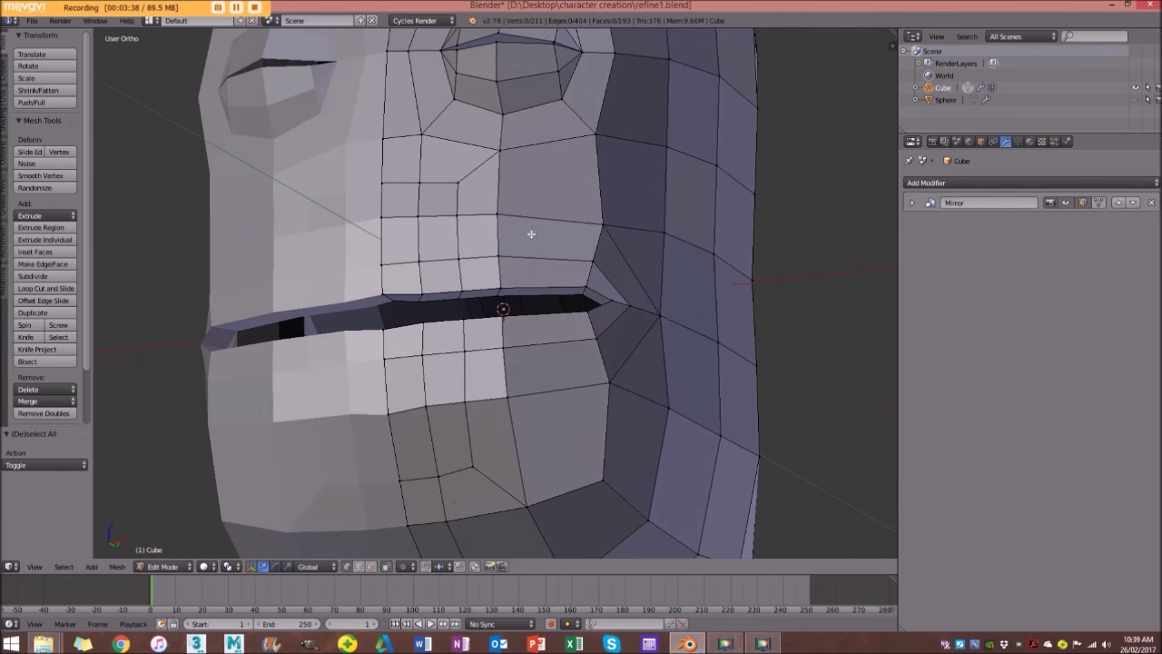
{"action": "scroll", "coordinate": [531, 233], "scroll_direction": "down", "scroll_amount": 2}
{"action": "middle_click_drag", "start_coordinate": [532, 486], "coordinate": [509, 401]}
{"action": "middle_click_drag", "start_coordinate": [538, 308], "coordinate": [552, 285]}
{"action": "scroll", "coordinate": [552, 286], "scroll_direction": "up", "scroll_amount": 4}
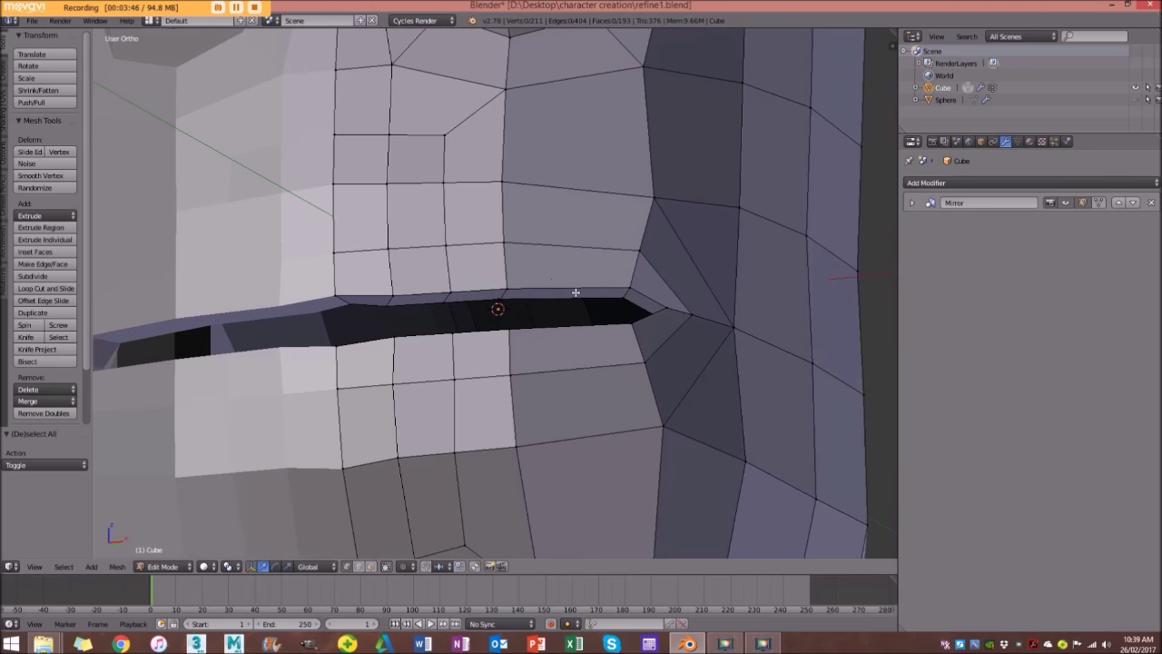
{"action": "key", "text": "k"}
{"action": "left_click", "coordinate": [572, 287]}
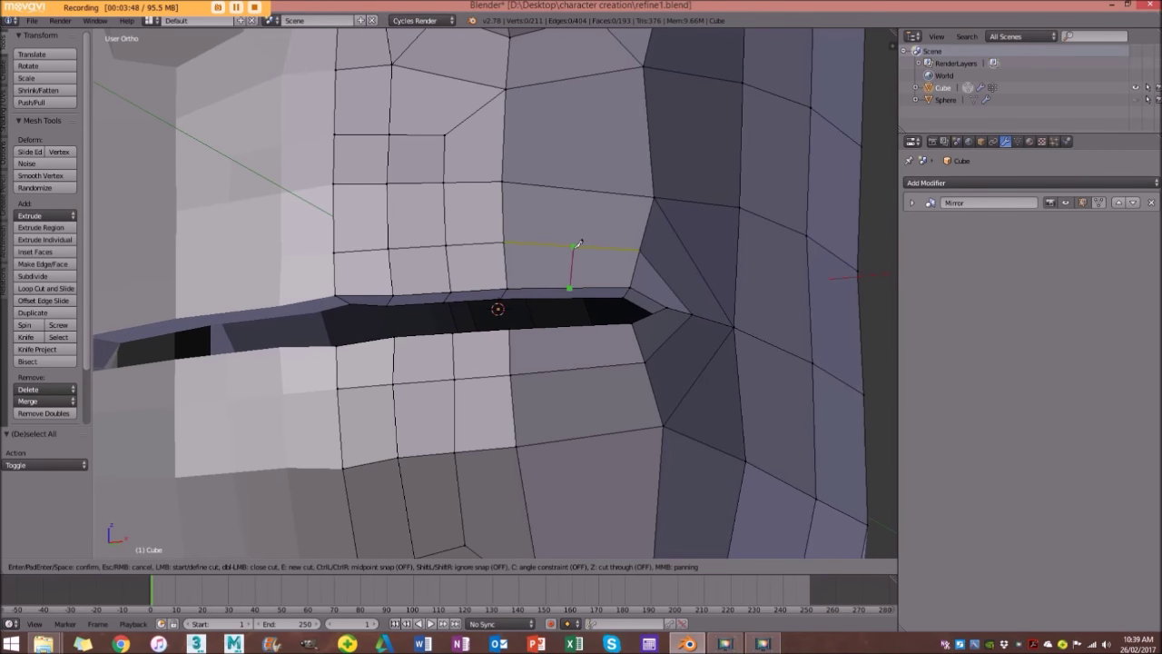
{"action": "middle_click_drag", "start_coordinate": [581, 184], "coordinate": [587, 220]}
{"action": "left_click", "coordinate": [589, 188]}
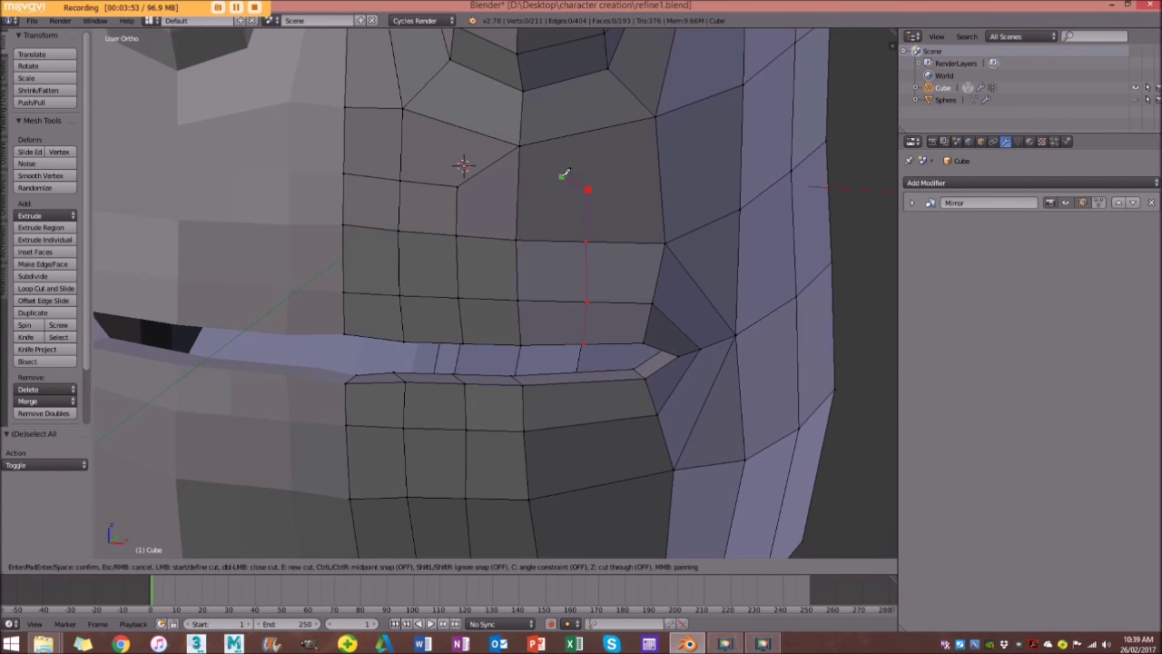
{"action": "left_click", "coordinate": [524, 143]}
{"action": "key", "text": "Return"}
Knife-cut from the bend of the new cheek cut horizontally back across the side of the head.
{"action": "middle_click_drag", "start_coordinate": [539, 166], "coordinate": [589, 242]}
{"action": "left_click", "coordinate": [528, 224]}
{"action": "mouse_move", "coordinate": [588, 218]}
{"action": "middle_mouse_down"}
{"action": "mouse_move", "coordinate": [555, 212]}
{"action": "mouse_move", "coordinate": [626, 218]}
{"action": "mouse_move", "coordinate": [606, 210]}
{"action": "middle_mouse_up"}
{"action": "left_click", "coordinate": [713, 217]}
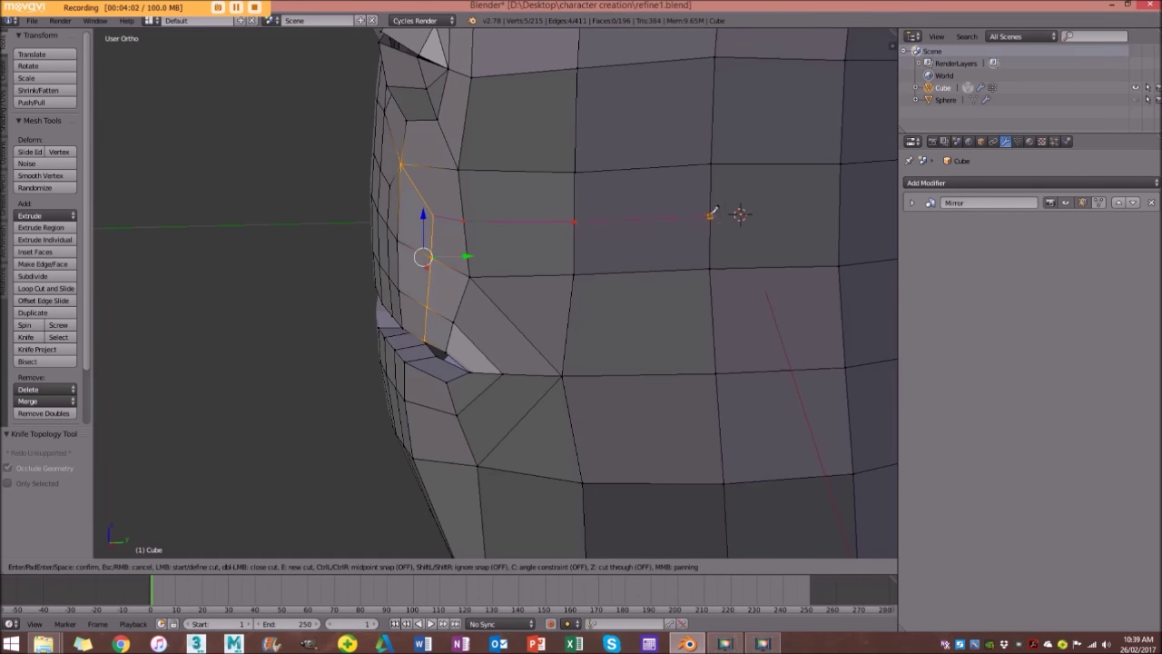
{"action": "key", "text": "Return"}
{"action": "scroll", "coordinate": [711, 216], "scroll_direction": "down", "scroll_amount": 6}
{"action": "scroll", "coordinate": [623, 277], "scroll_direction": "up", "scroll_amount": 4}
{"action": "middle_click_drag", "start_coordinate": [618, 278], "coordinate": [657, 256]}
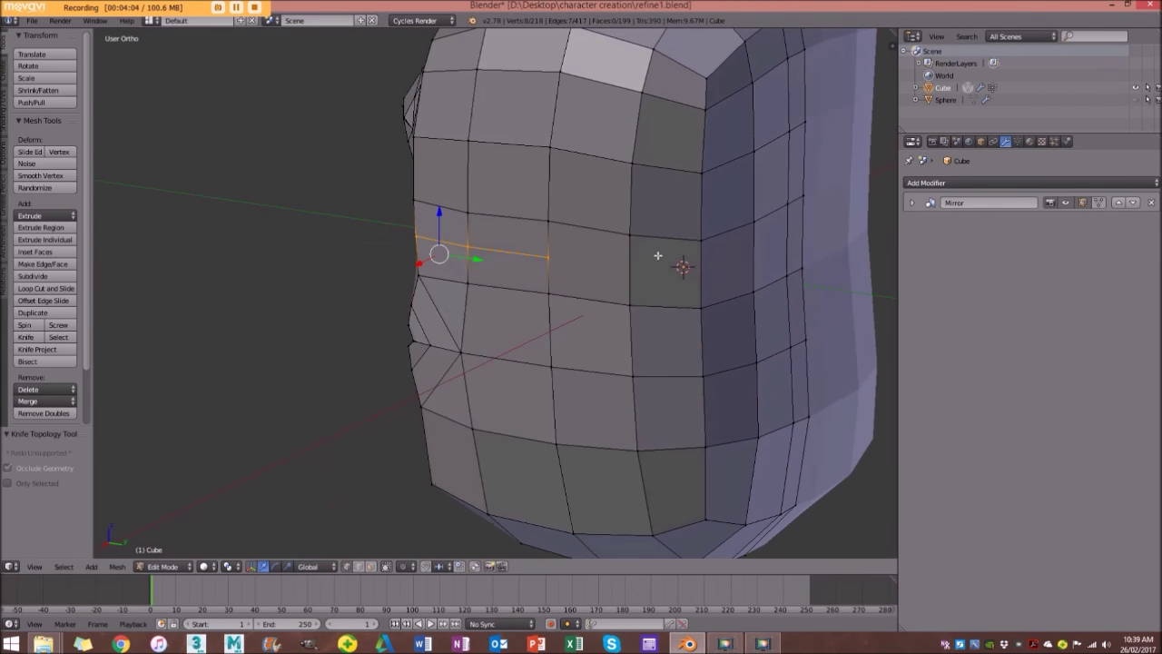
Add a centred loop cut around the back of the head level with the cheek cut, and knife-cut the gap between the two.
{"action": "key", "text": "ctrl+r"}
{"action": "left_click", "coordinate": [641, 273]}
{"action": "right_click", "coordinate": [642, 273]}
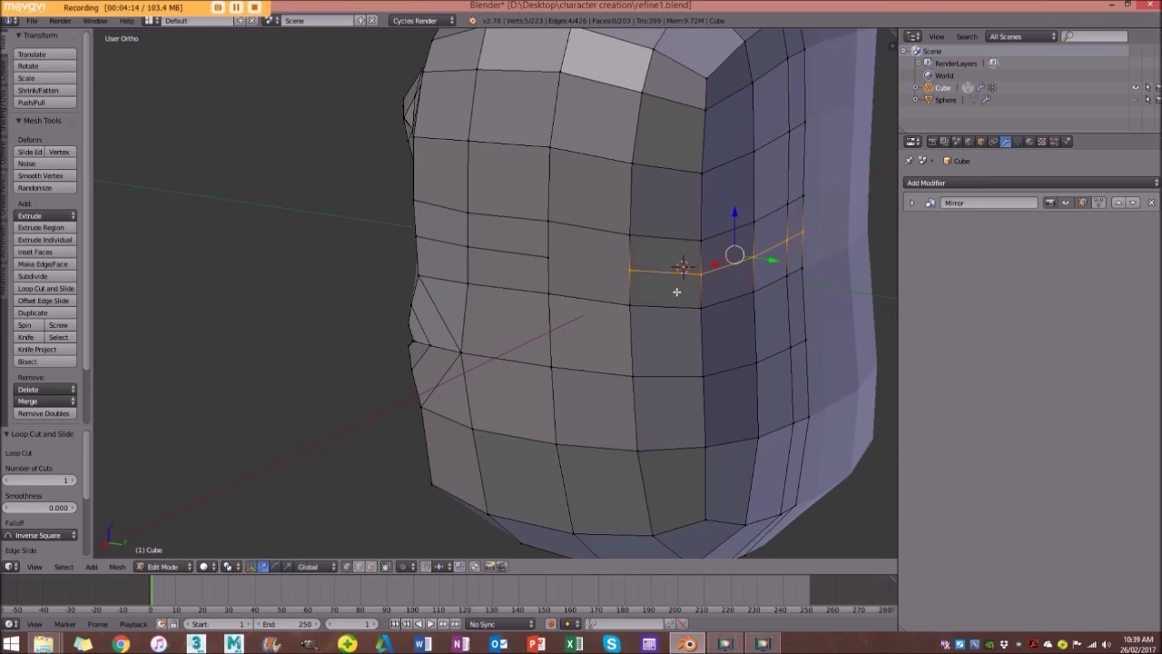
{"action": "middle_click_drag", "start_coordinate": [645, 294], "coordinate": [611, 263]}
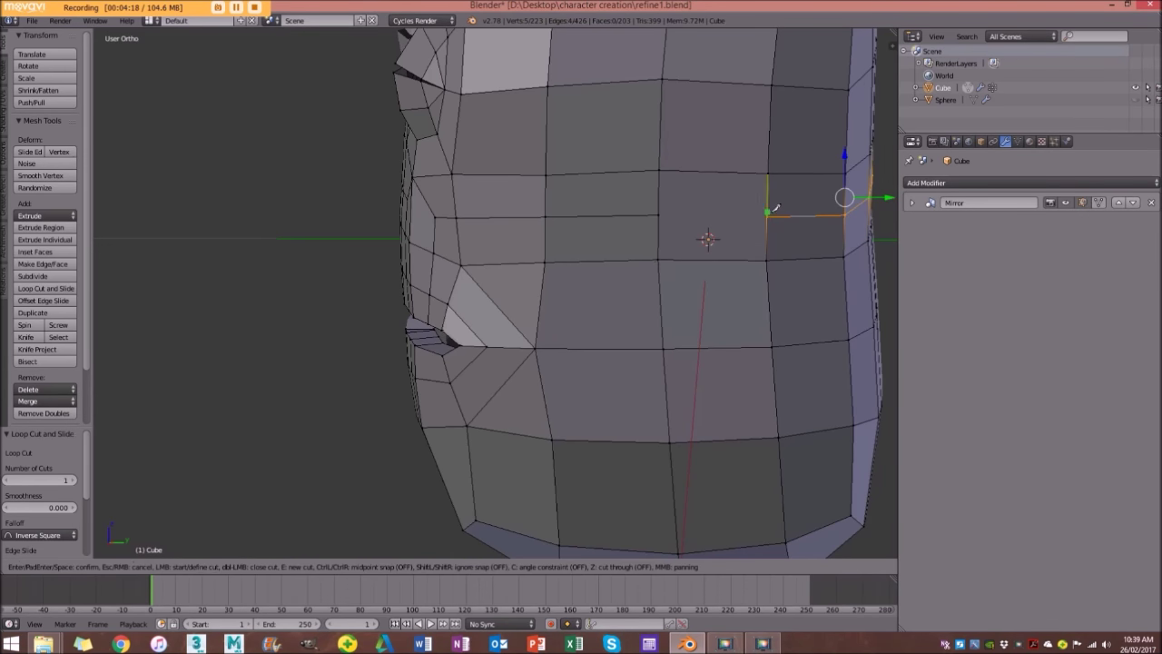
{"action": "key", "text": "Return"}
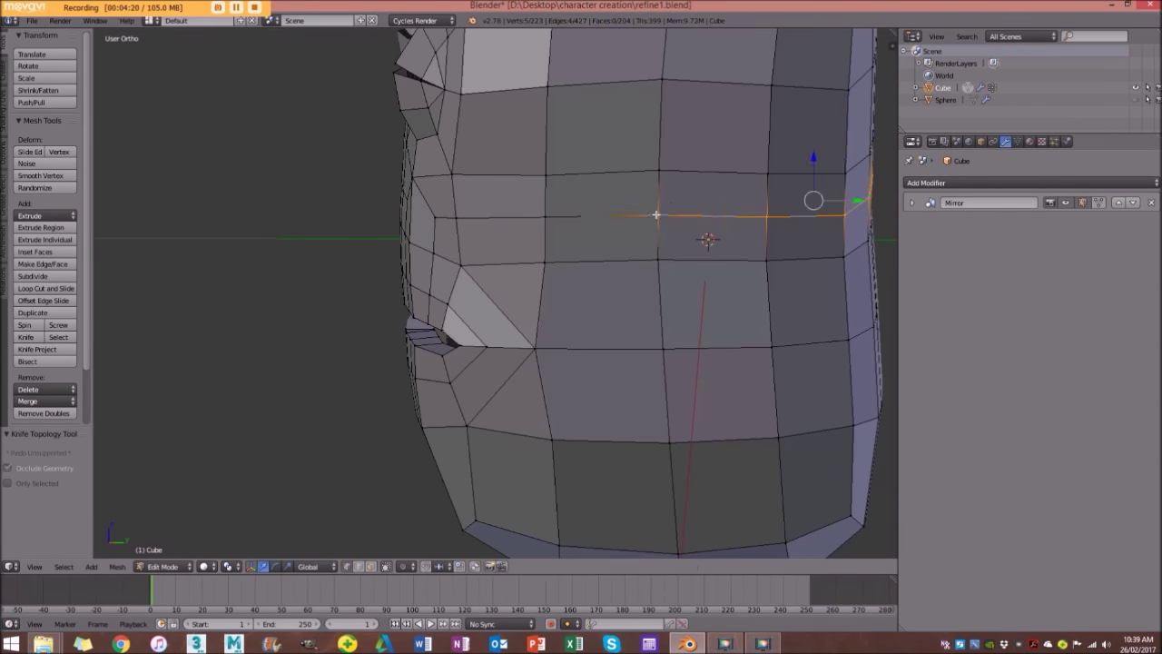
Examine the new cheek and upper-lip edge flow from the side, above and the front, checking the edge loop near the mouth corner.
{"action": "scroll", "coordinate": [670, 234], "scroll_direction": "down", "scroll_amount": 2}
{"action": "key", "text": "a"}
{"action": "middle_click_drag", "start_coordinate": [560, 201], "coordinate": [660, 207]}
{"action": "right_click", "coordinate": [613, 234], "text": "alt"}
{"action": "key", "text": "a"}
{"action": "middle_click_drag", "start_coordinate": [463, 293], "coordinate": [561, 226]}
{"action": "right_click", "coordinate": [543, 267], "text": "alt"}
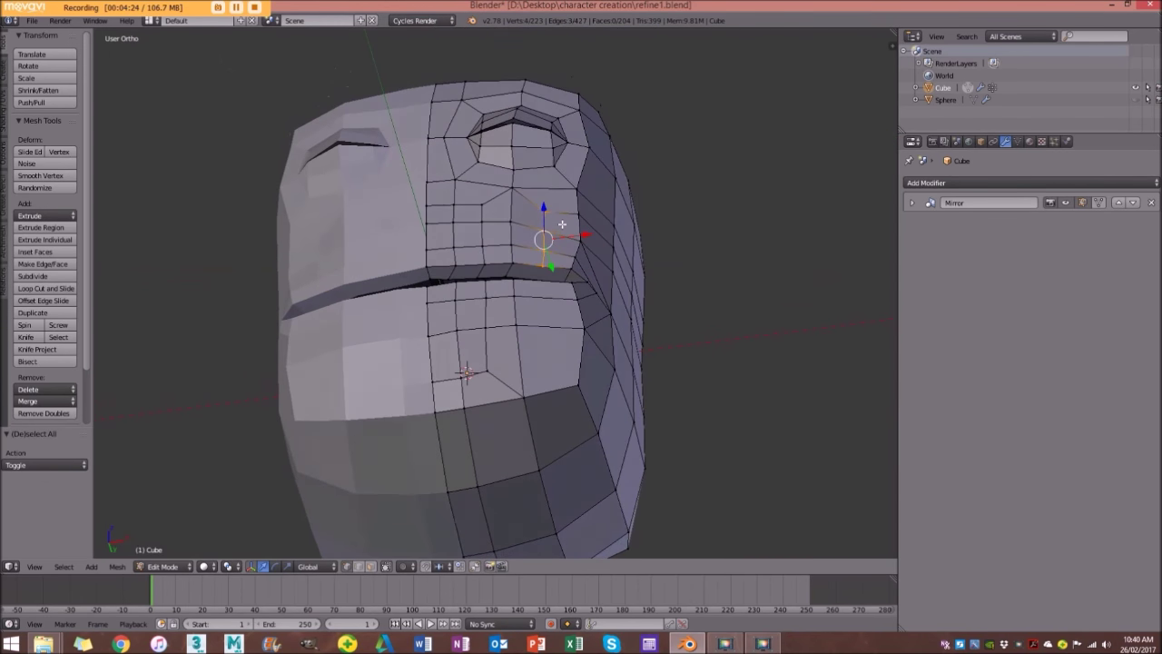
{"action": "middle_click_drag", "start_coordinate": [560, 172], "coordinate": [486, 263]}
{"action": "scroll", "coordinate": [523, 365], "scroll_direction": "up", "scroll_amount": 3}
{"action": "middle_click_drag", "start_coordinate": [549, 346], "coordinate": [545, 296]}
{"action": "scroll", "coordinate": [545, 296], "scroll_direction": "down", "scroll_amount": 3}
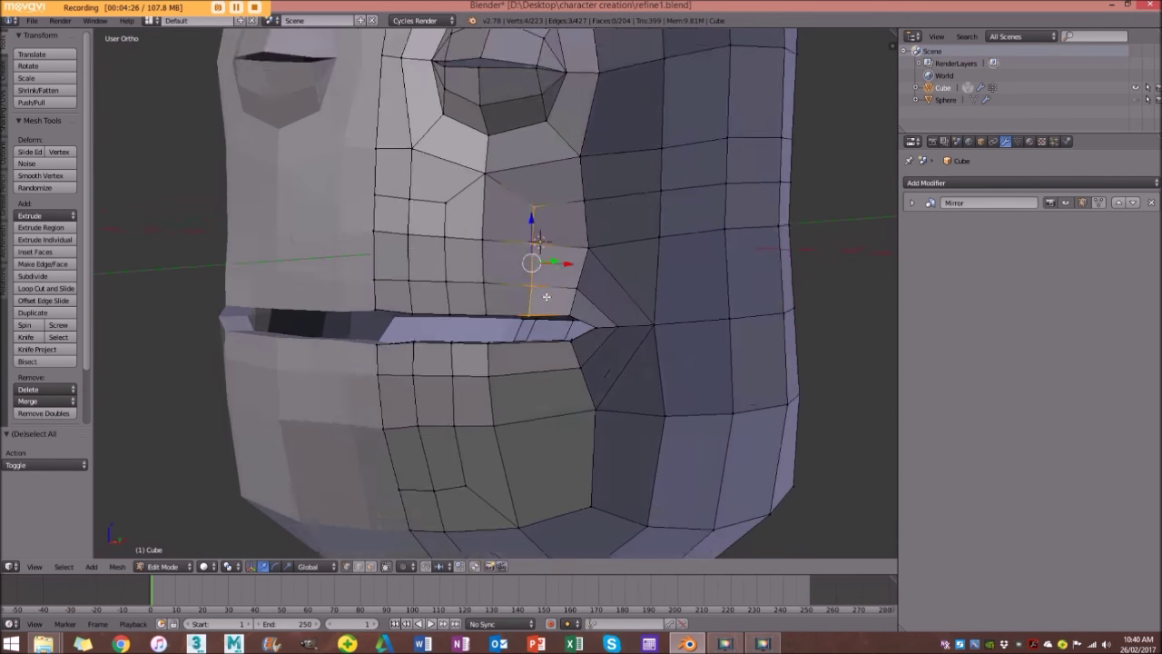
{"action": "key", "text": "a"}
Knife-cut from the lower lip near the mouth corner down the jaw, angling in to the chin vertex.
{"action": "middle_click_drag", "start_coordinate": [535, 381], "coordinate": [541, 377]}
{"action": "scroll", "coordinate": [541, 377], "scroll_direction": "up", "scroll_amount": 1}
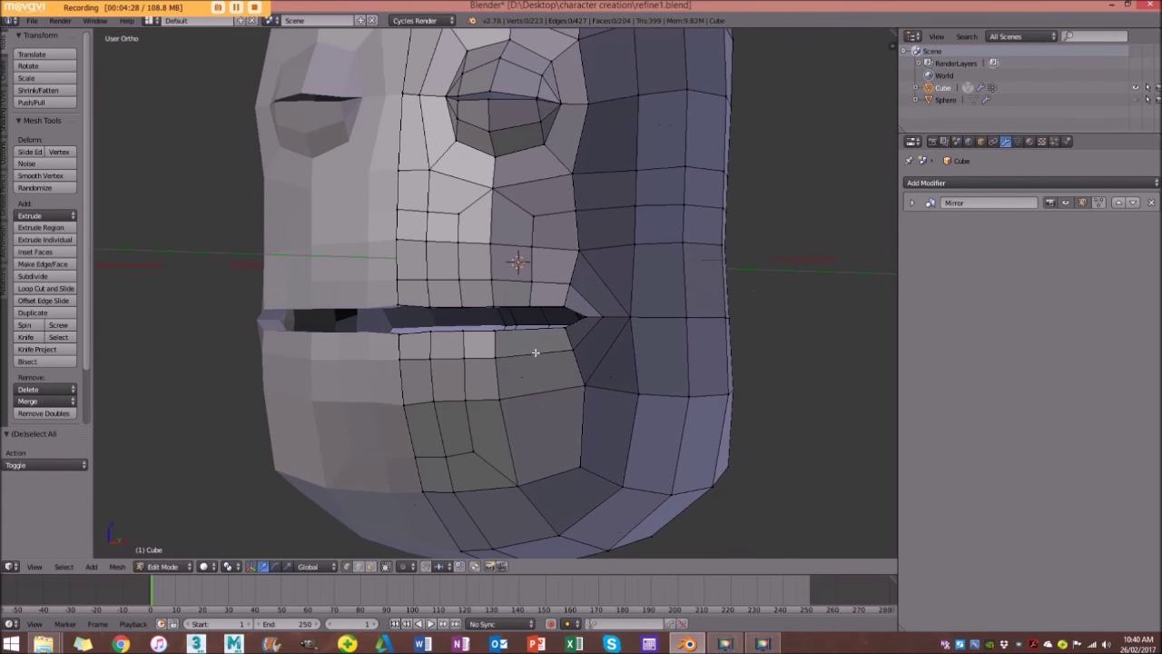
{"action": "key", "text": "k"}
{"action": "left_click", "coordinate": [534, 329]}
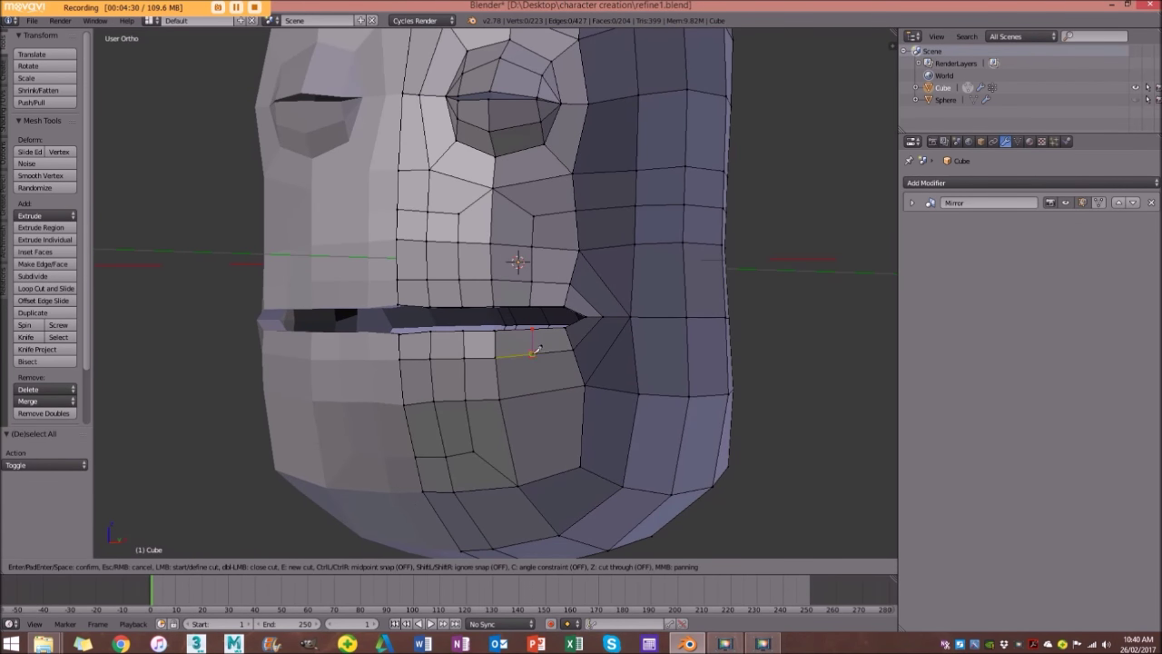
{"action": "left_click", "coordinate": [549, 434]}
{"action": "left_click", "coordinate": [518, 485]}
{"action": "key", "text": "Return"}
Knife-cut from the bend of the new jaw cut horizontally back to the second vertical edge on the side of the head.
{"action": "middle_click_drag", "start_coordinate": [540, 449], "coordinate": [504, 451]}
{"action": "key", "text": "k"}
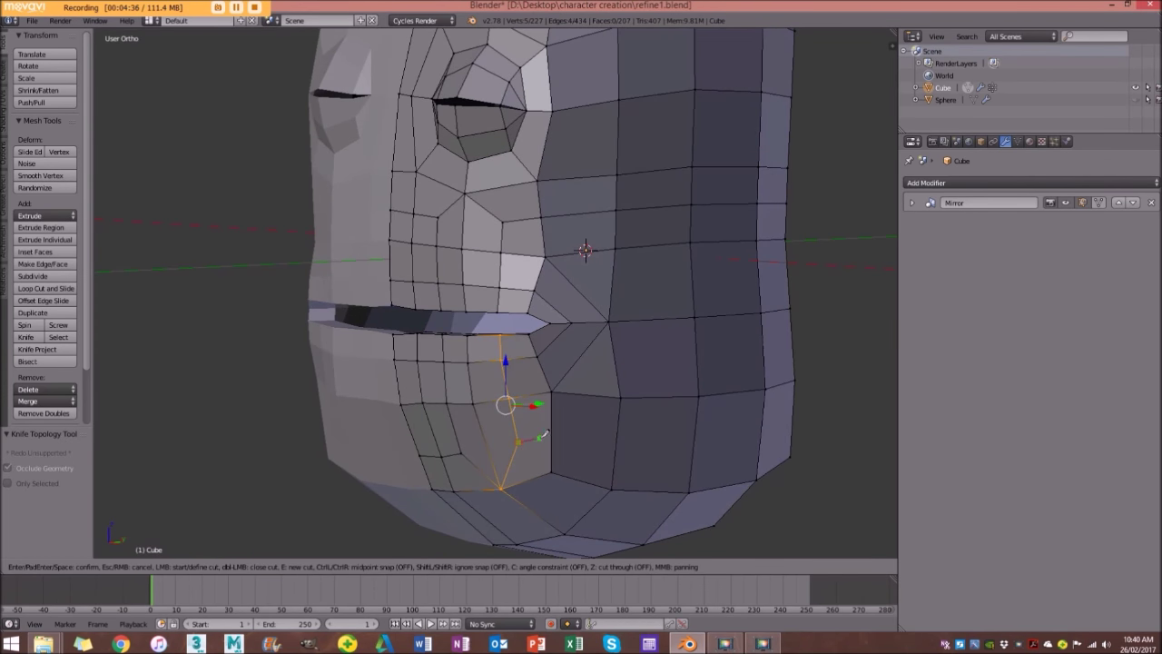
{"action": "left_click", "coordinate": [617, 445]}
{"action": "key", "text": "Return"}
Add a loop cut around the side and back of the jaw, level with the horizontal jaw cut.
{"action": "middle_click_drag", "start_coordinate": [680, 436], "coordinate": [667, 445]}
{"action": "key", "text": "ctrl+r"}
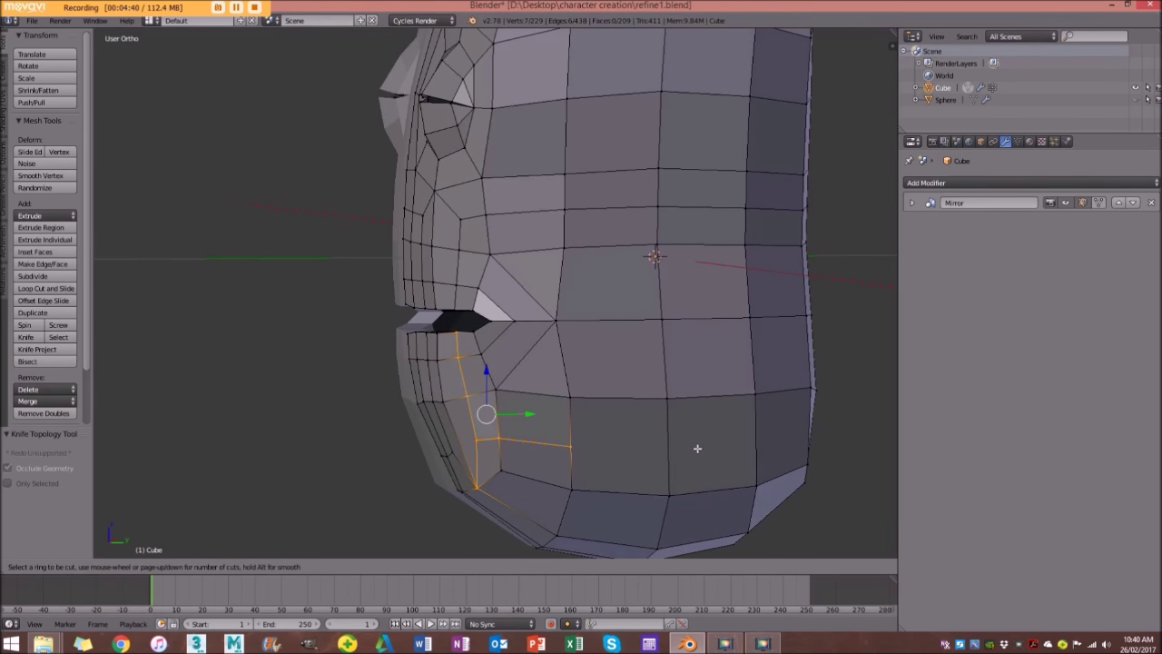
Add a horizontal loop cut around the back of the lower jaw and knife its front end to the neighbouring jaw edge.
{"action": "left_click", "coordinate": [681, 447]}
{"action": "right_click", "coordinate": [681, 447]}
{"action": "key", "text": "k"}
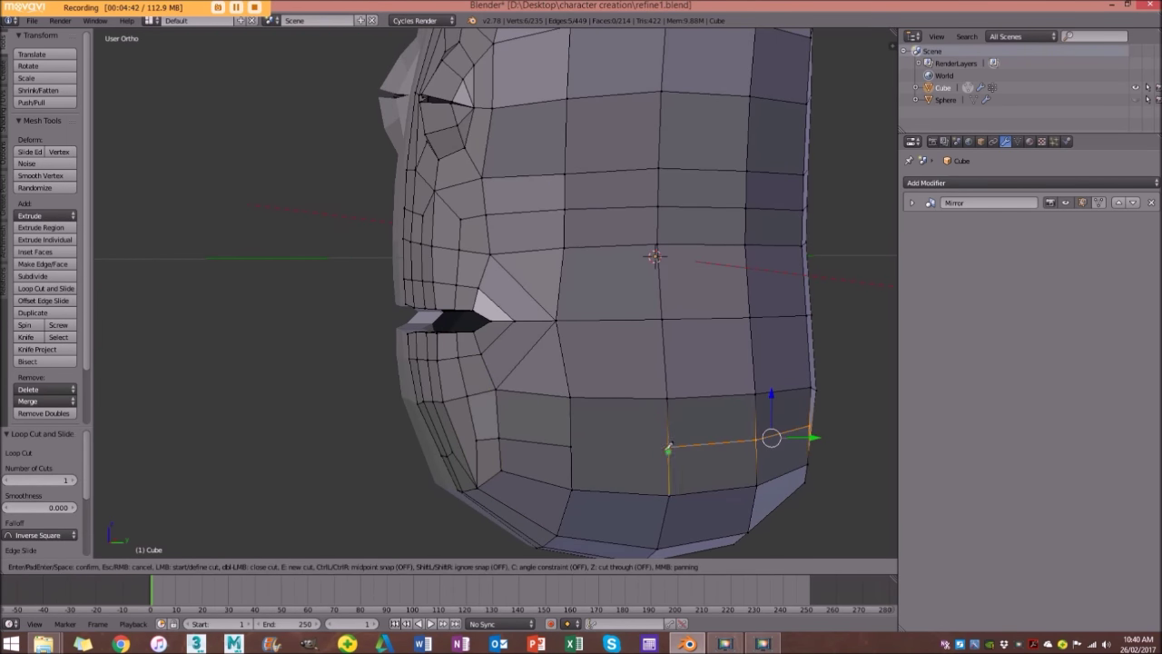
{"action": "key", "text": "Return"}
{"action": "scroll", "coordinate": [551, 366], "scroll_direction": "down", "scroll_amount": 3}
{"action": "middle_click_drag", "start_coordinate": [397, 354], "coordinate": [629, 295]}
{"action": "key", "text": "a"}
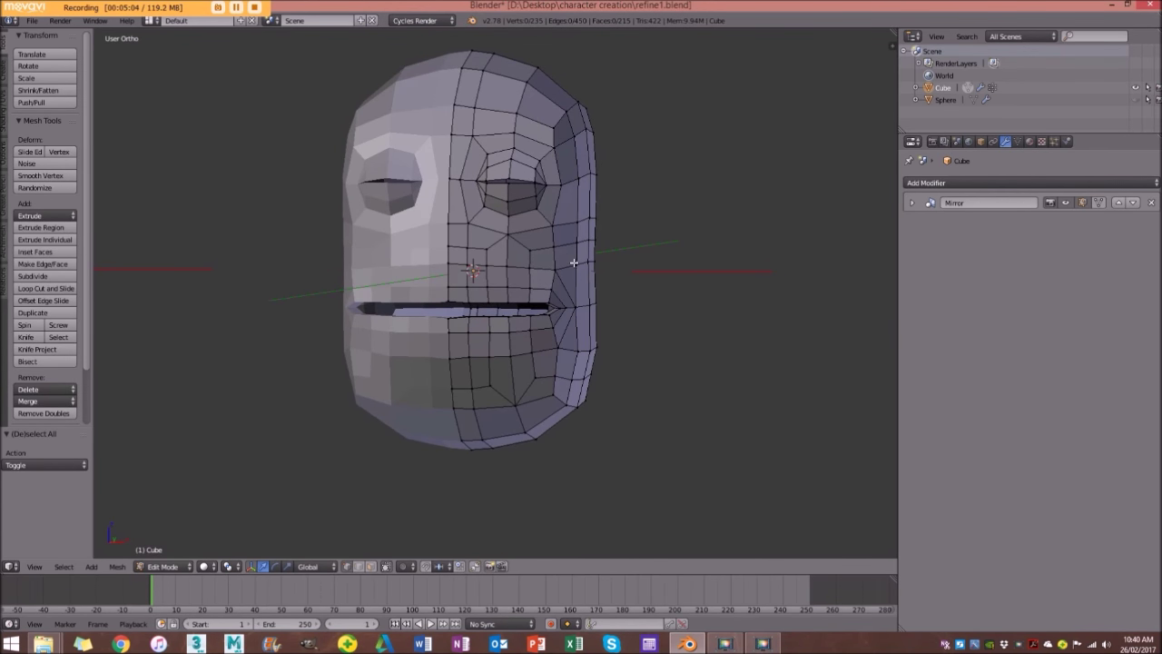
Try to knife an edge across the chin between the two inner corner vertices above the pole.
{"action": "middle_click_drag", "start_coordinate": [585, 316], "coordinate": [522, 297]}
{"action": "scroll", "coordinate": [523, 297], "scroll_direction": "up", "scroll_amount": 4}
{"action": "middle_click_drag", "start_coordinate": [438, 256], "coordinate": [448, 278]}
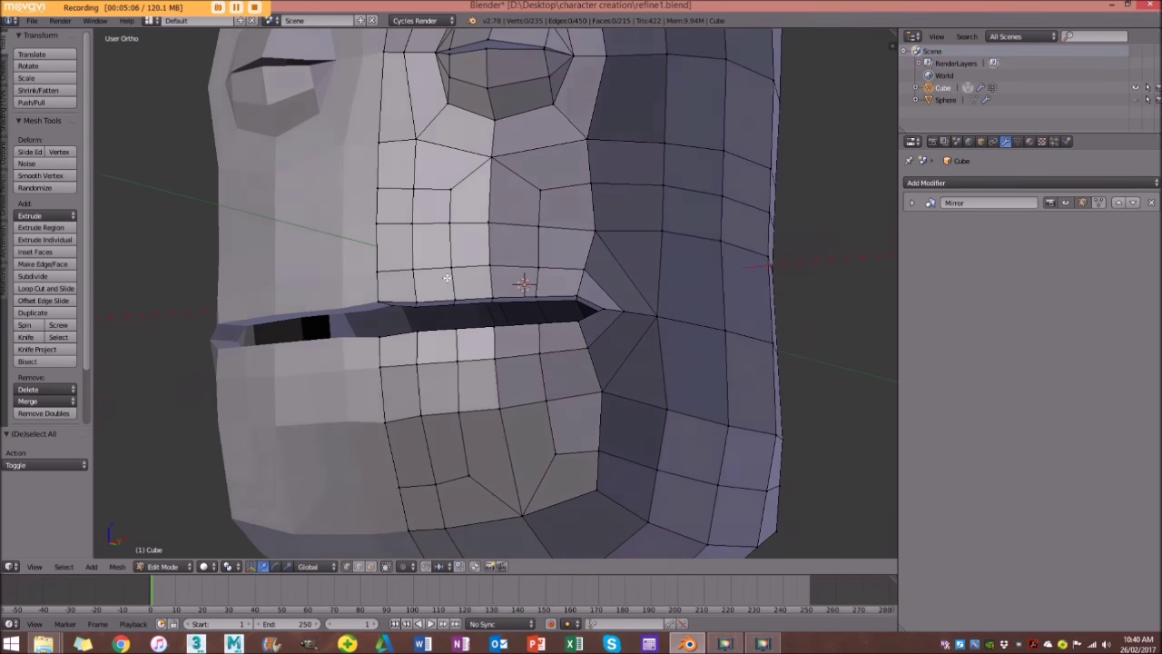
{"action": "scroll", "coordinate": [451, 345], "scroll_direction": "down", "scroll_amount": 2}
{"action": "middle_click_drag", "start_coordinate": [449, 344], "coordinate": [514, 462]}
{"action": "scroll", "coordinate": [514, 454], "scroll_direction": "up", "scroll_amount": 2}
{"action": "scroll", "coordinate": [496, 358], "scroll_direction": "up", "scroll_amount": 2}
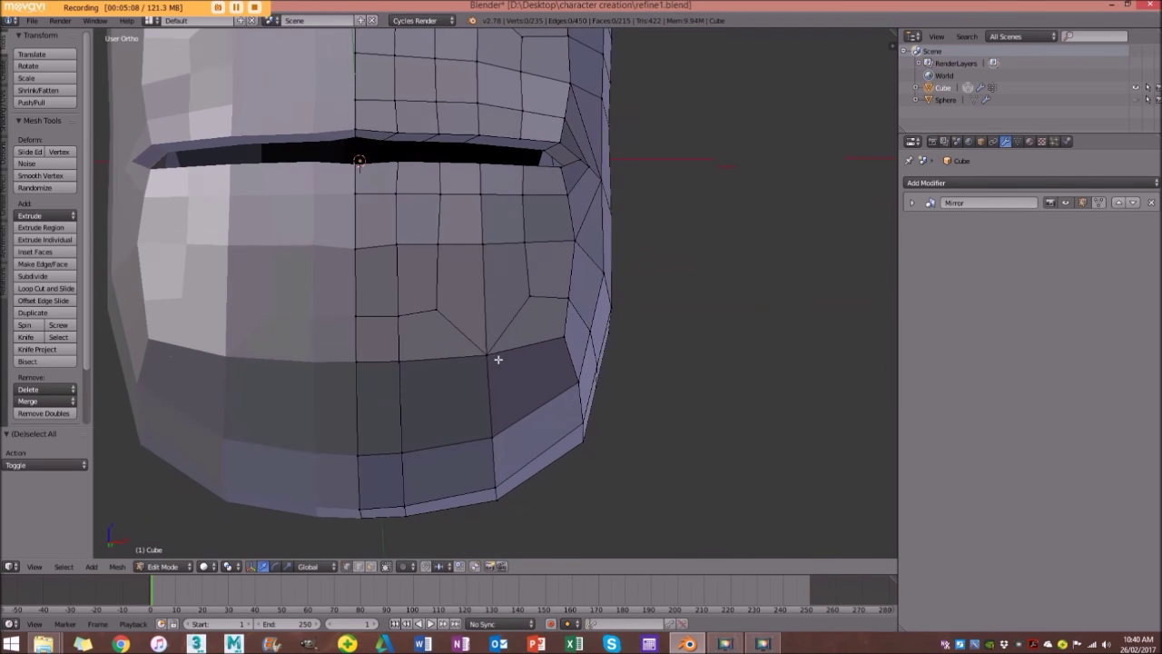
{"action": "scroll", "coordinate": [573, 310], "scroll_direction": "up", "scroll_amount": 2}
{"action": "middle_click_drag", "start_coordinate": [574, 310], "coordinate": [421, 331]}
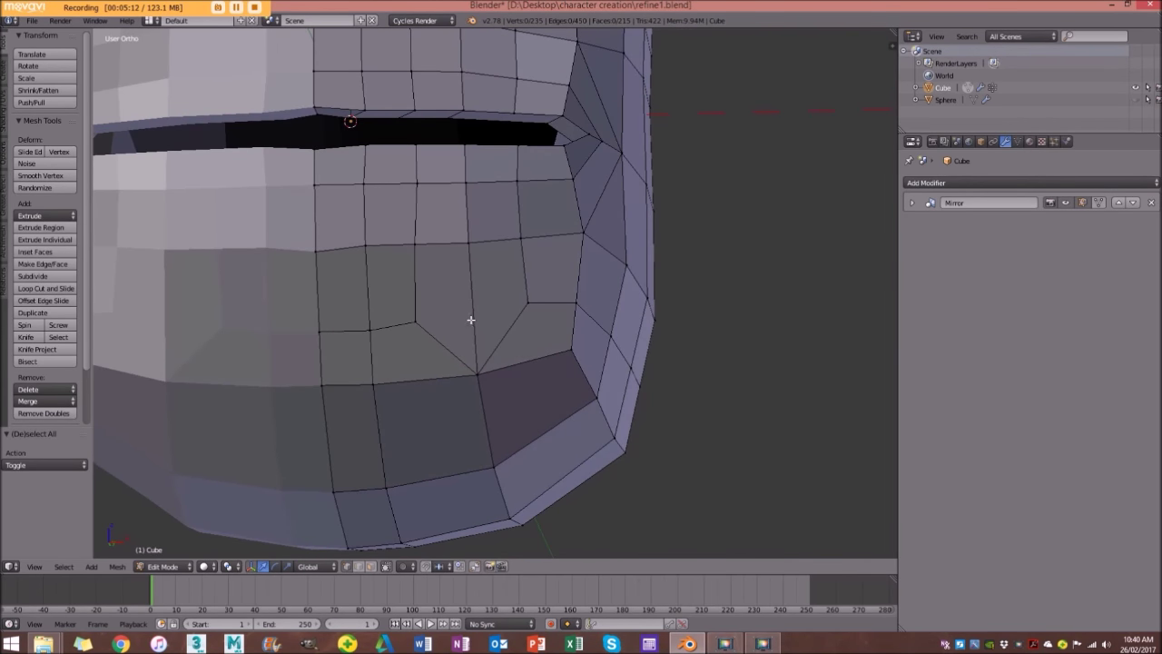
{"action": "key", "text": "k"}
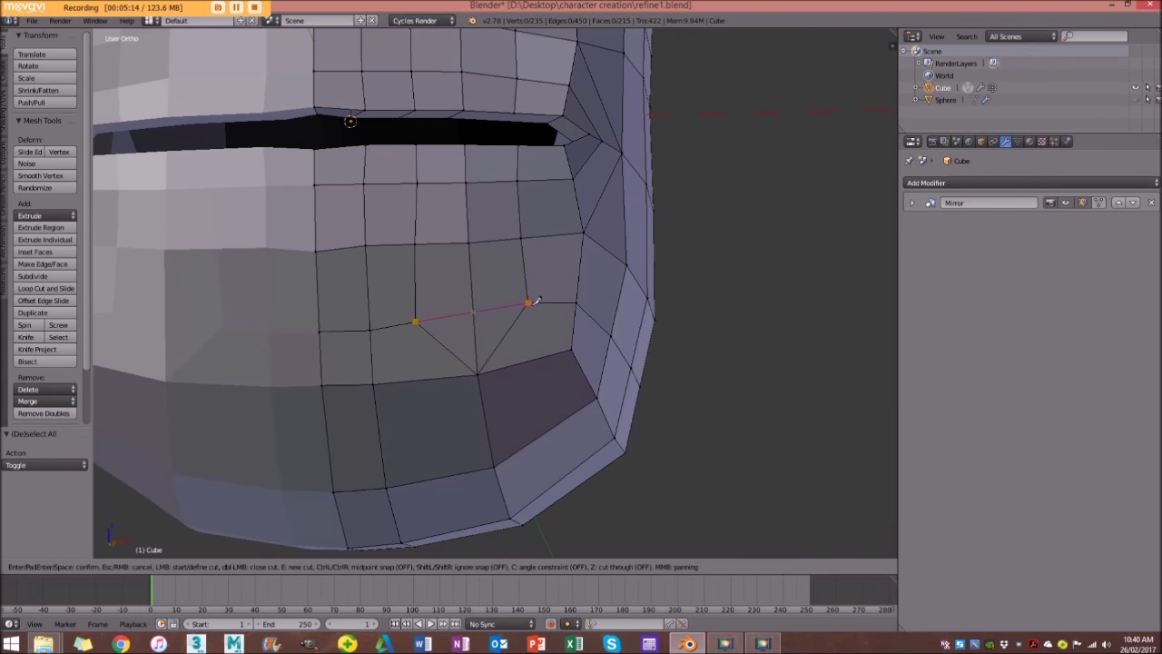
{"action": "left_click", "coordinate": [529, 303]}
{"action": "key", "text": "Return"}
Try to dissolve the two diagonal edges that meet at the chin pole.
{"action": "left_click", "coordinate": [360, 566]}
{"action": "left_click", "coordinate": [510, 331]}
{"action": "left_click", "coordinate": [433, 352], "text": "shift"}
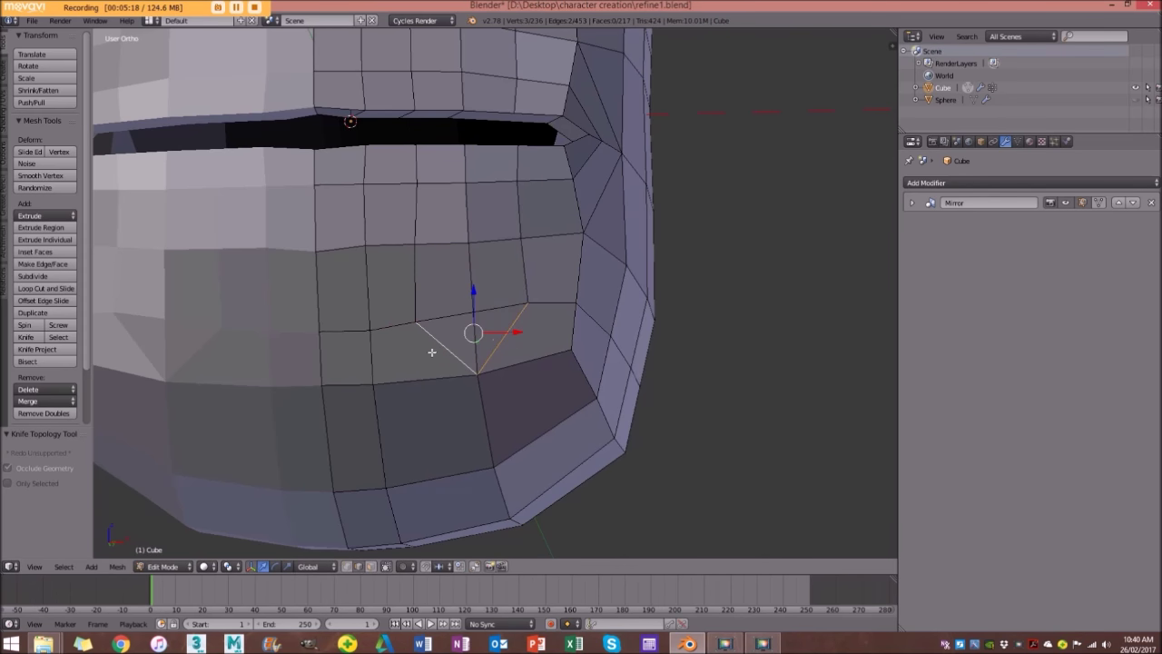
{"action": "key", "text": "x"}
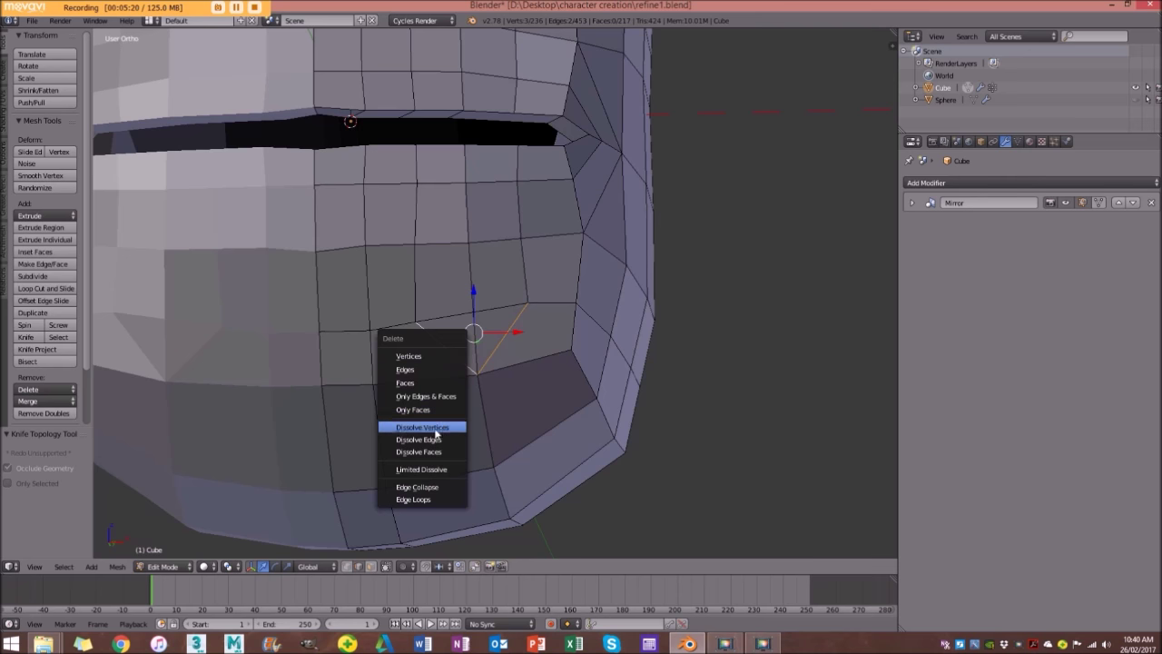
{"action": "left_click", "coordinate": [430, 439]}
{"action": "scroll", "coordinate": [473, 361], "scroll_direction": "down", "scroll_amount": 3}
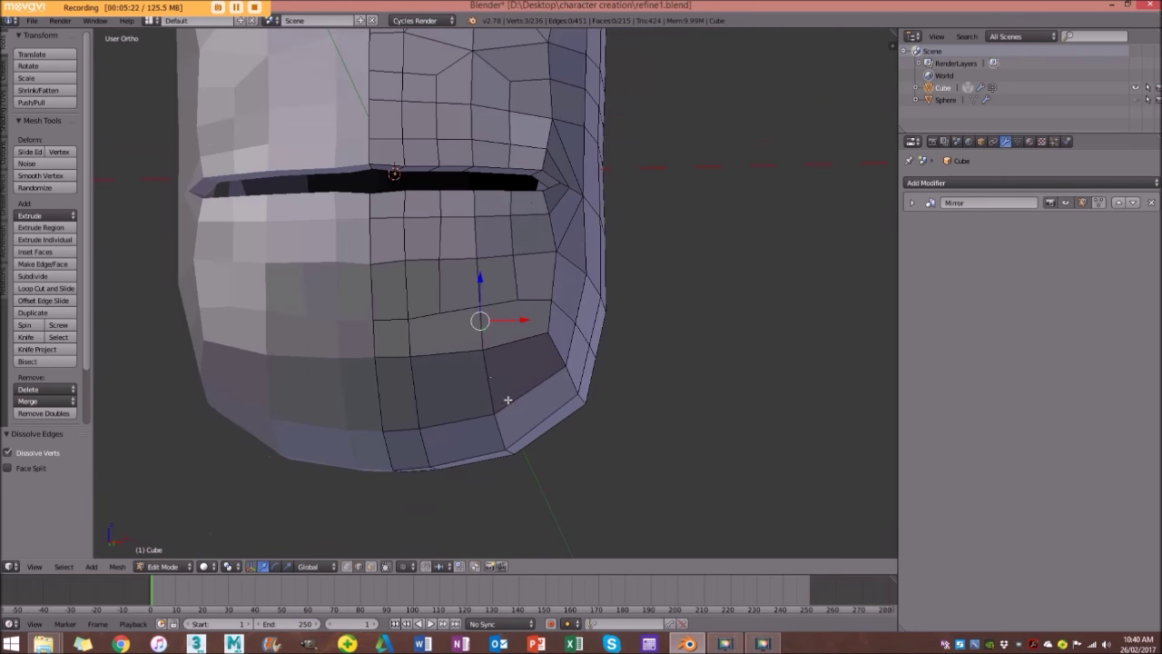
{"action": "key", "text": "a"}
Try to add a vertical loop cut through the outer chin and check how it runs up the face.
{"action": "middle_click_drag", "start_coordinate": [470, 366], "coordinate": [500, 347]}
{"action": "scroll", "coordinate": [508, 367], "scroll_direction": "down", "scroll_amount": 4}
{"action": "scroll", "coordinate": [507, 359], "scroll_direction": "up", "scroll_amount": 4}
{"action": "key", "text": "ctrl+r"}
{"action": "left_click", "coordinate": [508, 361]}
{"action": "right_click", "coordinate": [508, 359]}
{"action": "scroll", "coordinate": [511, 345], "scroll_direction": "down", "scroll_amount": 4}
{"action": "middle_click_drag", "start_coordinate": [511, 345], "coordinate": [628, 317]}
{"action": "scroll", "coordinate": [629, 299], "scroll_direction": "up", "scroll_amount": 6}
{"action": "scroll", "coordinate": [486, 301], "scroll_direction": "up", "scroll_amount": 1}
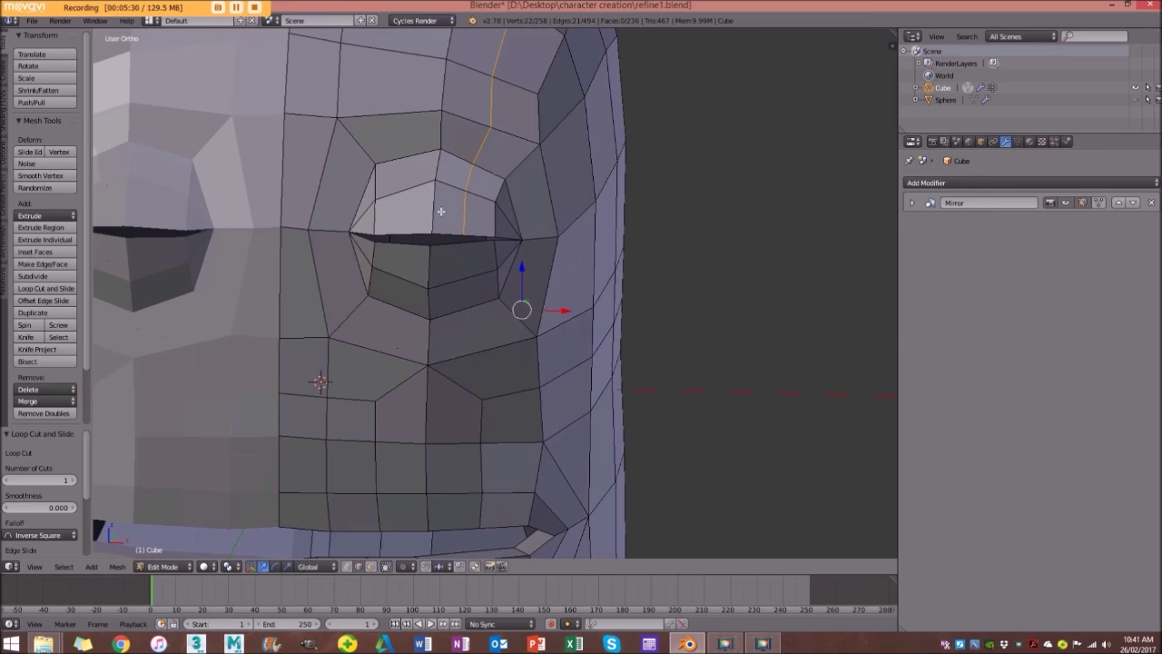
{"action": "scroll", "coordinate": [581, 416], "scroll_direction": "down", "scroll_amount": 6}
Undo the vertical loop cut and the dissolving of the diagonal chin edges.
{"action": "key", "text": "ctrl+z"}
{"action": "middle_click_drag", "start_coordinate": [591, 517], "coordinate": [396, 370]}
{"action": "key", "text": "ctrl+z"}
{"action": "key", "text": "ctrl+z"}
{"action": "key", "text": "a"}
{"action": "scroll", "coordinate": [563, 445], "scroll_direction": "down", "scroll_amount": 2}
{"action": "scroll", "coordinate": [540, 397], "scroll_direction": "up", "scroll_amount": 3}
{"action": "scroll", "coordinate": [396, 369], "scroll_direction": "up", "scroll_amount": 5}
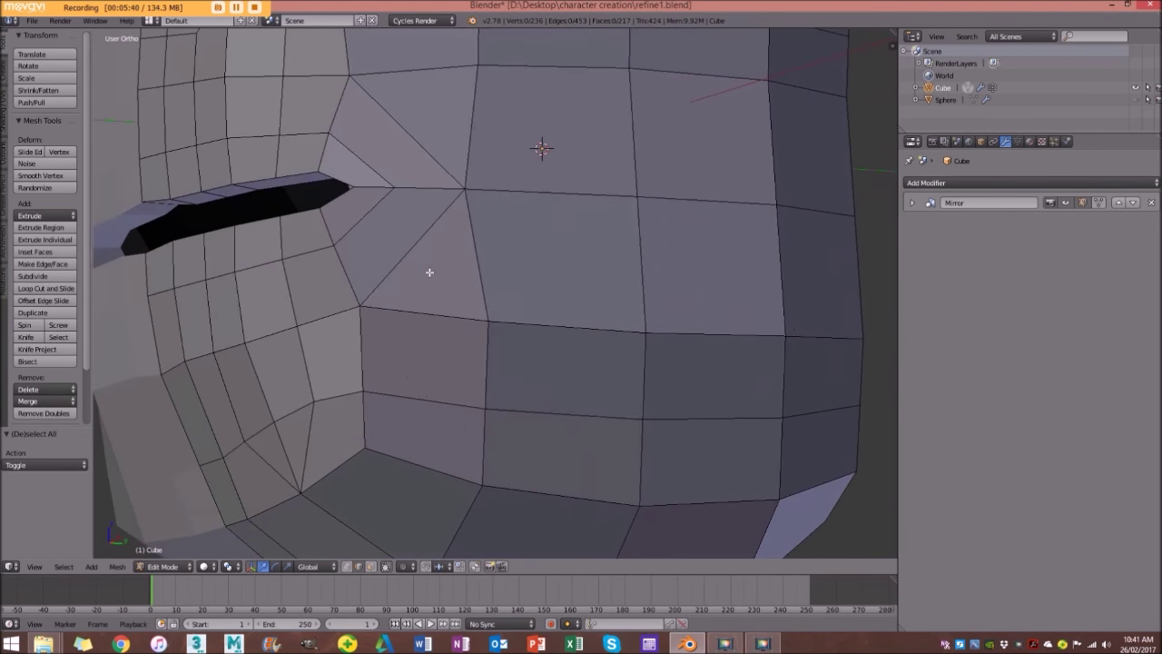
Undo the knife cut across the chin and clear the selection.
{"action": "middle_click_drag", "start_coordinate": [429, 273], "coordinate": [428, 285]}
{"action": "middle_click_drag", "start_coordinate": [379, 325], "coordinate": [438, 313]}
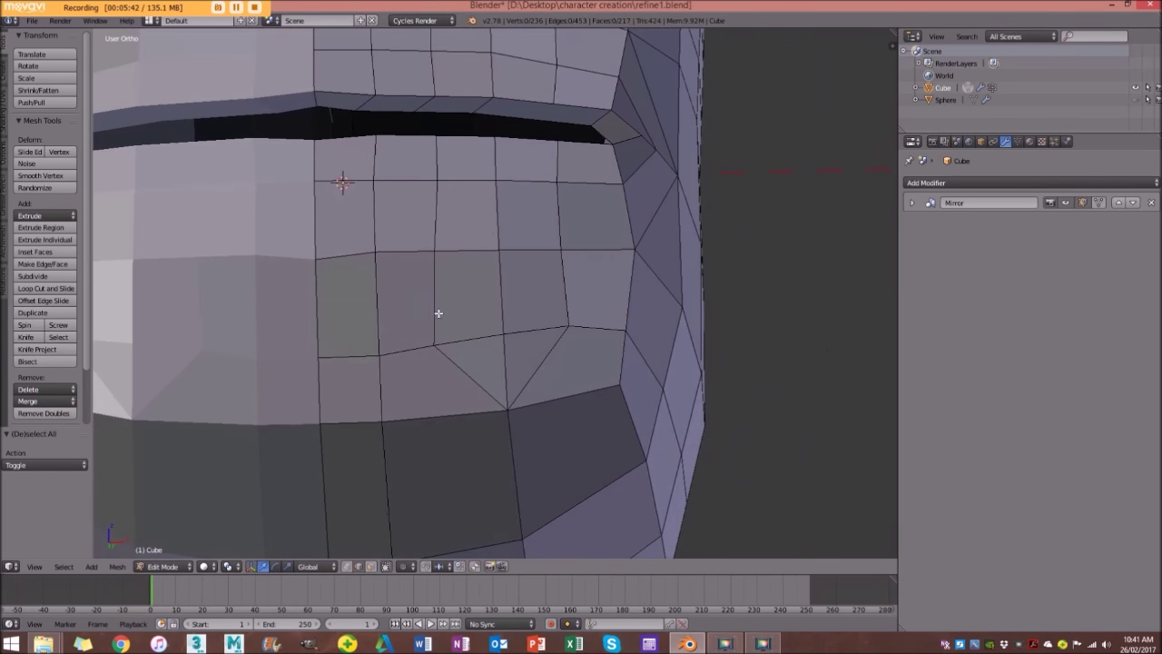
{"action": "scroll", "coordinate": [456, 427], "scroll_direction": "down", "scroll_amount": 2}
{"action": "scroll", "coordinate": [490, 377], "scroll_direction": "up", "scroll_amount": 2}
{"action": "scroll", "coordinate": [506, 342], "scroll_direction": "down", "scroll_amount": 2}
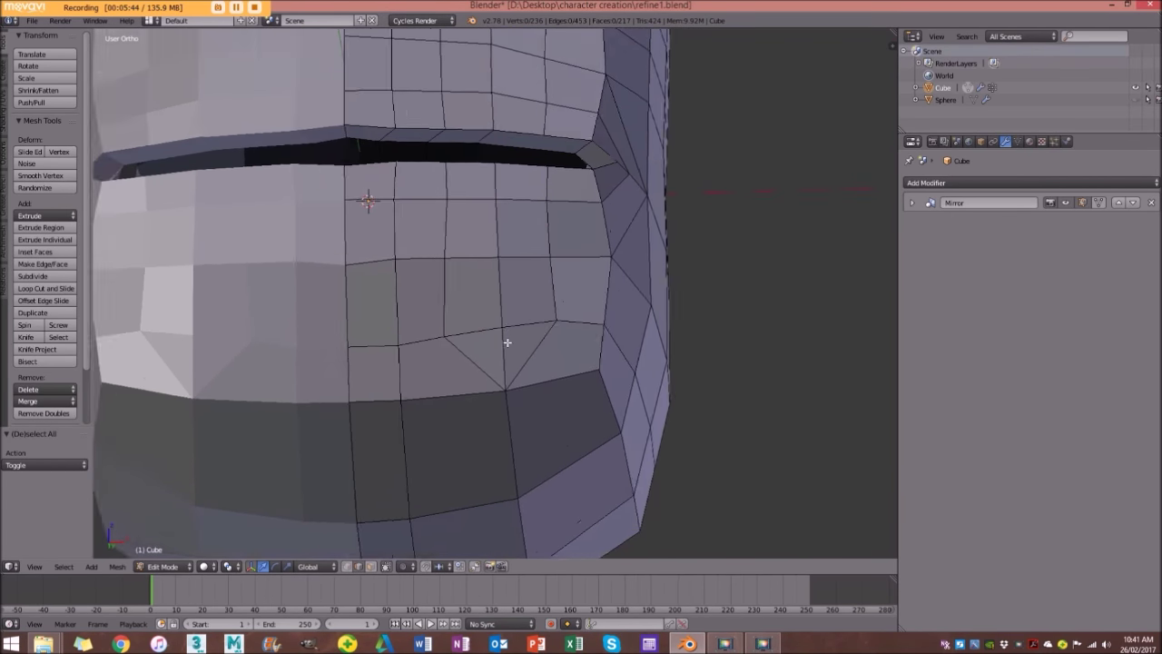
{"action": "mouse_move", "coordinate": [522, 358]}
{"action": "middle_mouse_down"}
{"action": "mouse_move", "coordinate": [493, 376]}
{"action": "mouse_move", "coordinate": [485, 355]}
{"action": "mouse_move", "coordinate": [506, 335]}
{"action": "mouse_move", "coordinate": [516, 347]}
{"action": "middle_mouse_up"}
{"action": "right_click", "coordinate": [519, 350]}
{"action": "key", "text": "ctrl+z"}
{"action": "key", "text": "ctrl+z"}
{"action": "key", "text": "ctrl+z"}
{"action": "key", "text": "a"}
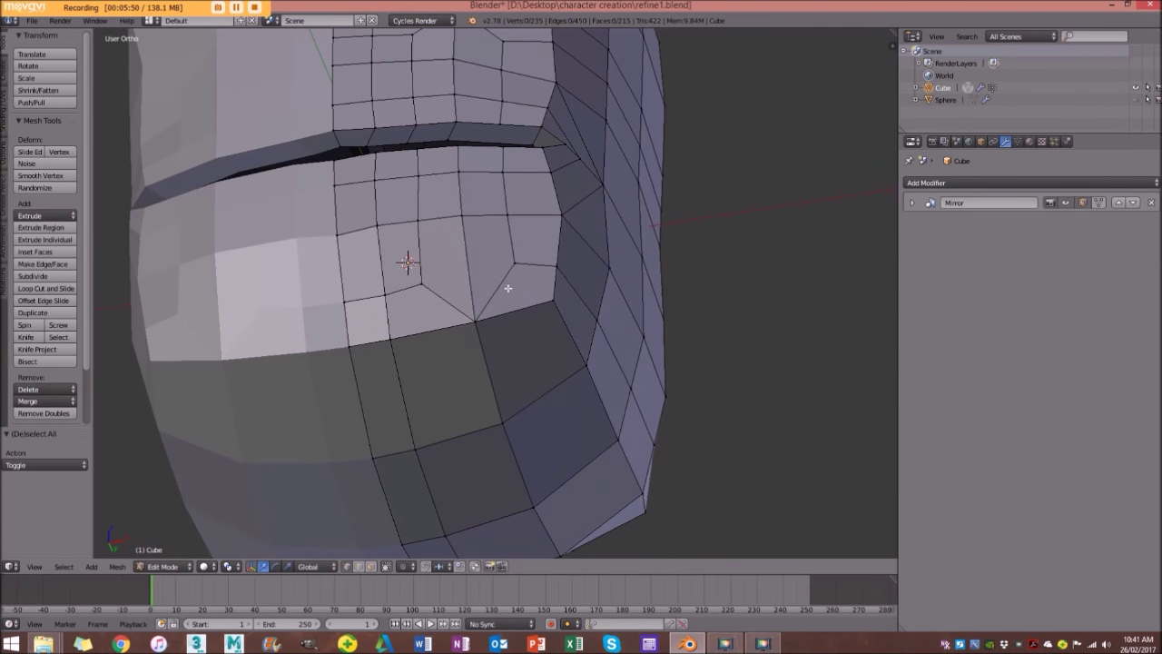
Examine the edge flow around the chin pole, lower lip and jaw side from several angles.
{"action": "middle_click_drag", "start_coordinate": [507, 288], "coordinate": [487, 310]}
{"action": "scroll", "coordinate": [487, 311], "scroll_direction": "up", "scroll_amount": 2}
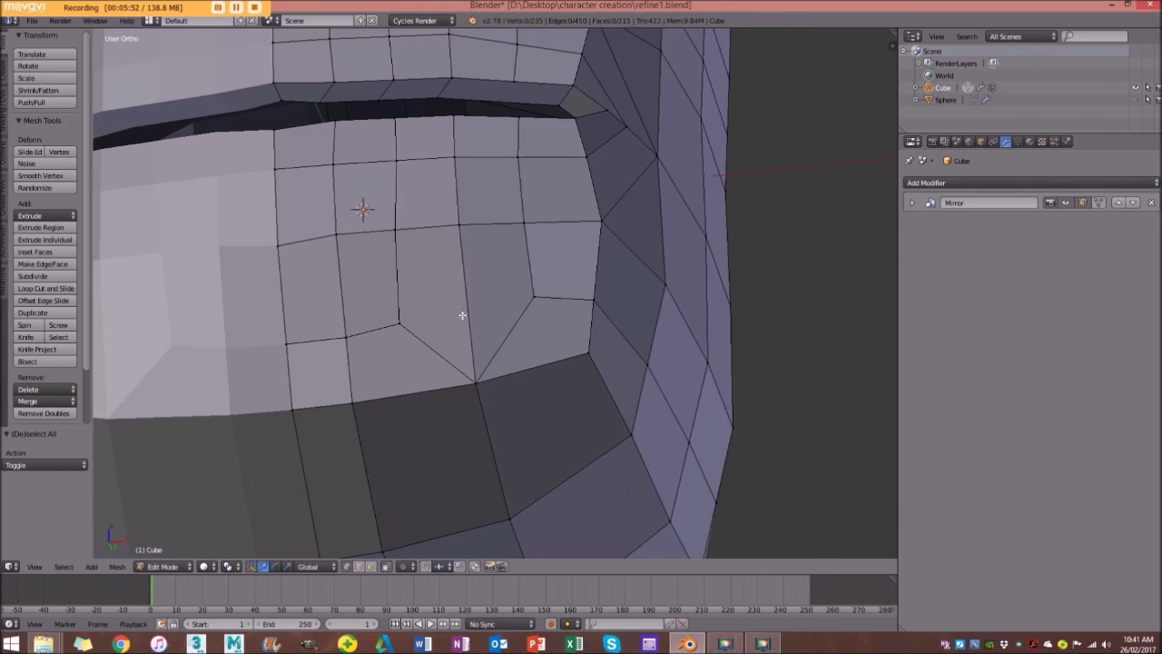
{"action": "right_click", "coordinate": [475, 383]}
{"action": "right_click", "coordinate": [535, 296]}
{"action": "right_click", "coordinate": [477, 381]}
{"action": "right_click", "coordinate": [535, 296]}
{"action": "right_click", "coordinate": [524, 224]}
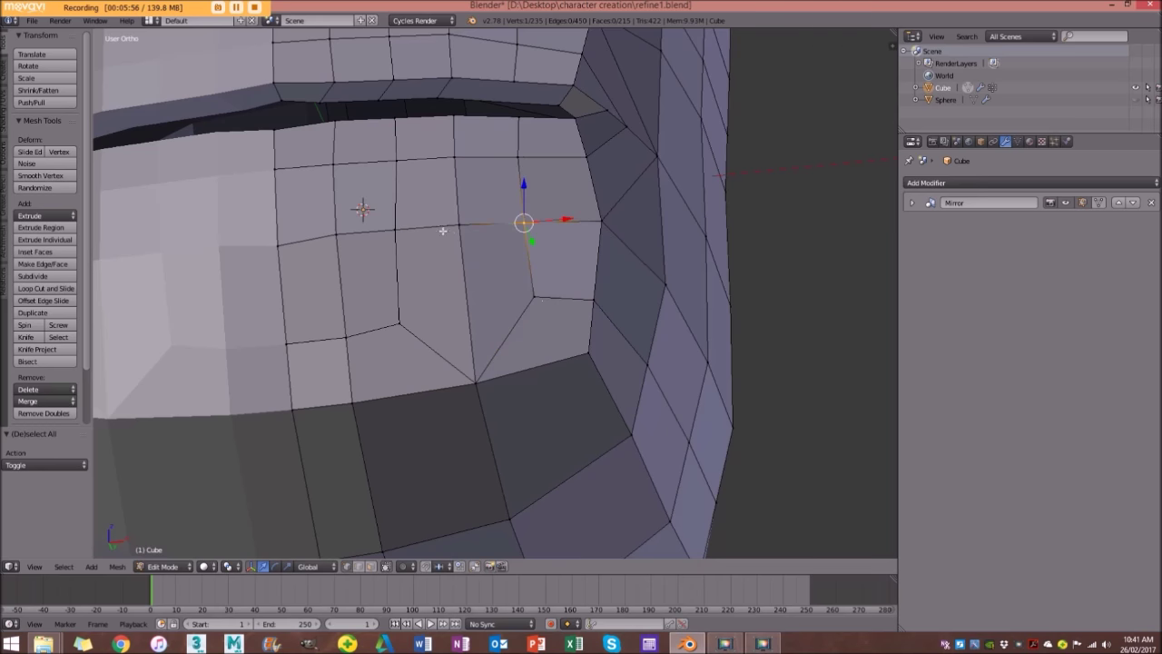
{"action": "key", "text": "a"}
{"action": "scroll", "coordinate": [441, 231], "scroll_direction": "down", "scroll_amount": 3}
{"action": "middle_click_drag", "start_coordinate": [536, 306], "coordinate": [476, 129]}
{"action": "middle_click_drag", "start_coordinate": [462, 216], "coordinate": [473, 184]}
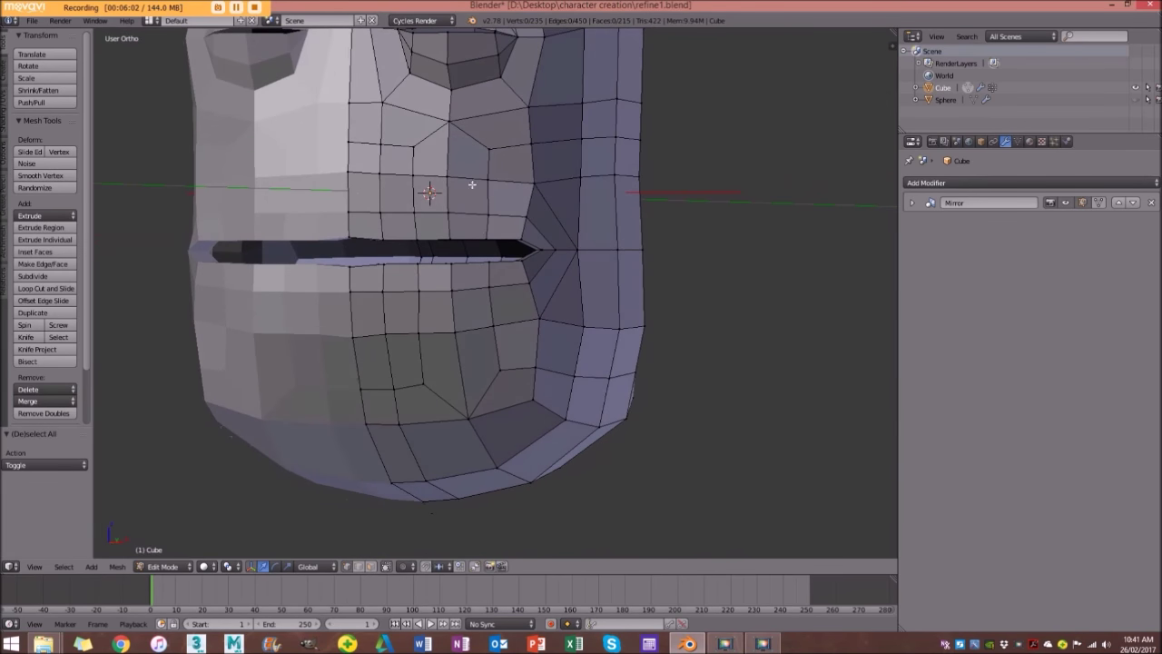
{"action": "middle_click_drag", "start_coordinate": [297, 439], "coordinate": [396, 301]}
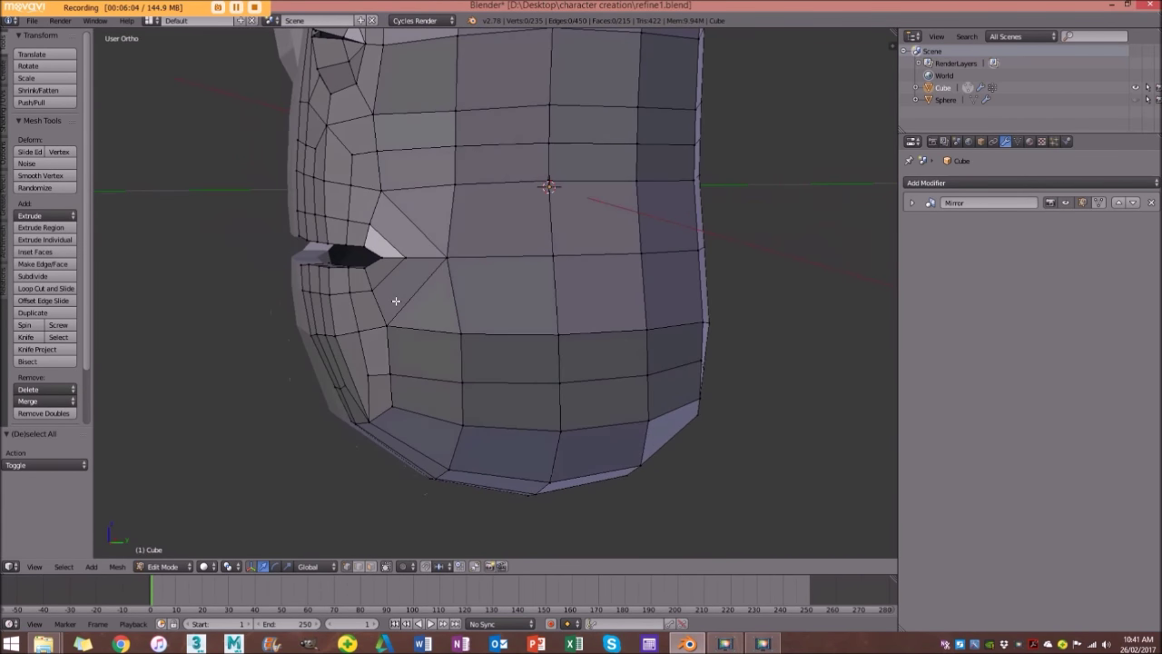
Add a loop cut through the mouth interior near its corner and knife it to the lower lip's outer edge column.
{"action": "middle_click_drag", "start_coordinate": [439, 239], "coordinate": [452, 358]}
{"action": "key", "text": "ctrl+r"}
{"action": "left_click", "coordinate": [525, 251]}
{"action": "key", "text": "k"}
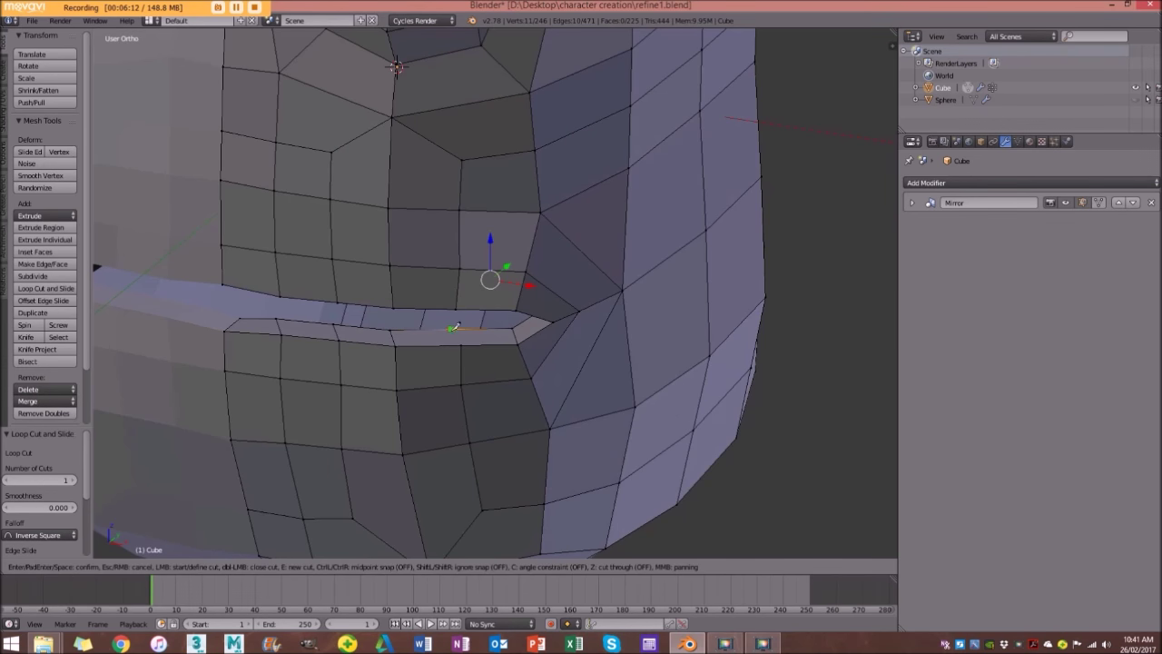
{"action": "key", "text": "Return"}
{"action": "middle_click_drag", "start_coordinate": [461, 343], "coordinate": [519, 186]}
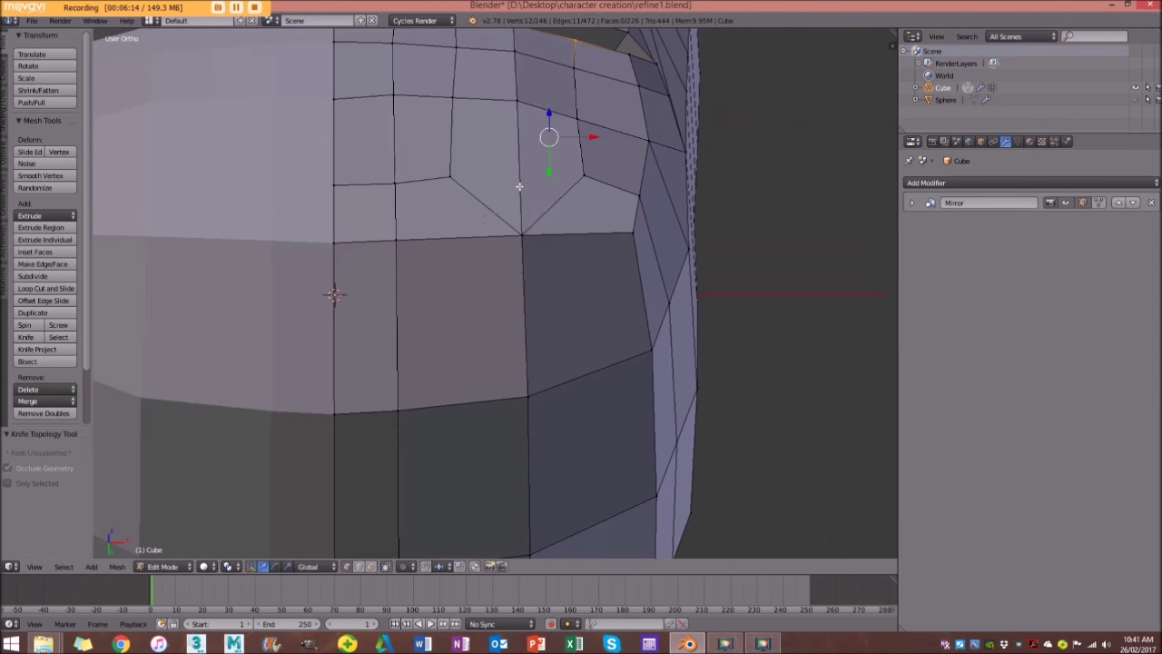
Knife across the upper lip rim to join the interior loop to the upper lip's outer edge column.
{"action": "middle_click_drag", "start_coordinate": [550, 110], "coordinate": [510, 313], "text": "shift"}
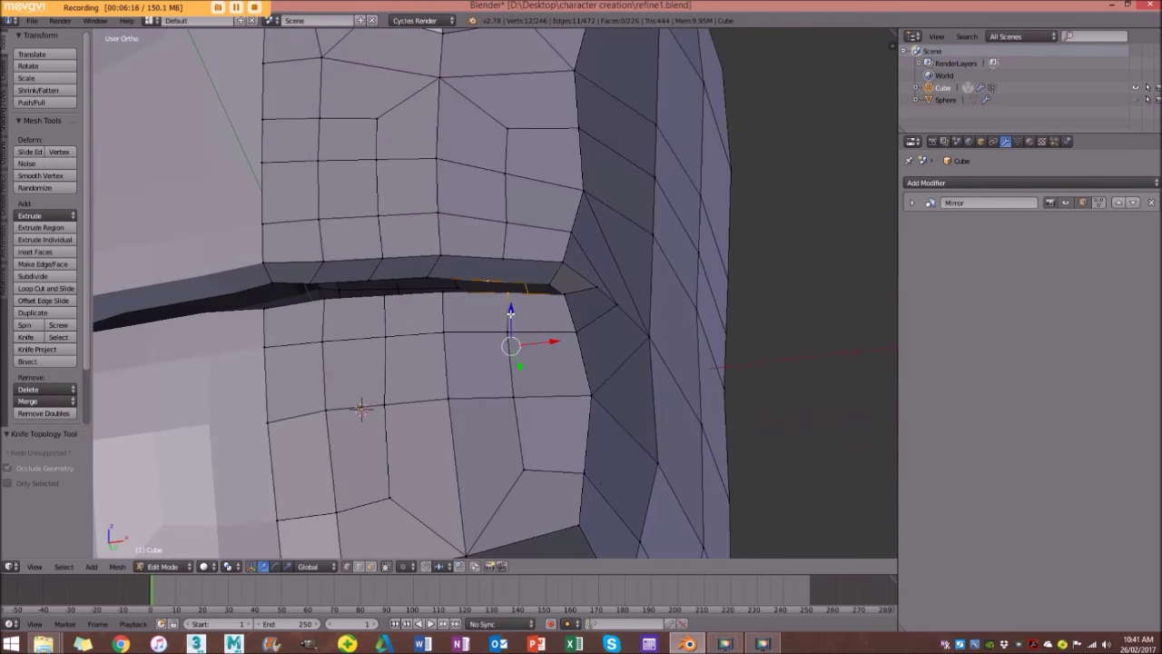
{"action": "key", "text": "k"}
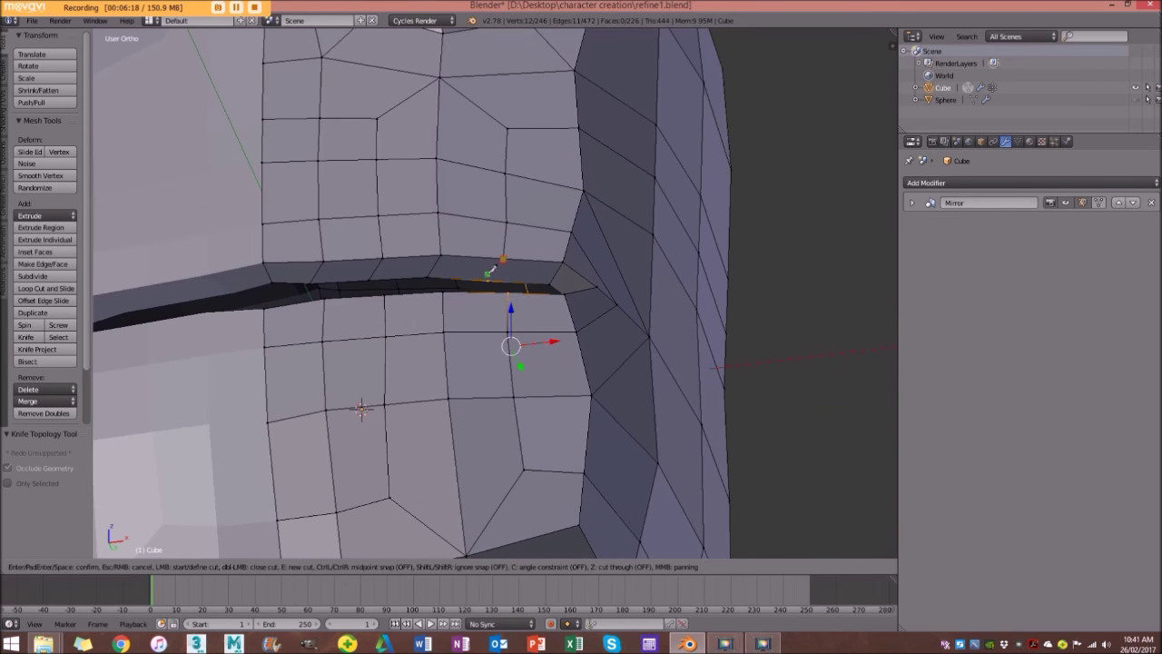
{"action": "left_click", "coordinate": [488, 278]}
{"action": "key", "text": "Return"}
{"action": "key", "text": "a"}
{"action": "scroll", "coordinate": [497, 289], "scroll_direction": "down", "scroll_amount": 5}
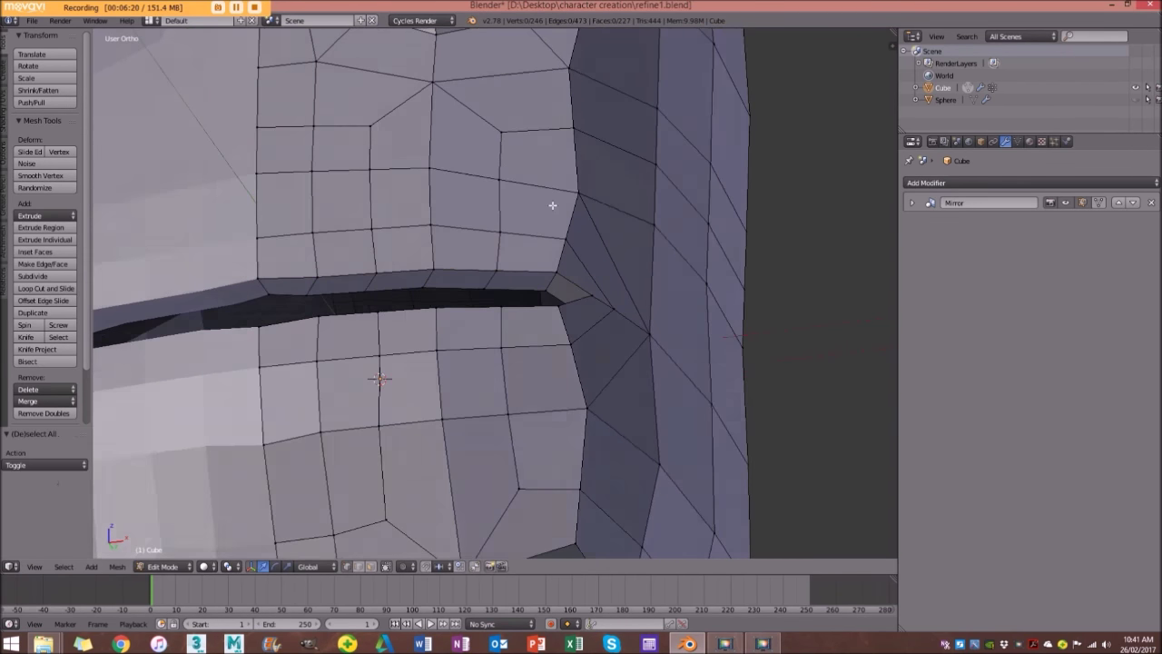
Examine the vertices of the outer chin face and the triangular face below the mouth corner.
{"action": "mouse_move", "coordinate": [501, 358]}
{"action": "middle_mouse_down"}
{"action": "mouse_move", "coordinate": [419, 360]}
{"action": "mouse_move", "coordinate": [490, 368]}
{"action": "middle_mouse_up"}
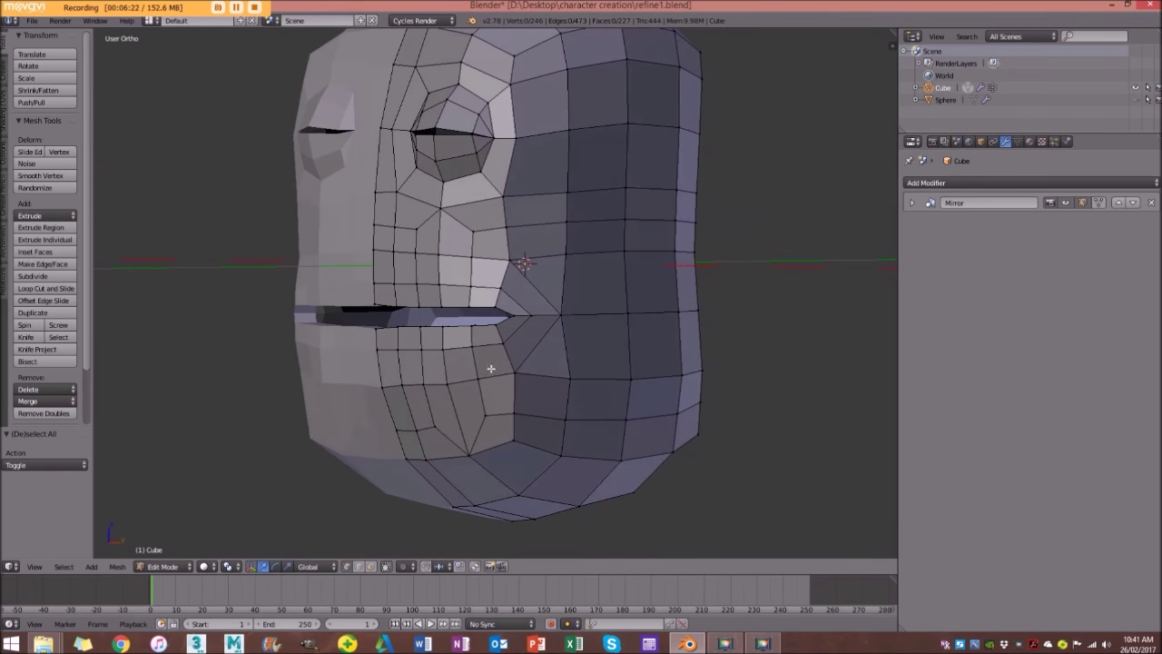
{"action": "middle_click_drag", "start_coordinate": [369, 388], "coordinate": [407, 369]}
{"action": "scroll", "coordinate": [408, 369], "scroll_direction": "up", "scroll_amount": 2}
{"action": "right_click", "coordinate": [492, 462]}
{"action": "right_click", "coordinate": [485, 412], "text": "shift"}
{"action": "right_click", "coordinate": [439, 417], "text": "shift"}
{"action": "right_click", "coordinate": [470, 519], "text": "shift"}
{"action": "key", "text": "a"}
{"action": "middle_click_drag", "start_coordinate": [590, 336], "coordinate": [558, 376]}
{"action": "scroll", "coordinate": [517, 361], "scroll_direction": "up", "scroll_amount": 1}
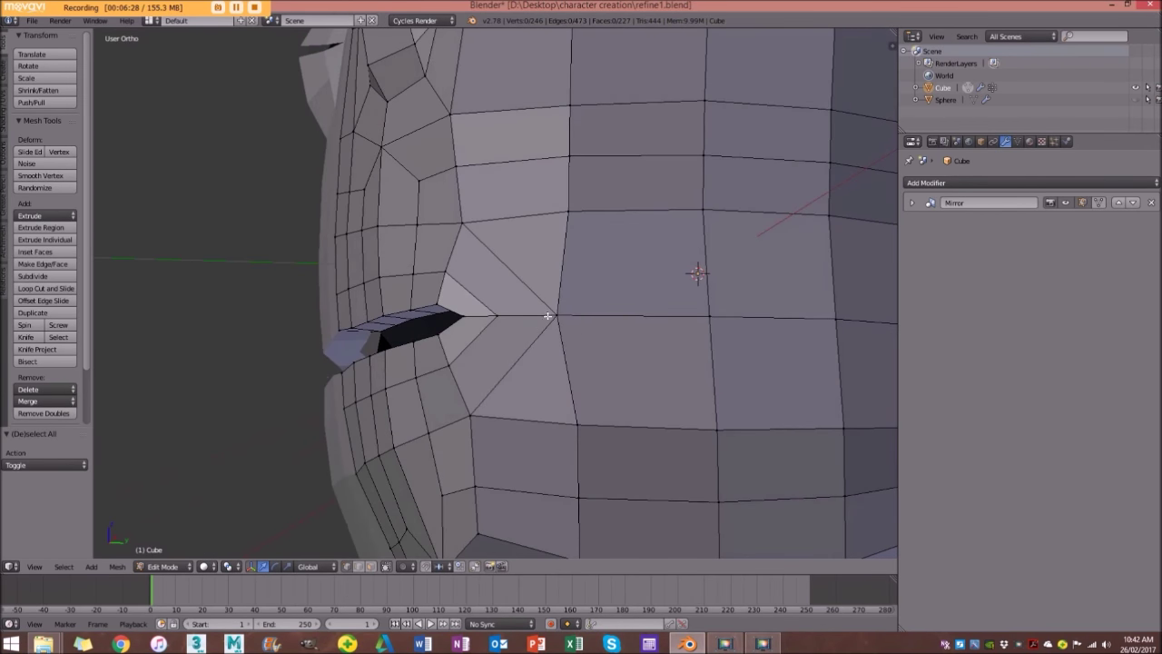
{"action": "right_click", "coordinate": [564, 418]}
{"action": "right_click", "coordinate": [557, 319], "text": "shift"}
{"action": "right_click", "coordinate": [478, 415], "text": "shift"}
{"action": "middle_click_drag", "start_coordinate": [479, 415], "coordinate": [553, 377]}
{"action": "key", "text": "a"}
Add a horizontal loop cut in the cheek below the mouth corner and move its front vertex about 0.067 back along Y.
{"action": "key", "text": "ctrl+r"}
{"action": "left_click", "coordinate": [520, 366]}
{"action": "right_click", "coordinate": [519, 367]}
{"action": "scroll", "coordinate": [521, 369], "scroll_direction": "up", "scroll_amount": 2}
{"action": "right_click", "coordinate": [571, 370]}
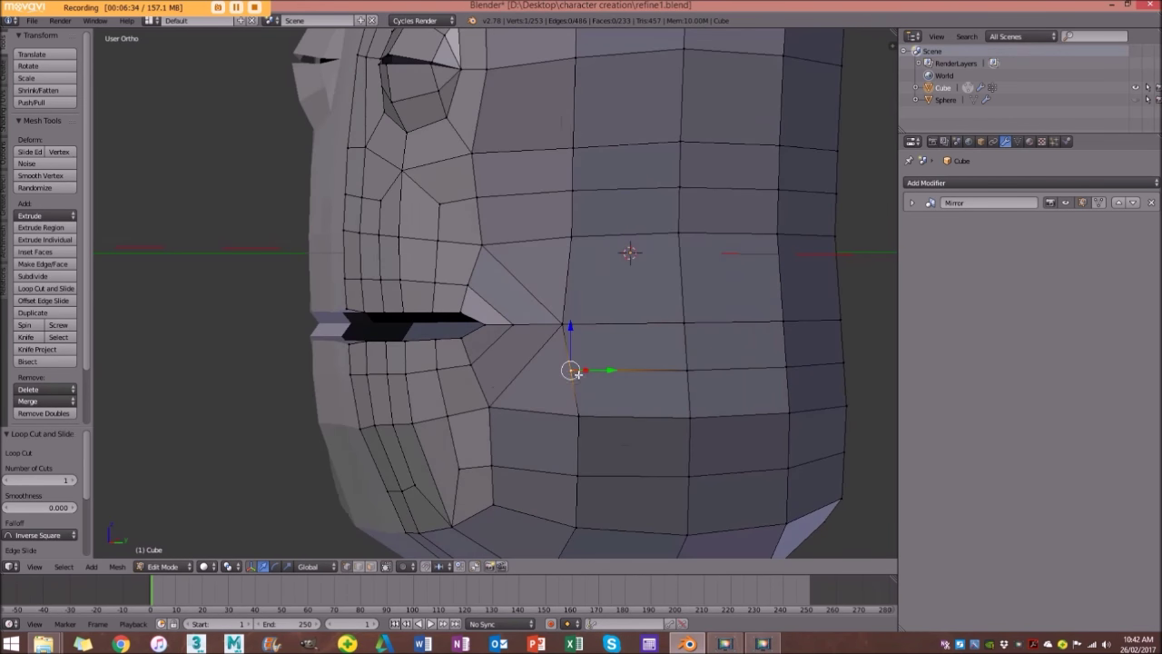
{"action": "middle_click_drag", "start_coordinate": [570, 376], "coordinate": [548, 386]}
{"action": "key", "text": "g"}
{"action": "left_click", "coordinate": [572, 386]}
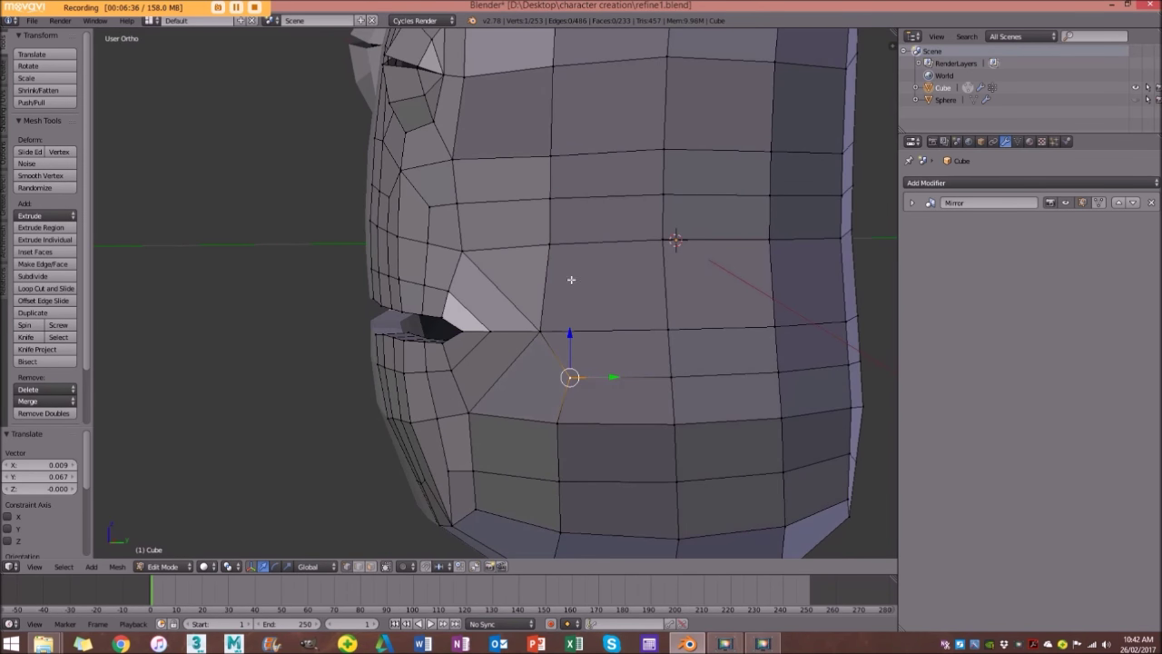
Add a horizontal loop cut in the cheek above the mouth corner and move its front vertex about 0.075 back along Y.
{"action": "key", "text": "ctrl+r"}
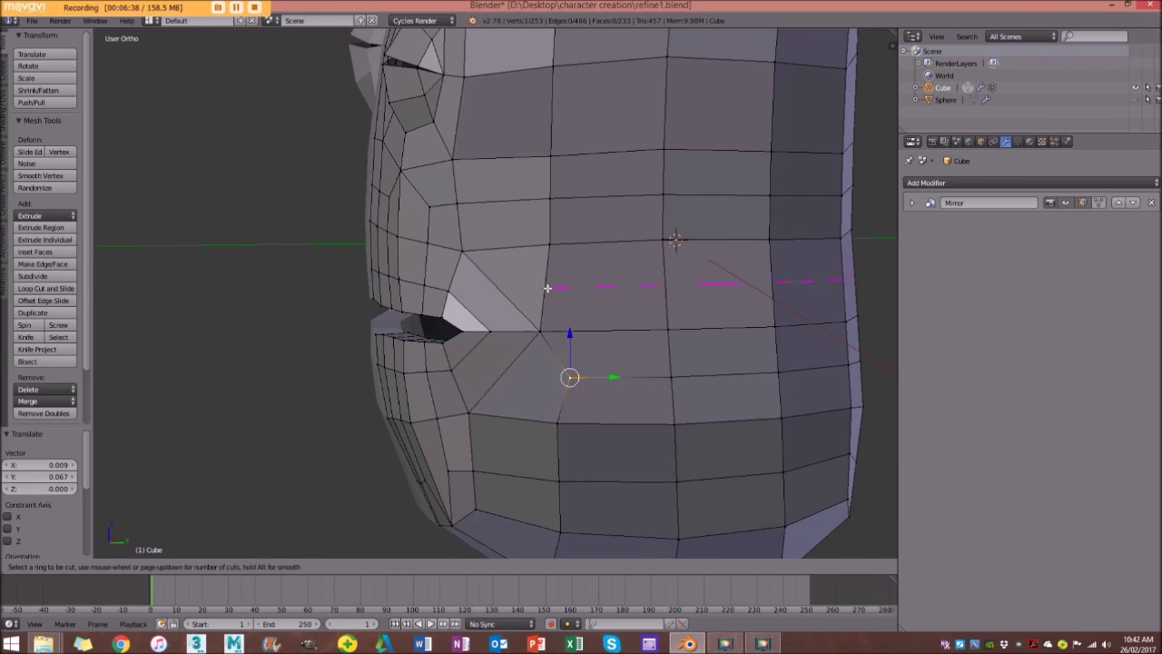
{"action": "left_click", "coordinate": [548, 287]}
{"action": "right_click", "coordinate": [547, 288]}
{"action": "right_click", "coordinate": [545, 285]}
{"action": "key", "text": "g"}
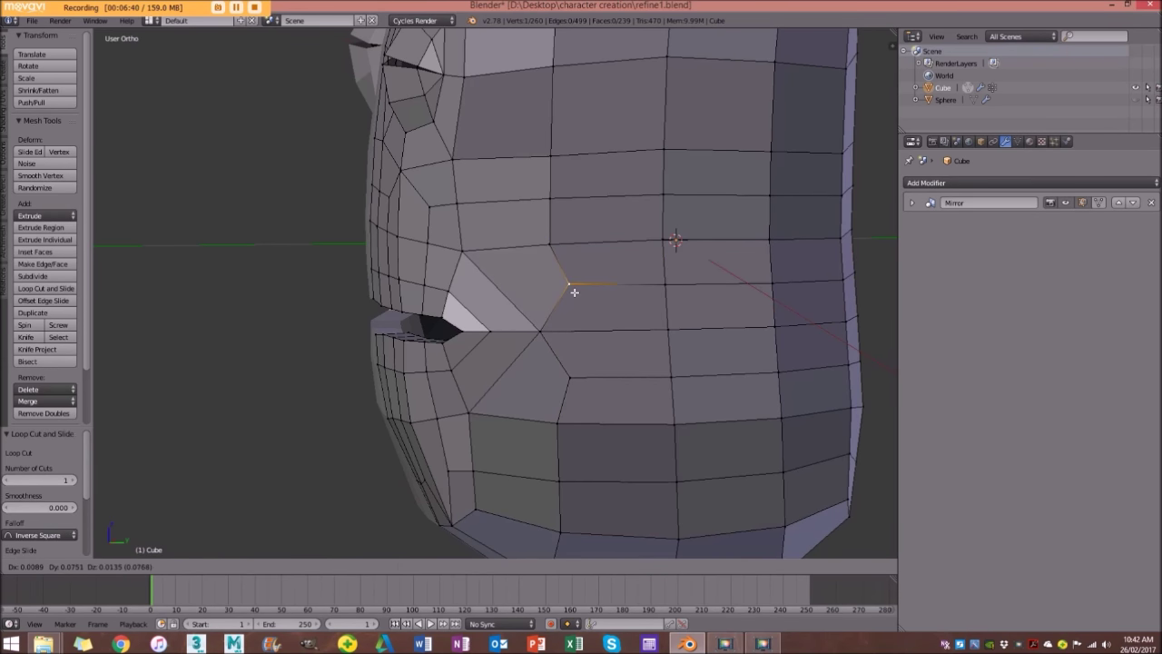
{"action": "left_click", "coordinate": [574, 291]}
{"action": "scroll", "coordinate": [575, 292], "scroll_direction": "down", "scroll_amount": 8}
{"action": "key", "text": "a"}
Lower the two centre vertices of the upper lip slightly along Z in front view to straighten the lip line.
{"action": "scroll", "coordinate": [616, 306], "scroll_direction": "up", "scroll_amount": 6}
{"action": "middle_click_drag", "start_coordinate": [615, 306], "coordinate": [584, 405]}
{"action": "scroll", "coordinate": [571, 301], "scroll_direction": "up", "scroll_amount": 2}
{"action": "key", "text": "a"}
{"action": "scroll", "coordinate": [584, 405], "scroll_direction": "up", "scroll_amount": 2}
{"action": "right_click", "coordinate": [321, 287]}
{"action": "right_click", "coordinate": [321, 297], "text": "shift"}
{"action": "key", "text": "KP_1"}
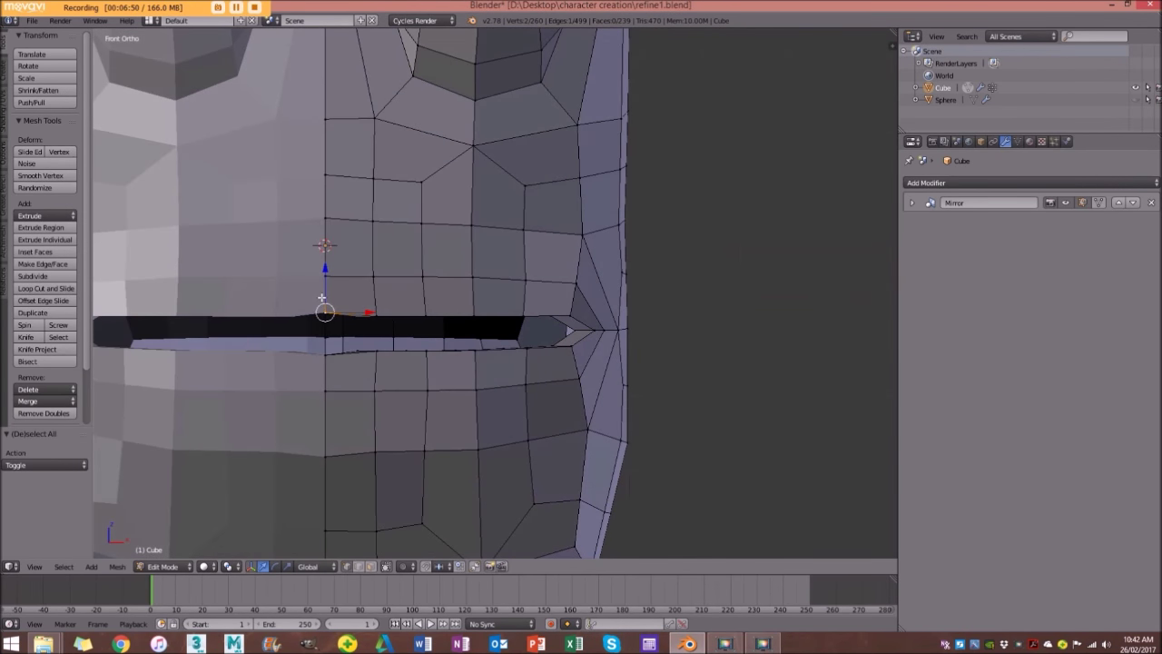
{"action": "scroll", "coordinate": [327, 313], "scroll_direction": "up", "scroll_amount": 4}
{"action": "left_click_drag", "start_coordinate": [396, 250], "coordinate": [396, 262]}
{"action": "key", "text": "a"}
Raise the two centre vertices of the lower lip slightly along Z to level them with the lip line.
{"action": "key", "text": "z"}
{"action": "right_click", "coordinate": [395, 383]}
{"action": "right_click", "coordinate": [396, 382], "text": "shift"}
{"action": "key", "text": "z"}
{"action": "left_click_drag", "start_coordinate": [396, 368], "coordinate": [397, 361]}
{"action": "key", "text": "a"}
{"action": "scroll", "coordinate": [570, 299], "scroll_direction": "down", "scroll_amount": 4}
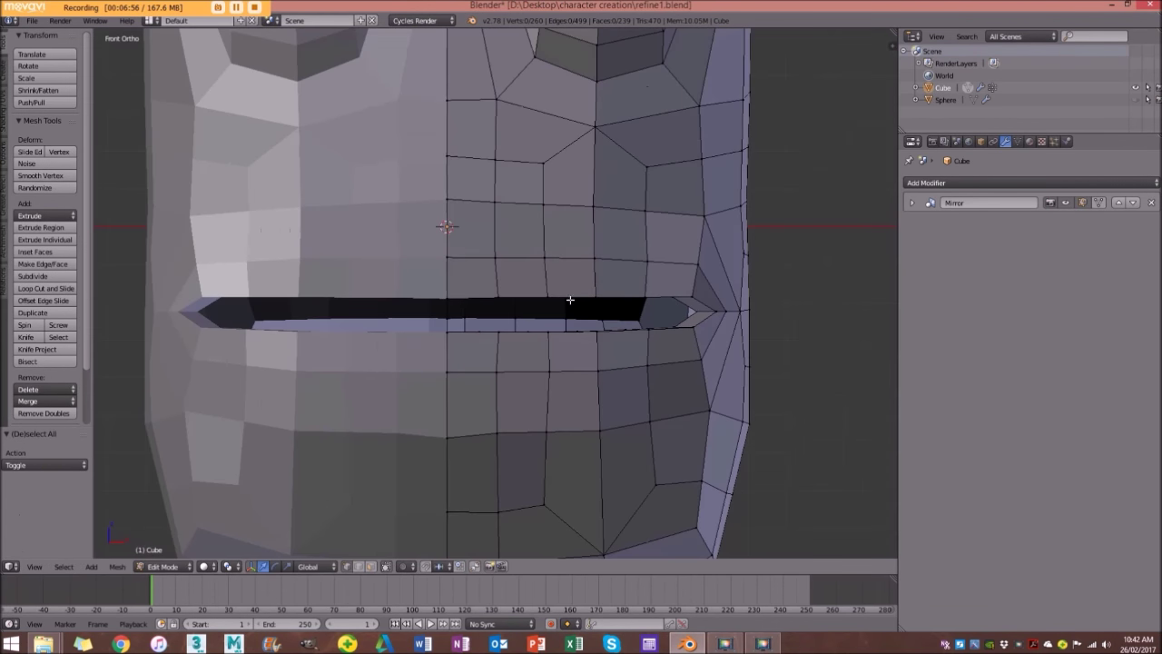
Shift the first two inner rim vertices of the upper lip outward to line up with the outer lip edges.
{"action": "scroll", "coordinate": [646, 293], "scroll_direction": "down", "scroll_amount": 3}
{"action": "middle_click_drag", "start_coordinate": [645, 293], "coordinate": [547, 303]}
{"action": "scroll", "coordinate": [485, 376], "scroll_direction": "up", "scroll_amount": 5}
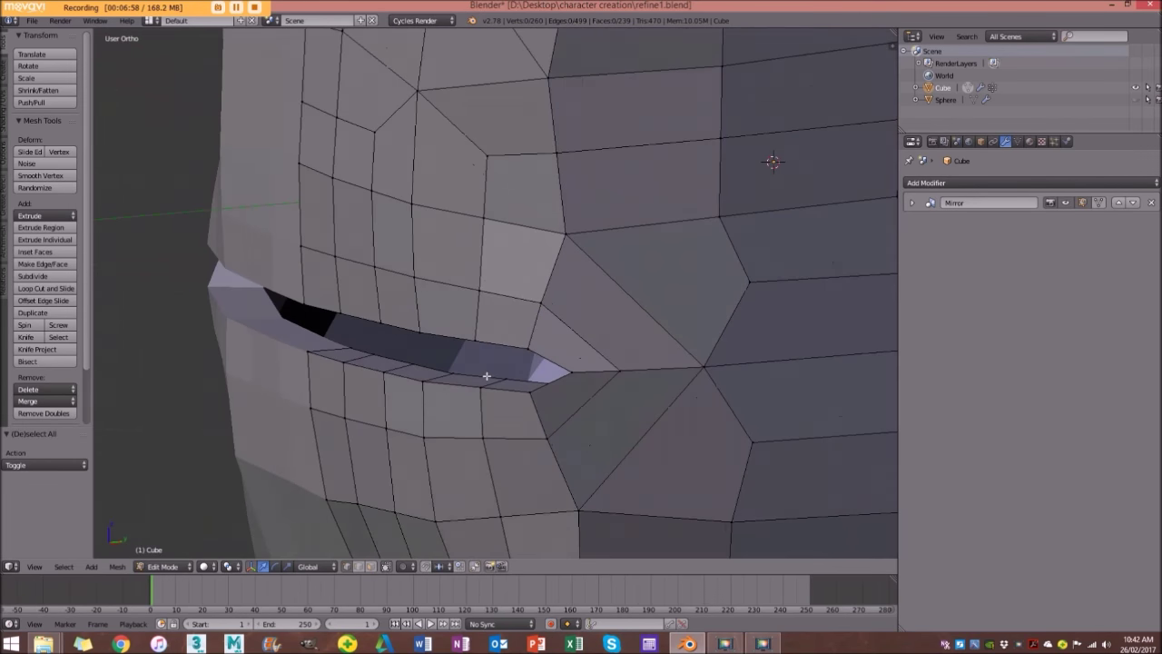
{"action": "middle_click_drag", "start_coordinate": [485, 376], "coordinate": [585, 250]}
{"action": "middle_click_drag", "start_coordinate": [547, 136], "coordinate": [563, 224]}
{"action": "right_click", "coordinate": [553, 170]}
{"action": "right_click", "coordinate": [461, 246]}
{"action": "middle_click_drag", "start_coordinate": [468, 261], "coordinate": [483, 268]}
{"action": "key", "text": "g"}
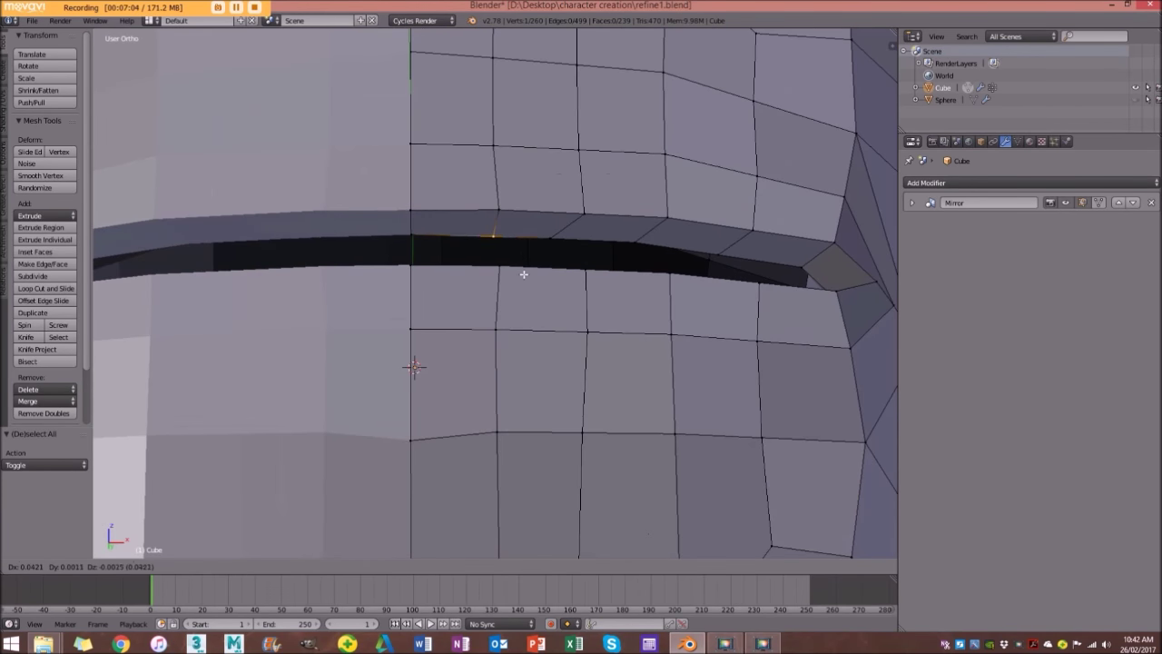
{"action": "left_click", "coordinate": [525, 270]}
{"action": "right_click", "coordinate": [550, 238]}
{"action": "middle_click_drag", "start_coordinate": [550, 240], "coordinate": [531, 225]}
{"action": "key", "text": "g"}
{"action": "left_click", "coordinate": [560, 226]}
Align the next two inner rim vertices of the upper lip, moving the outermost about 0.028 along X.
{"action": "right_click", "coordinate": [623, 211]}
{"action": "key", "text": "g"}
{"action": "left_click", "coordinate": [627, 201]}
{"action": "right_click", "coordinate": [694, 207]}
{"action": "key", "text": "g"}
{"action": "left_click", "coordinate": [727, 207]}
Shift the lower lip's inner rim vertex beside the centre line outward and adjust the outer lip vertex below it.
{"action": "scroll", "coordinate": [713, 214], "scroll_direction": "down", "scroll_amount": 3}
{"action": "middle_click_drag", "start_coordinate": [688, 236], "coordinate": [670, 318]}
{"action": "right_click", "coordinate": [454, 360]}
{"action": "key", "text": "g"}
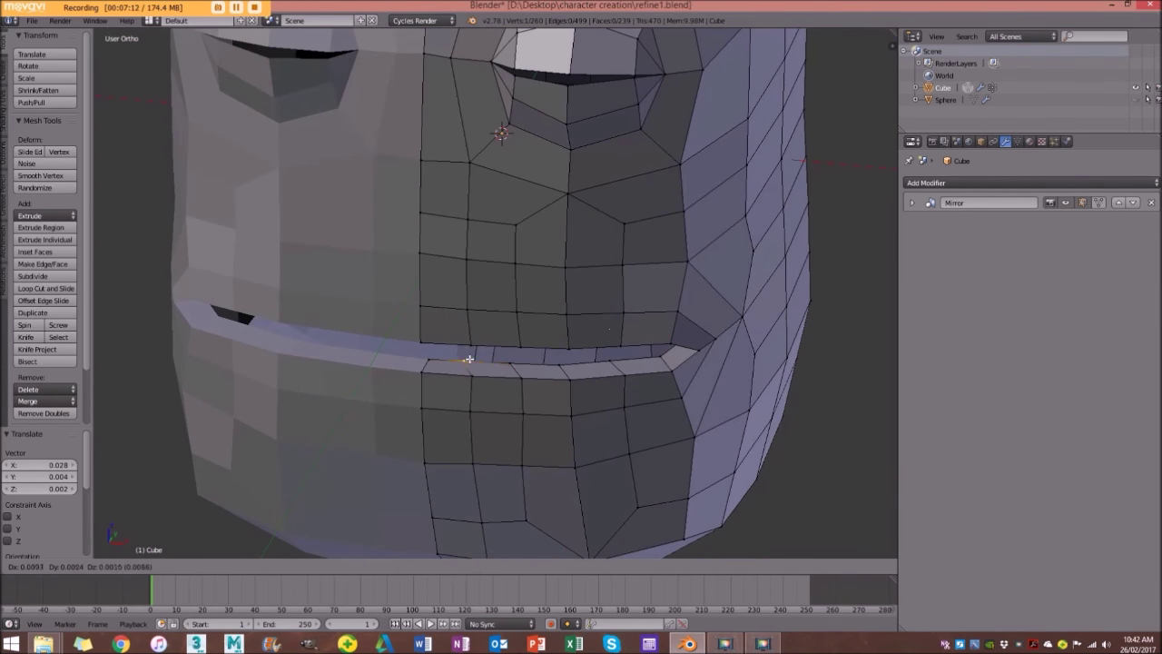
{"action": "left_click", "coordinate": [469, 360]}
{"action": "right_click", "coordinate": [473, 378]}
{"action": "key", "text": "g"}
{"action": "left_click", "coordinate": [465, 382]}
Align the next inner rim vertices of the lower lip with the outer lip edges, moving the nearer one about 0.032 along X.
{"action": "right_click", "coordinate": [514, 364]}
{"action": "key", "text": "g"}
{"action": "left_click", "coordinate": [522, 363]}
{"action": "key", "text": "g"}
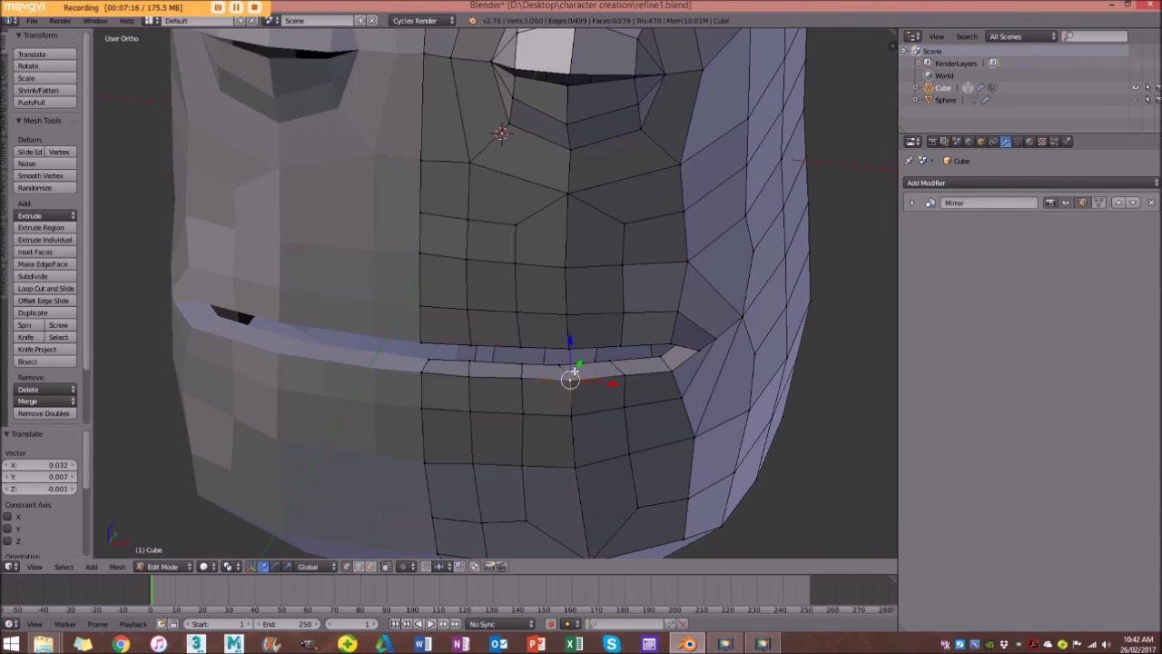
{"action": "left_click", "coordinate": [573, 360]}
{"action": "scroll", "coordinate": [662, 384], "scroll_direction": "down", "scroll_amount": 4}
{"action": "mouse_move", "coordinate": [662, 384]}
{"action": "middle_mouse_down"}
{"action": "mouse_move", "coordinate": [598, 378]}
{"action": "mouse_move", "coordinate": [544, 345]}
{"action": "mouse_move", "coordinate": [558, 363]}
{"action": "mouse_move", "coordinate": [684, 373]}
{"action": "mouse_move", "coordinate": [545, 354]}
{"action": "mouse_move", "coordinate": [594, 384]}
{"action": "mouse_move", "coordinate": [647, 379]}
{"action": "middle_mouse_up"}
{"action": "key", "text": "a"}
{"action": "middle_click_drag", "start_coordinate": [483, 324], "coordinate": [597, 266]}
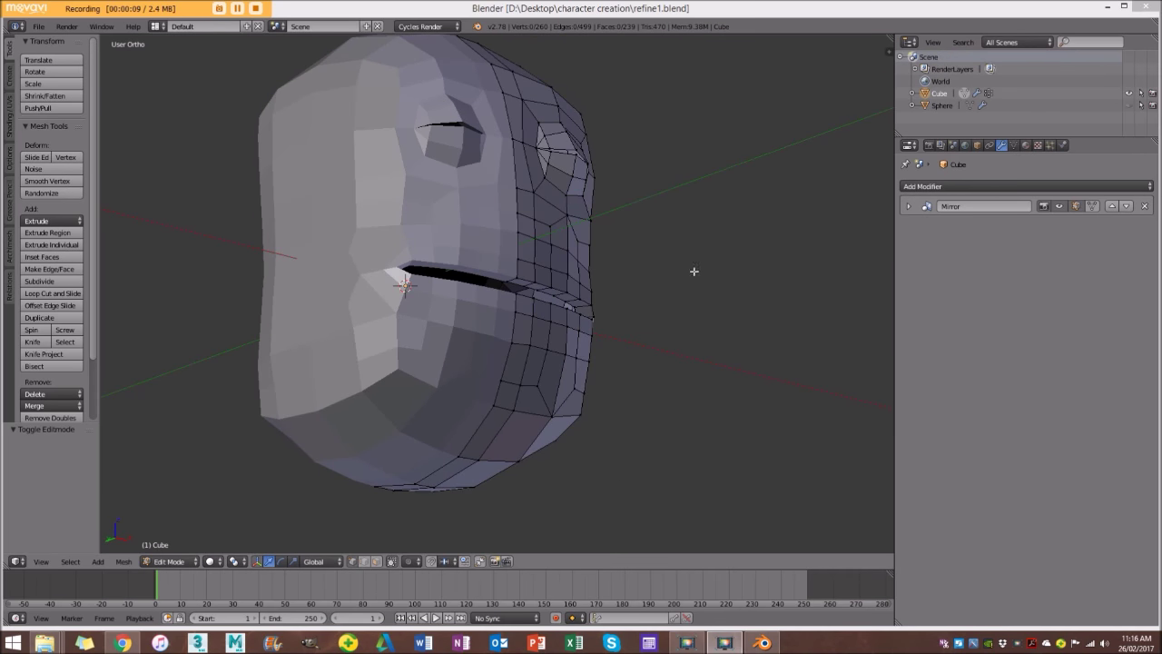
In right side view with face selection, select the two-by-two block of faces directly behind the mouth corner.
{"action": "middle_click_drag", "start_coordinate": [690, 252], "coordinate": [762, 224]}
{"action": "key", "text": "KP_3"}
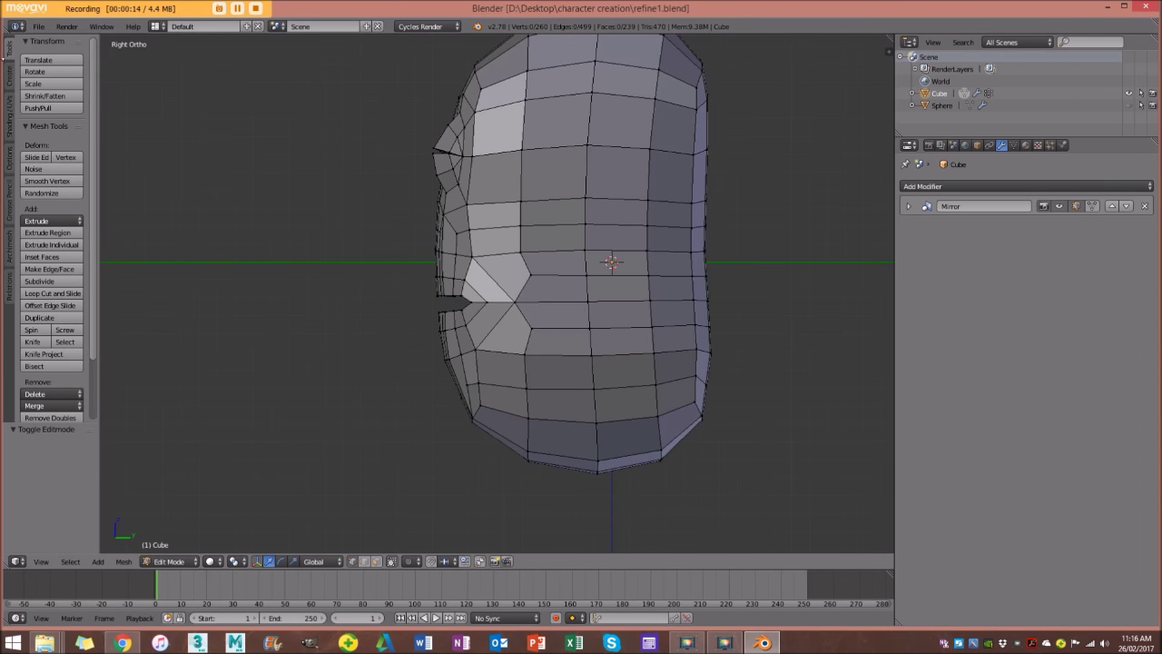
{"action": "scroll", "coordinate": [638, 218], "scroll_direction": "down", "scroll_amount": 1}
{"action": "middle_click_drag", "start_coordinate": [645, 253], "coordinate": [615, 267], "text": "shift"}
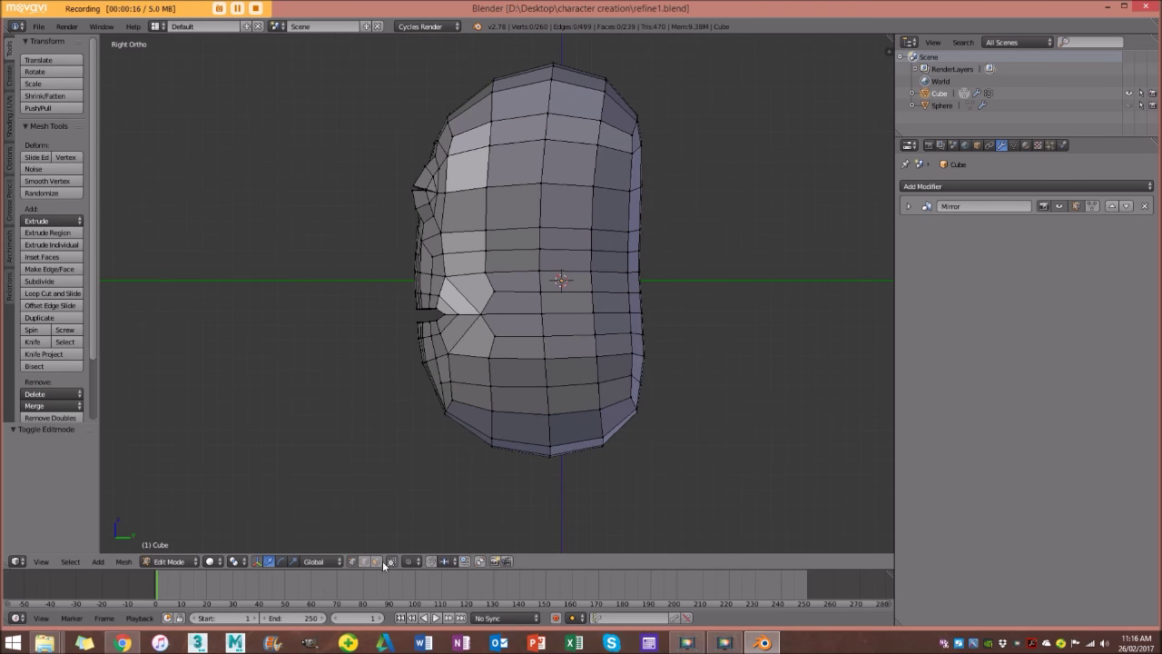
{"action": "left_click", "coordinate": [376, 562]}
{"action": "scroll", "coordinate": [545, 332], "scroll_direction": "up", "scroll_amount": 3}
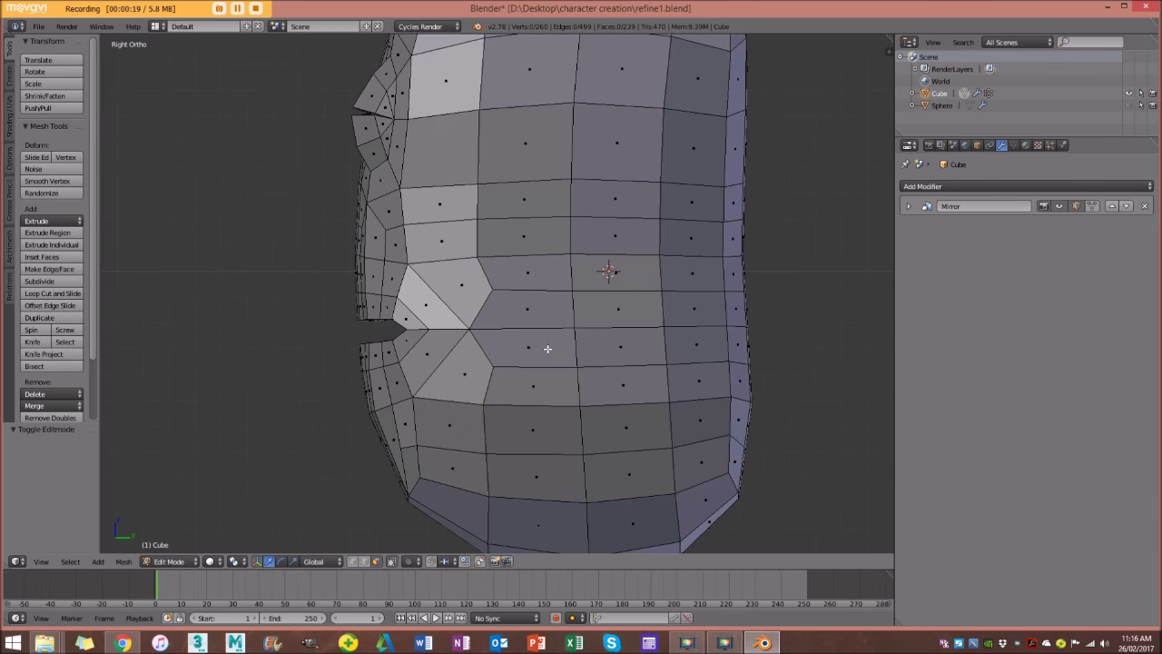
{"action": "left_click", "coordinate": [547, 349]}
{"action": "left_click", "coordinate": [595, 352], "text": "shift"}
{"action": "left_click", "coordinate": [603, 325], "text": "shift"}
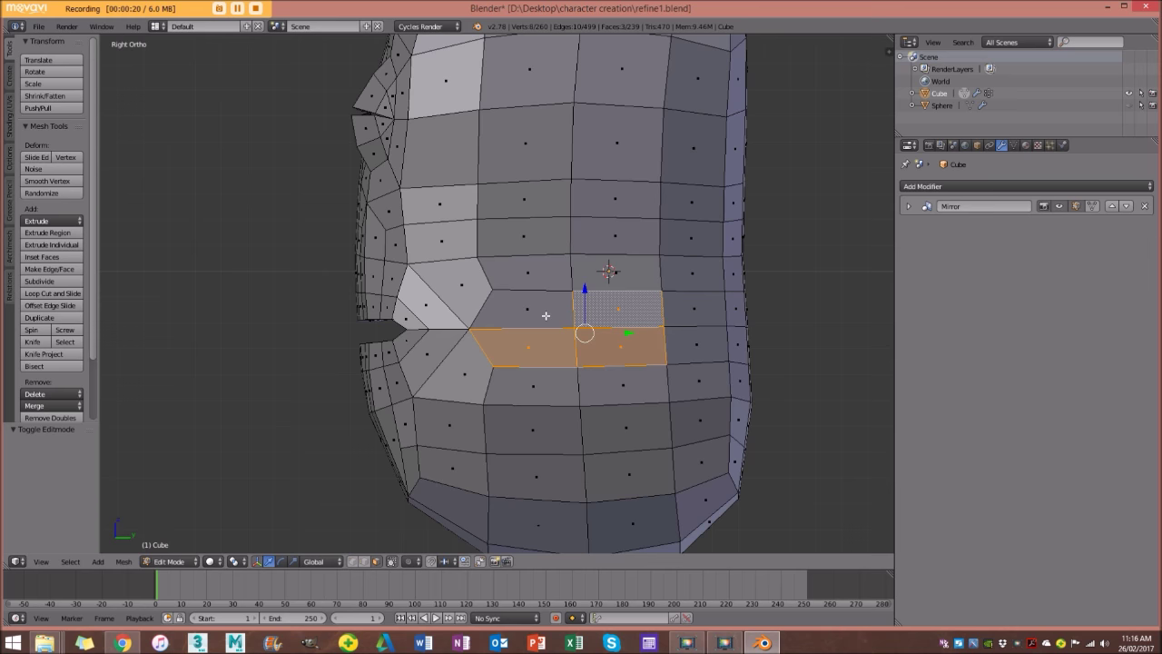
{"action": "left_click", "coordinate": [545, 316], "text": "shift"}
{"action": "scroll", "coordinate": [568, 341], "scroll_direction": "down", "scroll_amount": 2}
{"action": "scroll", "coordinate": [666, 352], "scroll_direction": "up", "scroll_amount": 2}
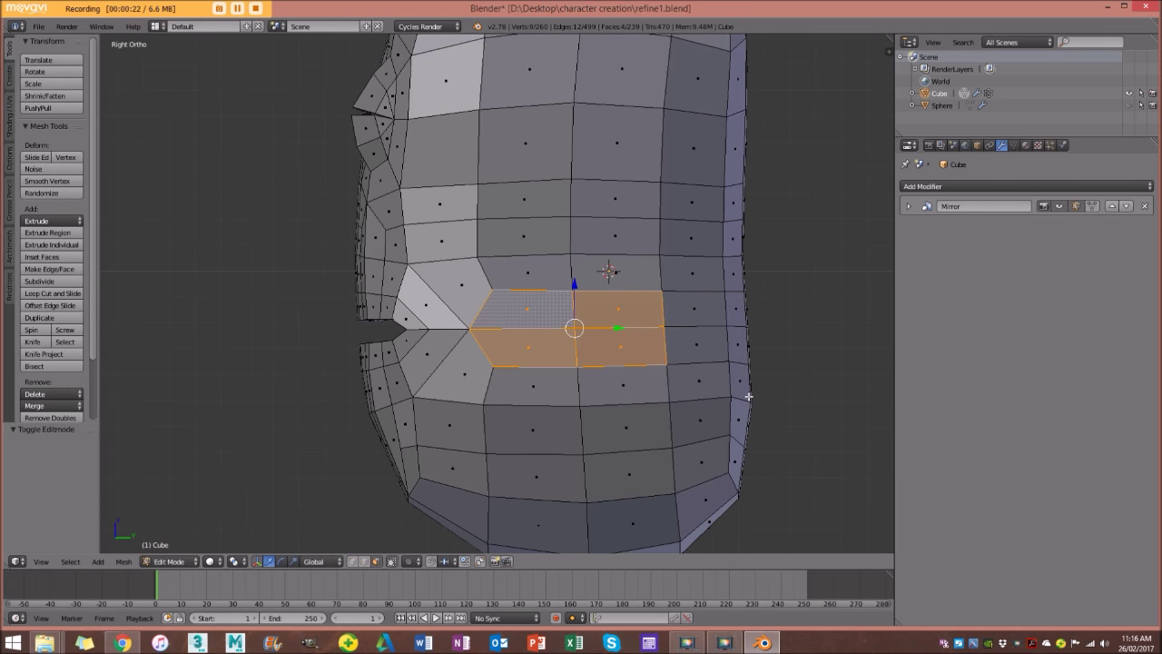
Extrude the four side faces, scale them inward to about 0.531 and delete them to open an arm hole.
{"action": "key", "text": "e"}
{"action": "key", "text": "s"}
{"action": "left_click", "coordinate": [669, 355]}
{"action": "key", "text": "x"}
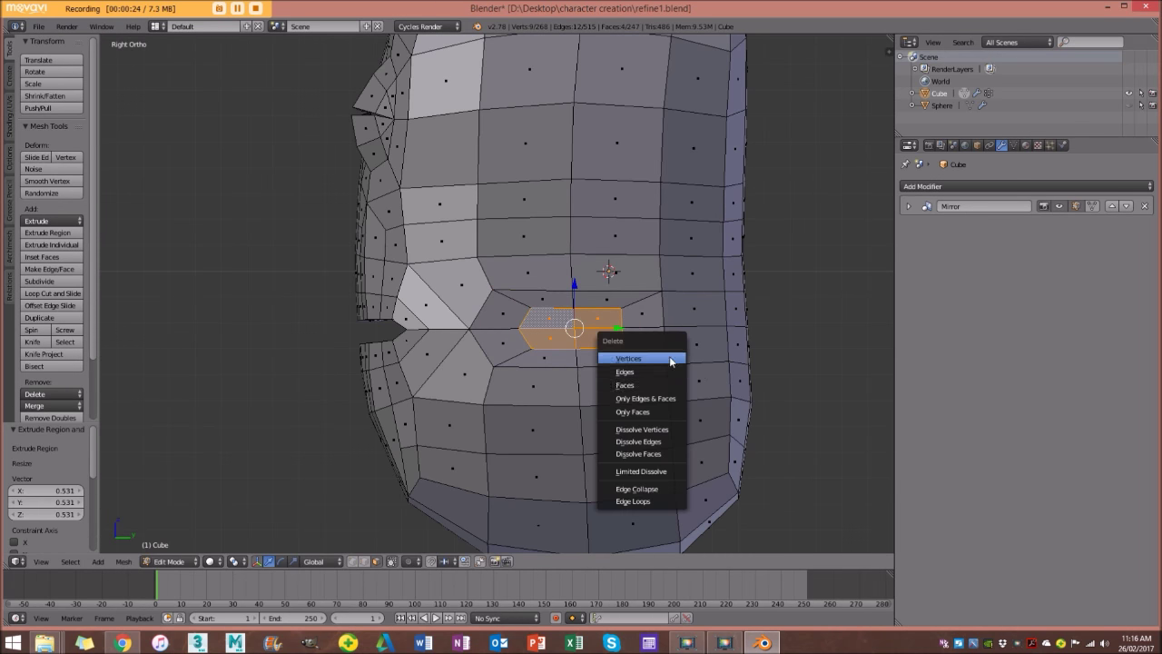
{"action": "left_click", "coordinate": [661, 383]}
Select the arm hole's border edge loop and round it with To Sphere.
{"action": "left_click", "coordinate": [363, 562]}
{"action": "right_click", "coordinate": [597, 307], "text": "alt"}
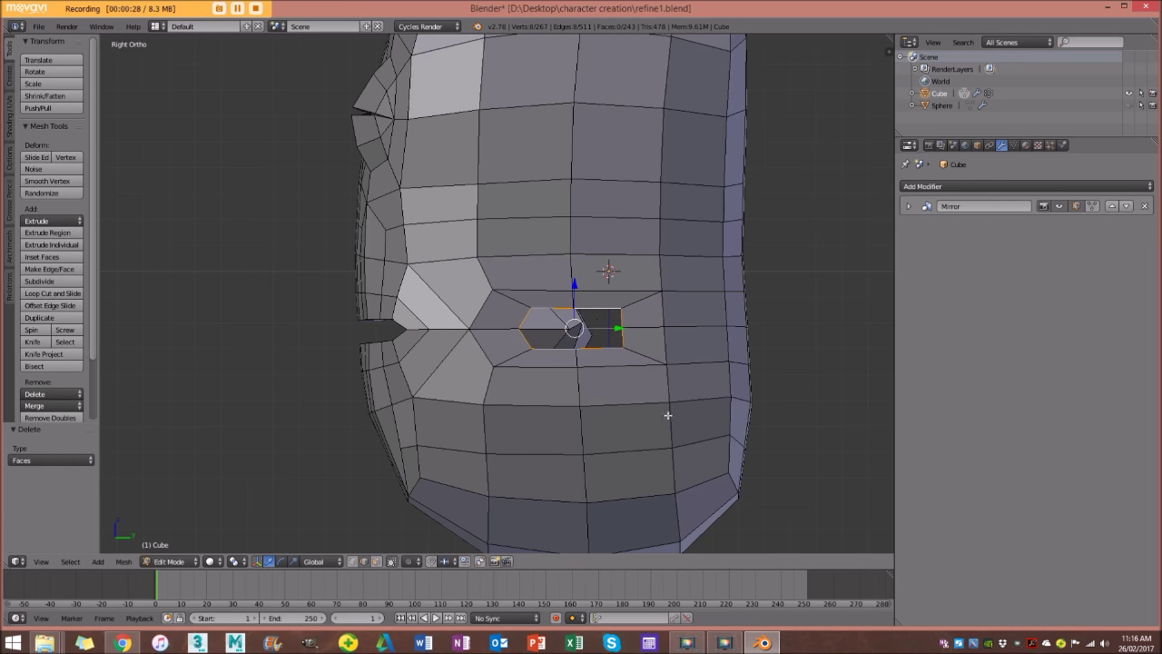
{"action": "key", "text": "shift+alt+s"}
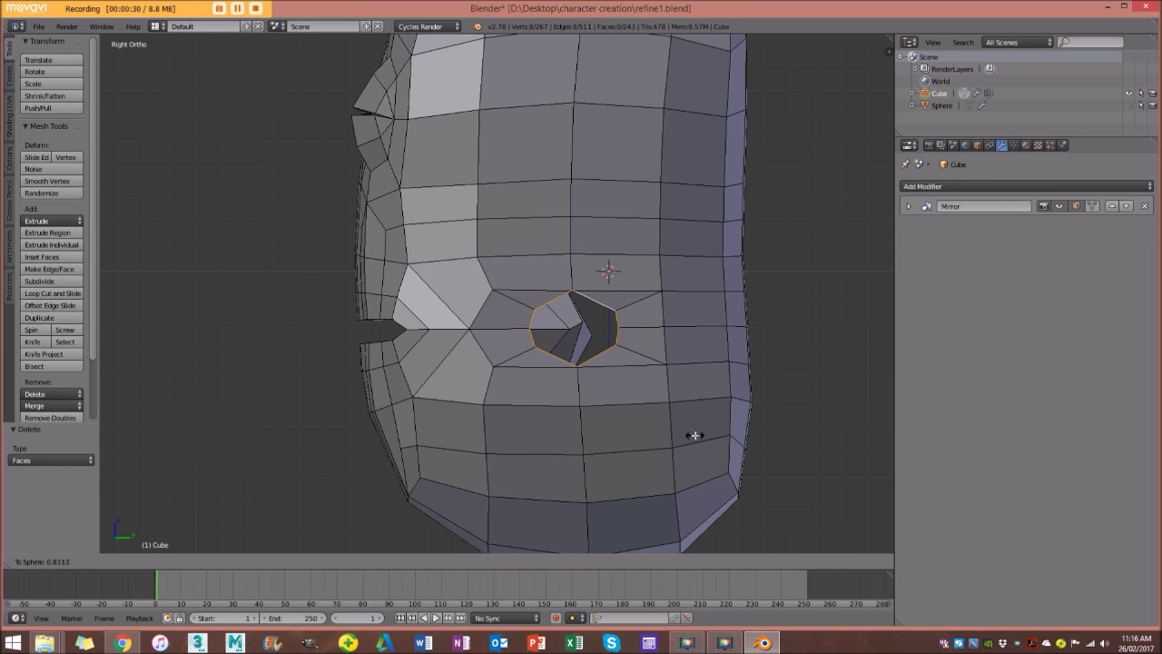
{"action": "left_click", "coordinate": [650, 378]}
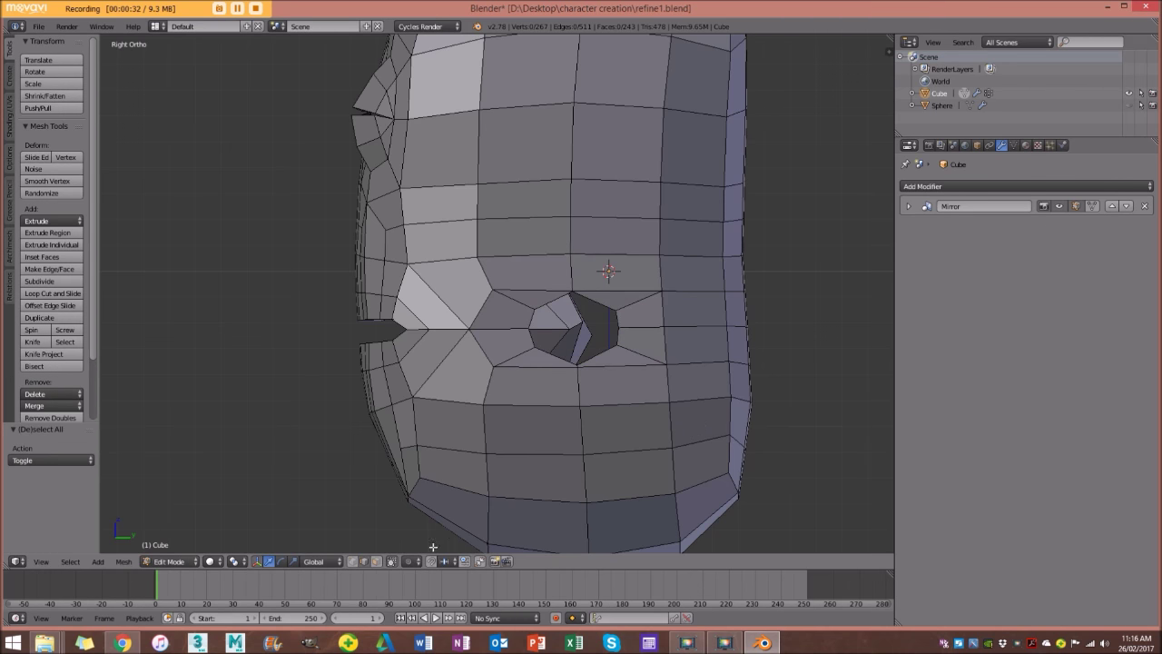
Slide the vertices directly above and below the arm hole away from it, by factors of about 0.409 and 0.453.
{"action": "scroll", "coordinate": [498, 415], "scroll_direction": "up", "scroll_amount": 3}
{"action": "right_click", "coordinate": [628, 288]}
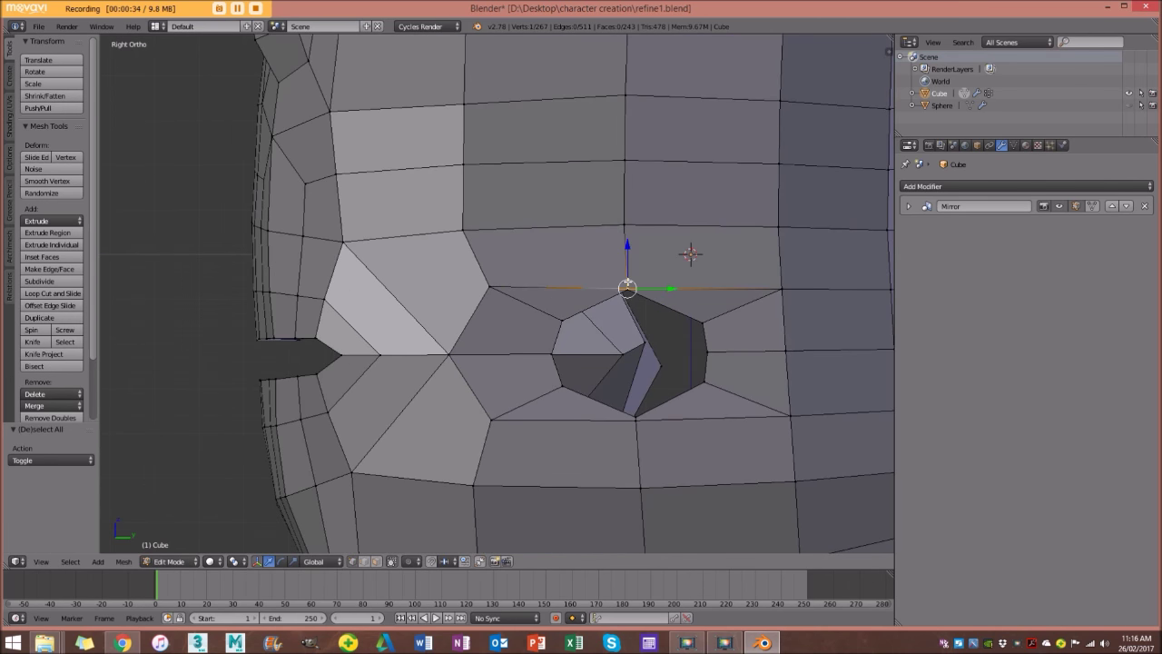
{"action": "key", "text": "shift+v"}
{"action": "left_click", "coordinate": [646, 354]}
{"action": "right_click", "coordinate": [625, 429]}
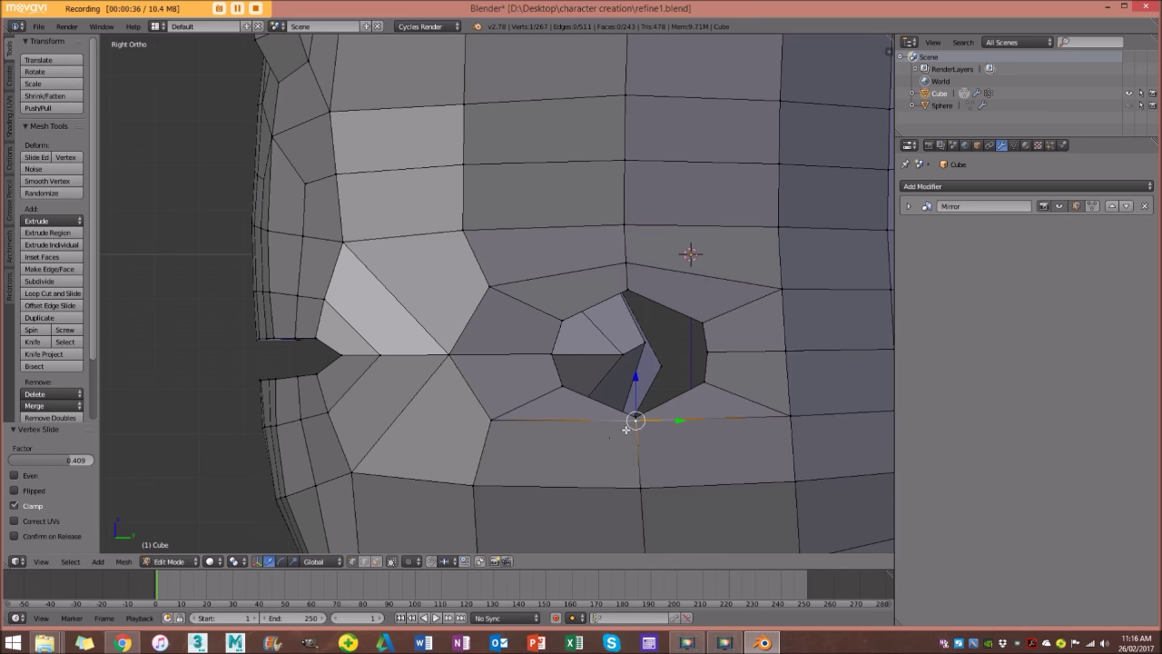
{"action": "key", "text": "shift+v"}
{"action": "left_click", "coordinate": [646, 476]}
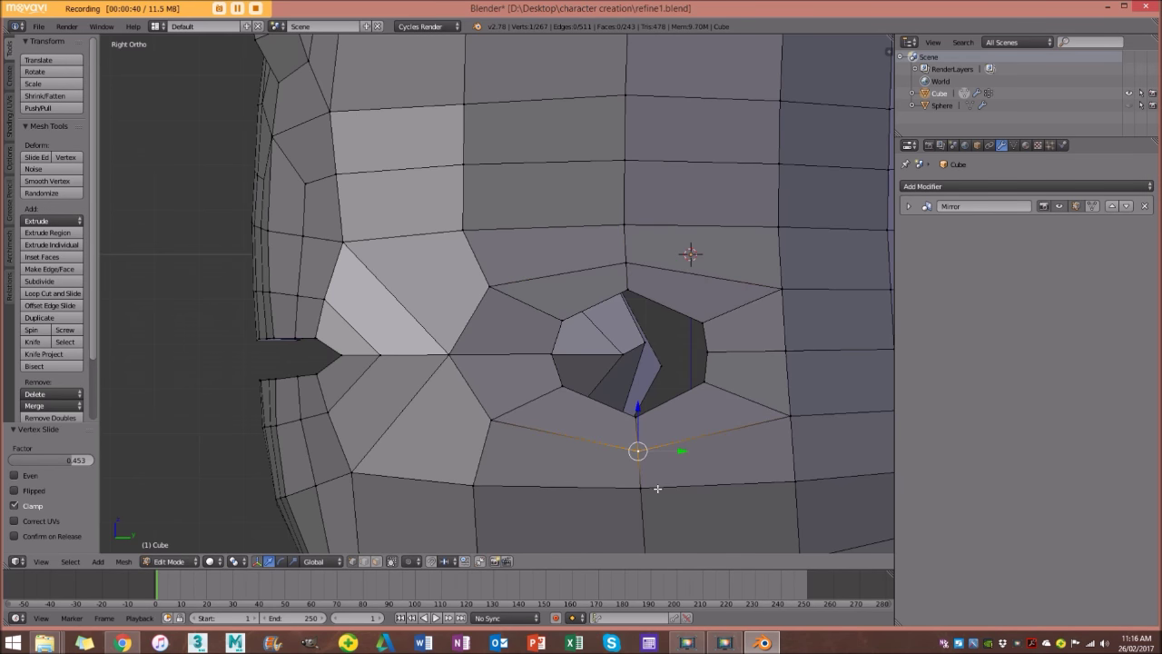
{"action": "key", "text": "a"}
{"action": "middle_click_drag", "start_coordinate": [717, 323], "coordinate": [608, 318]}
{"action": "right_click", "coordinate": [610, 316]}
{"action": "left_click_drag", "start_coordinate": [611, 322], "coordinate": [612, 324]}
{"action": "right_click", "coordinate": [623, 500]}
Select the arm hole's border loop and move it outward about 0.012 along X in front view.
{"action": "key", "text": "a"}
{"action": "right_click", "coordinate": [650, 358], "text": "alt"}
{"action": "scroll", "coordinate": [644, 363], "scroll_direction": "down", "scroll_amount": 4}
{"action": "middle_click_drag", "start_coordinate": [599, 363], "coordinate": [705, 321]}
{"action": "scroll", "coordinate": [705, 321], "scroll_direction": "up", "scroll_amount": 4}
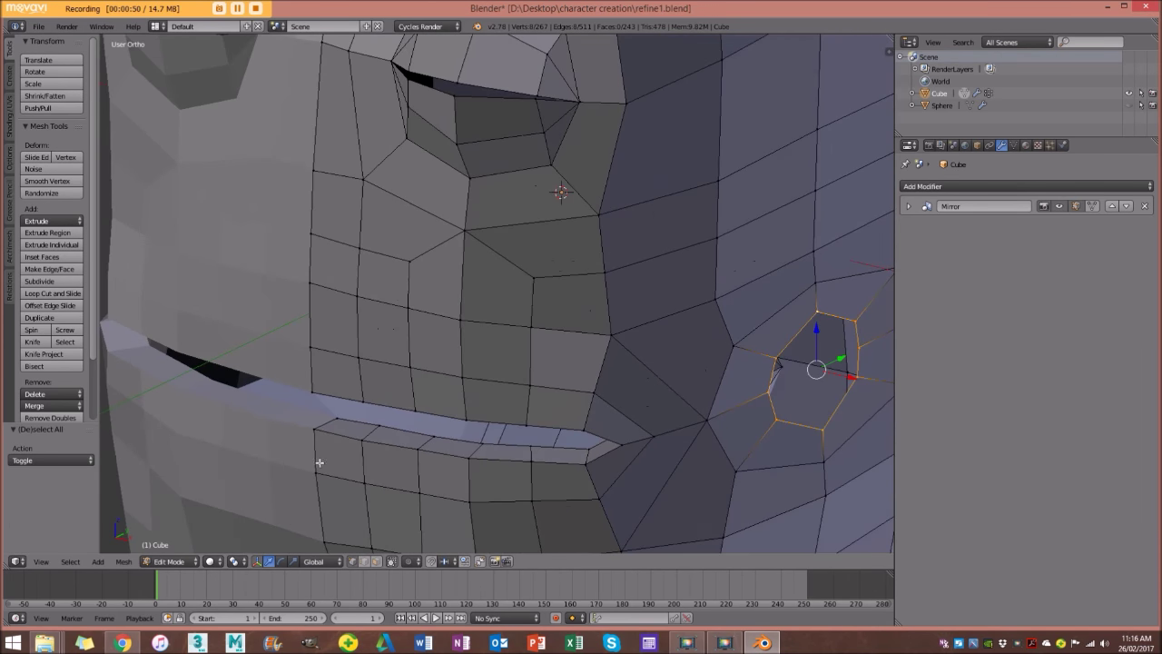
{"action": "middle_click_drag", "start_coordinate": [741, 398], "coordinate": [758, 382]}
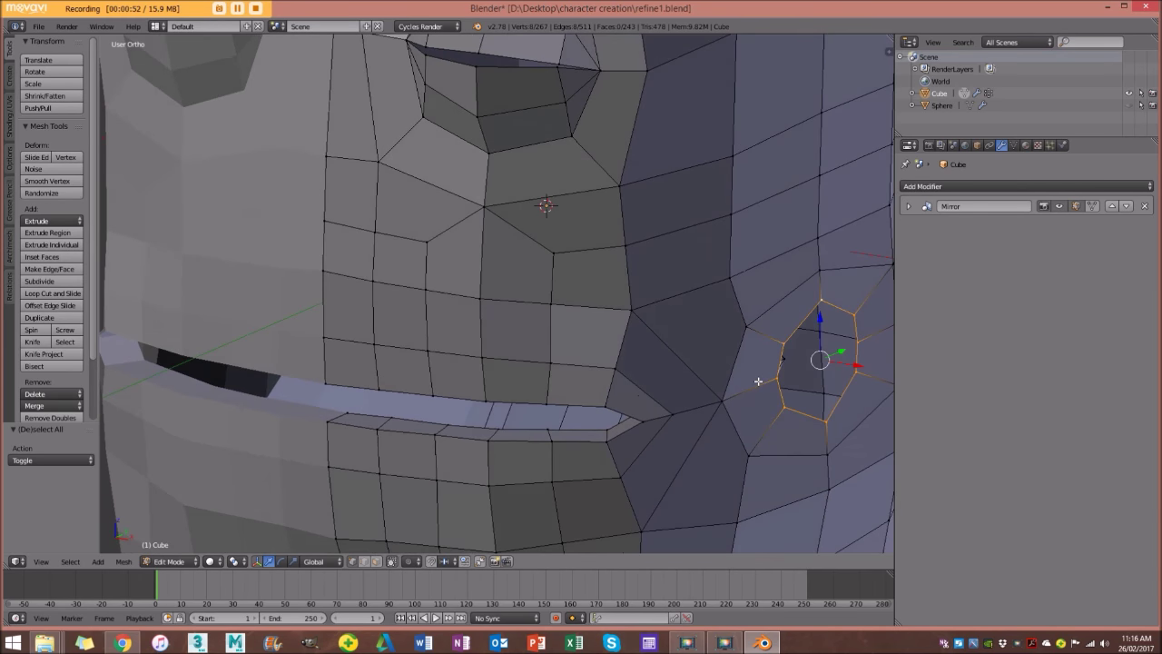
{"action": "key", "text": "KP_1"}
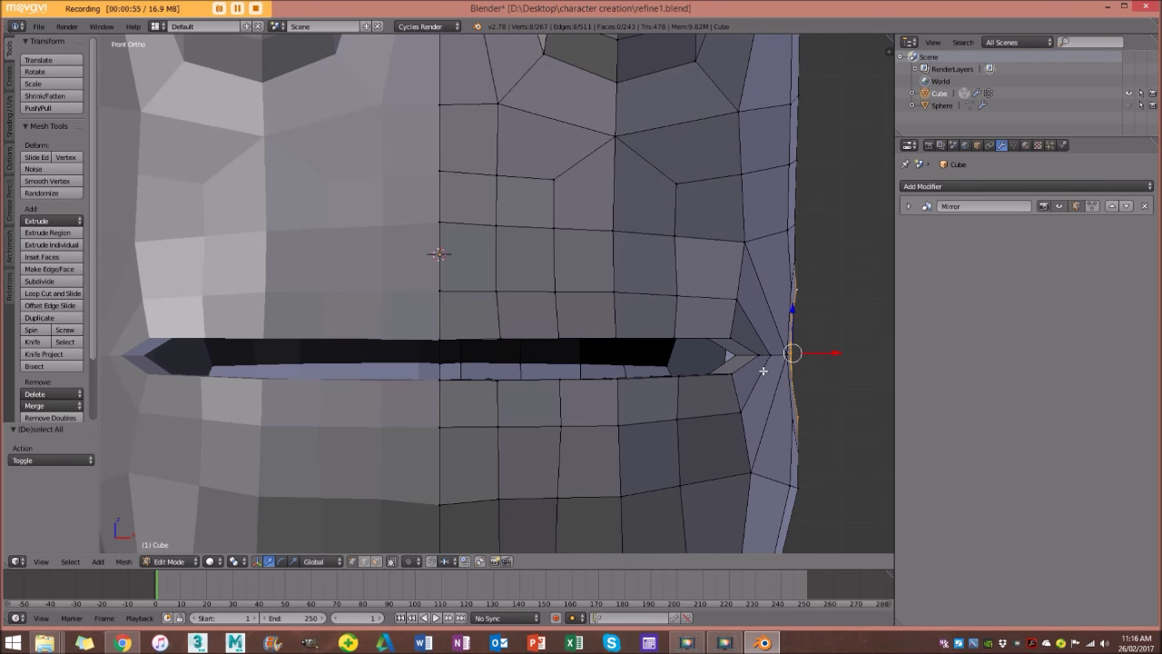
{"action": "scroll", "coordinate": [763, 371], "scroll_direction": "down", "scroll_amount": 4}
{"action": "scroll", "coordinate": [678, 322], "scroll_direction": "up", "scroll_amount": 2}
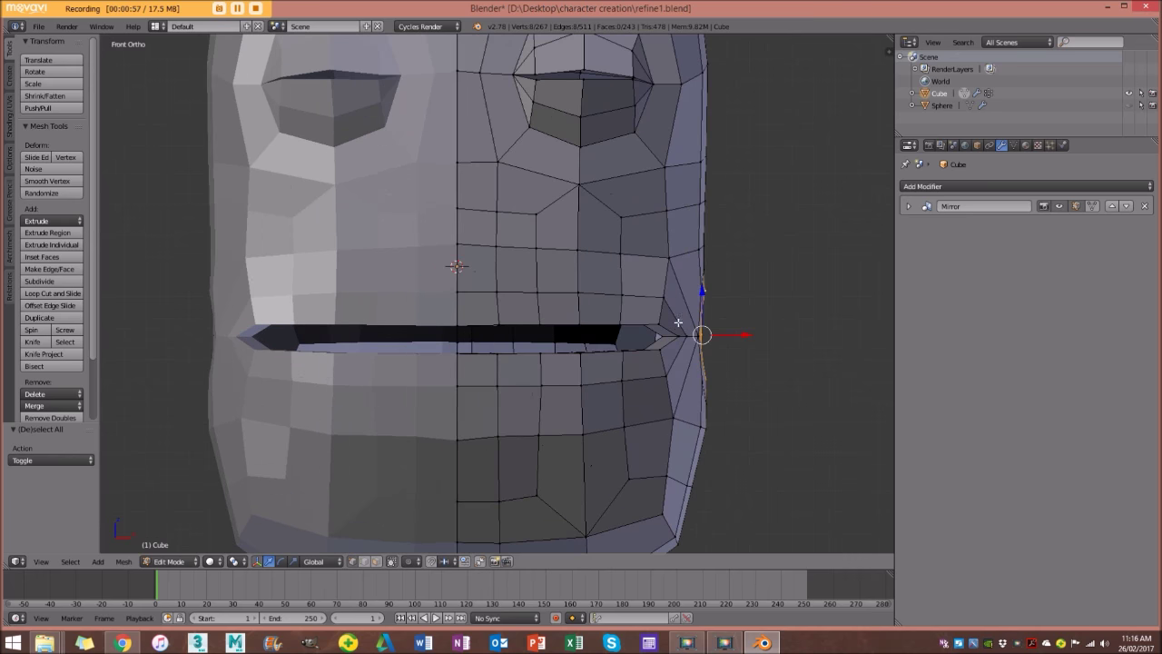
{"action": "key", "text": "g"}
{"action": "key", "text": "x"}
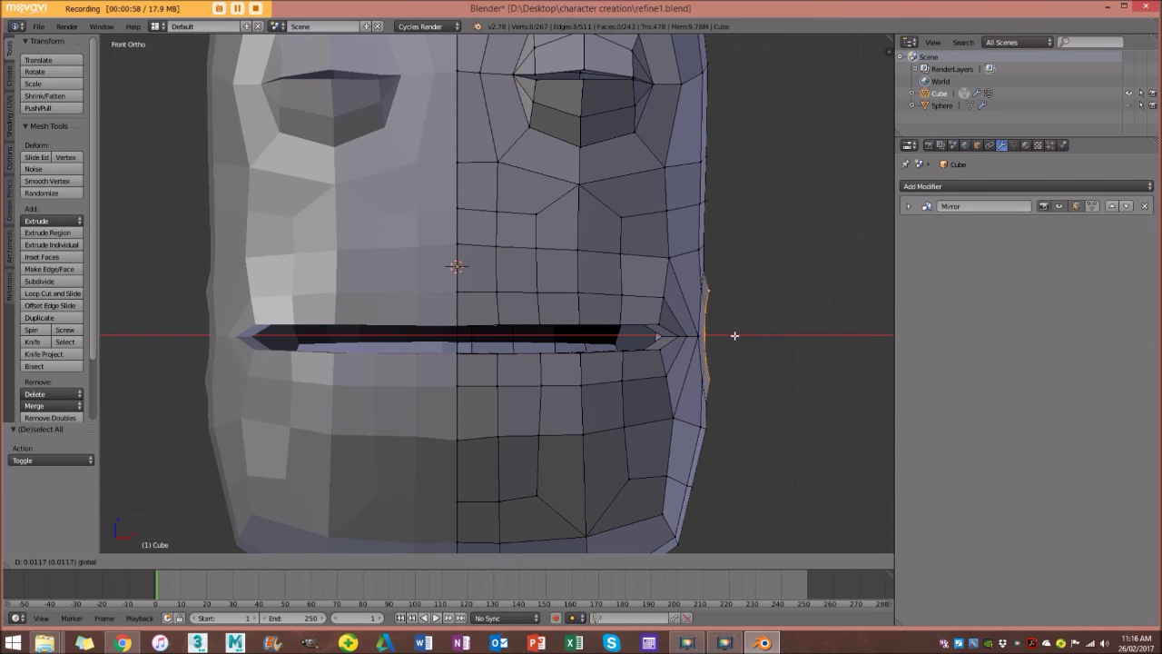
{"action": "left_click", "coordinate": [733, 335]}
Enable proportional editing and scale the arm hole's border loop up to about 1.157.
{"action": "scroll", "coordinate": [735, 336], "scroll_direction": "down", "scroll_amount": 4}
{"action": "middle_click_drag", "start_coordinate": [627, 323], "coordinate": [670, 319]}
{"action": "scroll", "coordinate": [670, 318], "scroll_direction": "up", "scroll_amount": 3}
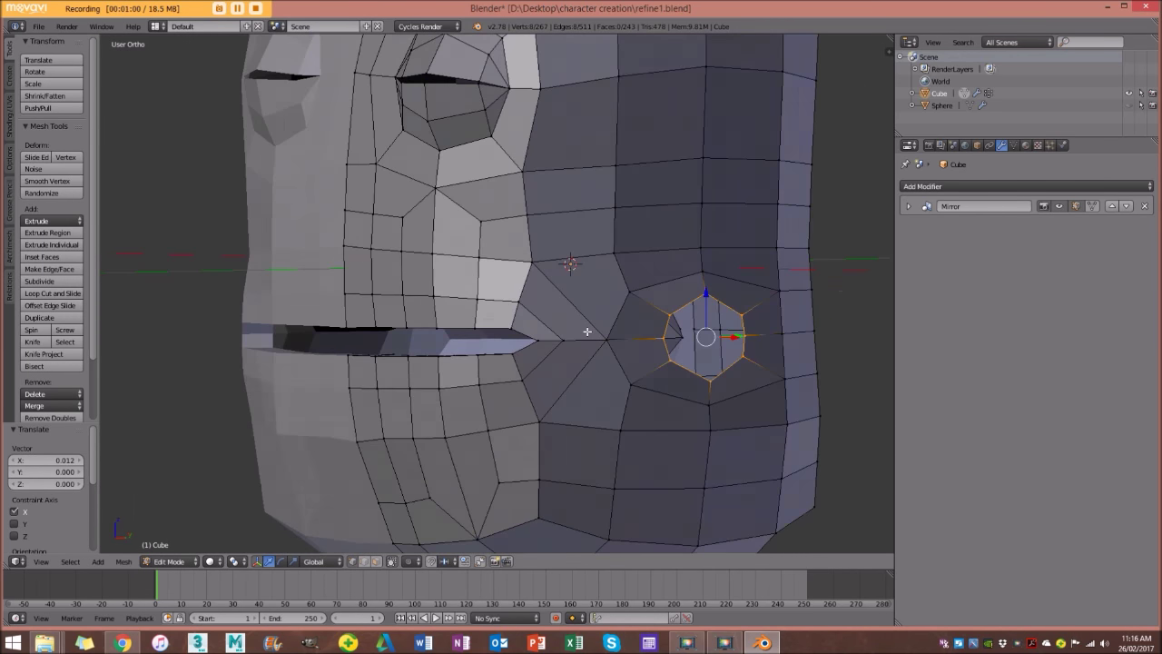
{"action": "scroll", "coordinate": [591, 333], "scroll_direction": "down", "scroll_amount": 3}
{"action": "middle_click_drag", "start_coordinate": [578, 309], "coordinate": [715, 386]}
{"action": "scroll", "coordinate": [716, 386], "scroll_direction": "up", "scroll_amount": 3}
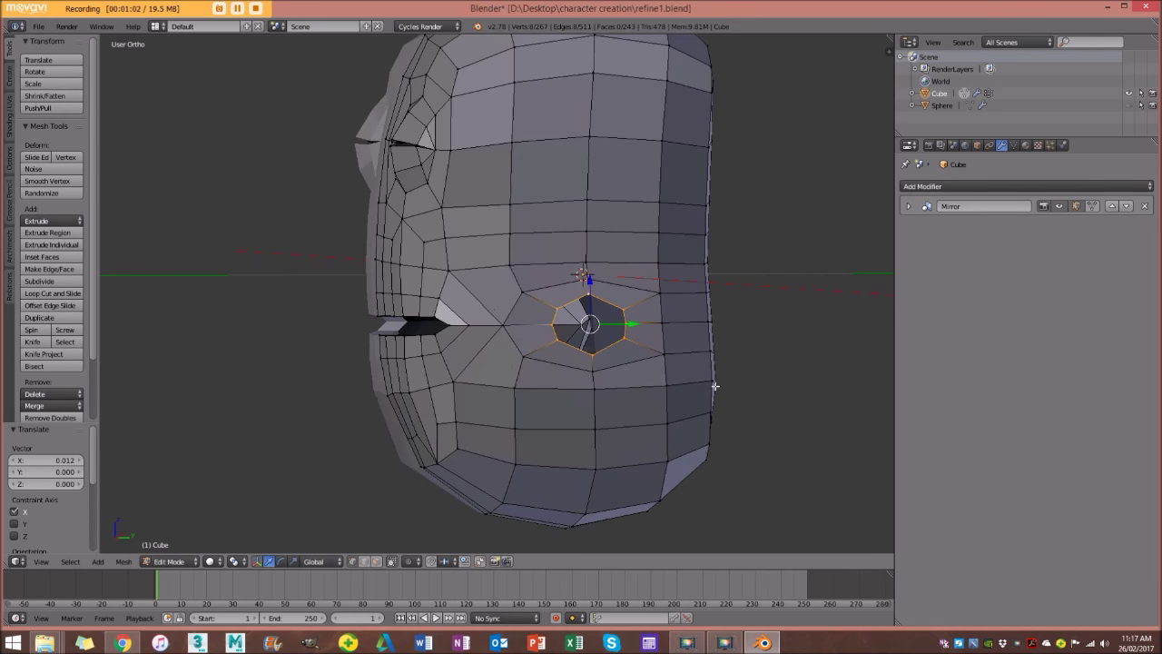
{"action": "left_click", "coordinate": [411, 561]}
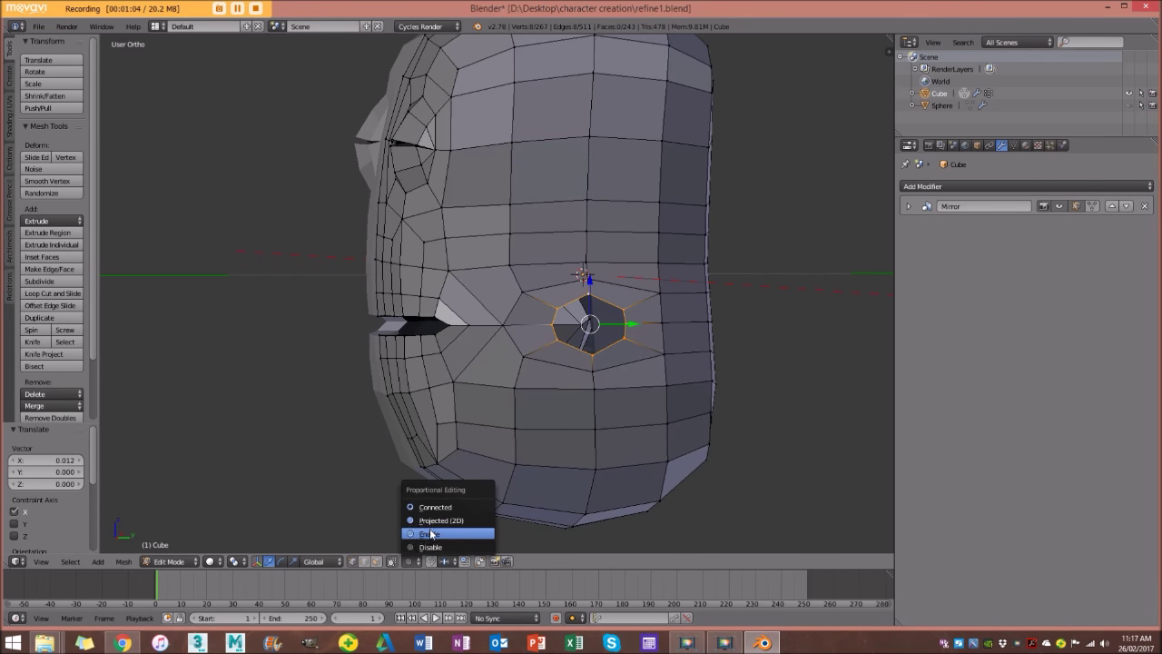
{"action": "left_click", "coordinate": [423, 536]}
{"action": "key", "text": "s"}
{"action": "scroll", "coordinate": [753, 442], "scroll_direction": "up", "scroll_amount": 5}
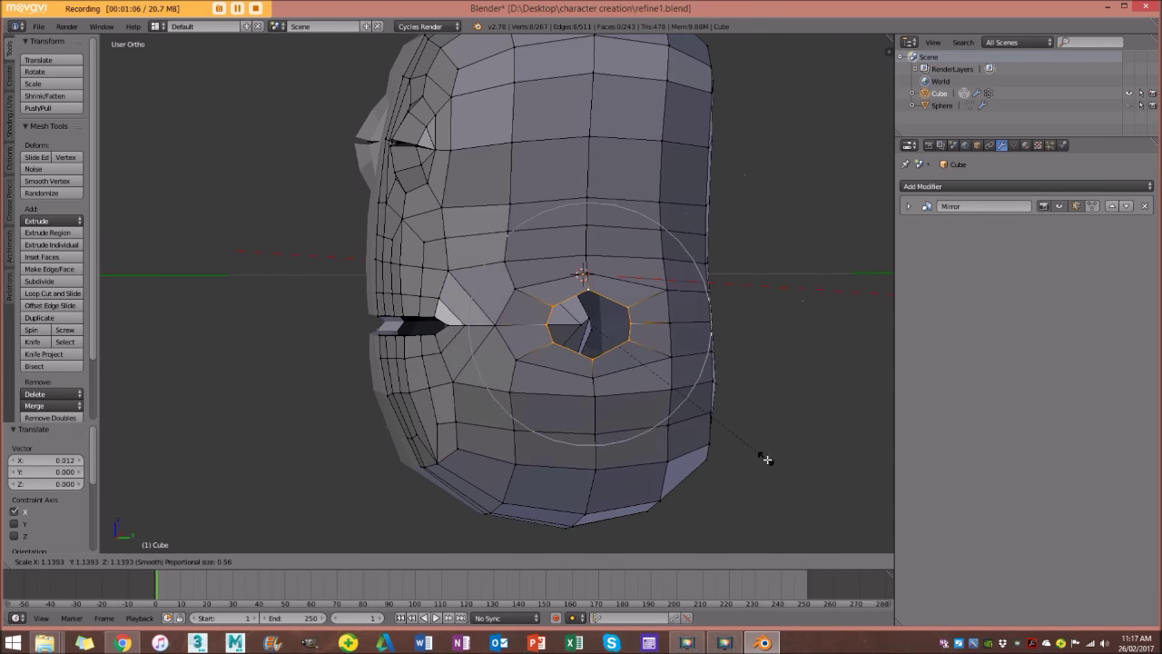
{"action": "left_click", "coordinate": [767, 459]}
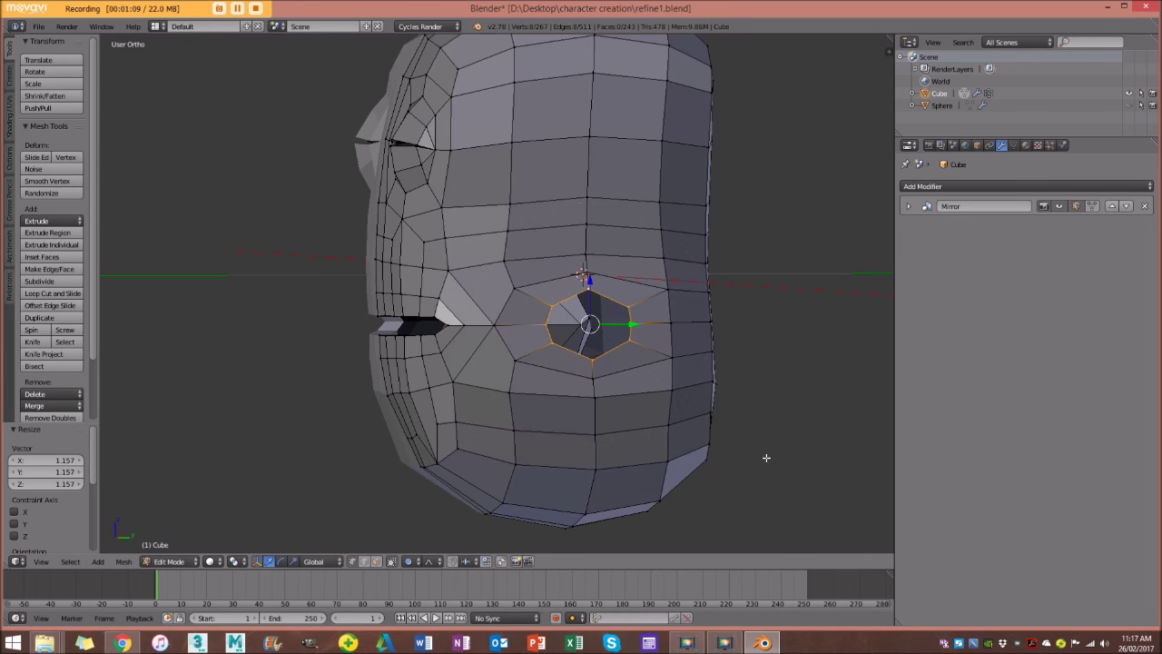
Extrude the arm hole's loop about 0.178 outward along X and scale its end to about 0.827.
{"action": "key", "text": "KP_1"}
{"action": "key", "text": "e"}
{"action": "key", "text": "x"}
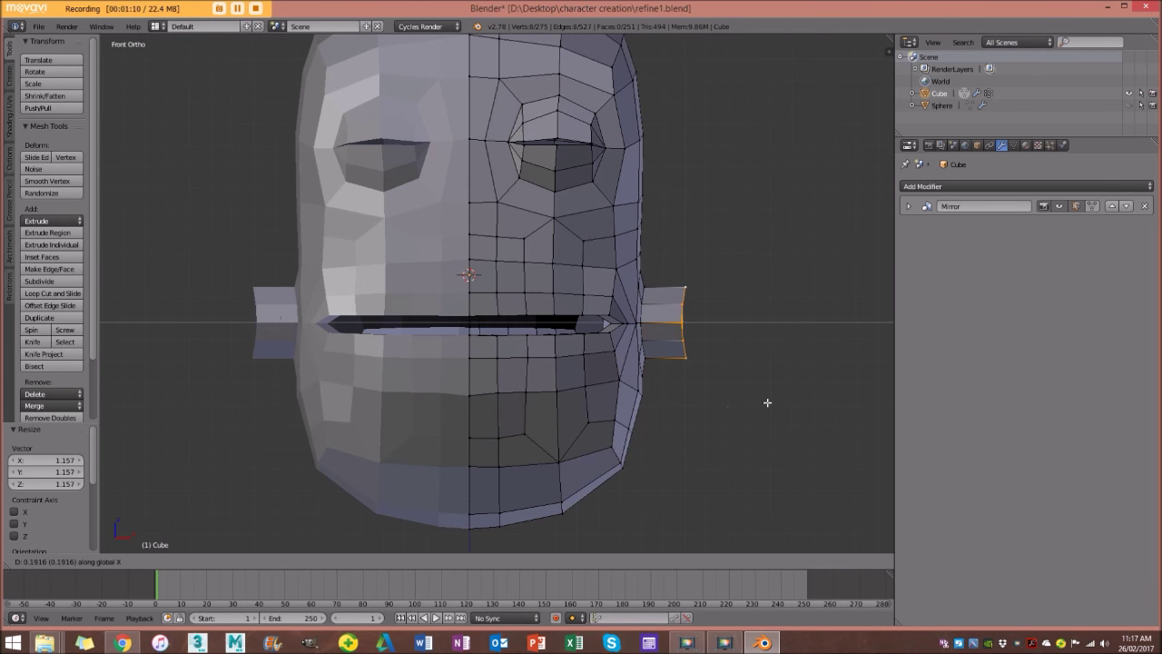
{"action": "left_click", "coordinate": [766, 400]}
{"action": "key", "text": "s"}
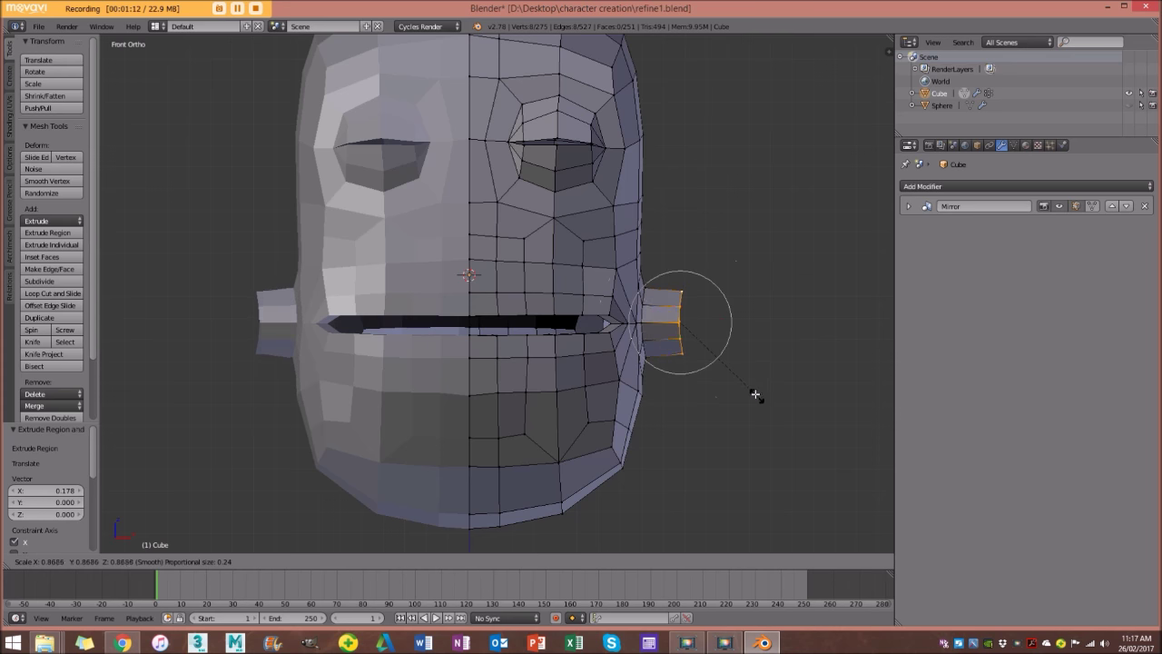
{"action": "left_click", "coordinate": [755, 392]}
Disable proportional editing and pull the extruded arm ring slightly back toward the body along X.
{"action": "left_click", "coordinate": [414, 562]}
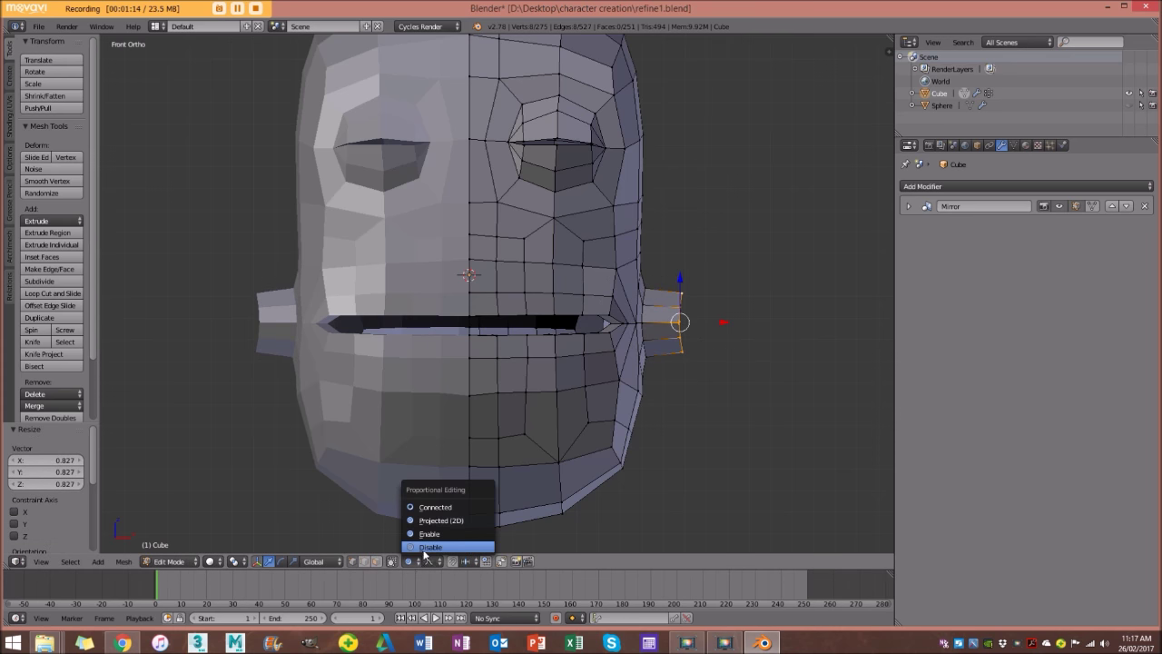
{"action": "left_click", "coordinate": [424, 552]}
{"action": "left_click_drag", "start_coordinate": [722, 321], "coordinate": [697, 320]}
Extrude the arm ring further outward along X and scale its end to form the tapered arm.
{"action": "key", "text": "e"}
{"action": "key", "text": "x"}
{"action": "left_click", "coordinate": [764, 330]}
{"action": "key", "text": "s"}
{"action": "left_click", "coordinate": [794, 405]}
{"action": "key", "text": "a"}
With face selection, select the two-by-two block of faces on the body's underside where the leg attaches.
{"action": "middle_click_drag", "start_coordinate": [781, 404], "coordinate": [623, 342]}
{"action": "left_click", "coordinate": [376, 561]}
{"action": "middle_click_drag", "start_coordinate": [390, 472], "coordinate": [470, 346]}
{"action": "right_click", "coordinate": [532, 386]}
{"action": "right_click", "coordinate": [533, 345], "text": "shift"}
{"action": "right_click", "coordinate": [585, 317], "text": "shift"}
{"action": "right_click", "coordinate": [574, 378], "text": "shift"}
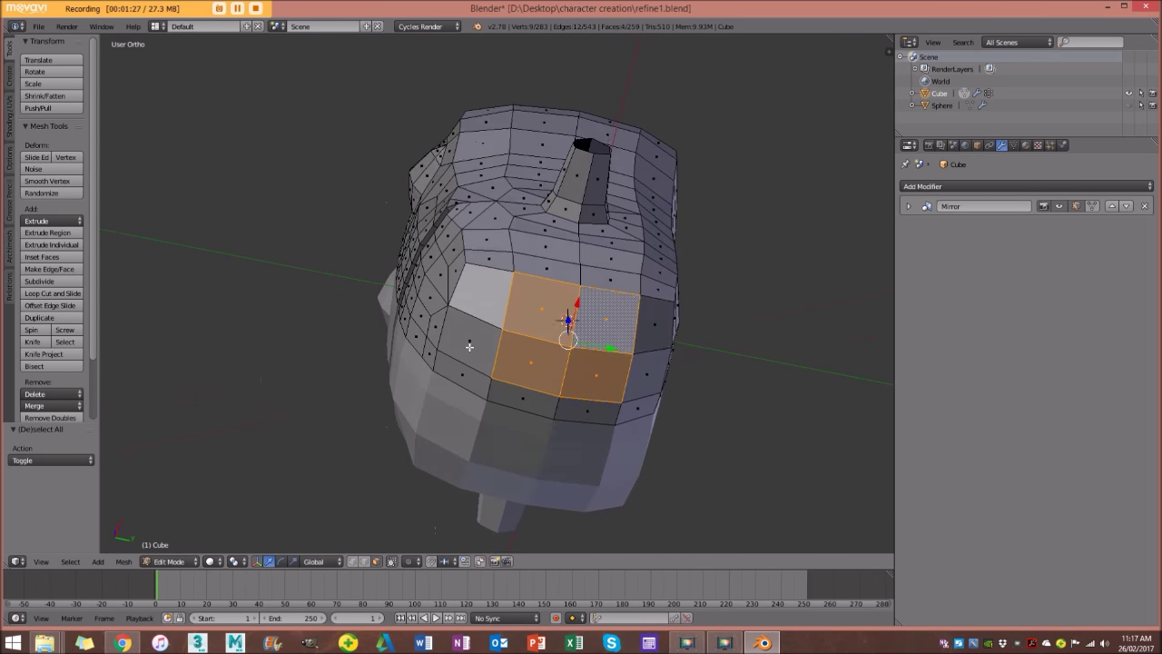
Extrude the four underside faces, scale them inward to about 0.568 and delete them to open a leg hole.
{"action": "key", "text": "e"}
{"action": "key", "text": "s"}
{"action": "left_click", "coordinate": [639, 375]}
{"action": "key", "text": "x"}
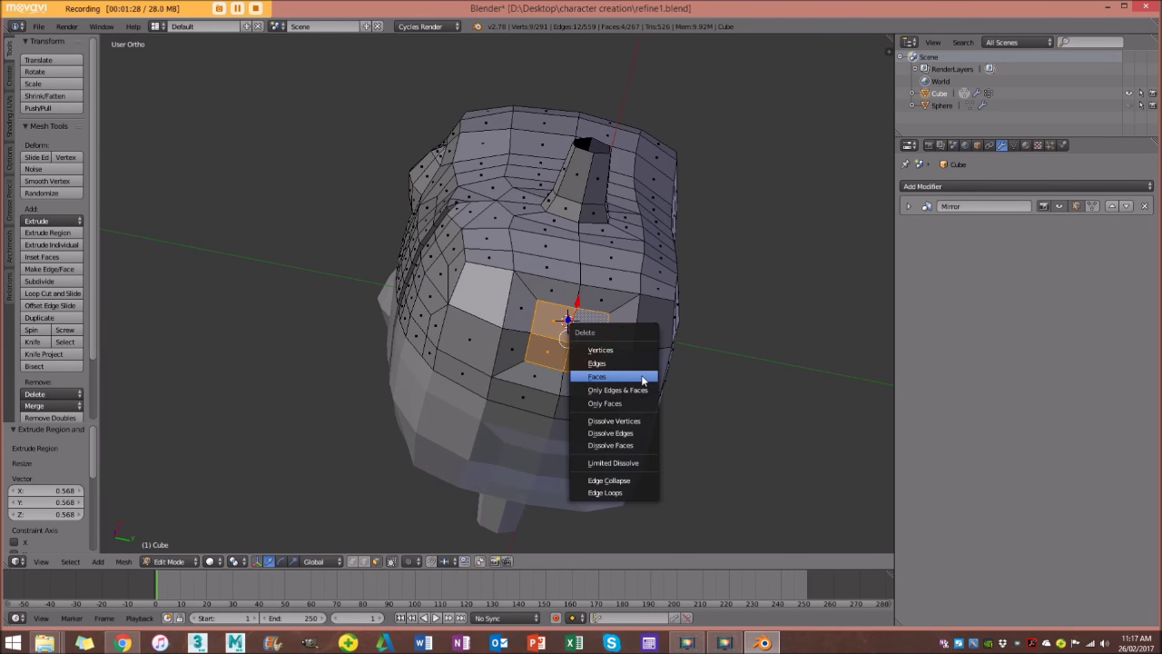
{"action": "left_click", "coordinate": [631, 380]}
Select the leg hole's border edge loop and round it with To Sphere at a factor of about 0.831.
{"action": "left_click", "coordinate": [378, 564]}
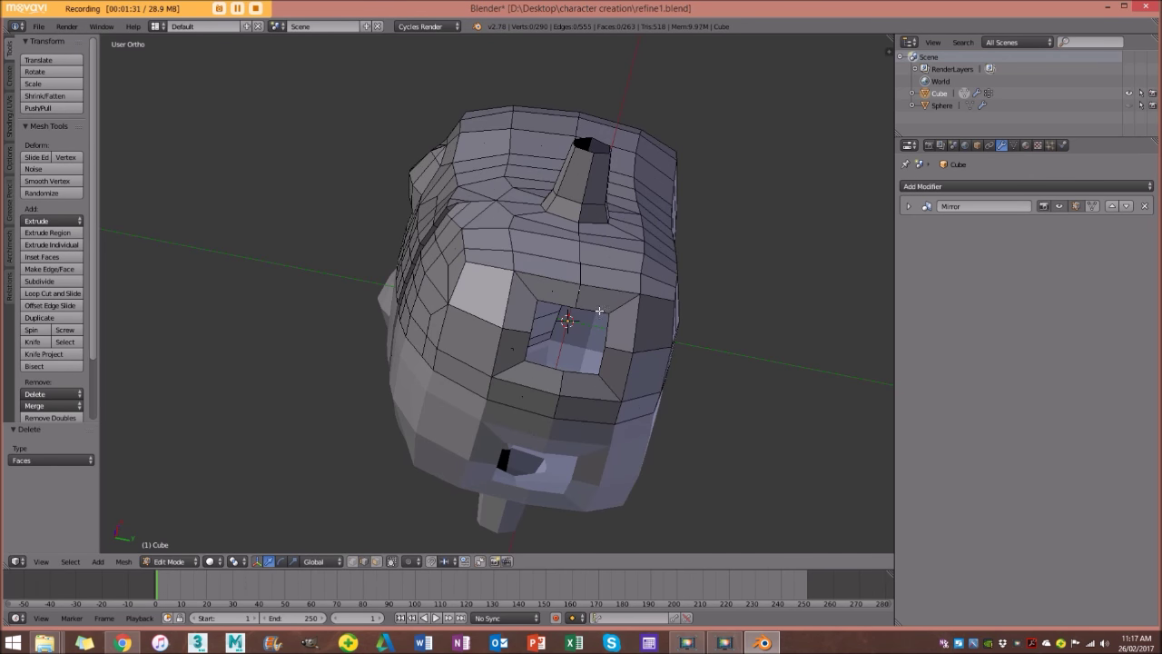
{"action": "key", "text": "shift+alt+a"}
{"action": "right_click", "coordinate": [561, 304], "text": "alt"}
{"action": "key", "text": "alt+a"}
{"action": "key", "text": "shift+alt+s"}
{"action": "left_click", "coordinate": [706, 407]}
In front view, move the leg hole's border loop about 0.007 along X and -0.047 along Z.
{"action": "middle_click_drag", "start_coordinate": [706, 408], "coordinate": [719, 386]}
{"action": "key", "text": "KP_1"}
{"action": "middle_click_drag", "start_coordinate": [569, 313], "coordinate": [594, 252], "text": "shift"}
{"action": "key", "text": "g"}
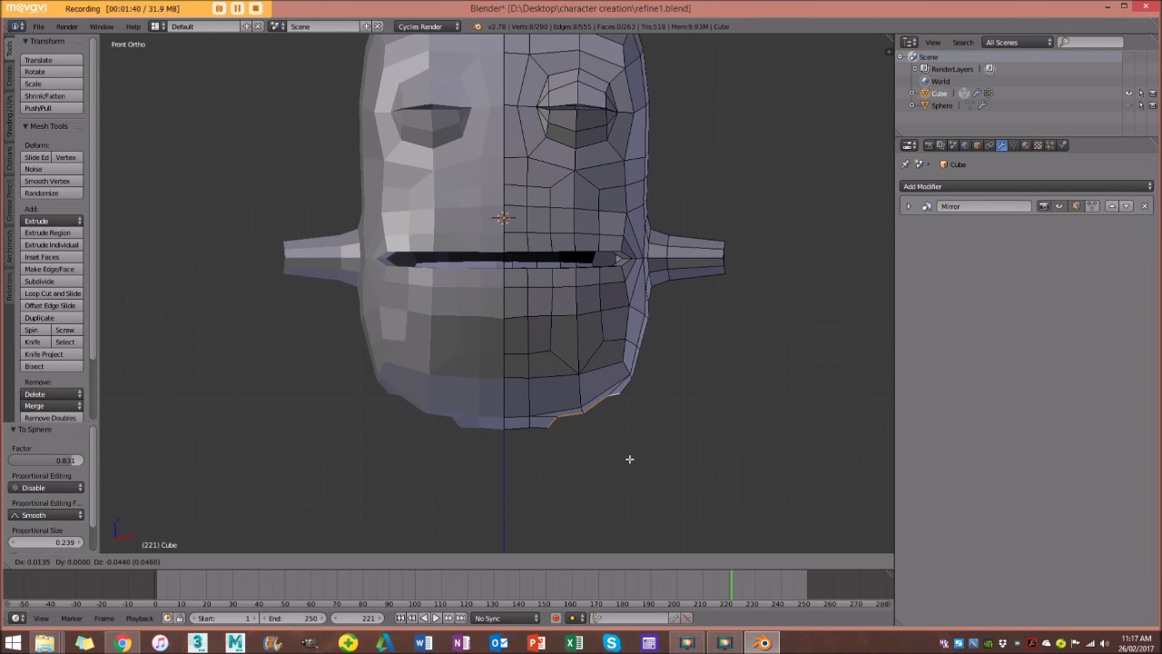
{"action": "left_click", "coordinate": [628, 459]}
Extrude the leg hole's loop downward by about 0.025 along X and -0.110 along Z.
{"action": "middle_click_drag", "start_coordinate": [607, 444], "coordinate": [611, 332], "text": "shift"}
{"action": "scroll", "coordinate": [610, 337], "scroll_direction": "up", "scroll_amount": 1}
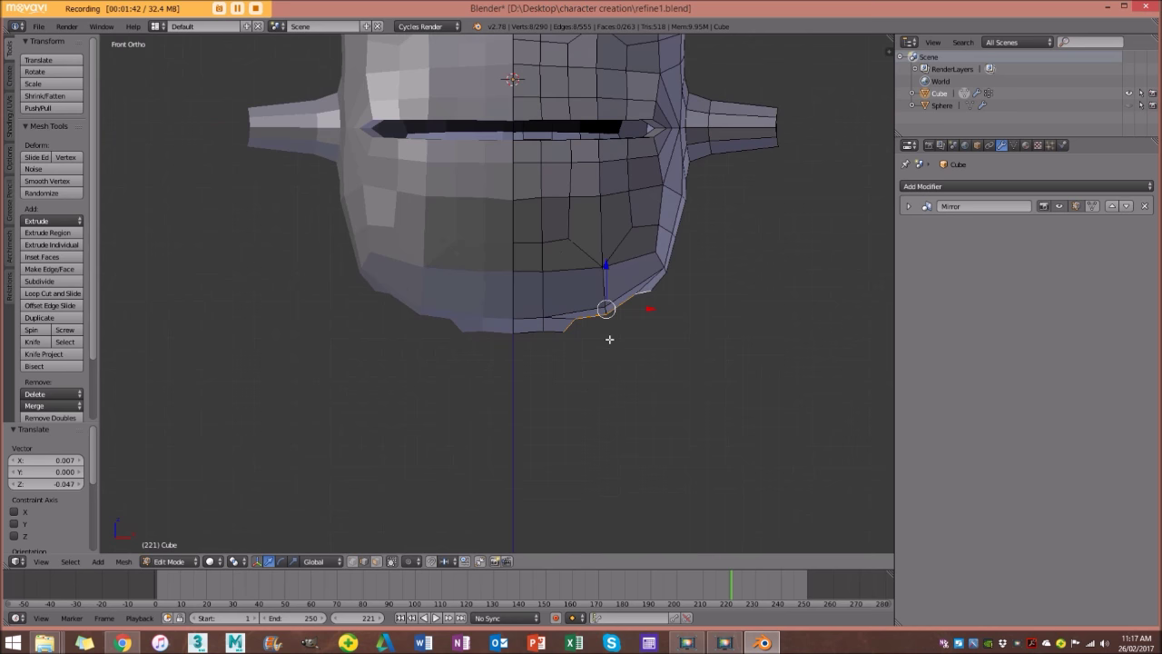
{"action": "key", "text": "e"}
{"action": "left_click", "coordinate": [708, 436]}
Scale the leg's end loop to about 0.675 and rotate it about 11 degrees in front view.
{"action": "key", "text": "s"}
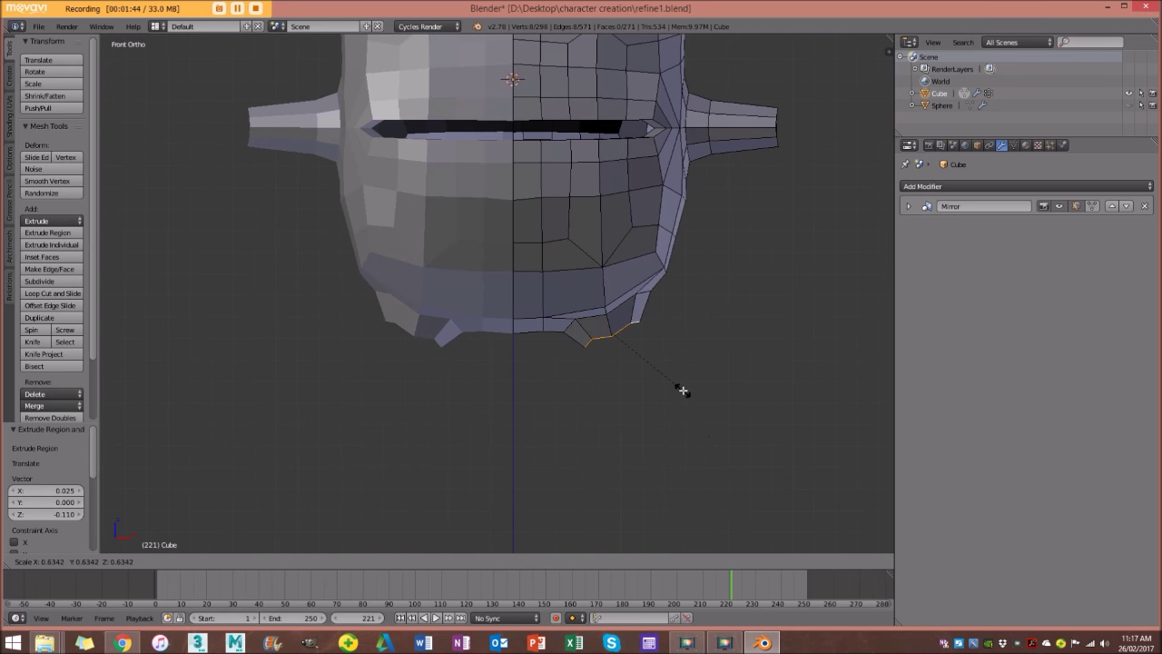
{"action": "left_click", "coordinate": [686, 395]}
{"action": "key", "text": "r"}
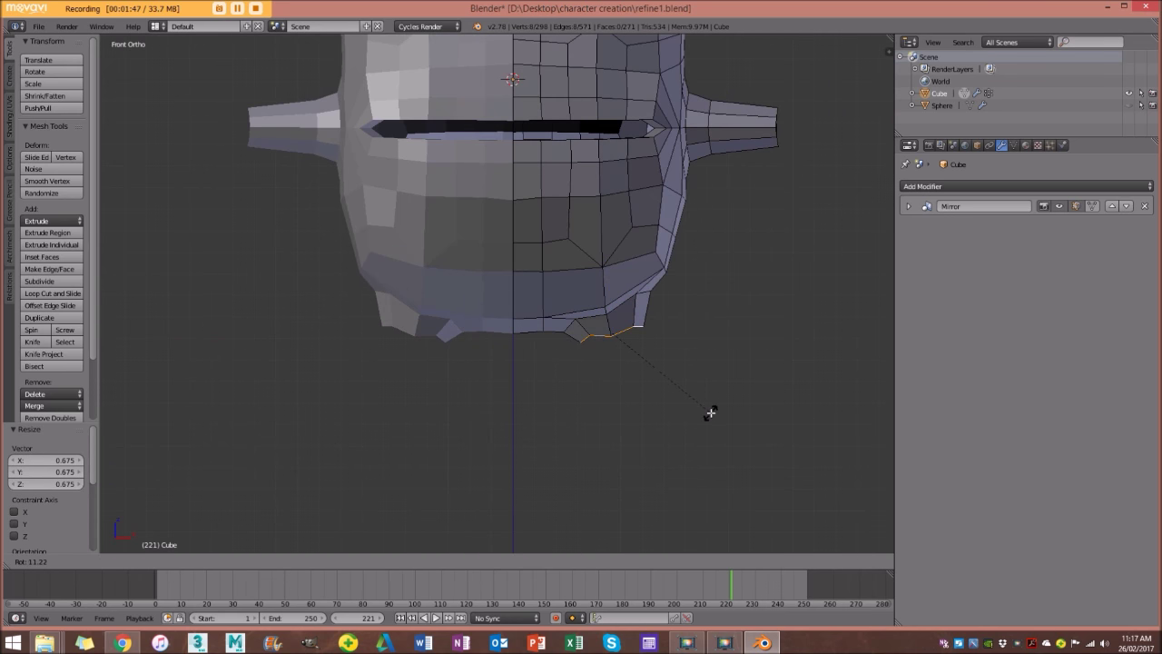
{"action": "left_click", "coordinate": [708, 418]}
Extrude the leg's end loop by about 0.011 along X and -0.118 along Z, and flatten it to about 0.261 along Z.
{"action": "key", "text": "g"}
{"action": "left_click", "coordinate": [716, 453]}
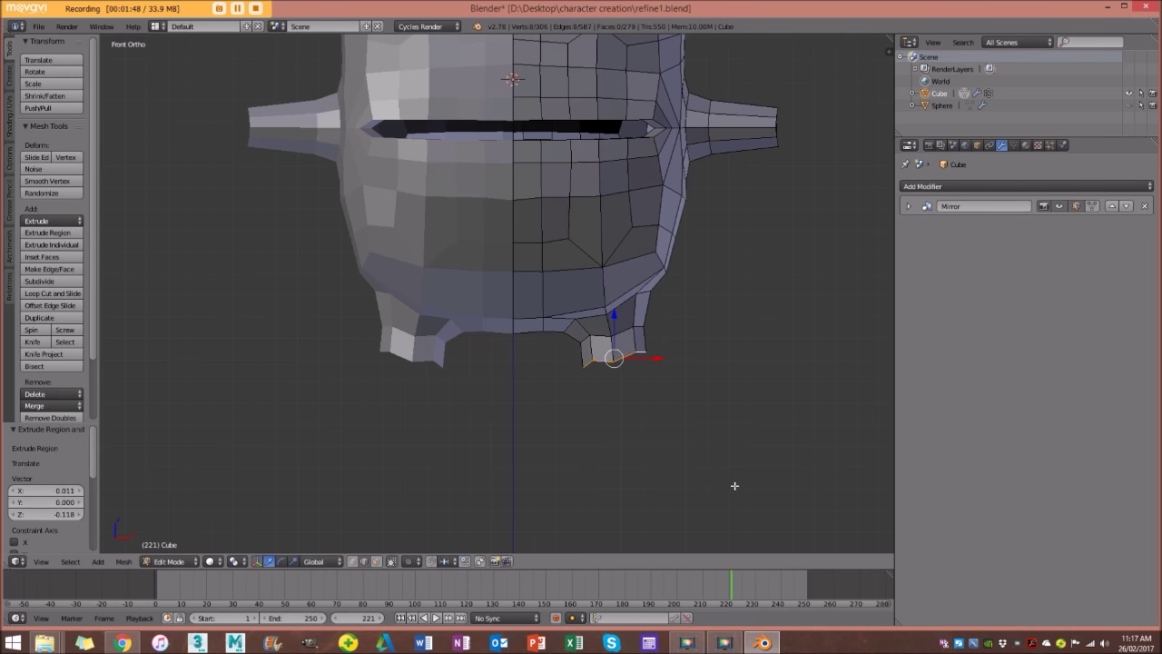
{"action": "key", "text": "s"}
{"action": "key", "text": "z"}
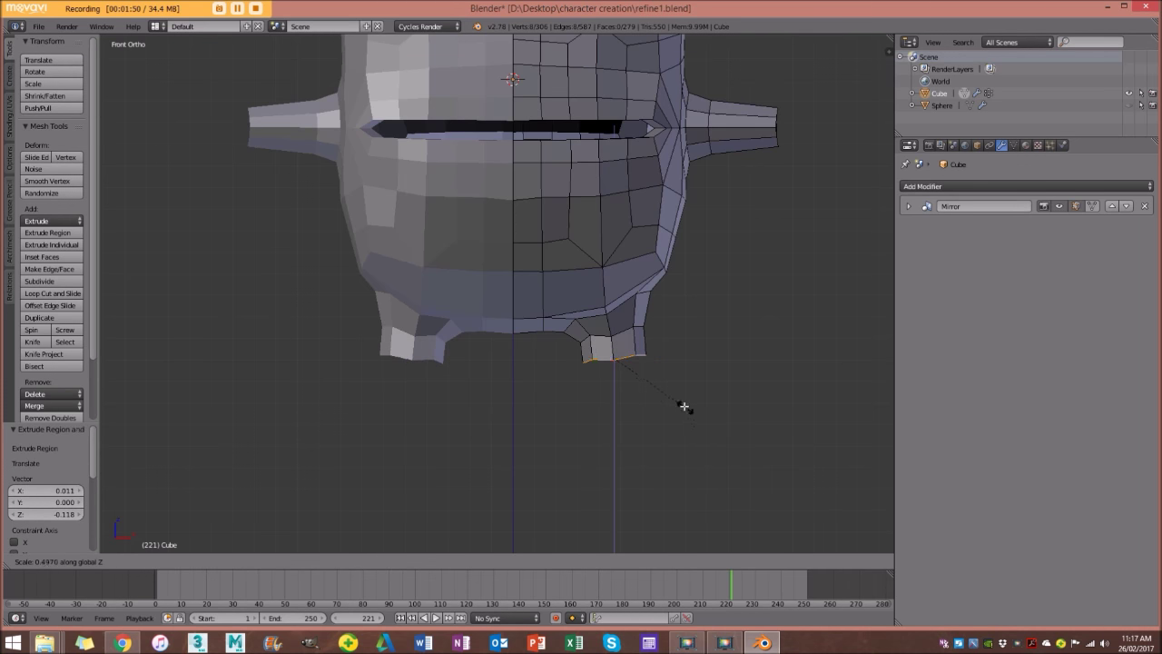
{"action": "left_click", "coordinate": [652, 385]}
Extrude the leg's end loop straight down once more and taper the leg by rescaling its lower loops.
{"action": "key", "text": "e"}
{"action": "key", "text": "z"}
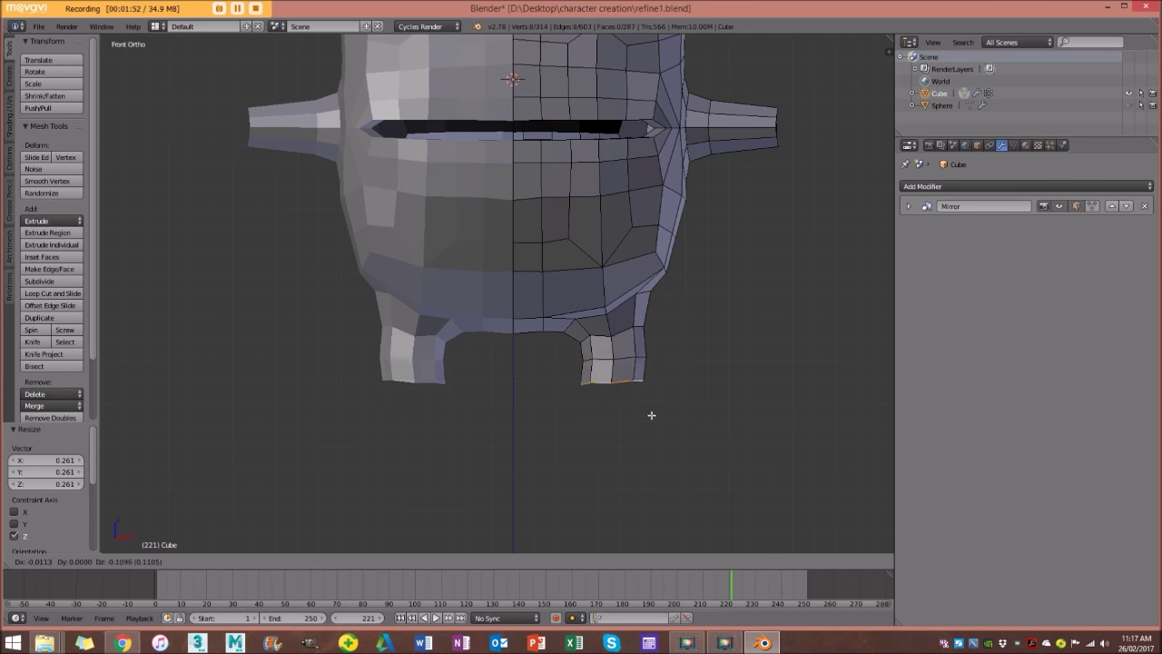
{"action": "left_click", "coordinate": [698, 470]}
{"action": "key", "text": "a"}
{"action": "right_click", "coordinate": [629, 362], "text": "alt"}
{"action": "key", "text": "s"}
{"action": "left_click", "coordinate": [708, 418]}
Examine the short arms and legs from the front, top and side to judge their shape and proportions.
{"action": "middle_click_drag", "start_coordinate": [687, 385], "coordinate": [641, 242]}
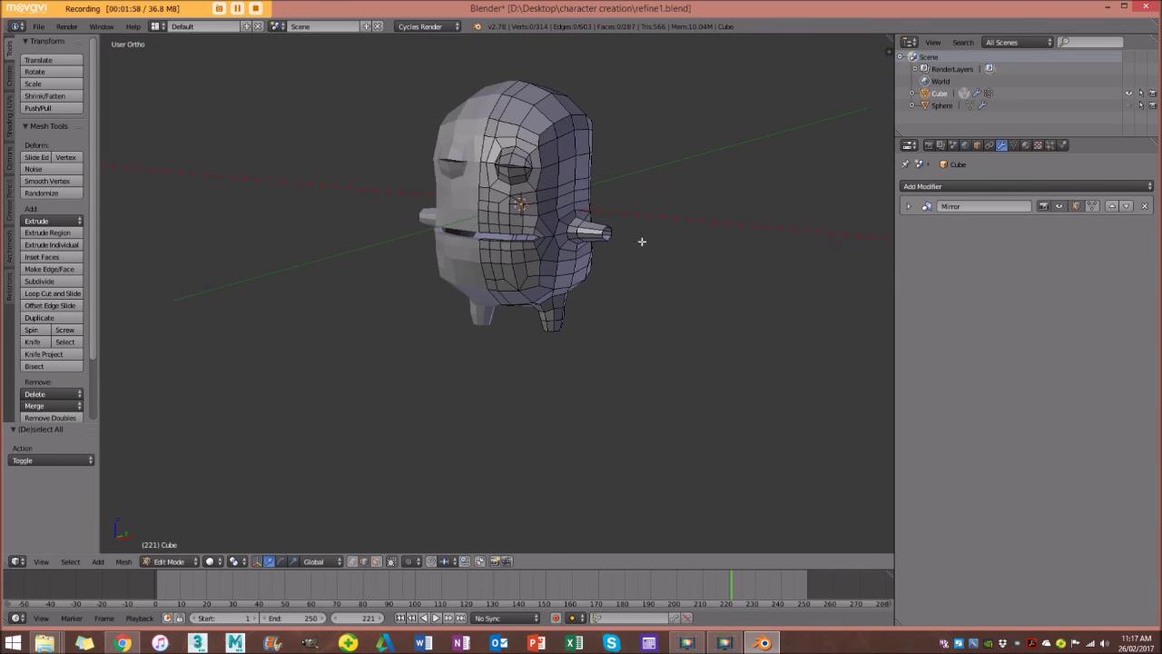
{"action": "scroll", "coordinate": [604, 190], "scroll_direction": "up", "scroll_amount": 5}
{"action": "middle_click_drag", "start_coordinate": [603, 189], "coordinate": [623, 235]}
{"action": "middle_click_drag", "start_coordinate": [638, 298], "coordinate": [603, 328]}
{"action": "scroll", "coordinate": [603, 328], "scroll_direction": "up", "scroll_amount": 4}
{"action": "middle_click_drag", "start_coordinate": [482, 221], "coordinate": [739, 452]}
{"action": "scroll", "coordinate": [709, 423], "scroll_direction": "down", "scroll_amount": 2}
{"action": "key", "text": "KP_7"}
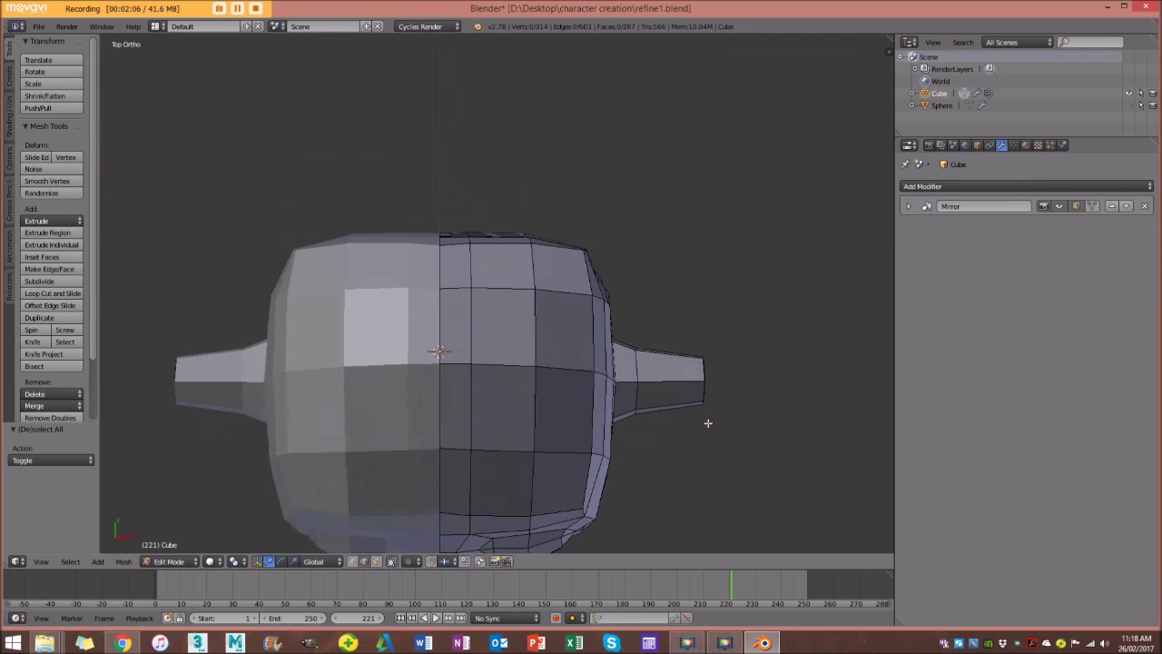
{"action": "scroll", "coordinate": [708, 424], "scroll_direction": "up", "scroll_amount": 2}
{"action": "middle_click_drag", "start_coordinate": [755, 431], "coordinate": [625, 287]}
{"action": "right_click", "coordinate": [659, 203]}
{"action": "key", "text": "KP_1"}
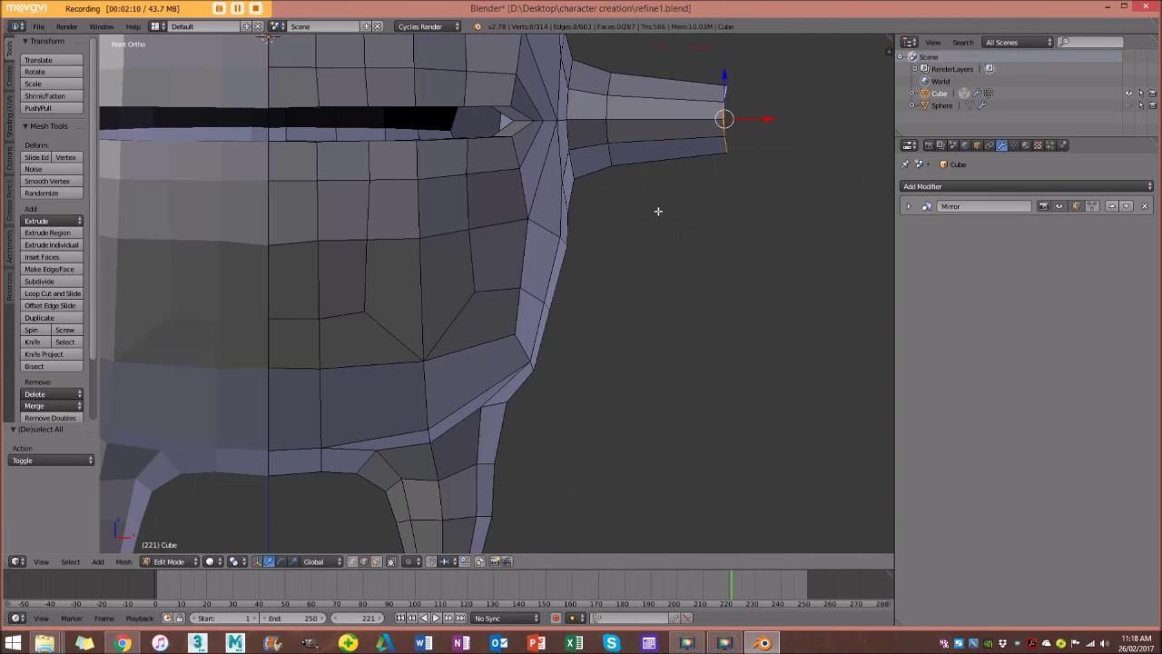
{"action": "scroll", "coordinate": [653, 211], "scroll_direction": "down", "scroll_amount": 3}
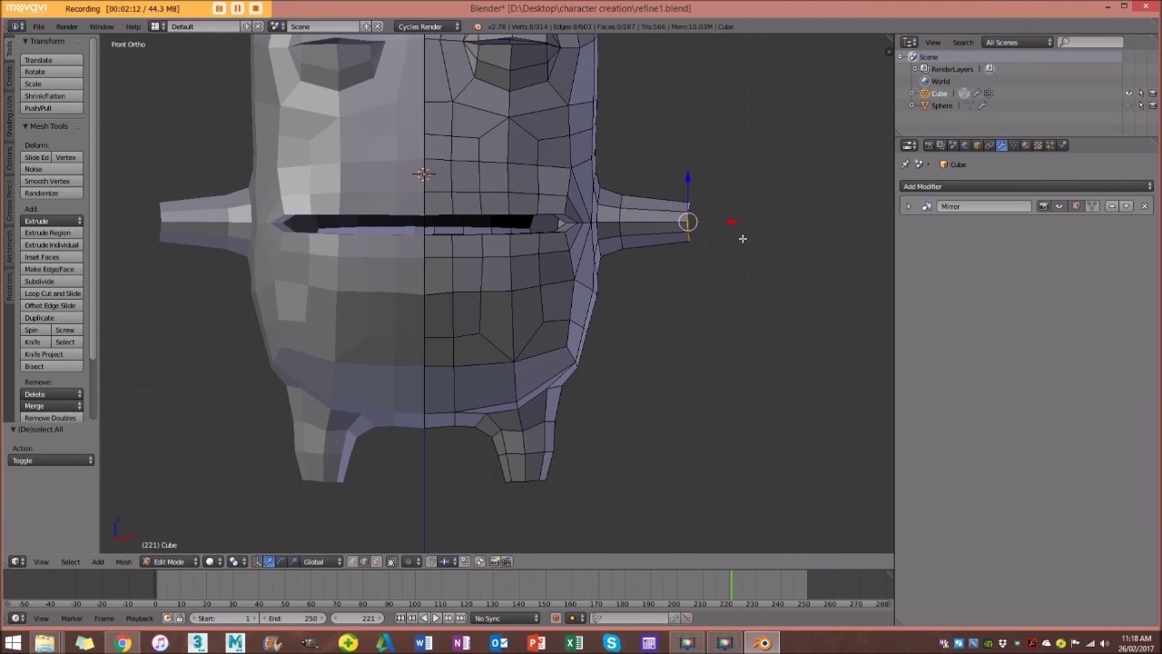
{"action": "key", "text": "a"}
{"action": "scroll", "coordinate": [602, 345], "scroll_direction": "down", "scroll_amount": 2}
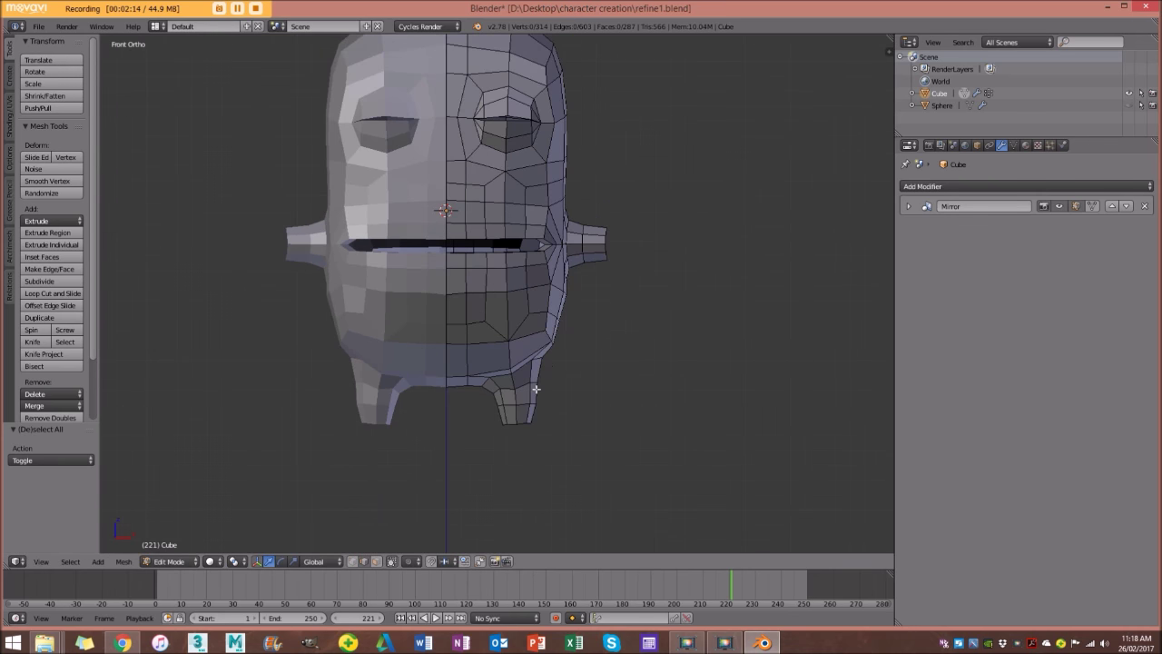
{"action": "middle_click_drag", "start_coordinate": [686, 257], "coordinate": [603, 276], "text": "shift"}
{"action": "middle_click_drag", "start_coordinate": [687, 276], "coordinate": [725, 222]}
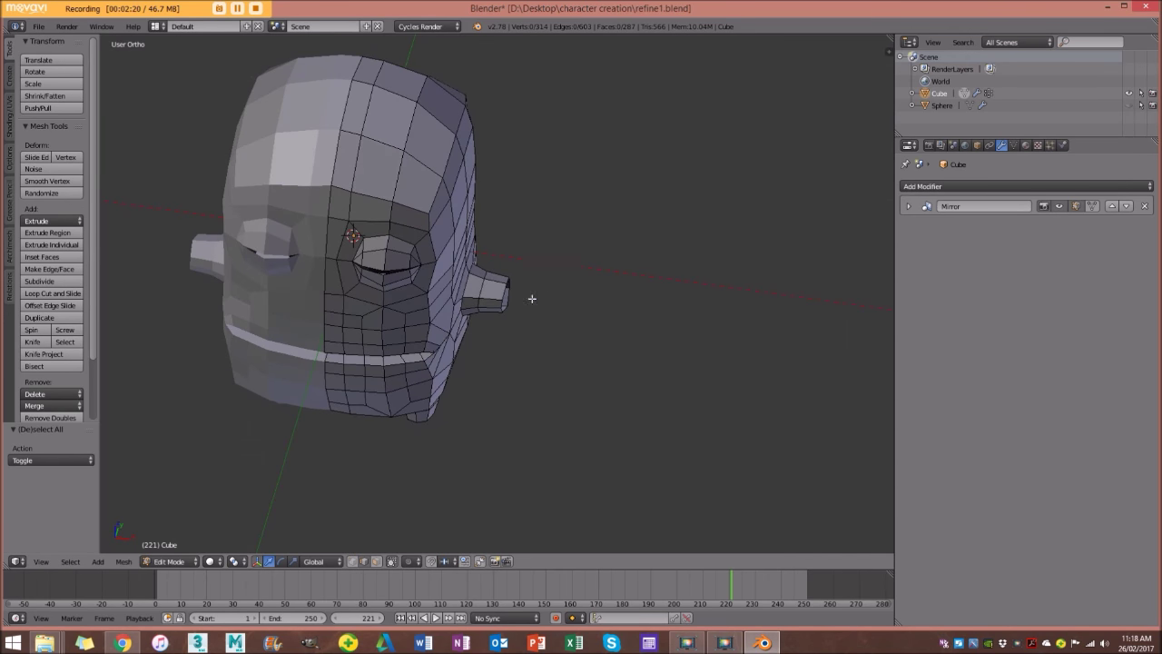
{"action": "middle_click_drag", "start_coordinate": [532, 299], "coordinate": [483, 259]}
{"action": "middle_click_drag", "start_coordinate": [446, 330], "coordinate": [458, 334]}
{"action": "scroll", "coordinate": [468, 338], "scroll_direction": "up", "scroll_amount": 4}
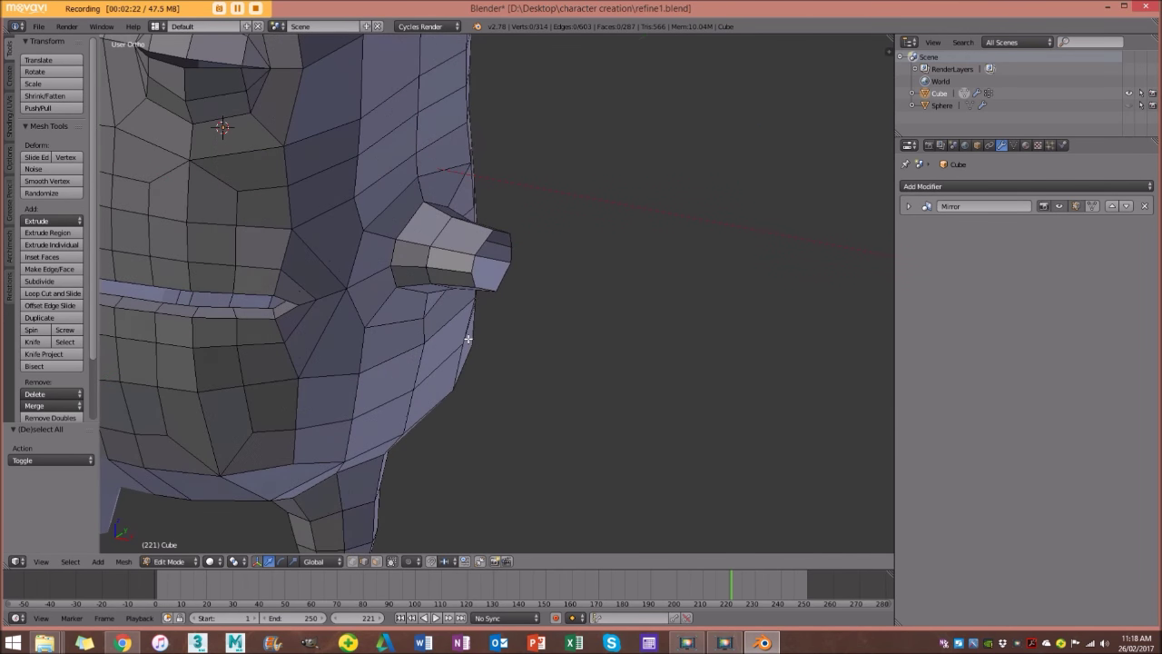
Select the arm's end loop and extrude it outward by about 0.424 along X in front view.
{"action": "right_click", "coordinate": [487, 241]}
{"action": "key", "text": "KP_1"}
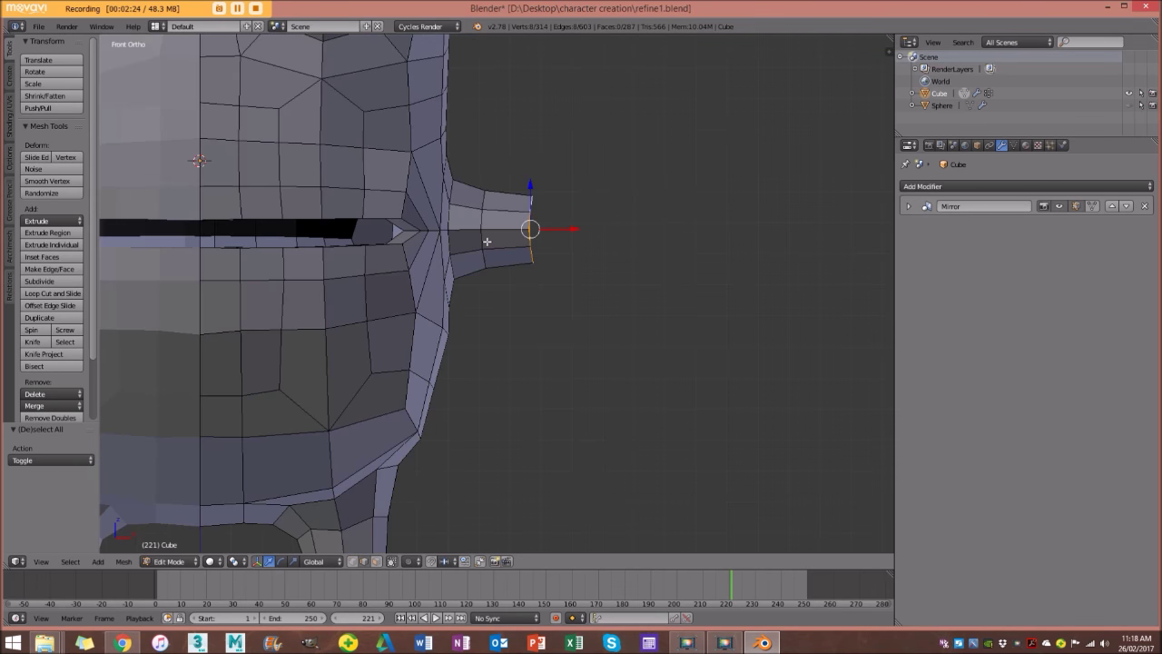
{"action": "scroll", "coordinate": [535, 272], "scroll_direction": "down", "scroll_amount": 5}
{"action": "key", "text": "e"}
{"action": "key", "text": "x"}
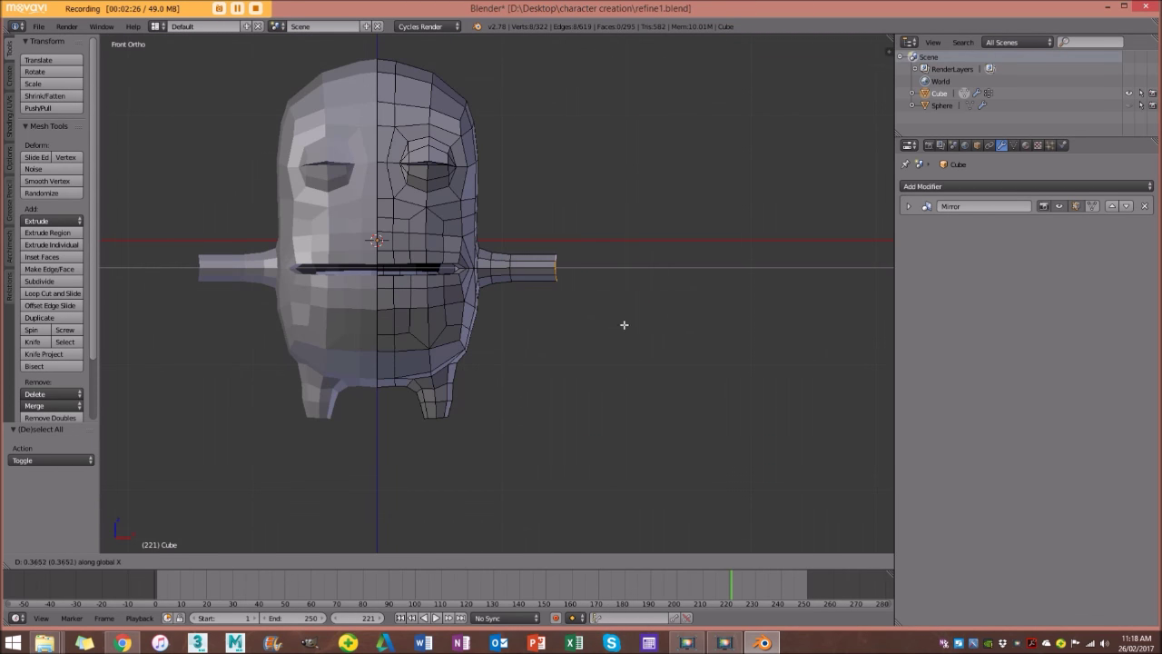
{"action": "left_click", "coordinate": [627, 324]}
{"action": "scroll", "coordinate": [631, 323], "scroll_direction": "up", "scroll_amount": 2}
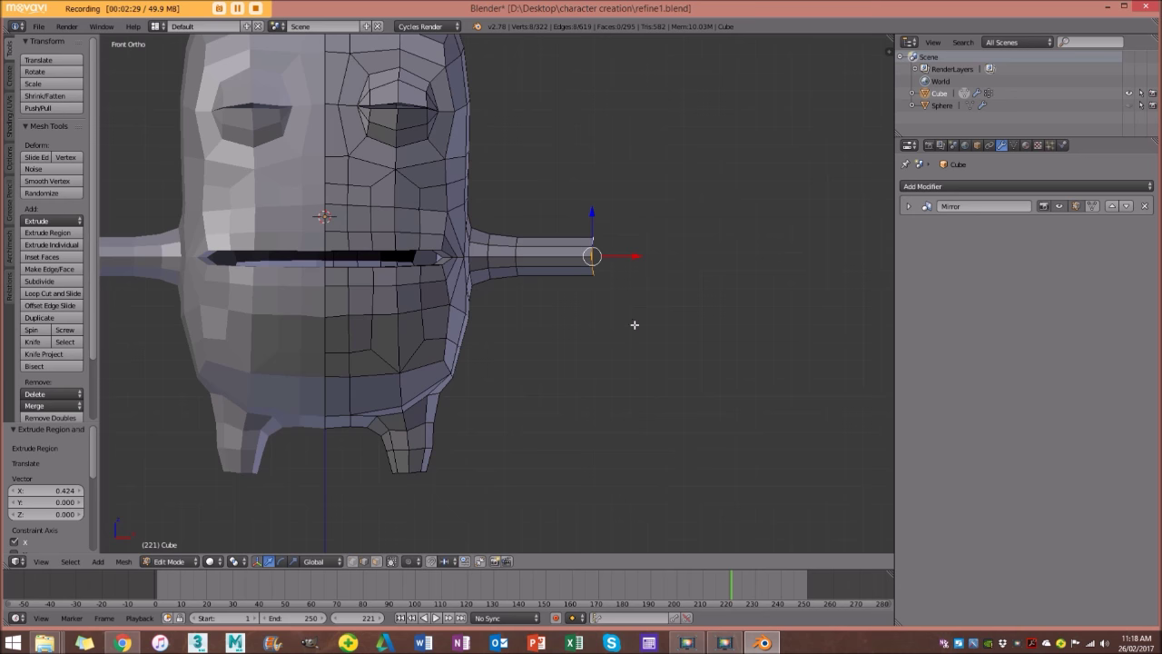
Extrude the arm's end loop another 0.582 or so along X and scale the tip to about half along Z.
{"action": "key", "text": "e"}
{"action": "key", "text": "x"}
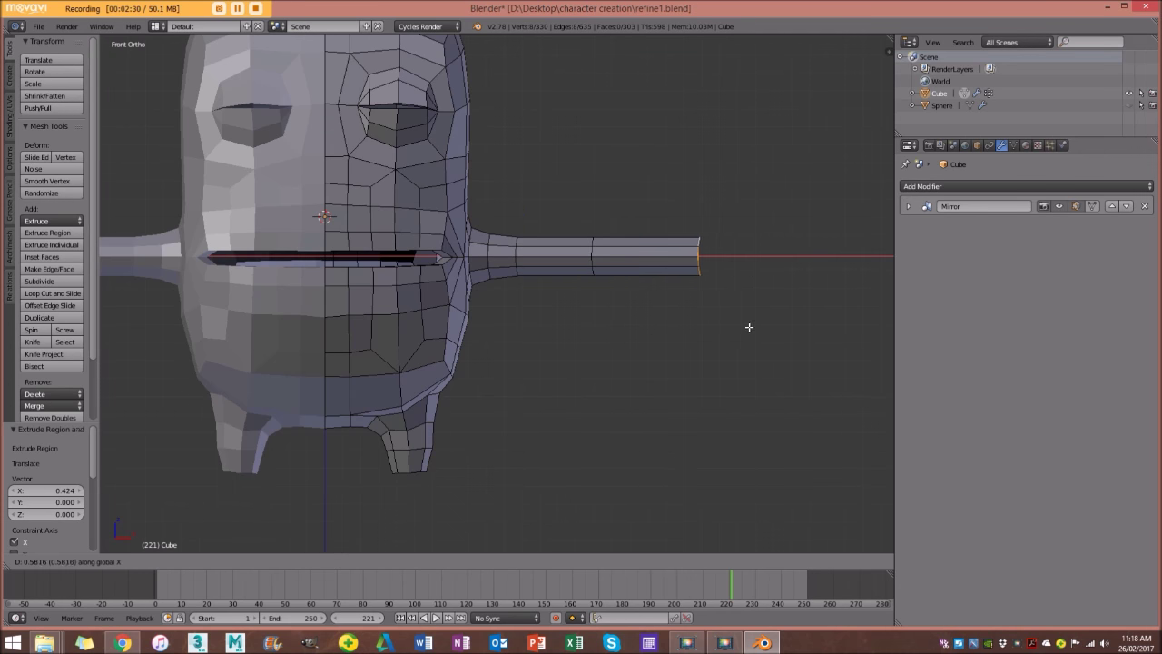
{"action": "left_click", "coordinate": [747, 325]}
{"action": "key", "text": "s"}
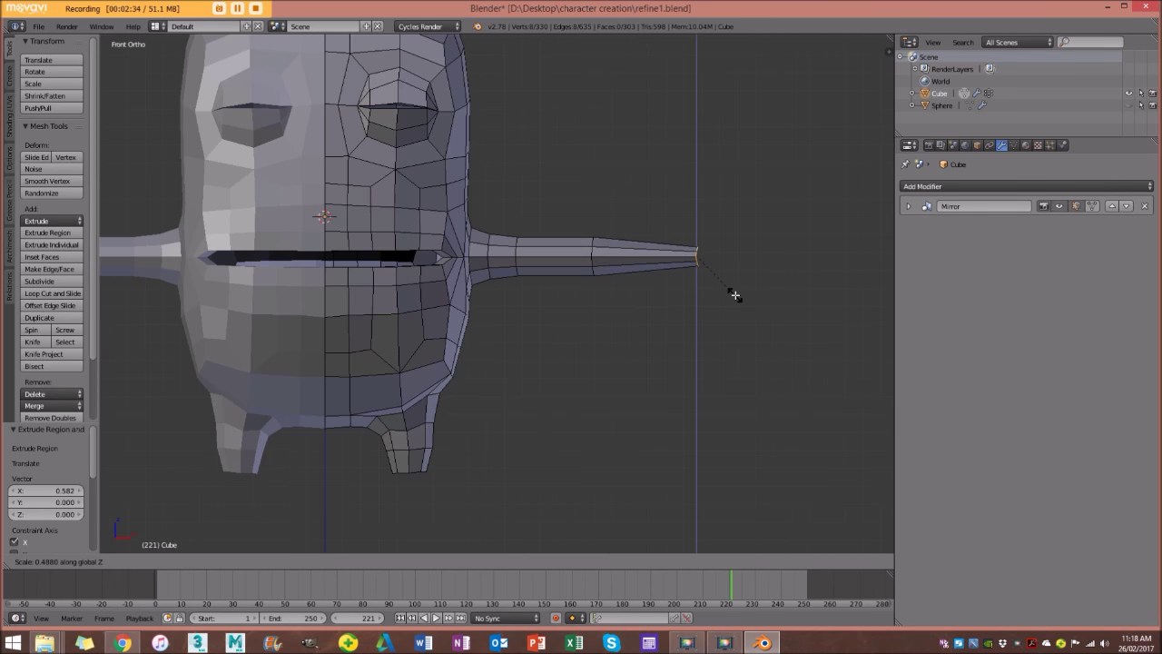
{"action": "left_click", "coordinate": [736, 304]}
{"action": "key", "text": "a"}
Add one centred loop cut to the arm segment before the elbow and scale it along Z.
{"action": "key", "text": "ctrl+r"}
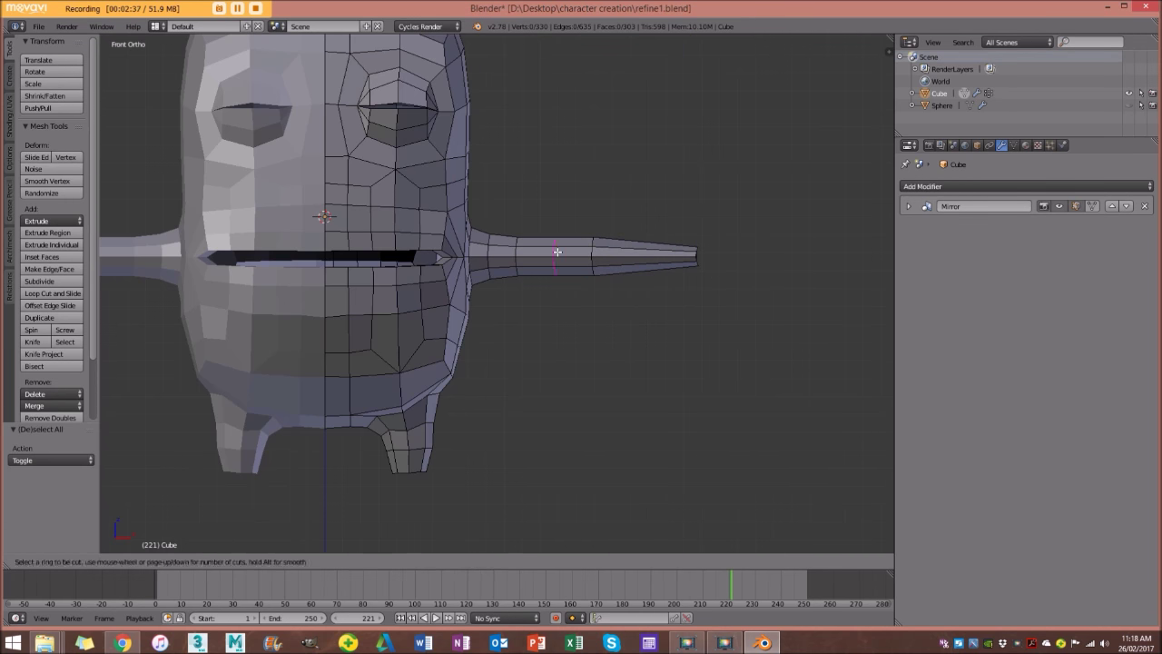
{"action": "left_click", "coordinate": [557, 252]}
{"action": "right_click", "coordinate": [592, 360]}
{"action": "key", "text": "s"}
{"action": "key", "text": "z"}
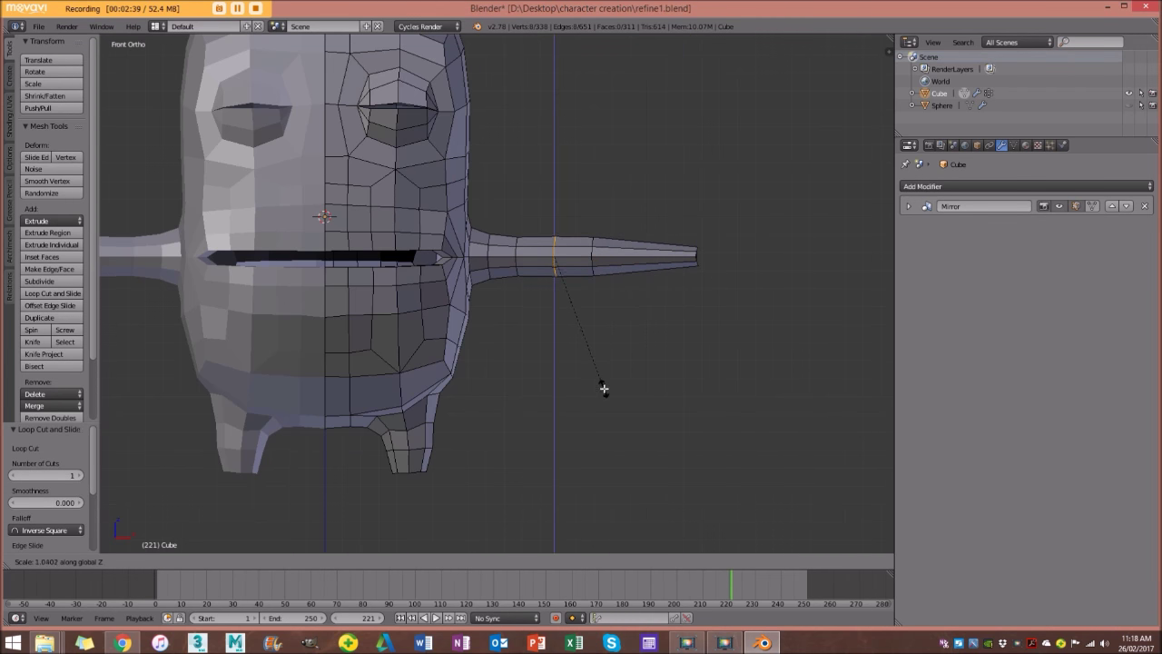
{"action": "left_click", "coordinate": [594, 354]}
{"action": "key", "text": "a"}
Select the elbow edge loop and bevel it by about 0.080 with 2 segments.
{"action": "right_click", "coordinate": [588, 253], "text": "alt"}
{"action": "middle_click_drag", "start_coordinate": [604, 248], "coordinate": [651, 308]}
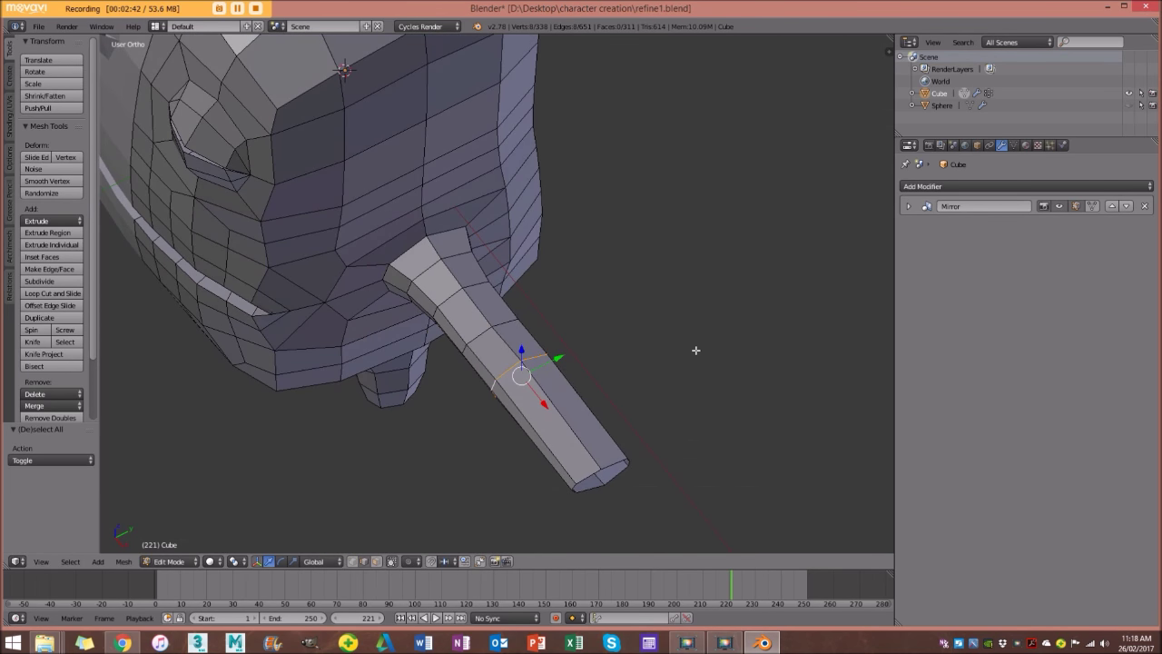
{"action": "key", "text": "ctrl+b"}
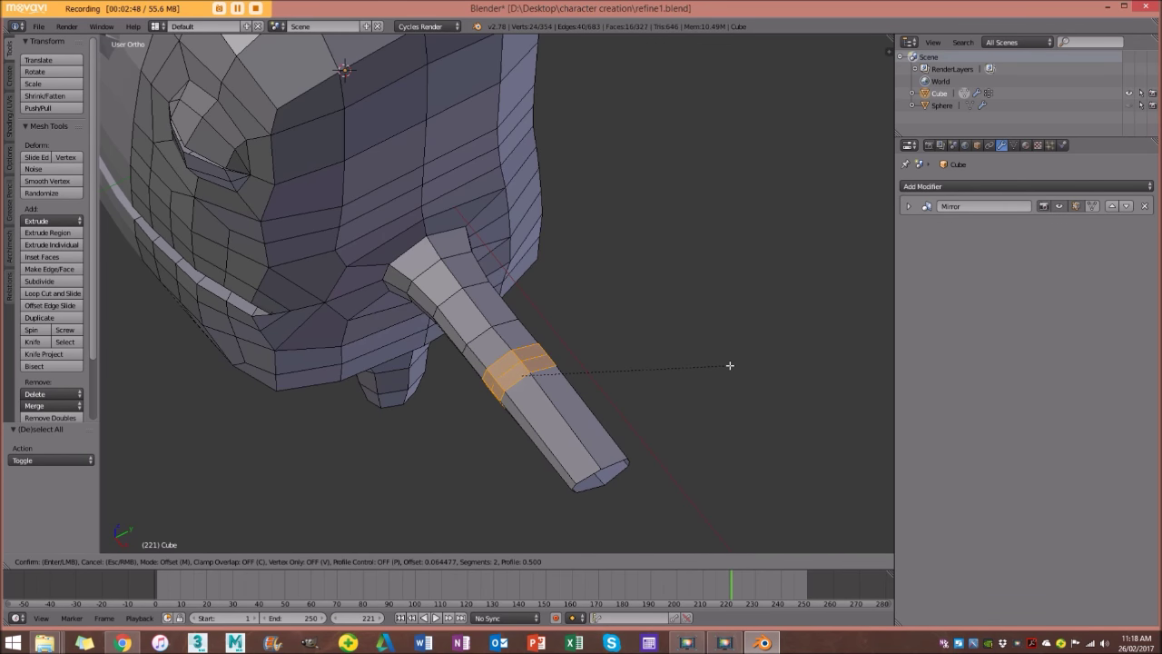
{"action": "left_click", "coordinate": [735, 372]}
Try to rotate the forearm about the elbow in top view, using the 3D cursor as the pivot point.
{"action": "middle_click_drag", "start_coordinate": [581, 376], "coordinate": [602, 322]}
{"action": "scroll", "coordinate": [619, 413], "scroll_direction": "up", "scroll_amount": 2}
{"action": "middle_click_drag", "start_coordinate": [619, 413], "coordinate": [666, 362]}
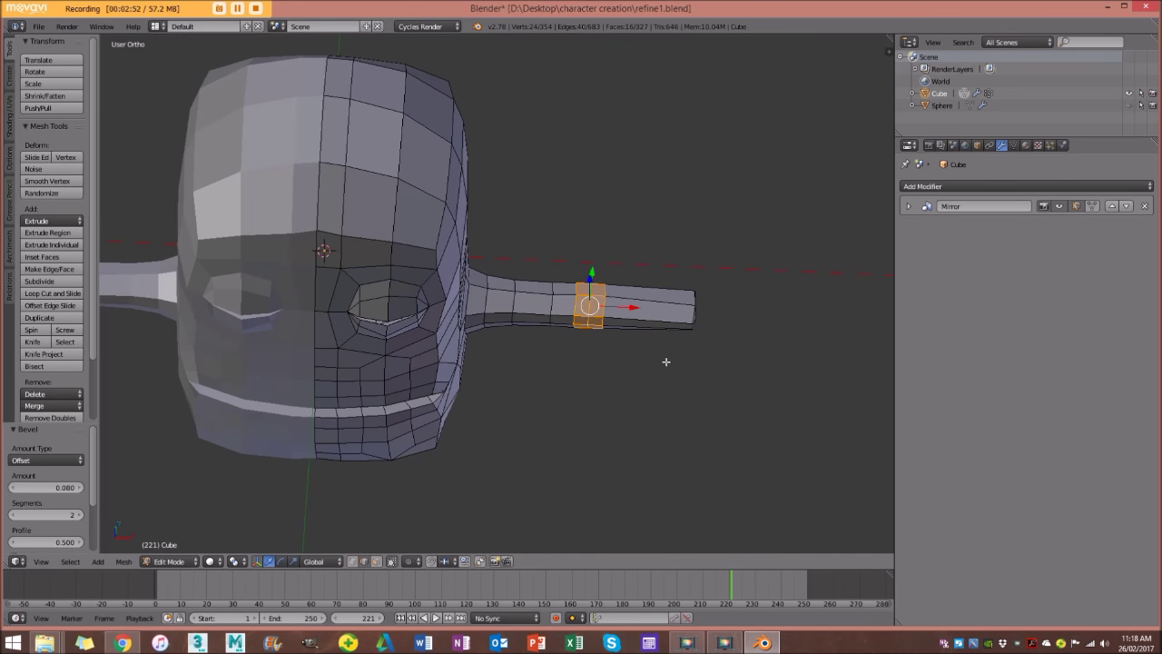
{"action": "key", "text": "KP_7"}
{"action": "scroll", "coordinate": [663, 312], "scroll_direction": "up", "scroll_amount": 2}
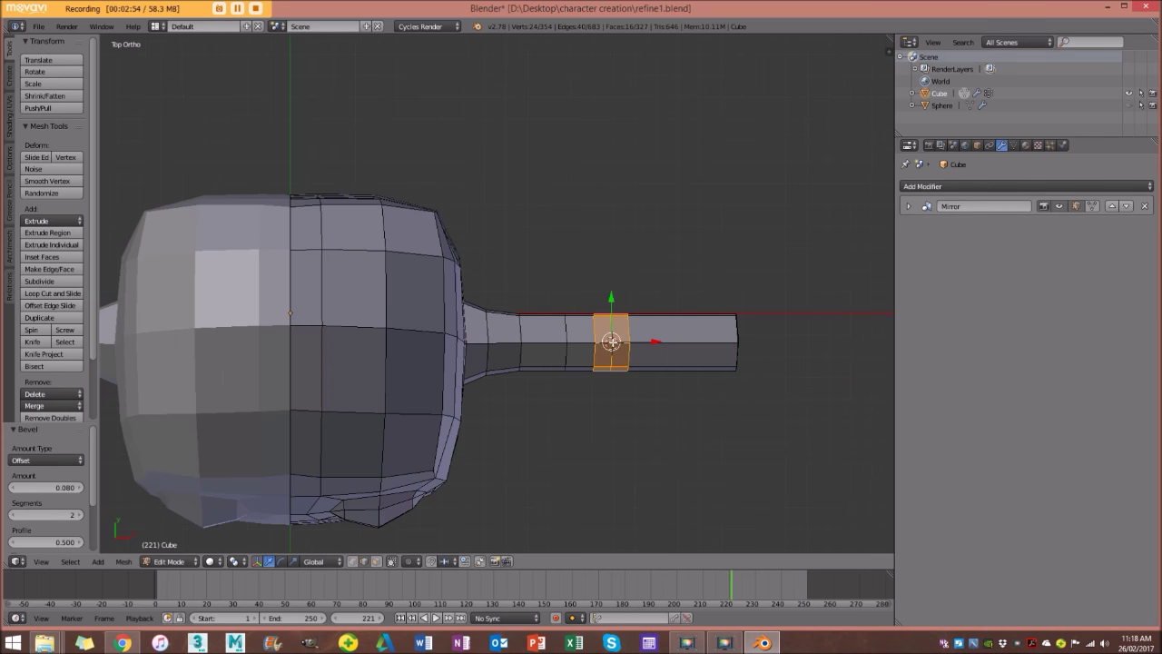
{"action": "key", "text": "a"}
{"action": "right_click", "coordinate": [738, 333]}
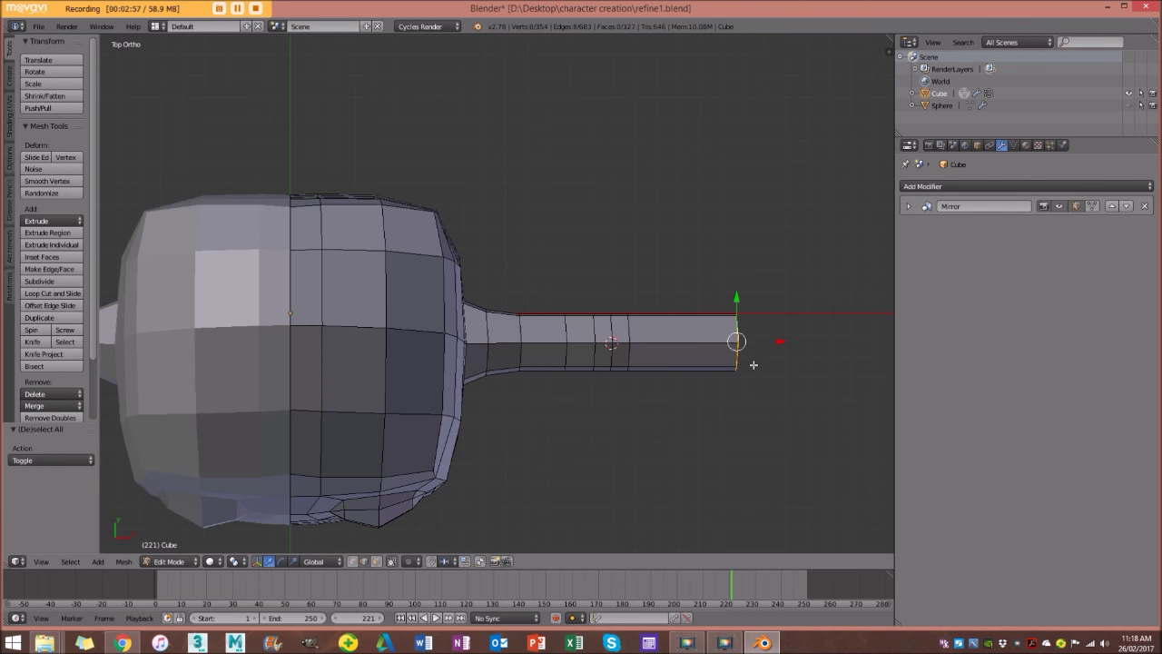
{"action": "key", "text": "ctrl+KP_Add"}
{"action": "left_click", "coordinate": [235, 561]}
{"action": "left_click", "coordinate": [253, 535]}
{"action": "key", "text": "r"}
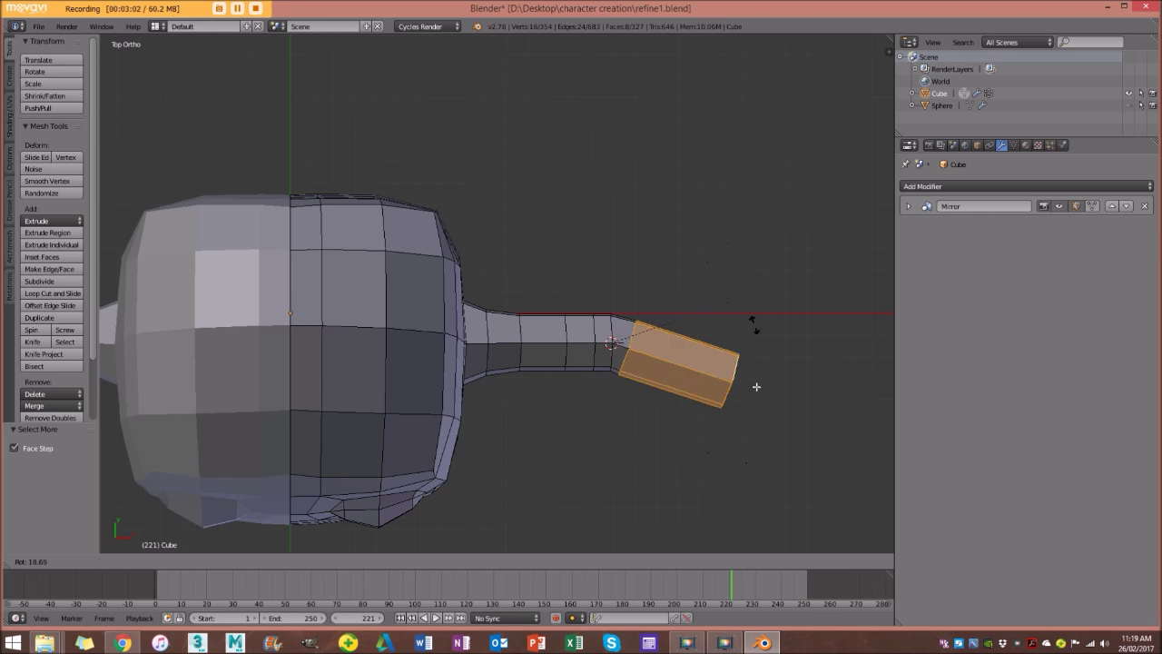
{"action": "right_click", "coordinate": [765, 327]}
{"action": "middle_click_drag", "start_coordinate": [765, 326], "coordinate": [643, 292]}
{"action": "key", "text": "a"}
Select the leg's end loop and extrude it by about 0.003 along X and -0.183 along Z.
{"action": "middle_click_drag", "start_coordinate": [537, 399], "coordinate": [573, 373]}
{"action": "right_click", "coordinate": [499, 367], "text": "alt"}
{"action": "key", "text": "KP_1"}
{"action": "key", "text": "g"}
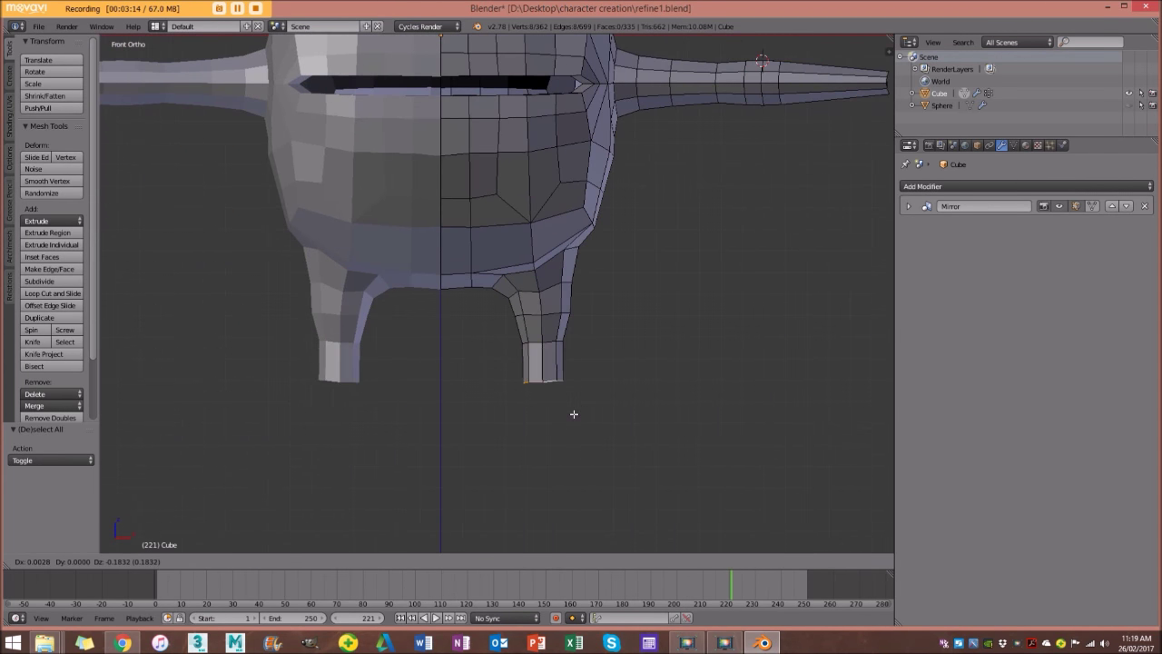
{"action": "left_click", "coordinate": [574, 415]}
Extrude the leg's end loop further down to form the lower leg.
{"action": "middle_click_drag", "start_coordinate": [570, 431], "coordinate": [597, 379], "text": "shift"}
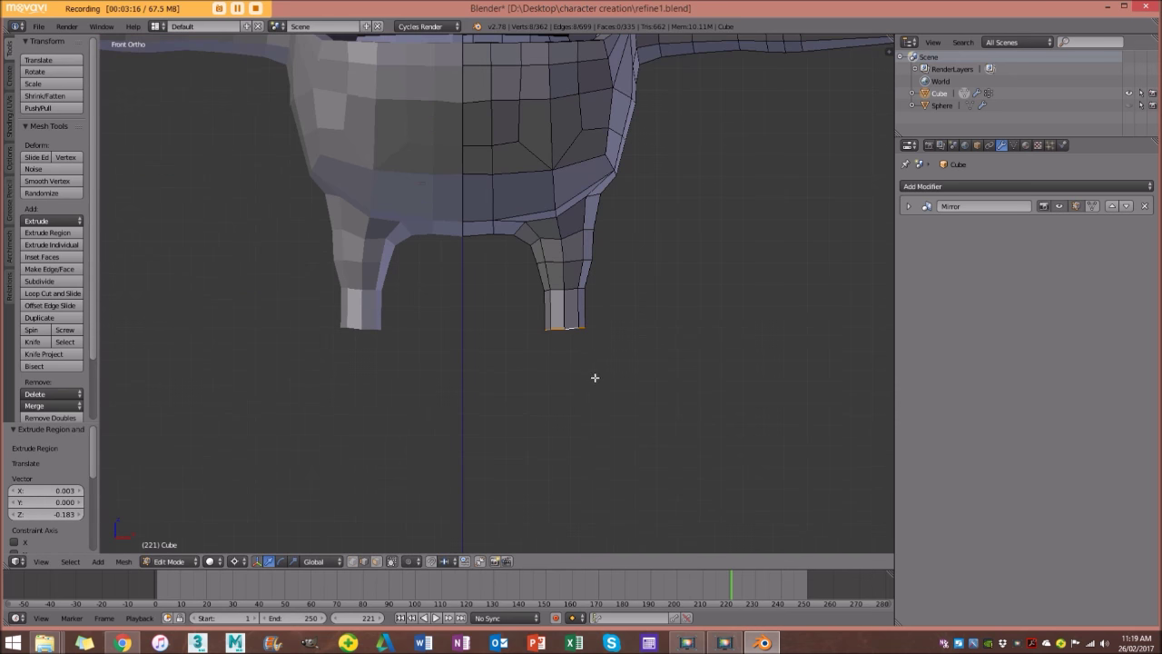
{"action": "key", "text": "e"}
{"action": "left_click", "coordinate": [600, 459]}
{"action": "key", "text": "a"}
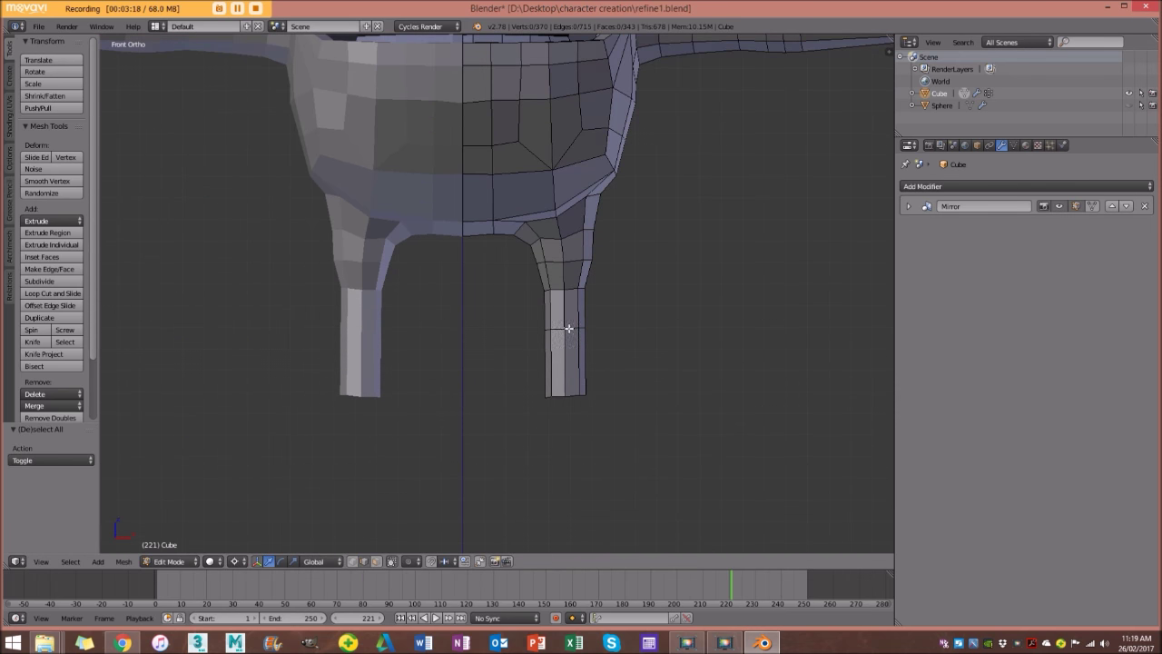
Bevel the leg's knee edge loop with 2 segments.
{"action": "key", "text": "ctrl+r"}
{"action": "scroll", "coordinate": [569, 328], "scroll_direction": "up", "scroll_amount": 4}
{"action": "key", "text": "ctrl+b"}
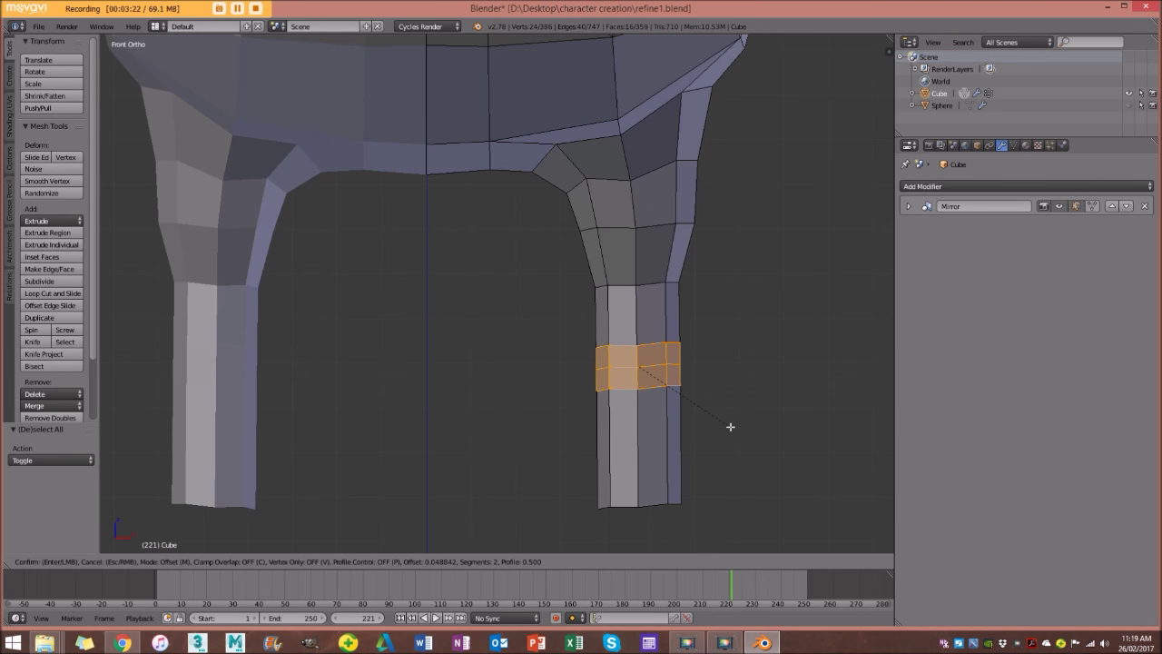
{"action": "left_click", "coordinate": [708, 391]}
{"action": "key", "text": "a"}
Move the leg's bottom edge loop by about 0.003 along X and -0.039 along Z to lengthen the leg.
{"action": "scroll", "coordinate": [576, 335], "scroll_direction": "down", "scroll_amount": 3}
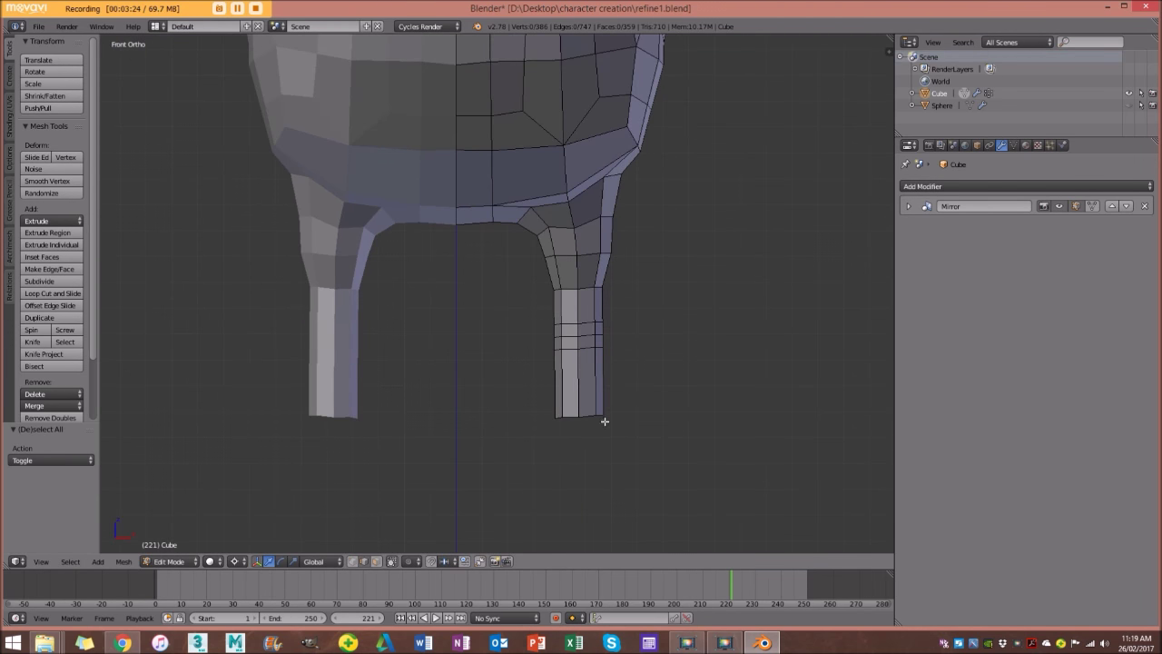
{"action": "scroll", "coordinate": [621, 409], "scroll_direction": "down", "scroll_amount": 2}
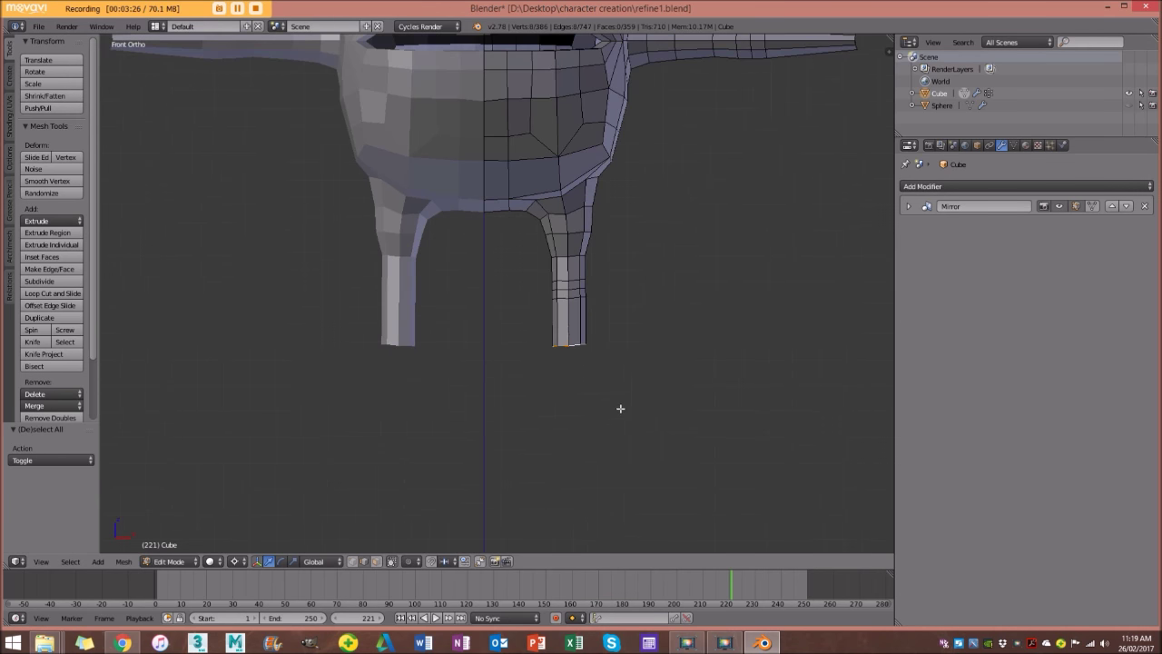
{"action": "scroll", "coordinate": [568, 374], "scroll_direction": "up", "scroll_amount": 1}
{"action": "key", "text": "g"}
{"action": "left_click", "coordinate": [577, 389]}
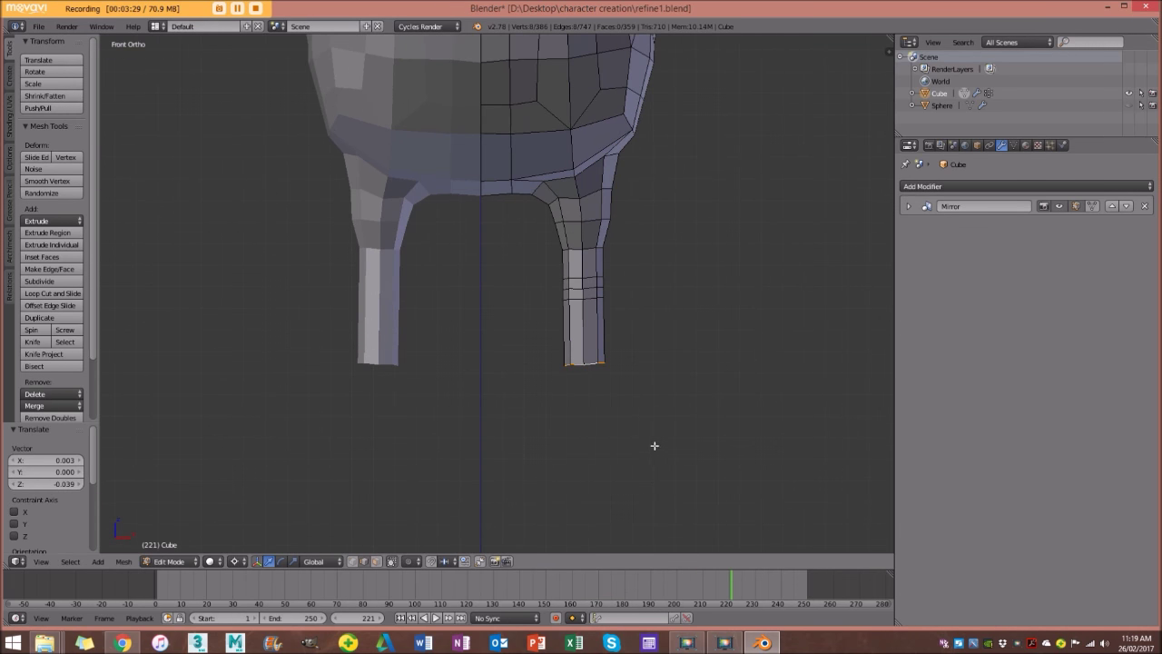
In side view, select the upper-leg loop above the straight section, switch the pivot away from the 3D cursor and scale the loop narrower.
{"action": "scroll", "coordinate": [625, 395], "scroll_direction": "down", "scroll_amount": 2}
{"action": "key", "text": "KP_3"}
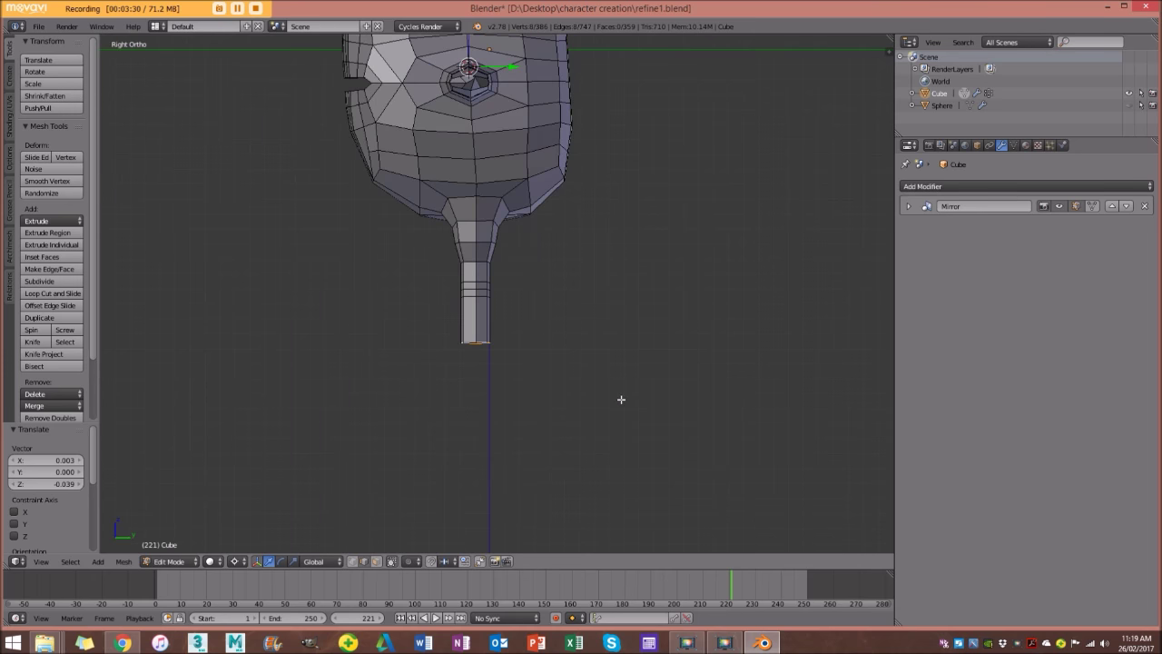
{"action": "scroll", "coordinate": [621, 400], "scroll_direction": "up", "scroll_amount": 3}
{"action": "key", "text": "a"}
{"action": "key", "text": "s"}
{"action": "right_click", "coordinate": [564, 256]}
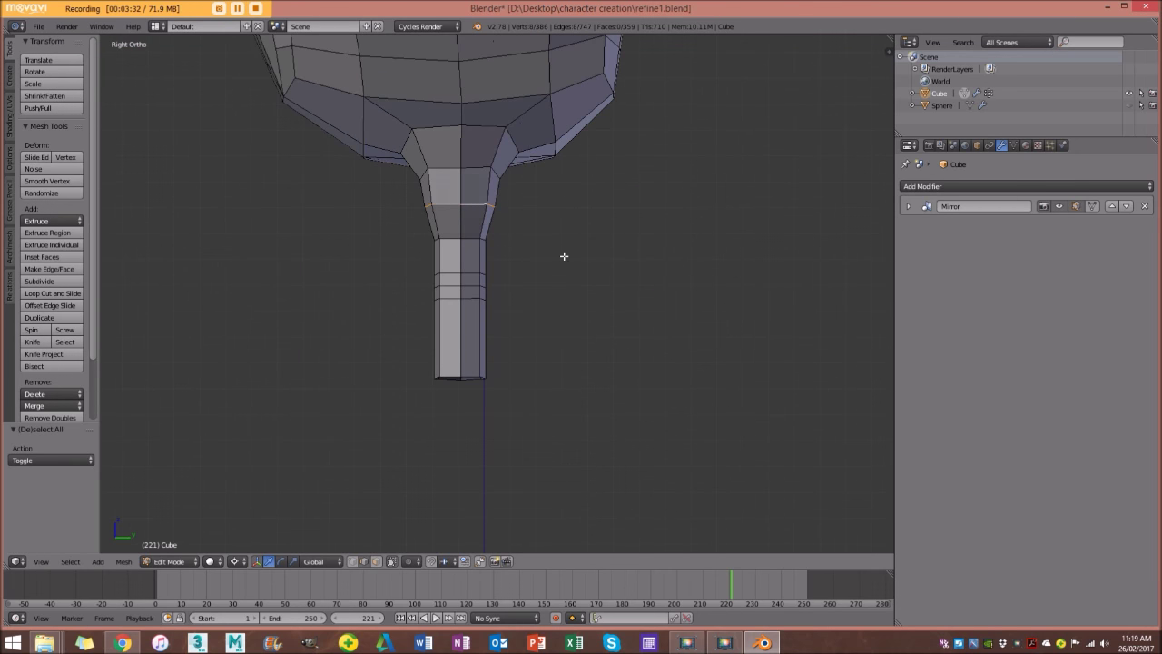
{"action": "left_click", "coordinate": [244, 564]}
{"action": "left_click", "coordinate": [298, 503]}
{"action": "key", "text": "s"}
{"action": "left_click", "coordinate": [627, 309]}
Rescale the leg loop nearest the hip and readjust the one below it to smooth the thigh's taper.
{"action": "key", "text": "a"}
{"action": "right_click", "coordinate": [500, 190], "text": "alt"}
{"action": "key", "text": "s"}
{"action": "left_click", "coordinate": [577, 258]}
{"action": "key", "text": "a"}
{"action": "right_click", "coordinate": [470, 207], "text": "alt"}
{"action": "key", "text": "s"}
{"action": "left_click", "coordinate": [590, 318]}
{"action": "key", "text": "a"}
{"action": "middle_click_drag", "start_coordinate": [590, 319], "coordinate": [659, 298]}
{"action": "key", "text": "KP_3"}
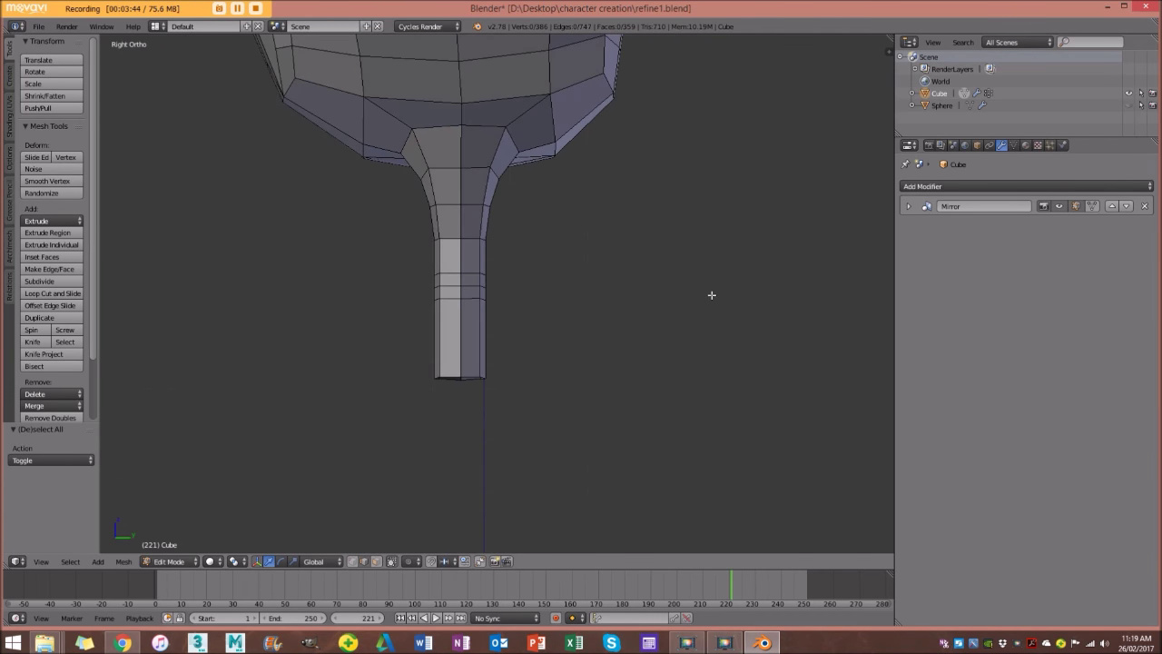
Examine the whole character's arms and legs in front view.
{"action": "middle_click_drag", "start_coordinate": [457, 300], "coordinate": [522, 308]}
{"action": "scroll", "coordinate": [639, 427], "scroll_direction": "down", "scroll_amount": 3}
{"action": "middle_click_drag", "start_coordinate": [657, 327], "coordinate": [537, 318]}
{"action": "key", "text": "KP_1"}
{"action": "scroll", "coordinate": [557, 338], "scroll_direction": "up", "scroll_amount": 4}
{"action": "scroll", "coordinate": [551, 340], "scroll_direction": "down", "scroll_amount": 4}
{"action": "middle_click_drag", "start_coordinate": [545, 381], "coordinate": [566, 330], "text": "shift"}
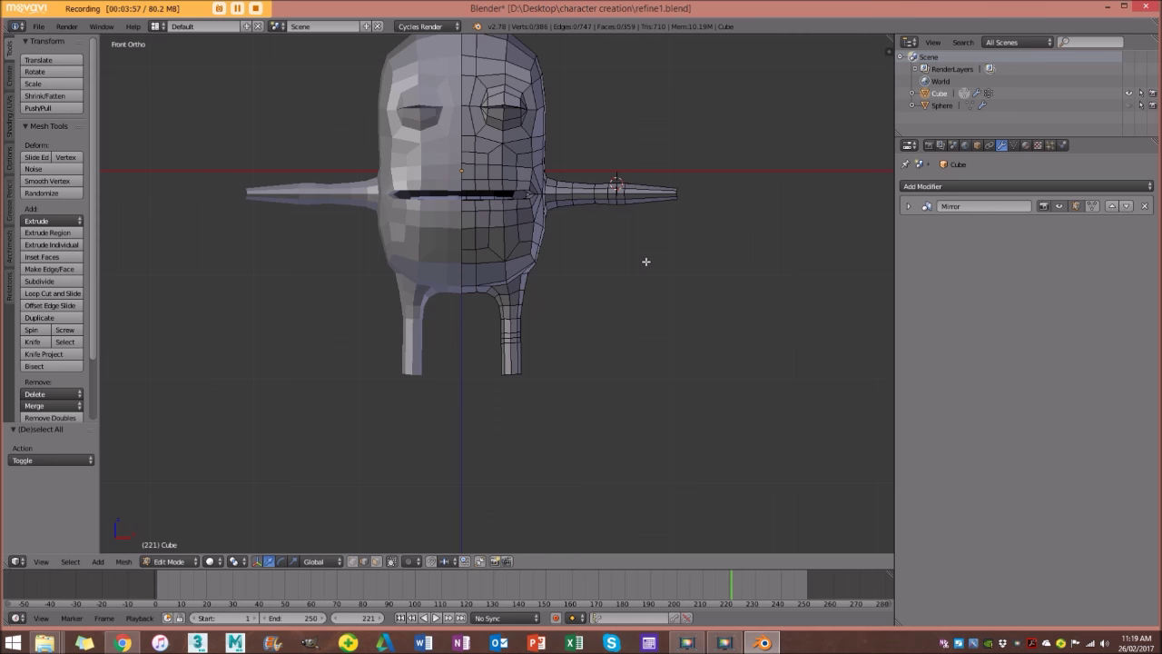
{"action": "scroll", "coordinate": [610, 238], "scroll_direction": "up", "scroll_amount": 2}
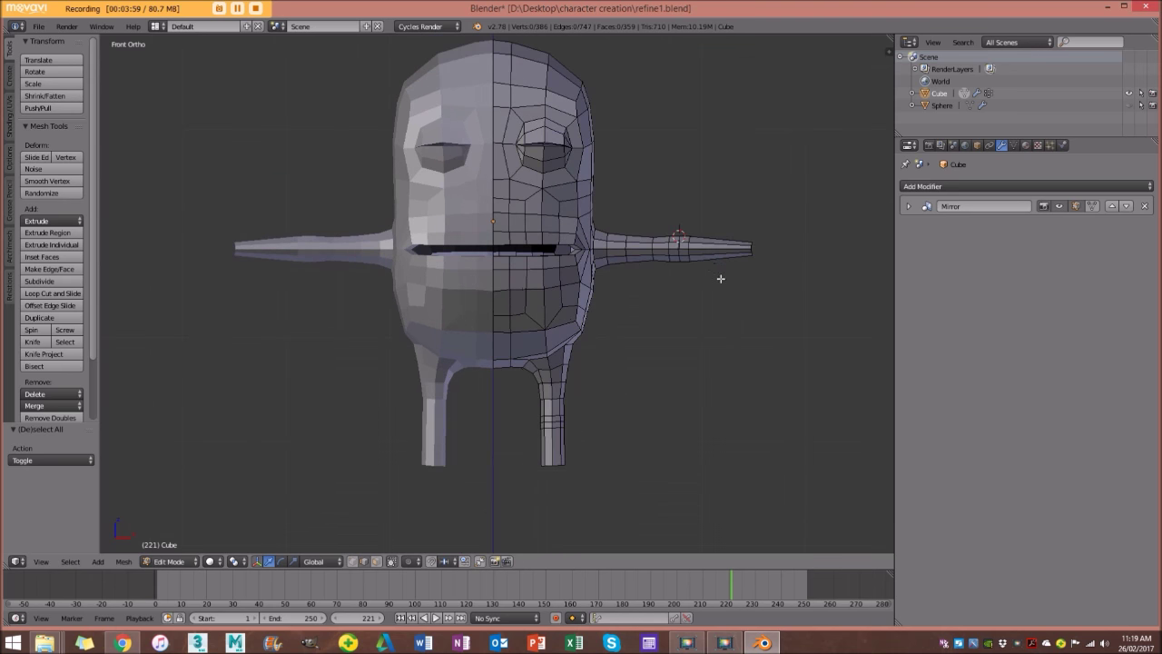
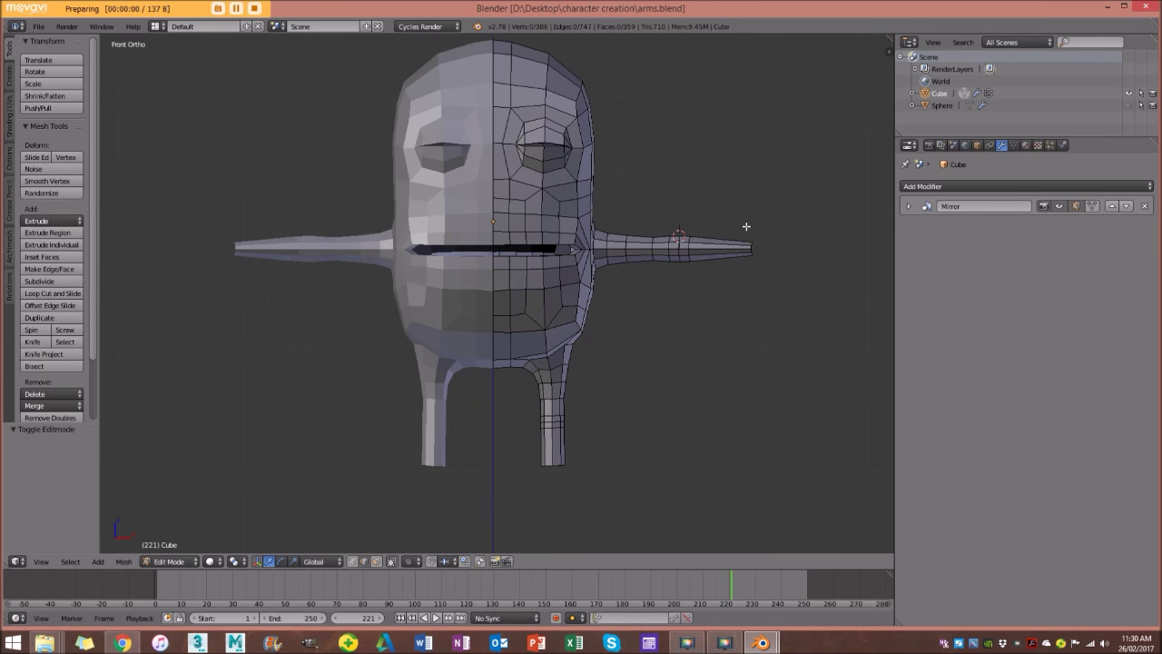
In top view, duplicate the edge loop at the arm's open end and move the copy 0.068 outward along X.
{"action": "scroll", "coordinate": [746, 226], "scroll_direction": "up", "scroll_amount": 1}
{"action": "middle_click_drag", "start_coordinate": [790, 228], "coordinate": [526, 252]}
{"action": "key", "text": "KP_7"}
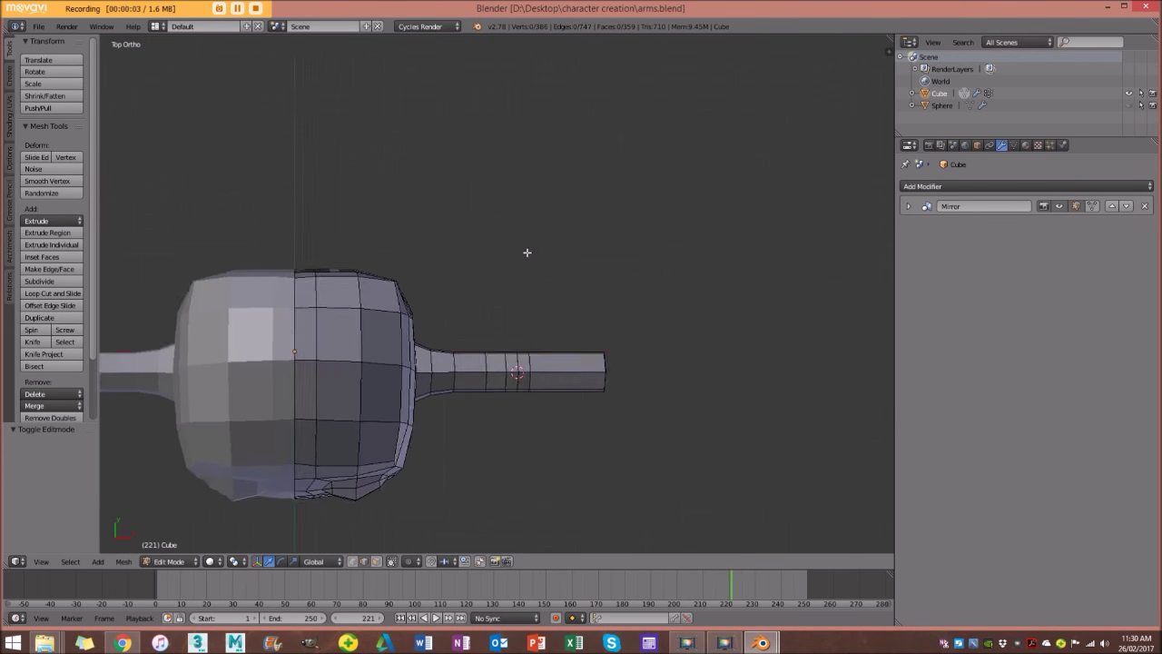
{"action": "scroll", "coordinate": [527, 251], "scroll_direction": "up", "scroll_amount": 4}
{"action": "middle_click_drag", "start_coordinate": [598, 393], "coordinate": [539, 184], "text": "shift"}
{"action": "scroll", "coordinate": [539, 184], "scroll_direction": "up", "scroll_amount": 2}
{"action": "middle_click_drag", "start_coordinate": [712, 189], "coordinate": [520, 236], "text": "shift"}
{"action": "scroll", "coordinate": [519, 240], "scroll_direction": "up", "scroll_amount": 3}
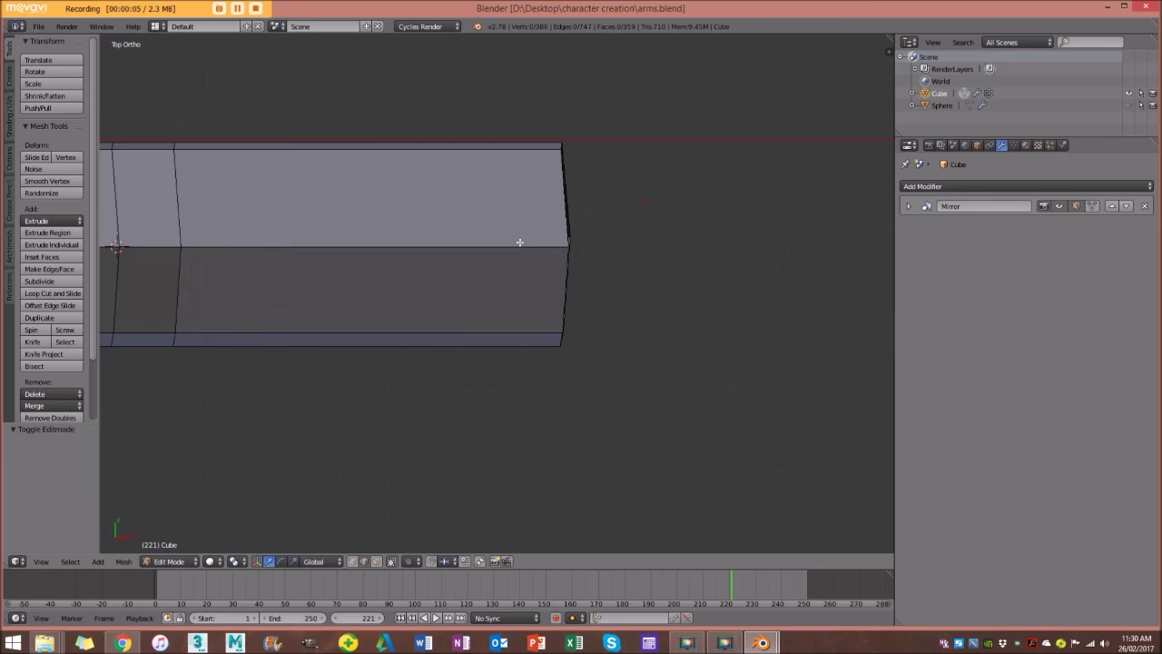
{"action": "right_click", "coordinate": [560, 195], "text": "alt"}
{"action": "scroll", "coordinate": [591, 228], "scroll_direction": "down", "scroll_amount": 1}
{"action": "key", "text": "z"}
{"action": "scroll", "coordinate": [591, 228], "scroll_direction": "up", "scroll_amount": 2}
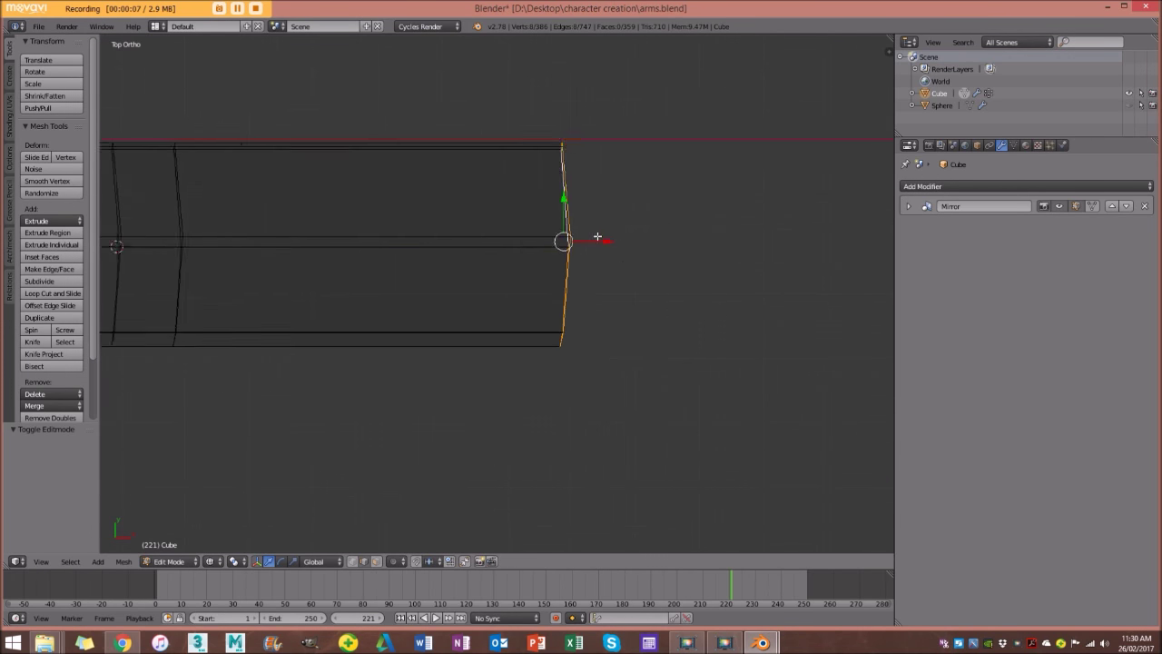
{"action": "scroll", "coordinate": [578, 218], "scroll_direction": "down", "scroll_amount": 1}
{"action": "key", "text": "g"}
{"action": "key", "text": "x"}
{"action": "left_click", "coordinate": [630, 219]}
{"action": "scroll", "coordinate": [627, 227], "scroll_direction": "down", "scroll_amount": 1}
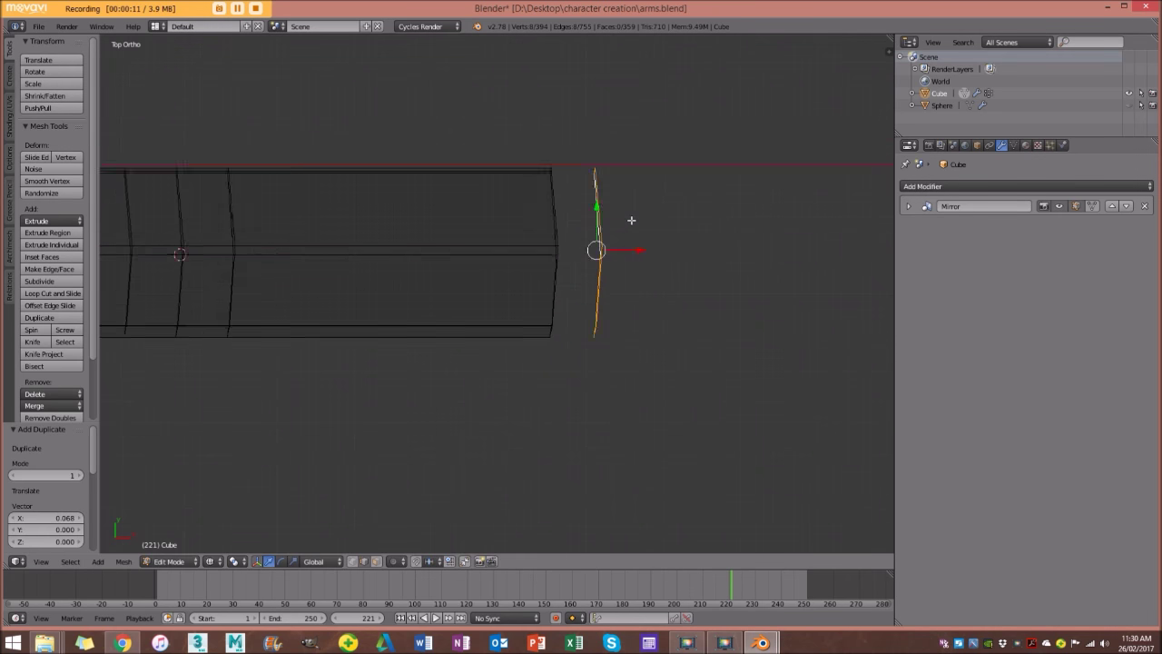
{"action": "key", "text": "z"}
{"action": "scroll", "coordinate": [619, 236], "scroll_direction": "up", "scroll_amount": 1}
{"action": "scroll", "coordinate": [618, 239], "scroll_direction": "down", "scroll_amount": 1}
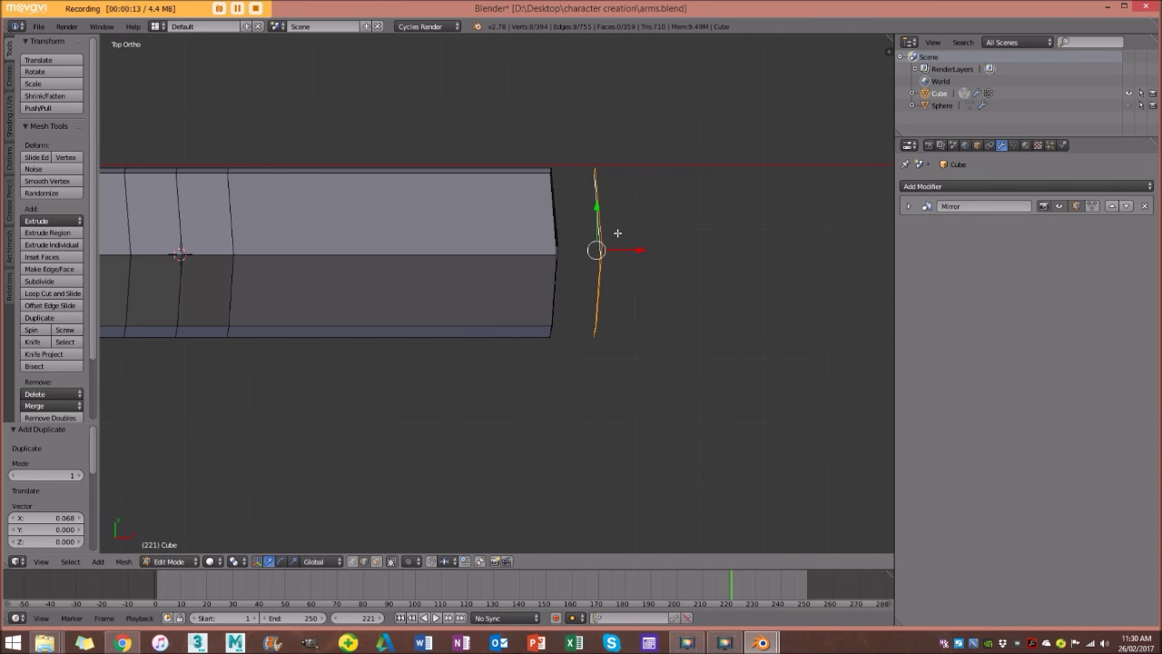
Start the on-screen display of pressed keys with the Screencast Keys add-on.
{"action": "key", "text": "n"}
{"action": "scroll", "coordinate": [831, 335], "scroll_direction": "down", "scroll_amount": 5}
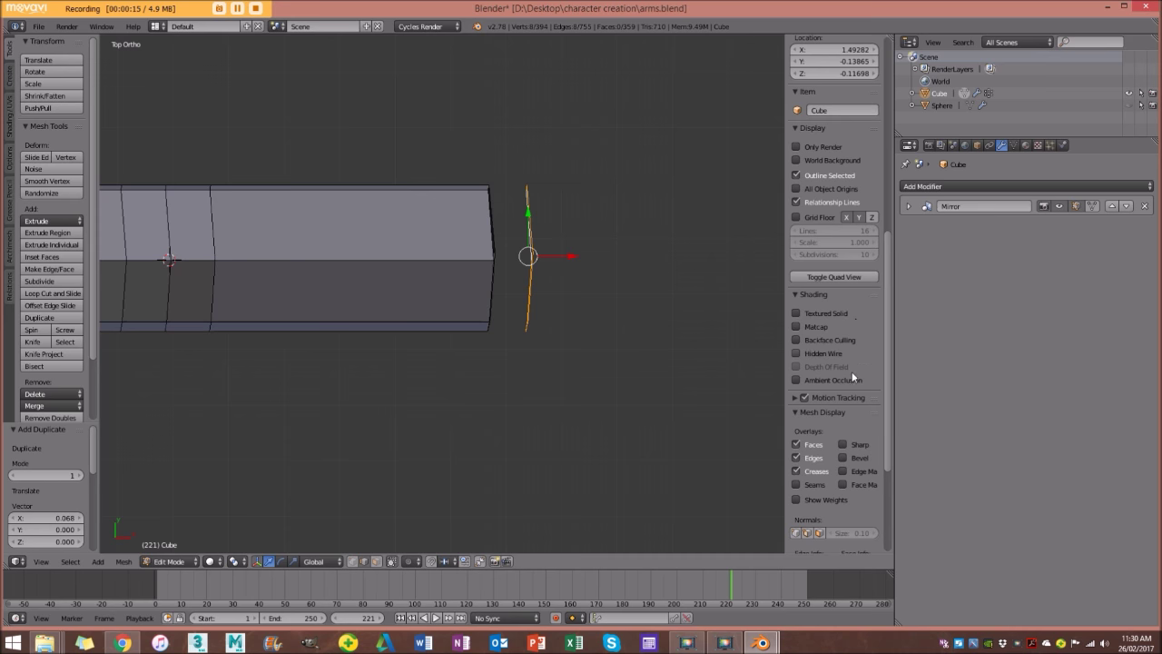
{"action": "scroll", "coordinate": [852, 371], "scroll_direction": "down", "scroll_amount": 5}
{"action": "left_click", "coordinate": [833, 542]}
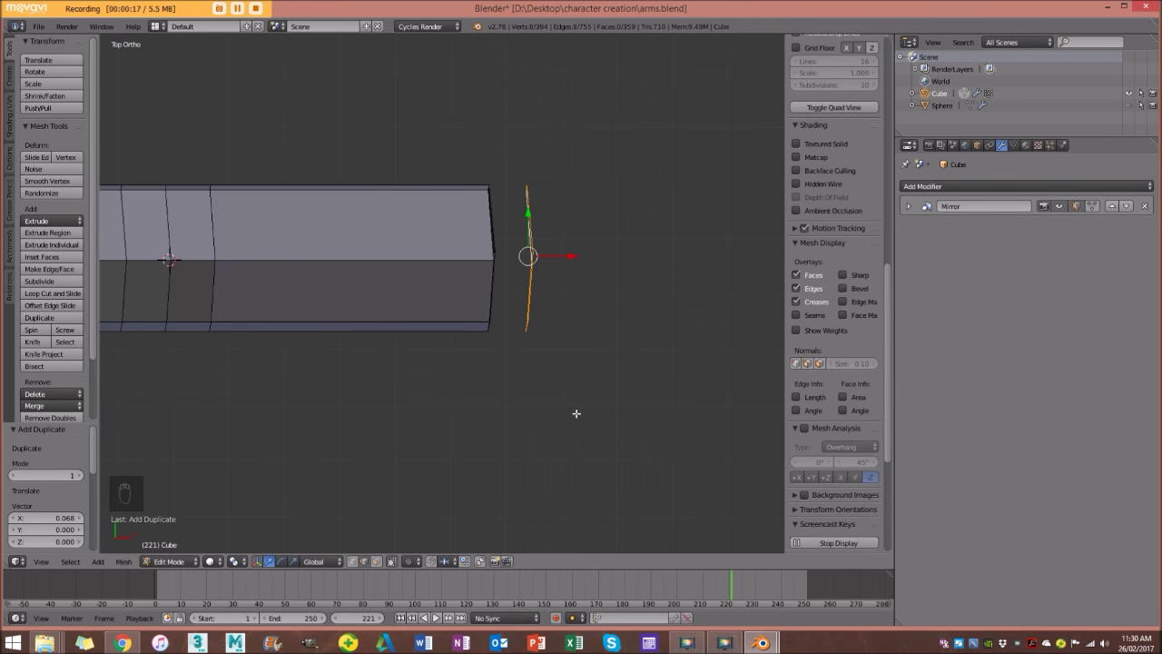
{"action": "key", "text": "n"}
{"action": "scroll", "coordinate": [574, 363], "scroll_direction": "down", "scroll_amount": 3}
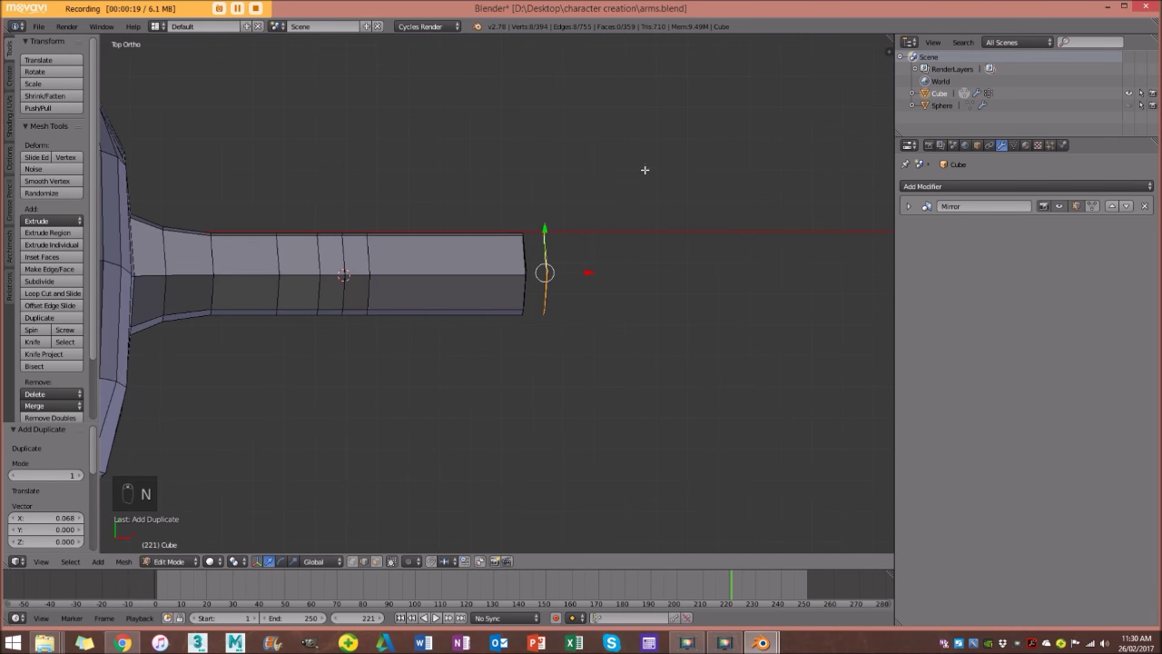
Extrude the duplicated edge loop about 0.311 along X to form a separate hand segment.
{"action": "scroll", "coordinate": [583, 202], "scroll_direction": "up", "scroll_amount": 3}
{"action": "middle_click_drag", "start_coordinate": [630, 262], "coordinate": [565, 324], "text": "shift"}
{"action": "scroll", "coordinate": [571, 341], "scroll_direction": "up", "scroll_amount": 2}
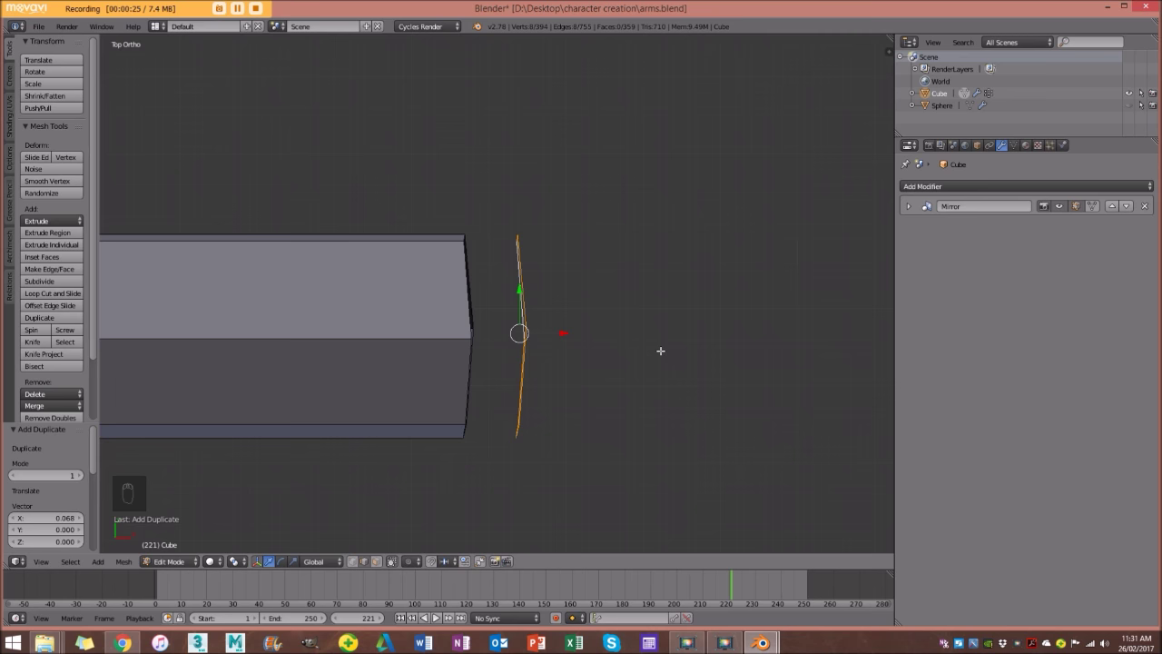
{"action": "scroll", "coordinate": [630, 351], "scroll_direction": "down", "scroll_amount": 1}
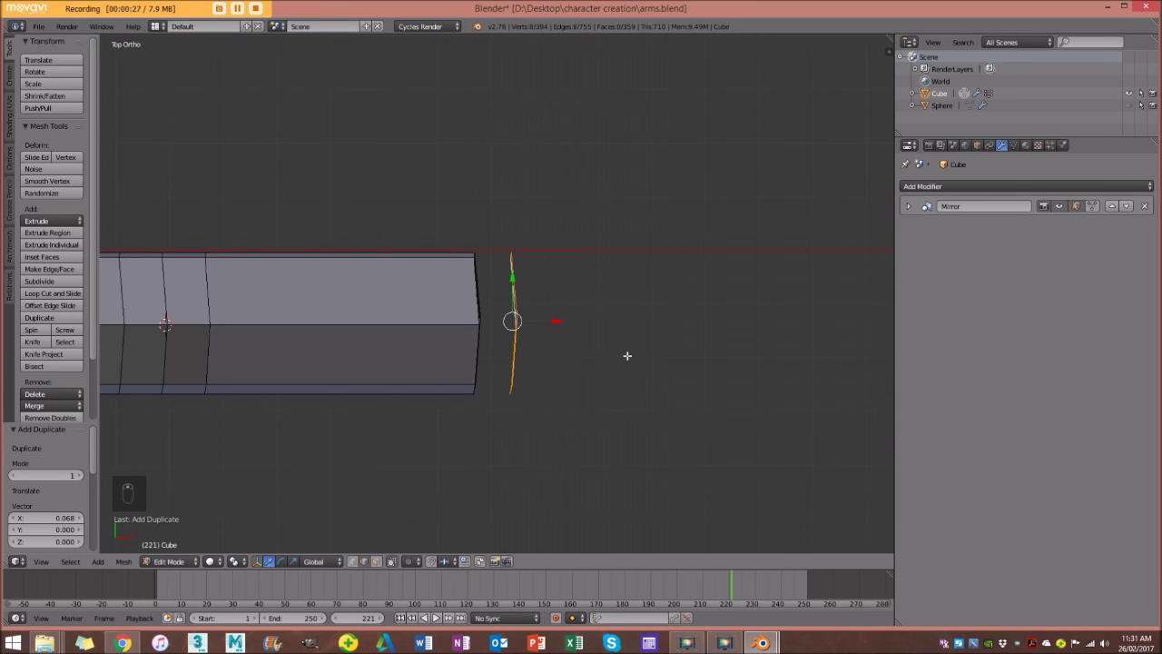
{"action": "scroll", "coordinate": [581, 336], "scroll_direction": "up", "scroll_amount": 2}
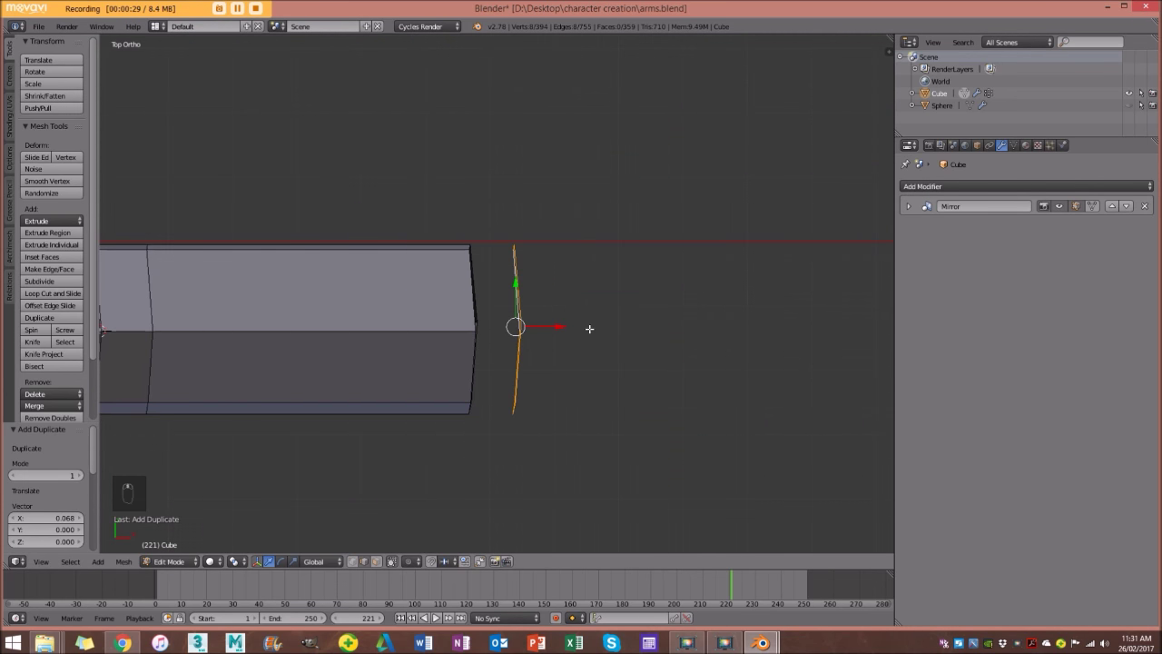
{"action": "key", "text": "e"}
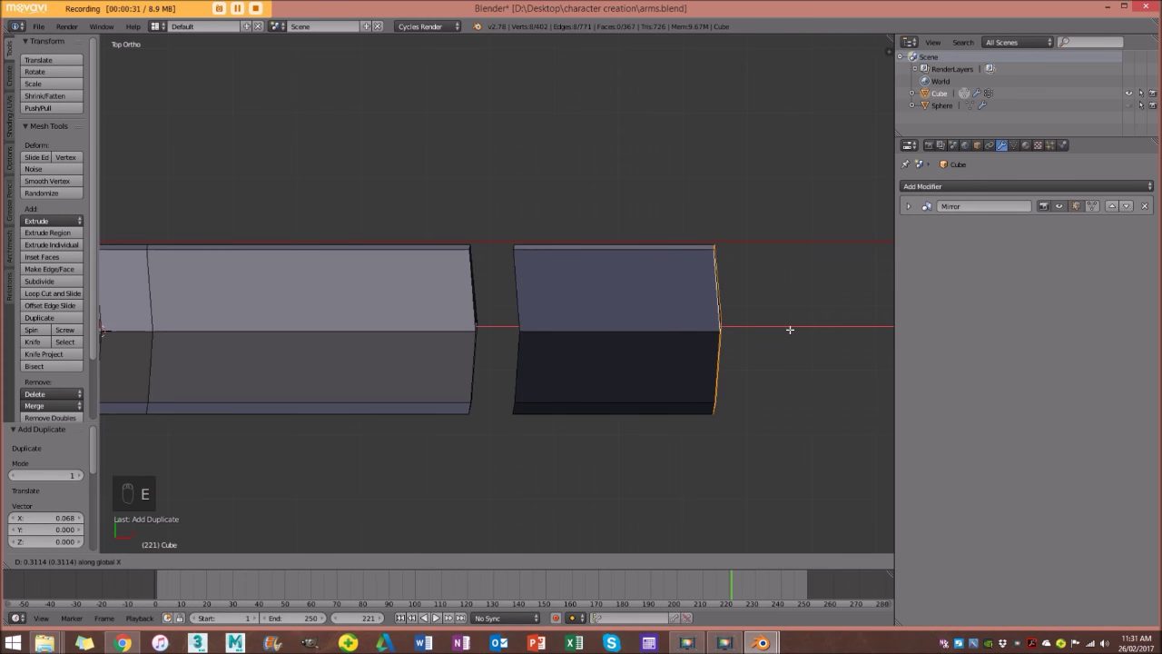
{"action": "left_click", "coordinate": [790, 330]}
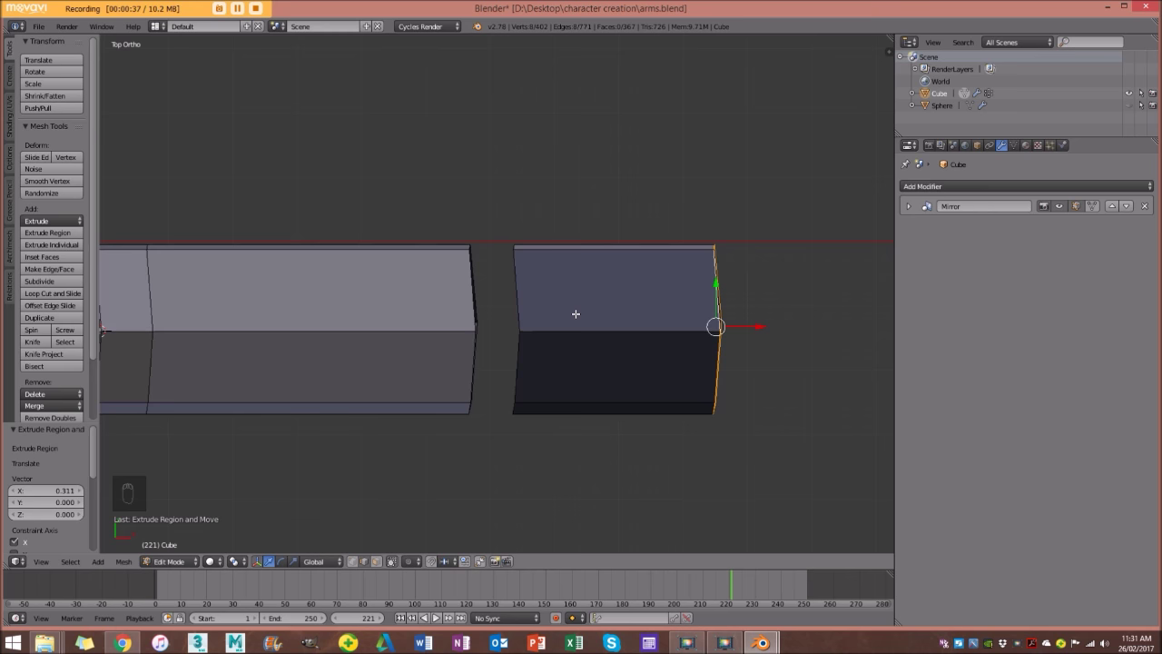
Select all geometry linked to the hand segment, recalculate its normals to face outward, and deselect everything.
{"action": "key", "text": "ctrl+l"}
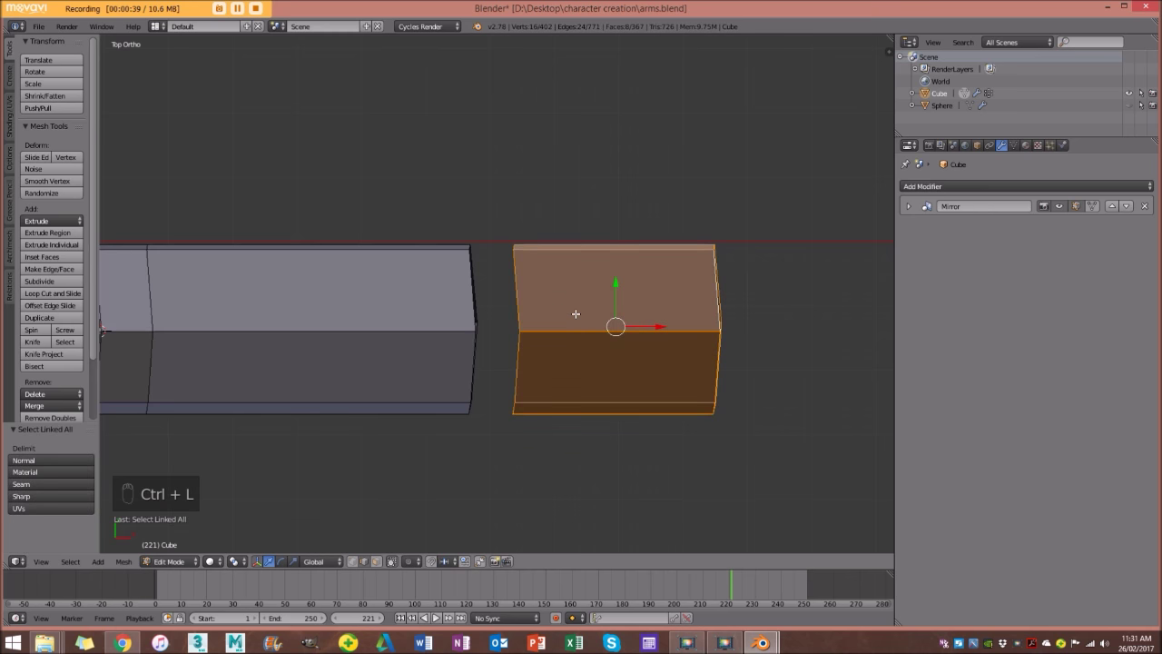
{"action": "key", "text": "ctrl+n"}
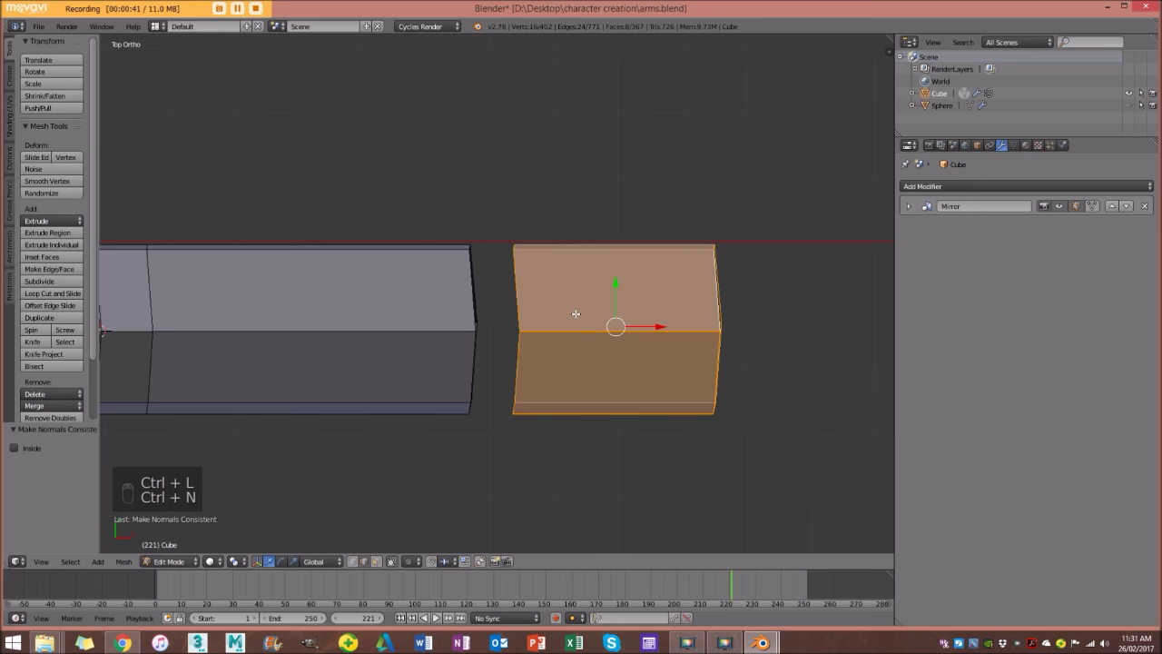
{"action": "key", "text": "a"}
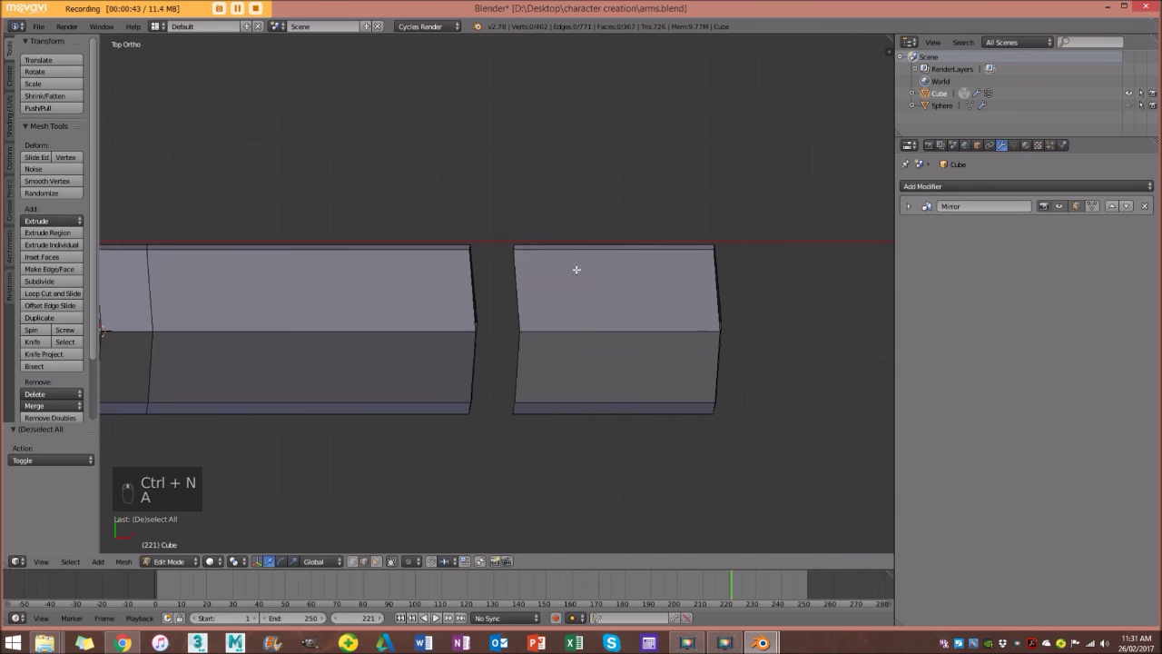
Examine the detached hand segment and the arm from an angle and from above.
{"action": "scroll", "coordinate": [599, 345], "scroll_direction": "down", "scroll_amount": 3}
{"action": "middle_click_drag", "start_coordinate": [532, 355], "coordinate": [618, 173]}
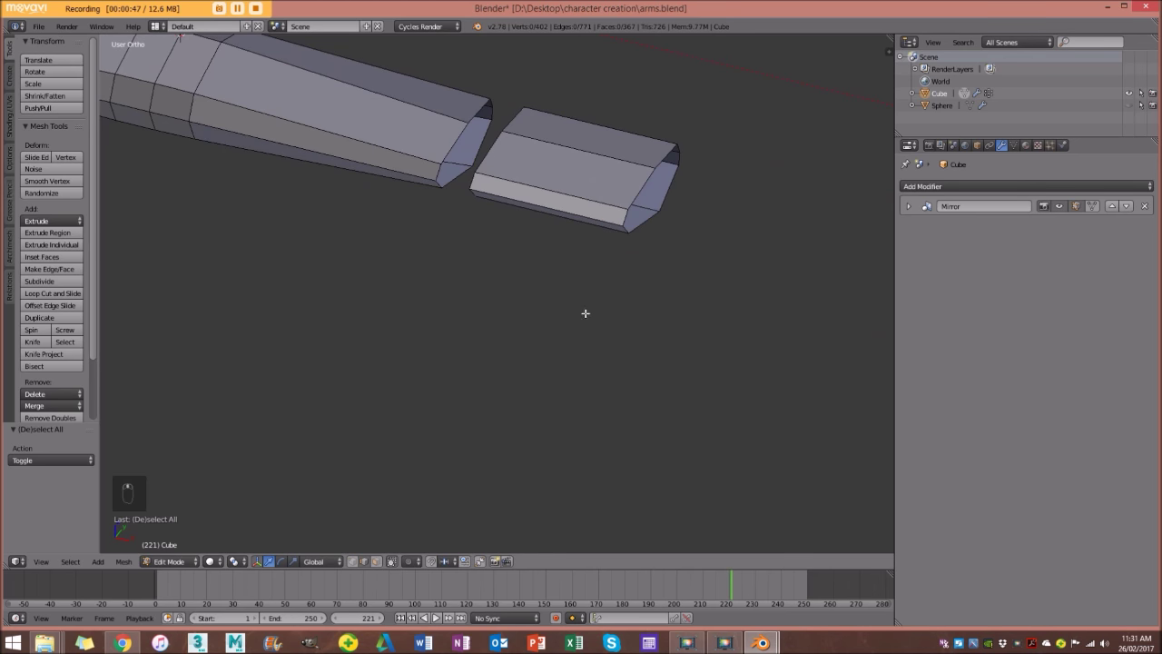
{"action": "middle_click_drag", "start_coordinate": [637, 185], "coordinate": [592, 304], "text": "shift"}
{"action": "scroll", "coordinate": [587, 291], "scroll_direction": "up", "scroll_amount": 2}
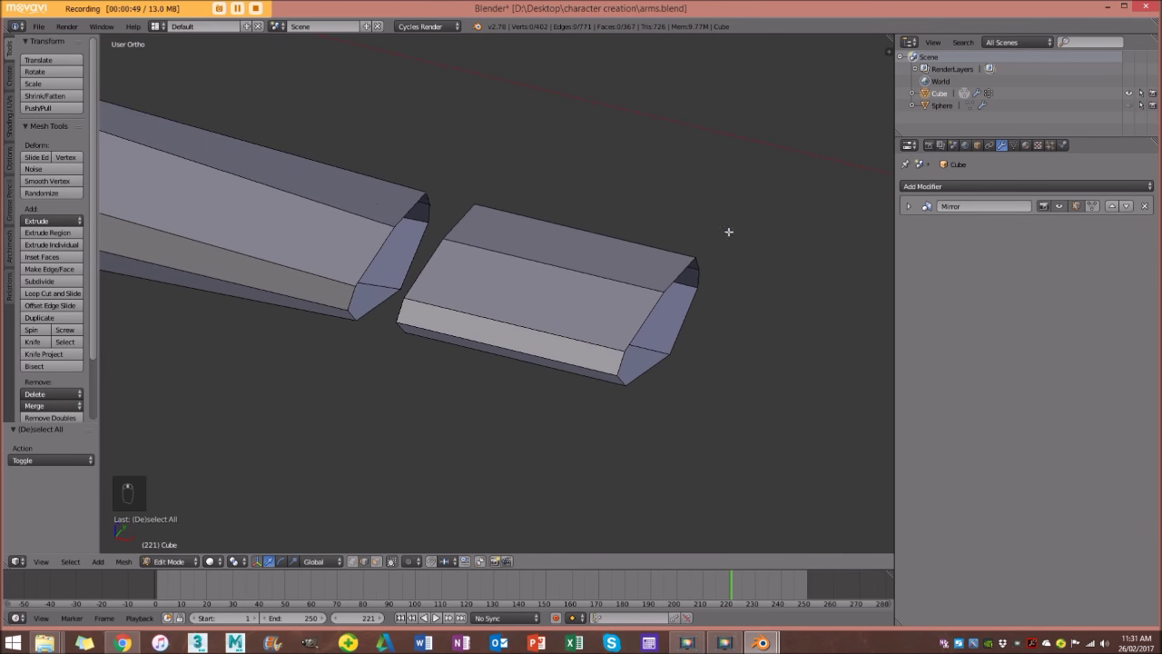
{"action": "scroll", "coordinate": [441, 299], "scroll_direction": "down", "scroll_amount": 7}
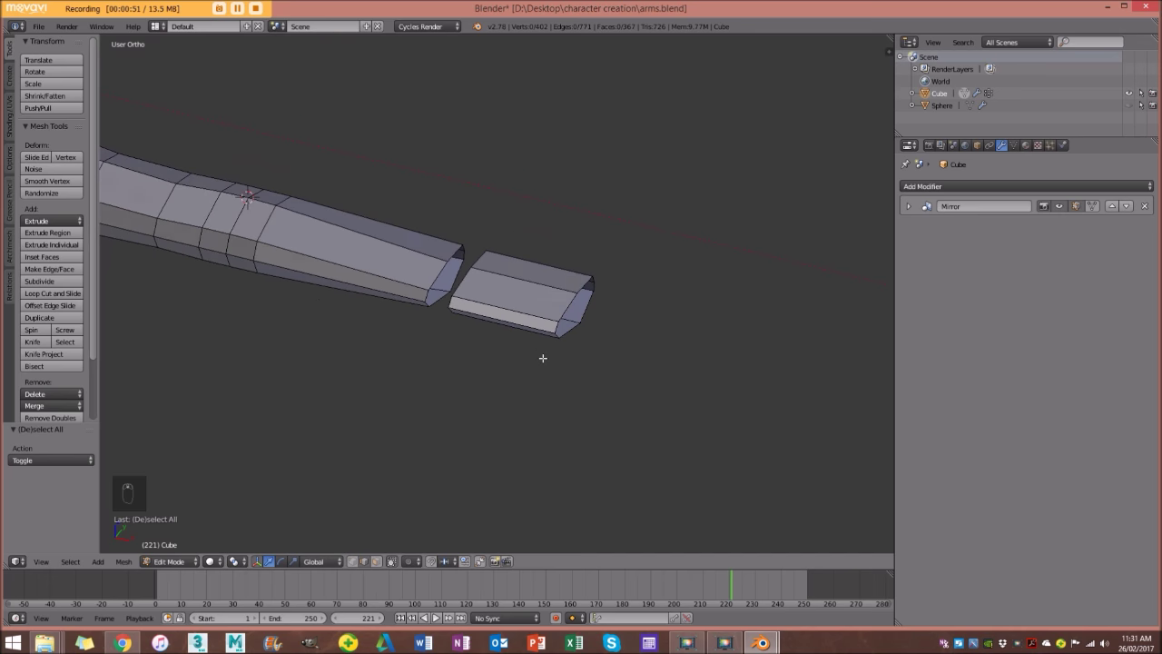
{"action": "scroll", "coordinate": [472, 343], "scroll_direction": "up", "scroll_amount": 6}
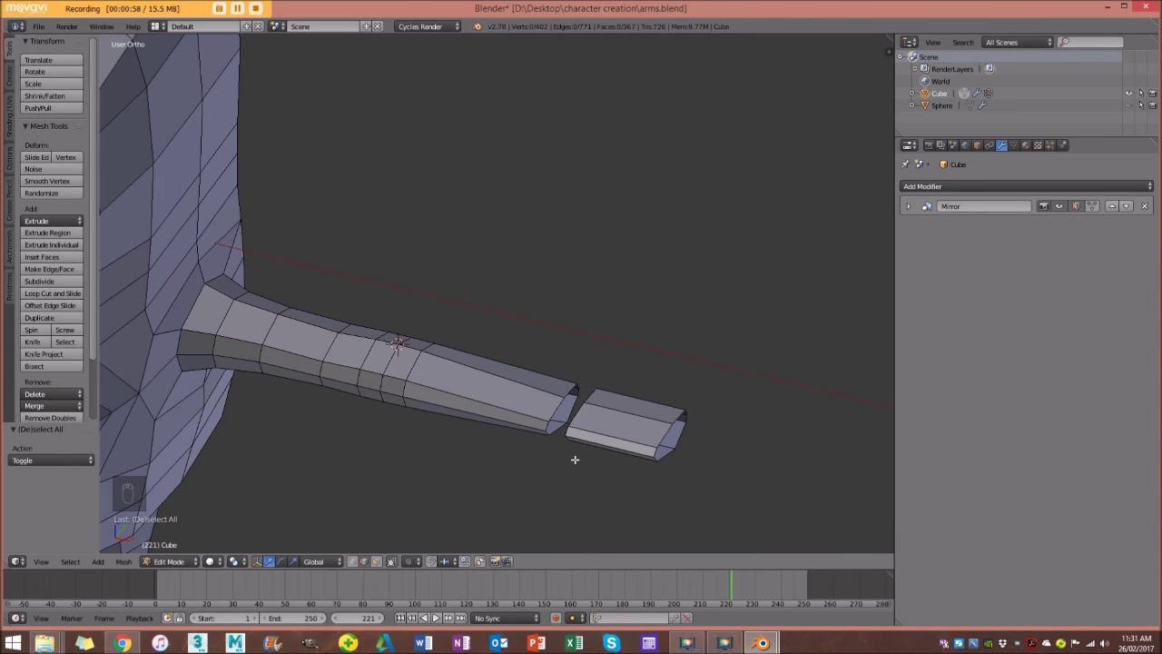
{"action": "key", "text": "KP_7"}
{"action": "scroll", "coordinate": [472, 390], "scroll_direction": "up", "scroll_amount": 4}
{"action": "scroll", "coordinate": [566, 365], "scroll_direction": "down", "scroll_amount": 4}
{"action": "scroll", "coordinate": [558, 369], "scroll_direction": "up", "scroll_amount": 3}
{"action": "scroll", "coordinate": [563, 360], "scroll_direction": "down", "scroll_amount": 3}
Fill the middle of the hand segment's open outer end with two faces, each spanning an opposite upper and lower edge.
{"action": "middle_click_drag", "start_coordinate": [602, 482], "coordinate": [412, 303]}
{"action": "scroll", "coordinate": [457, 397], "scroll_direction": "up", "scroll_amount": 2}
{"action": "right_click", "coordinate": [456, 362]}
{"action": "mouse_move", "coordinate": [457, 375]}
{"action": "middle_mouse_down"}
{"action": "mouse_move", "coordinate": [449, 366]}
{"action": "mouse_move", "coordinate": [465, 353]}
{"action": "middle_mouse_up"}
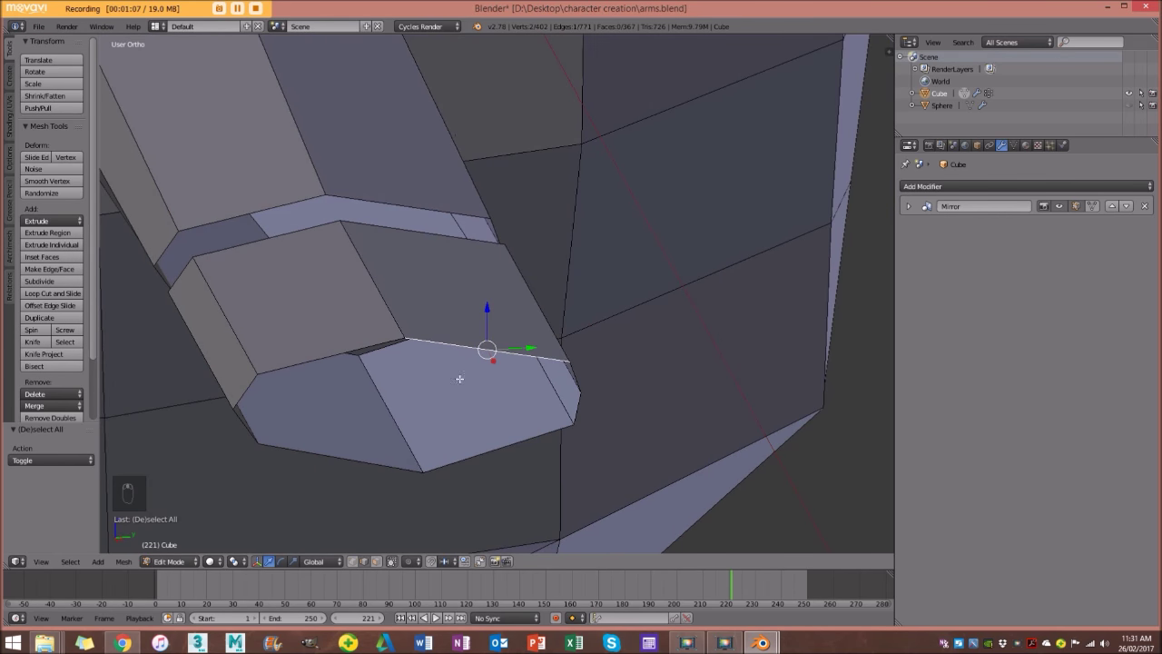
{"action": "right_click", "coordinate": [477, 451], "text": "shift"}
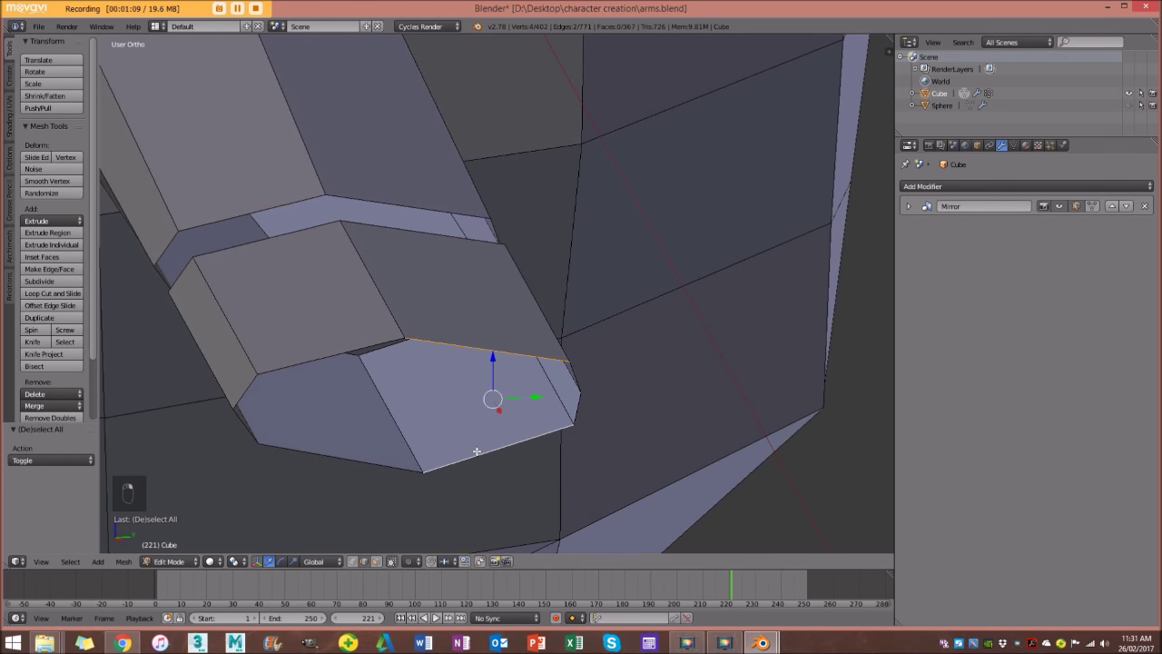
{"action": "key", "text": "f"}
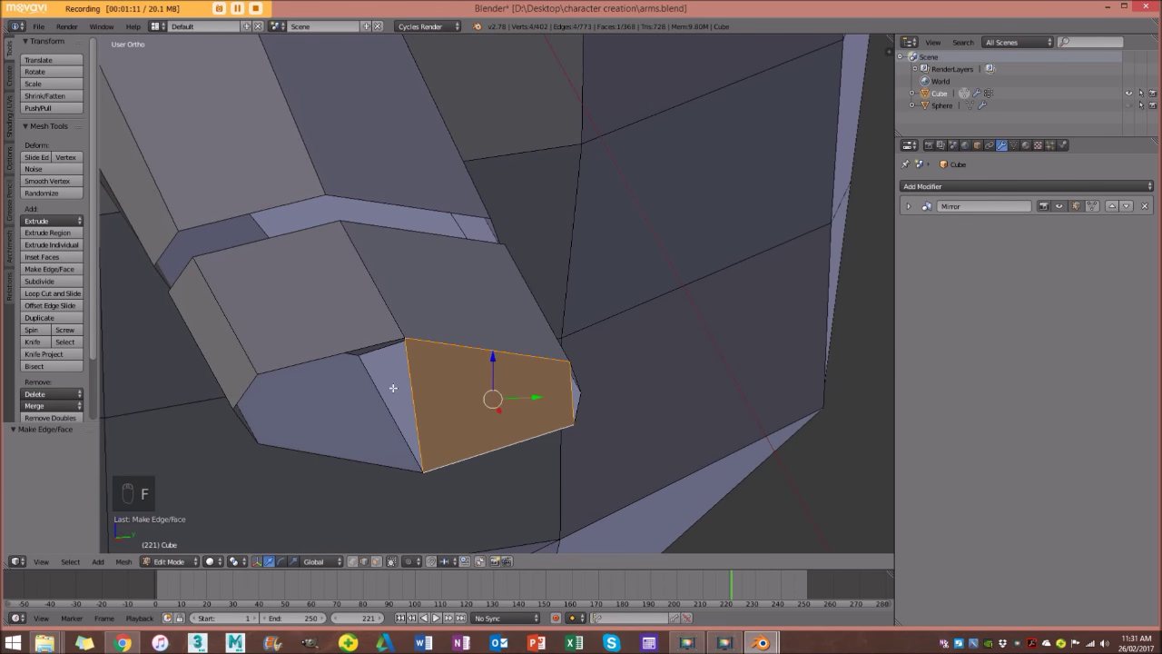
{"action": "right_click", "coordinate": [337, 351]}
{"action": "right_click", "coordinate": [340, 451], "text": "shift"}
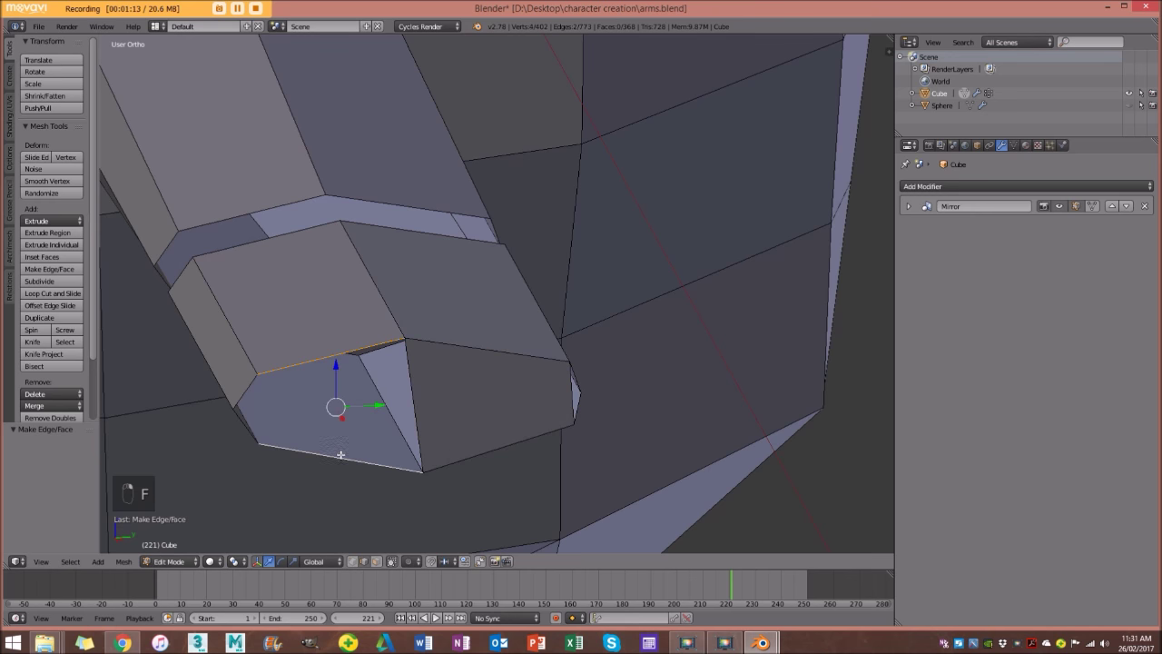
{"action": "key", "text": "f"}
{"action": "key", "text": "a"}
Add one centred loop cut horizontally across the two end faces and scale it narrower to pull its ends inward.
{"action": "middle_click_drag", "start_coordinate": [563, 433], "coordinate": [372, 430]}
{"action": "key", "text": "ctrl+r"}
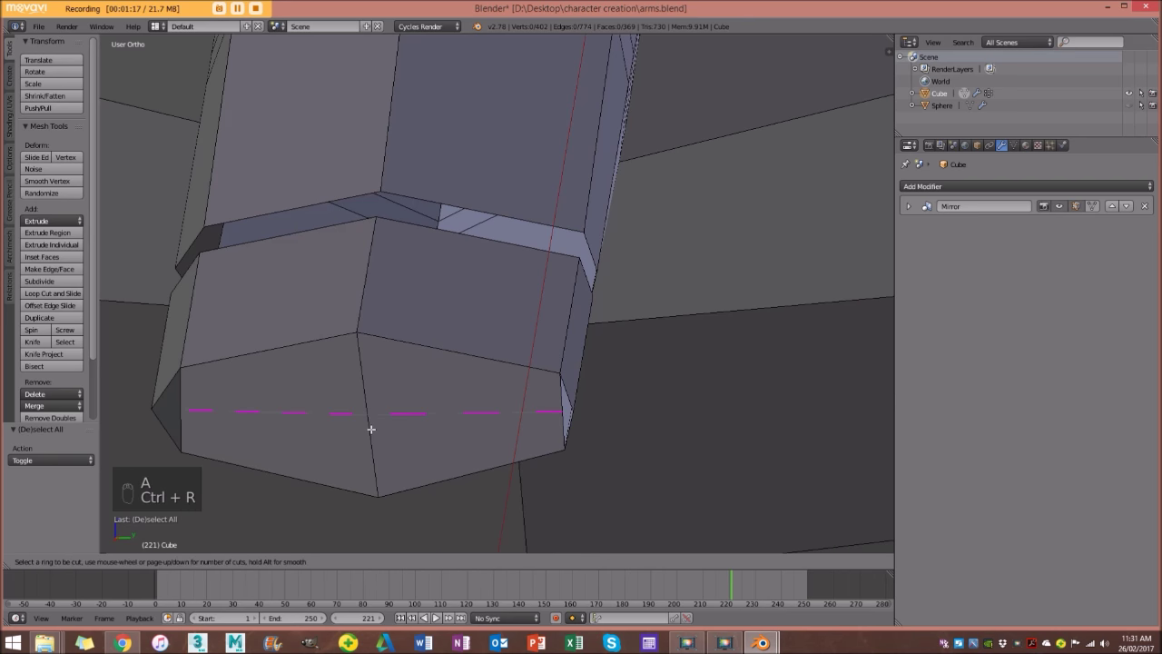
{"action": "left_click", "coordinate": [370, 429]}
{"action": "right_click", "coordinate": [381, 443]}
{"action": "key", "text": "ctrl+b"}
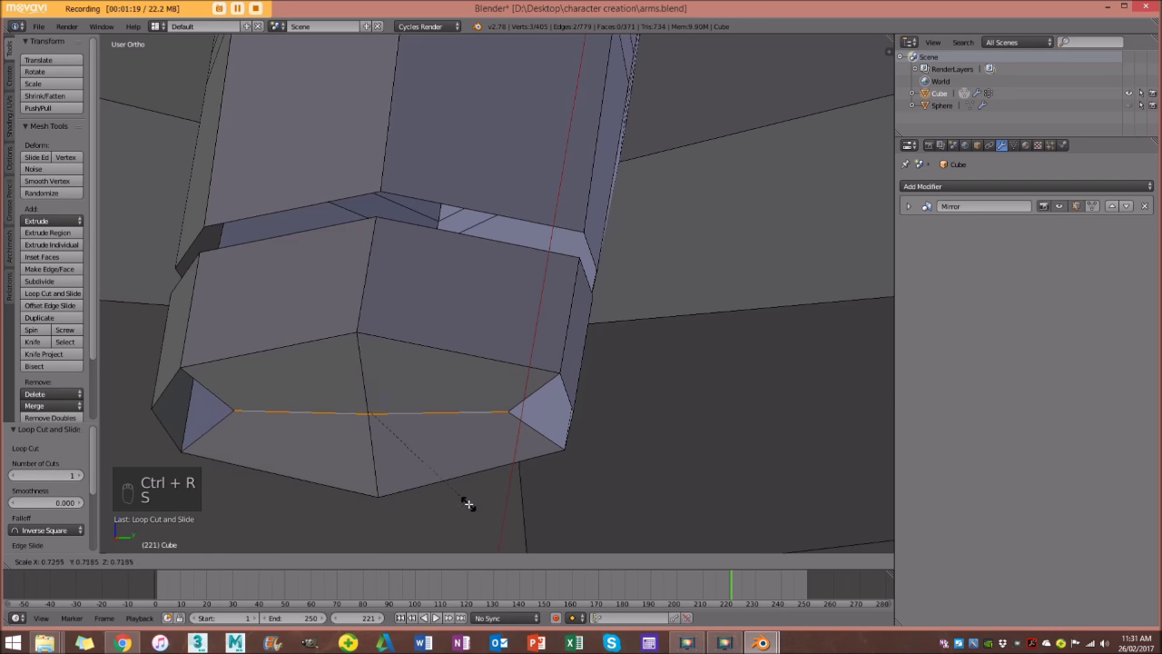
{"action": "left_click", "coordinate": [490, 480]}
{"action": "key", "text": "a"}
Fill the two remaining side openings of the hand segment's end cap with four-sided faces.
{"action": "right_click", "coordinate": [547, 383]}
{"action": "middle_click_drag", "start_coordinate": [550, 396], "coordinate": [394, 423]}
{"action": "key", "text": "f"}
{"action": "key", "text": "a"}
{"action": "right_click", "coordinate": [257, 374]}
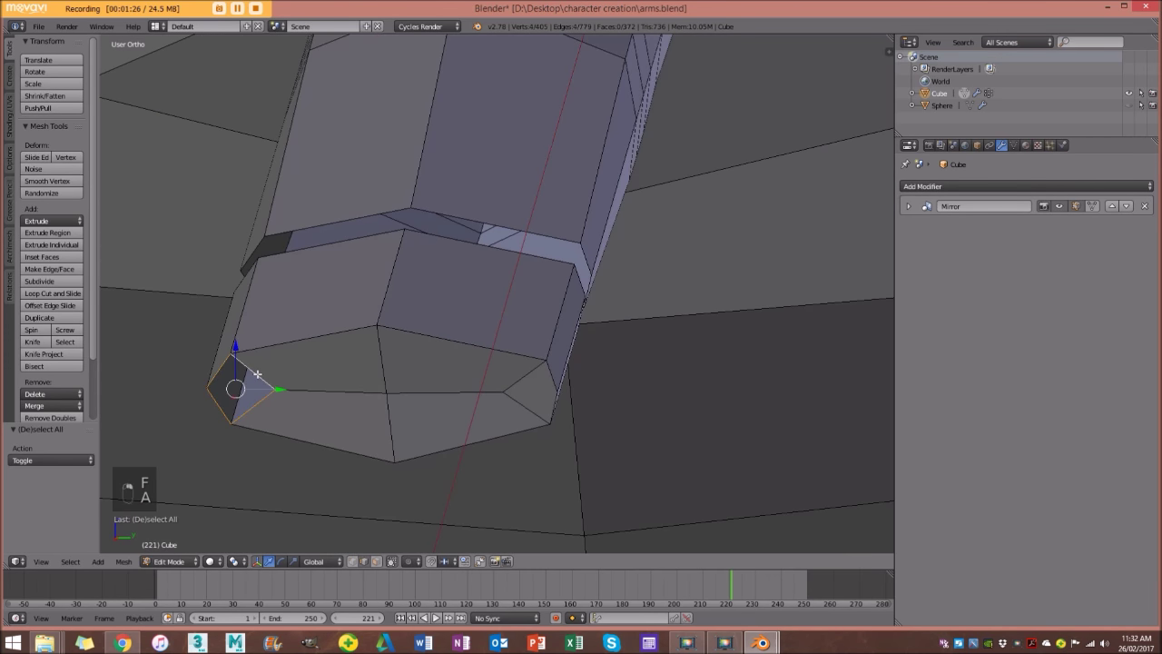
{"action": "scroll", "coordinate": [401, 326], "scroll_direction": "up", "scroll_amount": 3}
{"action": "scroll", "coordinate": [309, 372], "scroll_direction": "up", "scroll_amount": 2}
{"action": "key", "text": "a"}
{"action": "right_click", "coordinate": [349, 369]}
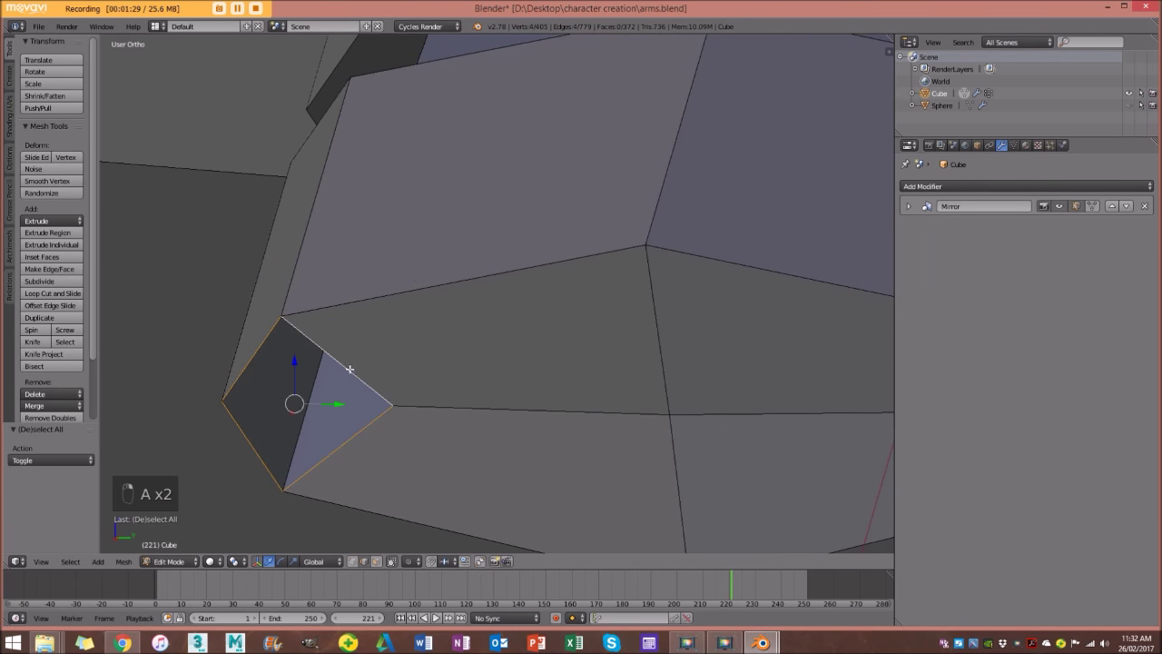
{"action": "key", "text": "f"}
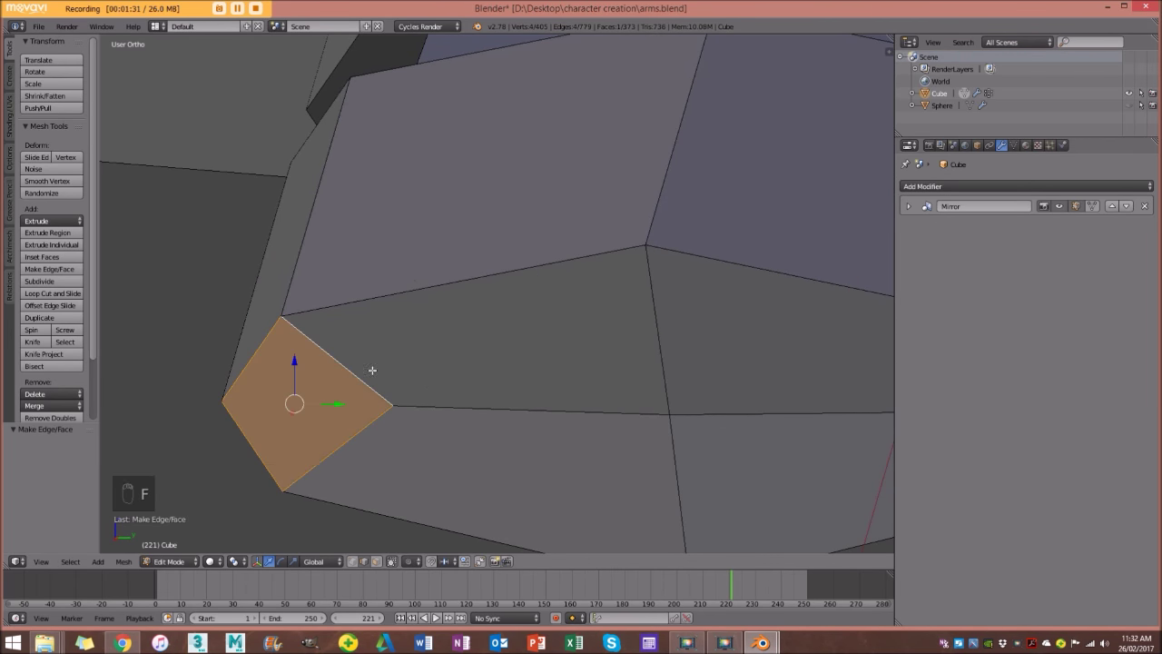
{"action": "key", "text": "a"}
In face select mode, pick the end cap's faces one by one to examine how the cap is divided.
{"action": "scroll", "coordinate": [522, 345], "scroll_direction": "down", "scroll_amount": 5}
{"action": "middle_click_drag", "start_coordinate": [522, 333], "coordinate": [520, 318]}
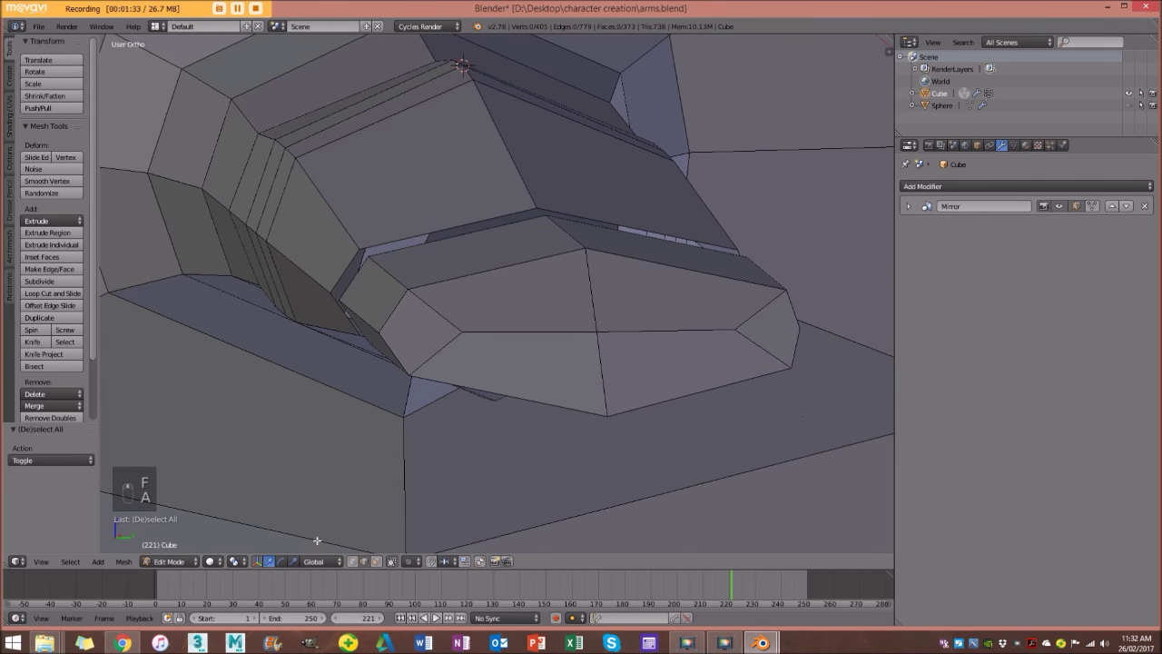
{"action": "left_click", "coordinate": [376, 562]}
{"action": "middle_click_drag", "start_coordinate": [386, 552], "coordinate": [457, 420]}
{"action": "right_click", "coordinate": [410, 388]}
{"action": "right_click", "coordinate": [478, 360], "text": "shift"}
{"action": "right_click", "coordinate": [487, 396]}
{"action": "right_click", "coordinate": [625, 402]}
{"action": "right_click", "coordinate": [651, 364]}
{"action": "right_click", "coordinate": [731, 357]}
{"action": "middle_click_drag", "start_coordinate": [587, 376], "coordinate": [542, 395]}
{"action": "scroll", "coordinate": [542, 395], "scroll_direction": "up", "scroll_amount": 2}
In edge select mode, examine the edges around the hand's end cap and its edge flow, finishing with nothing selected.
{"action": "left_click", "coordinate": [364, 562]}
{"action": "right_click", "coordinate": [535, 408]}
{"action": "right_click", "coordinate": [557, 442]}
{"action": "right_click", "coordinate": [509, 474]}
{"action": "right_click", "coordinate": [487, 431]}
{"action": "right_click", "coordinate": [529, 376]}
{"action": "right_click", "coordinate": [608, 369]}
{"action": "right_click", "coordinate": [684, 298]}
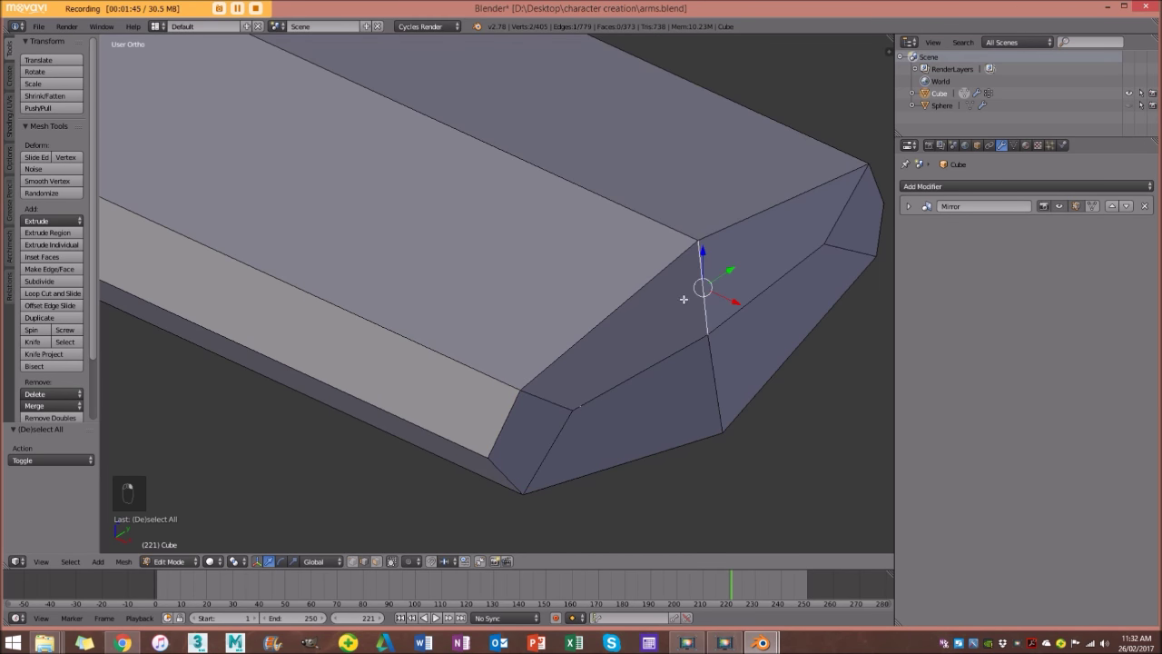
{"action": "right_click", "coordinate": [562, 389]}
{"action": "scroll", "coordinate": [562, 389], "scroll_direction": "down", "scroll_amount": 4}
{"action": "middle_click_drag", "start_coordinate": [560, 389], "coordinate": [400, 317]}
{"action": "scroll", "coordinate": [577, 414], "scroll_direction": "up", "scroll_amount": 2}
{"action": "right_click", "coordinate": [593, 339]}
{"action": "scroll", "coordinate": [602, 326], "scroll_direction": "down", "scroll_amount": 2}
{"action": "scroll", "coordinate": [461, 322], "scroll_direction": "up", "scroll_amount": 3}
{"action": "key", "text": "a"}
{"action": "scroll", "coordinate": [509, 372], "scroll_direction": "down", "scroll_amount": 2}
{"action": "middle_click_drag", "start_coordinate": [528, 393], "coordinate": [532, 421]}
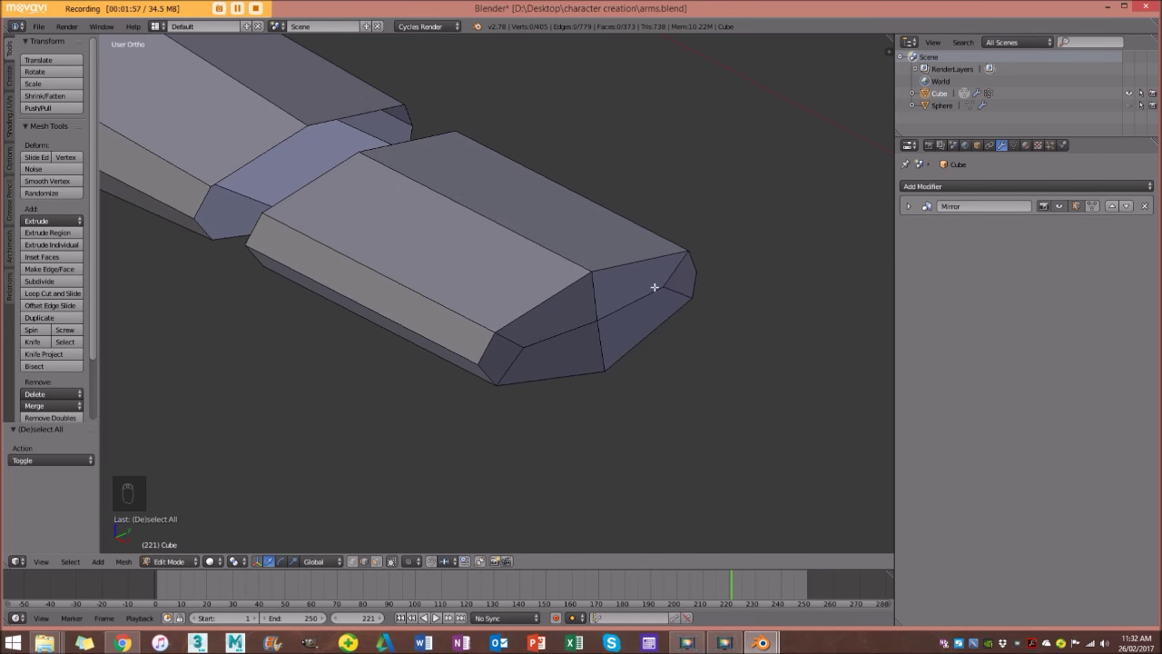
In face select mode, select the two stacked end-cap faces on one half of the hand and apply To Sphere to them.
{"action": "scroll", "coordinate": [656, 283], "scroll_direction": "down", "scroll_amount": 2}
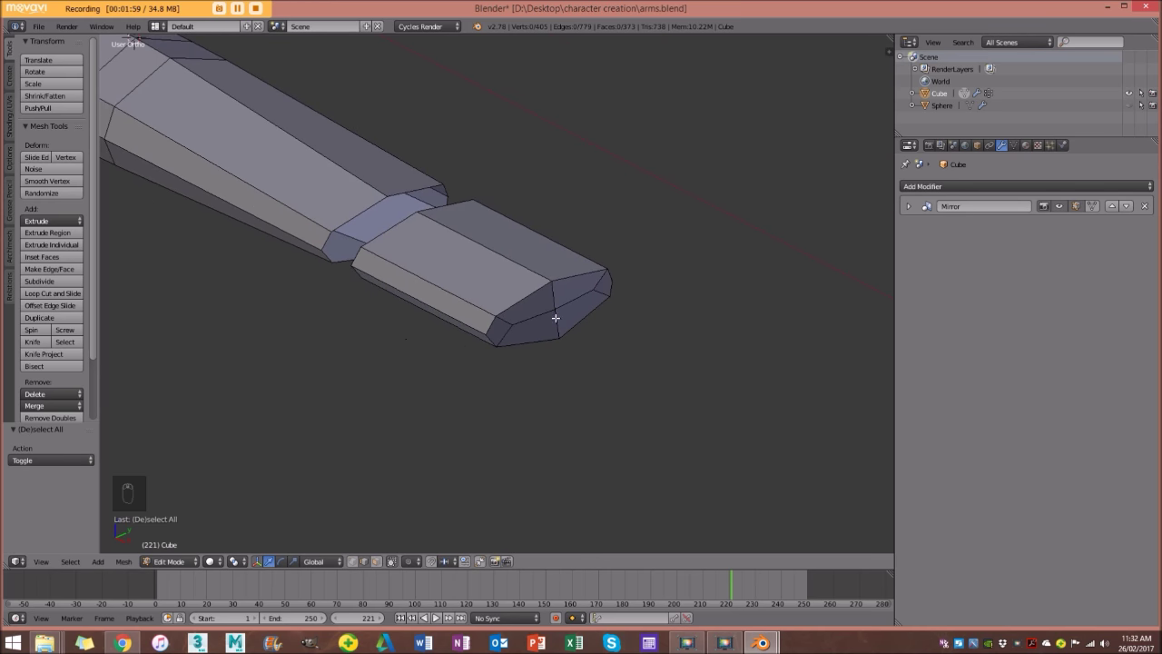
{"action": "scroll", "coordinate": [555, 318], "scroll_direction": "up", "scroll_amount": 2}
{"action": "left_click", "coordinate": [376, 561]}
{"action": "middle_click_drag", "start_coordinate": [611, 226], "coordinate": [563, 272]}
{"action": "scroll", "coordinate": [551, 324], "scroll_direction": "up", "scroll_amount": 2}
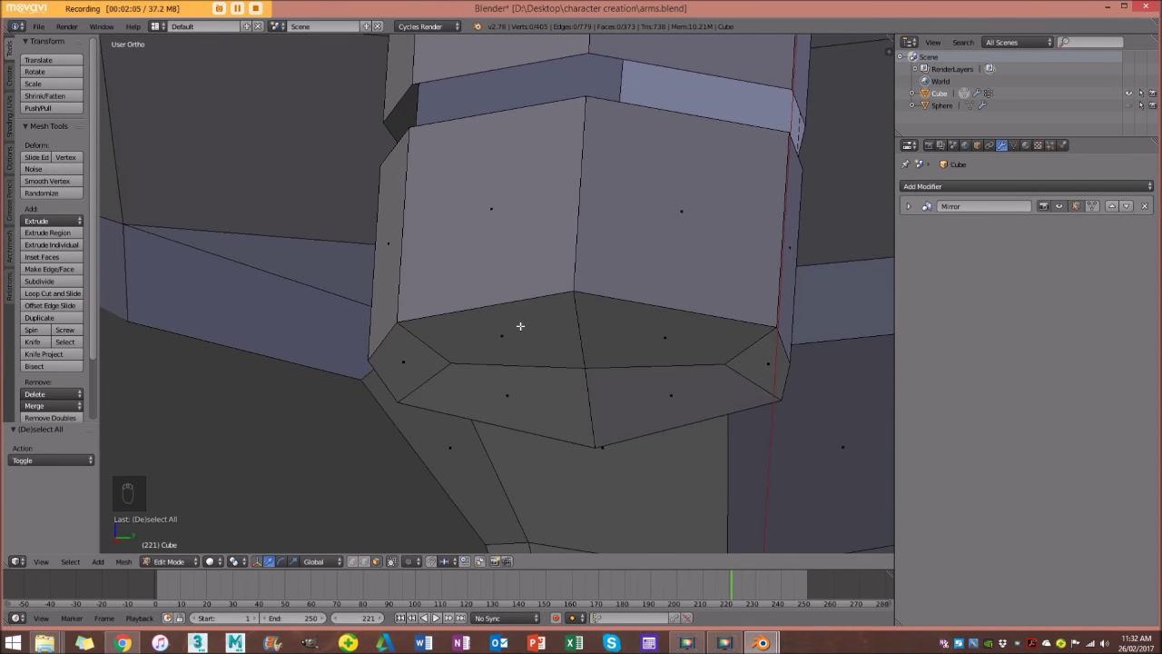
{"action": "scroll", "coordinate": [475, 321], "scroll_direction": "down", "scroll_amount": 3}
{"action": "middle_click_drag", "start_coordinate": [422, 323], "coordinate": [480, 283]}
{"action": "scroll", "coordinate": [498, 311], "scroll_direction": "down", "scroll_amount": 10}
{"action": "scroll", "coordinate": [539, 275], "scroll_direction": "up", "scroll_amount": 6}
{"action": "right_click", "coordinate": [564, 314]}
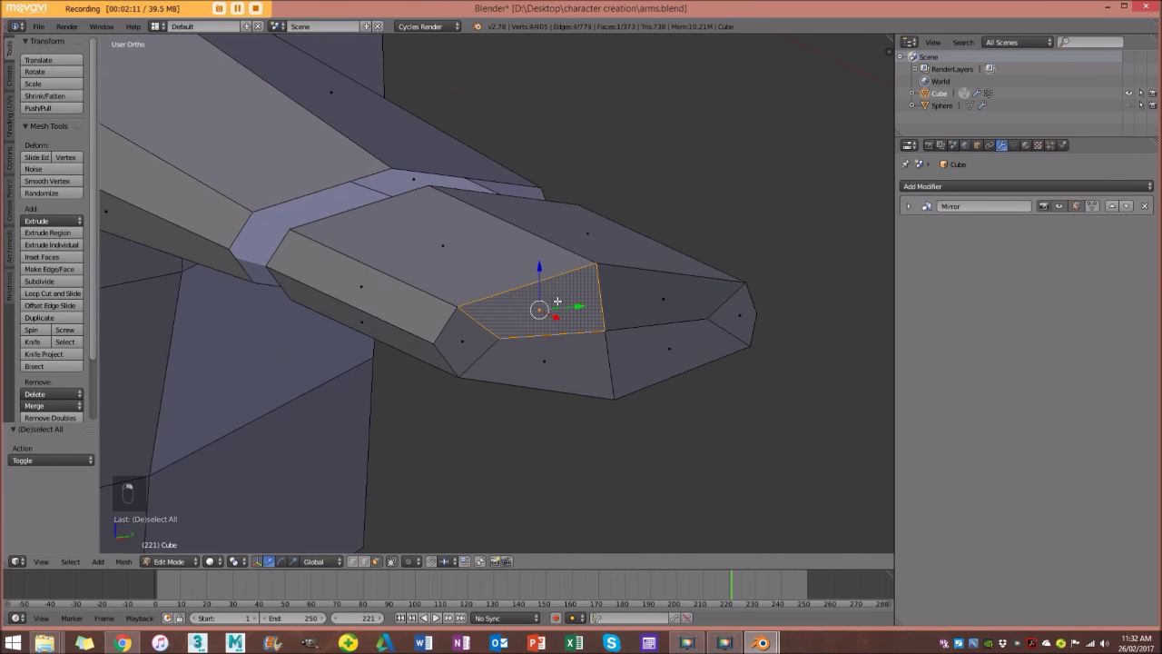
{"action": "right_click", "coordinate": [552, 356], "text": "shift"}
{"action": "middle_click_drag", "start_coordinate": [552, 356], "coordinate": [565, 357]}
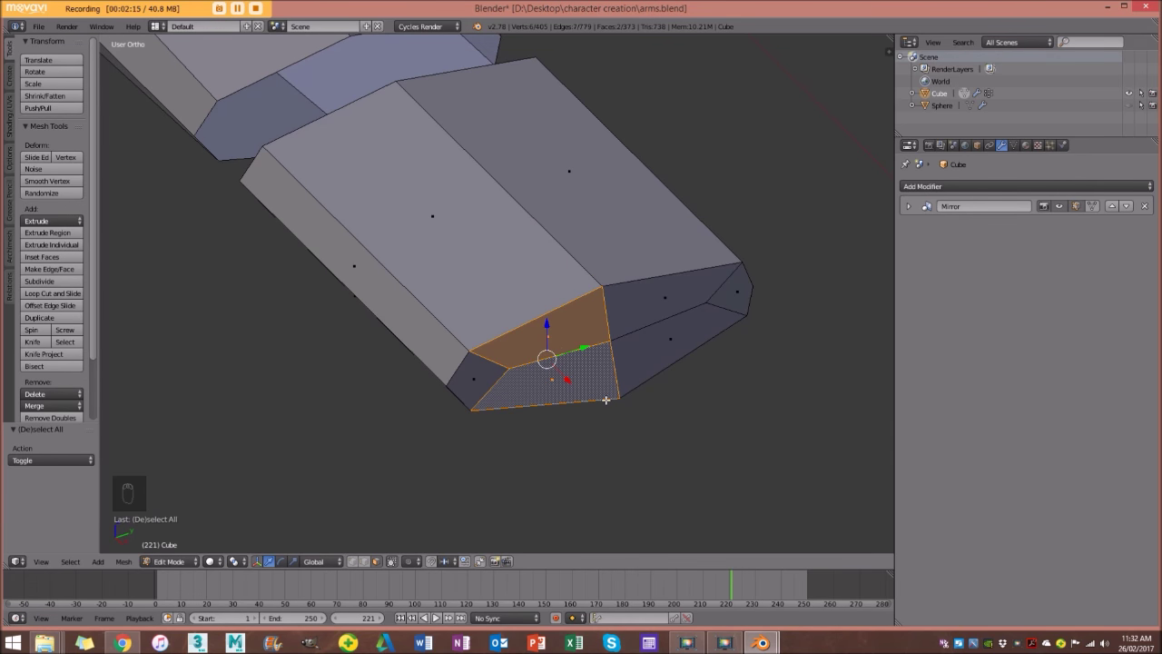
{"action": "key", "text": "alt+shift+s"}
{"action": "left_click", "coordinate": [629, 414]}
{"action": "key", "text": "a"}
{"action": "right_click", "coordinate": [661, 302]}
{"action": "right_click", "coordinate": [669, 335], "text": "shift"}
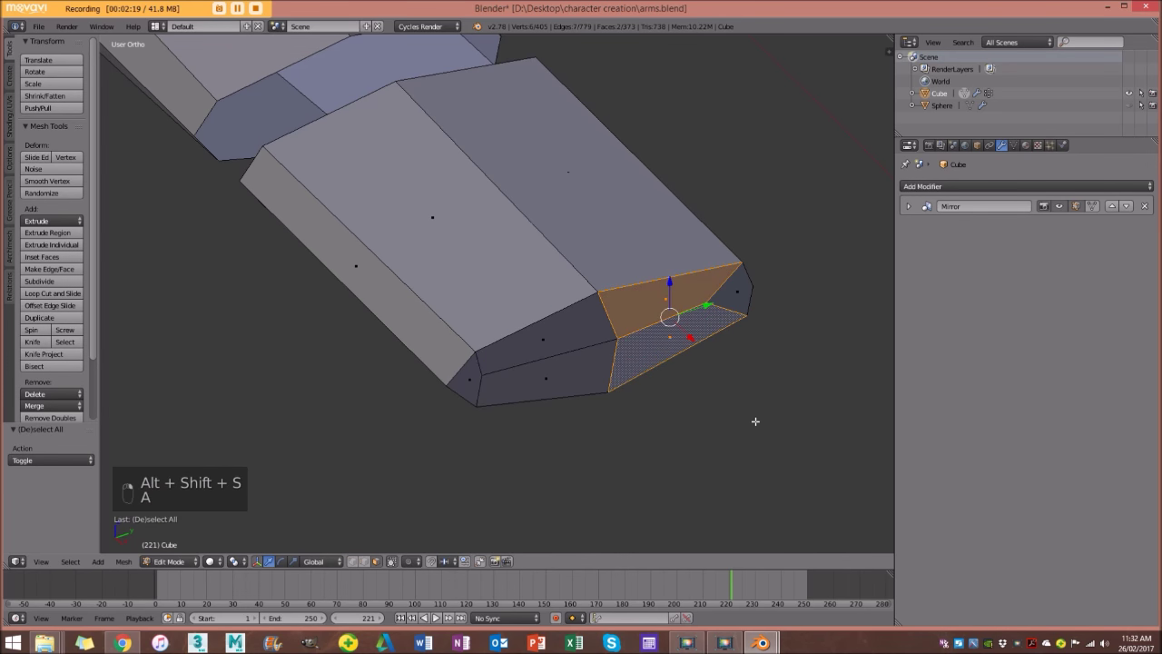
{"action": "key", "text": "a"}
Extrude the rounded pair of end-cap faces, scale it to about 0.83 and move it slightly outward along X.
{"action": "middle_click_drag", "start_coordinate": [744, 400], "coordinate": [561, 344]}
{"action": "right_click", "coordinate": [561, 344]}
{"action": "right_click", "coordinate": [551, 389], "text": "shift"}
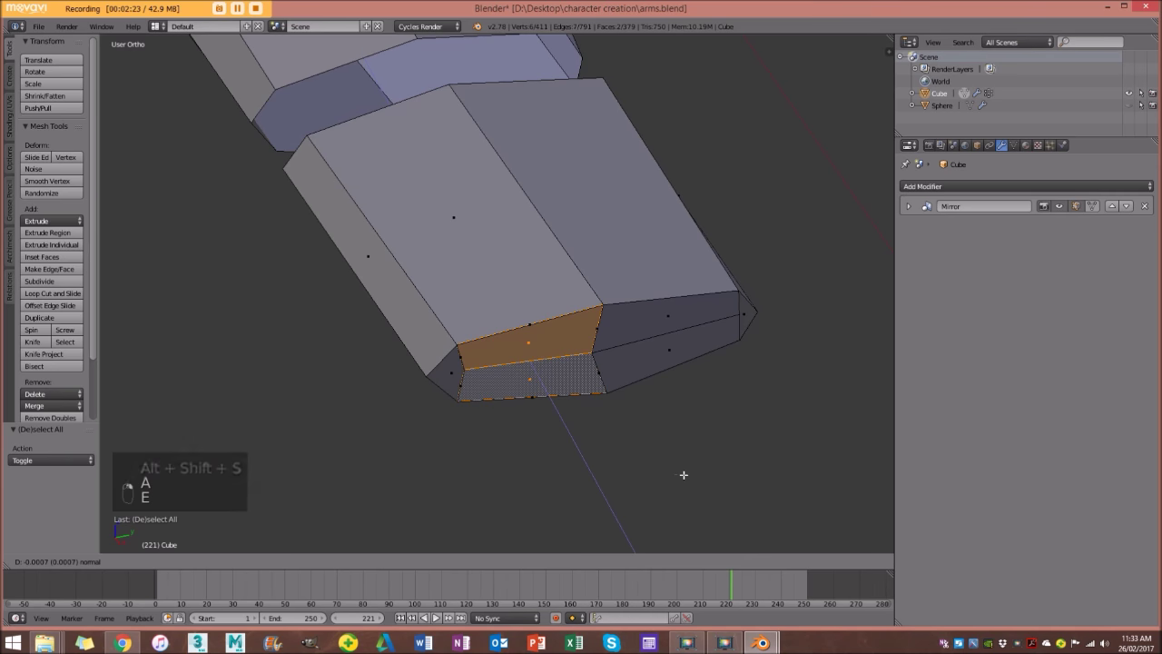
{"action": "key", "text": "e"}
{"action": "key", "text": "s"}
{"action": "left_click", "coordinate": [656, 457]}
{"action": "mouse_move", "coordinate": [593, 417]}
{"action": "middle_mouse_down"}
{"action": "mouse_move", "coordinate": [599, 438]}
{"action": "mouse_move", "coordinate": [553, 392]}
{"action": "middle_mouse_up"}
{"action": "key", "text": "e"}
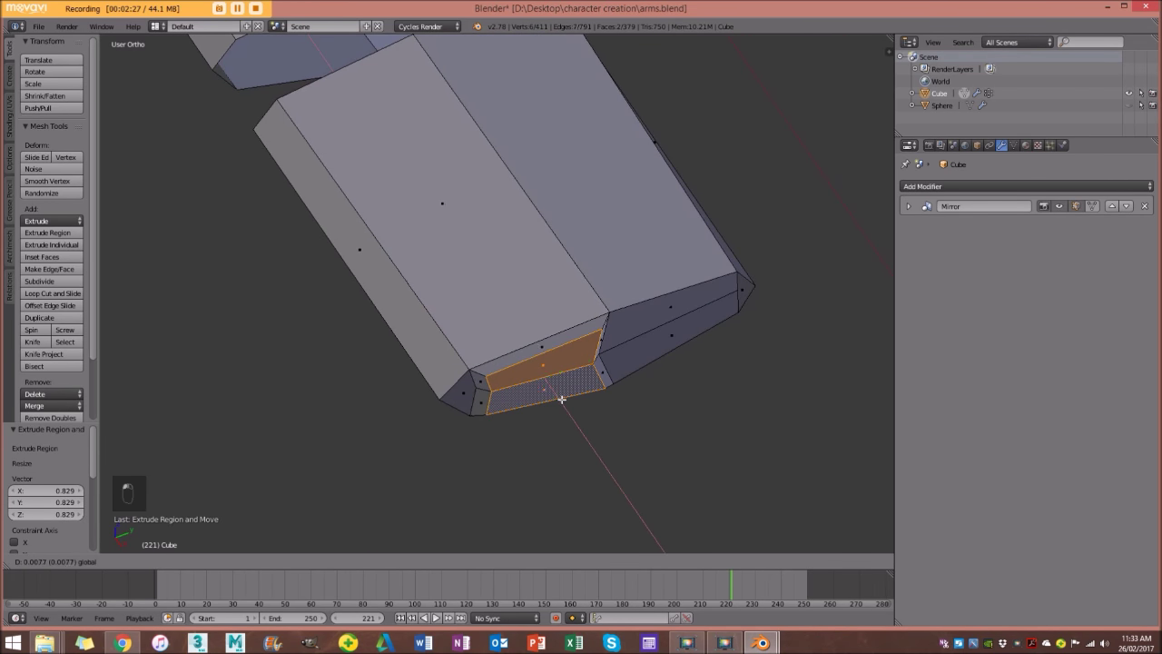
{"action": "left_click_drag", "start_coordinate": [562, 399], "coordinate": [560, 397]}
Extrude the pair of end-cap faces on the hand's other half outward by 0.013 and scale it down to about 0.81.
{"action": "middle_click_drag", "start_coordinate": [560, 397], "coordinate": [626, 340]}
{"action": "key", "text": "a"}
{"action": "right_click", "coordinate": [626, 340]}
{"action": "right_click", "coordinate": [630, 367], "text": "shift"}
{"action": "middle_click_drag", "start_coordinate": [637, 393], "coordinate": [651, 401]}
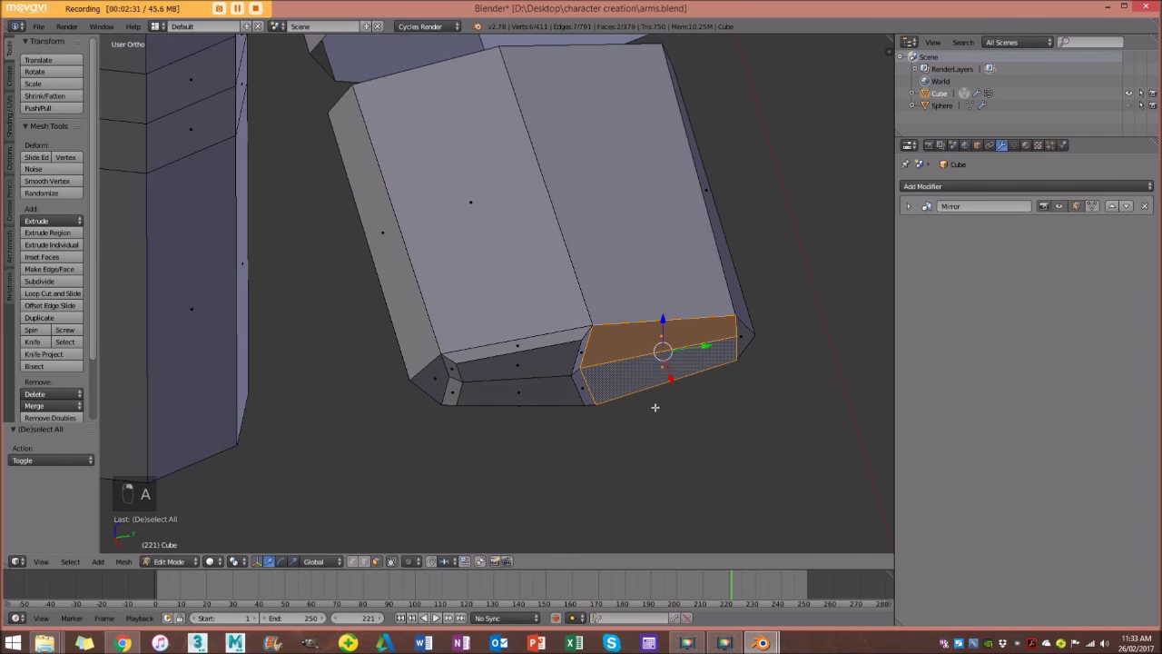
{"action": "key", "text": "e"}
{"action": "left_click", "coordinate": [663, 416]}
{"action": "key", "text": "s"}
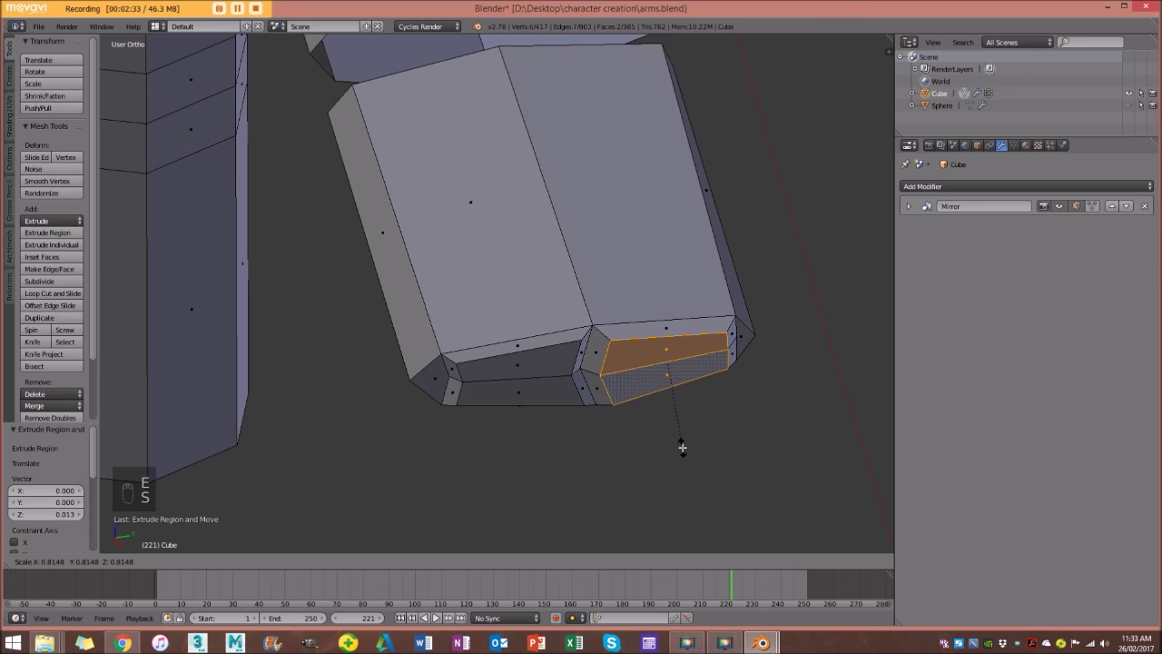
{"action": "left_click", "coordinate": [682, 447]}
Apply To Sphere to the first extruded pair of finger-base faces on the hand's end.
{"action": "key", "text": "a"}
{"action": "right_click", "coordinate": [545, 356]}
{"action": "middle_click_drag", "start_coordinate": [545, 356], "coordinate": [627, 396]}
{"action": "right_click", "coordinate": [535, 349], "text": "shift"}
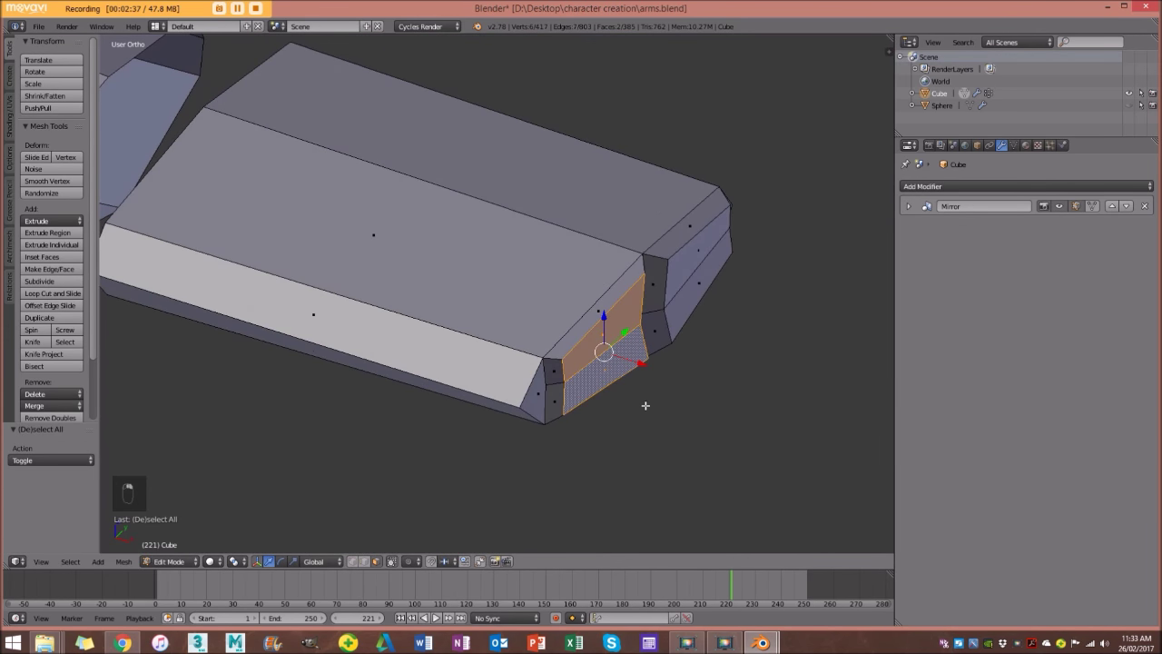
{"action": "key", "text": "alt+shift+s"}
{"action": "left_click", "coordinate": [695, 432]}
{"action": "middle_click_drag", "start_coordinate": [707, 370], "coordinate": [663, 349]}
Apply To Sphere to the second extruded pair of finger-base faces, finishing with nothing selected.
{"action": "key", "text": "a"}
{"action": "right_click", "coordinate": [725, 315]}
{"action": "middle_click_drag", "start_coordinate": [735, 340], "coordinate": [750, 419]}
{"action": "right_click", "coordinate": [698, 369], "text": "shift"}
{"action": "key", "text": "alt+shift+s"}
{"action": "left_click", "coordinate": [794, 461]}
{"action": "key", "text": "a"}
Select the first finger-base face pair and move it 0.006 outward along X in top view.
{"action": "middle_click_drag", "start_coordinate": [795, 461], "coordinate": [539, 376]}
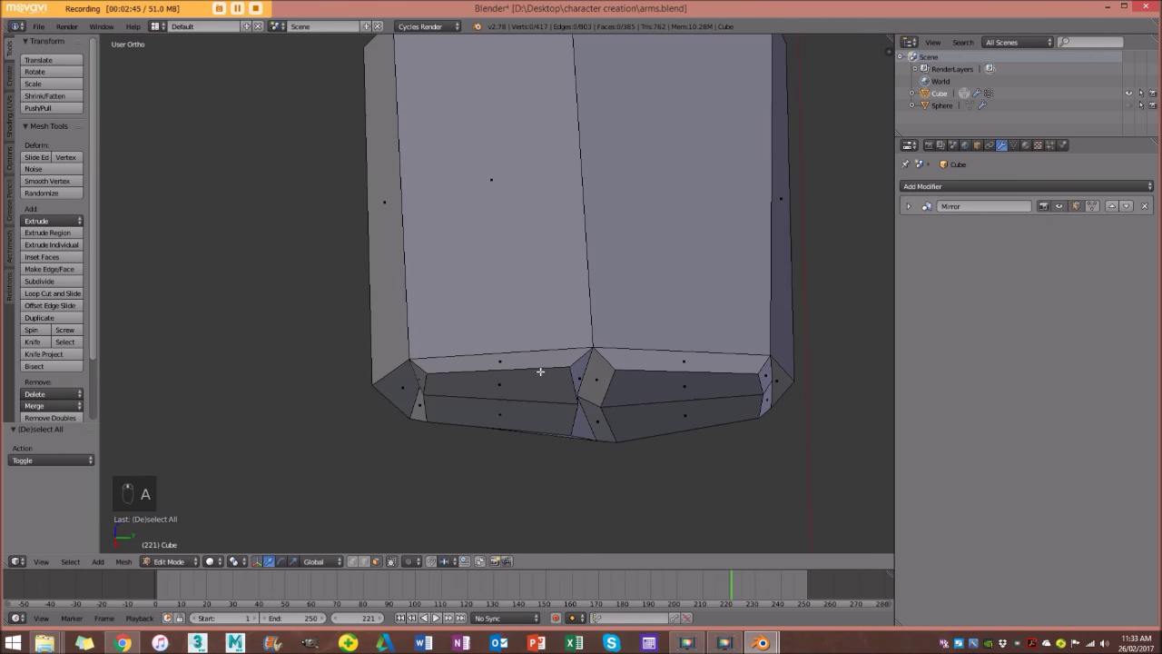
{"action": "right_click", "coordinate": [539, 376]}
{"action": "key", "text": "KP_7"}
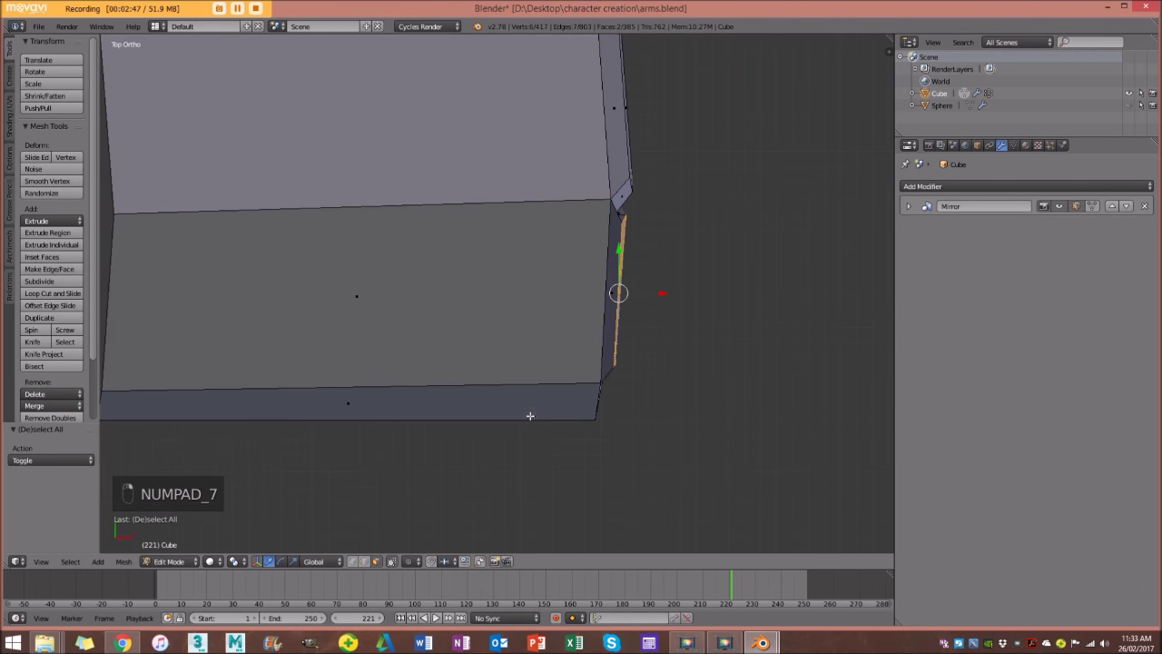
{"action": "scroll", "coordinate": [543, 409], "scroll_direction": "up", "scroll_amount": 2}
{"action": "key", "text": "g"}
{"action": "left_click", "coordinate": [553, 377]}
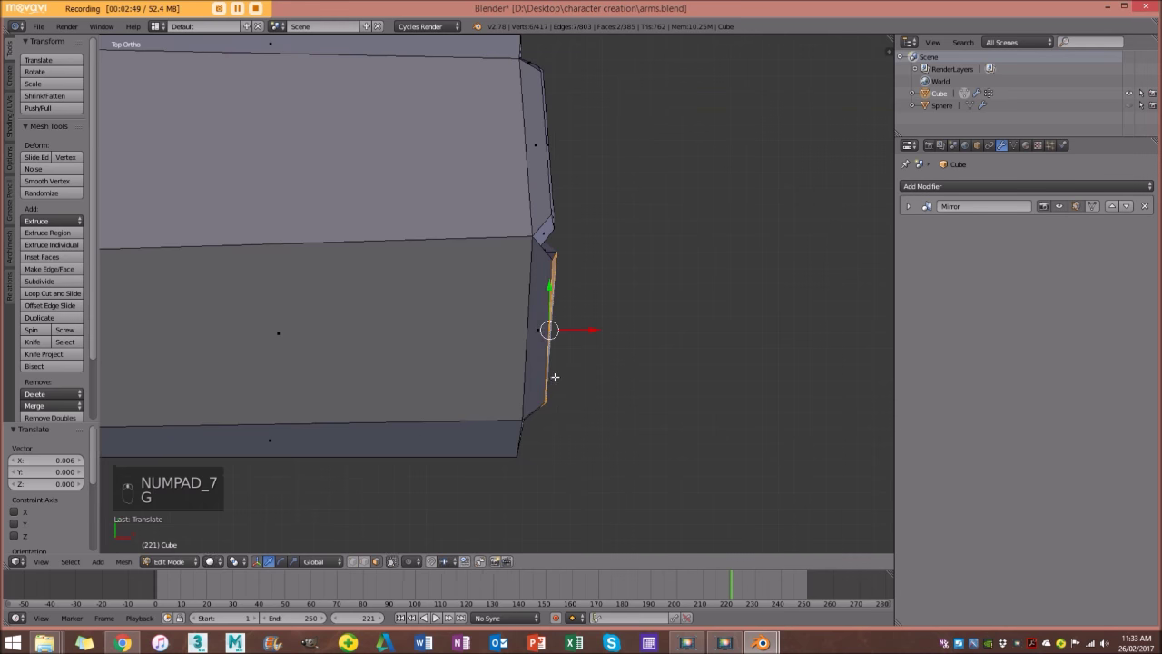
{"action": "key", "text": "z"}
{"action": "key", "text": "z"}
{"action": "middle_click_drag", "start_coordinate": [548, 273], "coordinate": [571, 303]}
{"action": "scroll", "coordinate": [553, 280], "scroll_direction": "up", "scroll_amount": 3}
{"action": "scroll", "coordinate": [571, 303], "scroll_direction": "up", "scroll_amount": 2}
Select the second finger-base face pair and extrude it about 0.111 in top view as the finger's first segment.
{"action": "key", "text": "a"}
{"action": "right_click", "coordinate": [677, 314]}
{"action": "right_click", "coordinate": [678, 359], "text": "shift"}
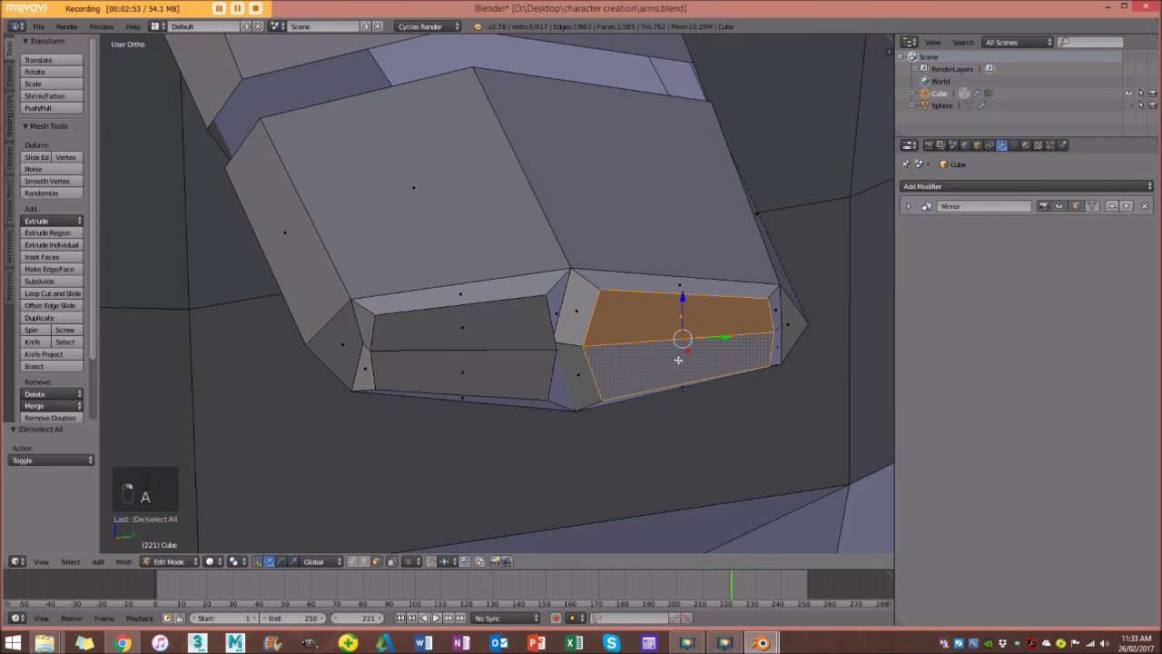
{"action": "key", "text": "KP_7"}
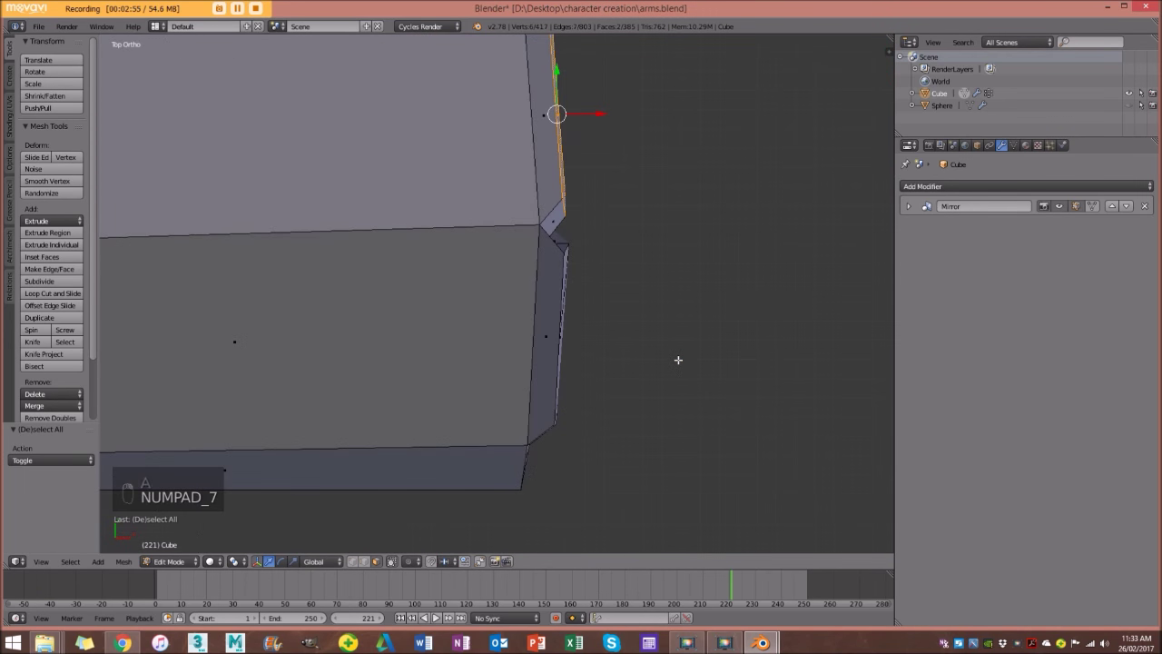
{"action": "scroll", "coordinate": [493, 252], "scroll_direction": "down", "scroll_amount": 3}
{"action": "middle_click_drag", "start_coordinate": [532, 252], "coordinate": [534, 314], "text": "shift"}
{"action": "key", "text": "e"}
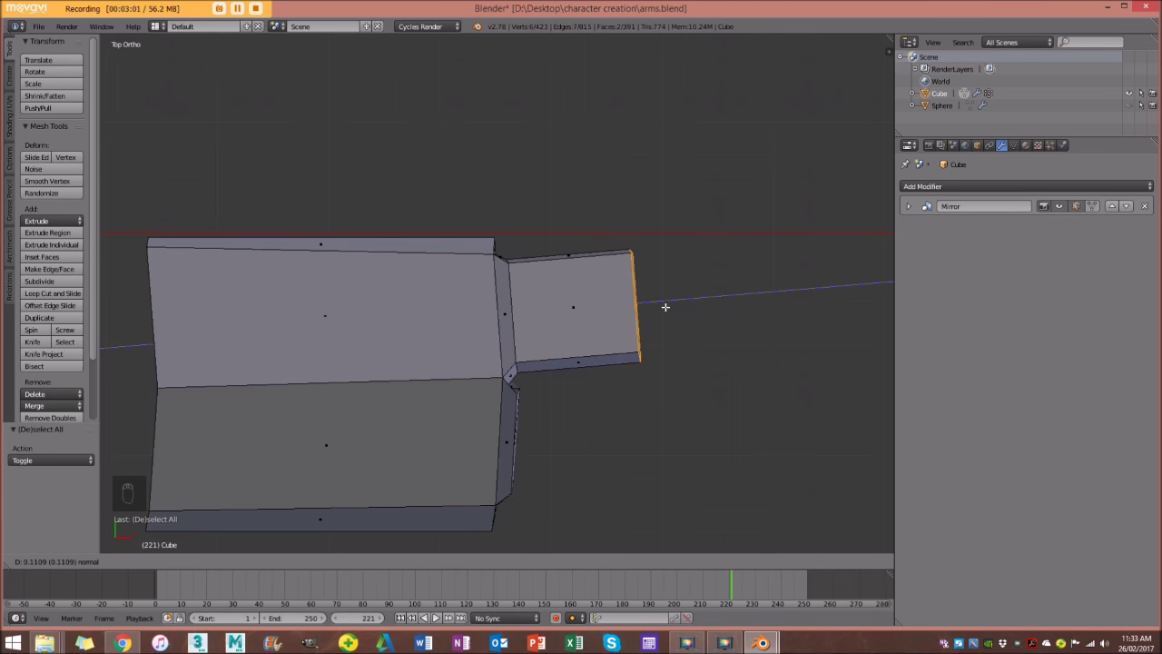
{"action": "left_click", "coordinate": [663, 309]}
Extrude the finger's end faces twice more, by about 0.016 and 0.021, to form two narrow joint rings.
{"action": "scroll", "coordinate": [671, 338], "scroll_direction": "down", "scroll_amount": 2}
{"action": "scroll", "coordinate": [660, 340], "scroll_direction": "up", "scroll_amount": 2}
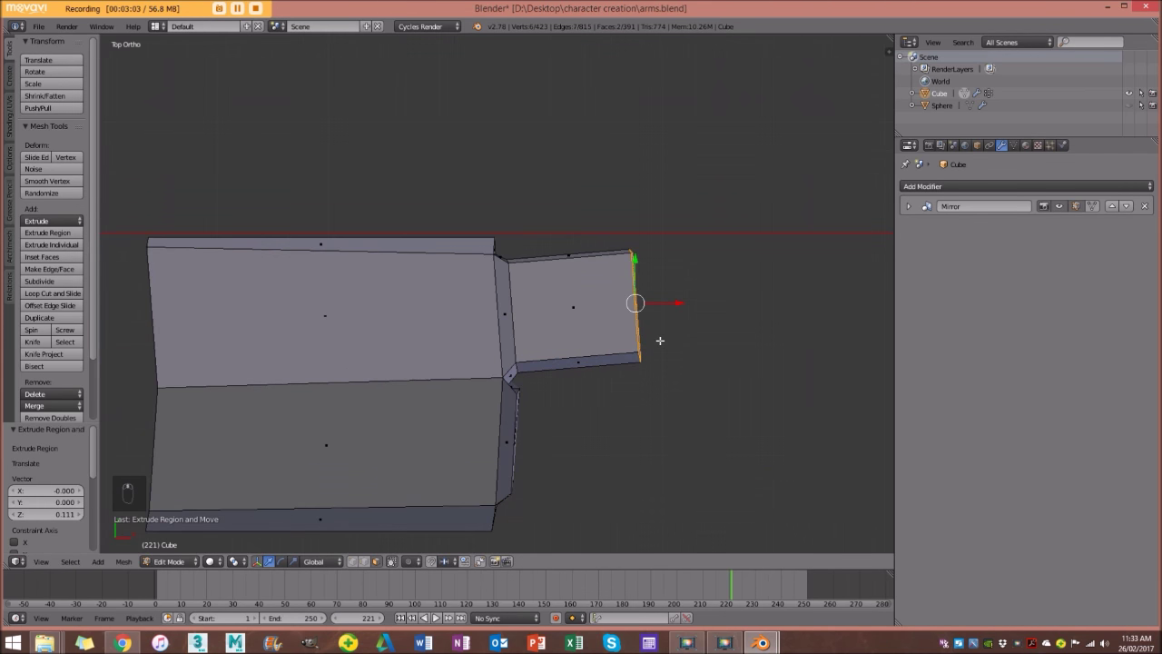
{"action": "key", "text": "e"}
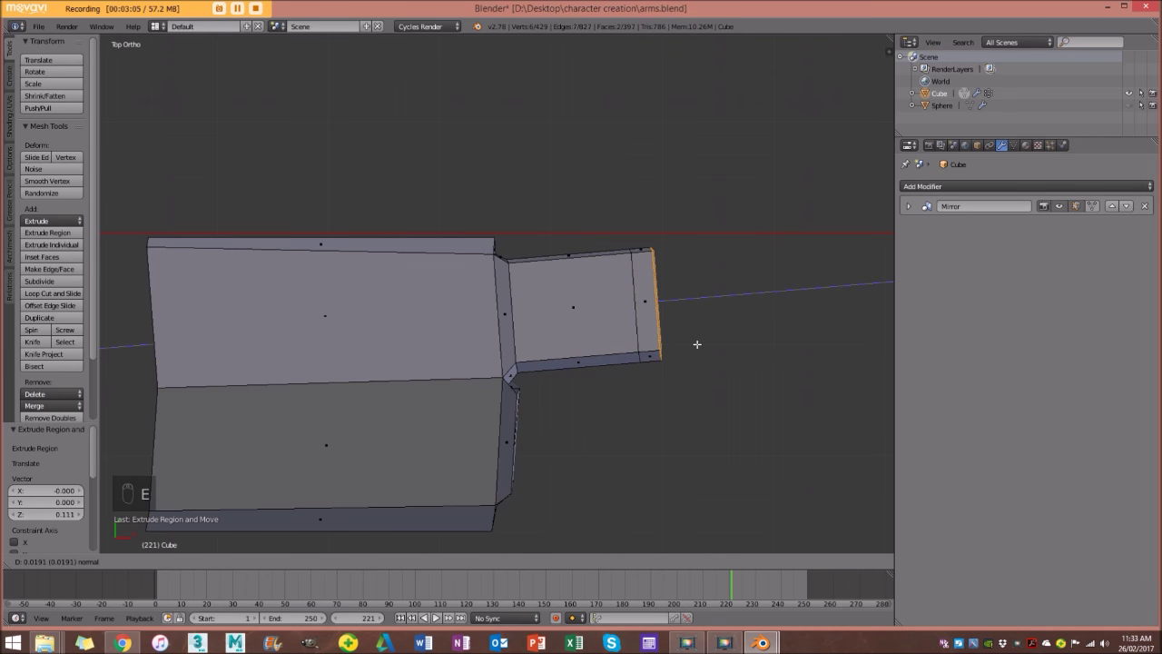
{"action": "left_click", "coordinate": [693, 342]}
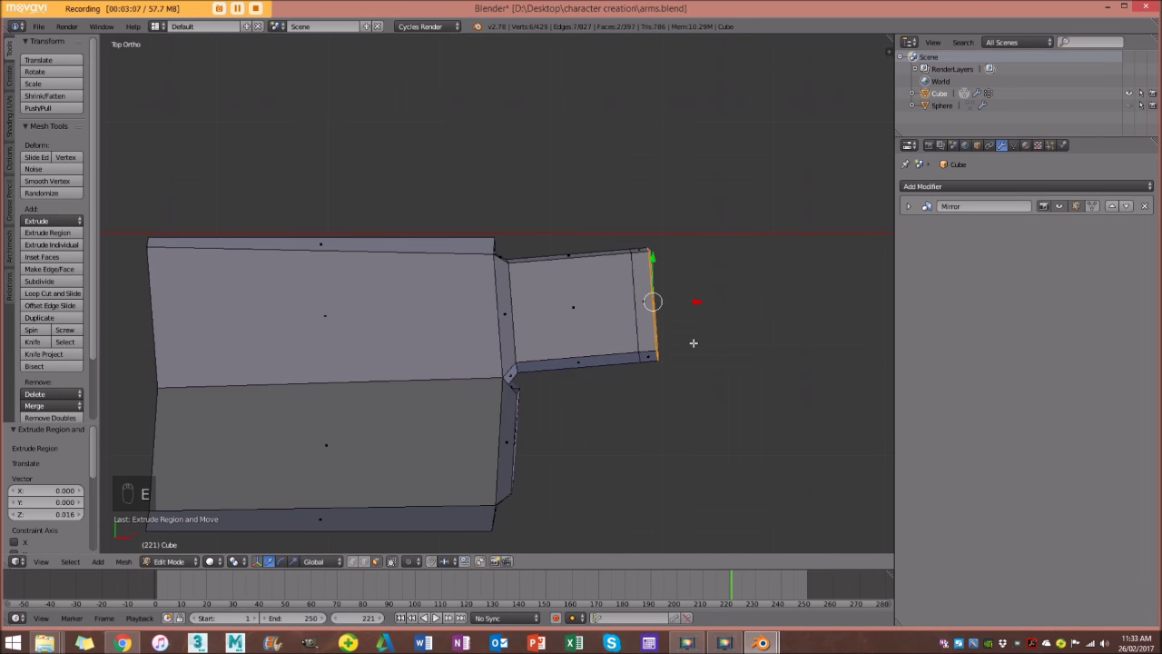
{"action": "key", "text": "e"}
{"action": "left_click", "coordinate": [716, 343]}
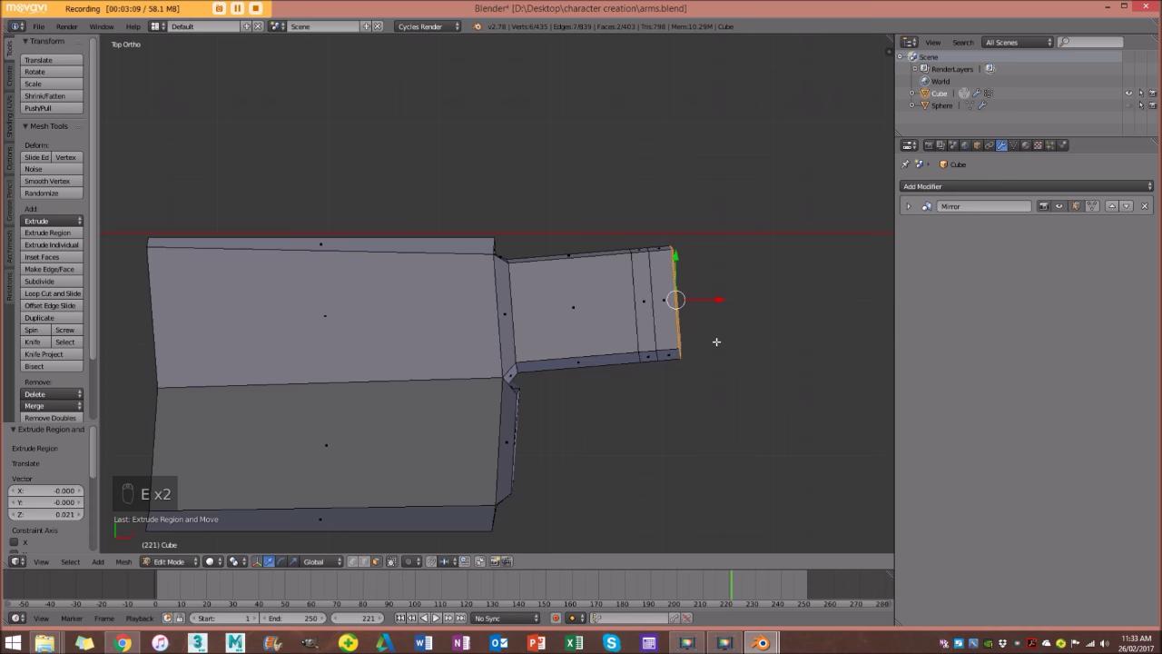
Extrude the finger's outer segment by about 0.105, then extrude its end again and scale it down into a tapered tip.
{"action": "key", "text": "e"}
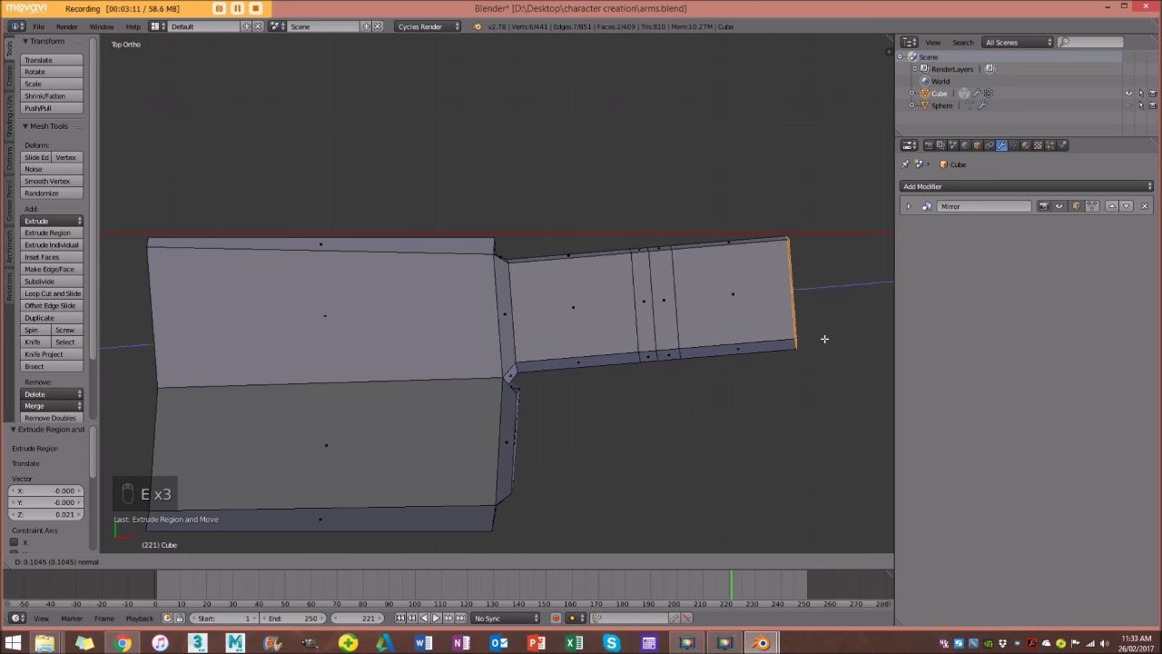
{"action": "left_click", "coordinate": [824, 338]}
{"action": "scroll", "coordinate": [825, 338], "scroll_direction": "down", "scroll_amount": 2}
{"action": "key", "text": "e"}
{"action": "left_click", "coordinate": [814, 346]}
{"action": "key", "text": "s"}
{"action": "left_click", "coordinate": [786, 345]}
{"action": "middle_click_drag", "start_coordinate": [787, 345], "coordinate": [734, 414]}
{"action": "key", "text": "a"}
In edge select mode, select the shortest edge path from fingertip to base along one upper side and raise it 0.005 along Z.
{"action": "scroll", "coordinate": [734, 415], "scroll_direction": "up", "scroll_amount": 3}
{"action": "scroll", "coordinate": [716, 359], "scroll_direction": "down", "scroll_amount": 3}
{"action": "middle_click_drag", "start_coordinate": [718, 296], "coordinate": [590, 246]}
{"action": "scroll", "coordinate": [589, 245], "scroll_direction": "up", "scroll_amount": 2}
{"action": "middle_click_drag", "start_coordinate": [484, 236], "coordinate": [489, 309]}
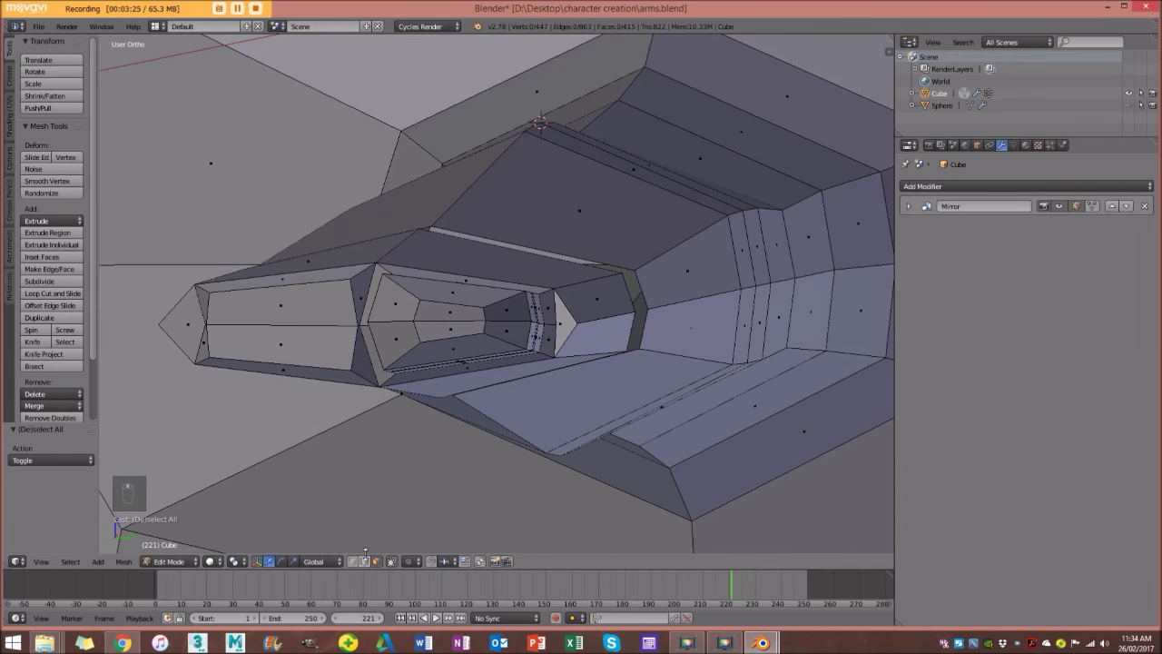
{"action": "middle_click_drag", "start_coordinate": [367, 507], "coordinate": [350, 391]}
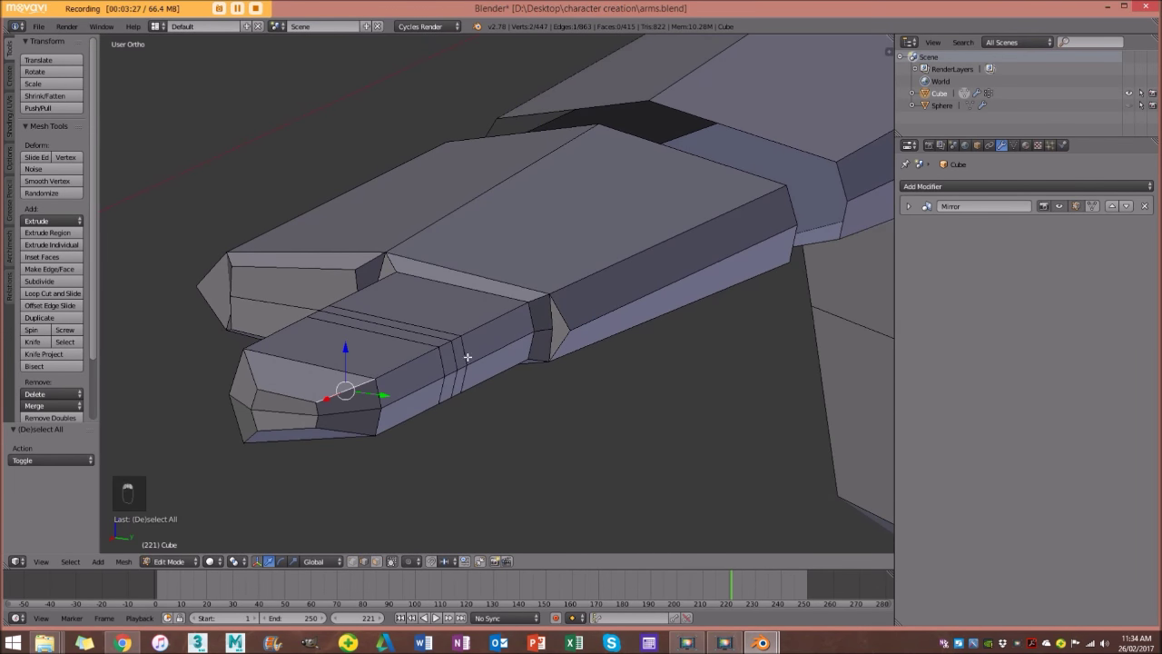
{"action": "left_click", "coordinate": [492, 326], "text": "ctrl"}
{"action": "mouse_move", "coordinate": [493, 325]}
{"action": "middle_mouse_down"}
{"action": "mouse_move", "coordinate": [480, 337]}
{"action": "mouse_move", "coordinate": [503, 337]}
{"action": "middle_mouse_up"}
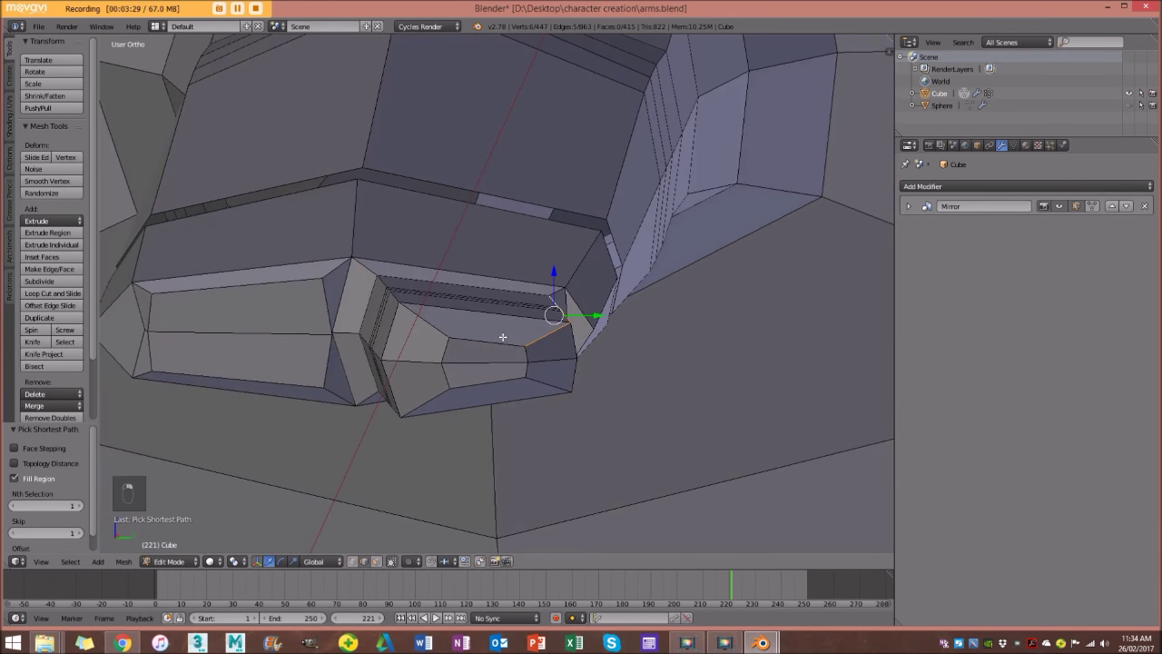
{"action": "left_click_drag", "start_coordinate": [553, 272], "coordinate": [553, 263]}
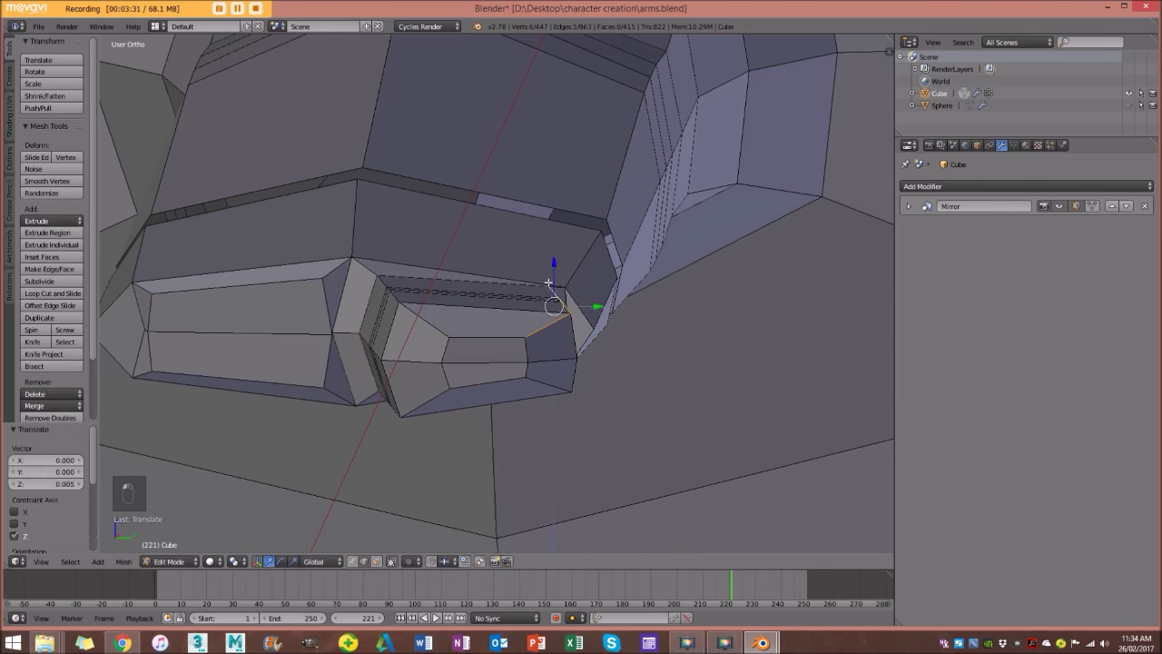
{"action": "key", "text": "a"}
Select another edge path along the finger and move it to refine the finger's profile, clearing the selection at the end.
{"action": "middle_click_drag", "start_coordinate": [553, 263], "coordinate": [485, 339]}
{"action": "left_click", "coordinate": [322, 222], "text": "ctrl"}
{"action": "middle_click_drag", "start_coordinate": [322, 222], "coordinate": [560, 371]}
{"action": "key", "text": "g"}
{"action": "left_click", "coordinate": [457, 345]}
{"action": "key", "text": "a"}
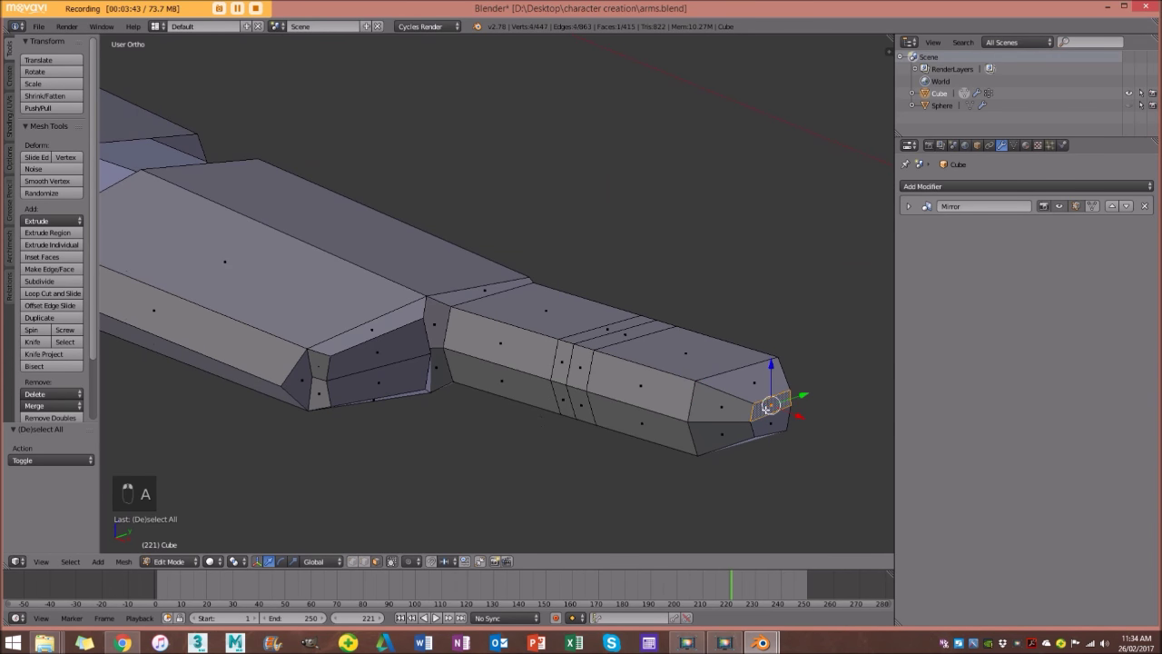
Select the two fingertip end faces and grow the selection four times to include the tip, outer segment and joint rings.
{"action": "right_click", "coordinate": [770, 423], "text": "shift"}
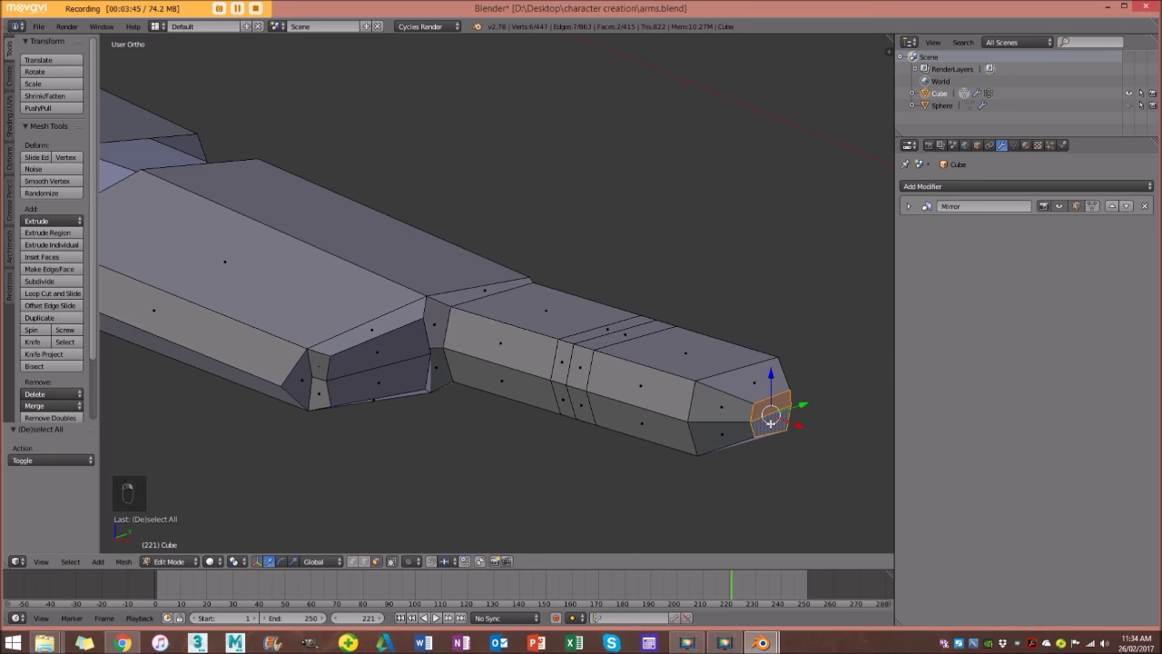
{"action": "key", "text": "ctrl+KP_Add"}
{"action": "key", "text": "ctrl+KP_Add"}
{"action": "key", "text": "ctrl+KP_Add"}
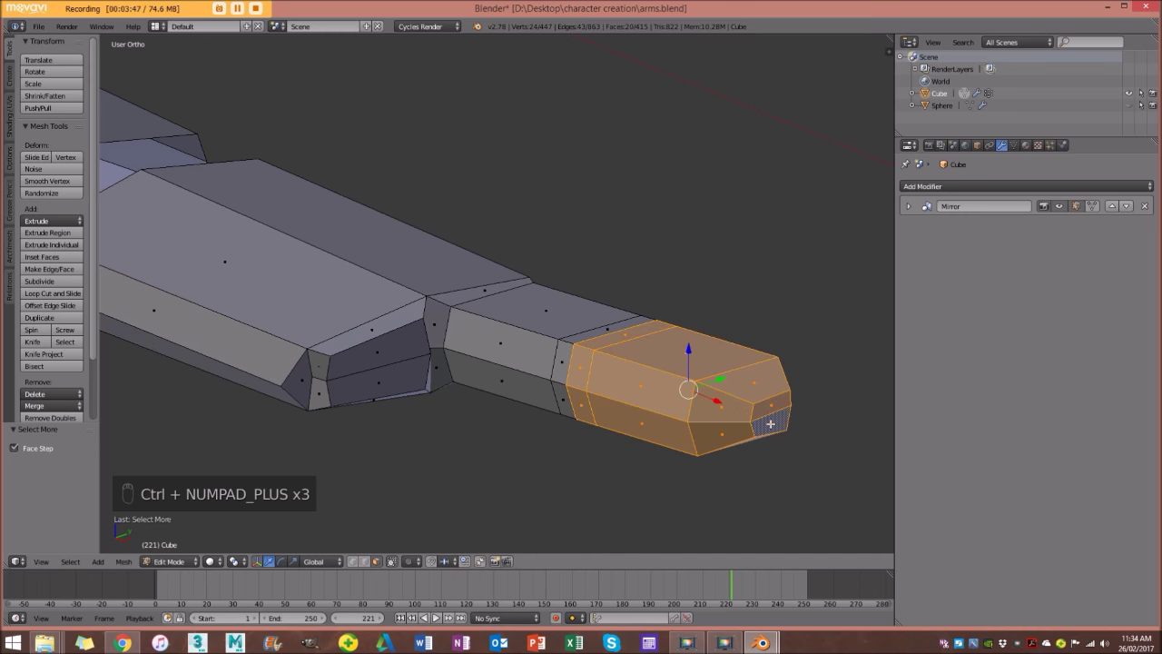
{"action": "key", "text": "ctrl+KP_Add"}
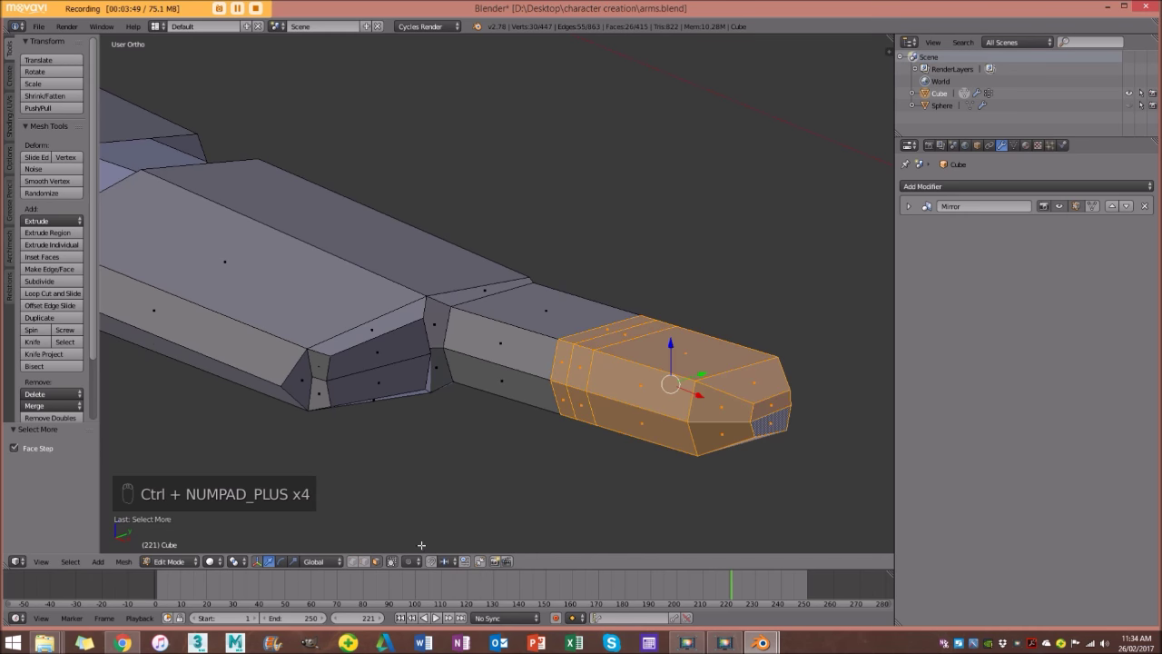
{"action": "left_click", "coordinate": [69, 561]}
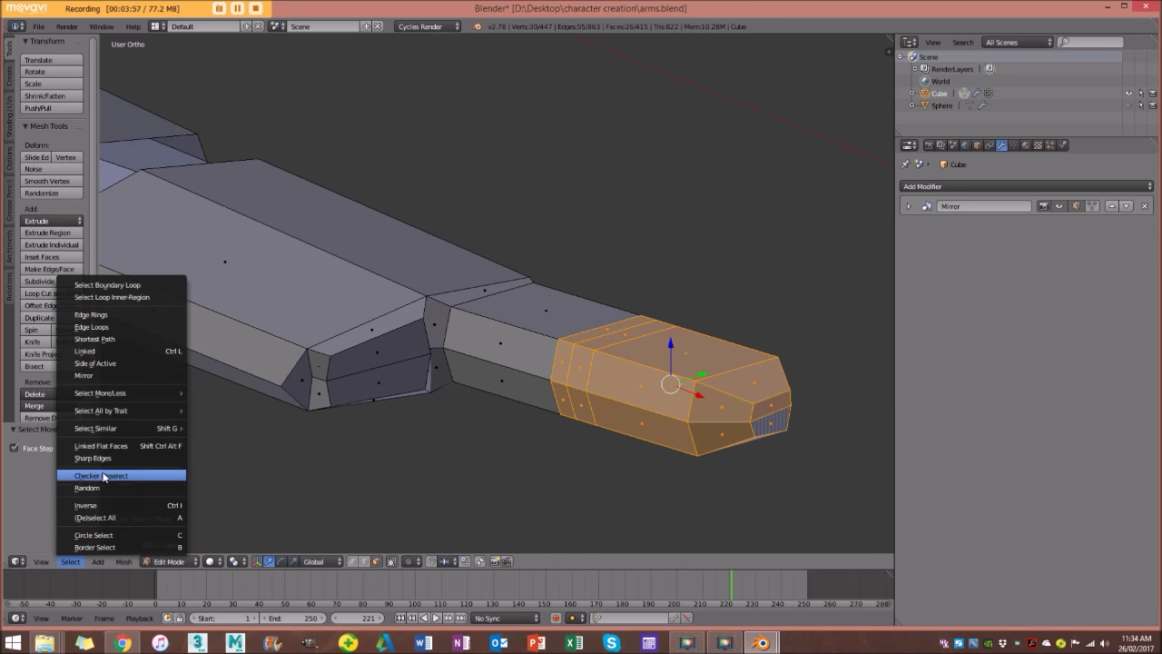
{"action": "middle_click_drag", "start_coordinate": [623, 344], "coordinate": [639, 373]}
{"action": "scroll", "coordinate": [666, 389], "scroll_direction": "up", "scroll_amount": 1}
{"action": "scroll", "coordinate": [681, 394], "scroll_direction": "down", "scroll_amount": 1}
{"action": "middle_click_drag", "start_coordinate": [697, 397], "coordinate": [536, 365], "text": "shift"}
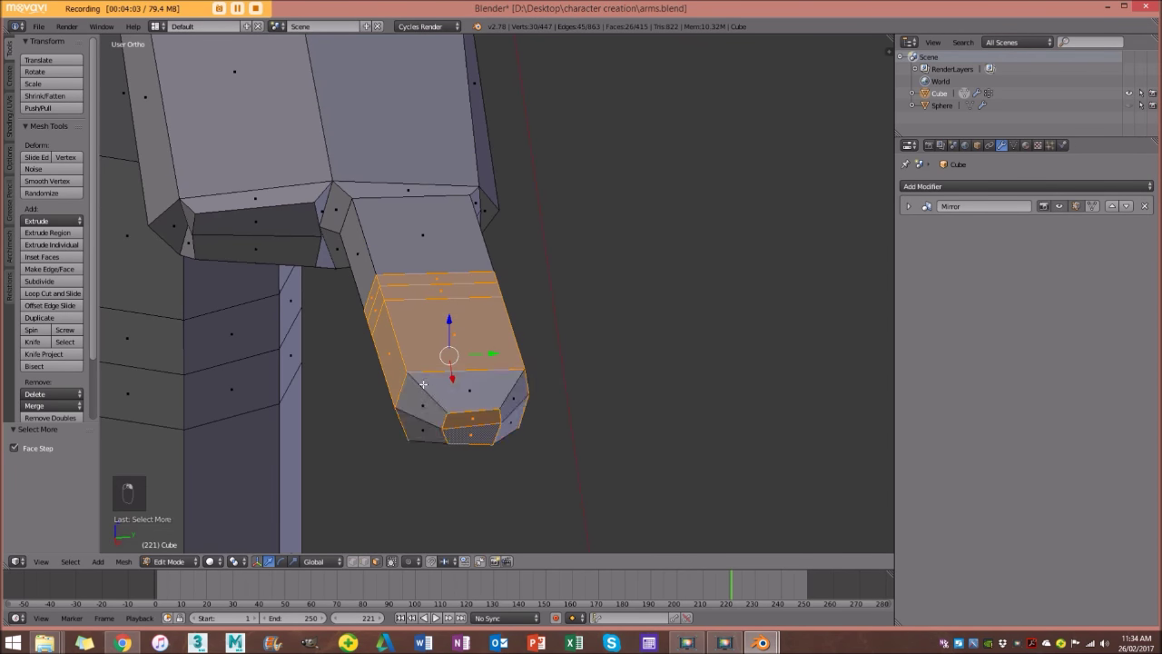
{"action": "middle_click_drag", "start_coordinate": [411, 333], "coordinate": [516, 350]}
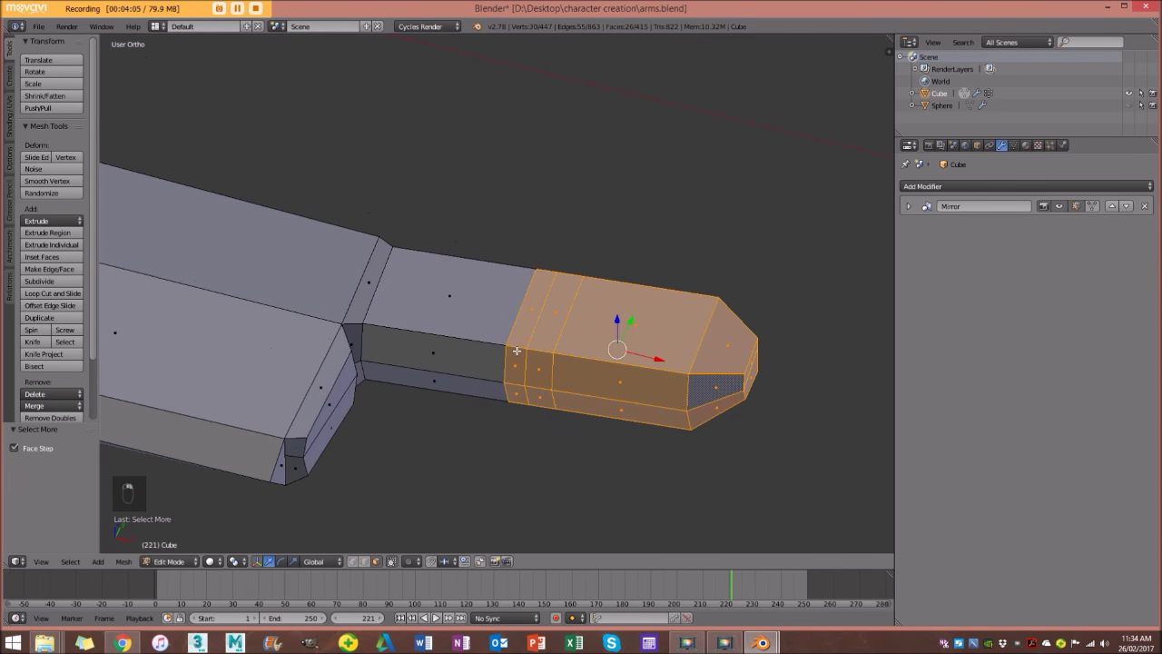
Smooth the vertices of the selected outer finger section twice and clear the selection.
{"action": "key", "text": "w"}
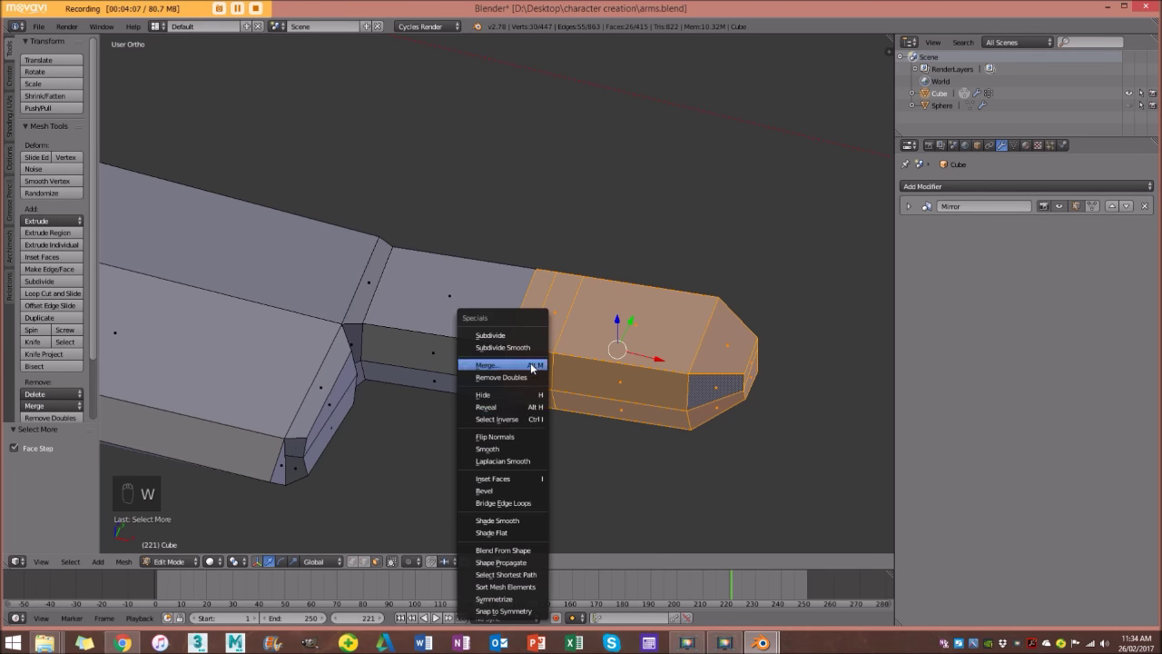
{"action": "left_click", "coordinate": [519, 447]}
{"action": "key", "text": "w"}
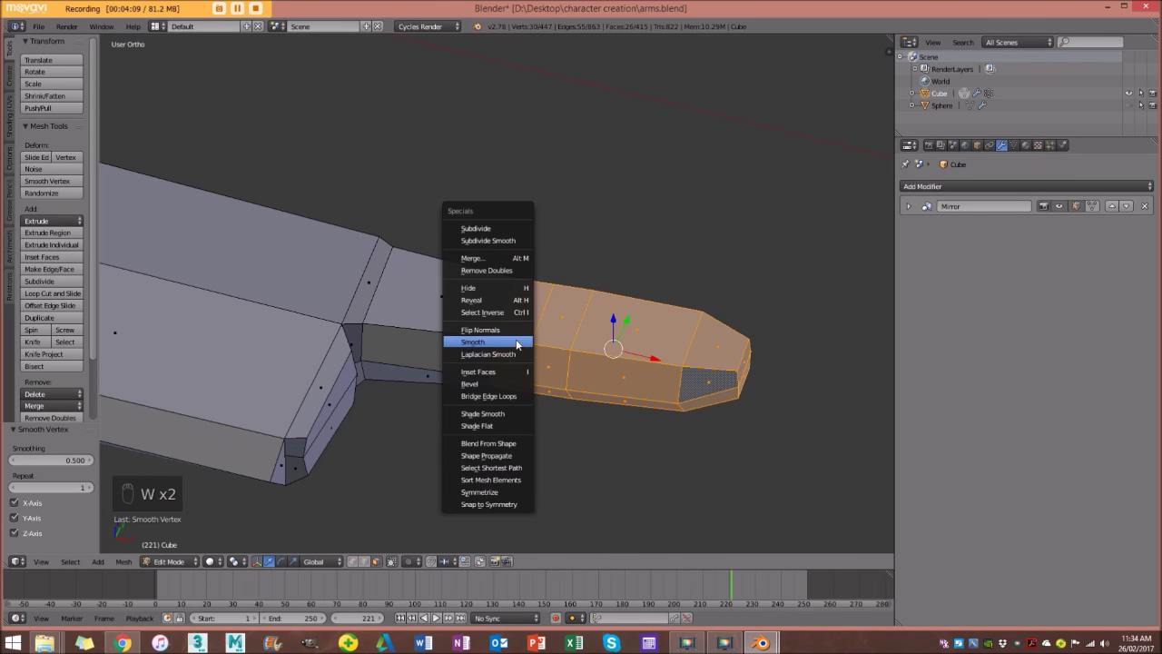
{"action": "left_click", "coordinate": [518, 338]}
{"action": "key", "text": "a"}
{"action": "middle_click_drag", "start_coordinate": [581, 340], "coordinate": [625, 396]}
Undo the last smoothing change and scale the outer finger section by about 1.217 along Z.
{"action": "key", "text": "ctrl+z"}
{"action": "key", "text": "s"}
{"action": "key", "text": "z"}
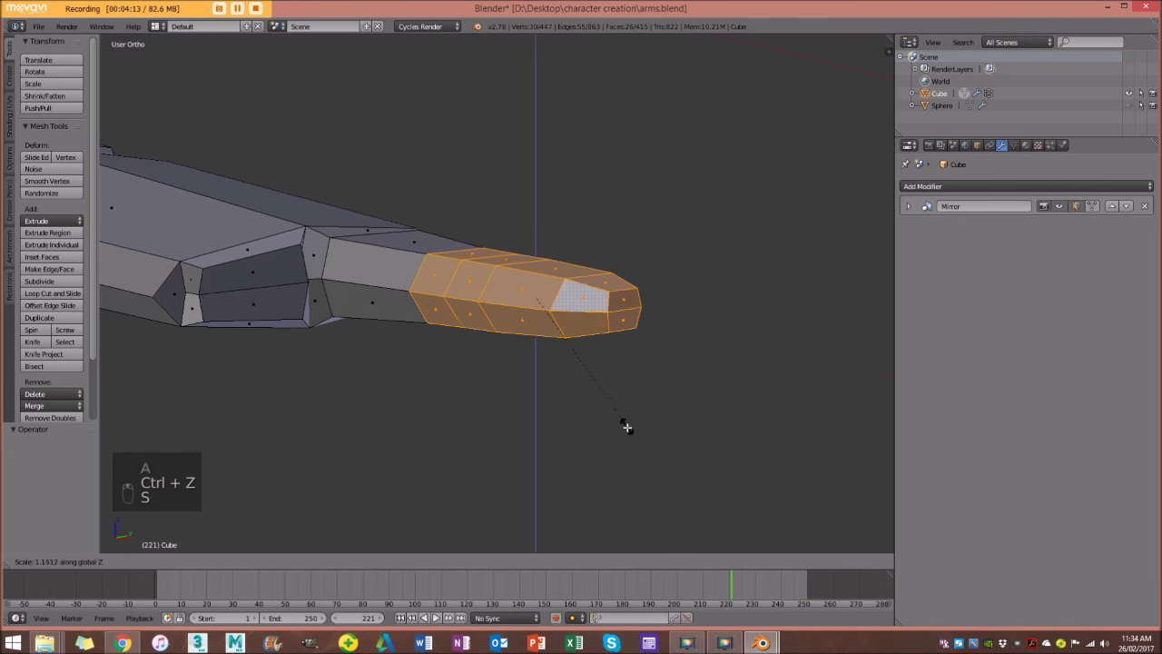
{"action": "left_click", "coordinate": [627, 437]}
{"action": "middle_click_drag", "start_coordinate": [655, 361], "coordinate": [716, 403]}
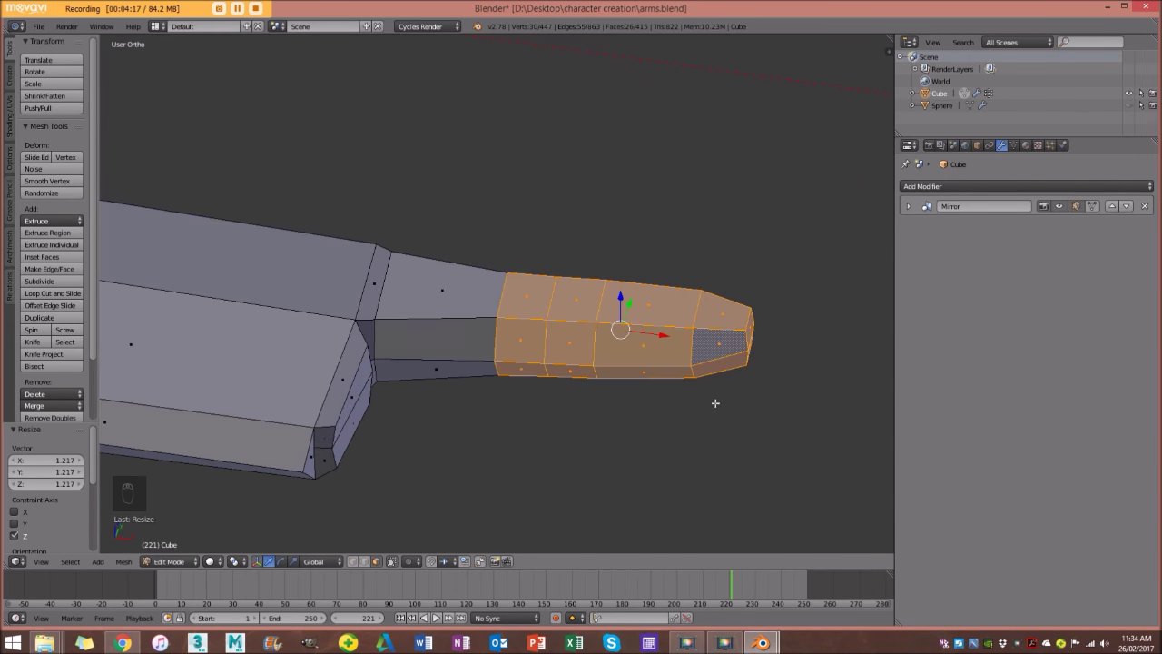
Add an edge loop to the finger's base segment, slide it close to the knuckle, and scale it down slightly before clearing the selection.
{"action": "key", "text": "KP_7"}
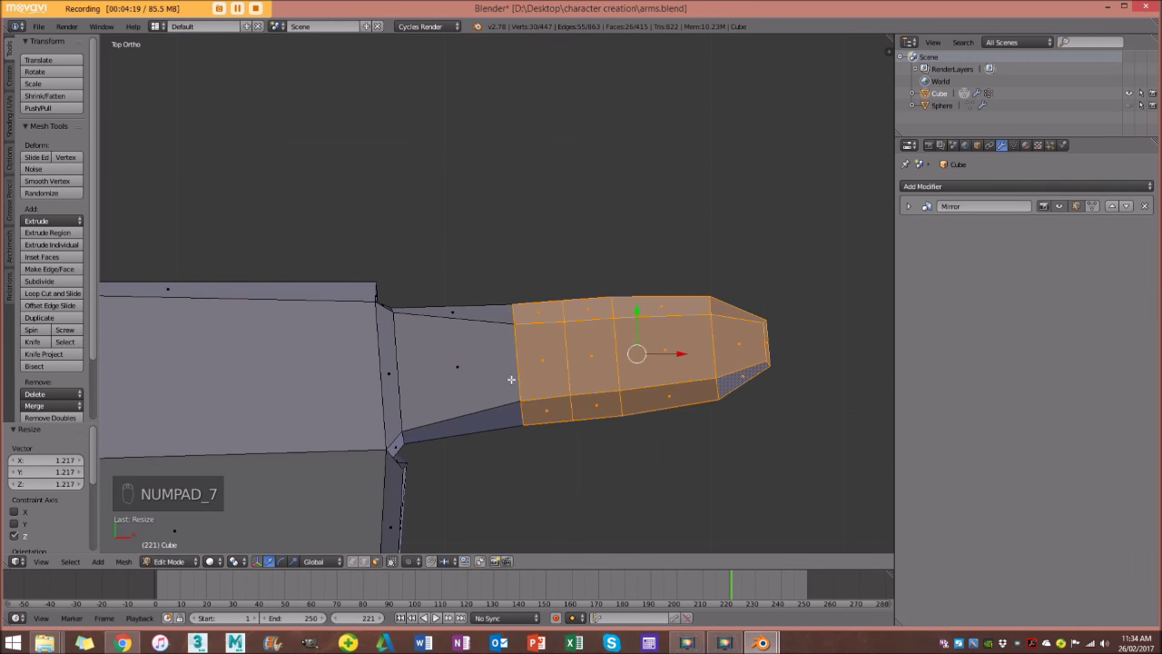
{"action": "key", "text": "a"}
{"action": "key", "text": "a"}
{"action": "key", "text": "ctrl+r"}
{"action": "left_click", "coordinate": [475, 400]}
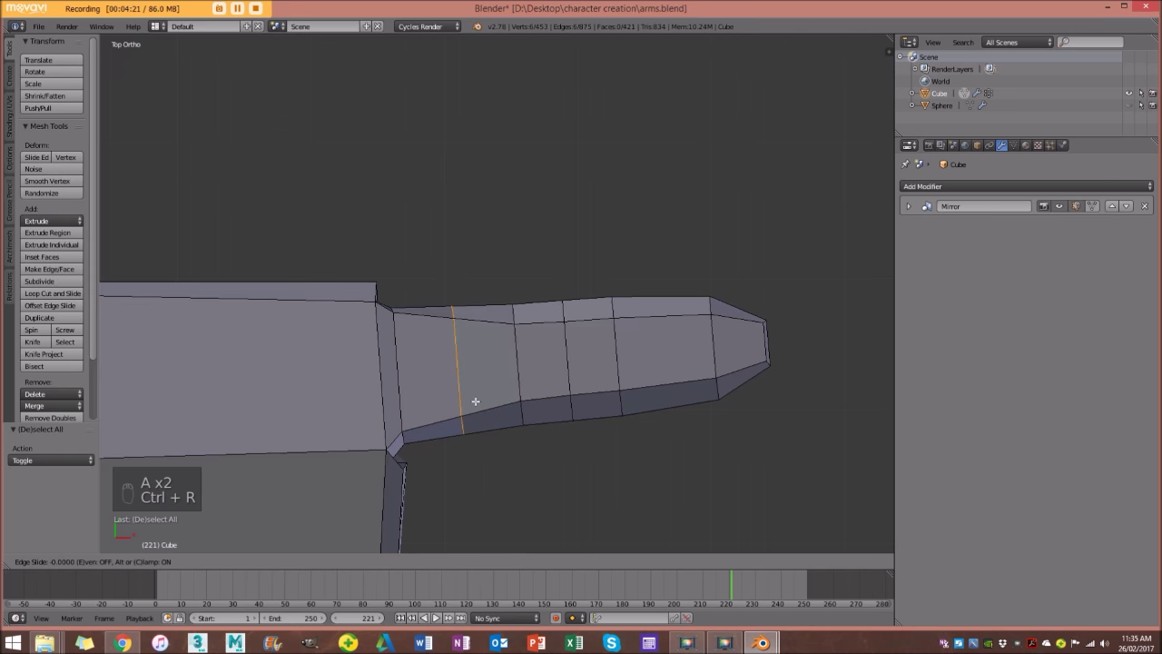
{"action": "left_click", "coordinate": [423, 400]}
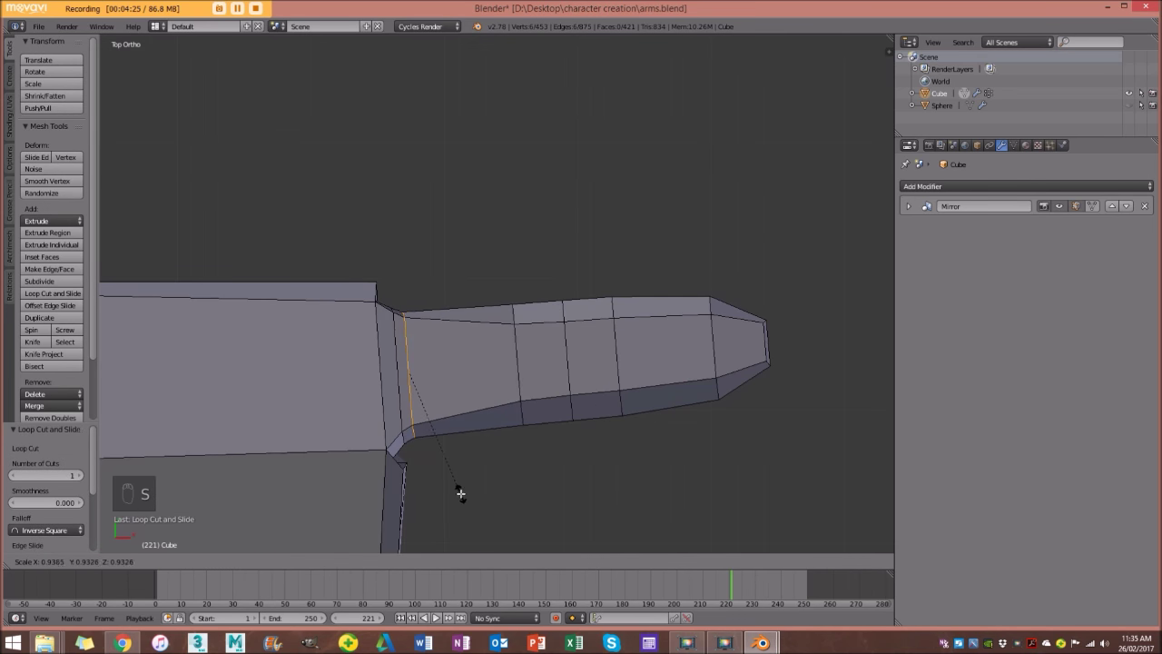
{"action": "scroll", "coordinate": [460, 483], "scroll_direction": "down", "scroll_amount": 3}
{"action": "key", "text": "a"}
Slide the inner edge loop of the finger's middle joint toward the joint's central loop and clear the selection.
{"action": "scroll", "coordinate": [555, 420], "scroll_direction": "up", "scroll_amount": 2}
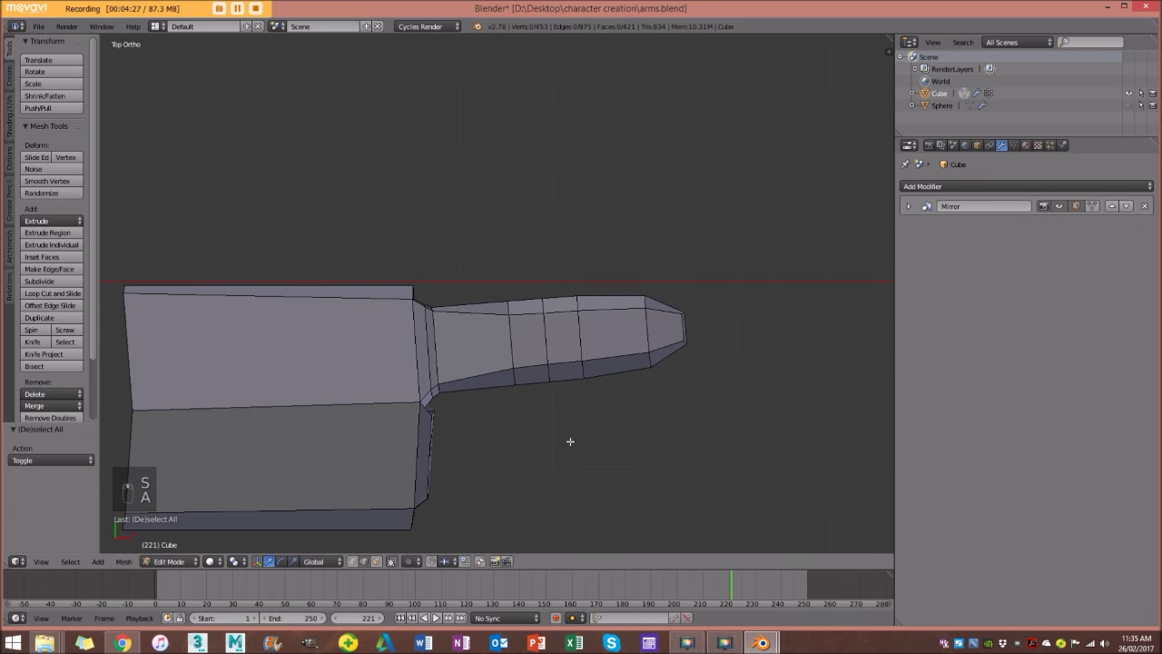
{"action": "scroll", "coordinate": [475, 333], "scroll_direction": "up", "scroll_amount": 1}
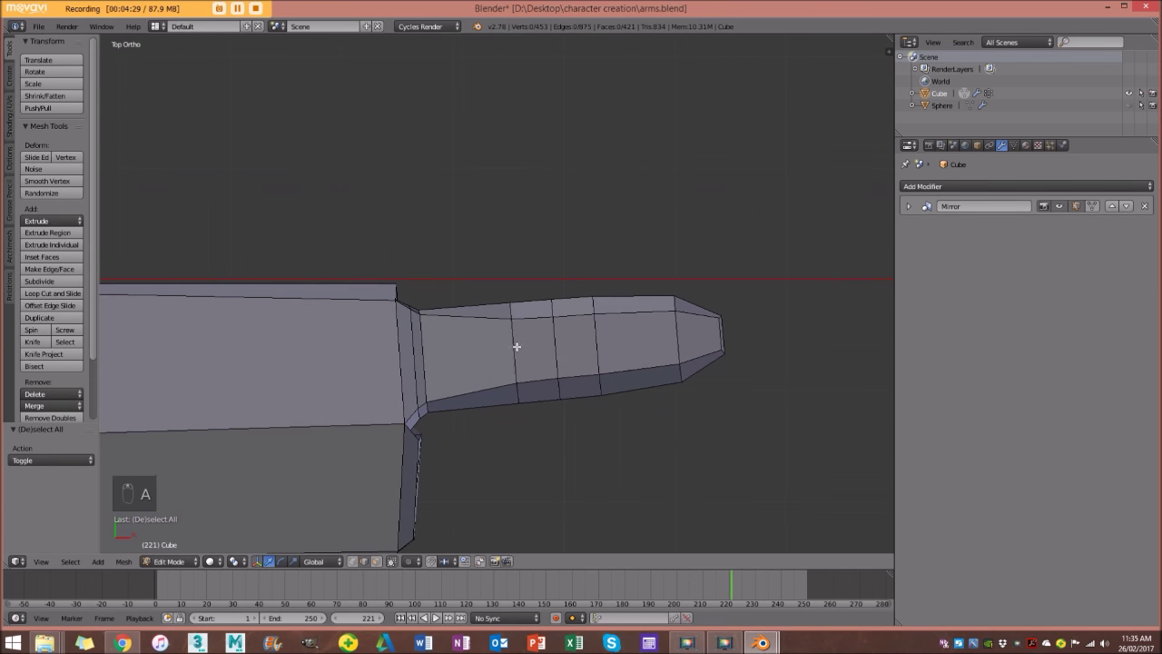
{"action": "right_click", "coordinate": [514, 346], "text": "alt"}
{"action": "scroll", "coordinate": [516, 346], "scroll_direction": "up", "scroll_amount": 2}
{"action": "key", "text": "g"}
{"action": "key", "text": "g"}
{"action": "left_click", "coordinate": [535, 376]}
{"action": "key", "text": "a"}
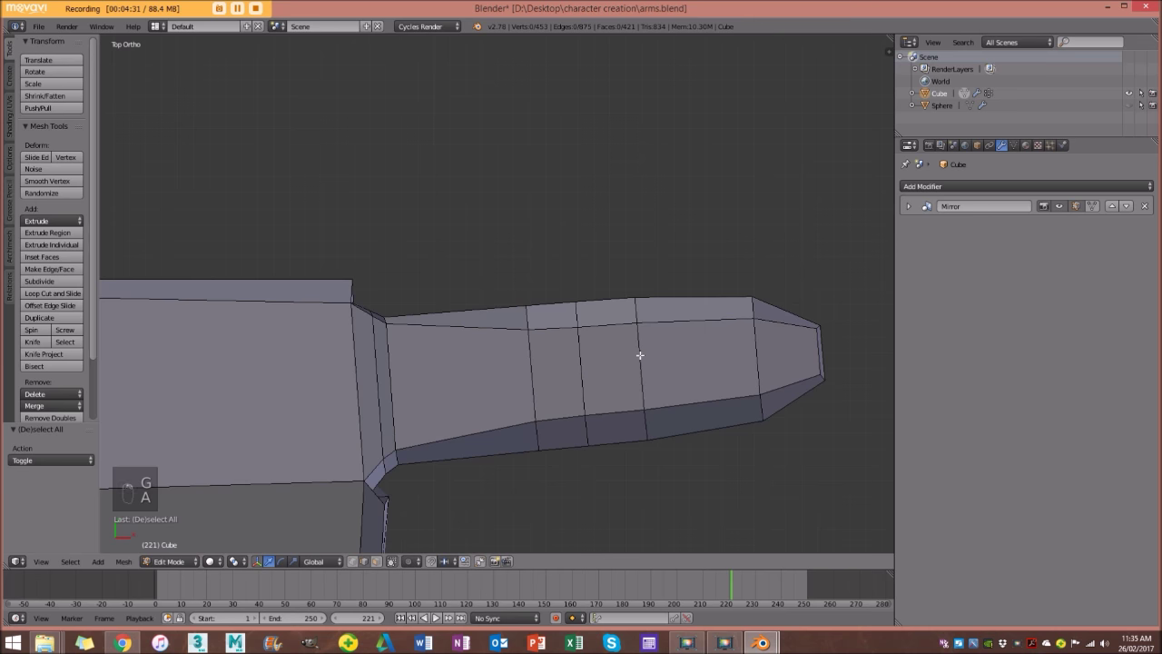
Tighten the middle joint by sliding its outer and inner edge loops closer to the central loop.
{"action": "key", "text": "g"}
{"action": "key", "text": "g"}
{"action": "left_click", "coordinate": [594, 358]}
{"action": "key", "text": "a"}
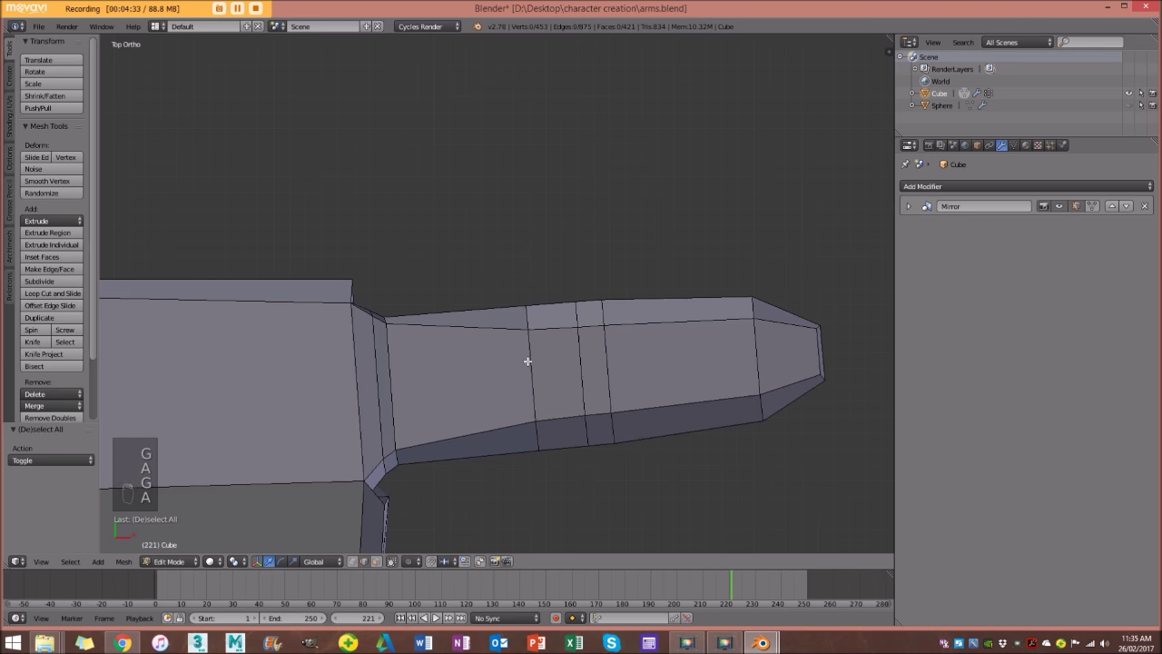
{"action": "key", "text": "g"}
{"action": "key", "text": "g"}
{"action": "left_click", "coordinate": [556, 365]}
{"action": "key", "text": "a"}
Slide the joint's central edge loop by a factor of about 0.157 to center it between its neighbours.
{"action": "scroll", "coordinate": [590, 361], "scroll_direction": "up", "scroll_amount": 2}
{"action": "scroll", "coordinate": [607, 348], "scroll_direction": "down", "scroll_amount": 2}
{"action": "scroll", "coordinate": [568, 315], "scroll_direction": "up", "scroll_amount": 2}
{"action": "right_click", "coordinate": [617, 398], "text": "alt"}
{"action": "key", "text": "g"}
{"action": "key", "text": "g"}
{"action": "left_click", "coordinate": [616, 412]}
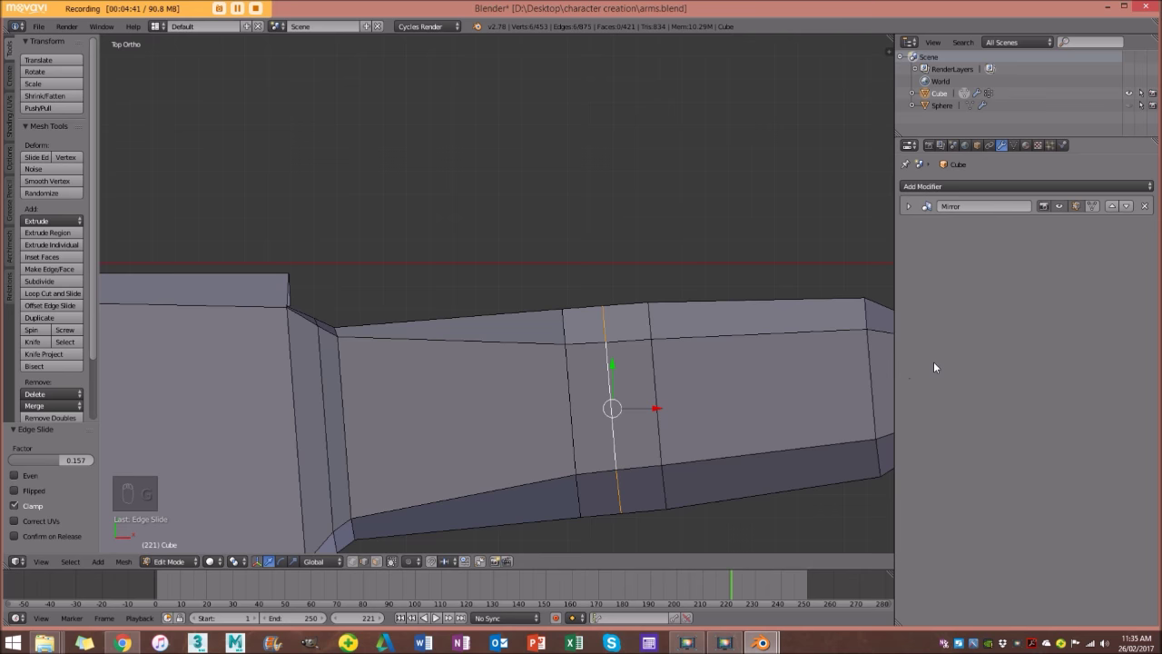
Scale the joint's central edge loop up to about 1.08 to bulge the knuckle, then clear the selection.
{"action": "scroll", "coordinate": [580, 408], "scroll_direction": "down", "scroll_amount": 3}
{"action": "scroll", "coordinate": [630, 458], "scroll_direction": "down", "scroll_amount": 1}
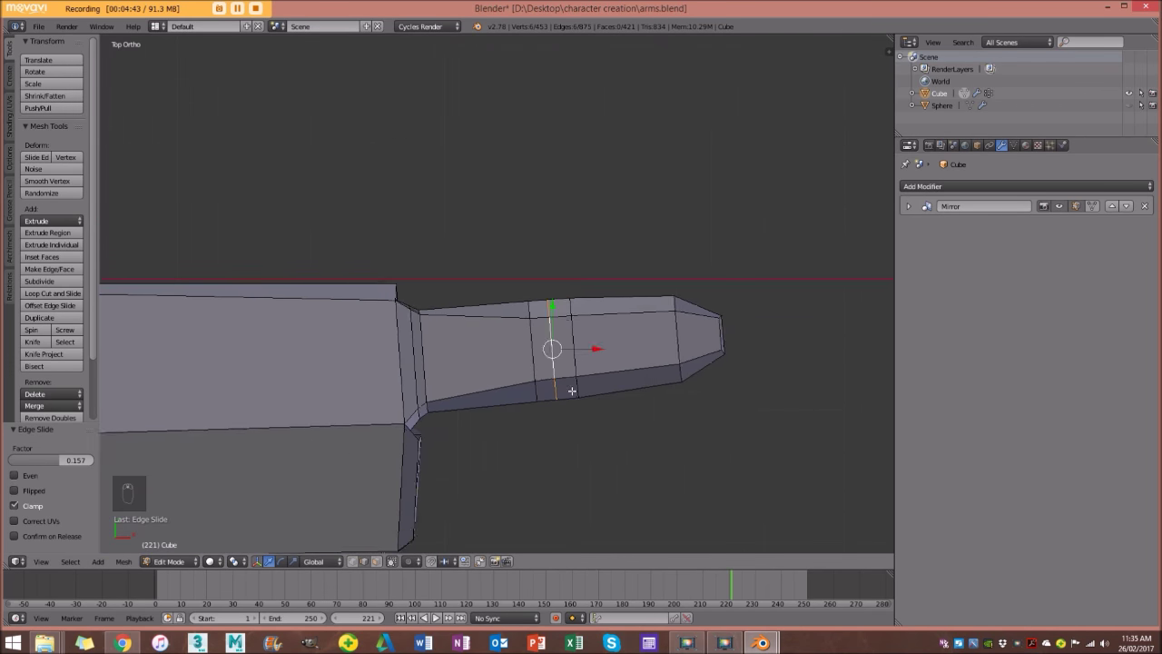
{"action": "scroll", "coordinate": [640, 472], "scroll_direction": "up", "scroll_amount": 2}
{"action": "scroll", "coordinate": [663, 492], "scroll_direction": "up", "scroll_amount": 1}
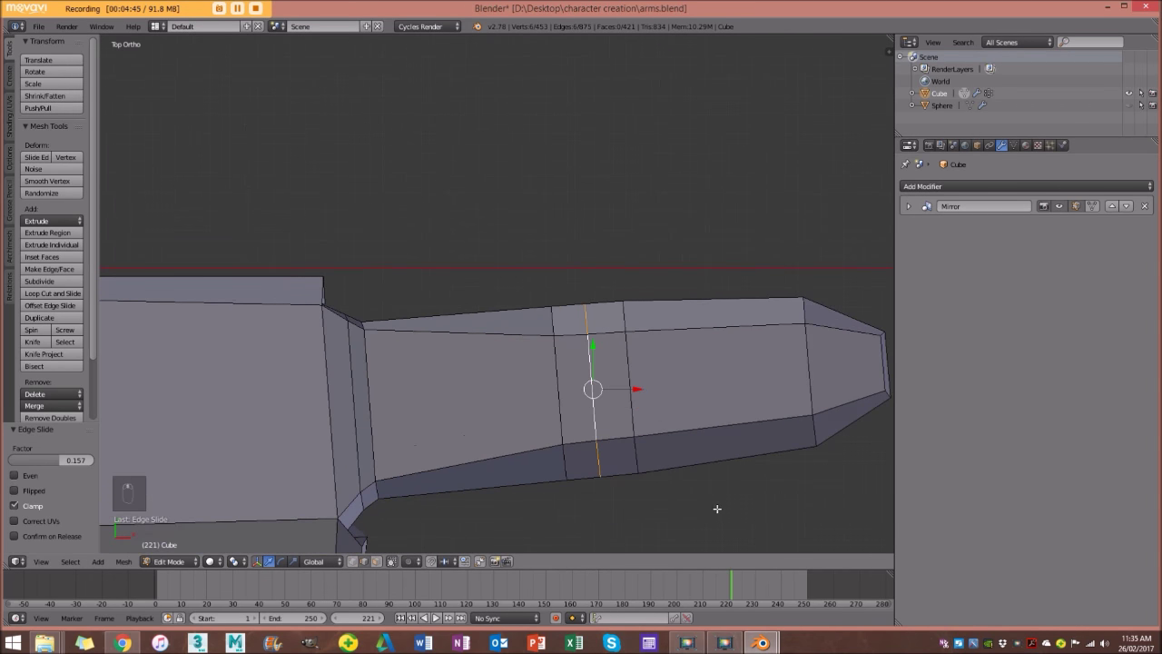
{"action": "key", "text": "s"}
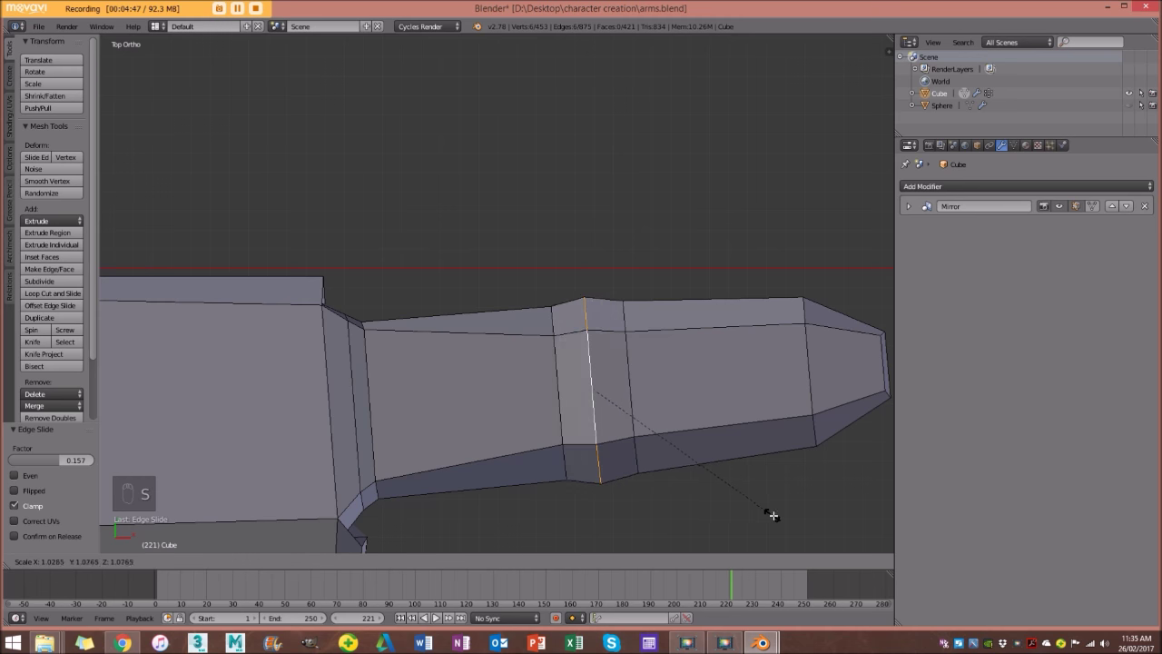
{"action": "left_click", "coordinate": [772, 514]}
{"action": "middle_click_drag", "start_coordinate": [768, 506], "coordinate": [353, 256]}
{"action": "key", "text": "a"}
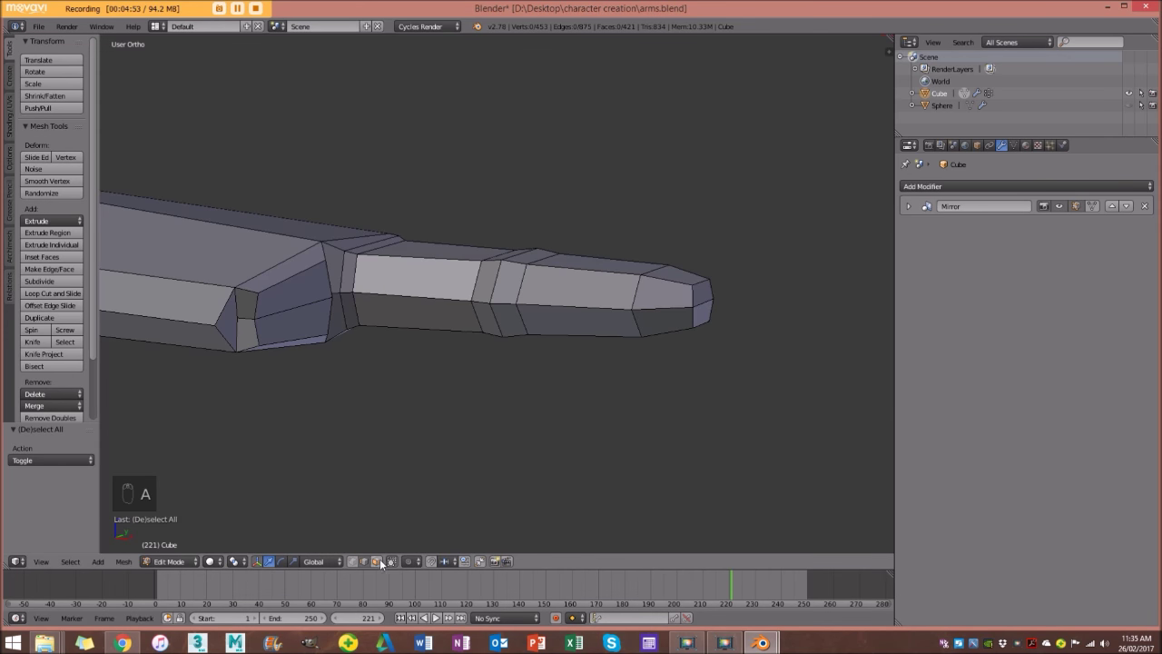
In face select mode, circle-select all faces of the finger from tip to base through the wireframe.
{"action": "middle_click_drag", "start_coordinate": [457, 498], "coordinate": [690, 290]}
{"action": "key", "text": "z"}
{"action": "key", "text": "c"}
{"action": "scroll", "coordinate": [690, 291], "scroll_direction": "down", "scroll_amount": 3}
{"action": "mouse_move", "coordinate": [693, 294]}
{"action": "left_mouse_down"}
{"action": "mouse_move", "coordinate": [635, 379]}
{"action": "mouse_move", "coordinate": [597, 286]}
{"action": "mouse_move", "coordinate": [521, 260]}
{"action": "left_mouse_up"}
{"action": "right_click", "coordinate": [520, 261]}
{"action": "middle_click_drag", "start_coordinate": [520, 261], "coordinate": [556, 357]}
{"action": "key", "text": "z"}
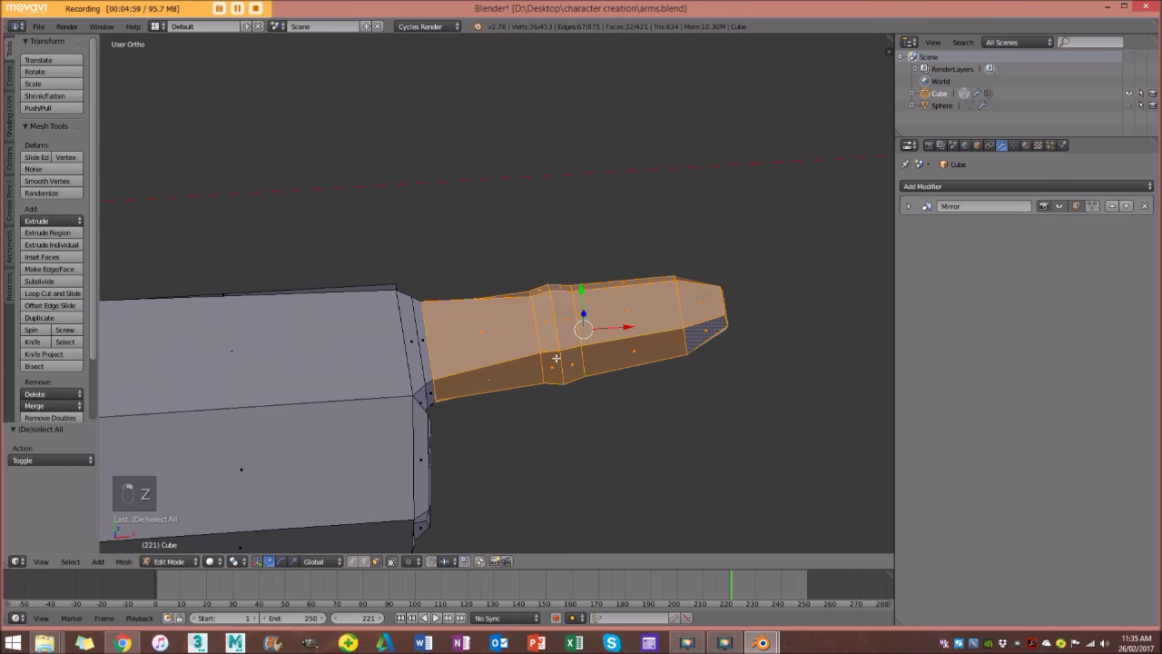
Duplicate the selected finger in top view and place the copy about -0.124 along Y beside the original.
{"action": "key", "text": "KP_7"}
{"action": "key", "text": "shift+d"}
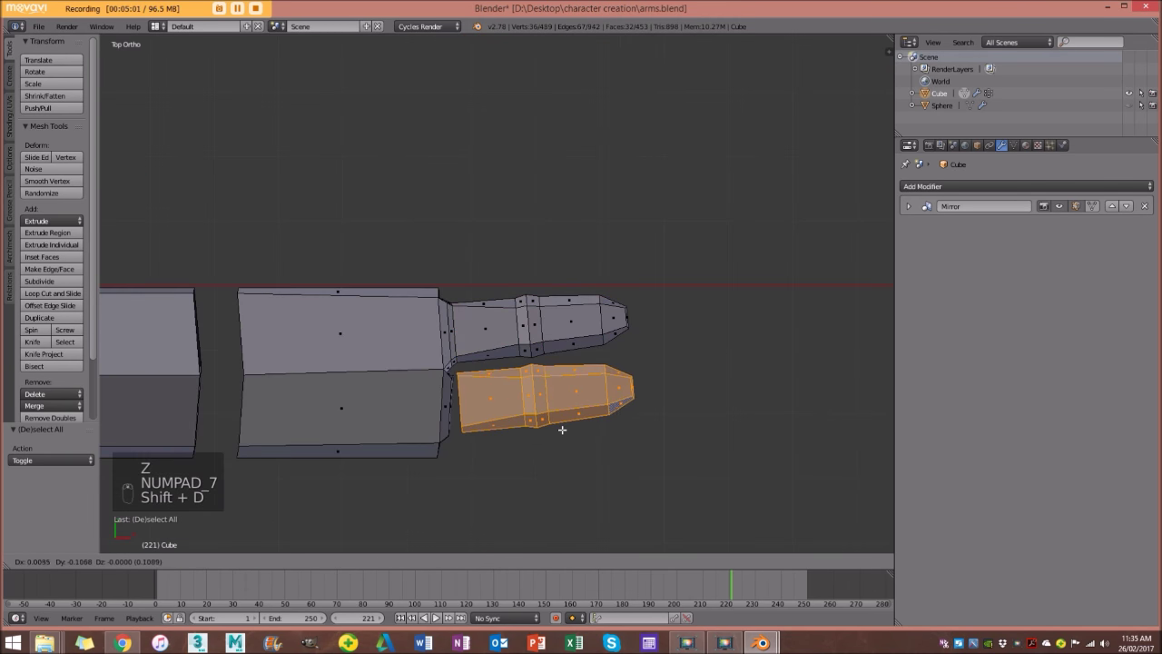
{"action": "left_click", "coordinate": [557, 436]}
Rotate the duplicated finger about 4 degrees to straighten it and shift it about -0.007 along Y.
{"action": "key", "text": "r"}
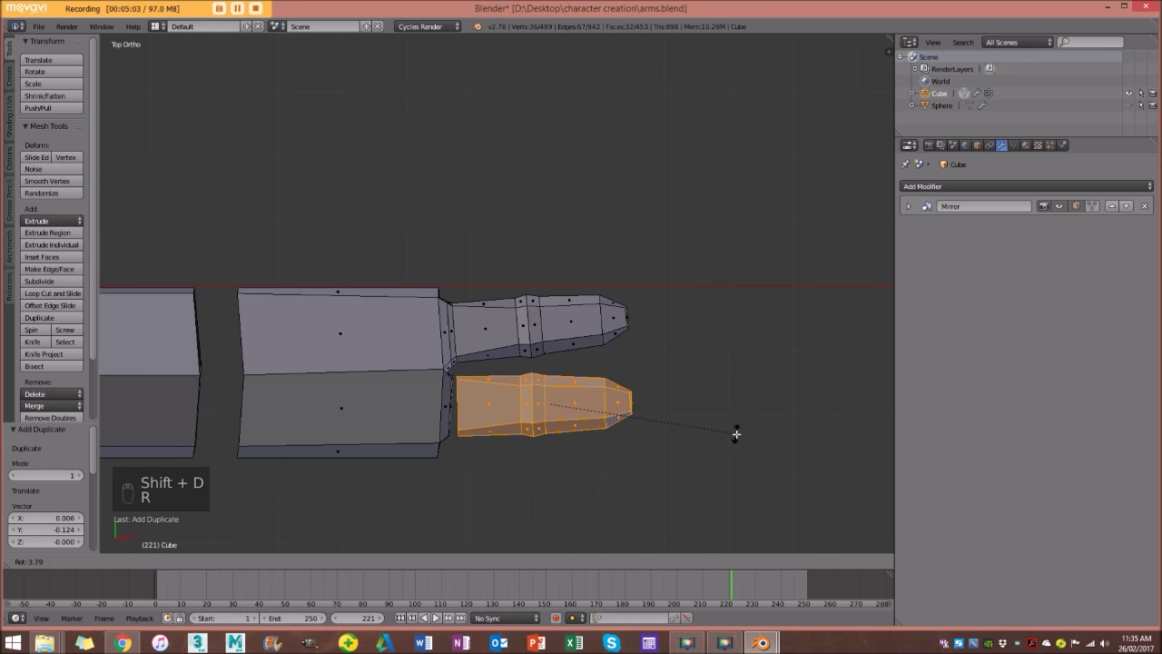
{"action": "left_click", "coordinate": [736, 438]}
{"action": "key", "text": "g"}
{"action": "left_click", "coordinate": [736, 445]}
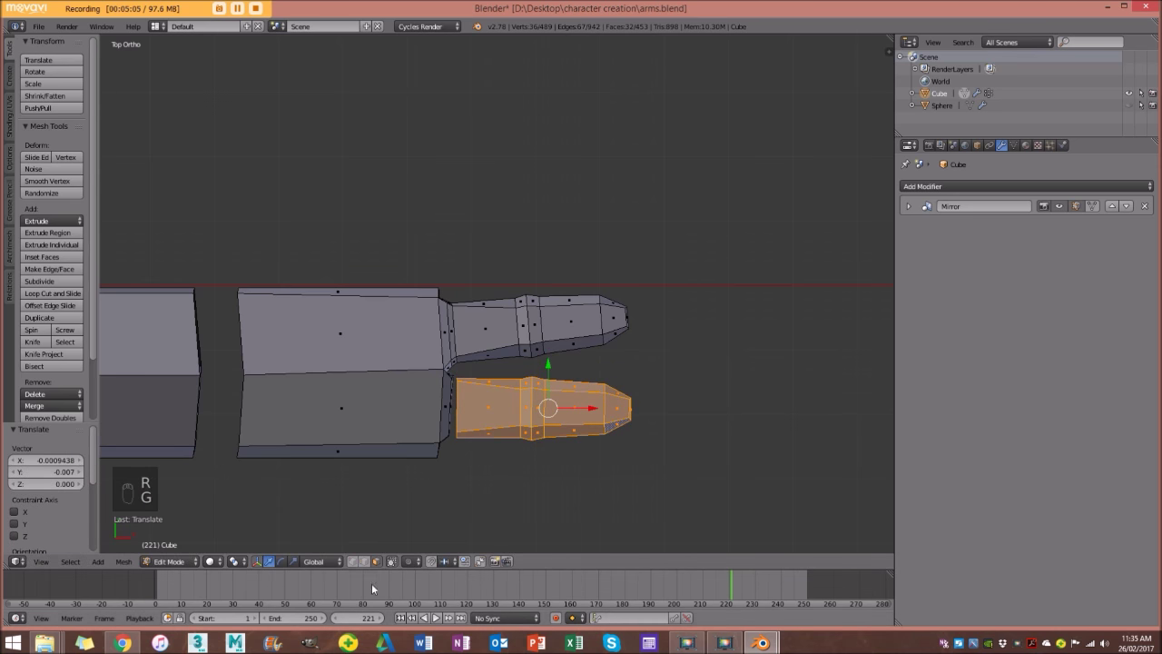
Delete the two hand end-cap faces opposite the duplicated finger's open base.
{"action": "left_click", "coordinate": [365, 561]}
{"action": "middle_click_drag", "start_coordinate": [519, 461], "coordinate": [346, 459]}
{"action": "scroll", "coordinate": [446, 385], "scroll_direction": "up", "scroll_amount": 4}
{"action": "scroll", "coordinate": [446, 386], "scroll_direction": "up", "scroll_amount": 3}
{"action": "key", "text": "a"}
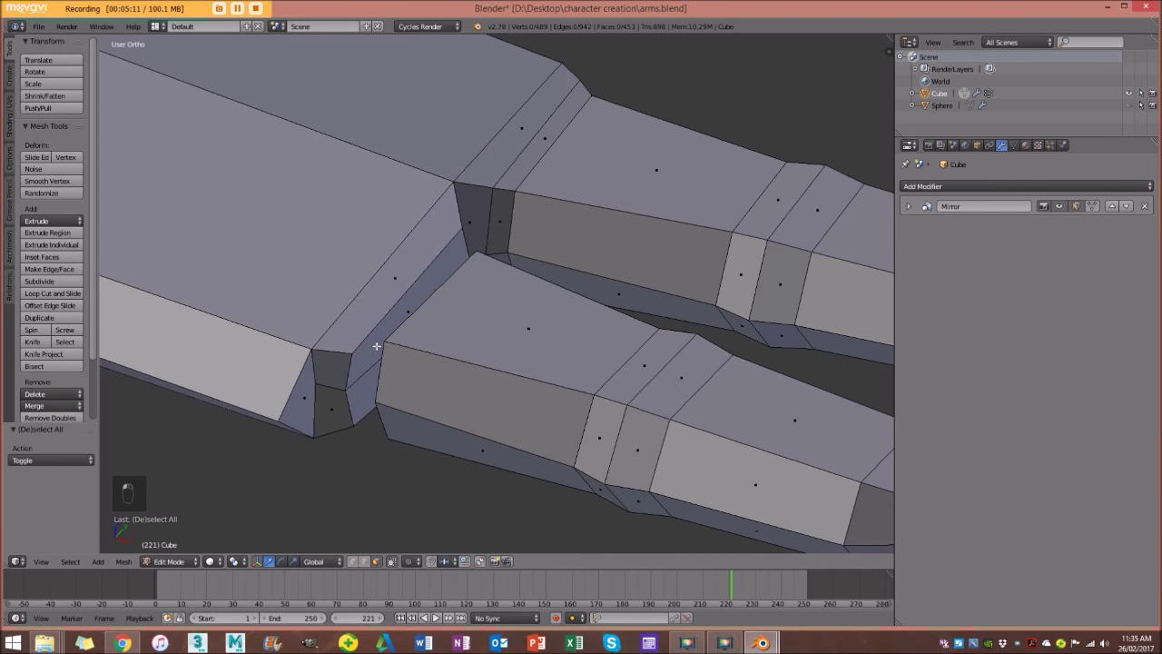
{"action": "right_click", "coordinate": [377, 346]}
{"action": "middle_click_drag", "start_coordinate": [377, 346], "coordinate": [428, 290]}
{"action": "key", "text": "z"}
{"action": "key", "text": "x"}
{"action": "left_click", "coordinate": [425, 310]}
{"action": "key", "text": "z"}
{"action": "middle_click_drag", "start_coordinate": [473, 251], "coordinate": [387, 468]}
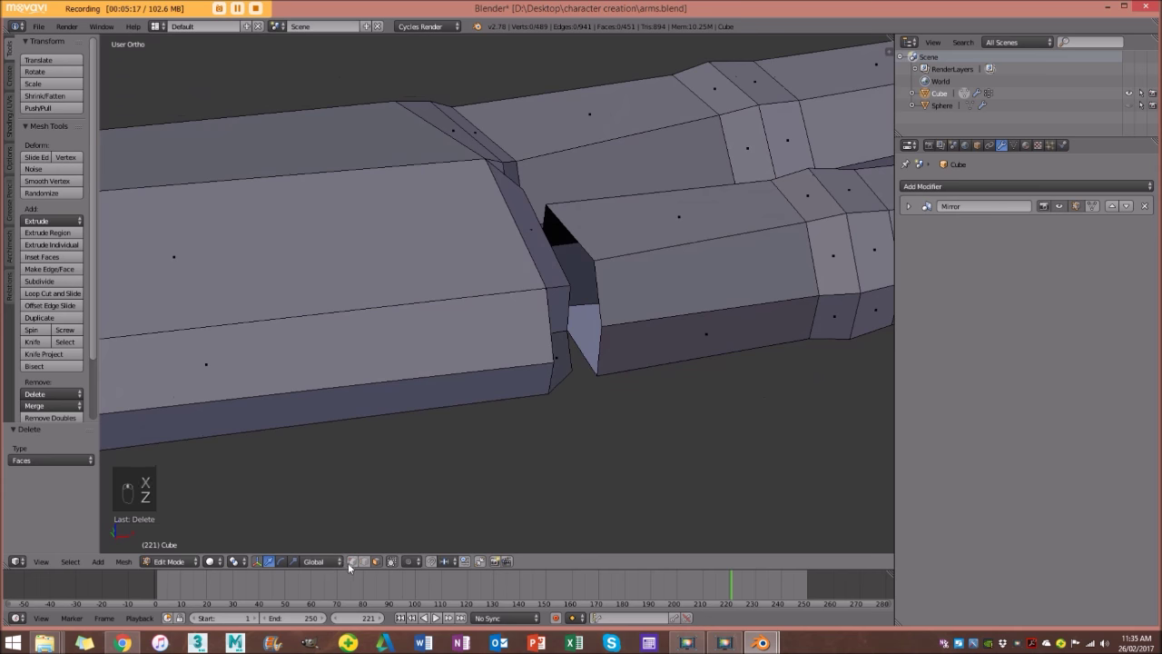
Select the open boundary loops of the hand and the duplicated finger and bridge them with Bridge Edge Loops.
{"action": "middle_click_drag", "start_coordinate": [590, 252], "coordinate": [513, 262]}
{"action": "middle_click_drag", "start_coordinate": [428, 243], "coordinate": [467, 293], "text": "shift"}
{"action": "scroll", "coordinate": [431, 227], "scroll_direction": "up", "scroll_amount": 2}
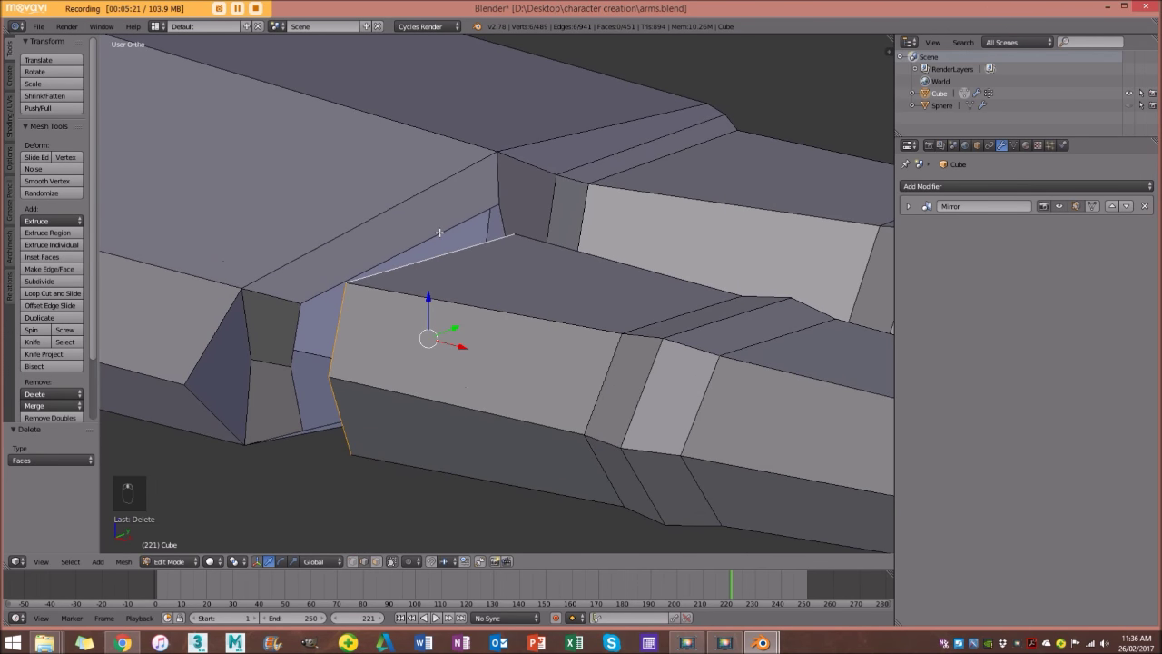
{"action": "middle_click_drag", "start_coordinate": [439, 228], "coordinate": [435, 415]}
{"action": "right_click", "coordinate": [443, 360], "text": "alt+shift"}
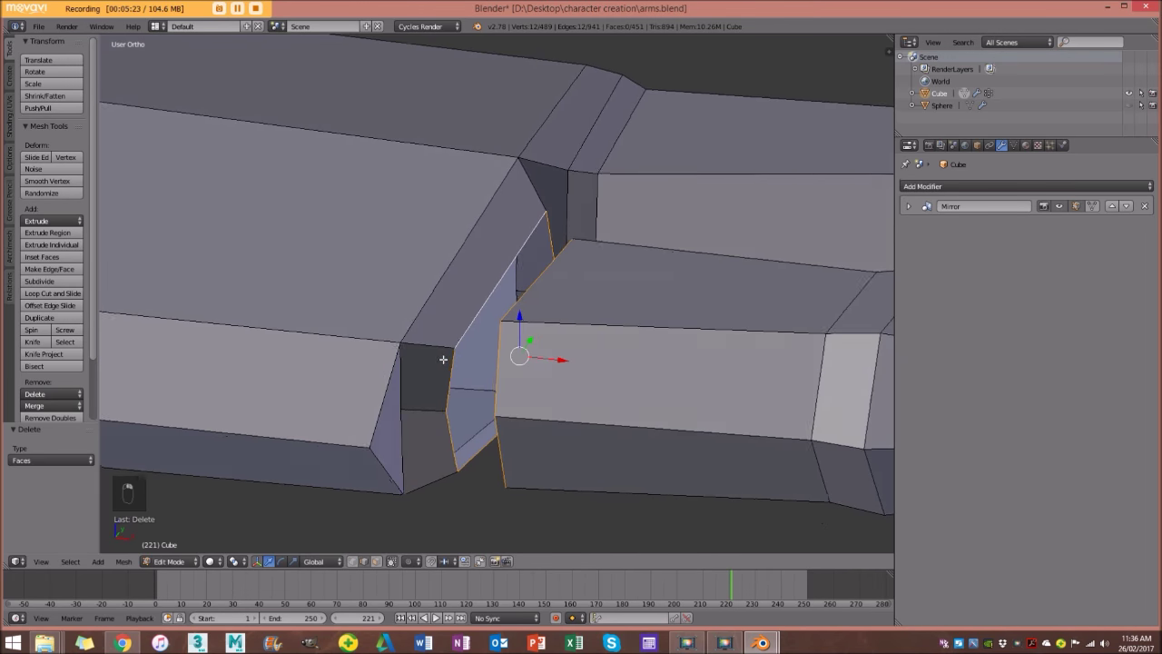
{"action": "key", "text": "z"}
{"action": "middle_click_drag", "start_coordinate": [540, 322], "coordinate": [587, 359]}
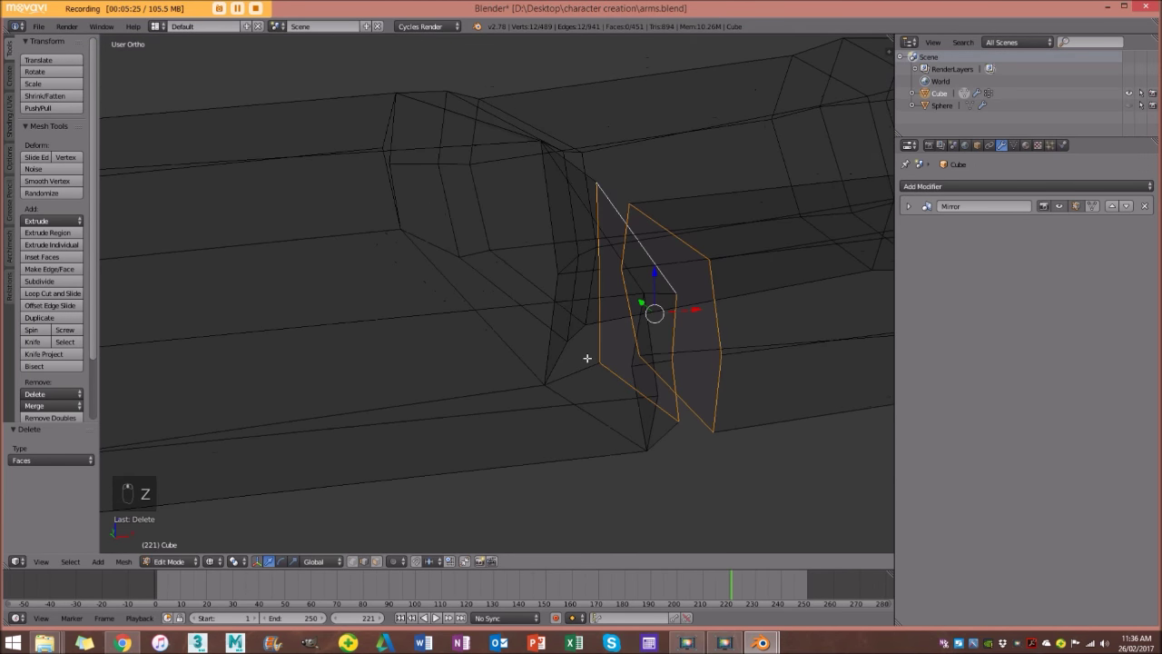
{"action": "key", "text": "ctrl+e"}
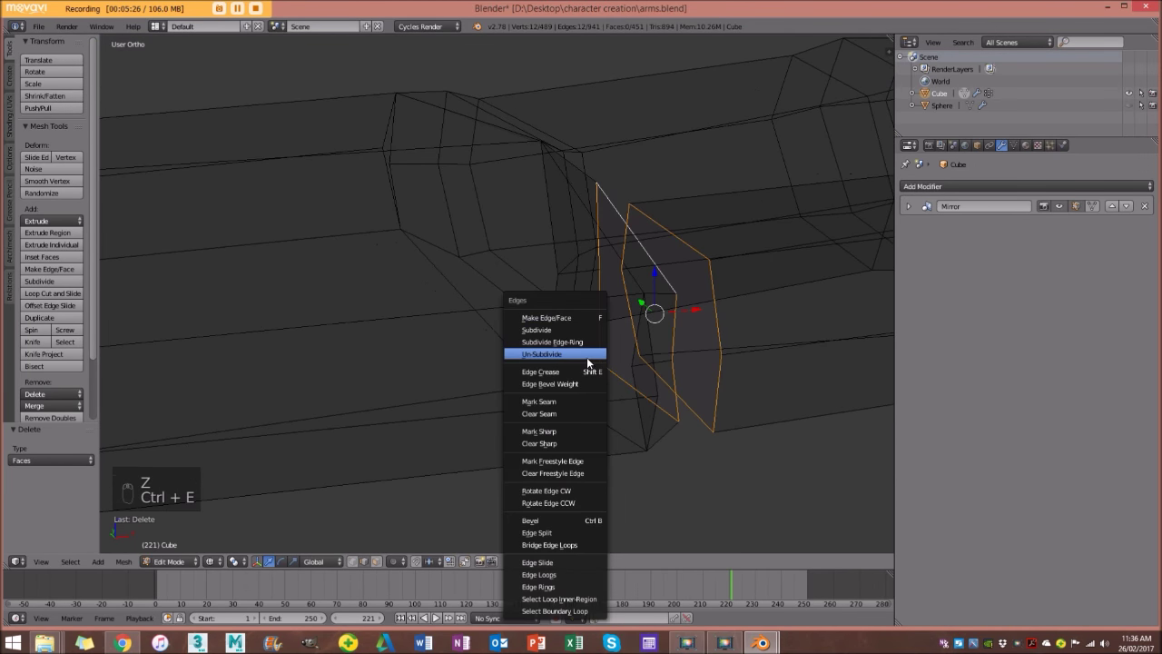
{"action": "left_click", "coordinate": [591, 545]}
{"action": "middle_click_drag", "start_coordinate": [636, 435], "coordinate": [548, 404]}
{"action": "key", "text": "z"}
Dissolve the extra edge loop at the base of the duplicated finger.
{"action": "scroll", "coordinate": [549, 359], "scroll_direction": "up", "scroll_amount": 3}
{"action": "scroll", "coordinate": [549, 359], "scroll_direction": "down", "scroll_amount": 4}
{"action": "key", "text": "a"}
{"action": "key", "text": "x"}
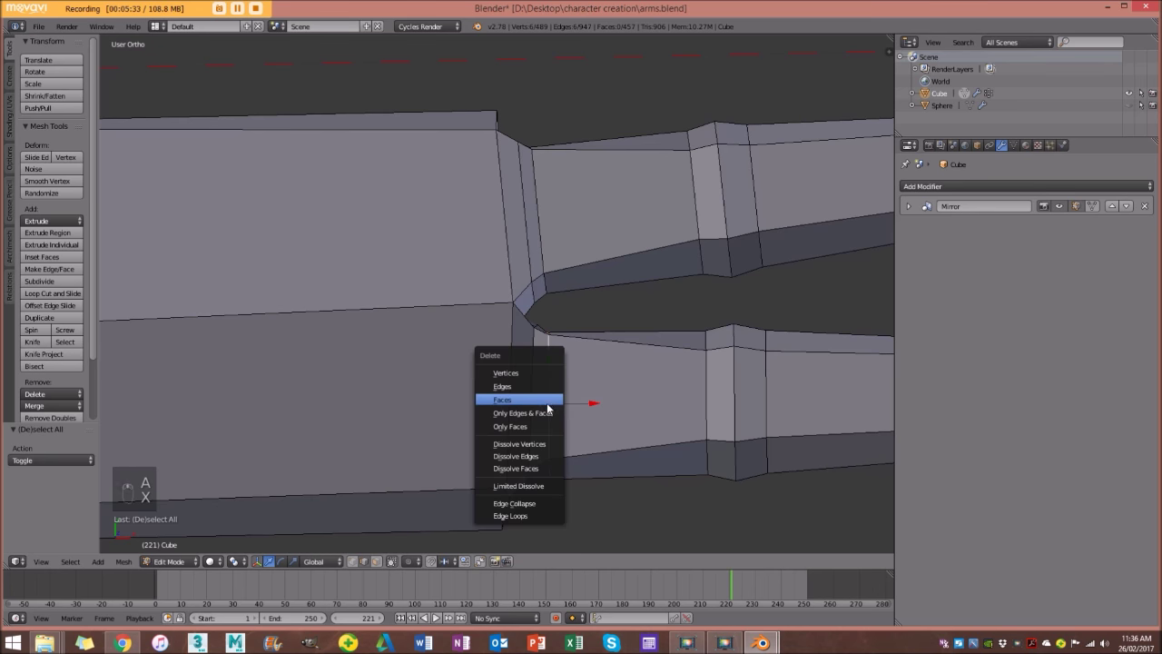
{"action": "left_click", "coordinate": [541, 456]}
{"action": "scroll", "coordinate": [578, 405], "scroll_direction": "down", "scroll_amount": 3}
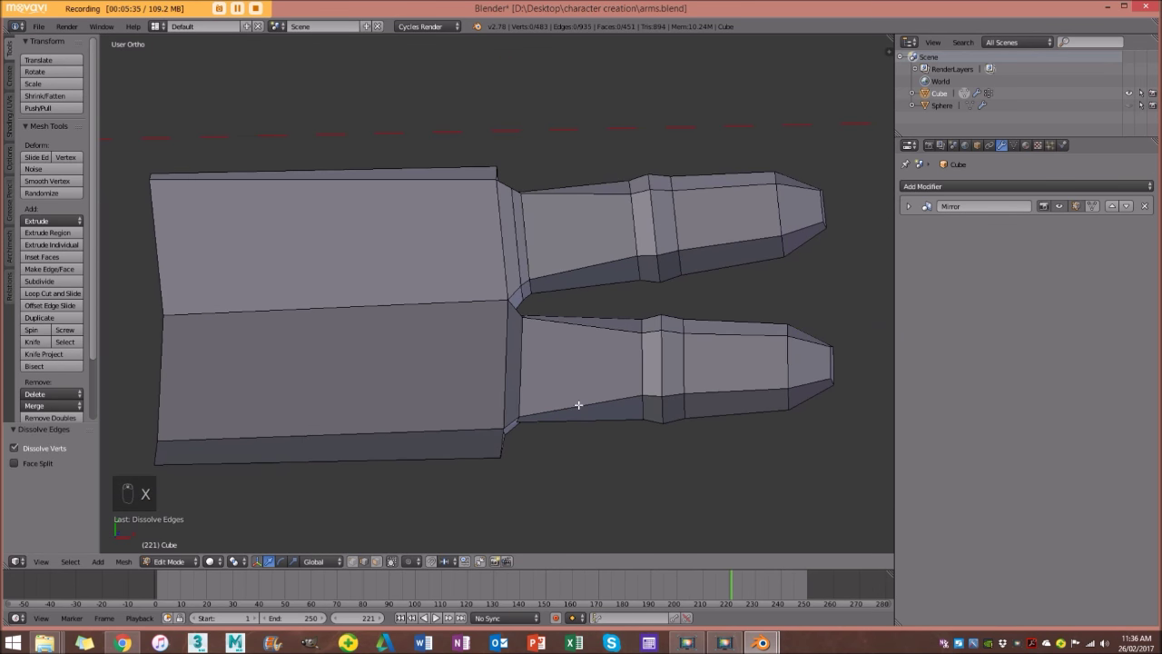
Add an edge loop near the second finger's base, scale it down slightly and clear the selection.
{"action": "key", "text": "KP_7"}
{"action": "scroll", "coordinate": [579, 403], "scroll_direction": "up", "scroll_amount": 1}
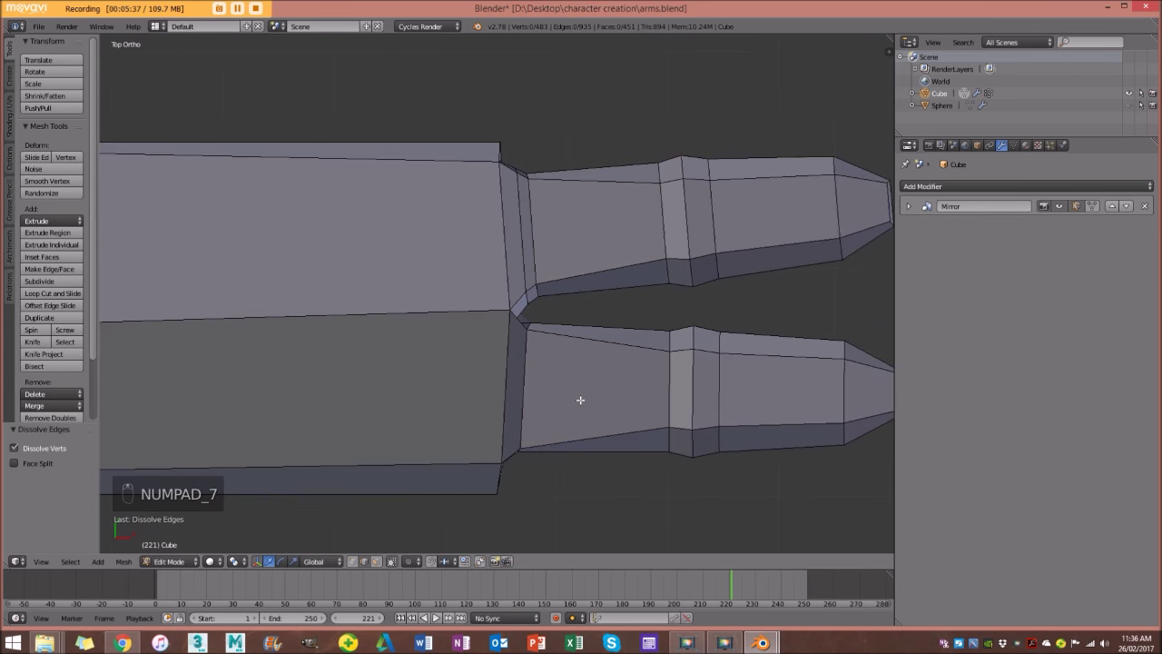
{"action": "key", "text": "ctrl+r"}
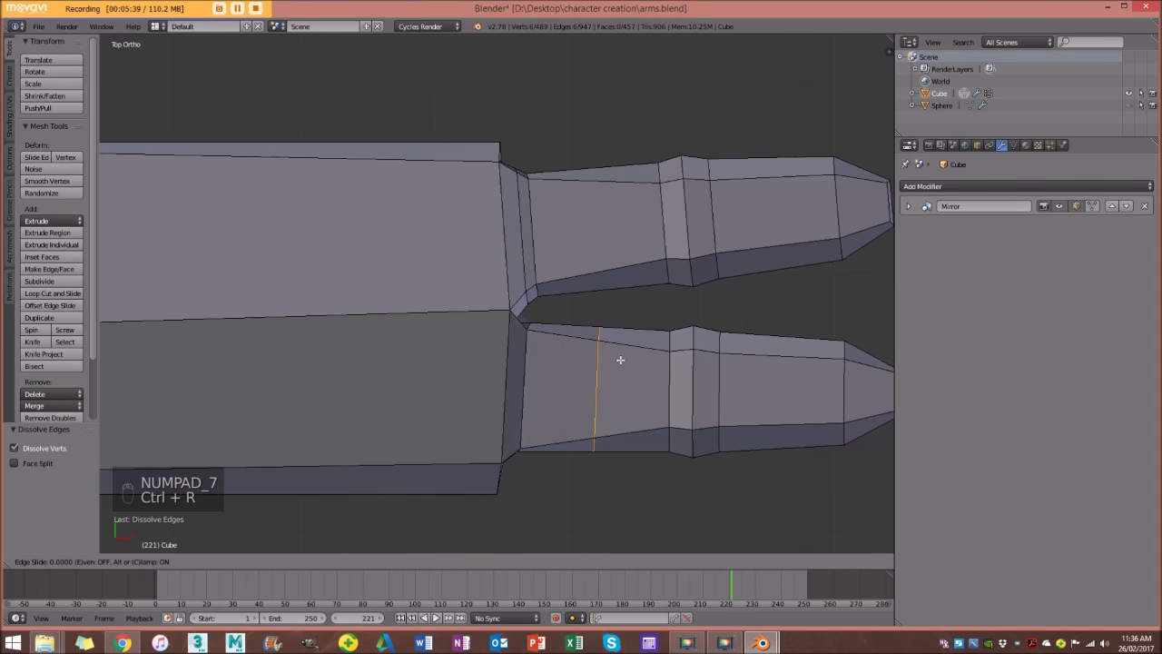
{"action": "left_click", "coordinate": [562, 355]}
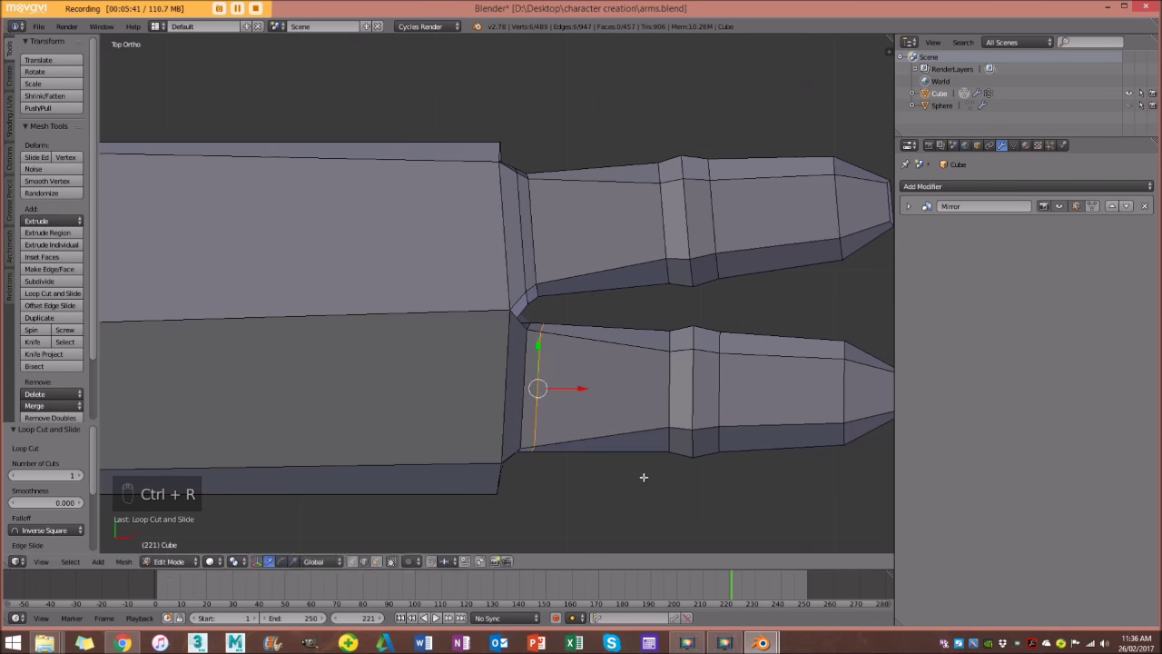
{"action": "key", "text": "s"}
{"action": "left_click", "coordinate": [638, 470]}
{"action": "key", "text": "a"}
Move the two outer corner vertices at the hand's finger end -0.020 along X and scale them to about 0.956.
{"action": "scroll", "coordinate": [640, 421], "scroll_direction": "down", "scroll_amount": 4}
{"action": "middle_click_drag", "start_coordinate": [638, 422], "coordinate": [604, 347]}
{"action": "scroll", "coordinate": [605, 350], "scroll_direction": "up", "scroll_amount": 2}
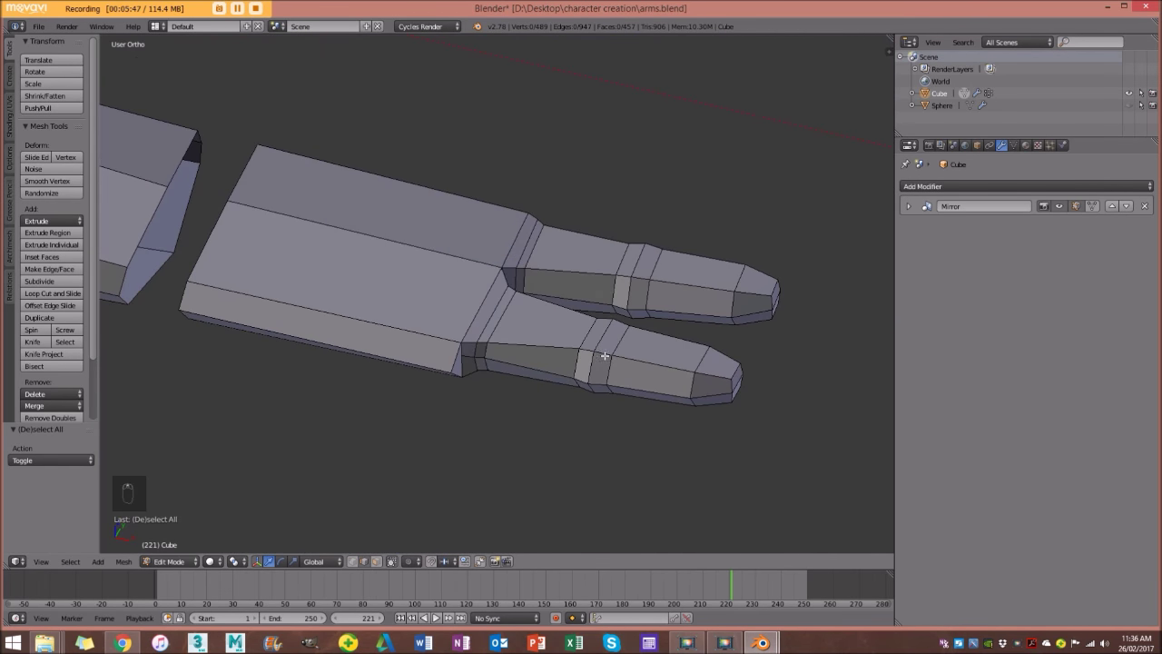
{"action": "scroll", "coordinate": [419, 315], "scroll_direction": "up", "scroll_amount": 3}
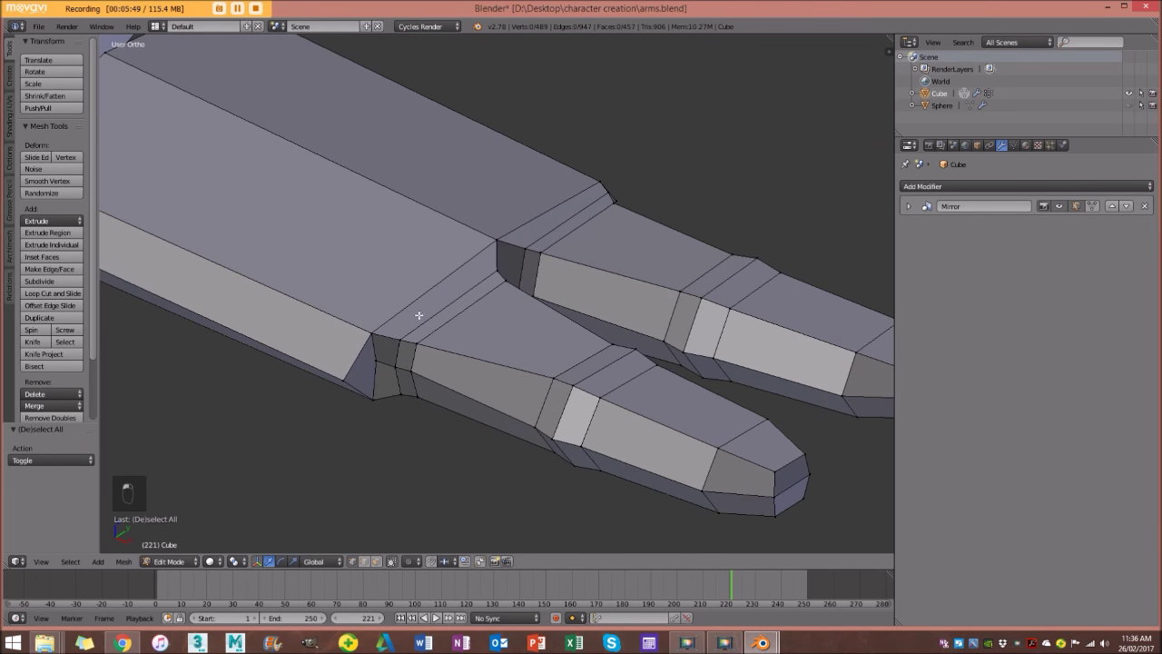
{"action": "middle_click_drag", "start_coordinate": [420, 306], "coordinate": [683, 311]}
{"action": "key", "text": "KP_7"}
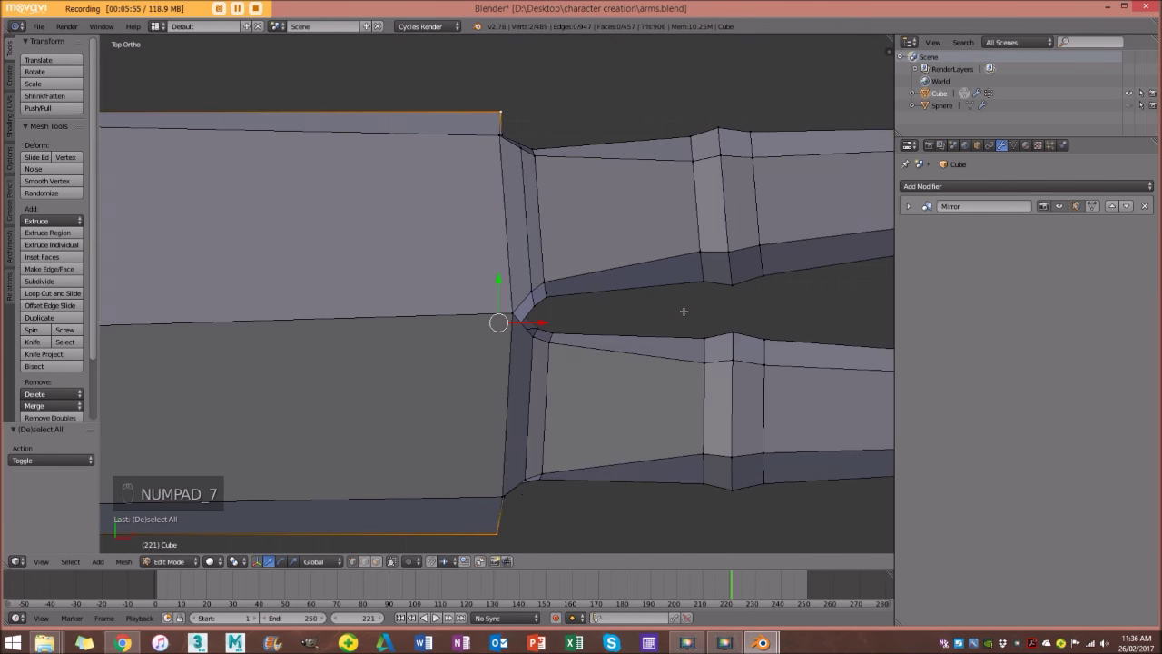
{"action": "left_click_drag", "start_coordinate": [527, 315], "coordinate": [500, 319]}
{"action": "scroll", "coordinate": [556, 436], "scroll_direction": "down", "scroll_amount": 2}
{"action": "key", "text": "s"}
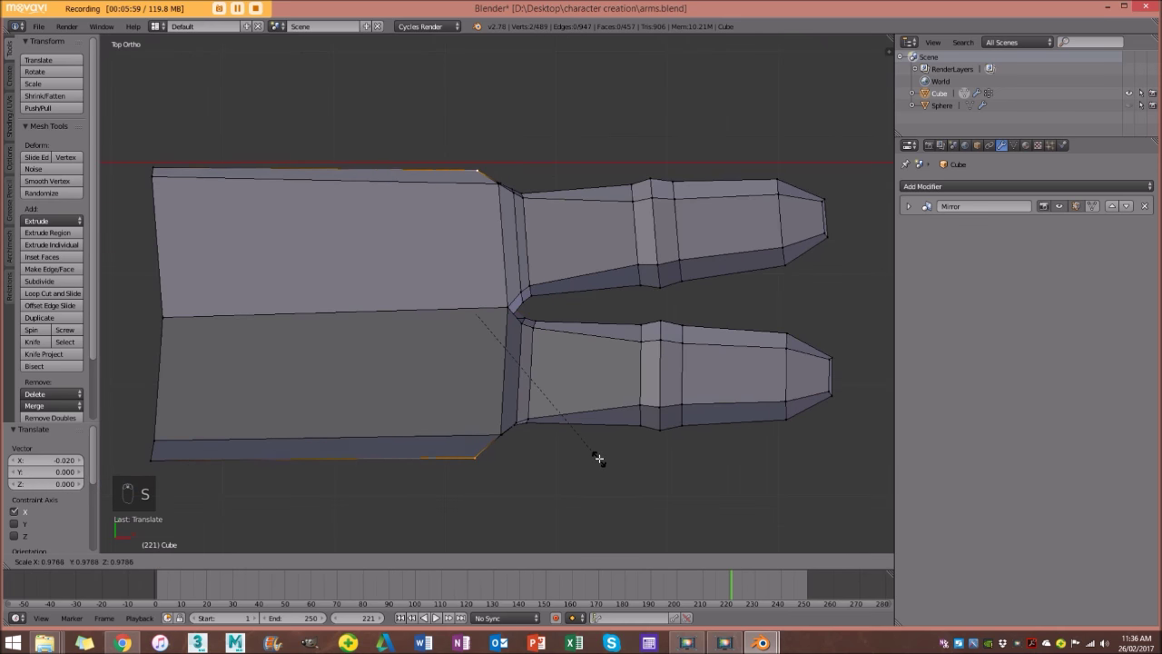
{"action": "left_click", "coordinate": [599, 455]}
{"action": "scroll", "coordinate": [603, 440], "scroll_direction": "down", "scroll_amount": 2}
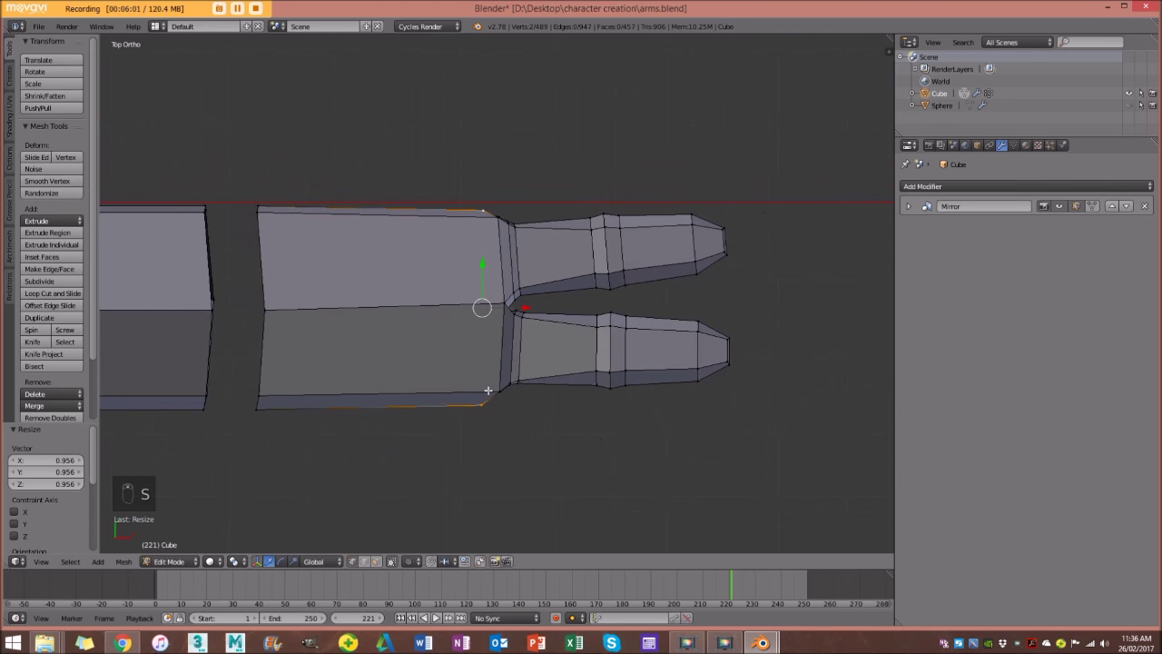
{"action": "scroll", "coordinate": [462, 382], "scroll_direction": "up", "scroll_amount": 2}
{"action": "key", "text": "a"}
Add two edge loops across the palm, one near the finger bases and one around its middle, and clear the selection.
{"action": "scroll", "coordinate": [363, 428], "scroll_direction": "down", "scroll_amount": 1}
{"action": "key", "text": "ctrl+r"}
{"action": "left_click", "coordinate": [363, 428]}
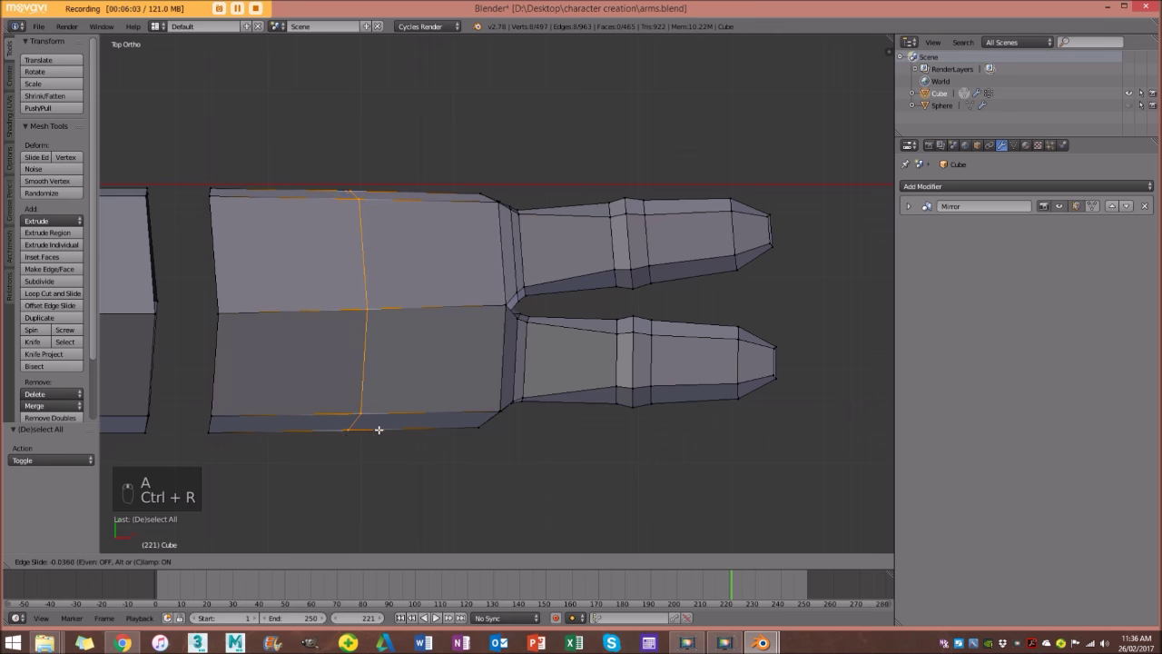
{"action": "left_click", "coordinate": [454, 433]}
{"action": "key", "text": "a"}
{"action": "key", "text": "ctrl+r"}
{"action": "left_click", "coordinate": [385, 313]}
{"action": "left_click", "coordinate": [355, 306]}
{"action": "key", "text": "a"}
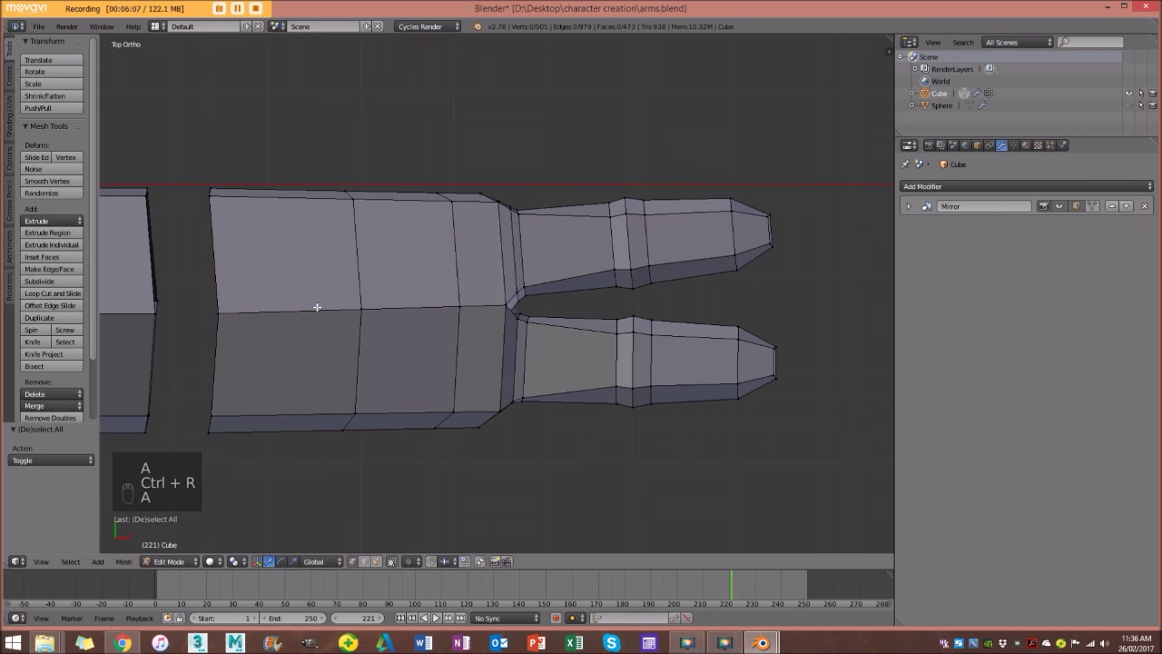
Examine the hand's shape and its proportions against the arm and the whole character.
{"action": "scroll", "coordinate": [317, 306], "scroll_direction": "down", "scroll_amount": 3}
{"action": "middle_click_drag", "start_coordinate": [516, 309], "coordinate": [570, 234]}
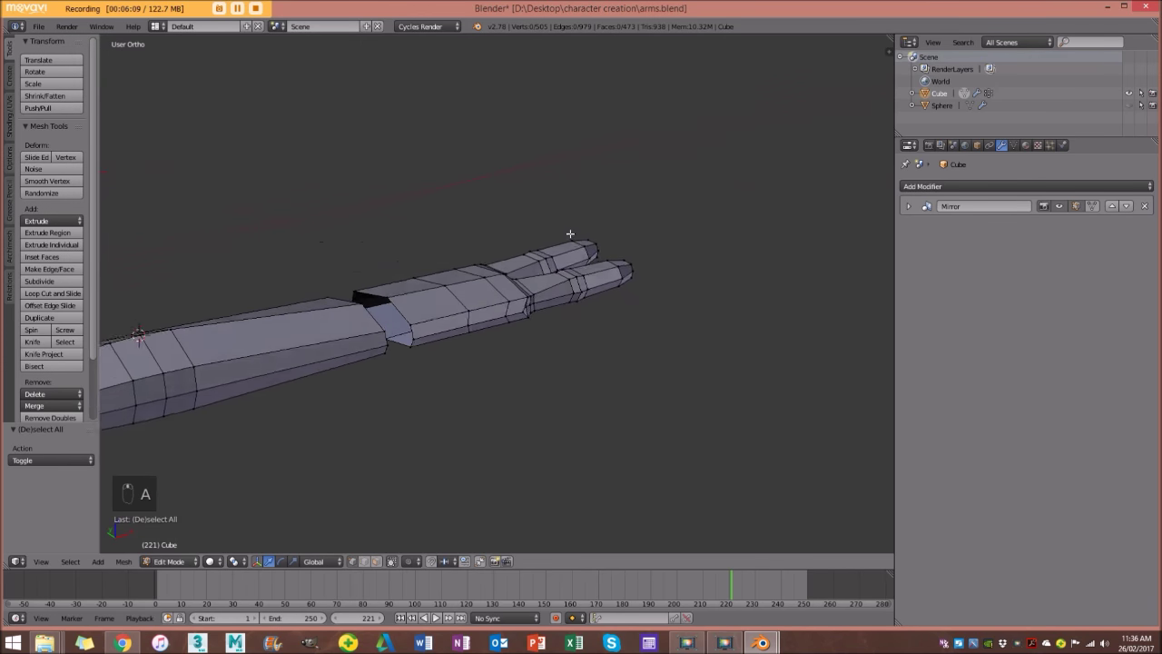
{"action": "scroll", "coordinate": [570, 233], "scroll_direction": "up", "scroll_amount": 5}
{"action": "scroll", "coordinate": [264, 369], "scroll_direction": "down", "scroll_amount": 8}
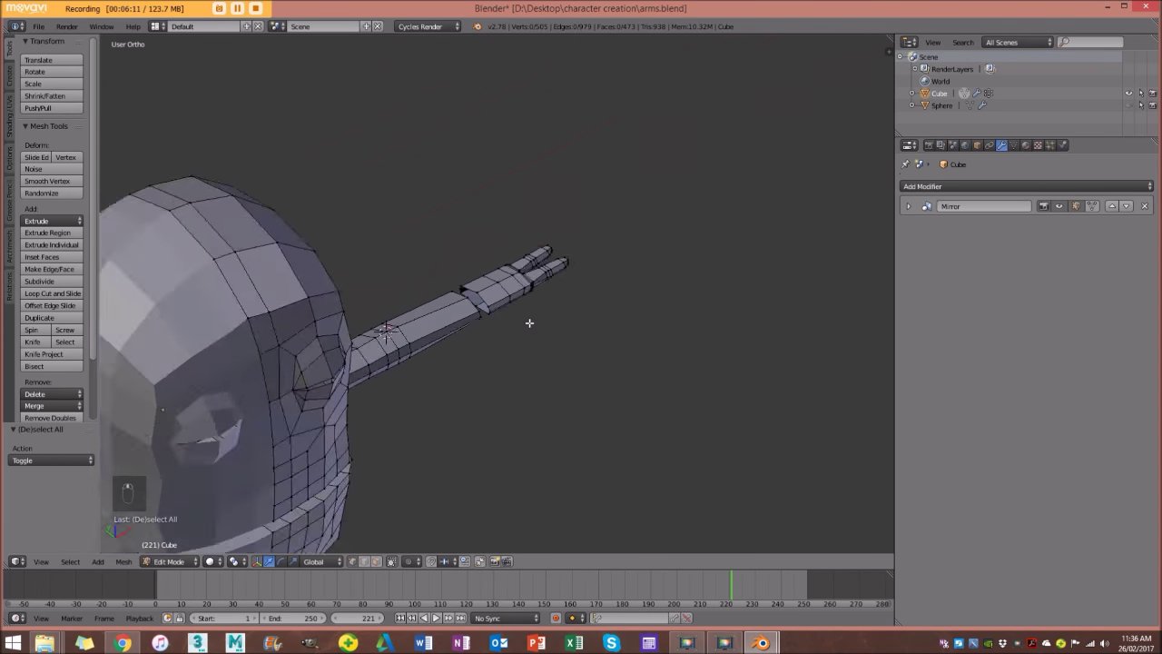
{"action": "scroll", "coordinate": [529, 323], "scroll_direction": "down", "scroll_amount": 7}
{"action": "scroll", "coordinate": [477, 380], "scroll_direction": "up", "scroll_amount": 6}
{"action": "scroll", "coordinate": [475, 379], "scroll_direction": "down", "scroll_amount": 1}
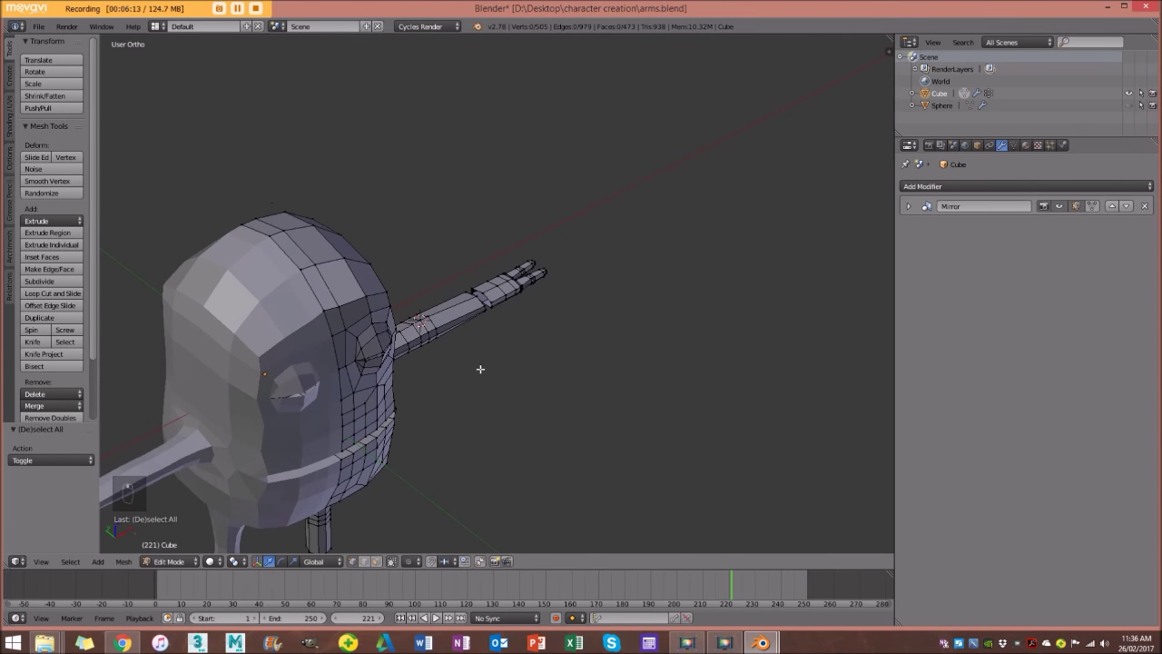
Select the whole linked hand, scale it to about 1.178 and move it along X to leave a small gap at the forearm.
{"action": "key", "text": "KP_7"}
{"action": "scroll", "coordinate": [480, 368], "scroll_direction": "up", "scroll_amount": 4}
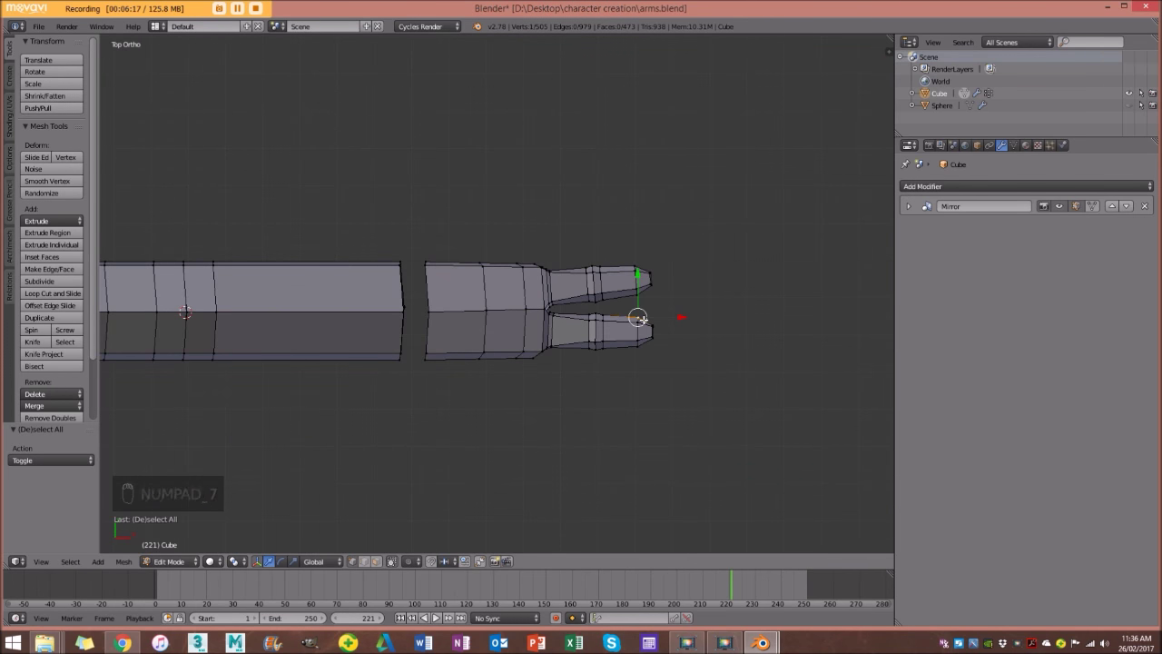
{"action": "key", "text": "ctrl+l"}
{"action": "scroll", "coordinate": [626, 314], "scroll_direction": "down", "scroll_amount": 4}
{"action": "scroll", "coordinate": [617, 354], "scroll_direction": "up", "scroll_amount": 4}
{"action": "left_click", "coordinate": [678, 444]}
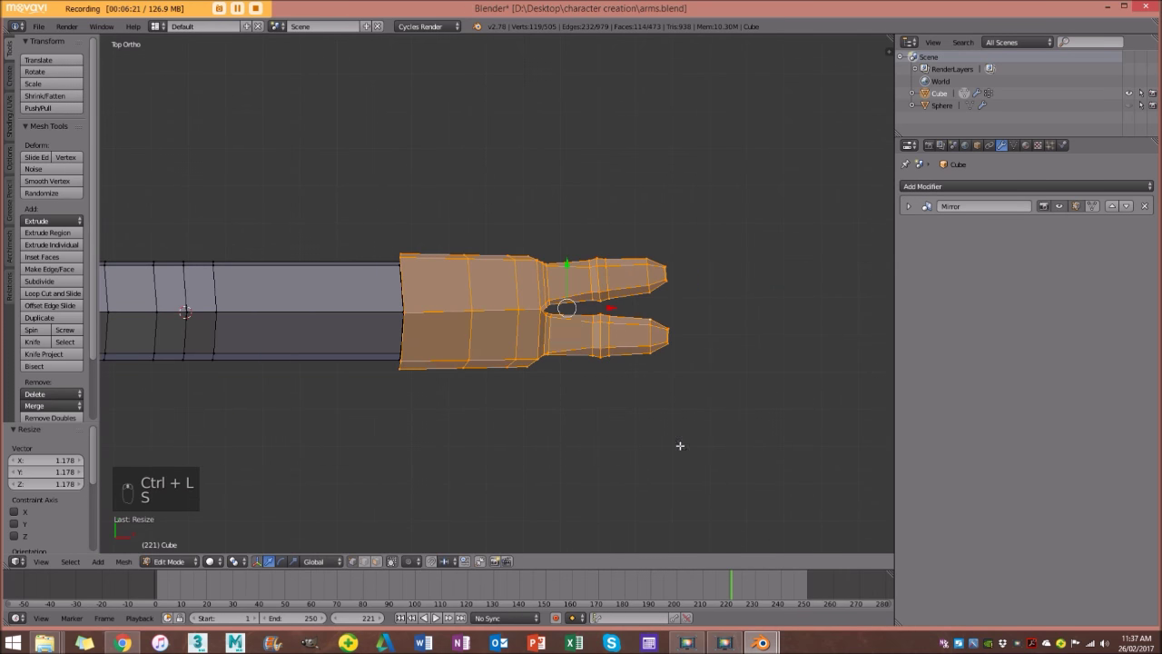
{"action": "key", "text": "g"}
{"action": "key", "text": "x"}
{"action": "left_click", "coordinate": [611, 307]}
Scale the hand's open edge loop at the wrist down to about 0.822.
{"action": "key", "text": "a"}
{"action": "right_click", "coordinate": [415, 285], "text": "alt"}
{"action": "scroll", "coordinate": [501, 452], "scroll_direction": "up", "scroll_amount": 1}
{"action": "key", "text": "s"}
{"action": "left_click", "coordinate": [490, 431]}
{"action": "middle_click_drag", "start_coordinate": [481, 424], "coordinate": [518, 284]}
{"action": "scroll", "coordinate": [444, 376], "scroll_direction": "up", "scroll_amount": 3}
{"action": "middle_click_drag", "start_coordinate": [473, 343], "coordinate": [460, 323]}
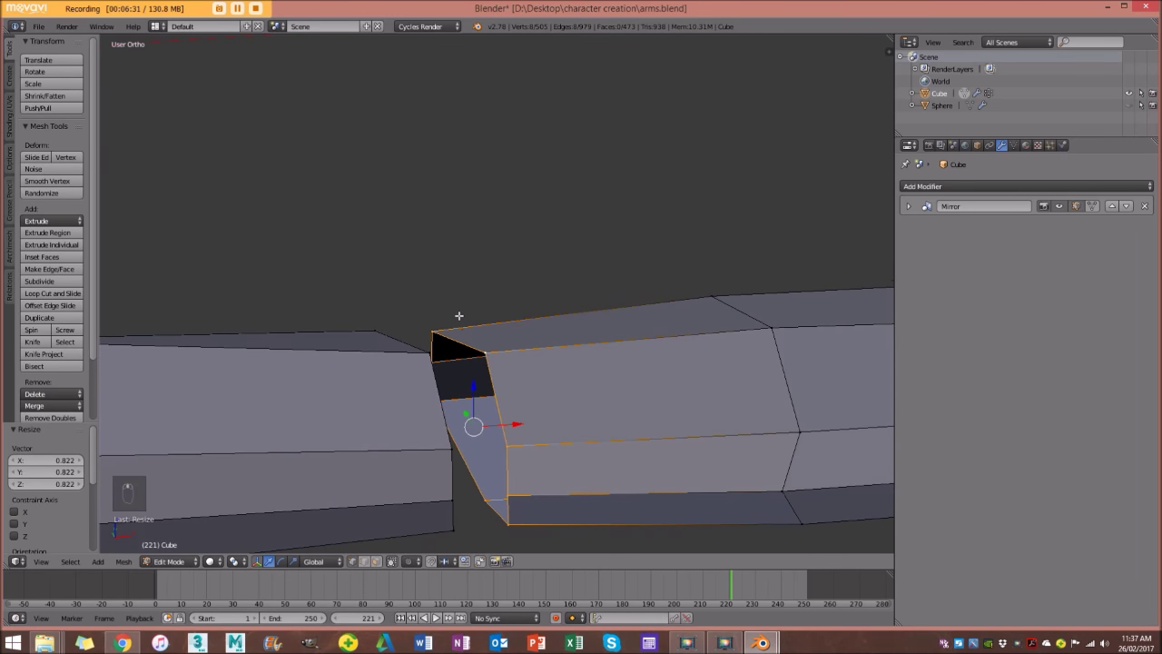
{"action": "middle_click_drag", "start_coordinate": [473, 461], "coordinate": [439, 397]}
{"action": "key", "text": "a"}
{"action": "right_click", "coordinate": [346, 355], "text": "alt"}
{"action": "key", "text": "a"}
{"action": "right_click", "coordinate": [400, 400], "text": "alt"}
{"action": "key", "text": "shift+d"}
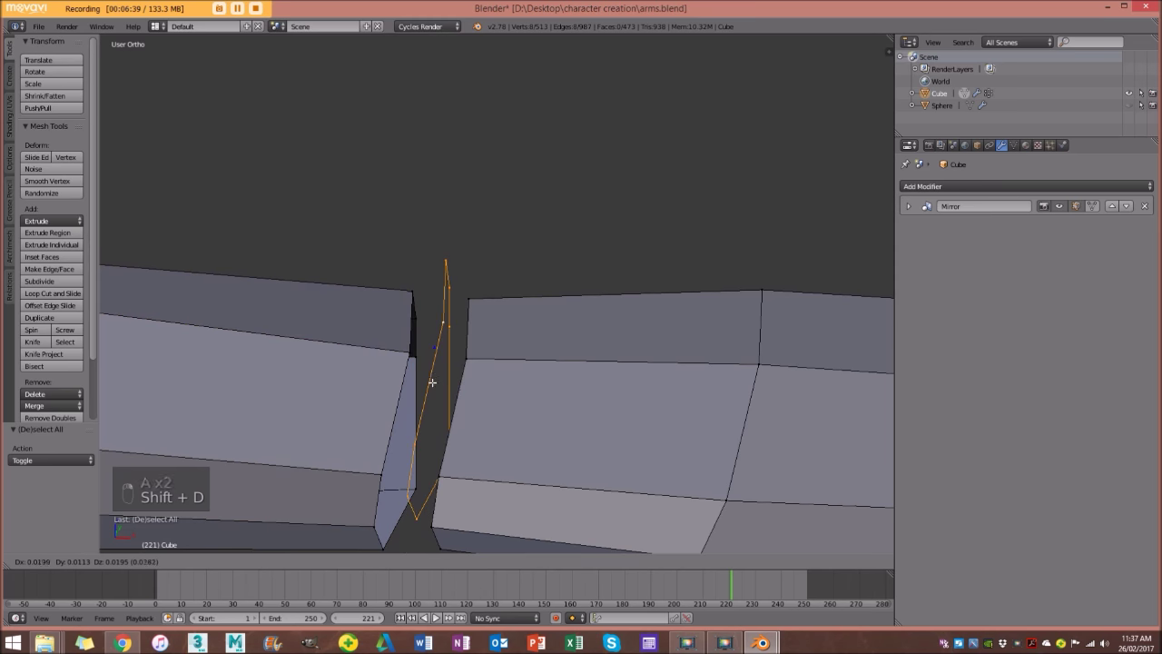
{"action": "left_click", "coordinate": [441, 399]}
{"action": "key", "text": "x"}
{"action": "left_click", "coordinate": [435, 384]}
{"action": "key", "text": "x"}
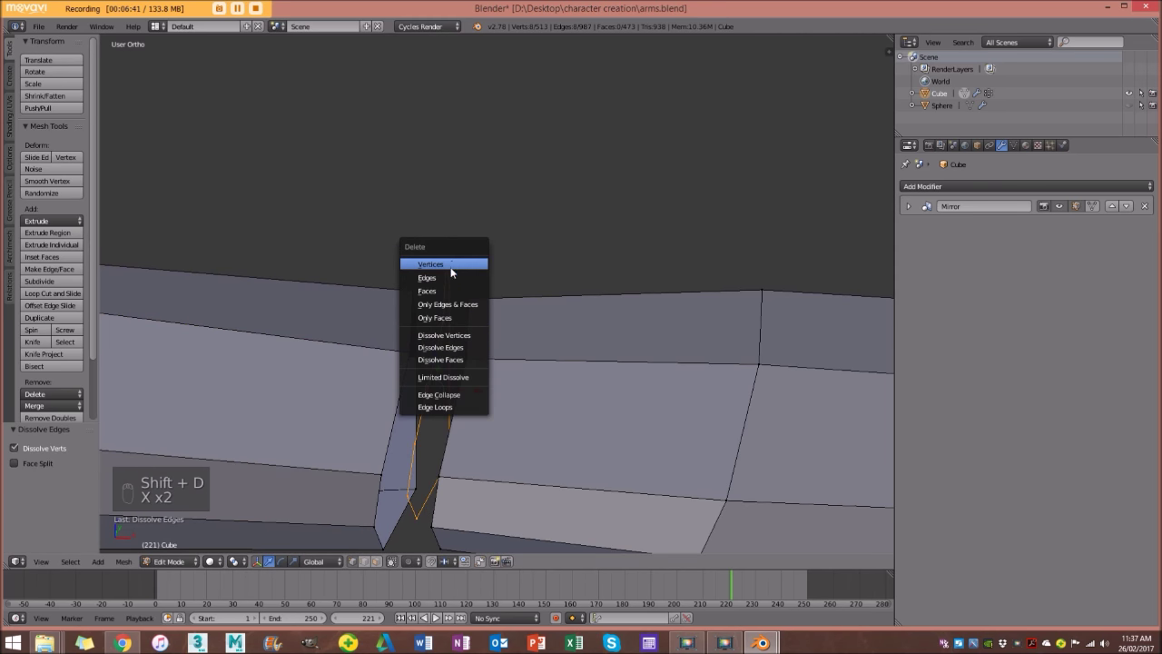
{"action": "left_click", "coordinate": [448, 264]}
Select the open edge loops of the hand and the forearm and join them with Bridge Edge Loops.
{"action": "middle_click_drag", "start_coordinate": [436, 311], "coordinate": [407, 336]}
{"action": "middle_click_drag", "start_coordinate": [454, 384], "coordinate": [481, 397]}
{"action": "key", "text": "a"}
{"action": "right_click", "coordinate": [484, 349], "text": "alt"}
{"action": "scroll", "coordinate": [519, 482], "scroll_direction": "down", "scroll_amount": 4}
{"action": "middle_click_drag", "start_coordinate": [511, 448], "coordinate": [462, 415]}
{"action": "scroll", "coordinate": [463, 415], "scroll_direction": "up", "scroll_amount": 4}
{"action": "right_click", "coordinate": [419, 330], "text": "alt+shift"}
{"action": "key", "text": "ctrl+e"}
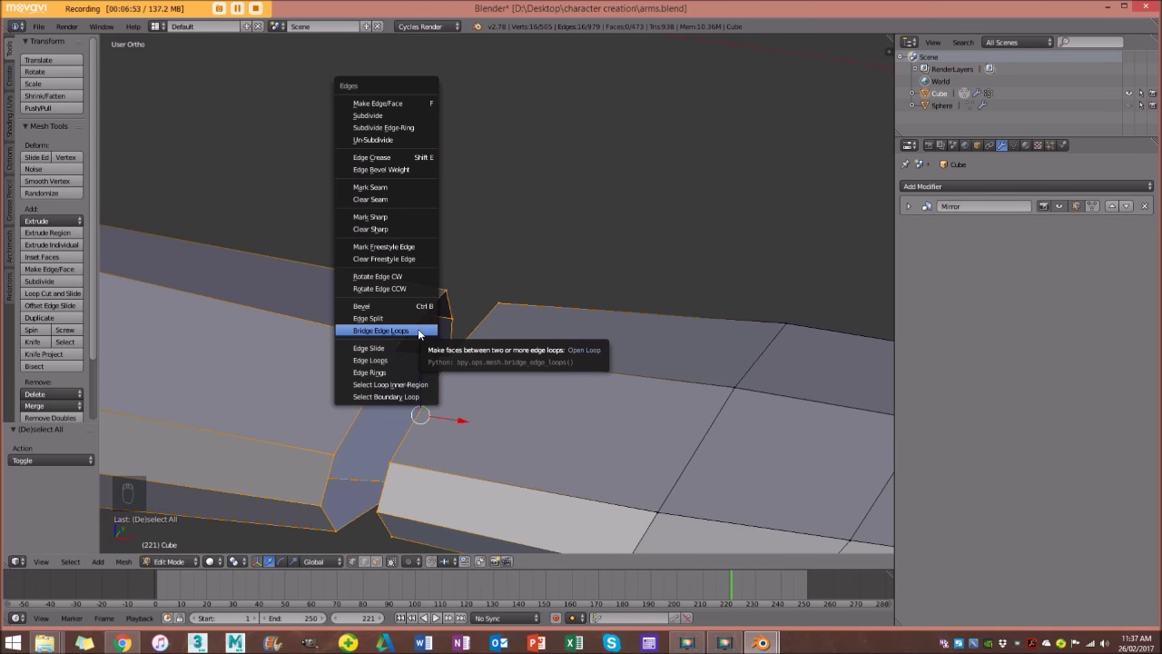
{"action": "left_click", "coordinate": [418, 334]}
Examine the bridged wrist and the transition from forearm to hand from several angles.
{"action": "middle_click_drag", "start_coordinate": [417, 329], "coordinate": [493, 345]}
{"action": "scroll", "coordinate": [504, 351], "scroll_direction": "up", "scroll_amount": 2}
{"action": "key", "text": "a"}
{"action": "right_click", "coordinate": [518, 368], "text": "alt"}
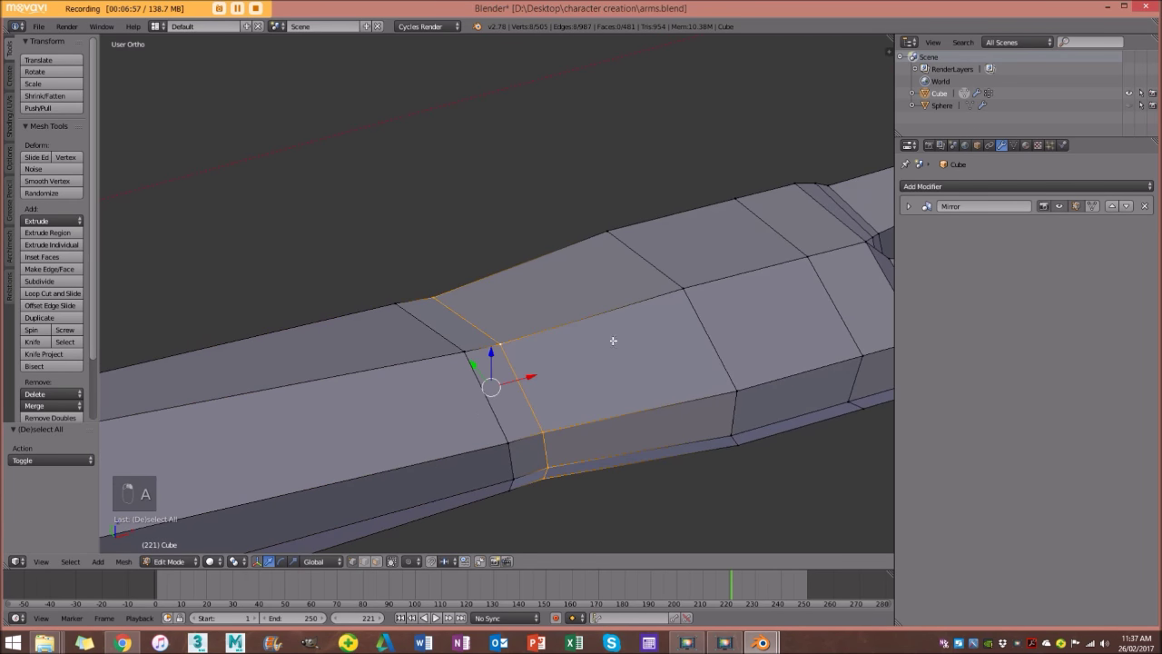
{"action": "middle_click_drag", "start_coordinate": [567, 371], "coordinate": [469, 293]}
{"action": "key", "text": "a"}
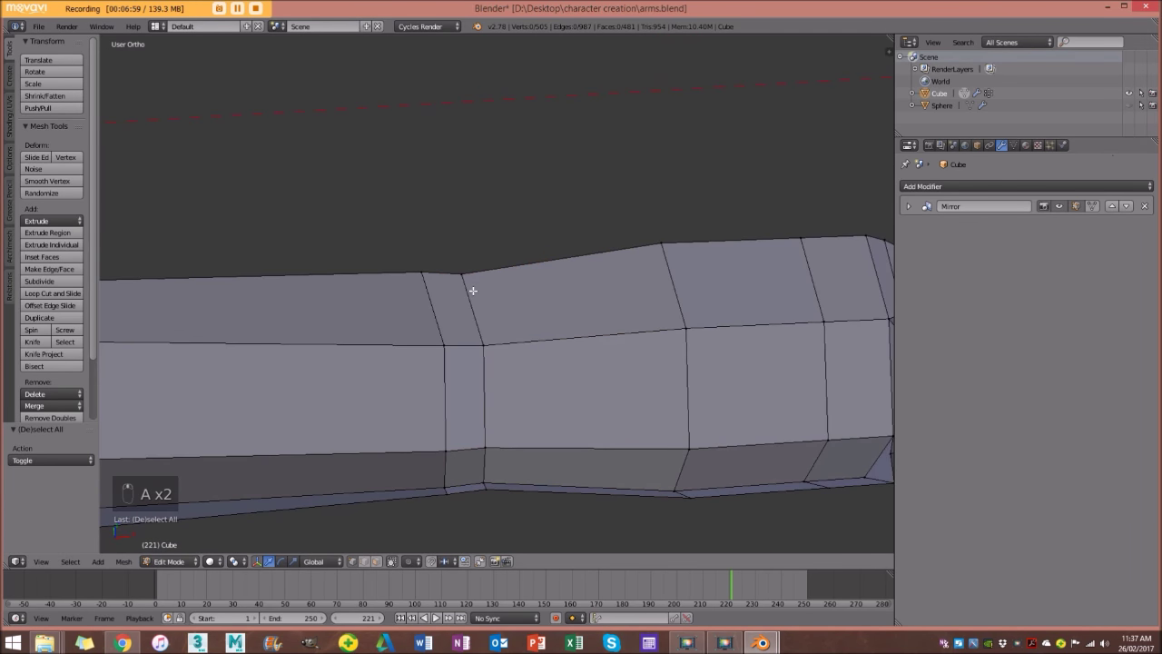
{"action": "middle_click_drag", "start_coordinate": [491, 210], "coordinate": [493, 327]}
{"action": "key", "text": "a"}
{"action": "key", "text": "a"}
{"action": "scroll", "coordinate": [488, 369], "scroll_direction": "down", "scroll_amount": 2}
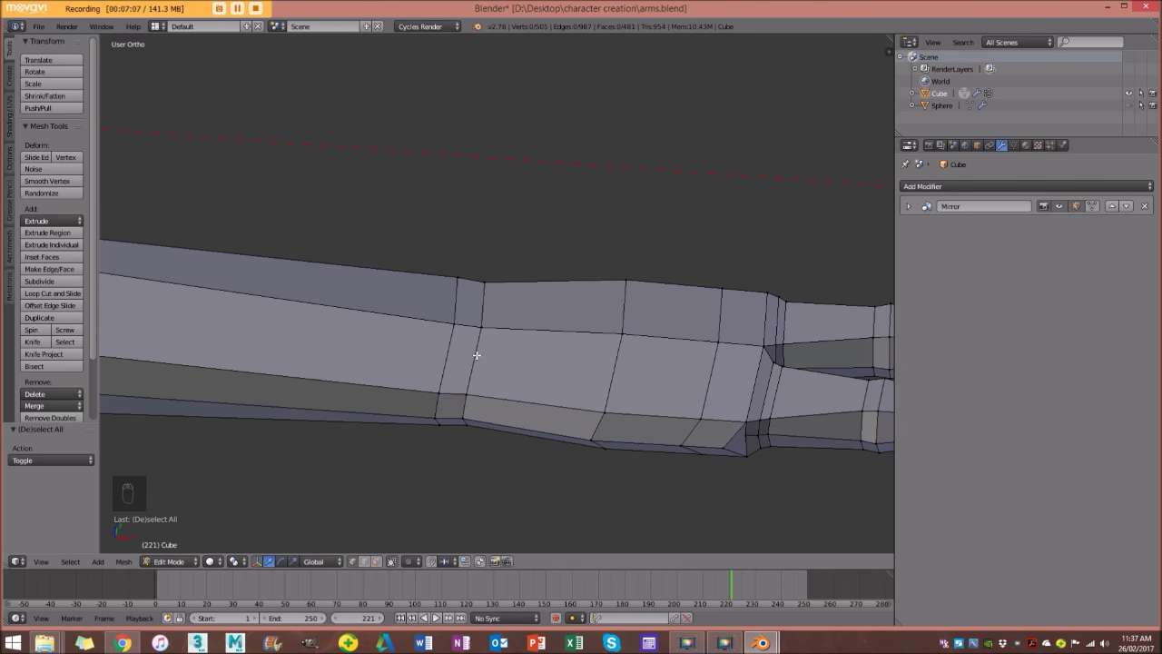
{"action": "scroll", "coordinate": [541, 370], "scroll_direction": "down", "scroll_amount": 4}
{"action": "mouse_move", "coordinate": [541, 370]}
{"action": "middle_mouse_down"}
{"action": "mouse_move", "coordinate": [517, 351]}
{"action": "mouse_move", "coordinate": [522, 256]}
{"action": "mouse_move", "coordinate": [534, 256]}
{"action": "mouse_move", "coordinate": [555, 335]}
{"action": "mouse_move", "coordinate": [542, 387]}
{"action": "middle_mouse_up"}
{"action": "scroll", "coordinate": [549, 325], "scroll_direction": "up", "scroll_amount": 2}
{"action": "scroll", "coordinate": [542, 387], "scroll_direction": "down", "scroll_amount": 4}
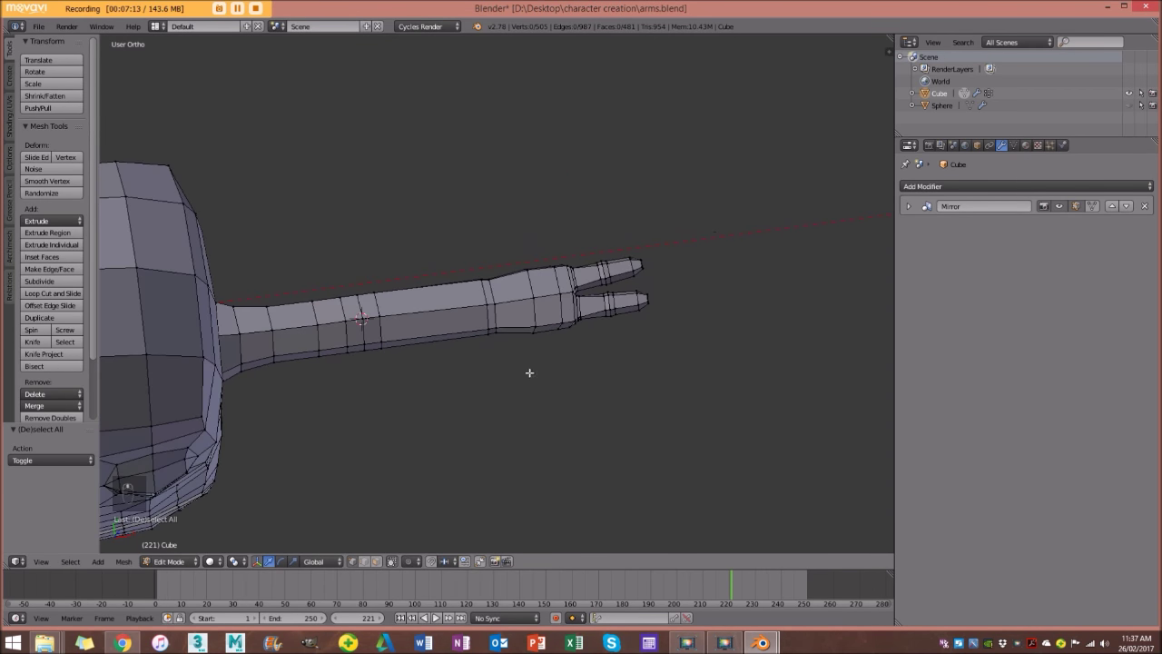
{"action": "scroll", "coordinate": [531, 382], "scroll_direction": "up", "scroll_amount": 2}
Slide the forearm-side wrist edge loop toward the elbow by a factor of -0.282, scale it down slightly and clear the selection.
{"action": "key", "text": "KP_7"}
{"action": "scroll", "coordinate": [521, 370], "scroll_direction": "up", "scroll_amount": 3}
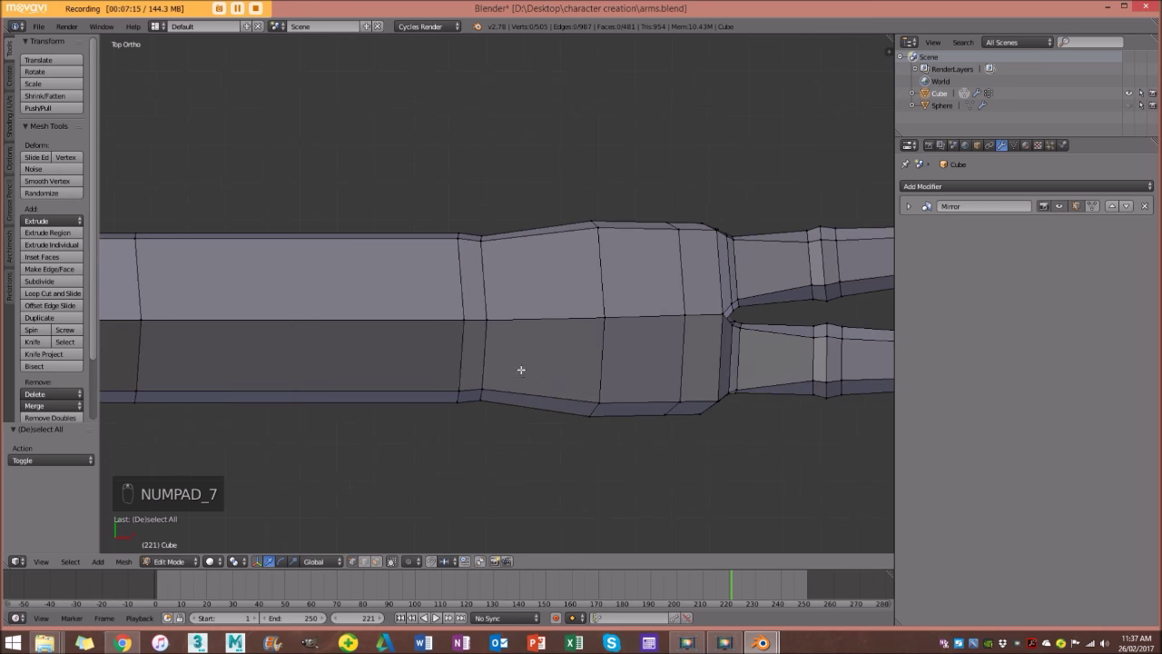
{"action": "left_click", "coordinate": [462, 268], "text": "alt"}
{"action": "scroll", "coordinate": [473, 318], "scroll_direction": "down", "scroll_amount": 4}
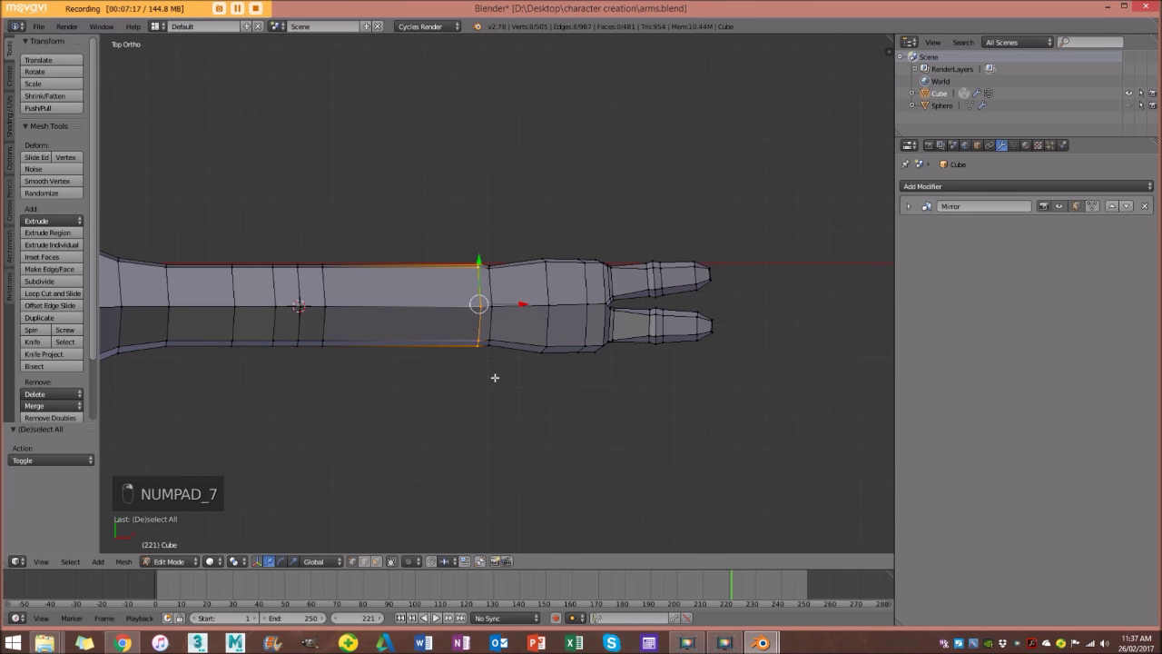
{"action": "key", "text": "g"}
{"action": "key", "text": "g"}
{"action": "left_click", "coordinate": [481, 437]}
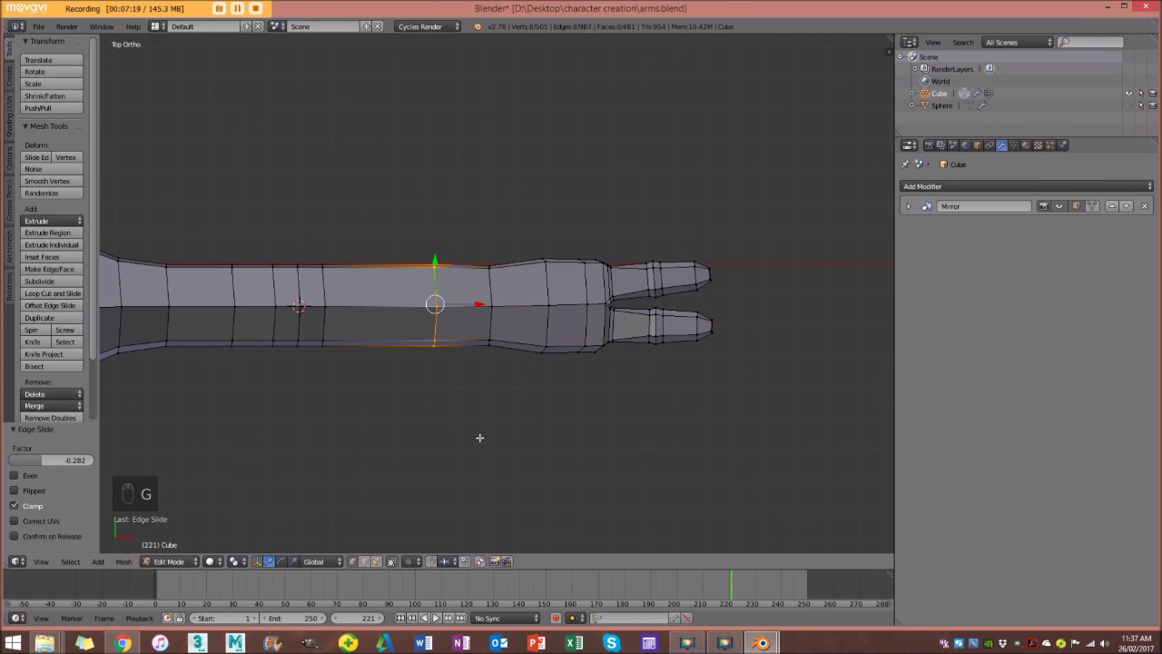
{"action": "key", "text": "a"}
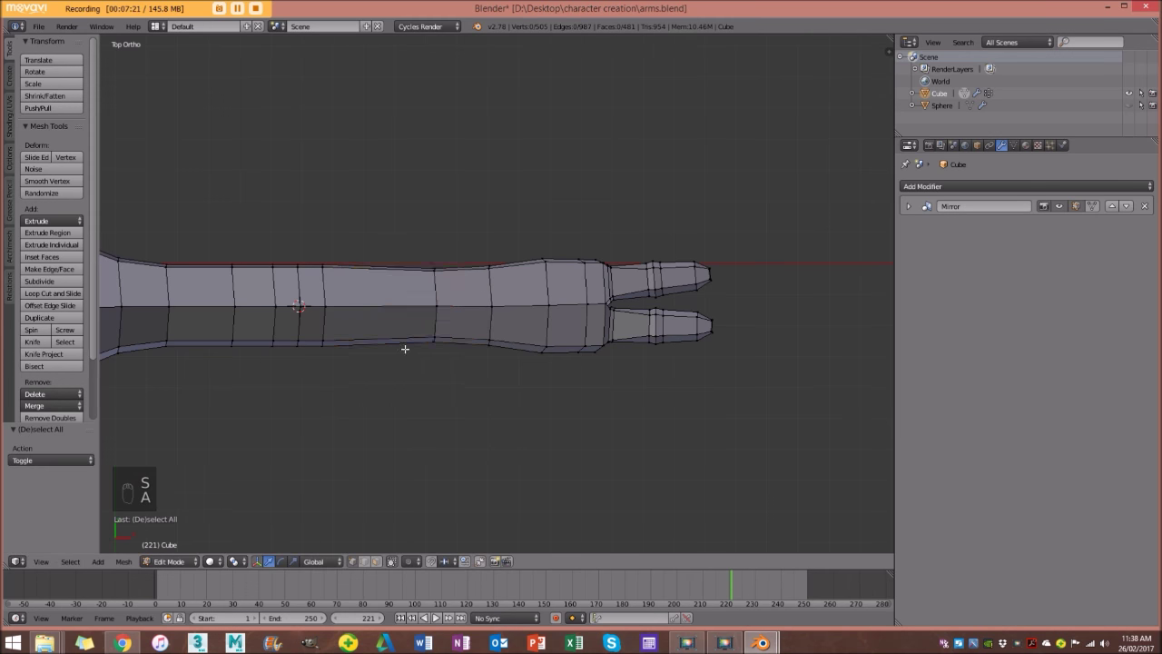
Examine the whole mirrored character in Object Mode and the hand's profile from the front.
{"action": "scroll", "coordinate": [405, 348], "scroll_direction": "down", "scroll_amount": 3}
{"action": "middle_click_drag", "start_coordinate": [392, 345], "coordinate": [420, 239]}
{"action": "key", "text": "Tab"}
{"action": "scroll", "coordinate": [433, 254], "scroll_direction": "down", "scroll_amount": 3}
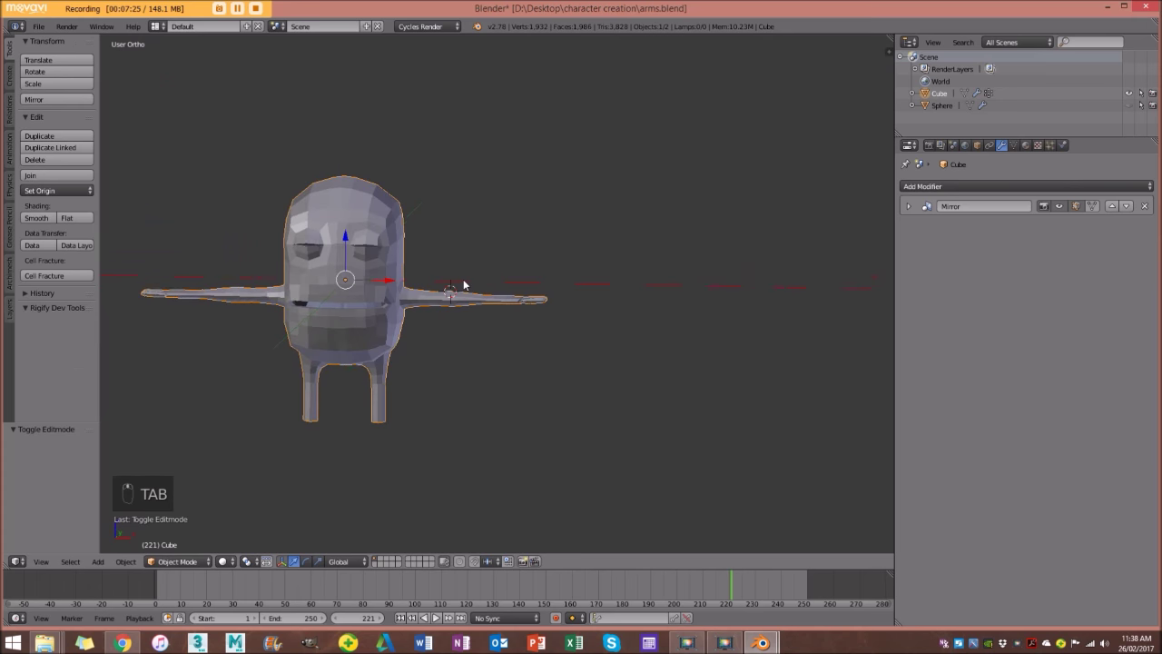
{"action": "key", "text": "KP_1"}
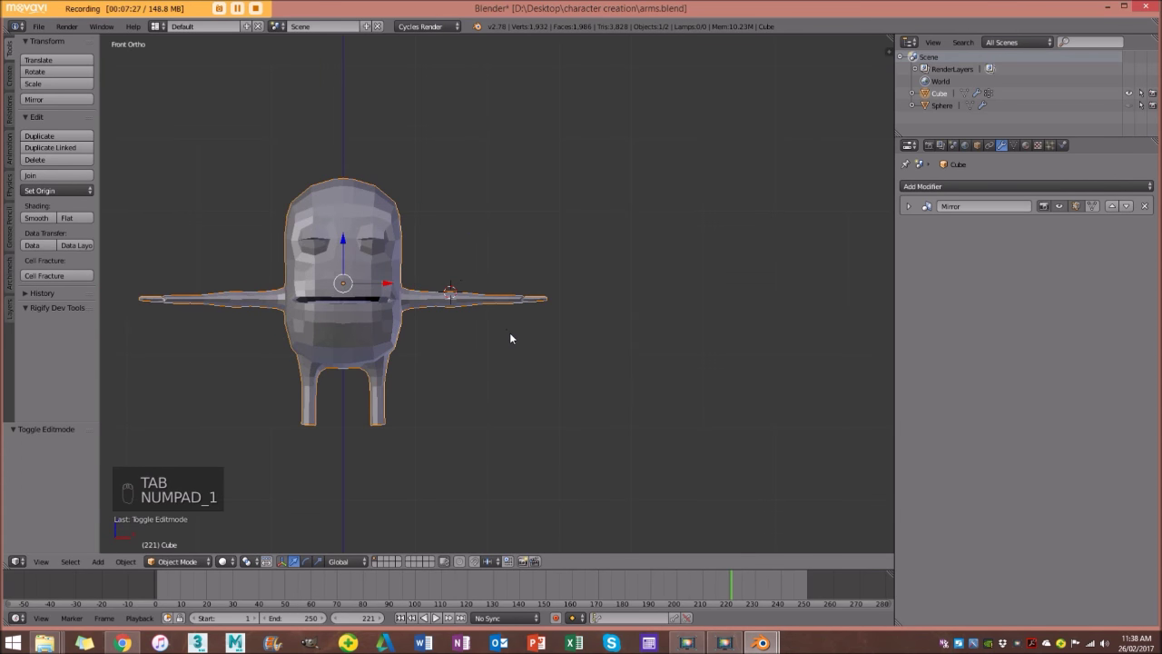
{"action": "scroll", "coordinate": [453, 323], "scroll_direction": "up", "scroll_amount": 8}
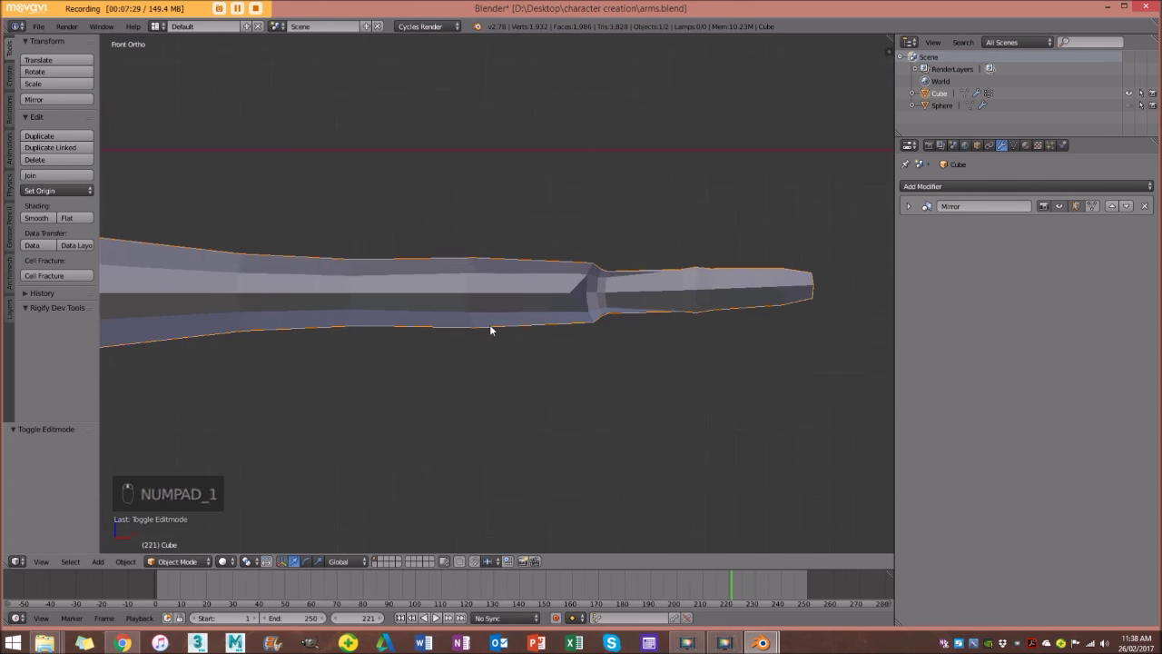
Move the vertices along the palm's underside and at the finger base in front view to reshape the lower outline.
{"action": "key", "text": "Tab"}
{"action": "right_click", "coordinate": [472, 329]}
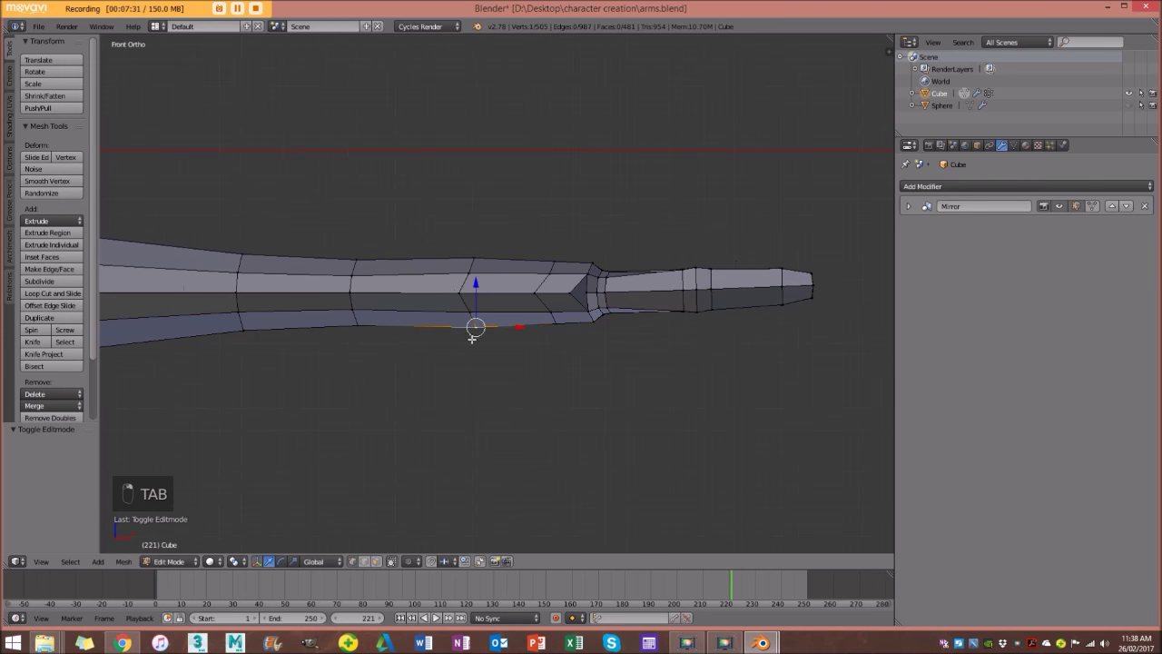
{"action": "scroll", "coordinate": [477, 370], "scroll_direction": "up", "scroll_amount": 2}
{"action": "middle_click_drag", "start_coordinate": [482, 366], "coordinate": [481, 329]}
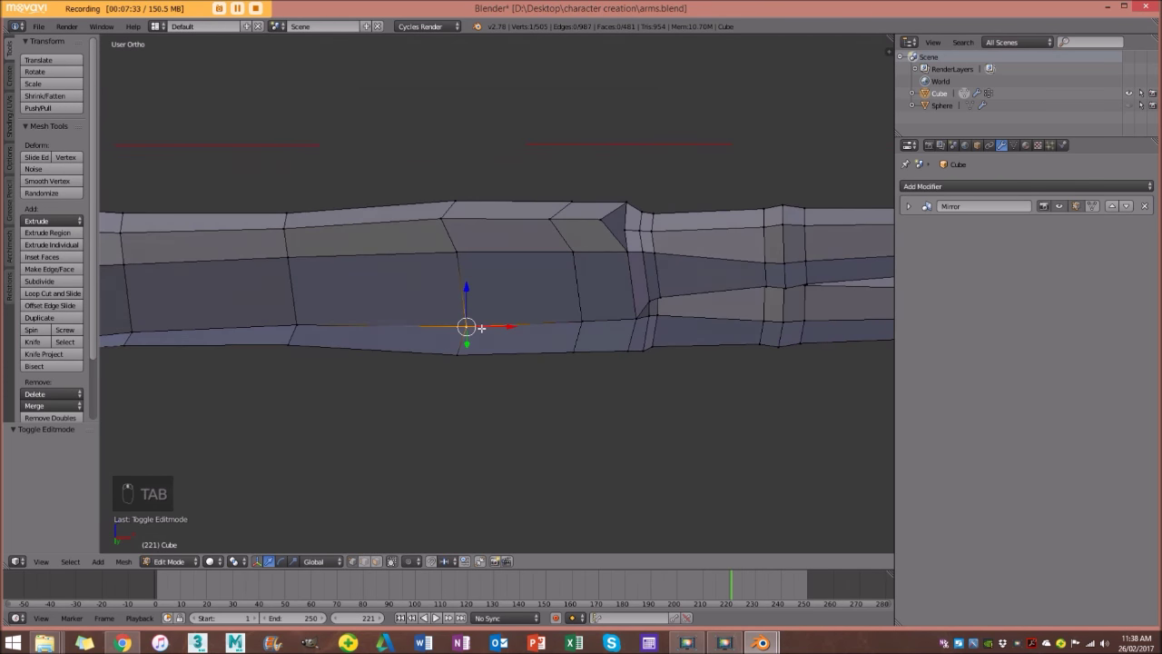
{"action": "key", "text": "KP_1"}
{"action": "key", "text": "g"}
{"action": "left_click", "coordinate": [464, 375]}
{"action": "right_click", "coordinate": [581, 355]}
{"action": "key", "text": "g"}
{"action": "left_click", "coordinate": [588, 356]}
{"action": "key", "text": "g"}
{"action": "left_click", "coordinate": [630, 328]}
{"action": "key", "text": "g"}
{"action": "left_click", "coordinate": [627, 314]}
Move the vertices along the back of the hand in front view to reshape the upper outline, then clear the selection.
{"action": "right_click", "coordinate": [631, 234]}
{"action": "key", "text": "g"}
{"action": "left_click", "coordinate": [627, 239]}
{"action": "key", "text": "g"}
{"action": "left_click", "coordinate": [582, 239]}
{"action": "right_click", "coordinate": [464, 238]}
{"action": "key", "text": "g"}
{"action": "left_click", "coordinate": [462, 235]}
{"action": "scroll", "coordinate": [463, 228], "scroll_direction": "down", "scroll_amount": 3}
{"action": "middle_click_drag", "start_coordinate": [393, 274], "coordinate": [477, 370]}
{"action": "key", "text": "a"}
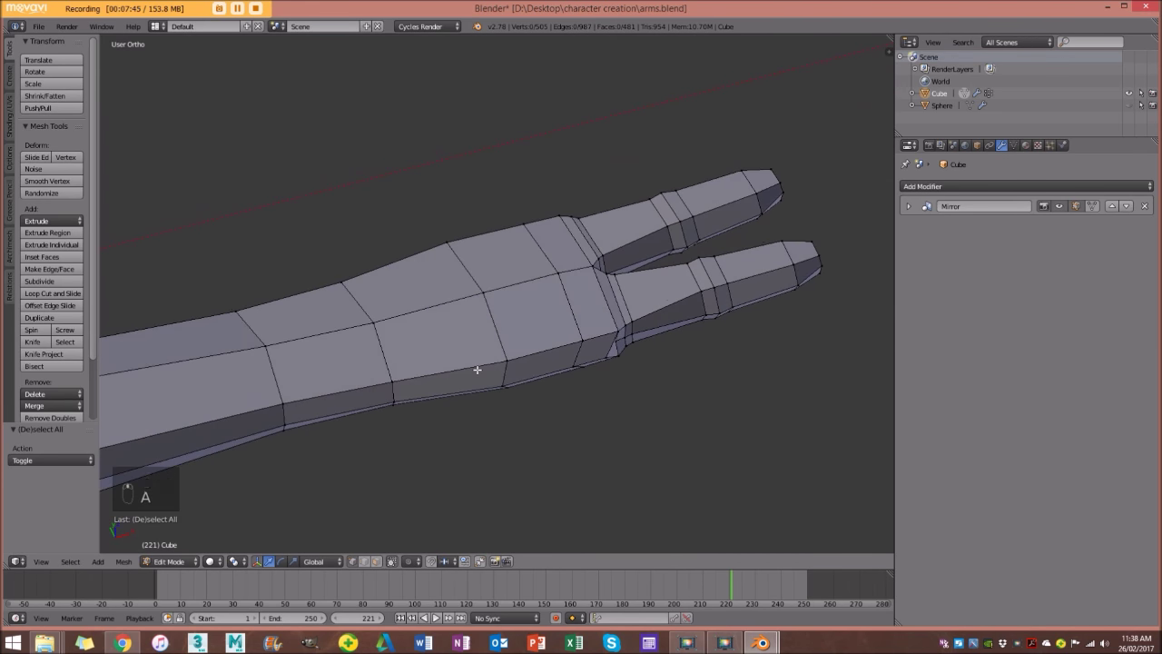
Examine the two-fingered hand from above and the full character in Object Mode.
{"action": "key", "text": "KP_7"}
{"action": "scroll", "coordinate": [426, 295], "scroll_direction": "down", "scroll_amount": 3}
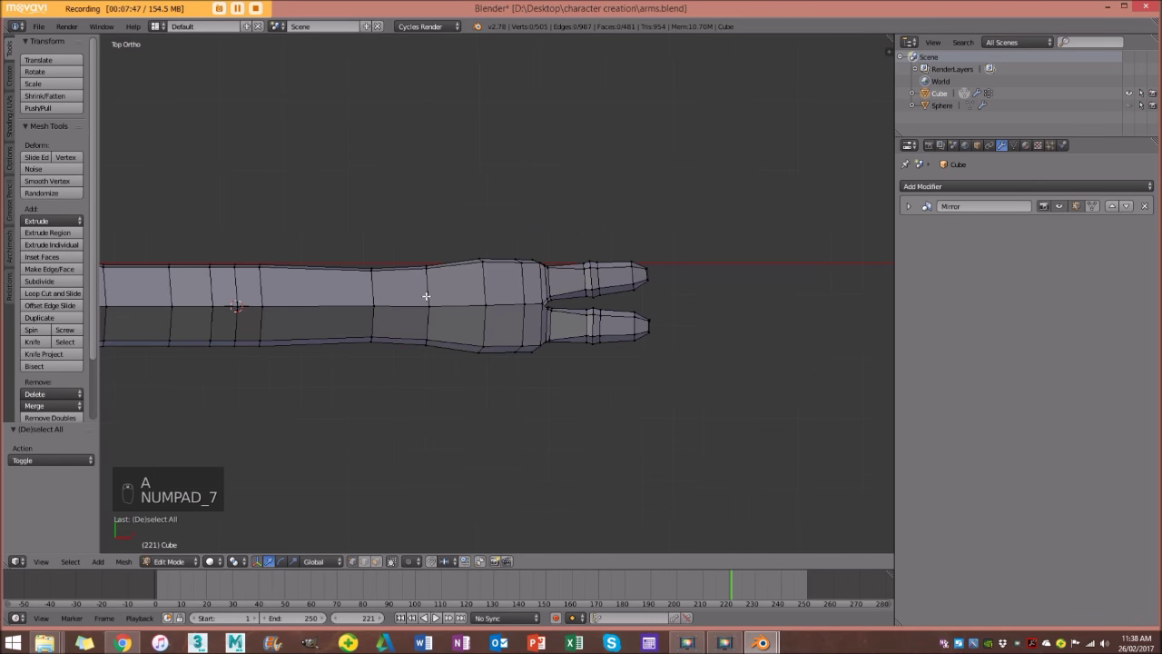
{"action": "scroll", "coordinate": [490, 300], "scroll_direction": "down", "scroll_amount": 5}
{"action": "scroll", "coordinate": [501, 314], "scroll_direction": "up", "scroll_amount": 3}
{"action": "scroll", "coordinate": [620, 299], "scroll_direction": "up", "scroll_amount": 3}
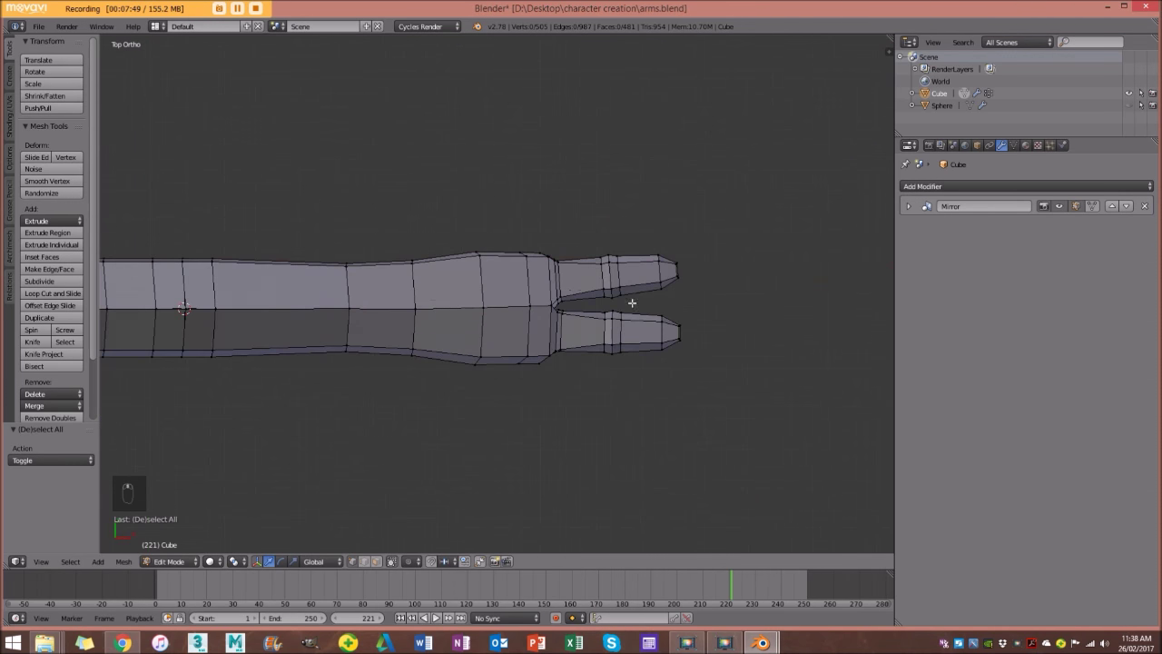
{"action": "middle_click_drag", "start_coordinate": [556, 324], "coordinate": [454, 316]}
{"action": "scroll", "coordinate": [427, 320], "scroll_direction": "up", "scroll_amount": 3}
{"action": "scroll", "coordinate": [462, 339], "scroll_direction": "down", "scroll_amount": 3}
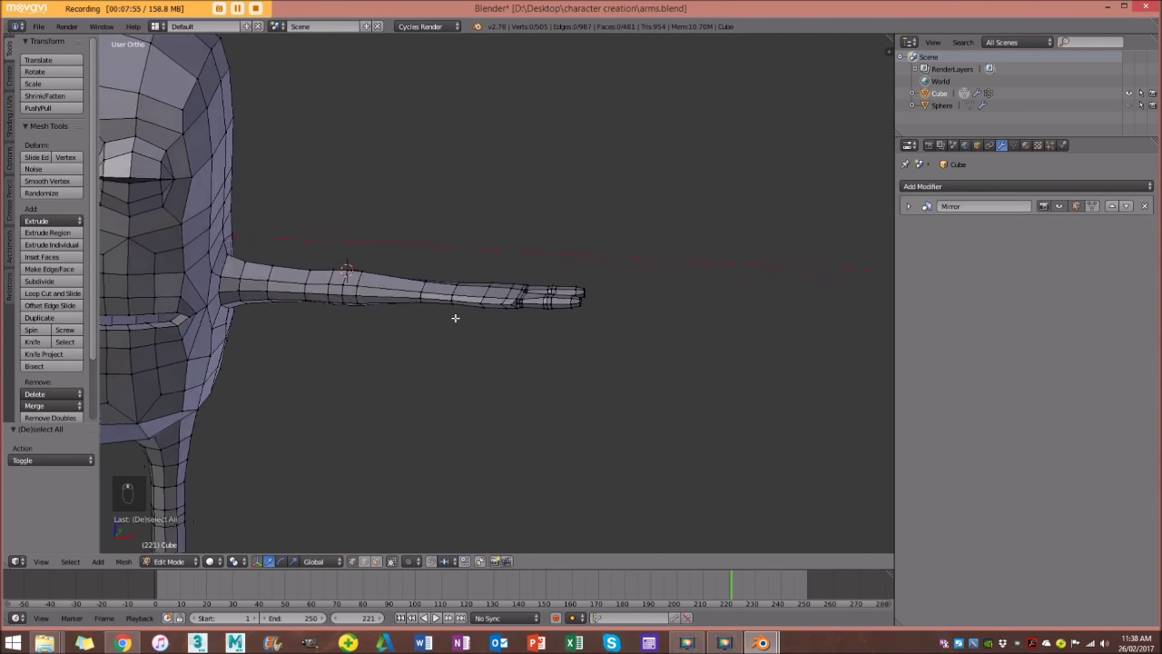
{"action": "key", "text": "Tab"}
{"action": "scroll", "coordinate": [465, 323], "scroll_direction": "down", "scroll_amount": 5}
{"action": "key", "text": "a"}
{"action": "key", "text": "a"}
{"action": "middle_click_drag", "start_coordinate": [537, 356], "coordinate": [583, 335]}
{"action": "key", "text": "KP_1"}
{"action": "scroll", "coordinate": [584, 333], "scroll_direction": "up", "scroll_amount": 2}
{"action": "scroll", "coordinate": [581, 336], "scroll_direction": "up", "scroll_amount": 3}
{"action": "scroll", "coordinate": [572, 340], "scroll_direction": "down", "scroll_amount": 3}
{"action": "middle_click_drag", "start_coordinate": [560, 384], "coordinate": [627, 361], "text": "shift"}
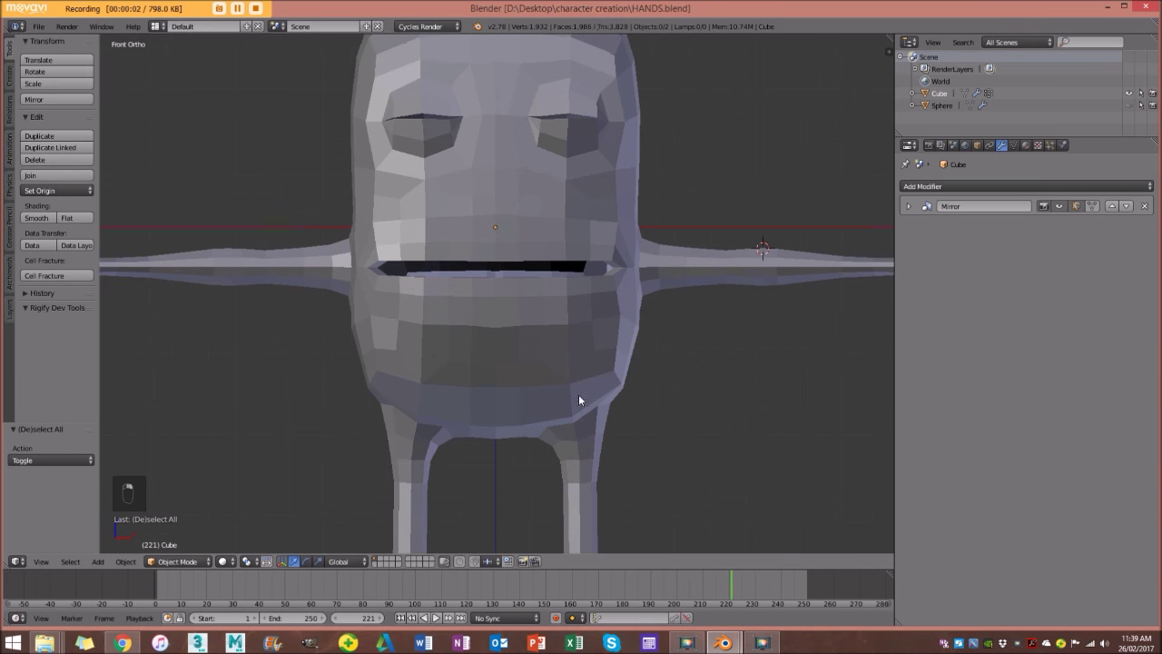
Select the open edge loop at the leg's lower end in side view and extrude it -0.139 along Z.
{"action": "middle_click_drag", "start_coordinate": [582, 403], "coordinate": [576, 312], "text": "shift"}
{"action": "key", "text": "KP_3"}
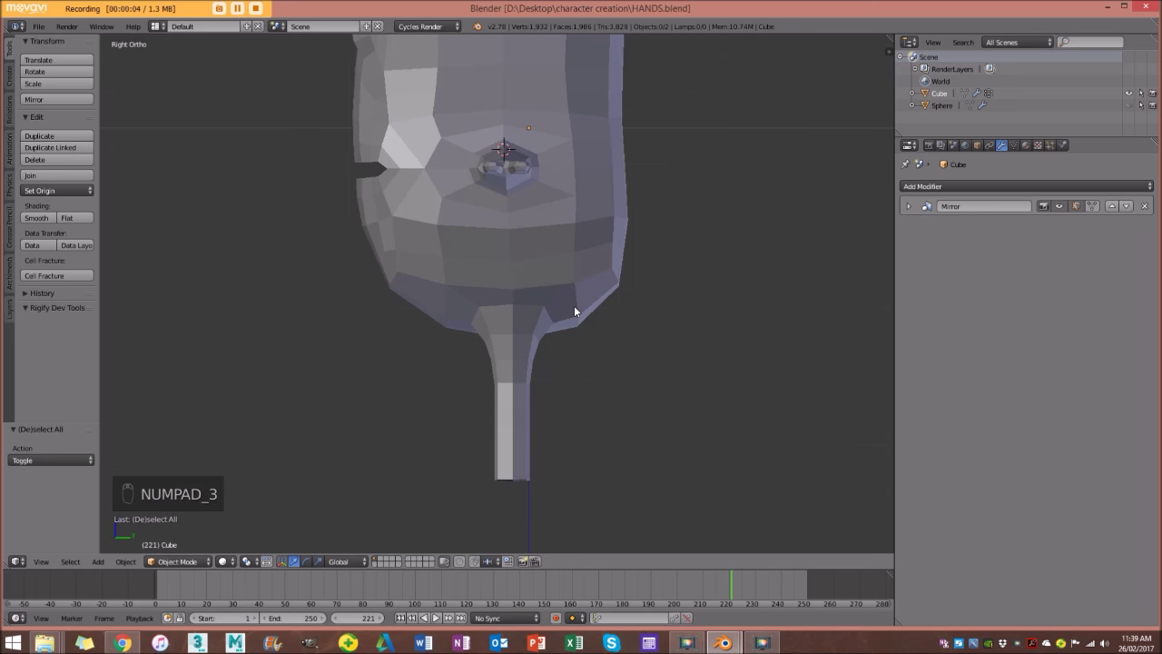
{"action": "scroll", "coordinate": [560, 314], "scroll_direction": "down", "scroll_amount": 2}
{"action": "scroll", "coordinate": [527, 333], "scroll_direction": "down", "scroll_amount": 1}
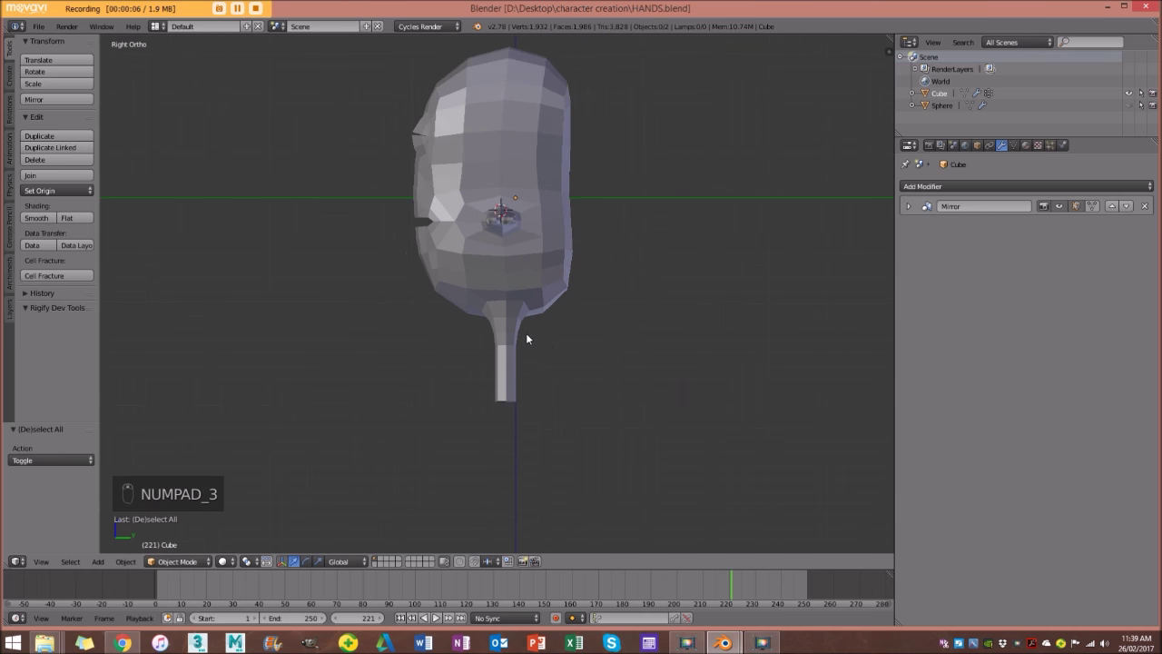
{"action": "scroll", "coordinate": [536, 359], "scroll_direction": "up", "scroll_amount": 5}
{"action": "middle_click_drag", "start_coordinate": [548, 384], "coordinate": [545, 192], "text": "shift"}
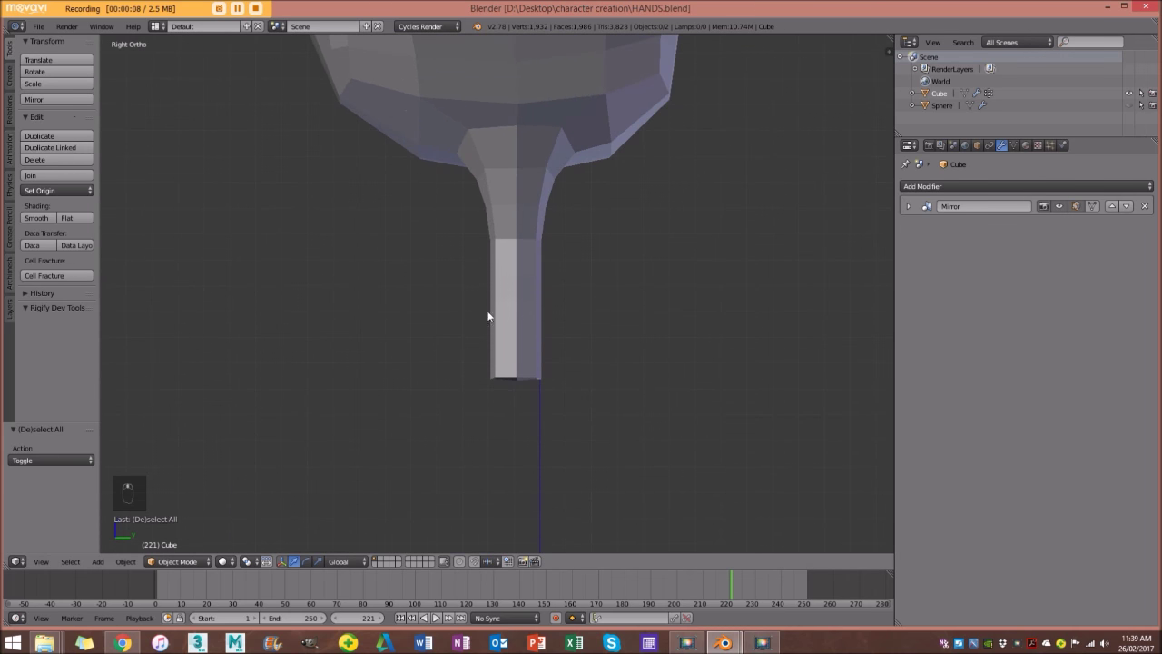
{"action": "key", "text": "Tab"}
{"action": "scroll", "coordinate": [534, 386], "scroll_direction": "up", "scroll_amount": 2}
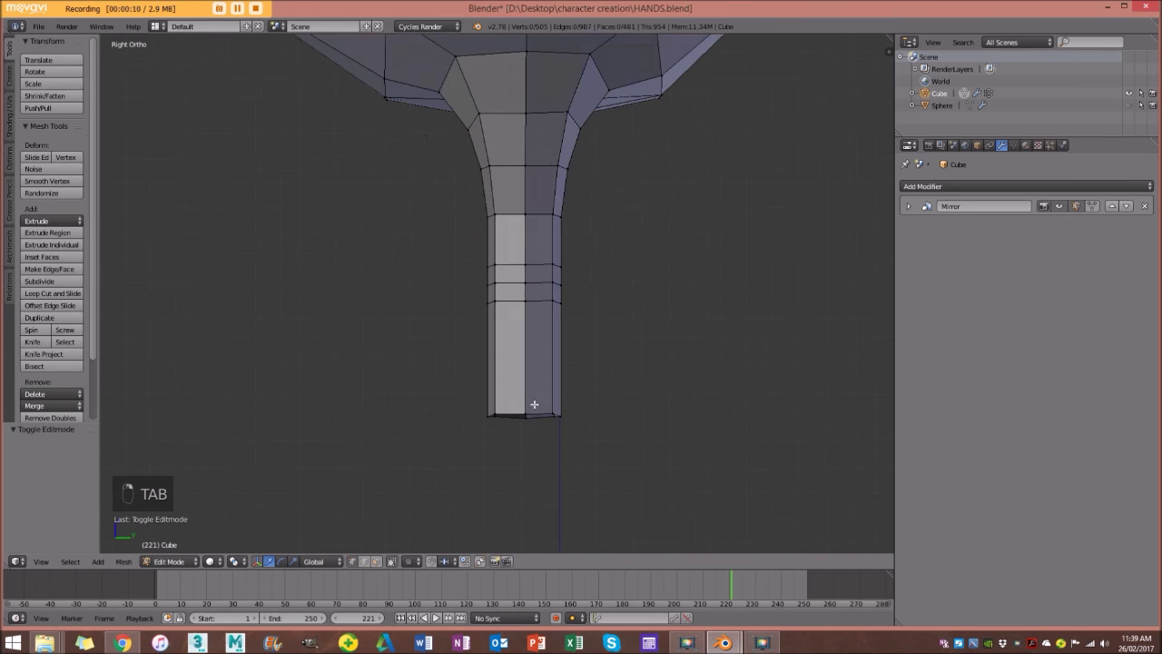
{"action": "key", "text": "a"}
{"action": "key", "text": "a"}
{"action": "key", "text": "a"}
{"action": "key", "text": "a"}
{"action": "right_click", "coordinate": [535, 413], "text": "alt"}
{"action": "scroll", "coordinate": [537, 410], "scroll_direction": "down", "scroll_amount": 3}
{"action": "scroll", "coordinate": [541, 411], "scroll_direction": "up", "scroll_amount": 2}
{"action": "middle_click_drag", "start_coordinate": [545, 424], "coordinate": [551, 355], "text": "shift"}
{"action": "key", "text": "e"}
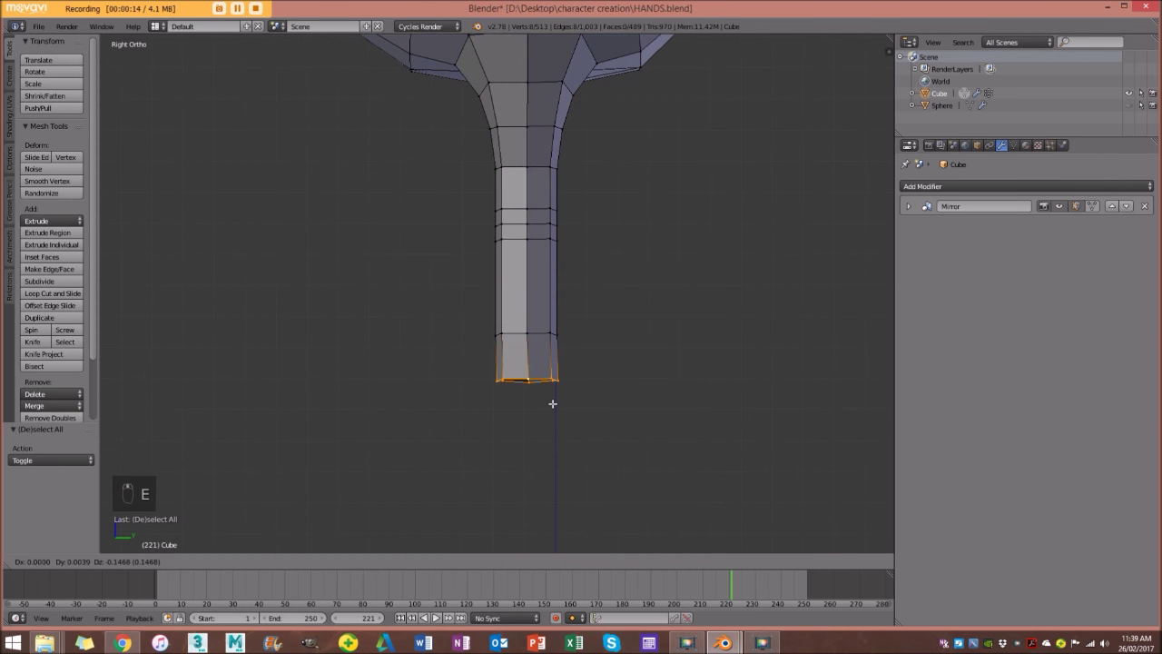
{"action": "left_click", "coordinate": [554, 400]}
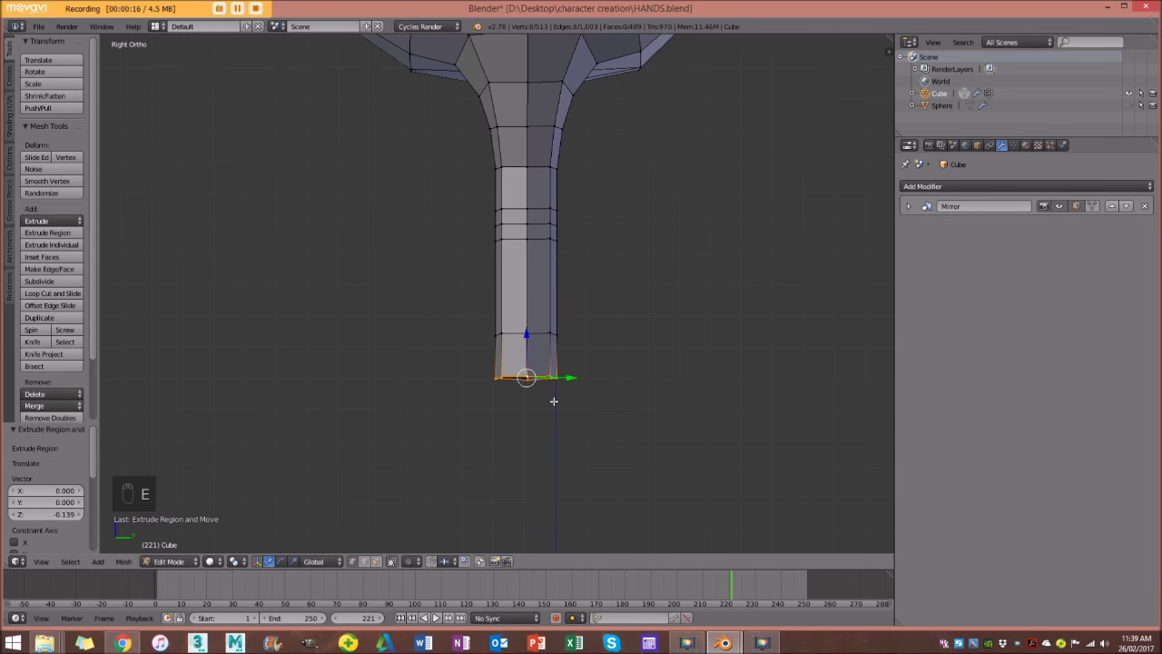
Close the open lower end of the leg with Grid Fill, using a span of 2 and an offset of 3.
{"action": "middle_click_drag", "start_coordinate": [554, 401], "coordinate": [560, 327]}
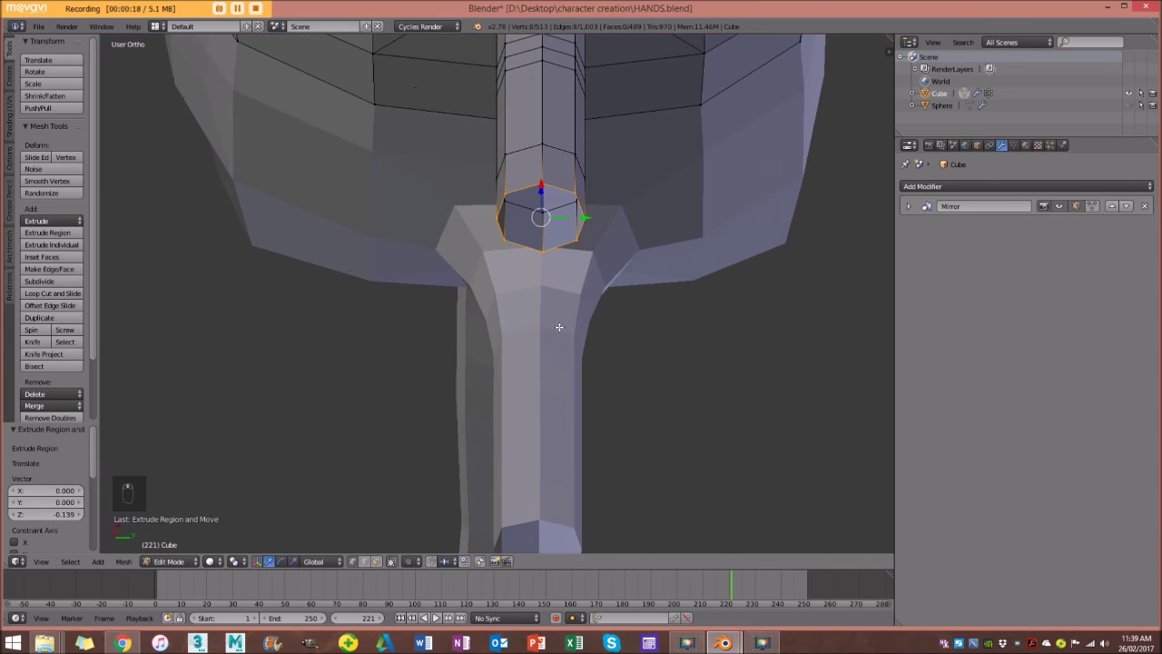
{"action": "key", "text": "ctrl+f"}
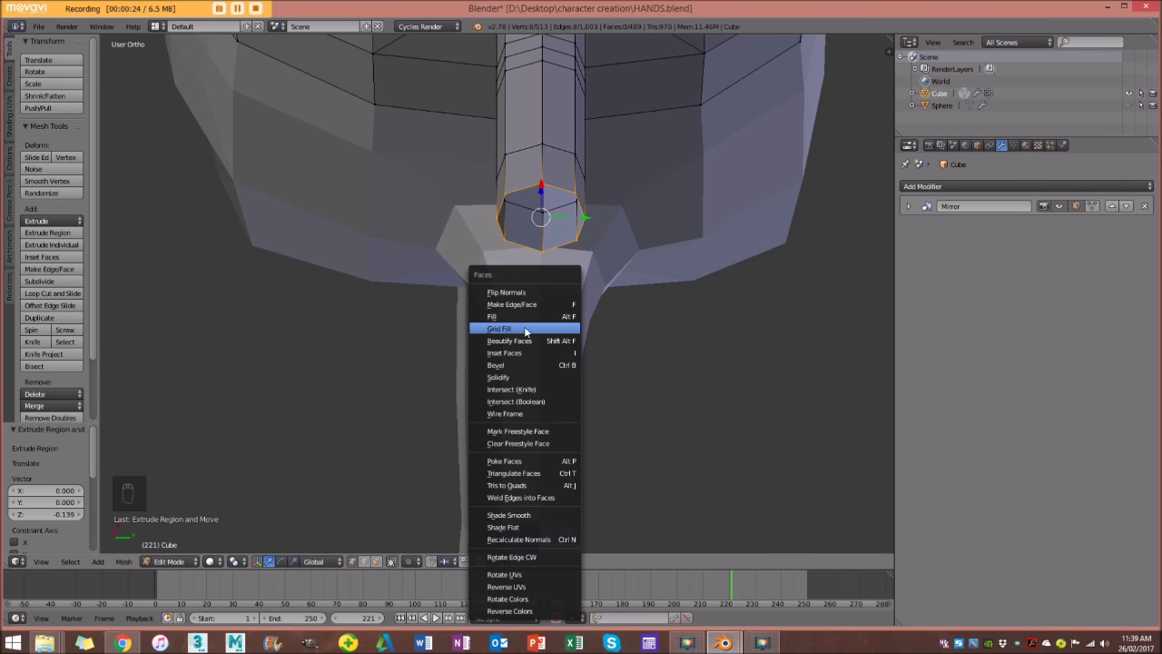
{"action": "left_click", "coordinate": [545, 329]}
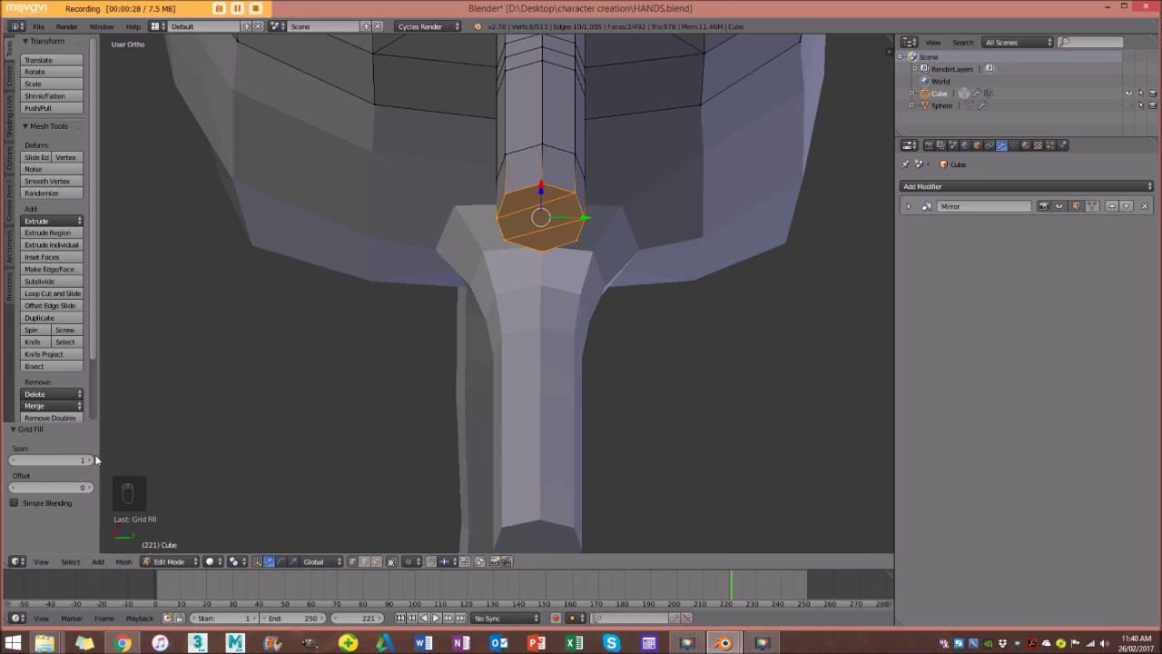
{"action": "left_click", "coordinate": [90, 489]}
{"action": "left_click", "coordinate": [91, 490]}
{"action": "middle_click_drag", "start_coordinate": [399, 263], "coordinate": [330, 215]}
{"action": "left_click", "coordinate": [90, 461]}
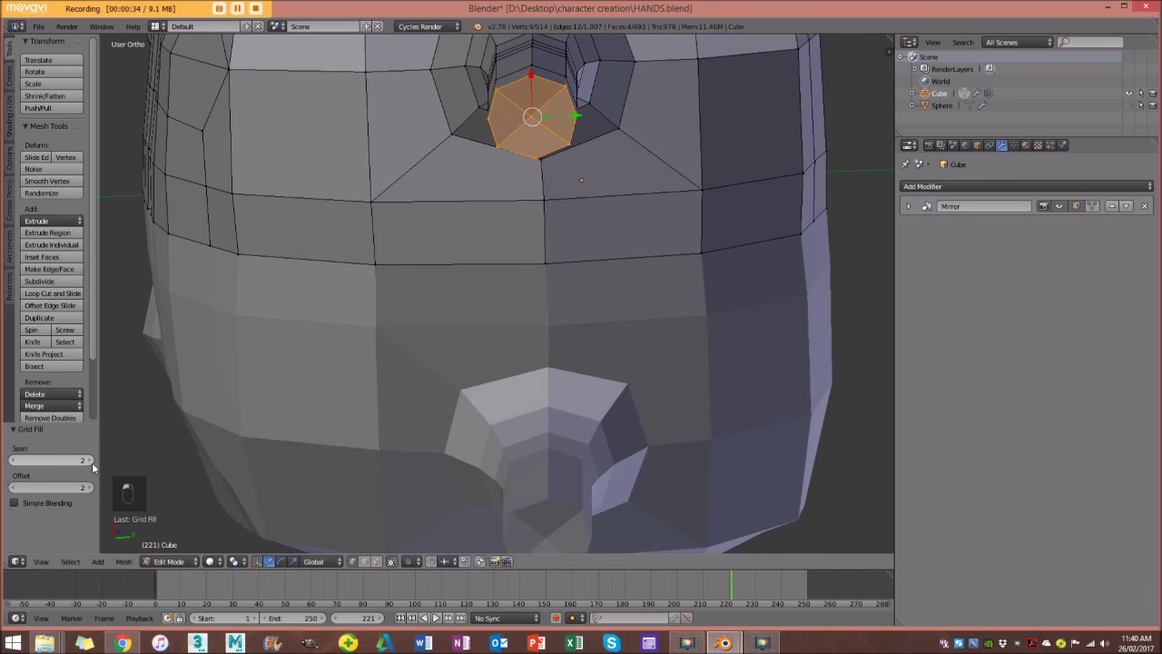
{"action": "left_click", "coordinate": [90, 488]}
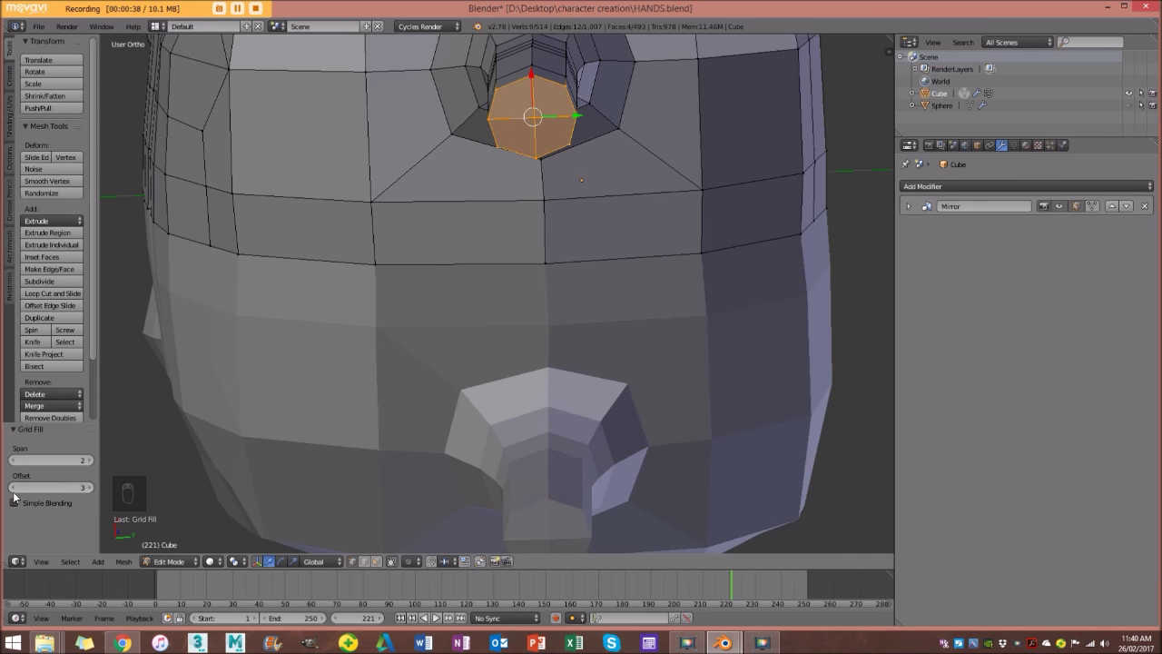
{"action": "middle_click_drag", "start_coordinate": [558, 152], "coordinate": [441, 294]}
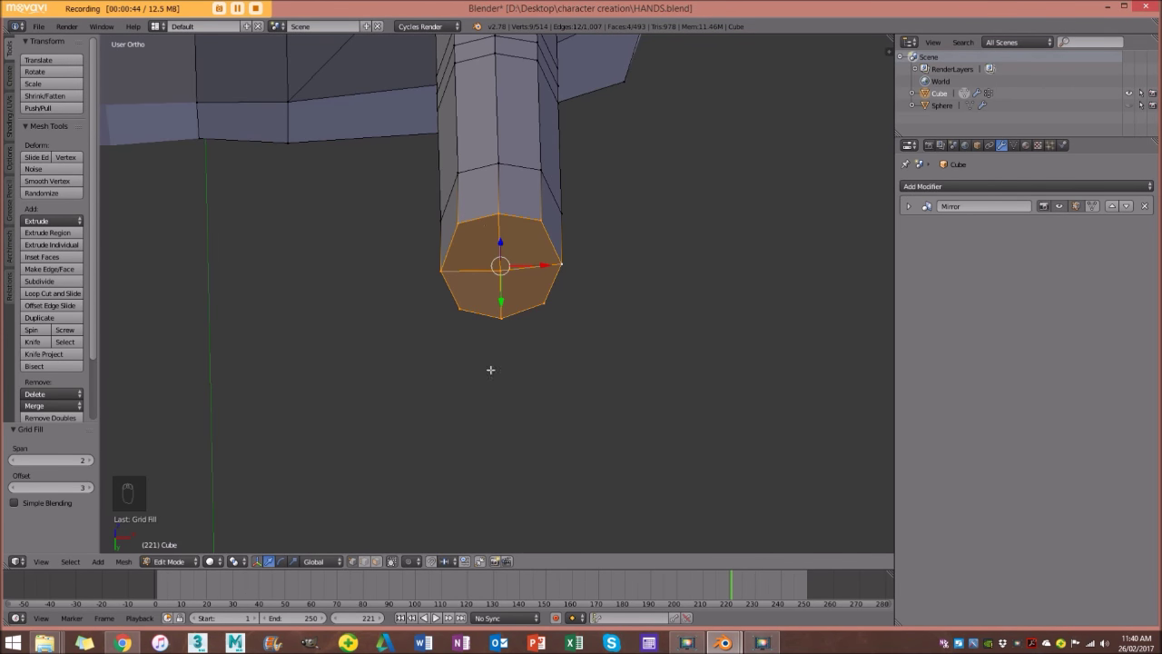
{"action": "left_click", "coordinate": [88, 487]}
{"action": "left_click", "coordinate": [13, 487]}
Examine the leg's filled end cap and the edge loops above it.
{"action": "scroll", "coordinate": [472, 246], "scroll_direction": "down", "scroll_amount": 2}
{"action": "middle_click_drag", "start_coordinate": [496, 228], "coordinate": [536, 413]}
{"action": "scroll", "coordinate": [478, 237], "scroll_direction": "up", "scroll_amount": 3}
{"action": "key", "text": "a"}
{"action": "middle_click_drag", "start_coordinate": [489, 210], "coordinate": [470, 314]}
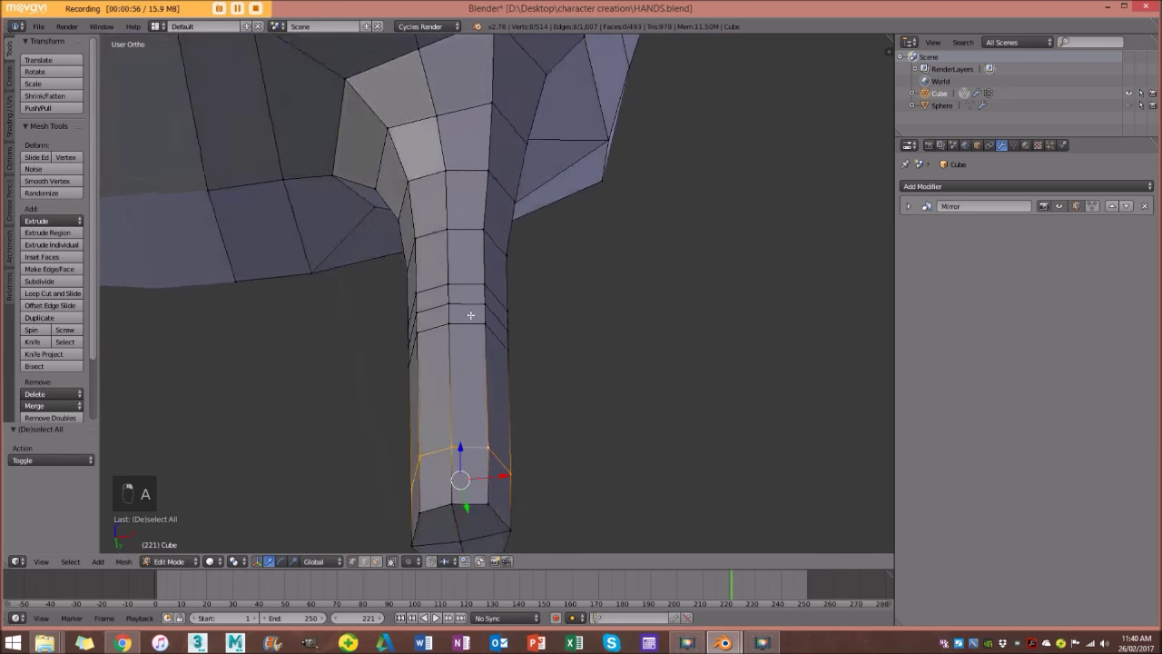
{"action": "scroll", "coordinate": [473, 318], "scroll_direction": "down", "scroll_amount": 2}
{"action": "middle_click_drag", "start_coordinate": [509, 408], "coordinate": [503, 228], "text": "shift"}
{"action": "scroll", "coordinate": [465, 319], "scroll_direction": "up", "scroll_amount": 4}
{"action": "key", "text": "a"}
{"action": "right_click", "coordinate": [454, 313]}
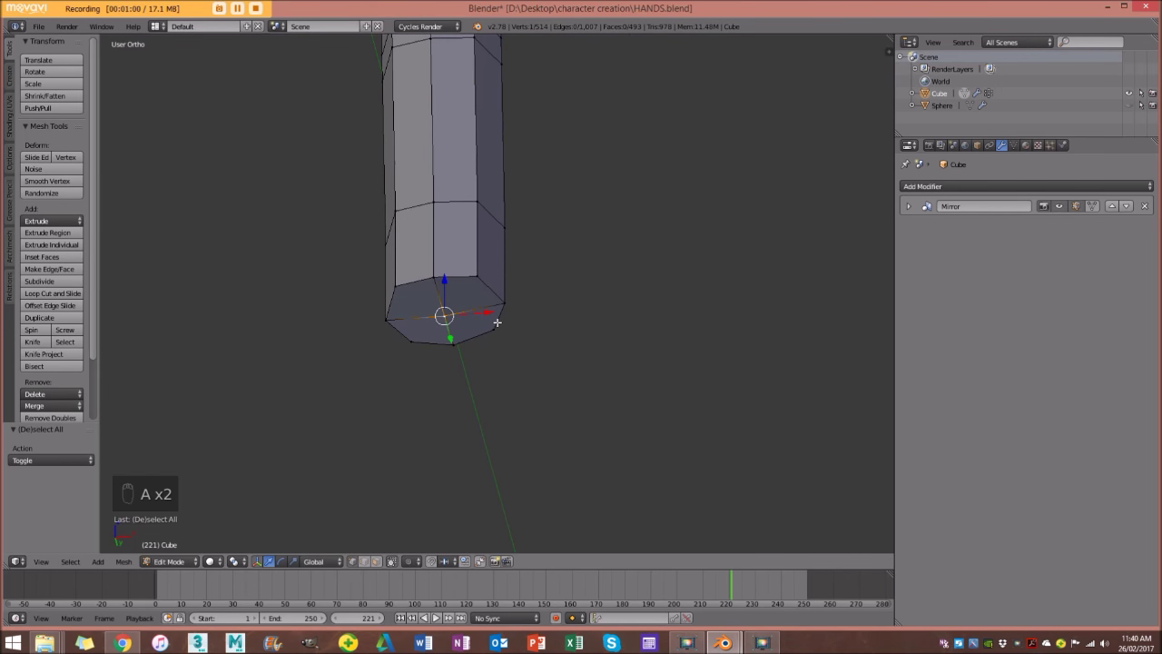
Select the vertices around the rim of the leg's filled lower end.
{"action": "scroll", "coordinate": [497, 321], "scroll_direction": "up", "scroll_amount": 3}
{"action": "key", "text": "a"}
{"action": "right_click", "coordinate": [445, 264]}
{"action": "right_click", "coordinate": [509, 309], "text": "shift"}
{"action": "right_click", "coordinate": [493, 354], "text": "shift"}
{"action": "right_click", "coordinate": [421, 381], "text": "shift"}
{"action": "right_click", "coordinate": [348, 375], "text": "shift"}
{"action": "right_click", "coordinate": [305, 339], "text": "shift"}
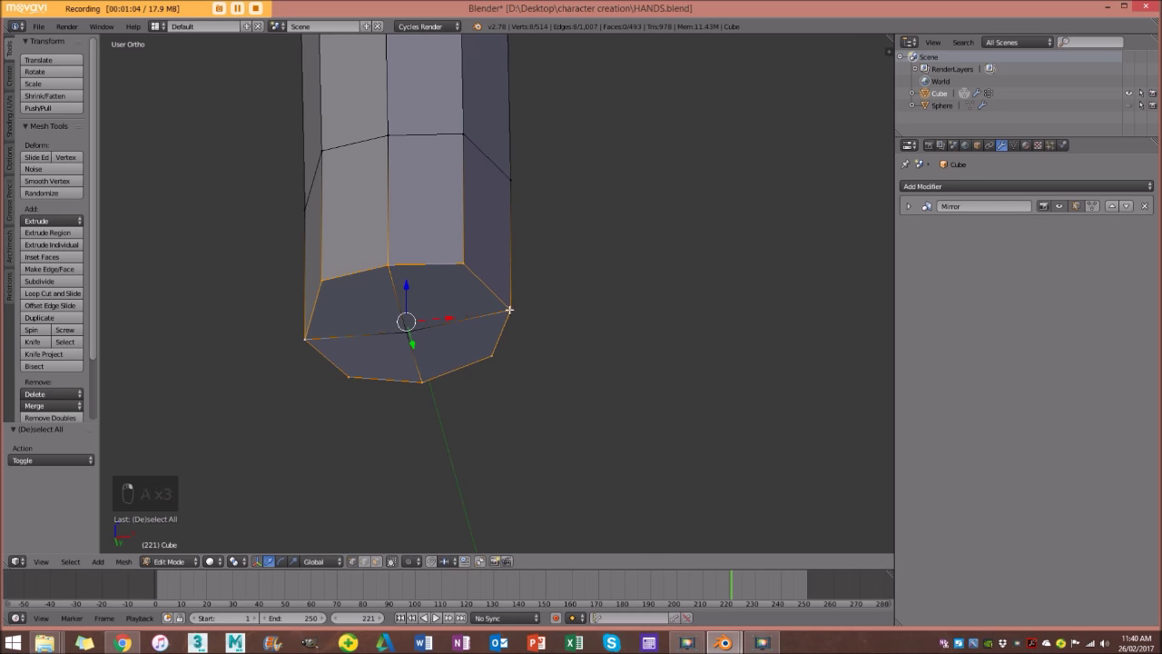
{"action": "scroll", "coordinate": [461, 306], "scroll_direction": "up", "scroll_amount": 3}
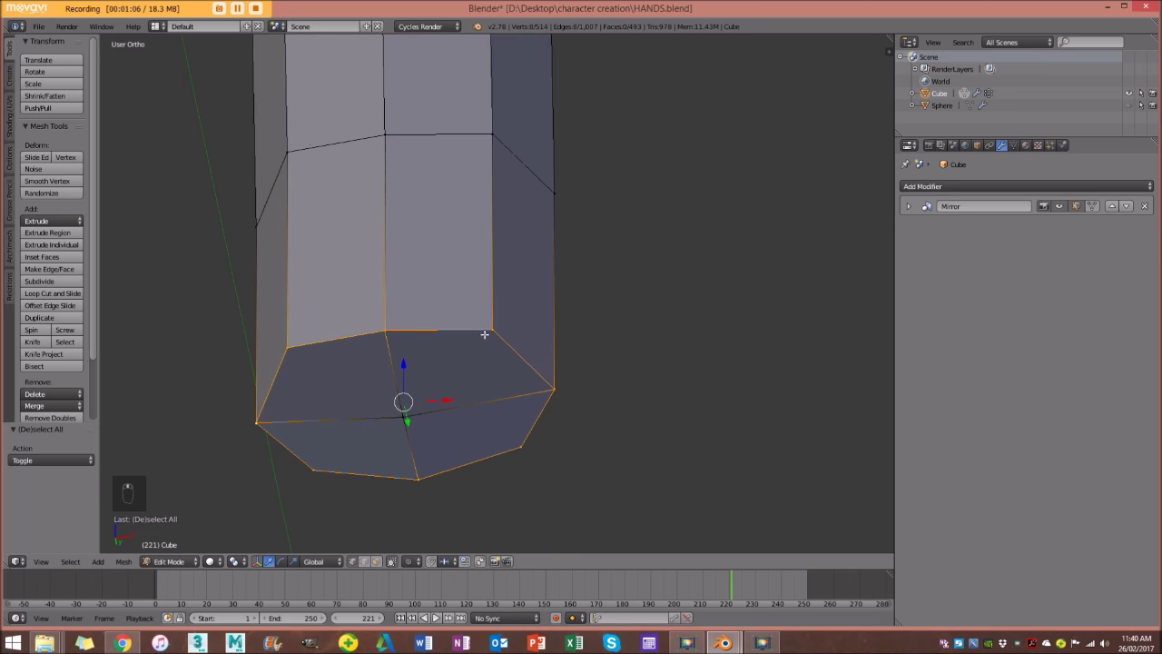
{"action": "scroll", "coordinate": [484, 334], "scroll_direction": "down", "scroll_amount": 2}
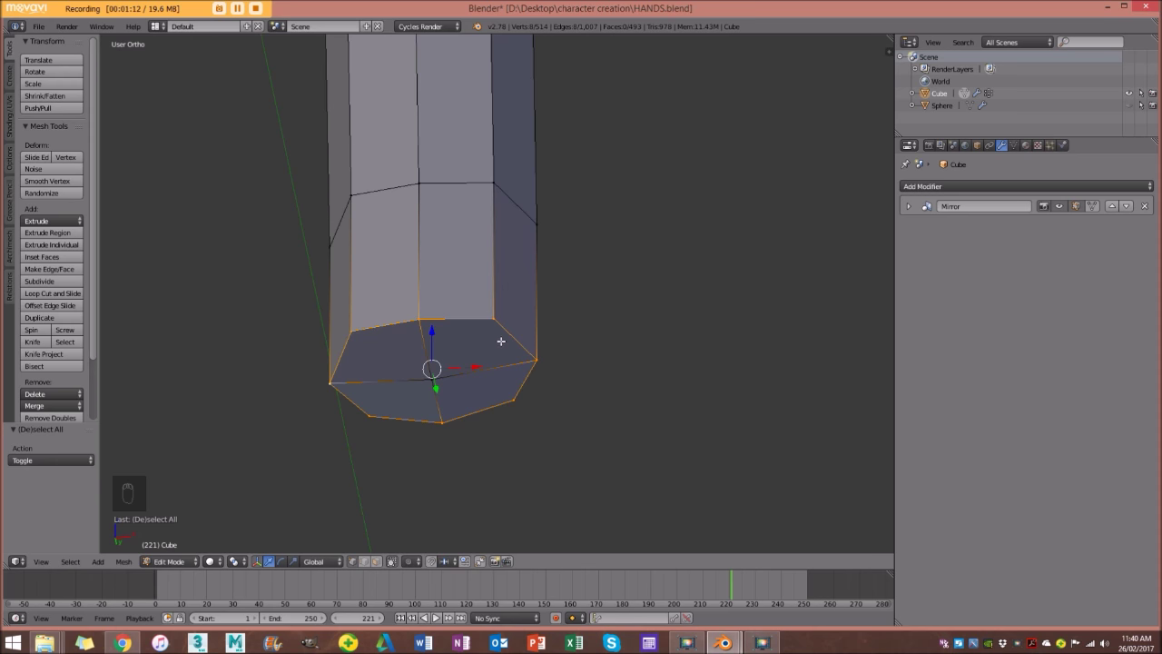
{"action": "scroll", "coordinate": [480, 327], "scroll_direction": "down", "scroll_amount": 3}
{"action": "middle_click_drag", "start_coordinate": [472, 324], "coordinate": [485, 334]}
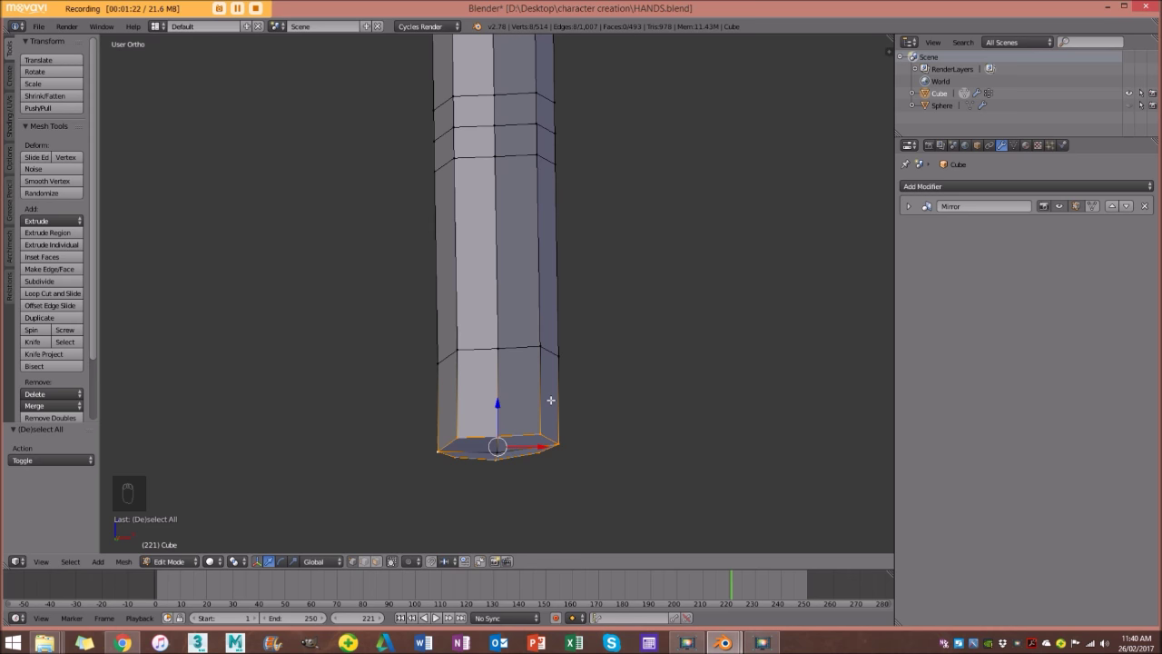
{"action": "key", "text": "KP_1"}
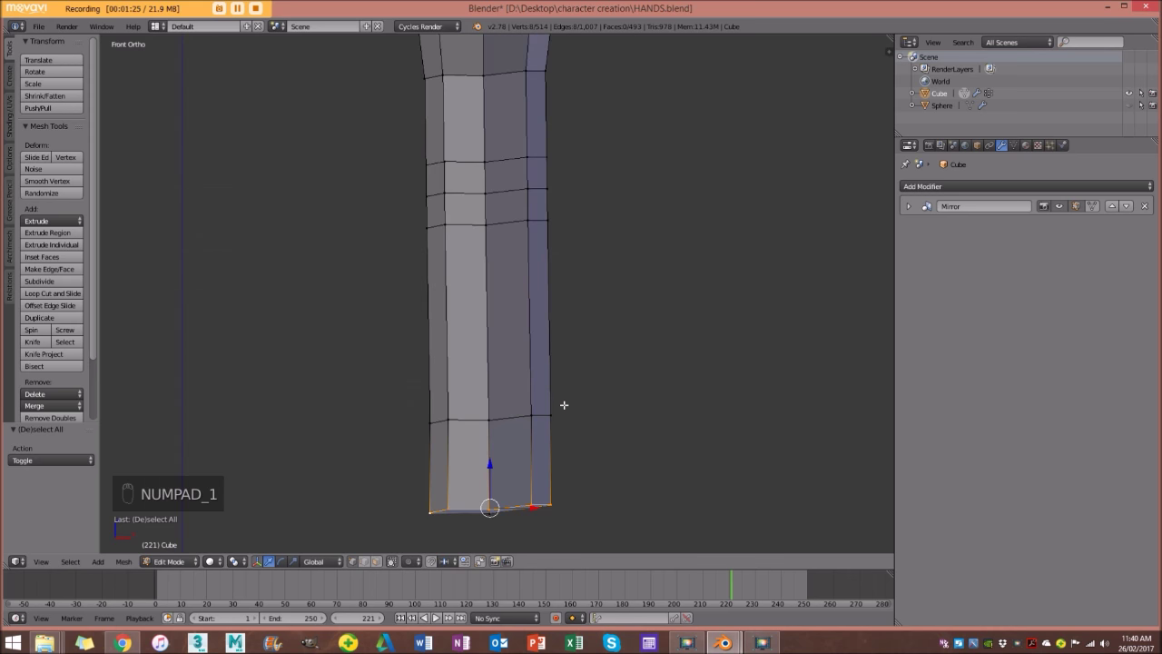
{"action": "middle_click_drag", "start_coordinate": [530, 457], "coordinate": [543, 352], "text": "shift"}
{"action": "scroll", "coordinate": [542, 366], "scroll_direction": "up", "scroll_amount": 2}
{"action": "key", "text": "z"}
{"action": "scroll", "coordinate": [536, 470], "scroll_direction": "down", "scroll_amount": 2}
{"action": "key", "text": "z"}
Switch to face selection and circle-select the front faces of the leg's lowest segment in wireframe side view.
{"action": "middle_click_drag", "start_coordinate": [612, 460], "coordinate": [550, 256]}
{"action": "key", "text": "KP_3"}
{"action": "key", "text": "z"}
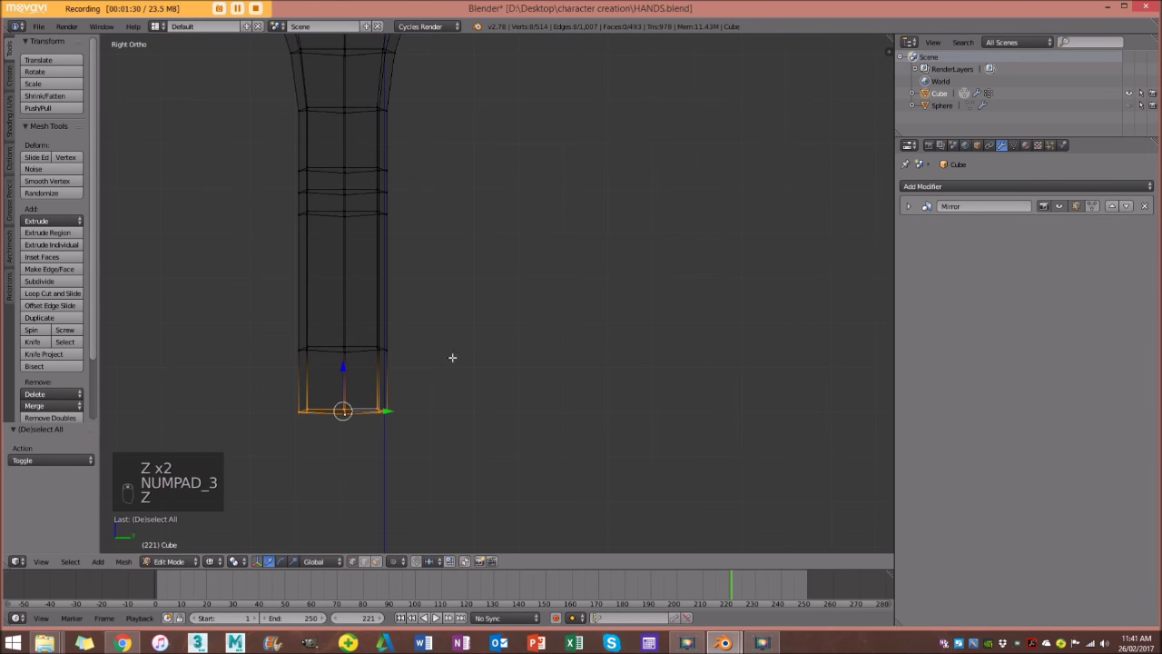
{"action": "left_click", "coordinate": [377, 562]}
{"action": "key", "text": "z"}
{"action": "scroll", "coordinate": [386, 392], "scroll_direction": "down", "scroll_amount": 3}
{"action": "middle_click_drag", "start_coordinate": [402, 341], "coordinate": [504, 347], "text": "shift"}
{"action": "scroll", "coordinate": [477, 384], "scroll_direction": "up", "scroll_amount": 3}
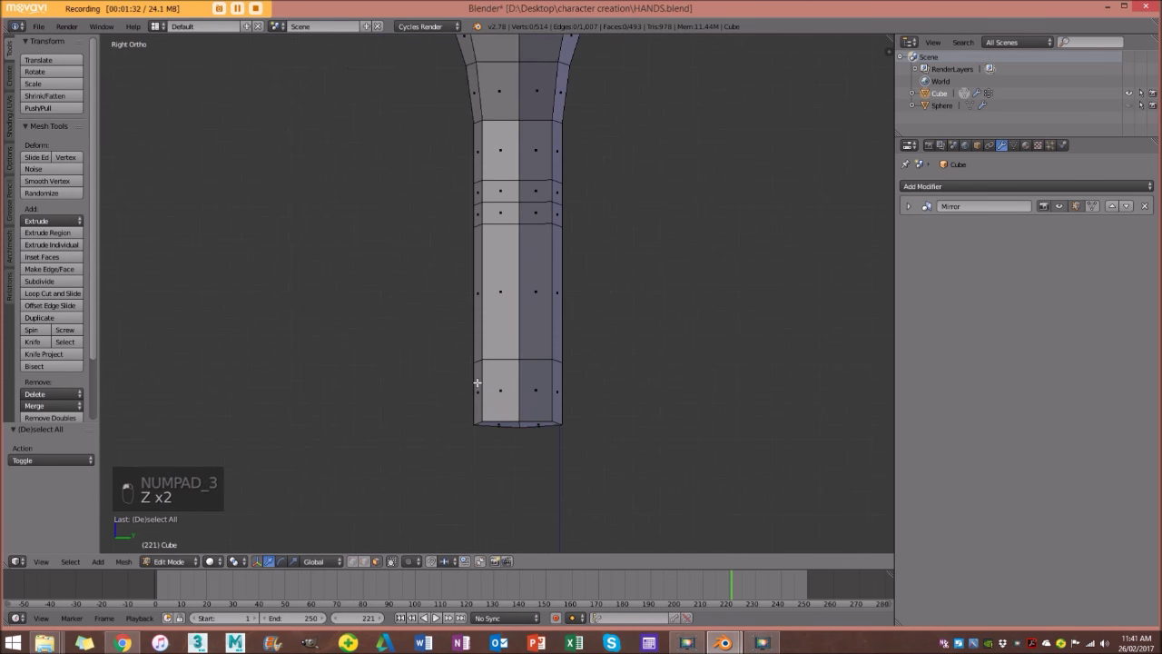
{"action": "key", "text": "z"}
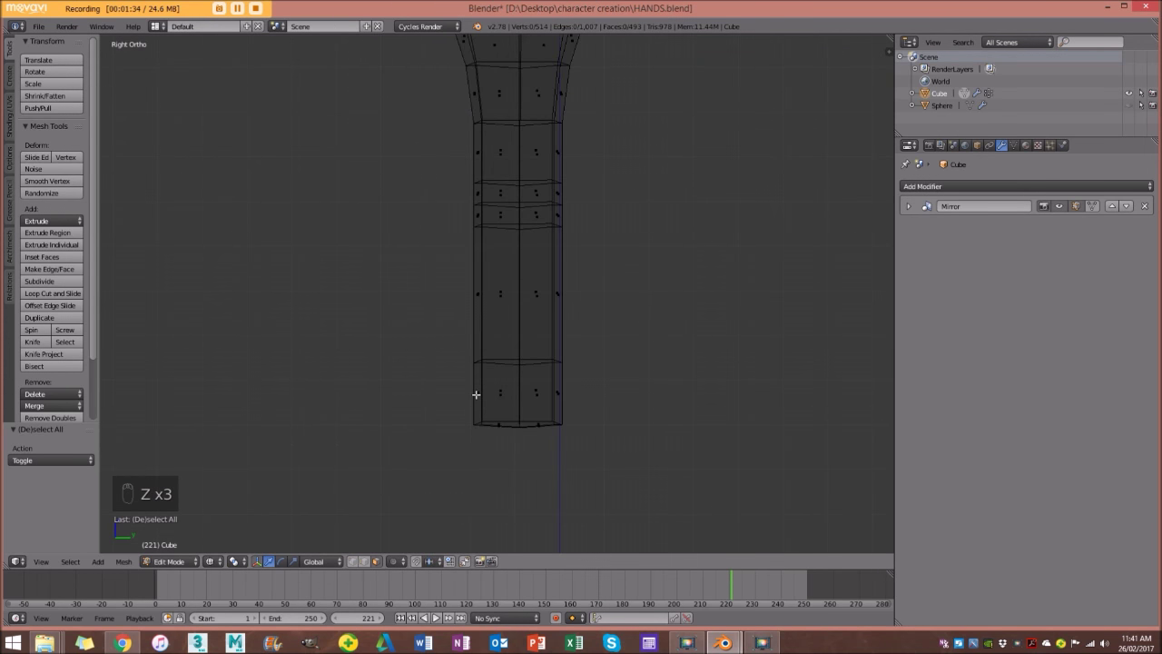
{"action": "scroll", "coordinate": [476, 394], "scroll_direction": "up", "scroll_amount": 1}
{"action": "key", "text": "c"}
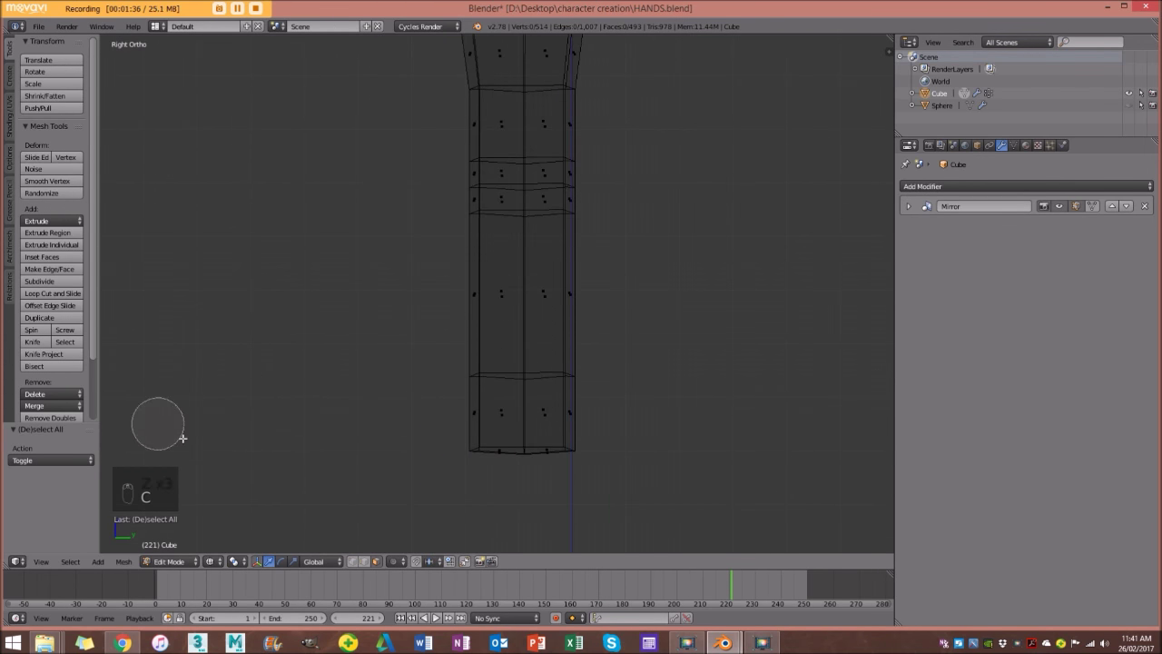
{"action": "left_click", "coordinate": [489, 413]}
{"action": "right_click", "coordinate": [444, 413]}
Extrude the selected front faces of the lowest leg segment forward along Y to start the foot.
{"action": "scroll", "coordinate": [454, 402], "scroll_direction": "down", "scroll_amount": 3}
{"action": "key", "text": "z"}
{"action": "mouse_move", "coordinate": [454, 402]}
{"action": "middle_mouse_down"}
{"action": "mouse_move", "coordinate": [665, 355]}
{"action": "mouse_move", "coordinate": [633, 303]}
{"action": "mouse_move", "coordinate": [519, 415]}
{"action": "middle_mouse_up"}
{"action": "key", "text": "e"}
{"action": "key", "text": "y"}
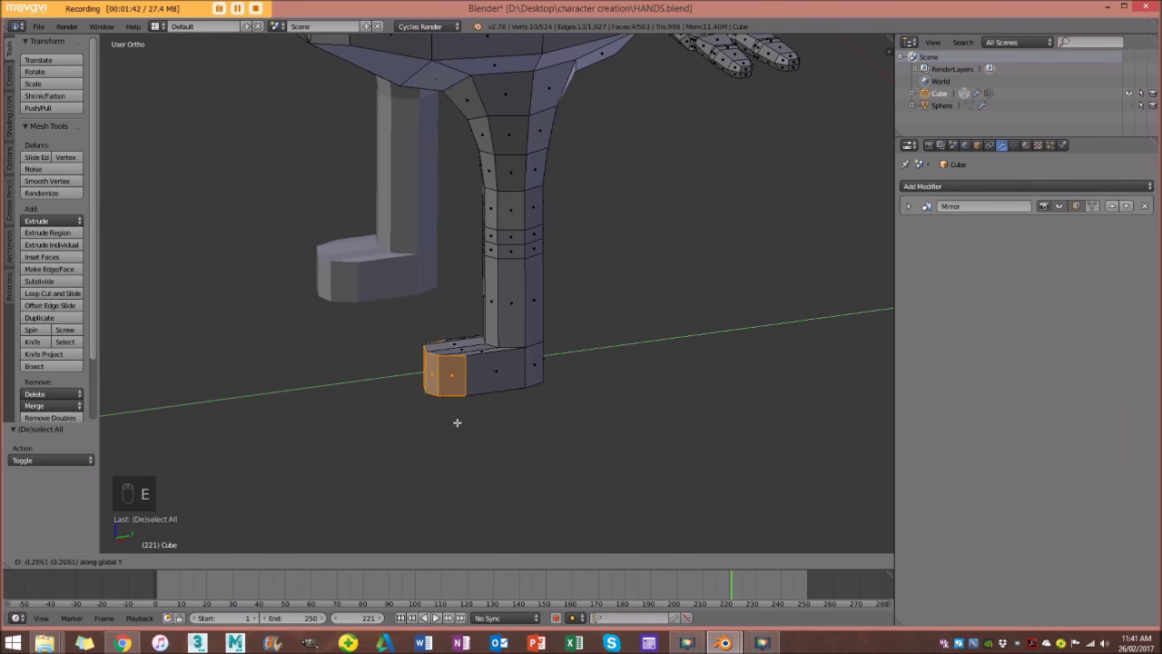
{"action": "left_click", "coordinate": [457, 423]}
Move the foot's front faces back 0.097 along Y and extrude them again by 0.192.
{"action": "scroll", "coordinate": [466, 413], "scroll_direction": "up", "scroll_amount": 2}
{"action": "left_click_drag", "start_coordinate": [464, 398], "coordinate": [504, 394]}
{"action": "key", "text": "e"}
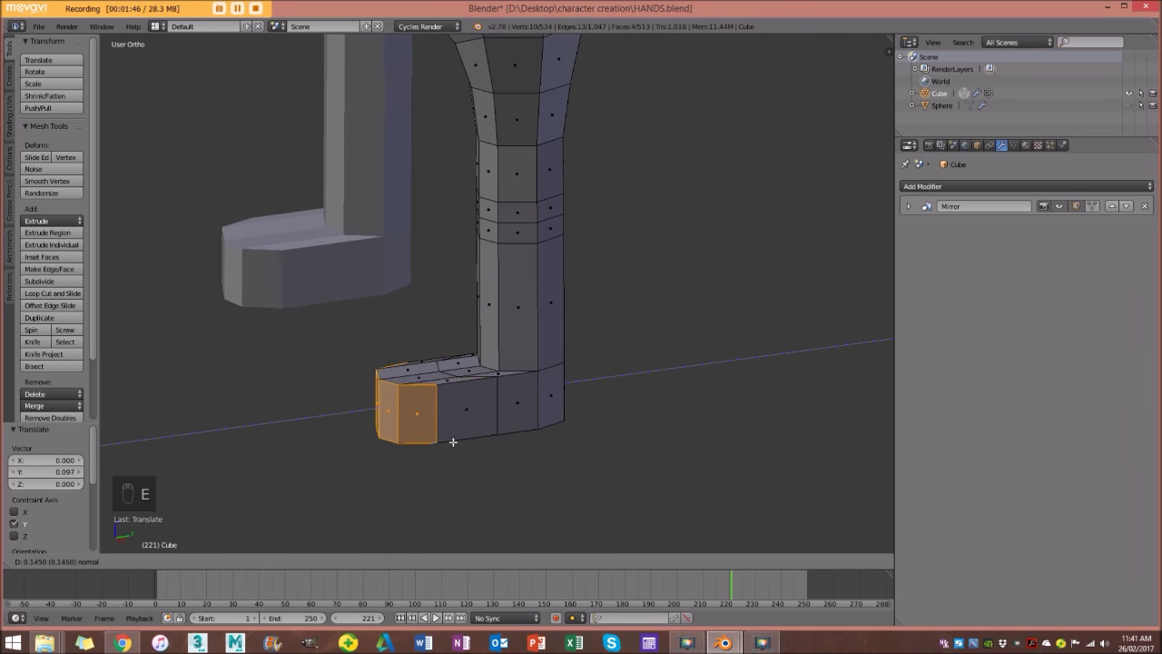
{"action": "left_click", "coordinate": [435, 447]}
Scale down the foot's front faces in side view and lower them by 0.041 along Z to form the toe.
{"action": "key", "text": "KP_3"}
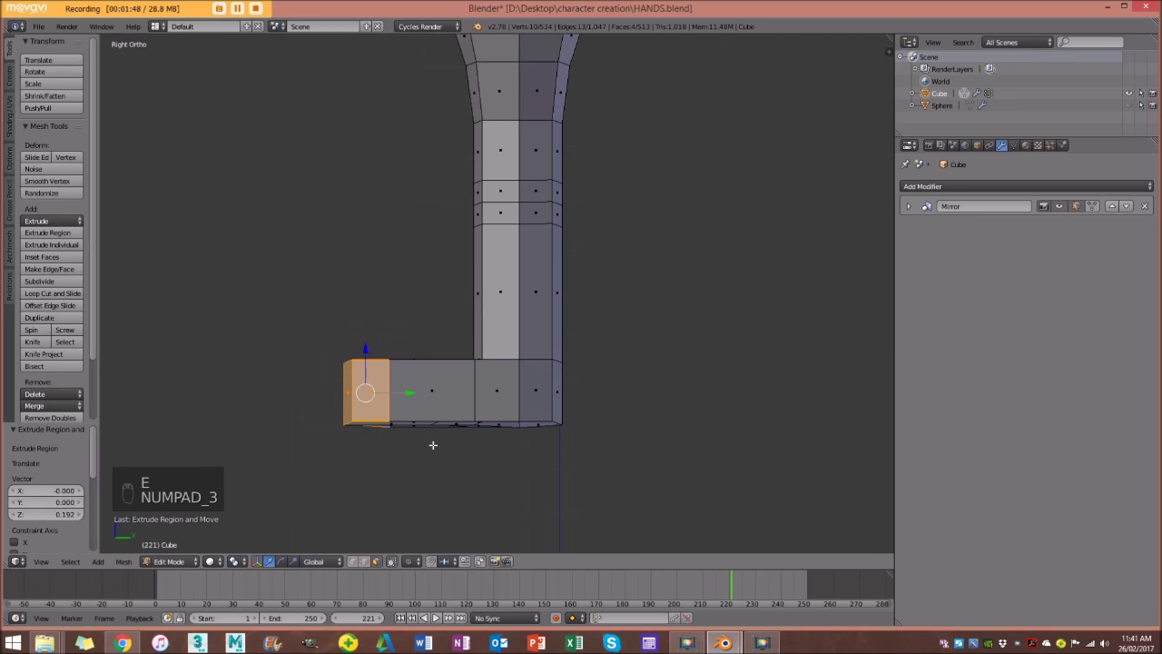
{"action": "key", "text": "z"}
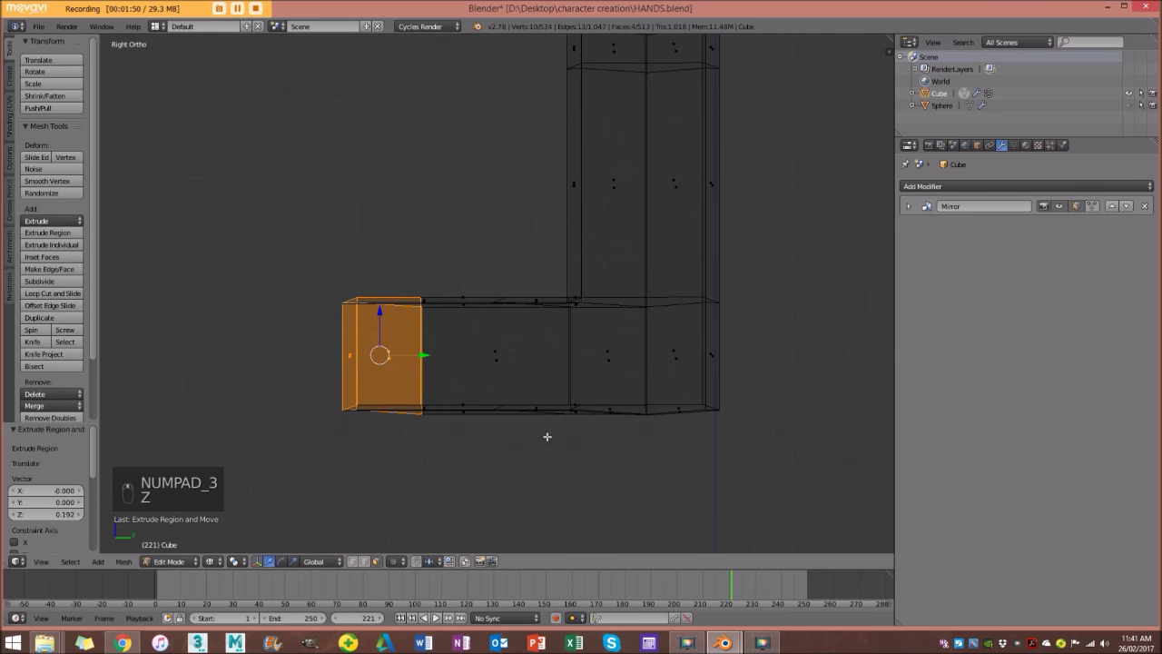
{"action": "key", "text": "s"}
{"action": "left_click", "coordinate": [454, 371]}
{"action": "left_click_drag", "start_coordinate": [380, 316], "coordinate": [365, 345]}
{"action": "key", "text": "z"}
{"action": "scroll", "coordinate": [491, 316], "scroll_direction": "down", "scroll_amount": 3}
{"action": "middle_click_drag", "start_coordinate": [492, 316], "coordinate": [544, 342]}
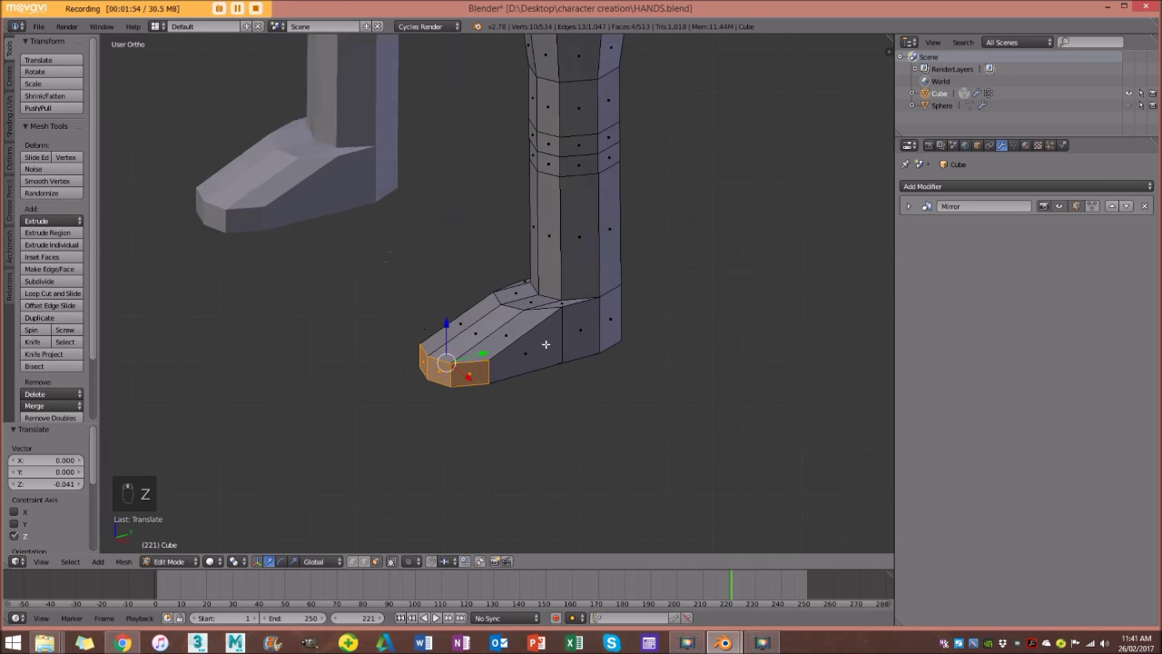
Slide the edge loop in front of the ankle toward the toe and clear the selection.
{"action": "scroll", "coordinate": [544, 343], "scroll_direction": "up", "scroll_amount": 2}
{"action": "key", "text": "a"}
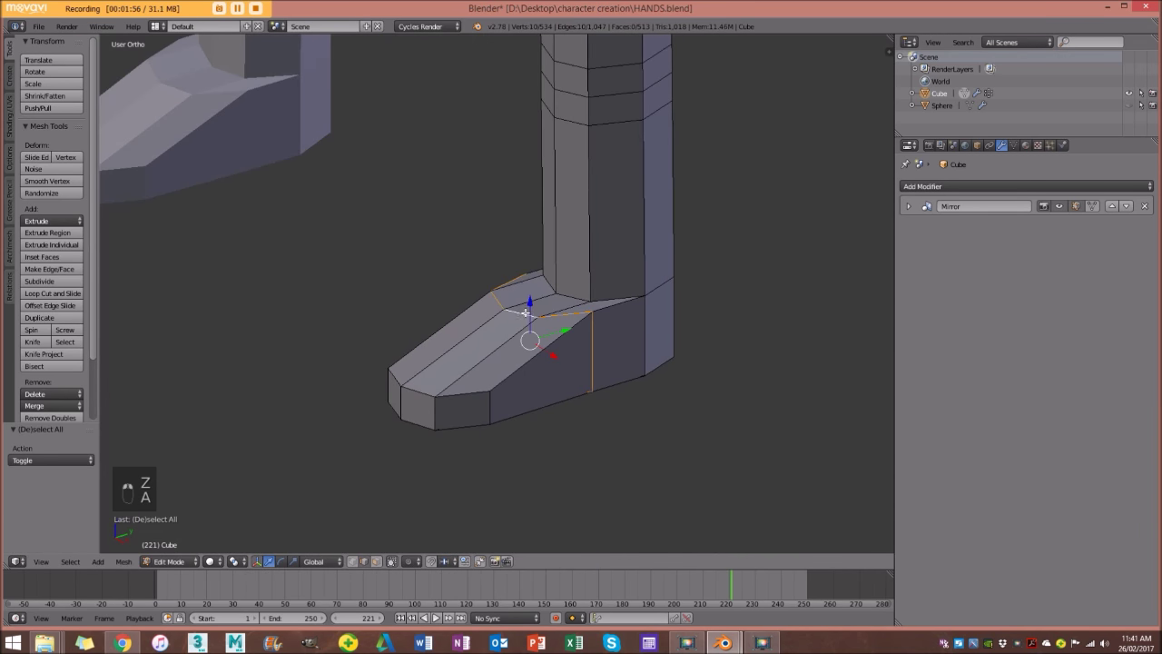
{"action": "key", "text": "a"}
{"action": "middle_click_drag", "start_coordinate": [529, 382], "coordinate": [454, 337]}
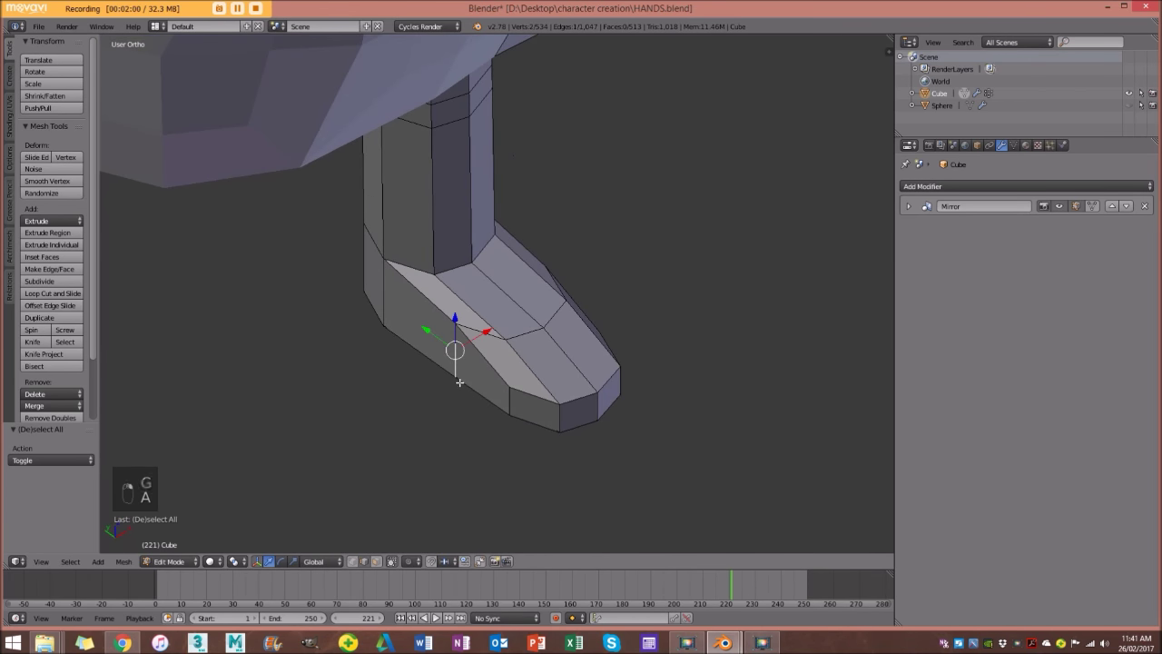
Edge-slide the vertical edges on both sides of the foot, the first by a factor of 0.330, and clear the selection.
{"action": "key", "text": "g"}
{"action": "left_click", "coordinate": [476, 410]}
{"action": "middle_click_drag", "start_coordinate": [609, 315], "coordinate": [445, 316]}
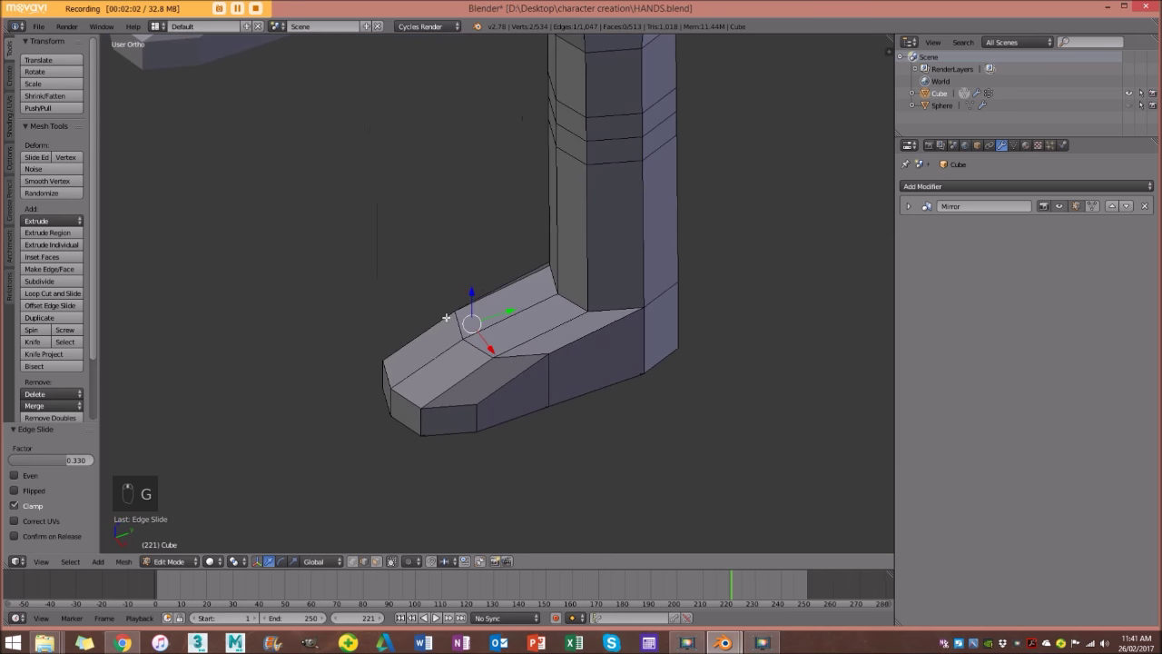
{"action": "key", "text": "g"}
{"action": "key", "text": "g"}
{"action": "left_click", "coordinate": [584, 409]}
{"action": "key", "text": "a"}
Widen the edge loop across the middle of the foot by scaling it along X, and clear the selection.
{"action": "middle_click_drag", "start_coordinate": [584, 409], "coordinate": [503, 354]}
{"action": "scroll", "coordinate": [630, 306], "scroll_direction": "up", "scroll_amount": 3}
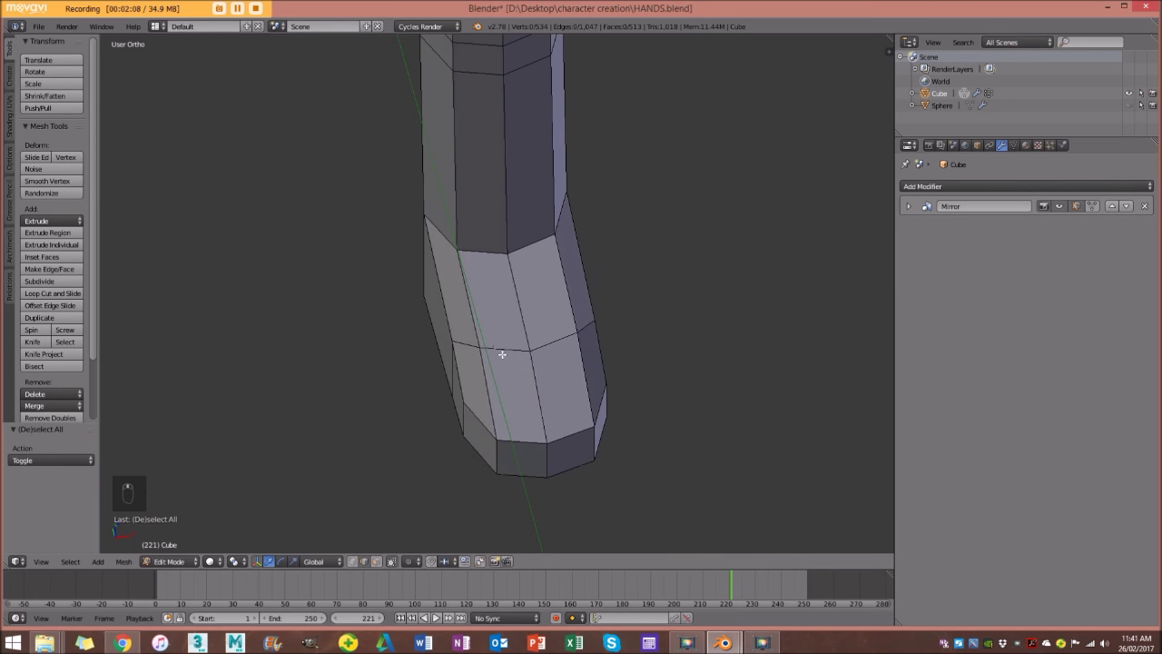
{"action": "key", "text": "s"}
{"action": "key", "text": "x"}
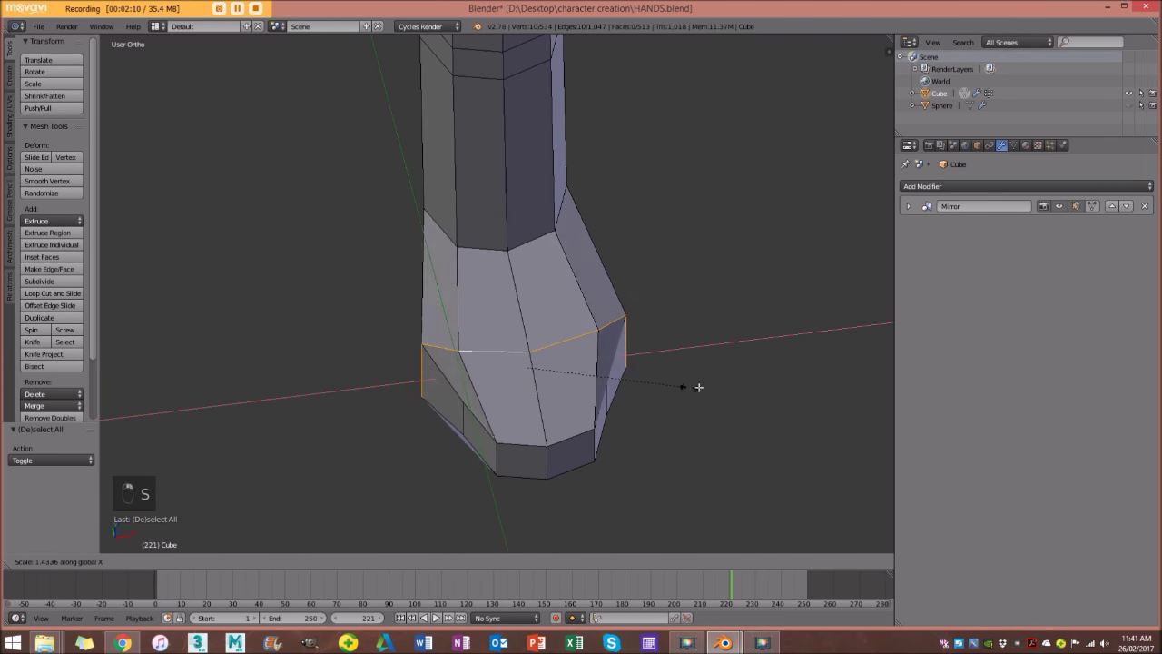
{"action": "left_click", "coordinate": [669, 382]}
{"action": "middle_click_drag", "start_coordinate": [669, 382], "coordinate": [524, 255]}
{"action": "key", "text": "a"}
Add a loop cut between the mid-foot and the toe and scale it along X to widen the front.
{"action": "key", "text": "ctrl+r"}
{"action": "left_click", "coordinate": [556, 377]}
{"action": "left_click", "coordinate": [556, 377]}
{"action": "key", "text": "s"}
{"action": "key", "text": "x"}
{"action": "left_click", "coordinate": [682, 465]}
{"action": "key", "text": "a"}
Extrude the faces at the back of the foot, scale them, and move them along Y to shape the heel.
{"action": "left_click", "coordinate": [375, 562]}
{"action": "middle_click_drag", "start_coordinate": [331, 454], "coordinate": [420, 362]}
{"action": "middle_click_drag", "start_coordinate": [456, 273], "coordinate": [685, 461]}
{"action": "key", "text": "e"}
{"action": "key", "text": "s"}
{"action": "left_click", "coordinate": [615, 397]}
{"action": "middle_click_drag", "start_coordinate": [615, 397], "coordinate": [629, 368]}
{"action": "key", "text": "g"}
{"action": "key", "text": "y"}
{"action": "left_click", "coordinate": [664, 377]}
{"action": "key", "text": "a"}
Add a loop cut on the lower leg, slide it down just above the foot, and scale it to narrow the ankle.
{"action": "scroll", "coordinate": [614, 364], "scroll_direction": "up", "scroll_amount": 2}
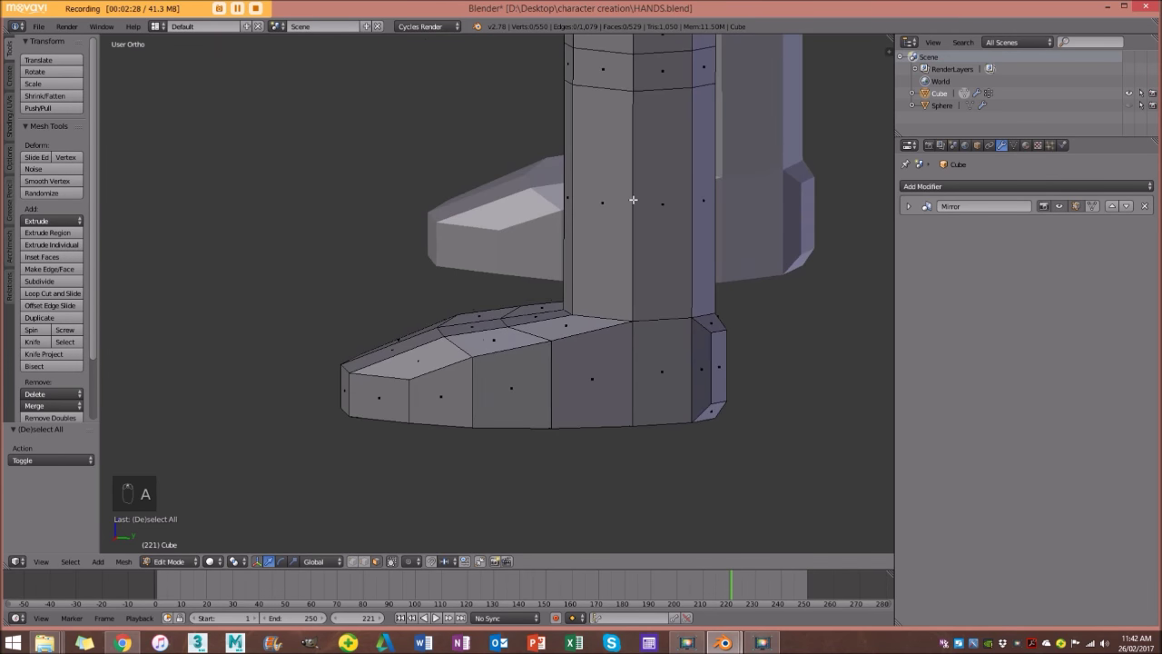
{"action": "key", "text": "ctrl+r"}
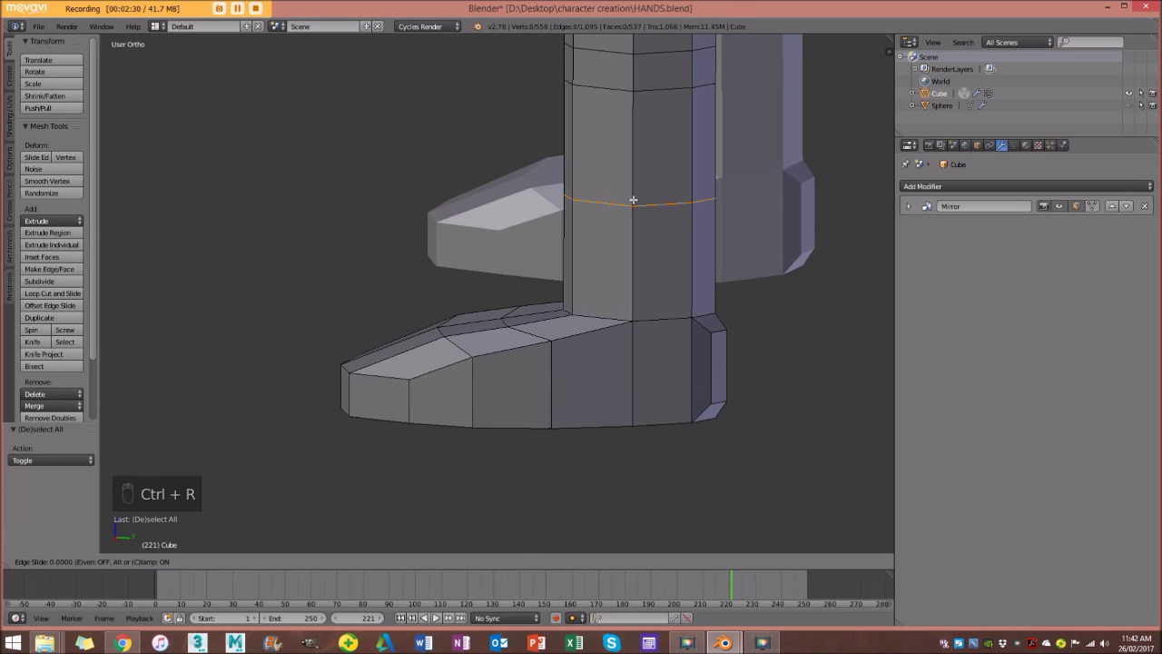
{"action": "left_click", "coordinate": [652, 288]}
{"action": "key", "text": "s"}
{"action": "left_click", "coordinate": [771, 345]}
{"action": "key", "text": "a"}
Add a loop cut around the foot close to the sole and scale it to 1.014.
{"action": "scroll", "coordinate": [771, 345], "scroll_direction": "down", "scroll_amount": 3}
{"action": "middle_click_drag", "start_coordinate": [612, 323], "coordinate": [836, 280]}
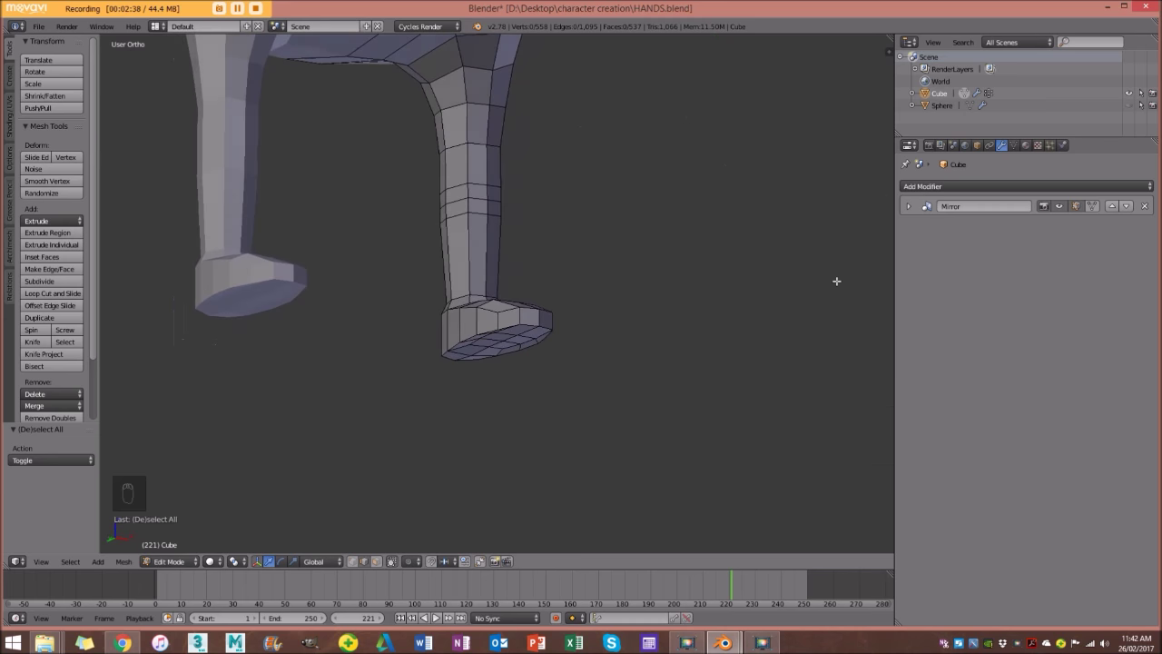
{"action": "scroll", "coordinate": [462, 290], "scroll_direction": "up", "scroll_amount": 4}
{"action": "middle_click_drag", "start_coordinate": [462, 291], "coordinate": [470, 405]}
{"action": "key", "text": "ctrl+r"}
{"action": "left_click", "coordinate": [466, 412]}
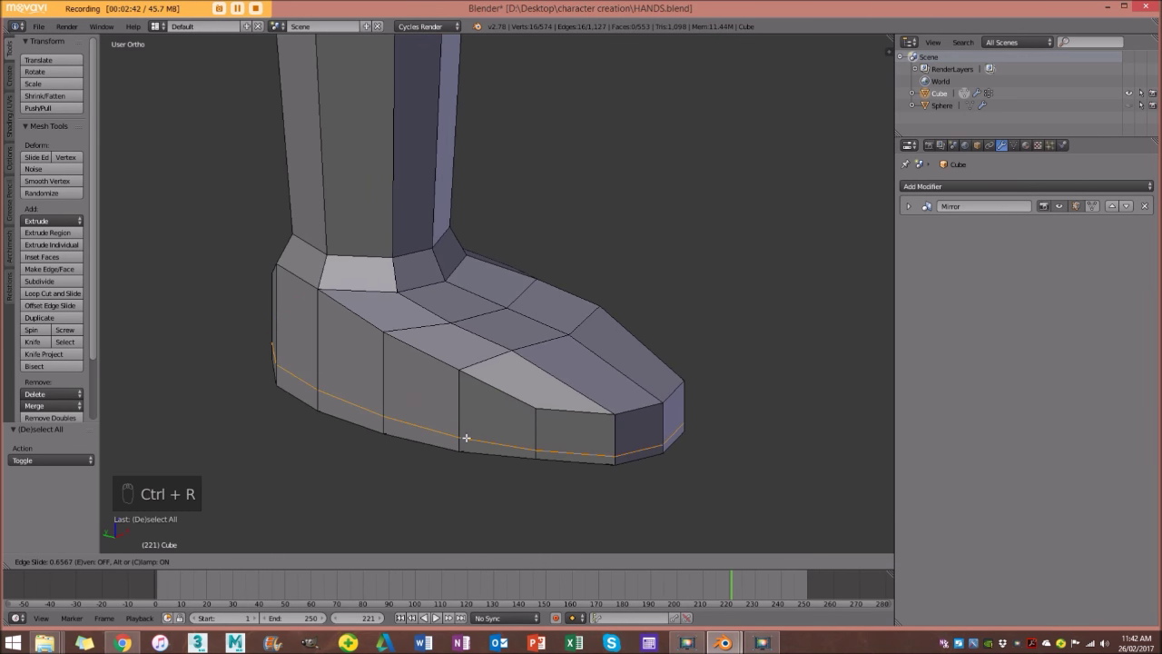
{"action": "left_click", "coordinate": [466, 438]}
{"action": "key", "text": "s"}
{"action": "left_click", "coordinate": [792, 485]}
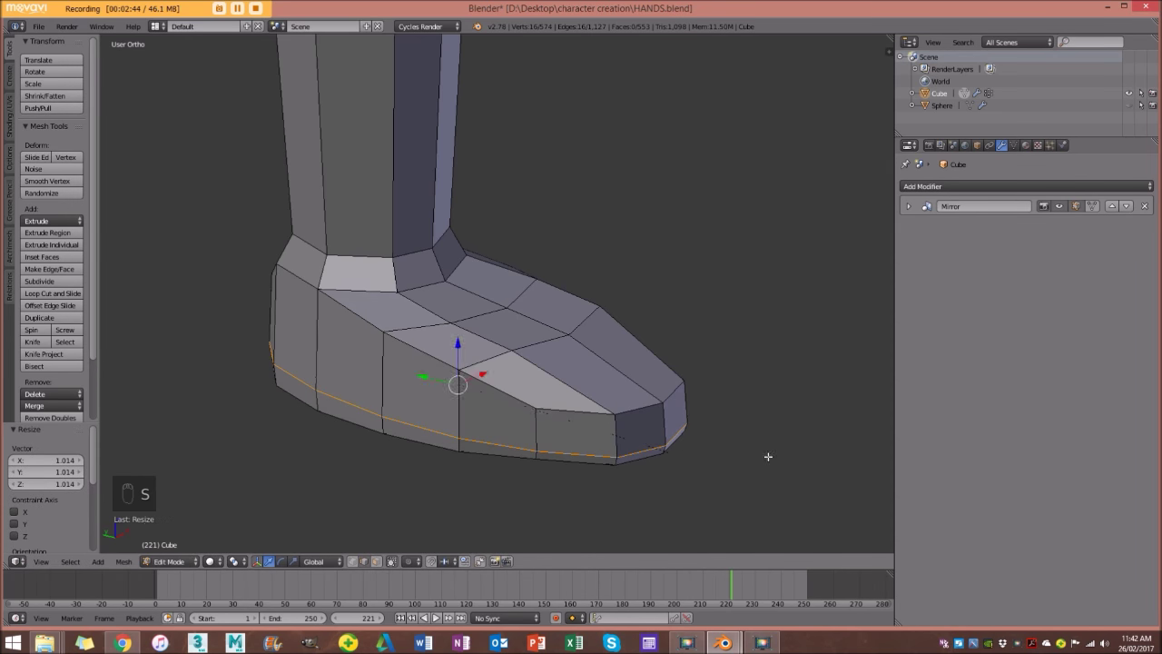
Examine the shape of both feet in Object Mode and return to Edit Mode.
{"action": "key", "text": "Tab"}
{"action": "scroll", "coordinate": [724, 409], "scroll_direction": "down", "scroll_amount": 8}
{"action": "key", "text": "a"}
{"action": "middle_click_drag", "start_coordinate": [722, 406], "coordinate": [506, 357]}
{"action": "scroll", "coordinate": [591, 343], "scroll_direction": "up", "scroll_amount": 2}
{"action": "key", "text": "Tab"}
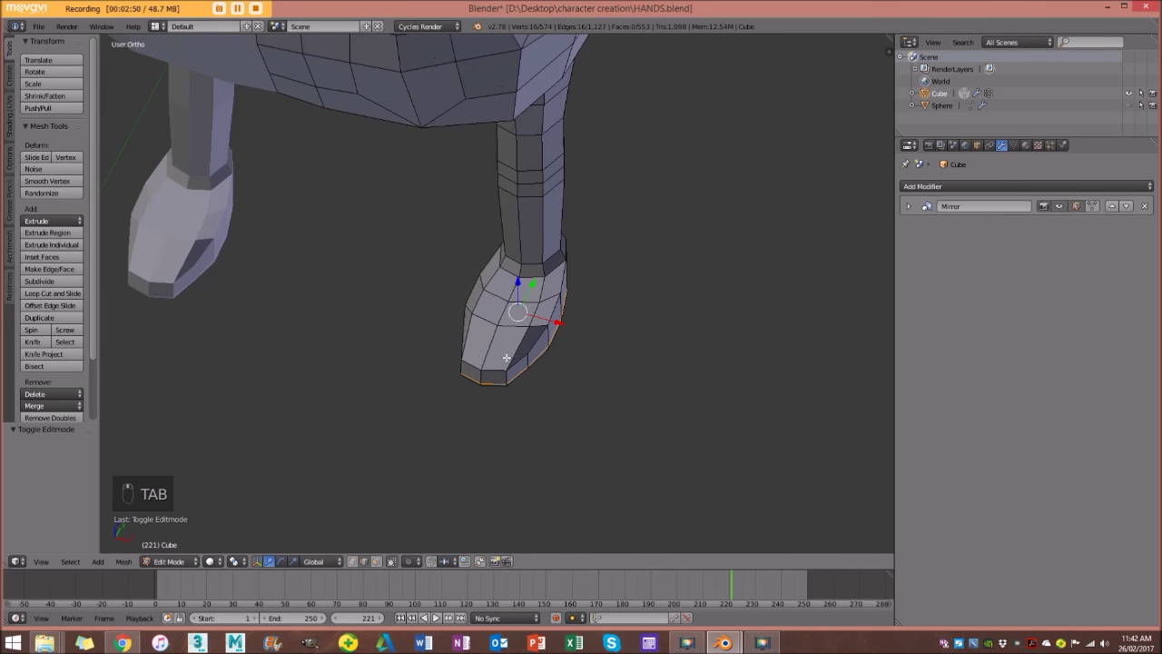
Enable proportional editing and move the vertices at the inner front corner of the toe -0.035 in X and -0.007 in Y, seen from below.
{"action": "key", "text": "ctrl+KP_7"}
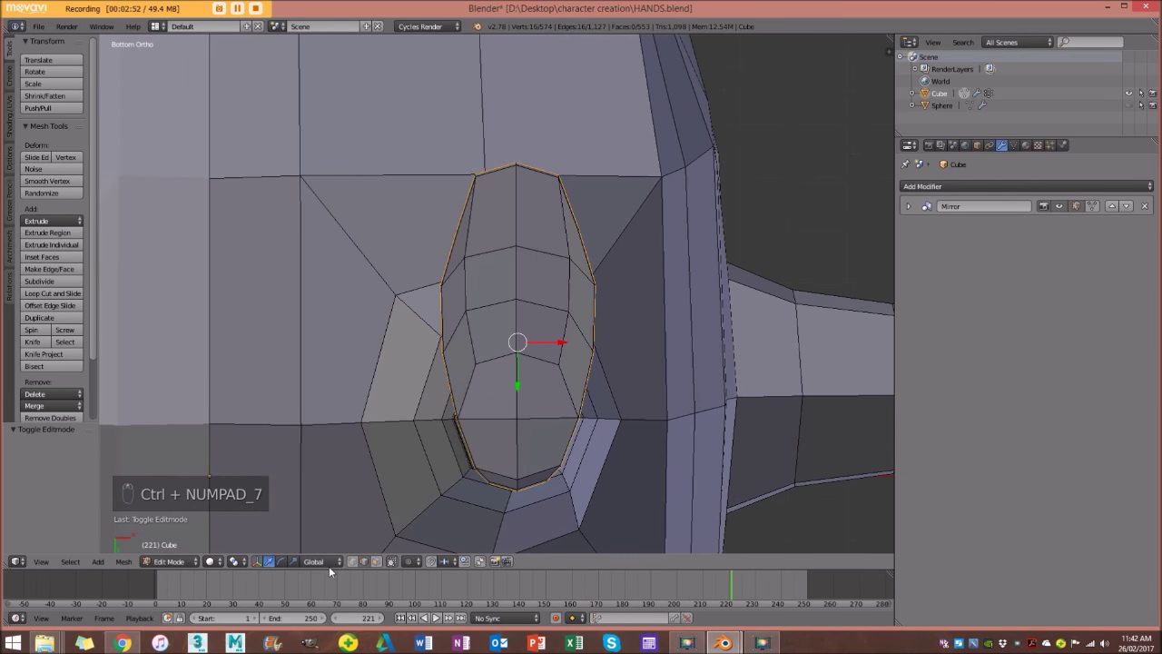
{"action": "middle_click_drag", "start_coordinate": [488, 215], "coordinate": [466, 300], "text": "shift"}
{"action": "scroll", "coordinate": [465, 295], "scroll_direction": "up", "scroll_amount": 2}
{"action": "key", "text": "z"}
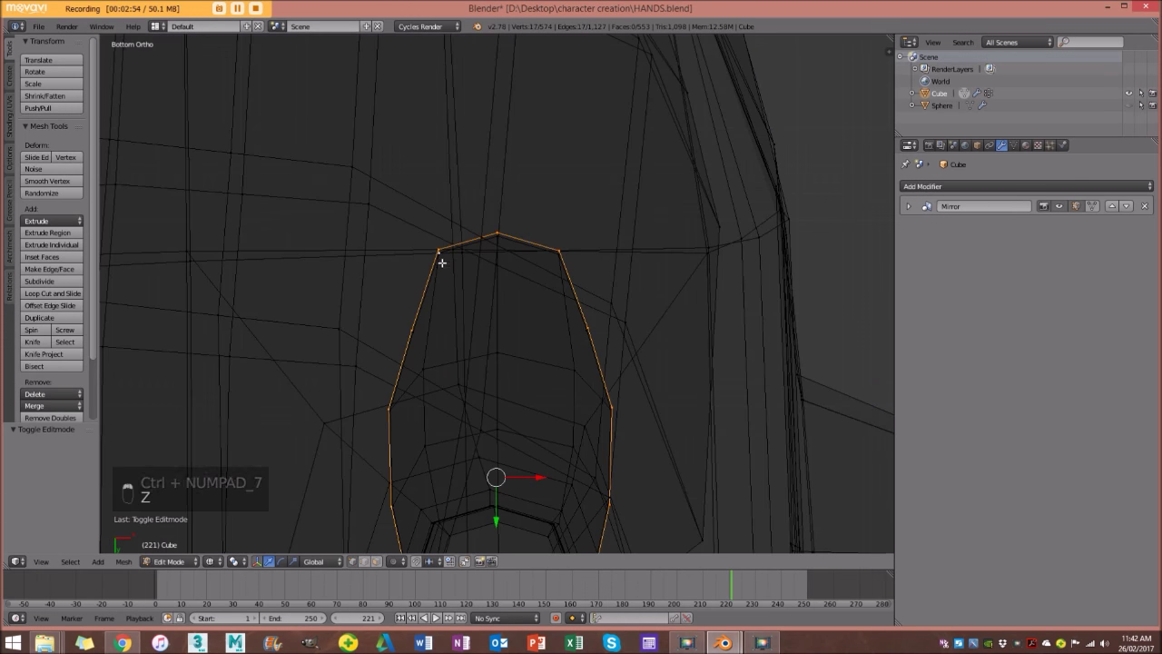
{"action": "key", "text": "a"}
{"action": "key", "text": "z"}
{"action": "scroll", "coordinate": [447, 268], "scroll_direction": "up", "scroll_amount": 3}
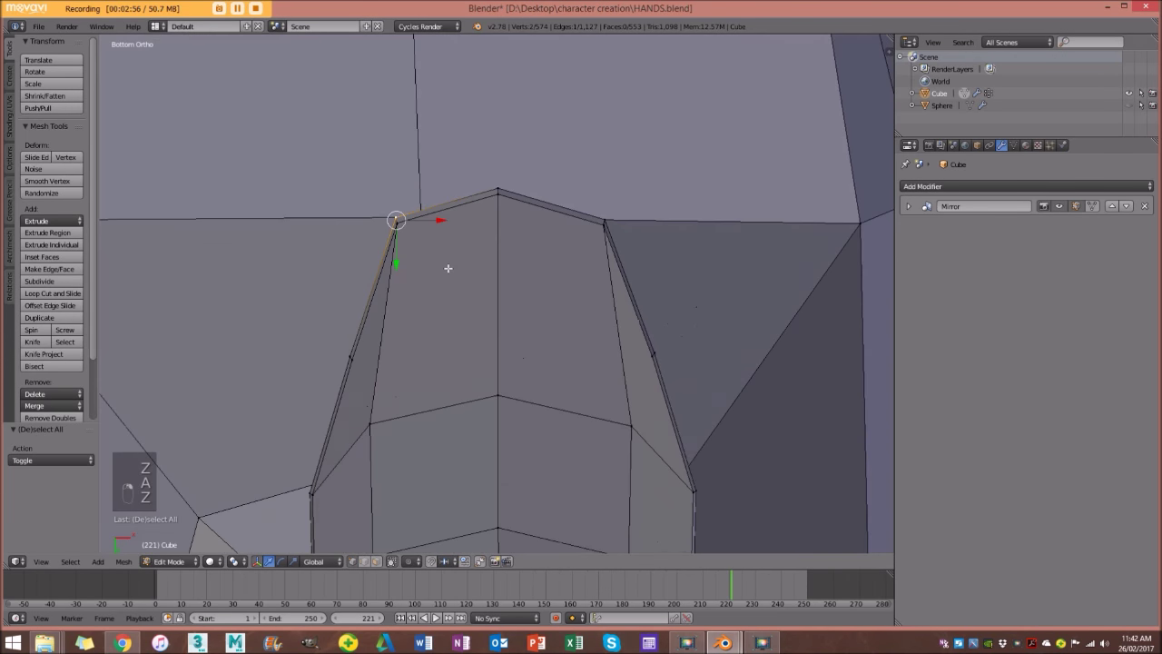
{"action": "scroll", "coordinate": [410, 243], "scroll_direction": "down", "scroll_amount": 3}
{"action": "left_click", "coordinate": [409, 562]}
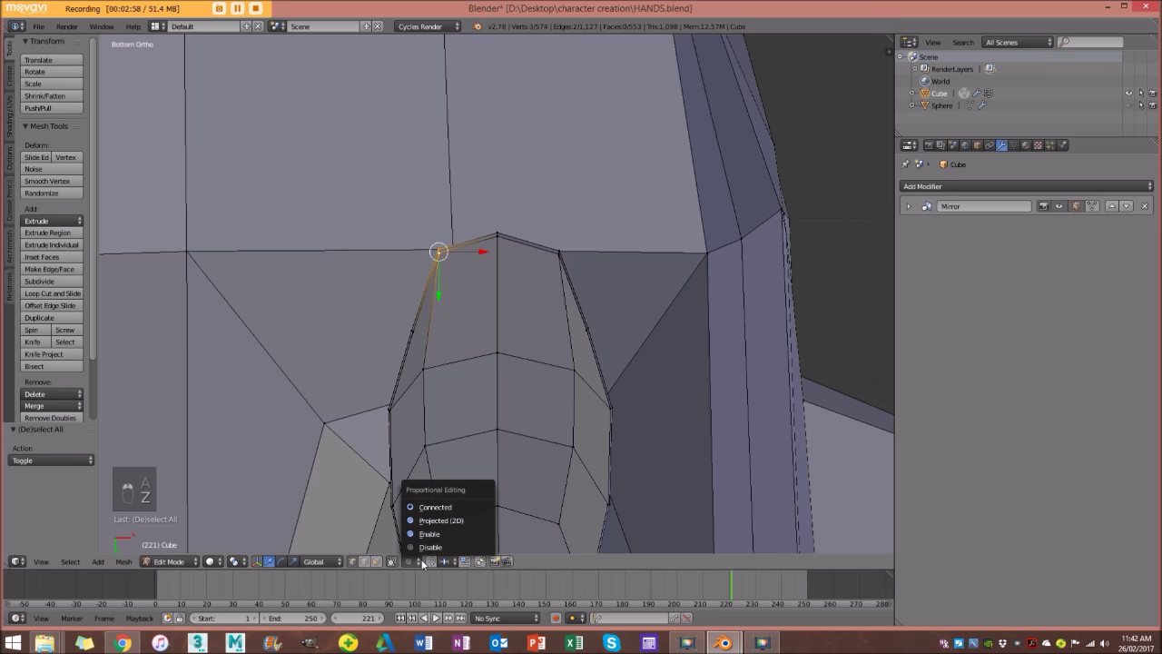
{"action": "left_click", "coordinate": [465, 518]}
{"action": "key", "text": "g"}
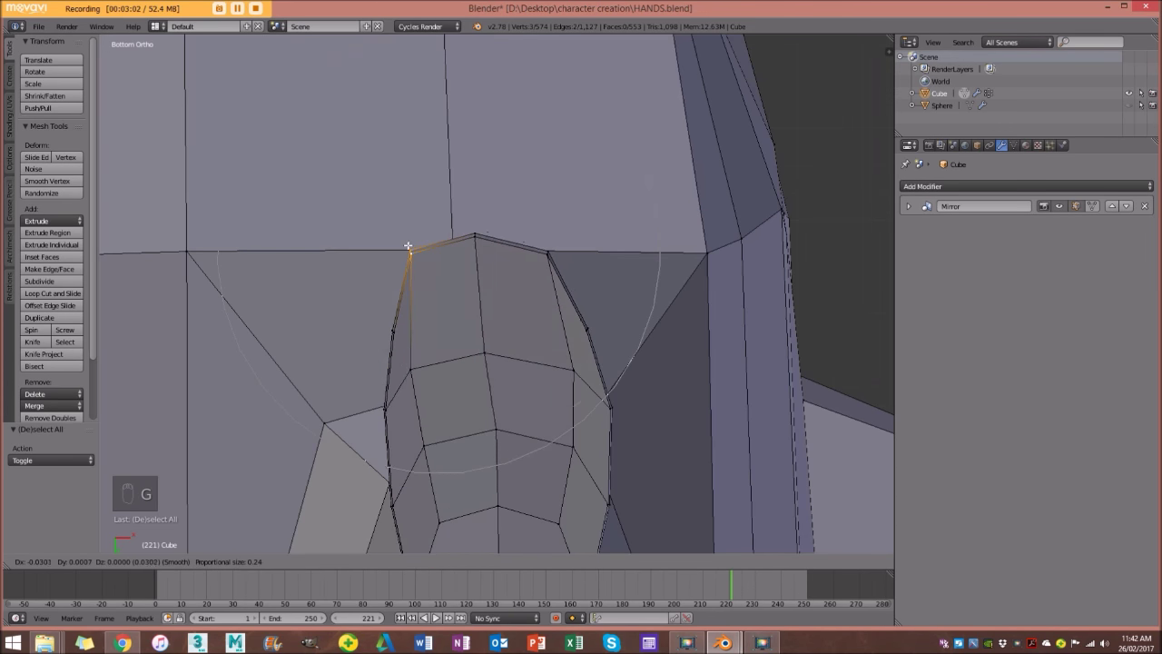
{"action": "left_click", "coordinate": [408, 242]}
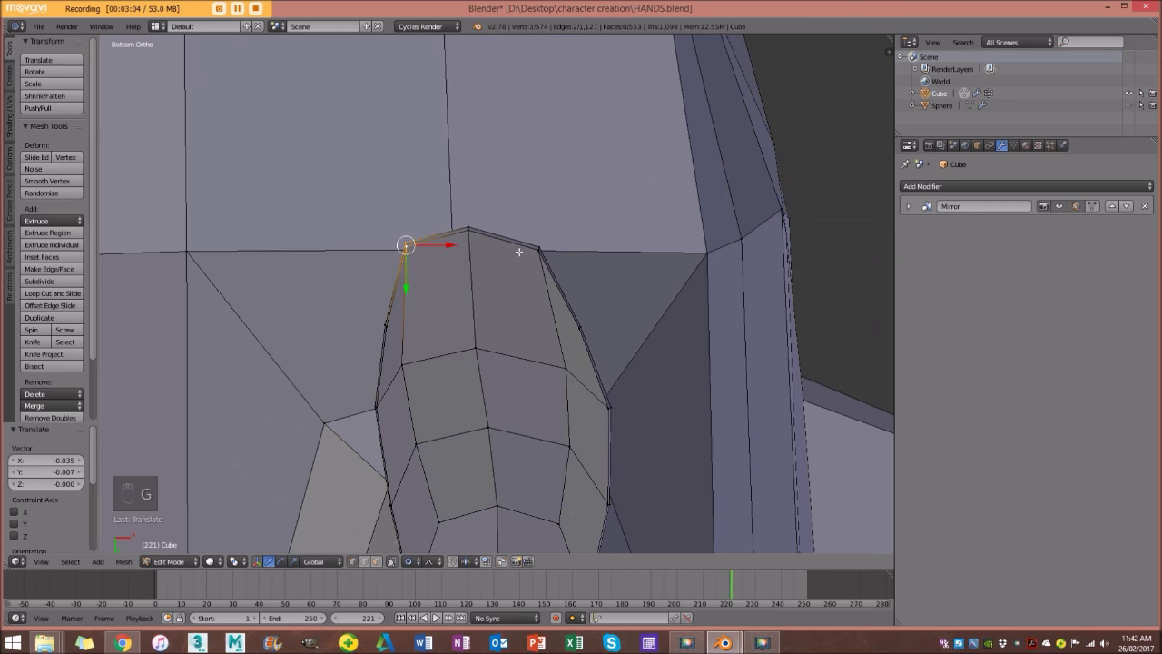
Move the vertex at the outer front corner of the toe 0.026 in X and -0.013 in Y.
{"action": "right_click", "coordinate": [537, 251]}
{"action": "key", "text": "g"}
{"action": "left_click", "coordinate": [560, 242]}
{"action": "scroll", "coordinate": [552, 298], "scroll_direction": "down", "scroll_amount": 3}
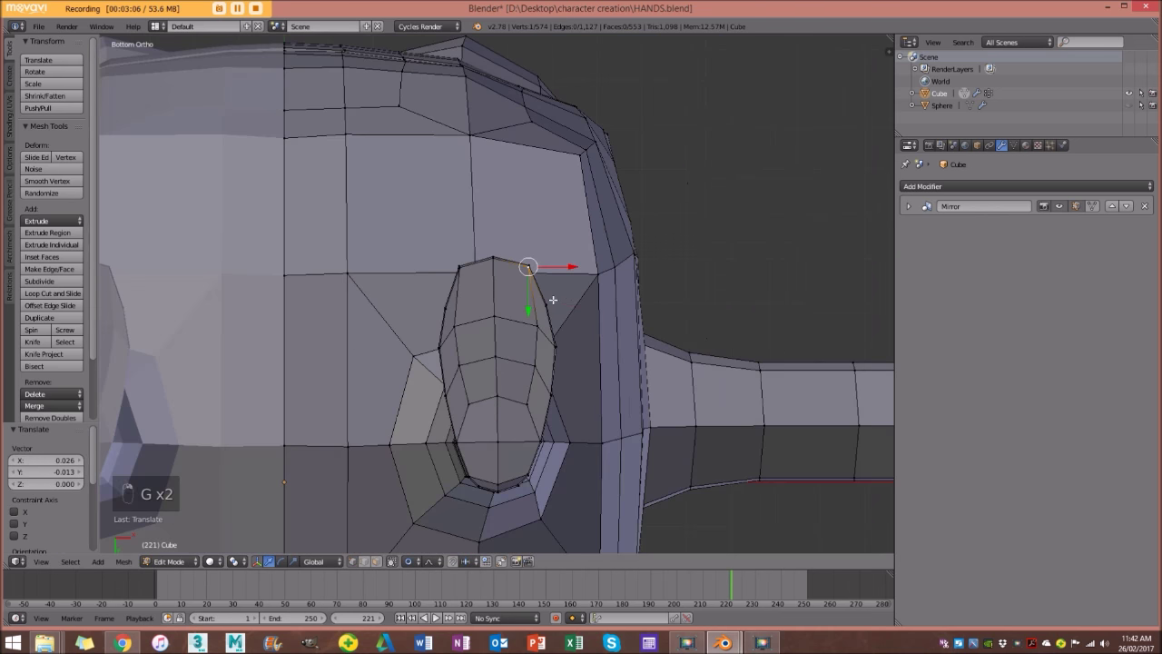
Move the next vertex along the foot's outer edge with proportional editing and readjust it from an orbited view to round the side.
{"action": "right_click", "coordinate": [557, 298]}
{"action": "key", "text": "g"}
{"action": "left_click", "coordinate": [563, 297]}
{"action": "scroll", "coordinate": [563, 297], "scroll_direction": "down", "scroll_amount": 3}
{"action": "middle_click_drag", "start_coordinate": [469, 262], "coordinate": [525, 257]}
{"action": "scroll", "coordinate": [464, 430], "scroll_direction": "up", "scroll_amount": 3}
{"action": "key", "text": "g"}
{"action": "left_click", "coordinate": [578, 326]}
{"action": "scroll", "coordinate": [579, 326], "scroll_direction": "down", "scroll_amount": 3}
Examine the whole character in Object Mode with everything deselected, from an angle and from the front.
{"action": "key", "text": "Tab"}
{"action": "scroll", "coordinate": [482, 244], "scroll_direction": "down", "scroll_amount": 3}
{"action": "key", "text": "a"}
{"action": "key", "text": "a"}
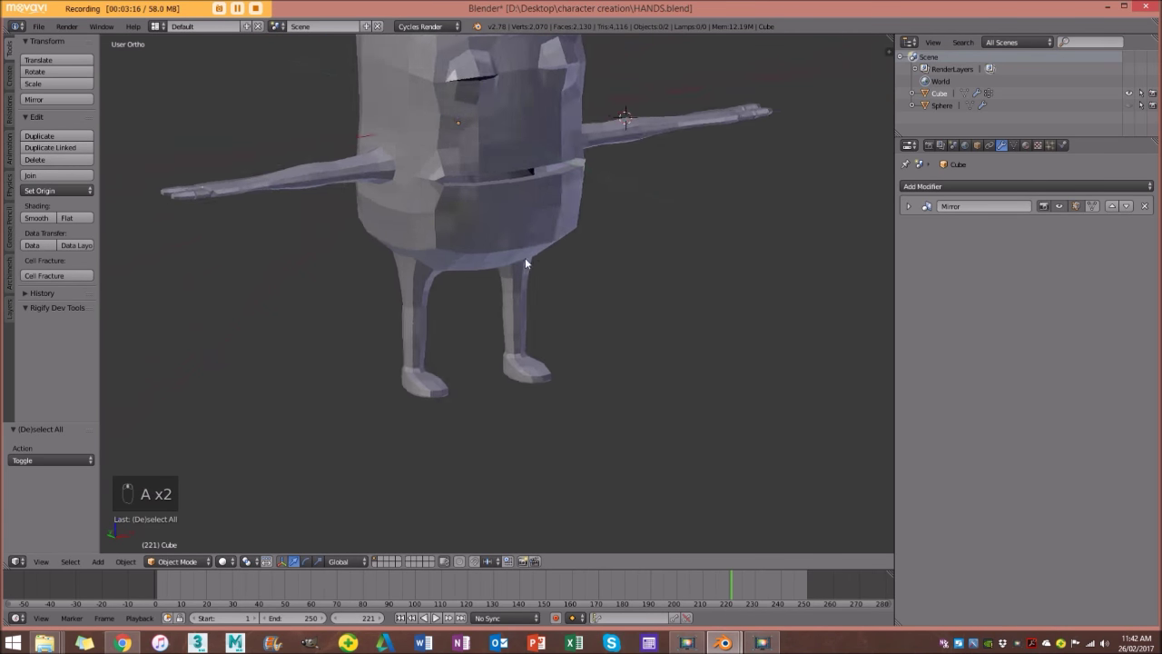
{"action": "scroll", "coordinate": [529, 350], "scroll_direction": "up", "scroll_amount": 2}
{"action": "scroll", "coordinate": [541, 340], "scroll_direction": "down", "scroll_amount": 3}
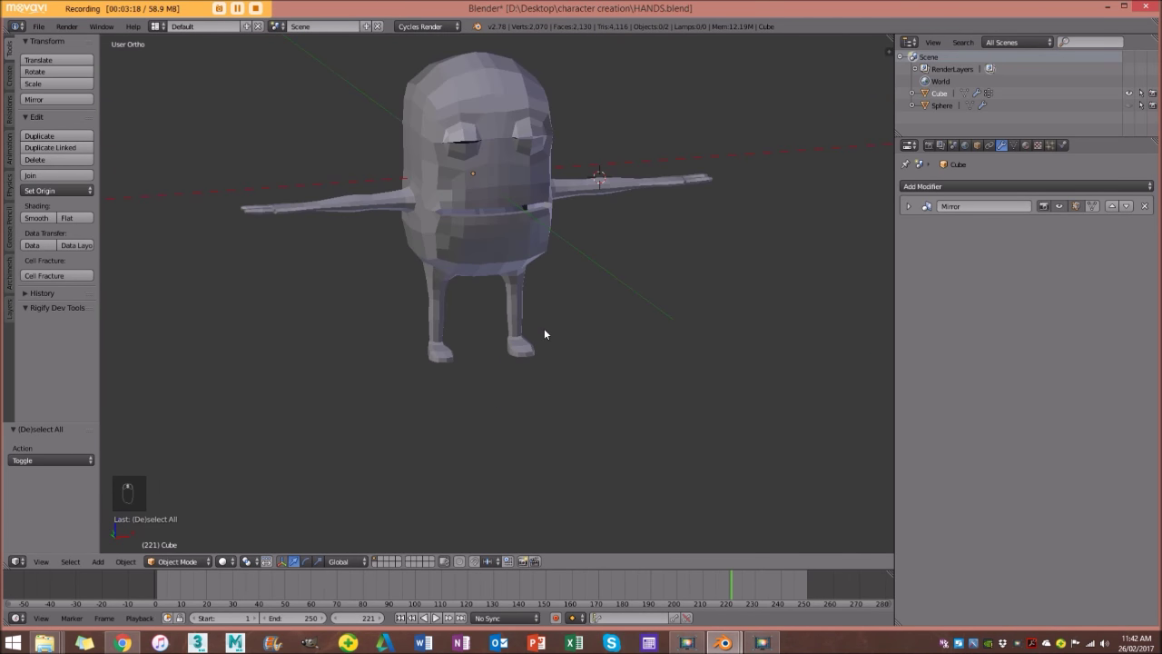
{"action": "key", "text": "KP_1"}
{"action": "scroll", "coordinate": [516, 300], "scroll_direction": "up", "scroll_amount": 3}
{"action": "scroll", "coordinate": [525, 353], "scroll_direction": "down", "scroll_amount": 3}
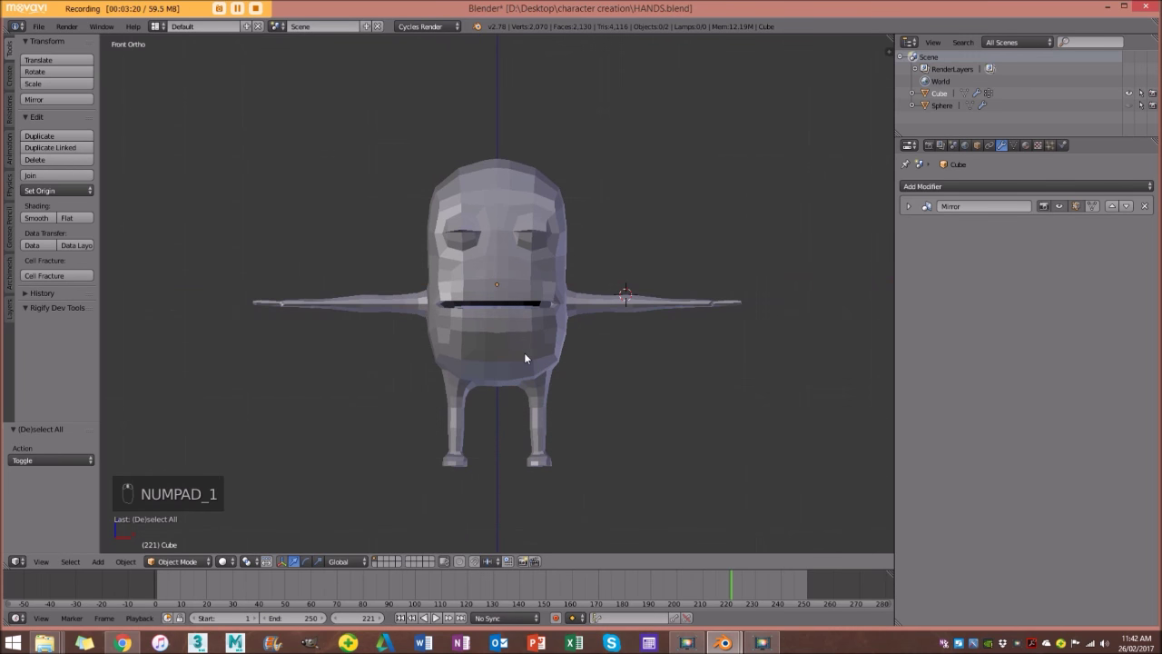
{"action": "scroll", "coordinate": [515, 367], "scroll_direction": "up", "scroll_amount": 2}
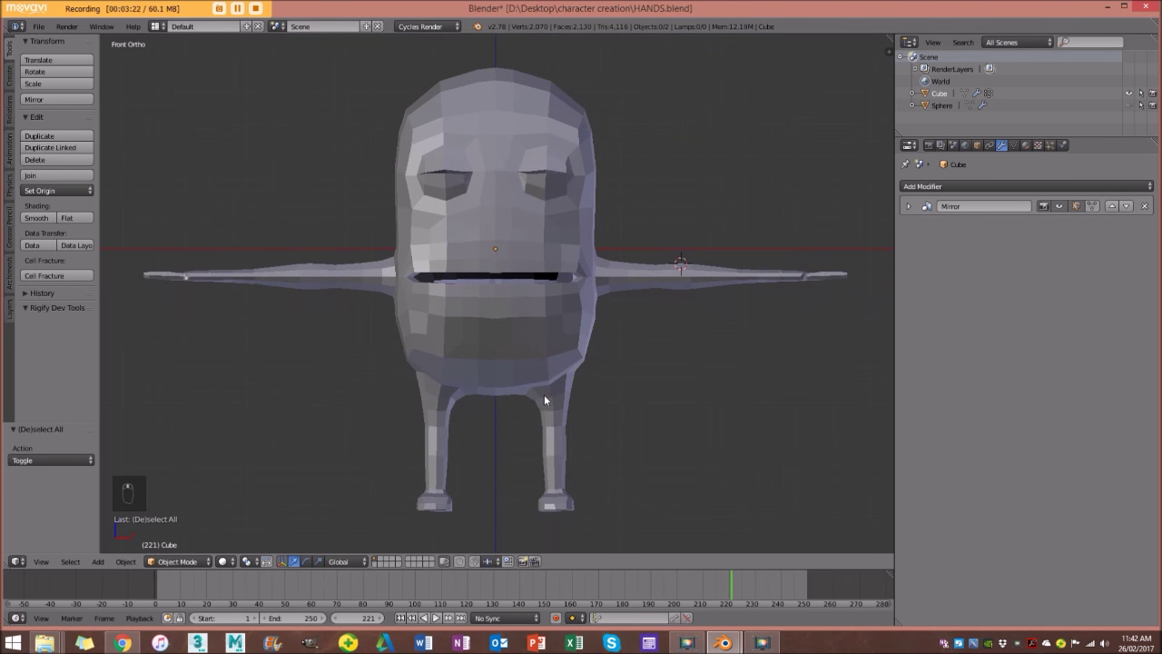